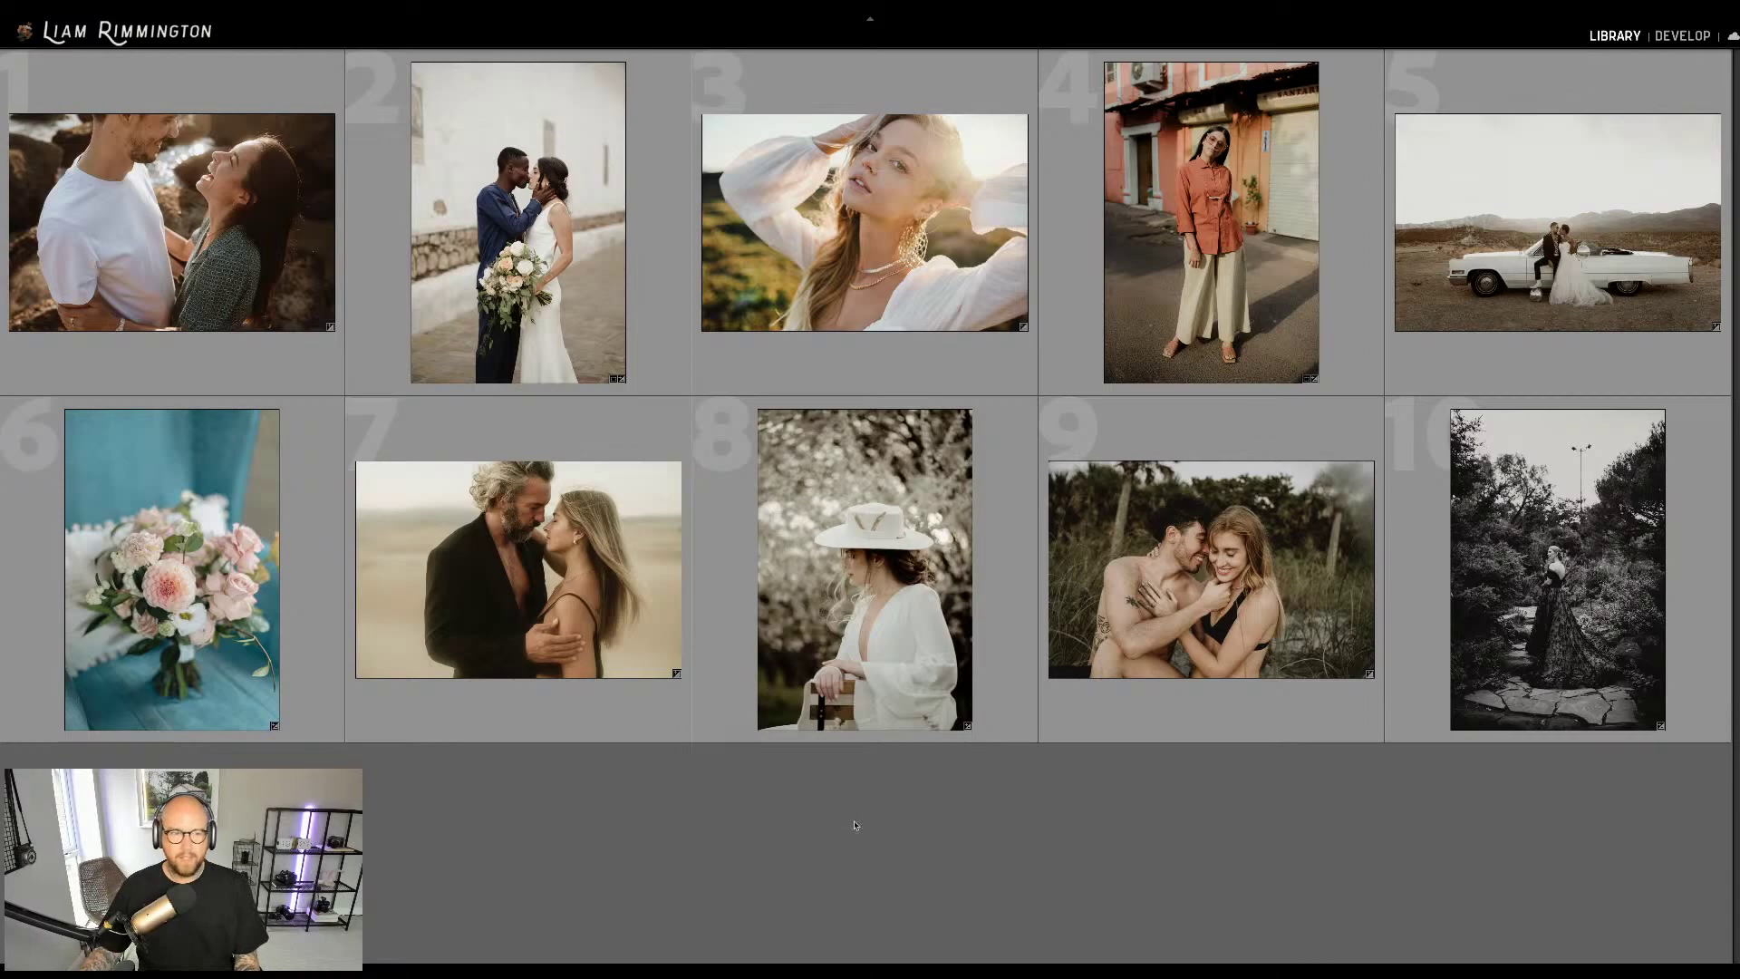
Open the first photo, the laughing couple, for developing and apply the (H) Prism 02 preset
left_click(181, 185)
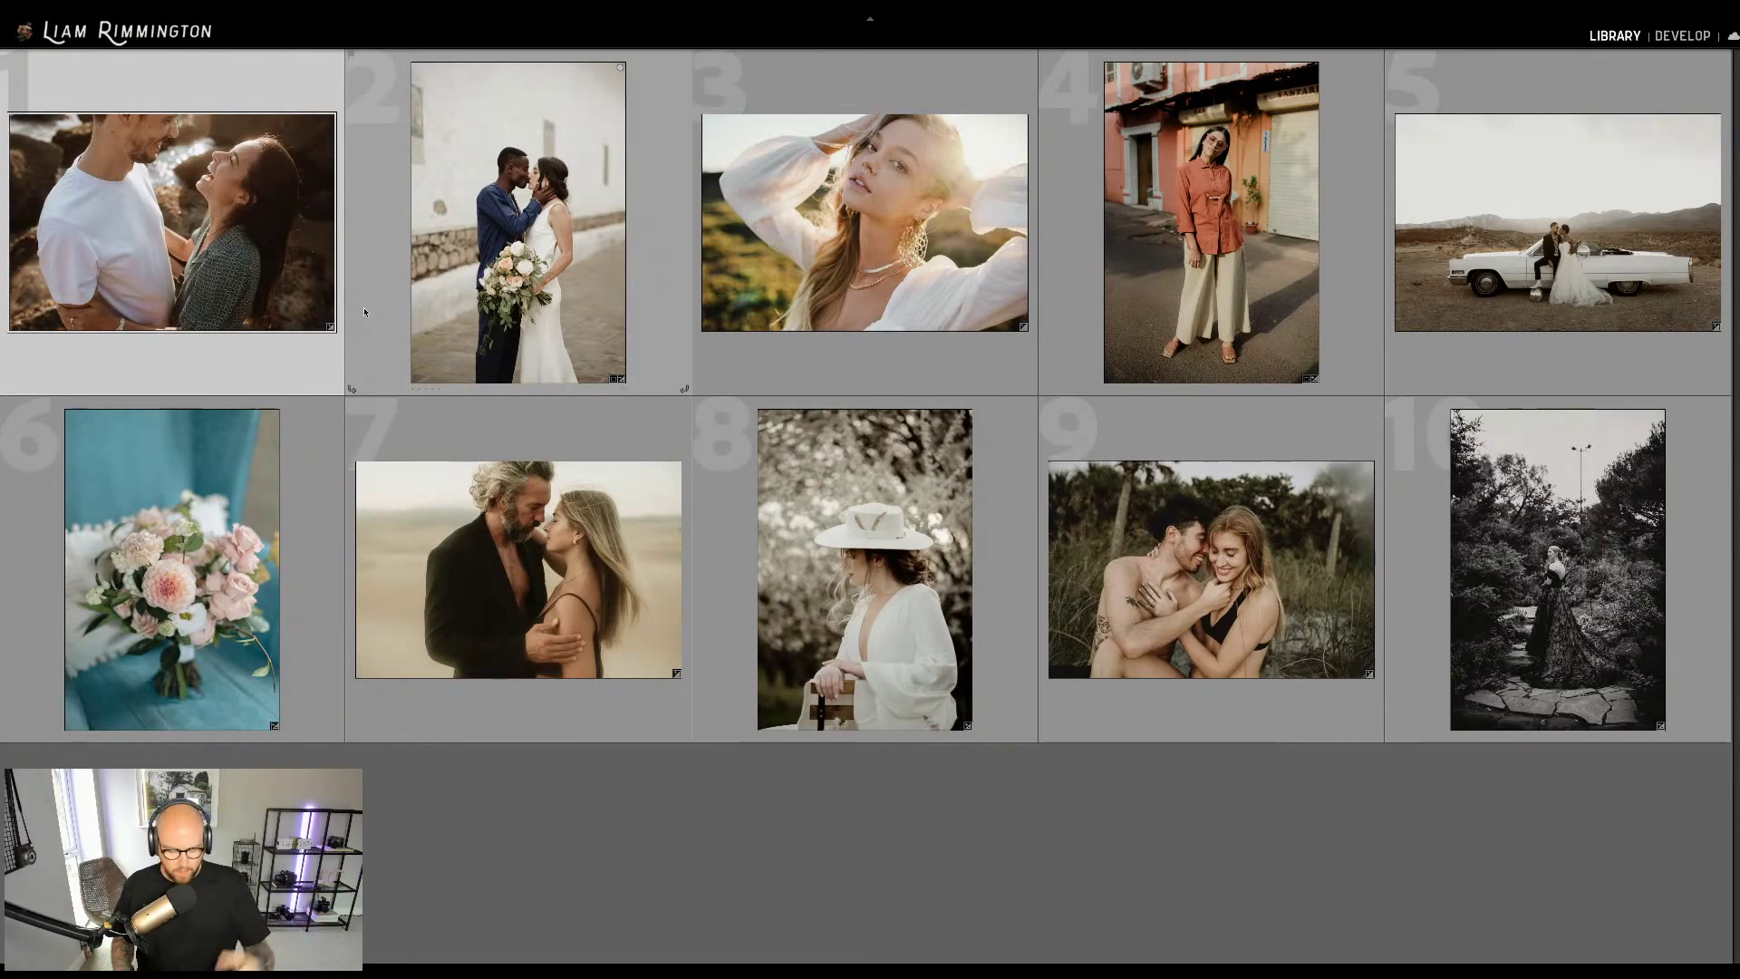
key("d")
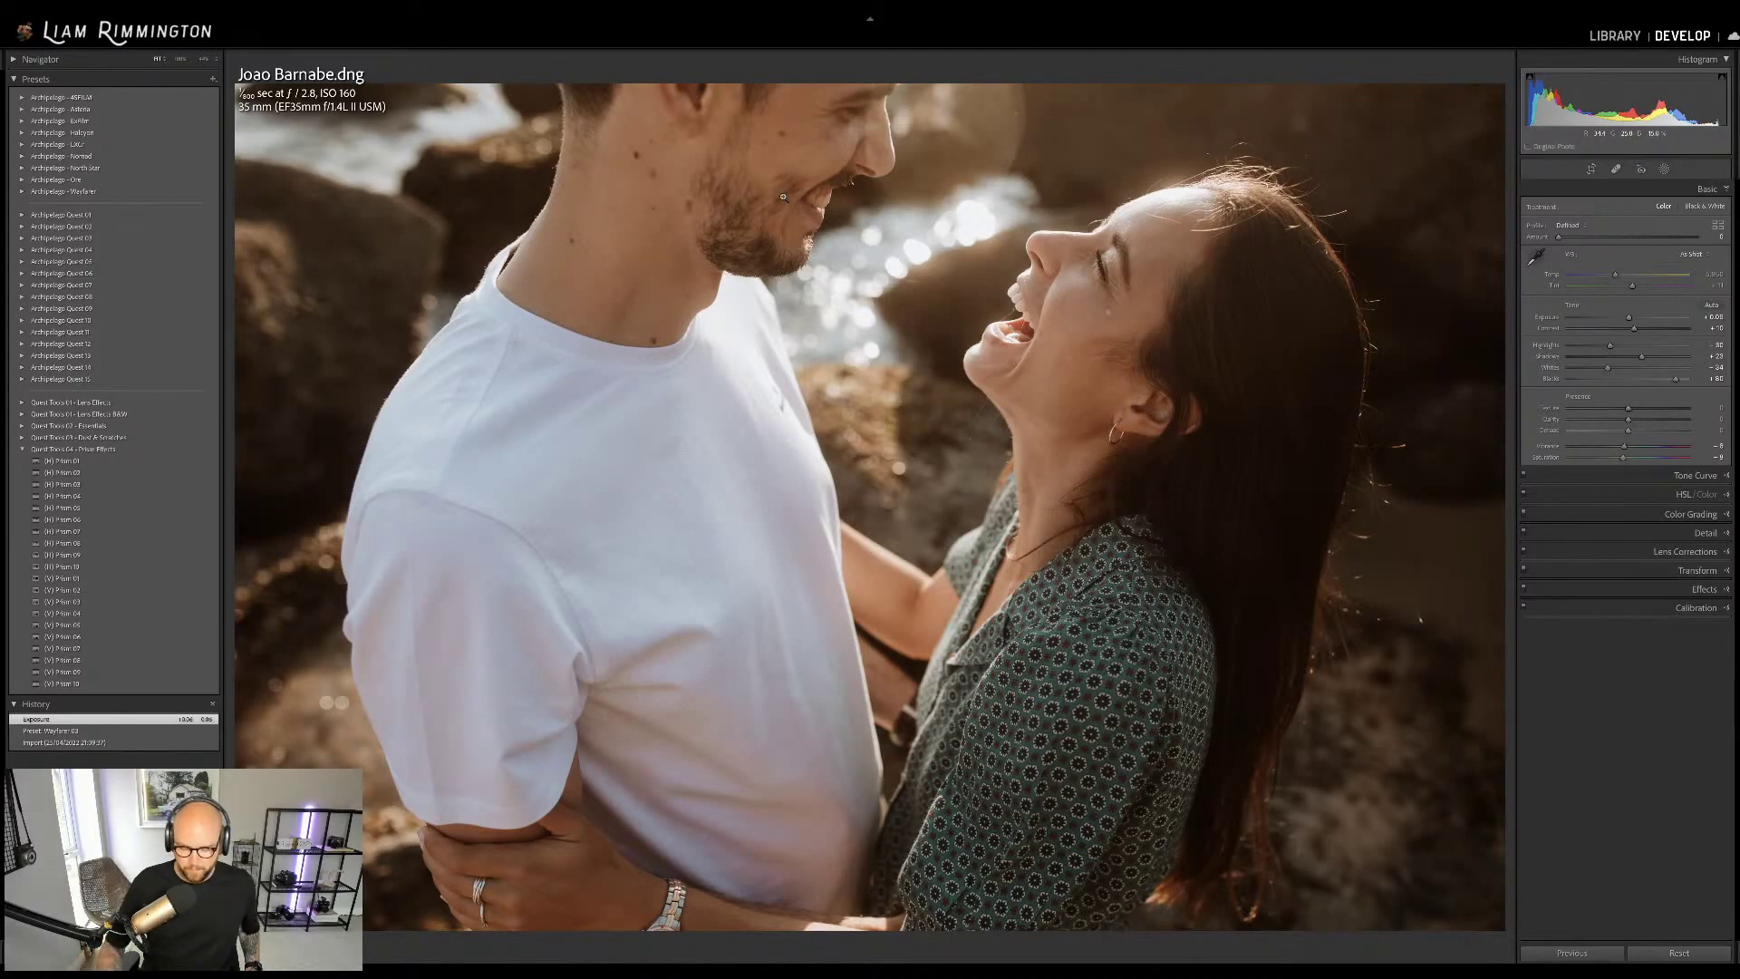
key("g")
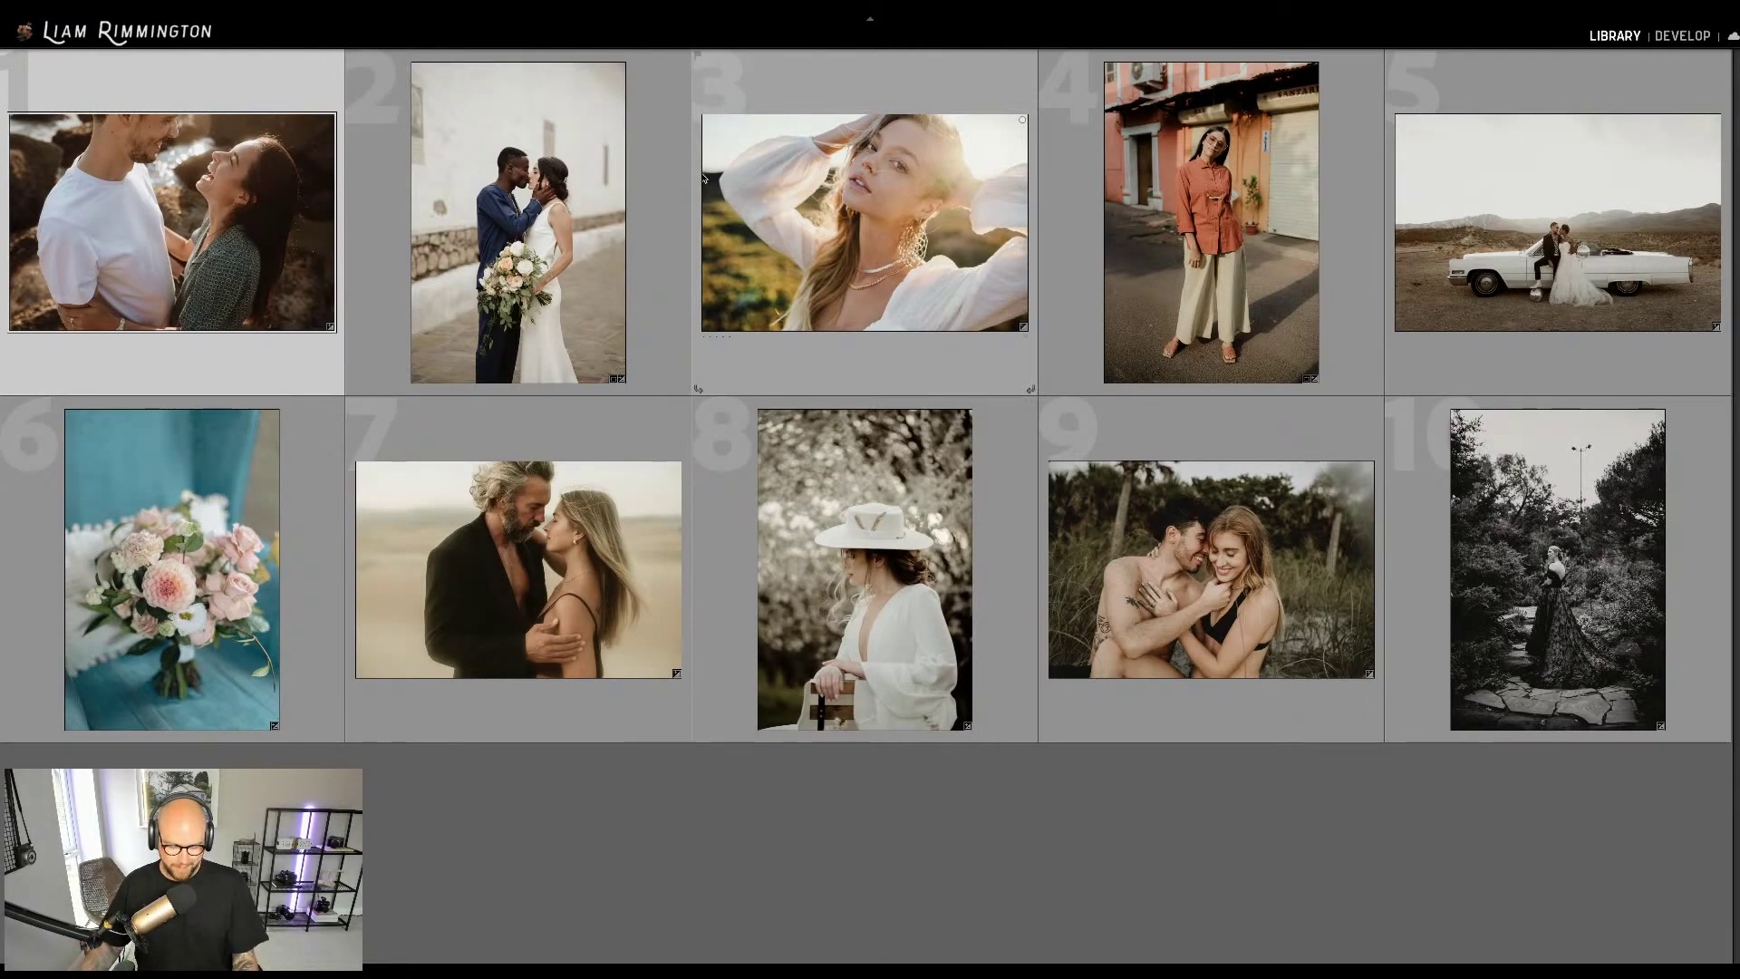
key("d")
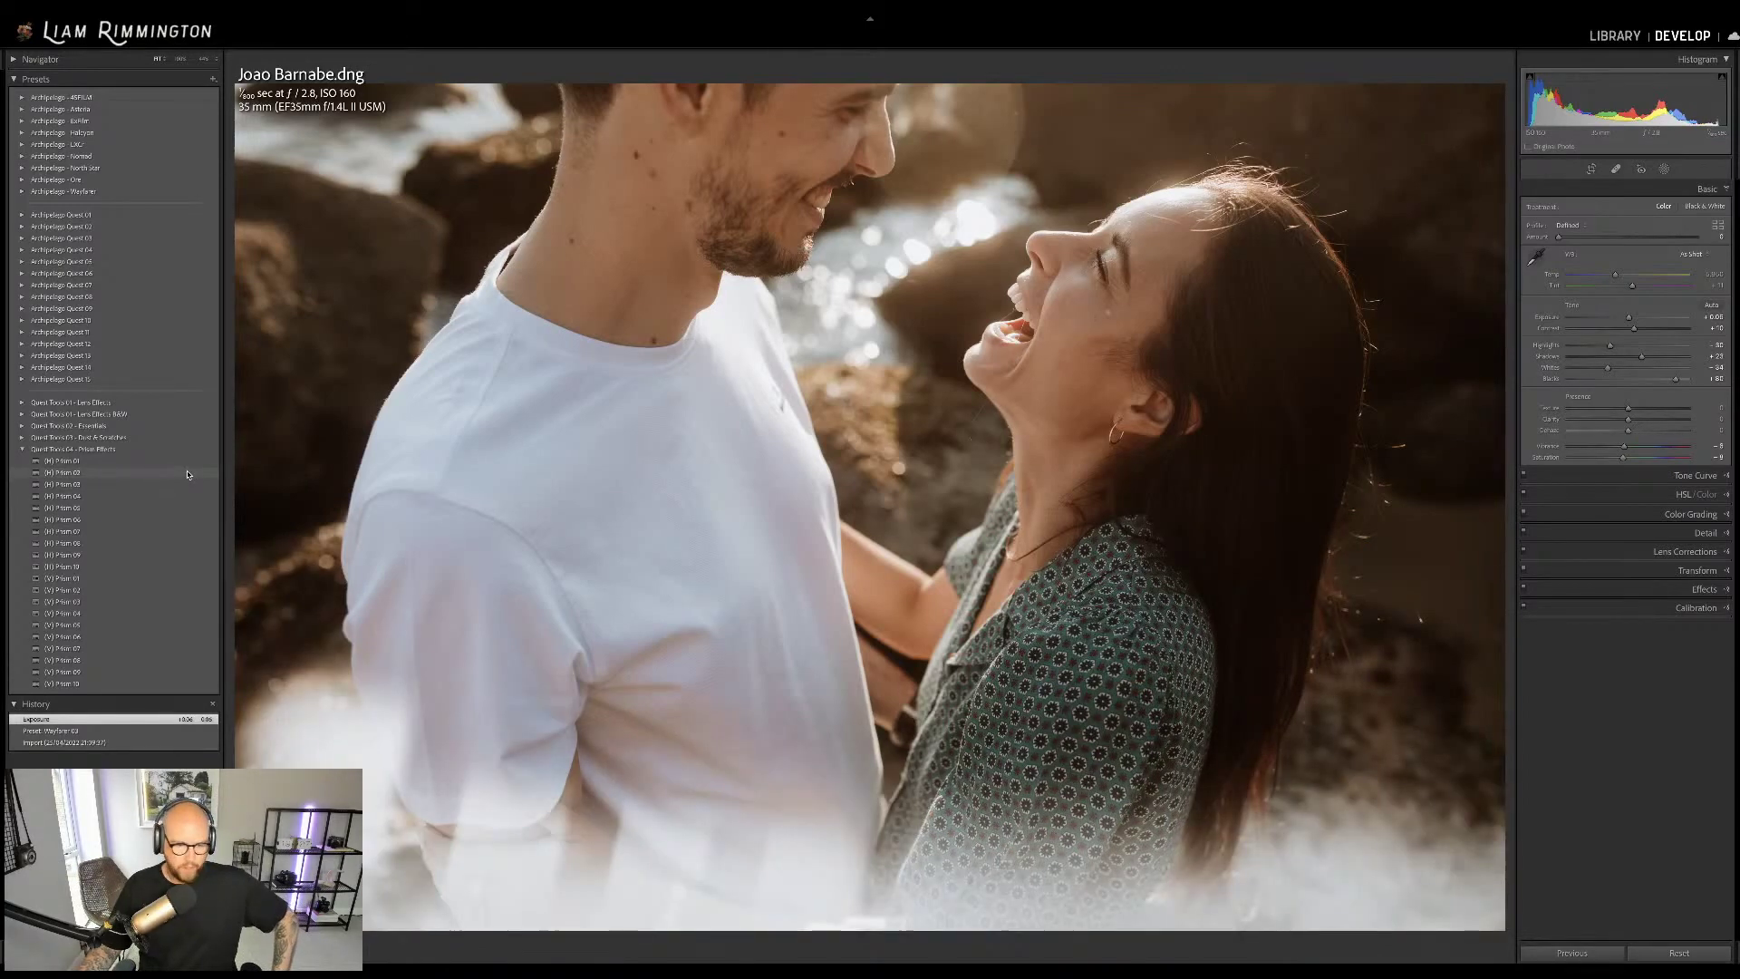
left_click(188, 474)
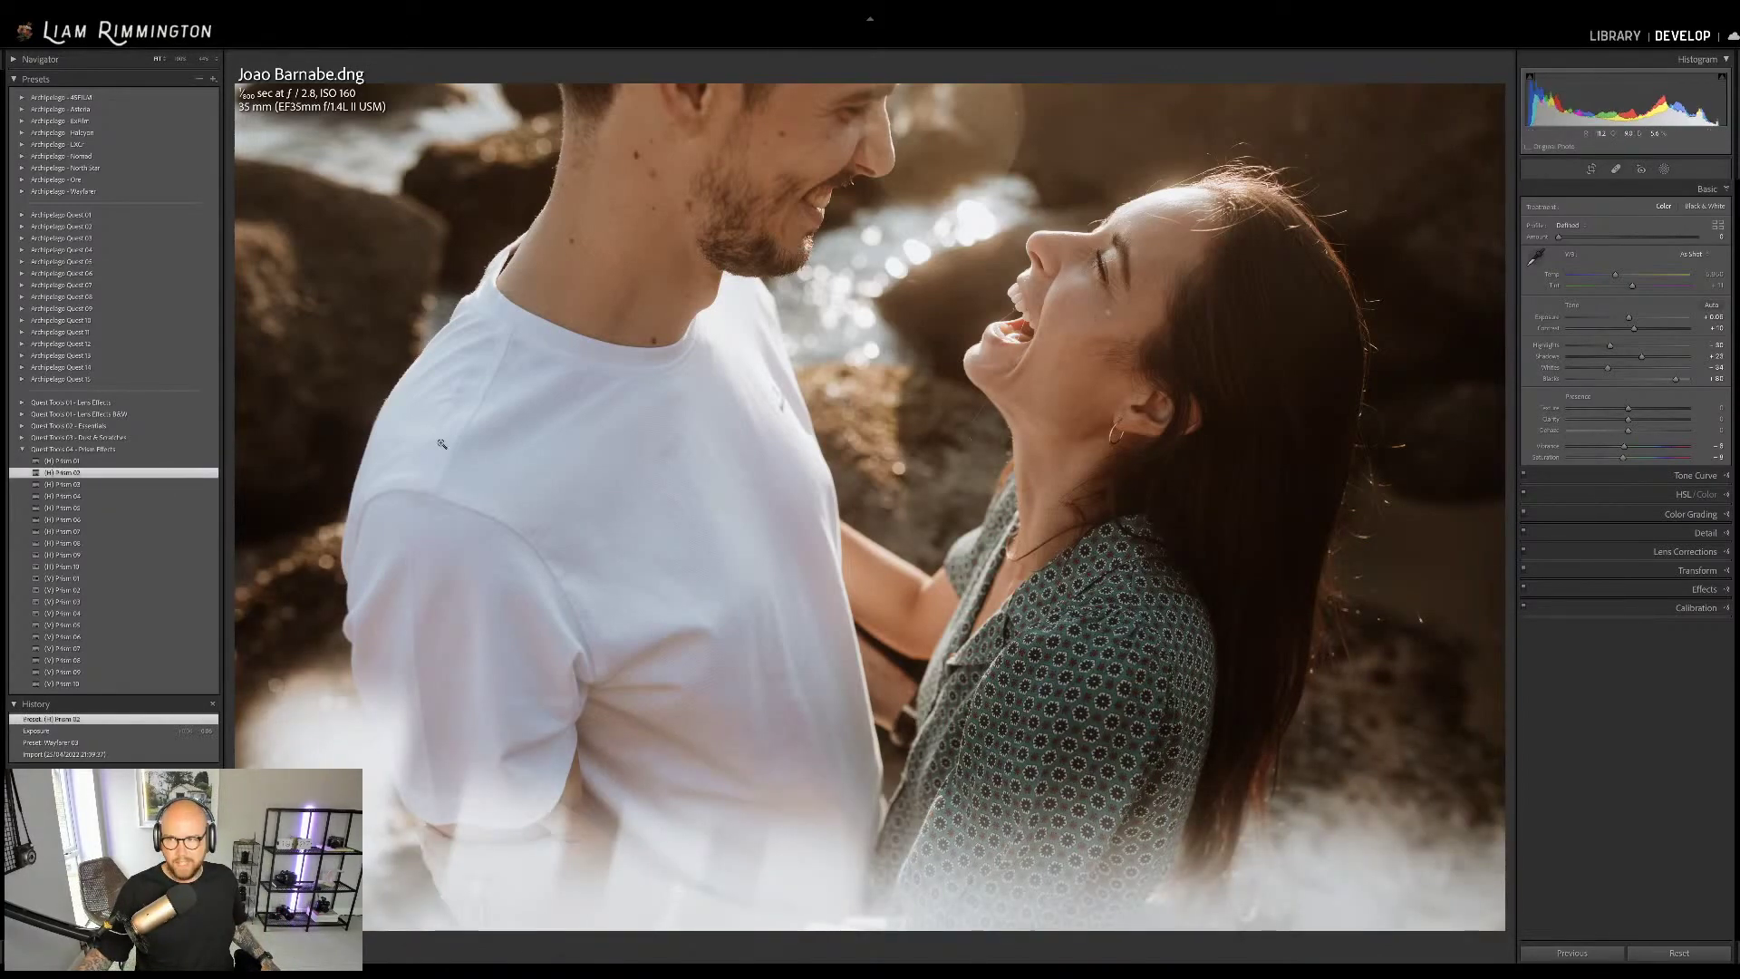
Move the Prism 02 mask into the lower-right corner of the photo and lower its exposure to soften the effect
left_click(1666, 171)
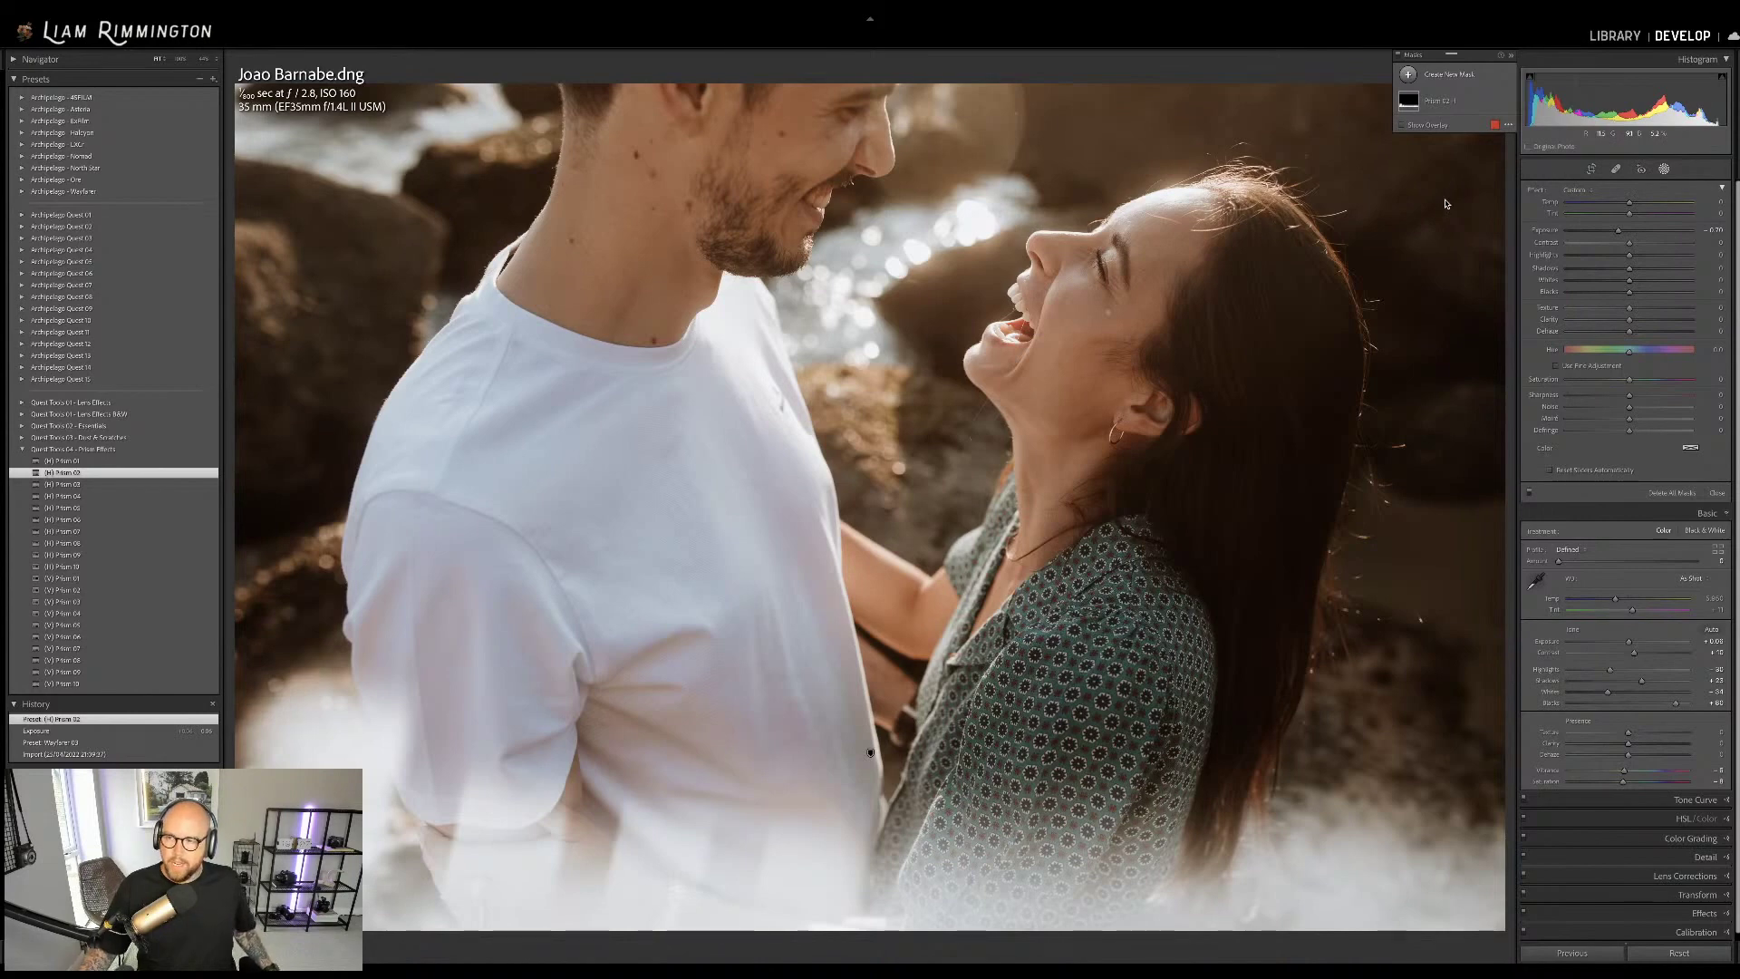
mouse_move(1451, 107)
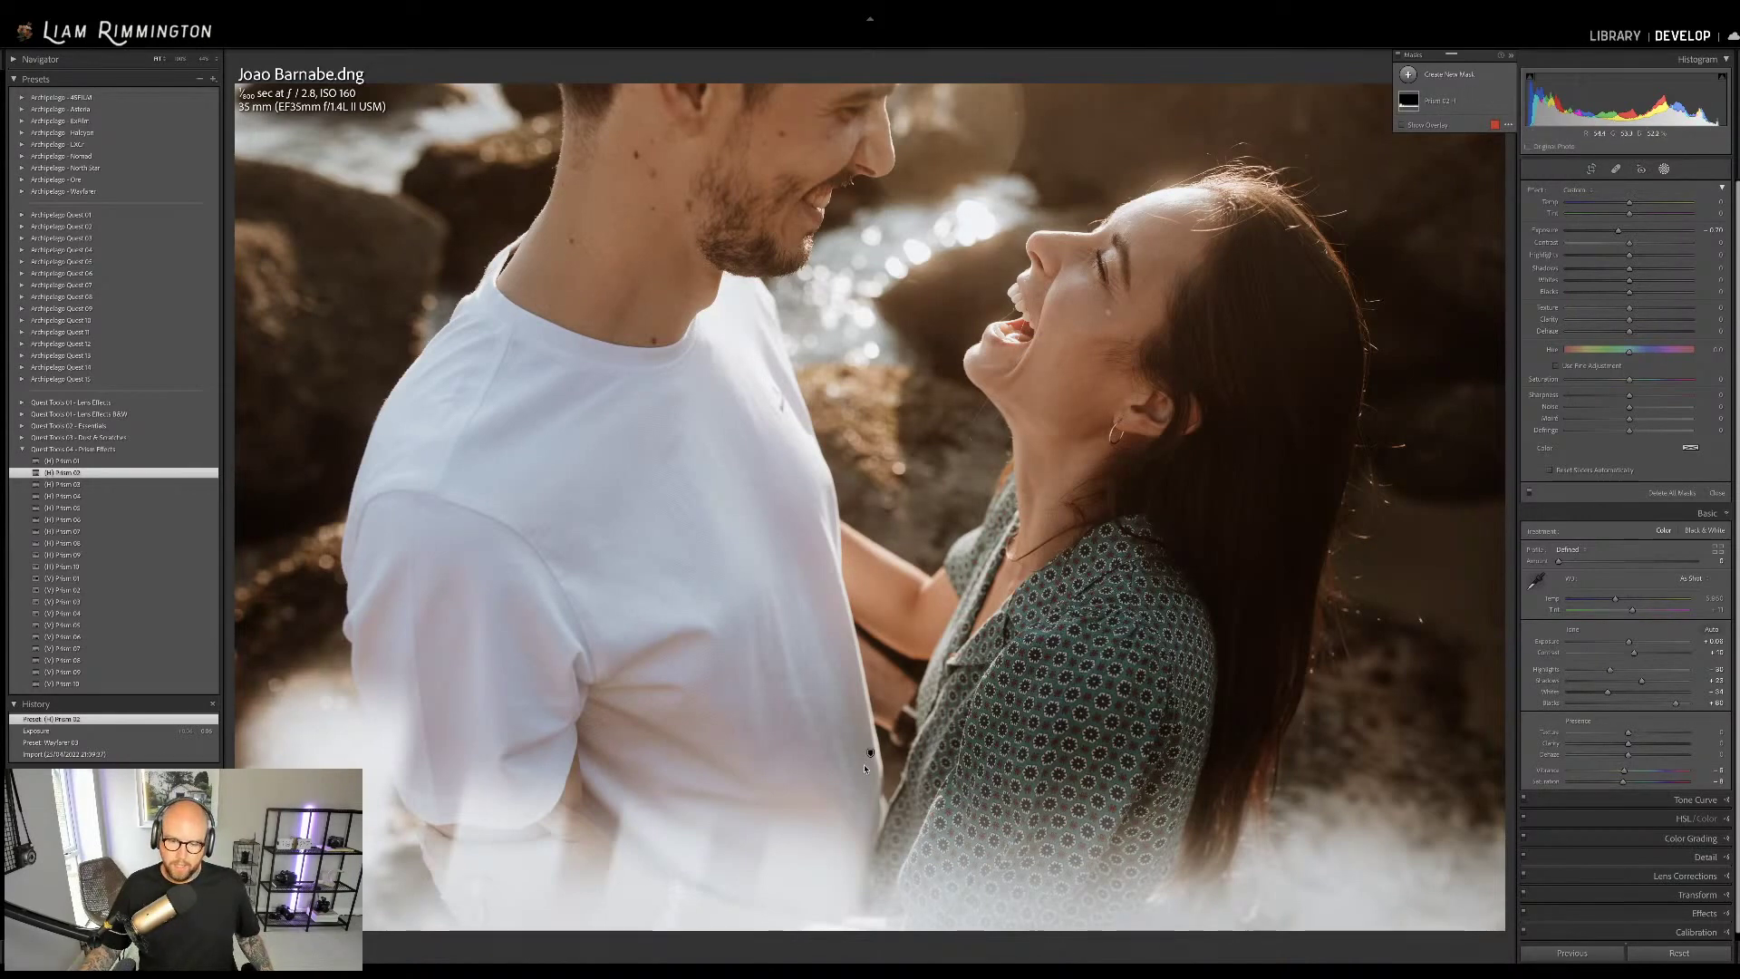
mouse_move(871, 754)
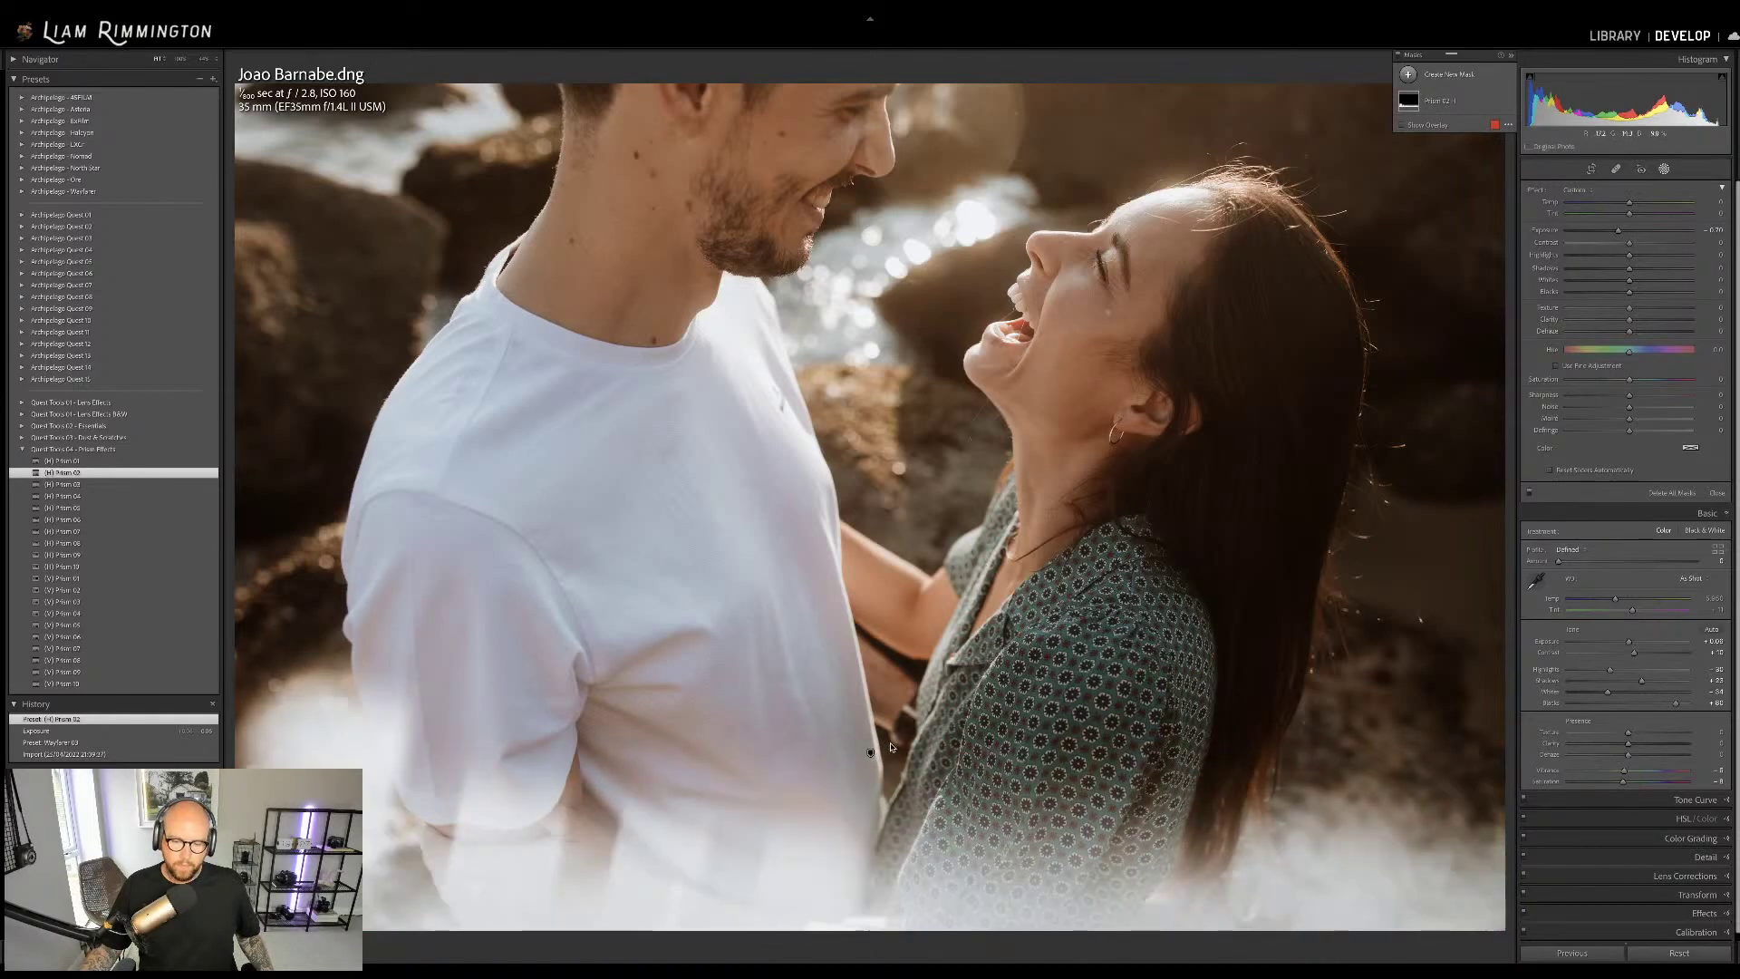
left_click(872, 754)
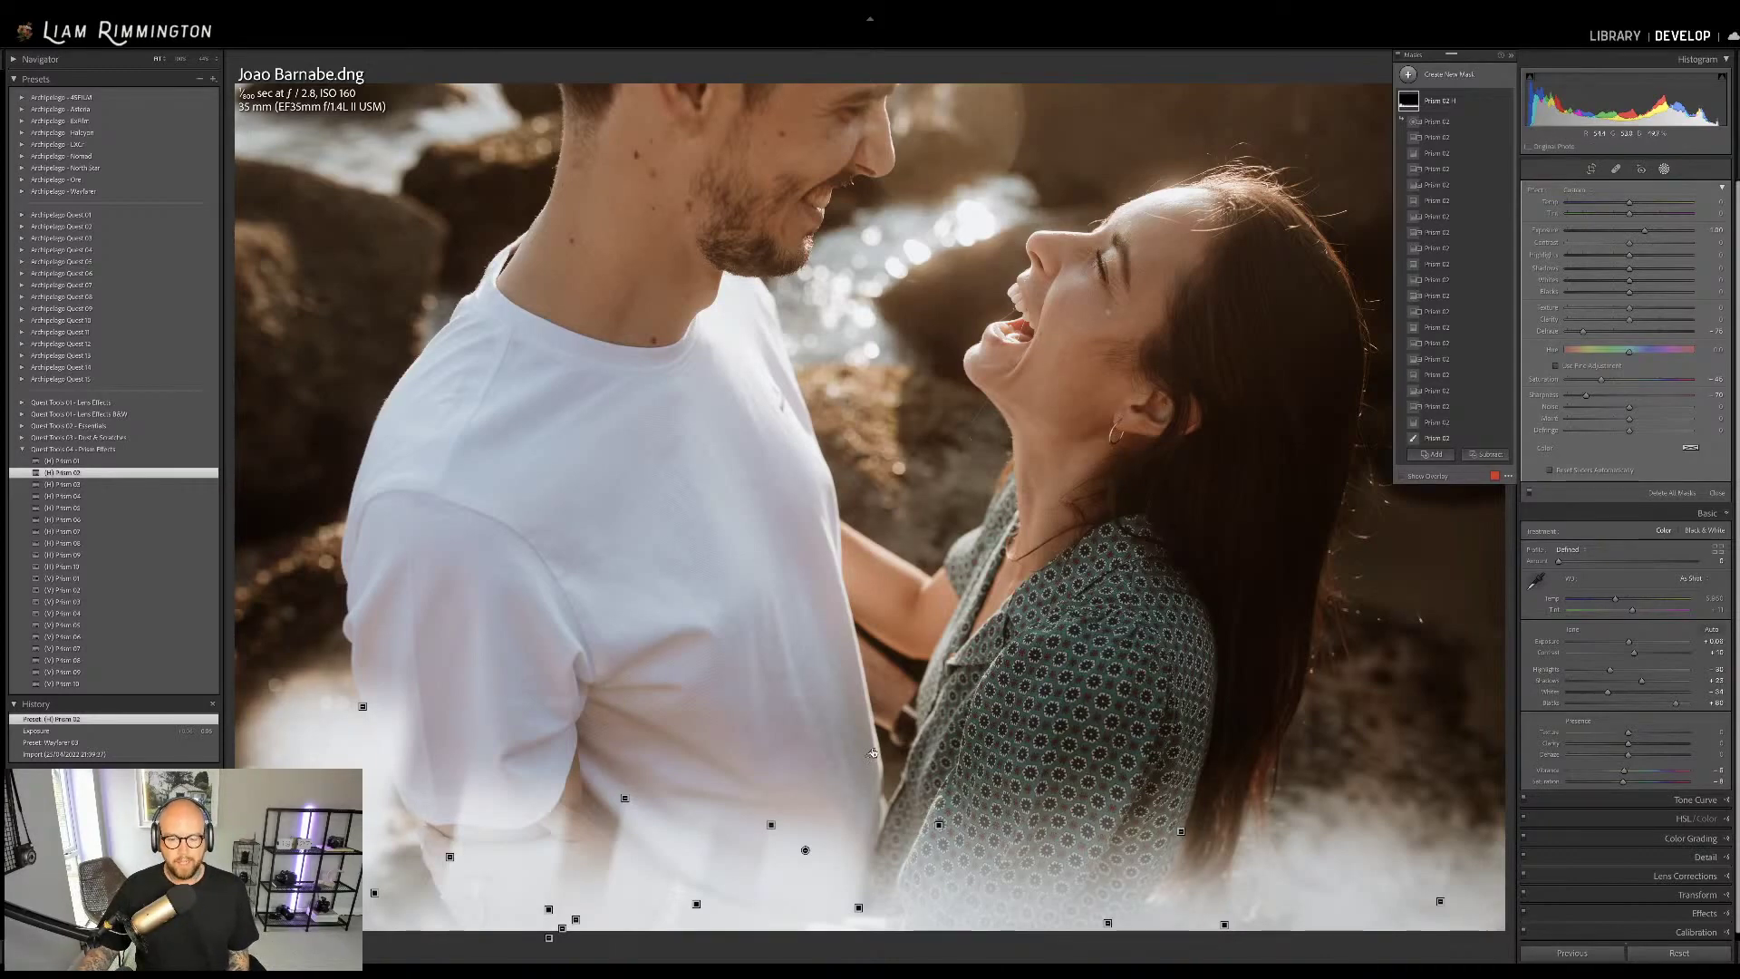
left_click_drag(878, 754, 239, 224)
left_click_drag(0, 184, 1498, 767)
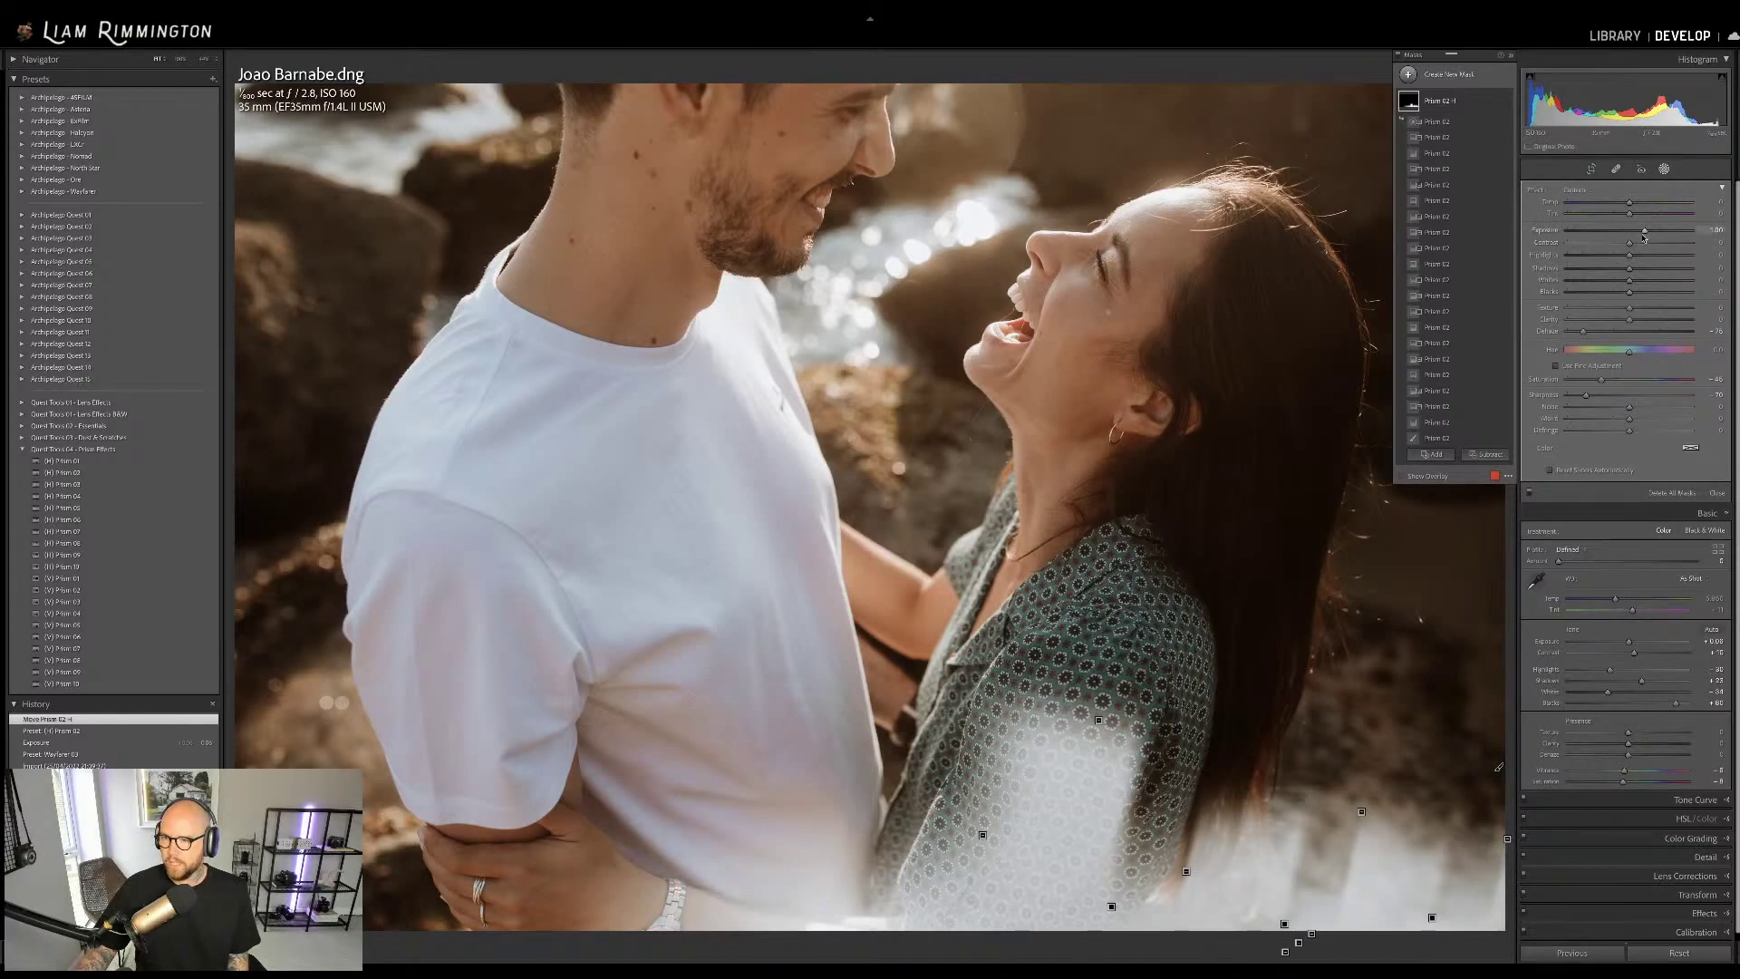
mouse_move(1645, 230)
left_mouse_down()
mouse_move(1624, 232)
mouse_move(1637, 243)
left_mouse_up()
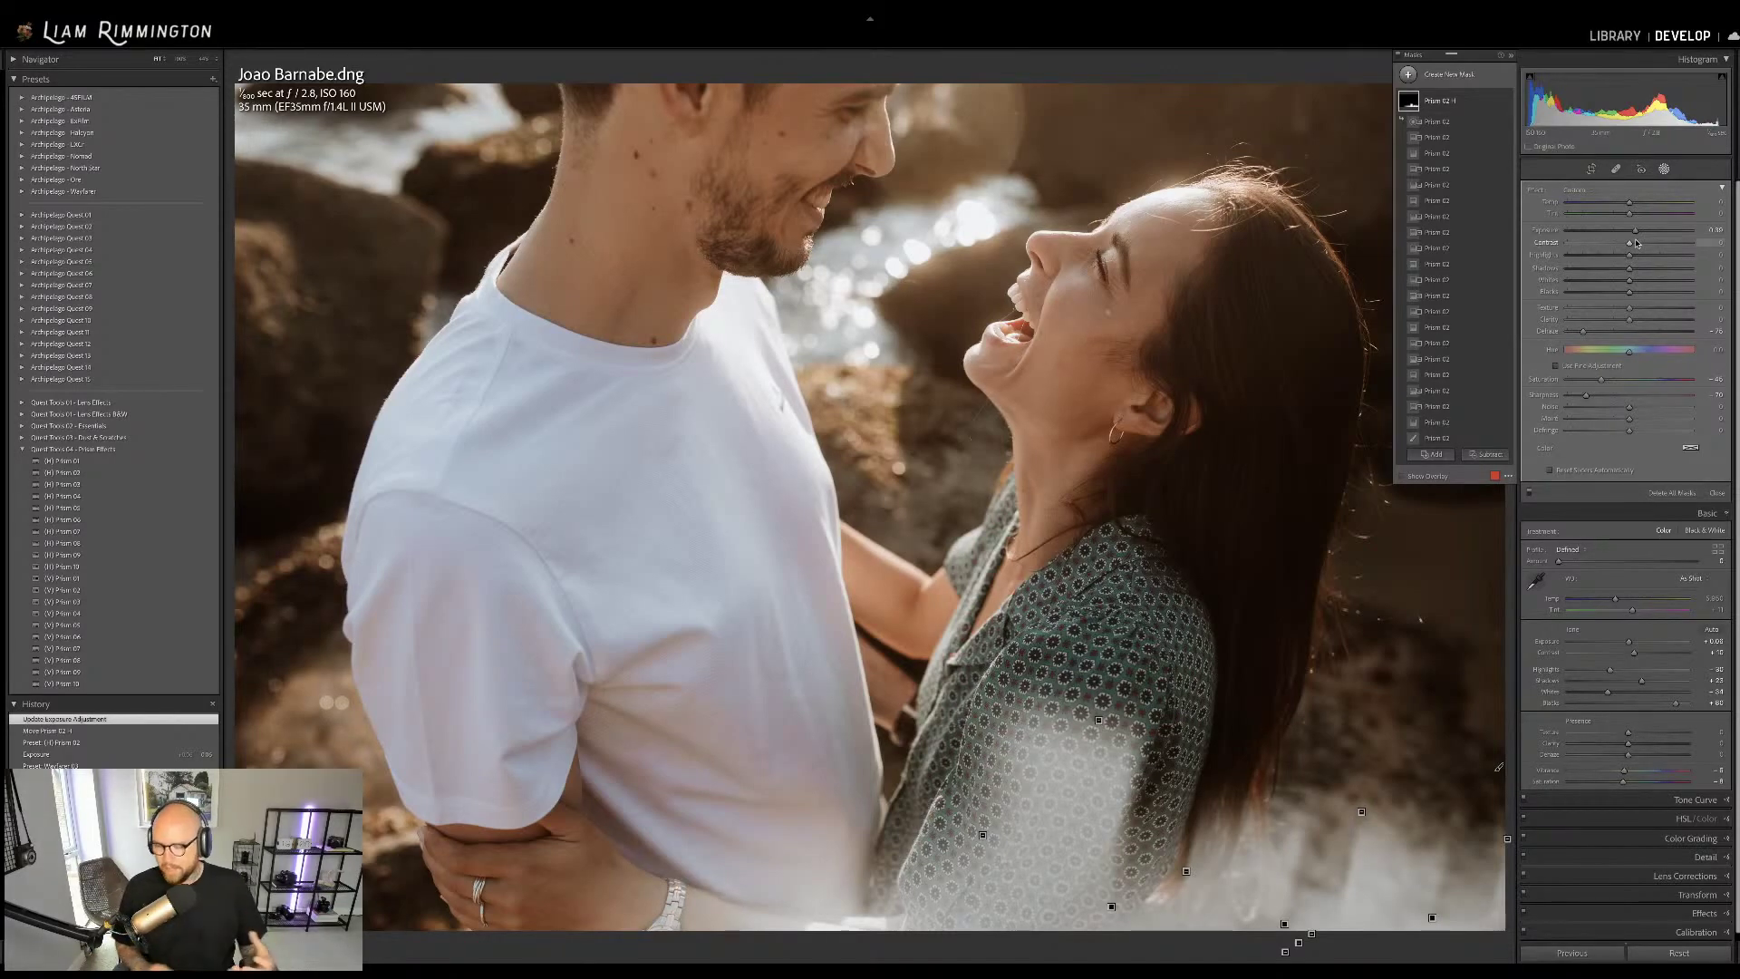
left_click_drag(1636, 232, 1637, 234)
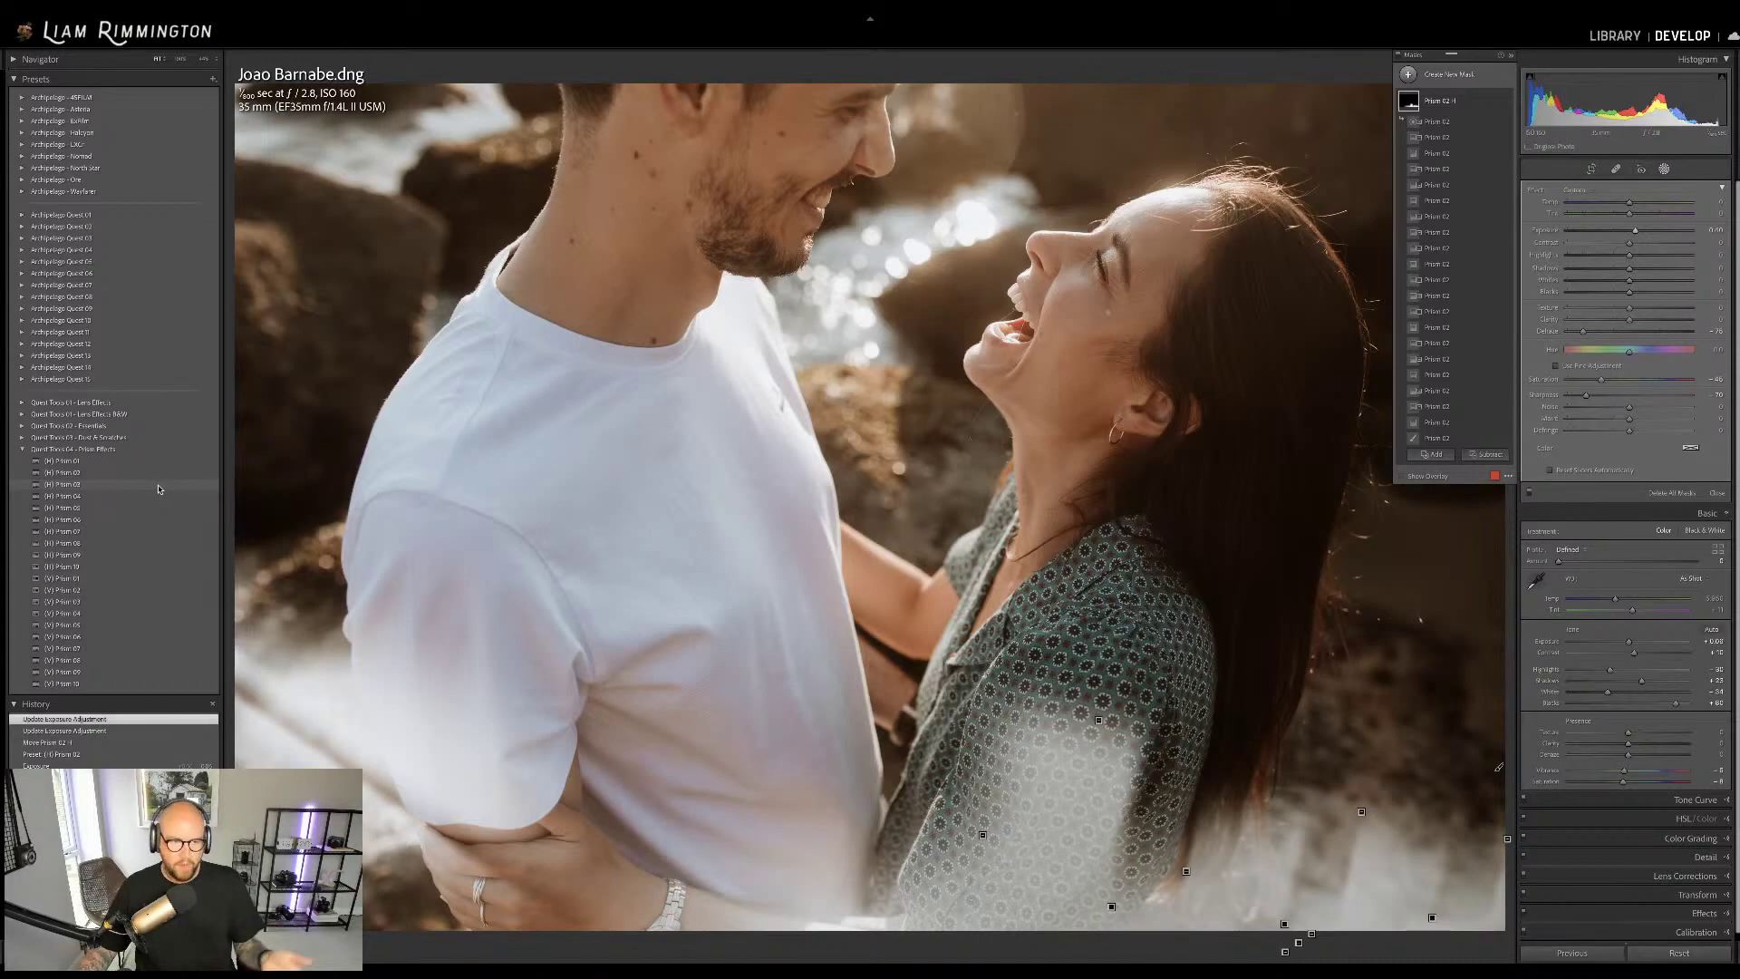
Apply the (H) Prism 03 preset and move its mask to the left edge of the photo
left_click(158, 488)
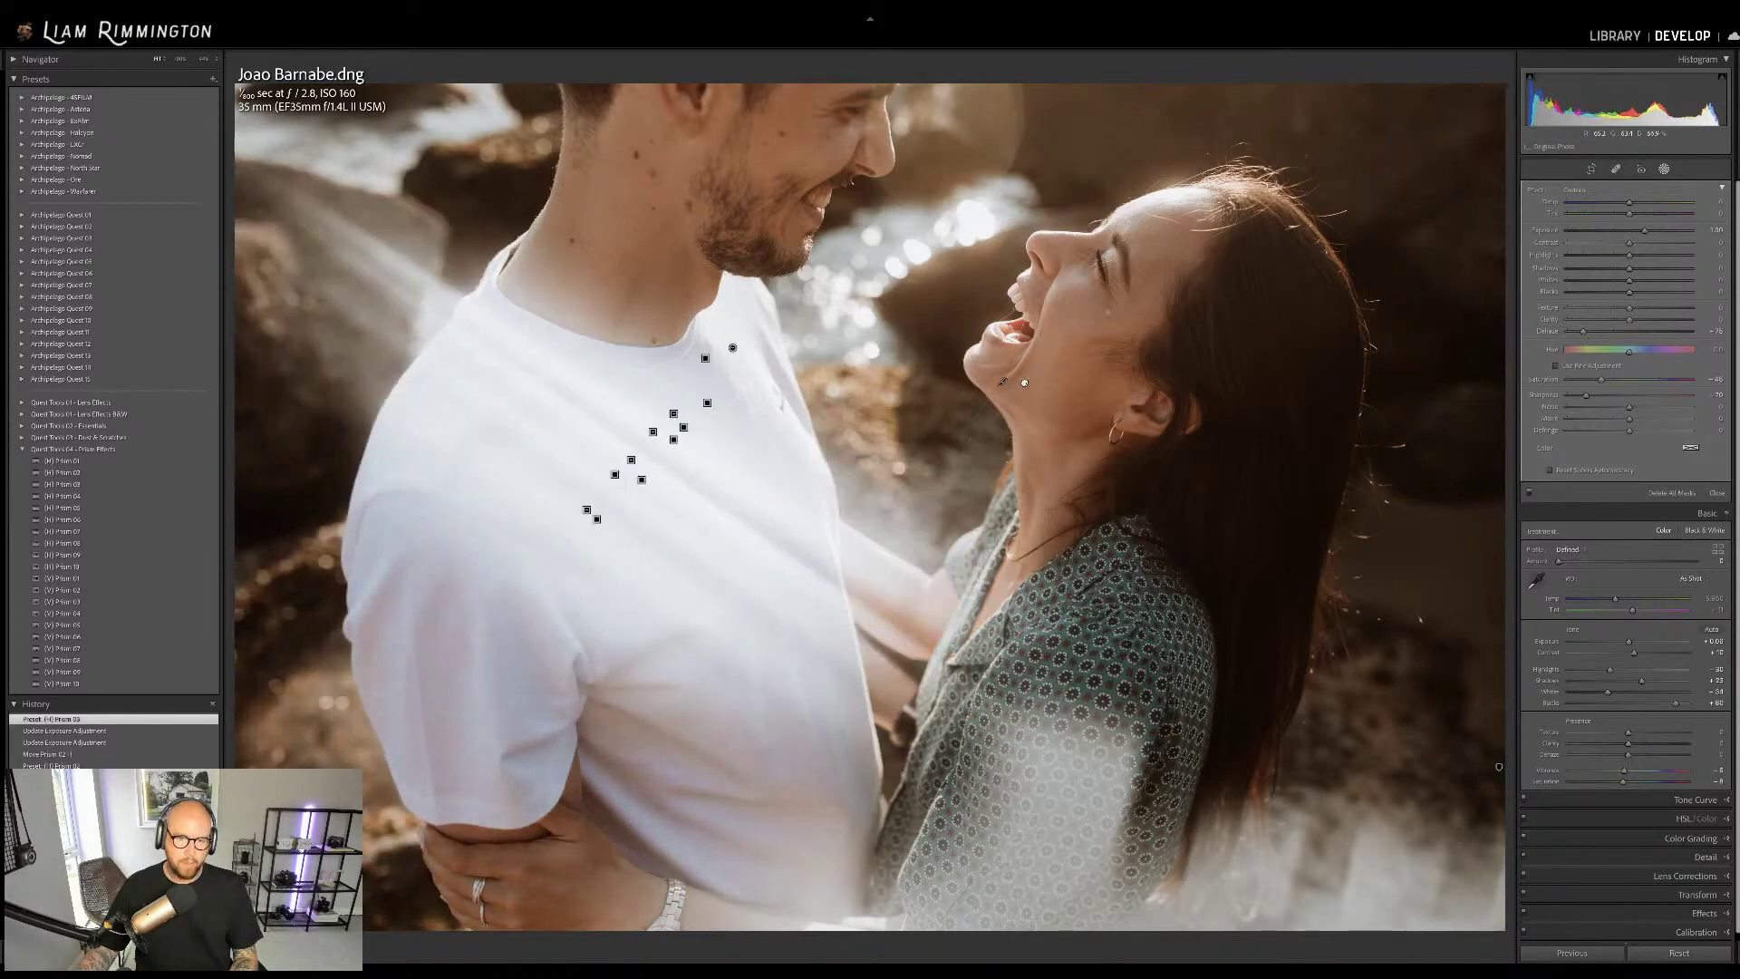
left_click_drag(1004, 383, 435, 531)
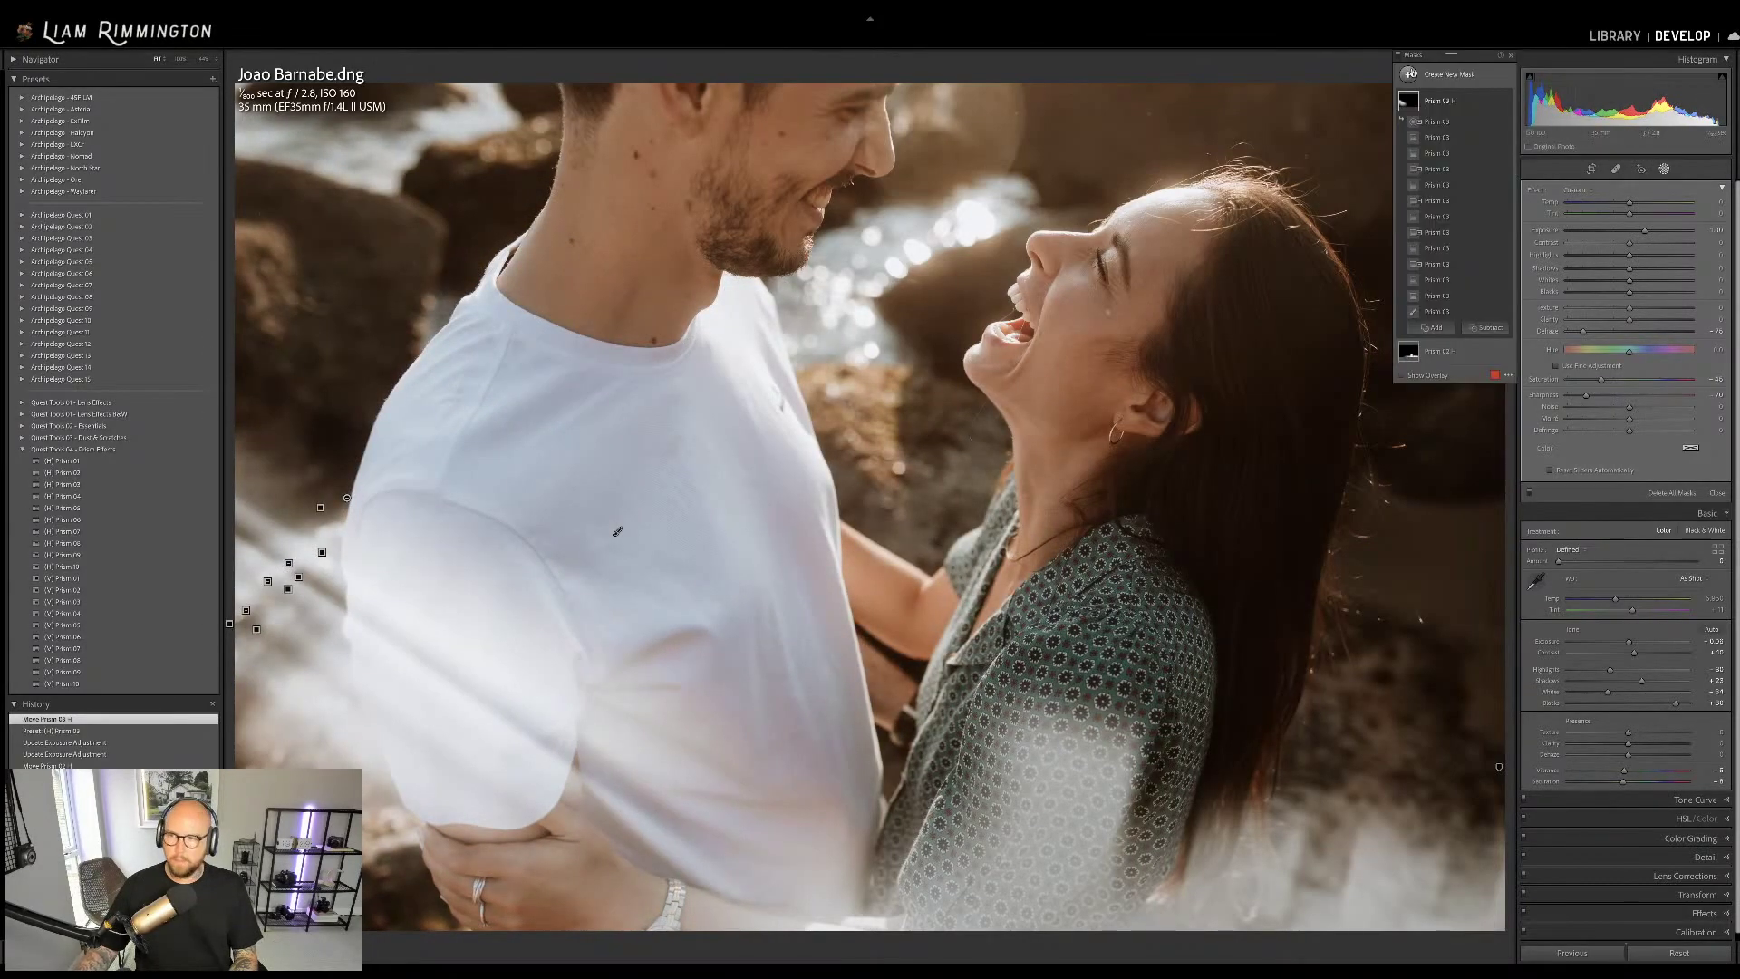
left_click(1449, 122)
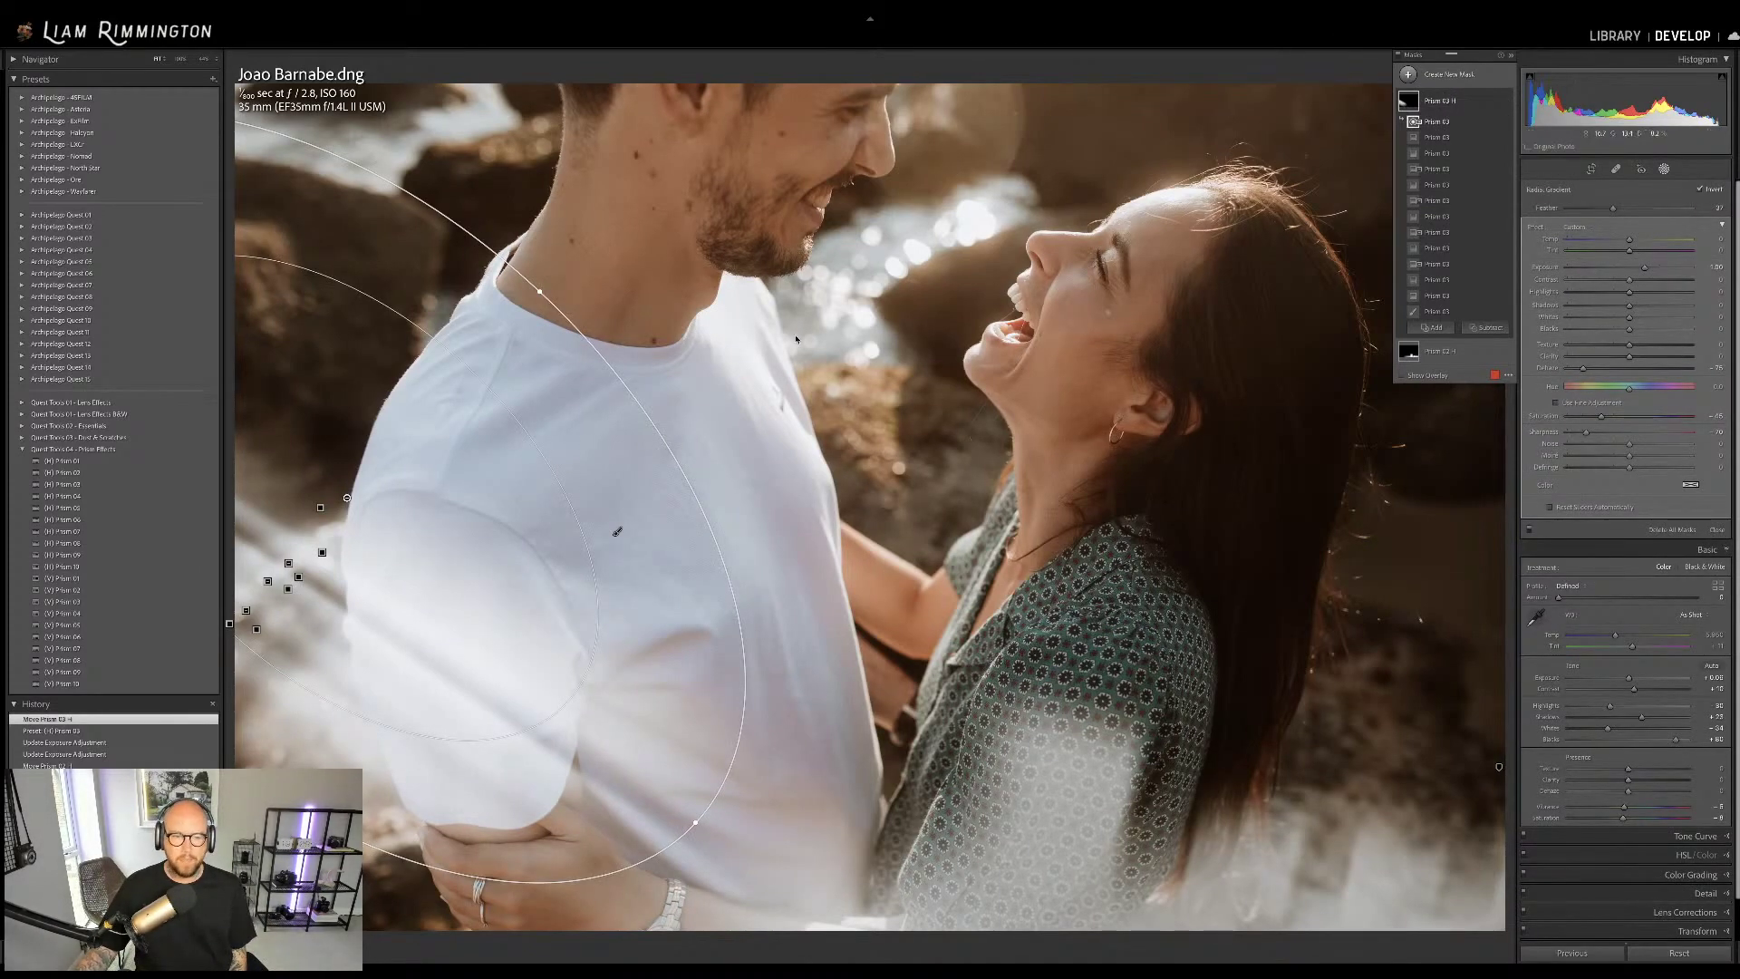
left_click_drag(425, 476, 665, 372)
key("ctrl+z")
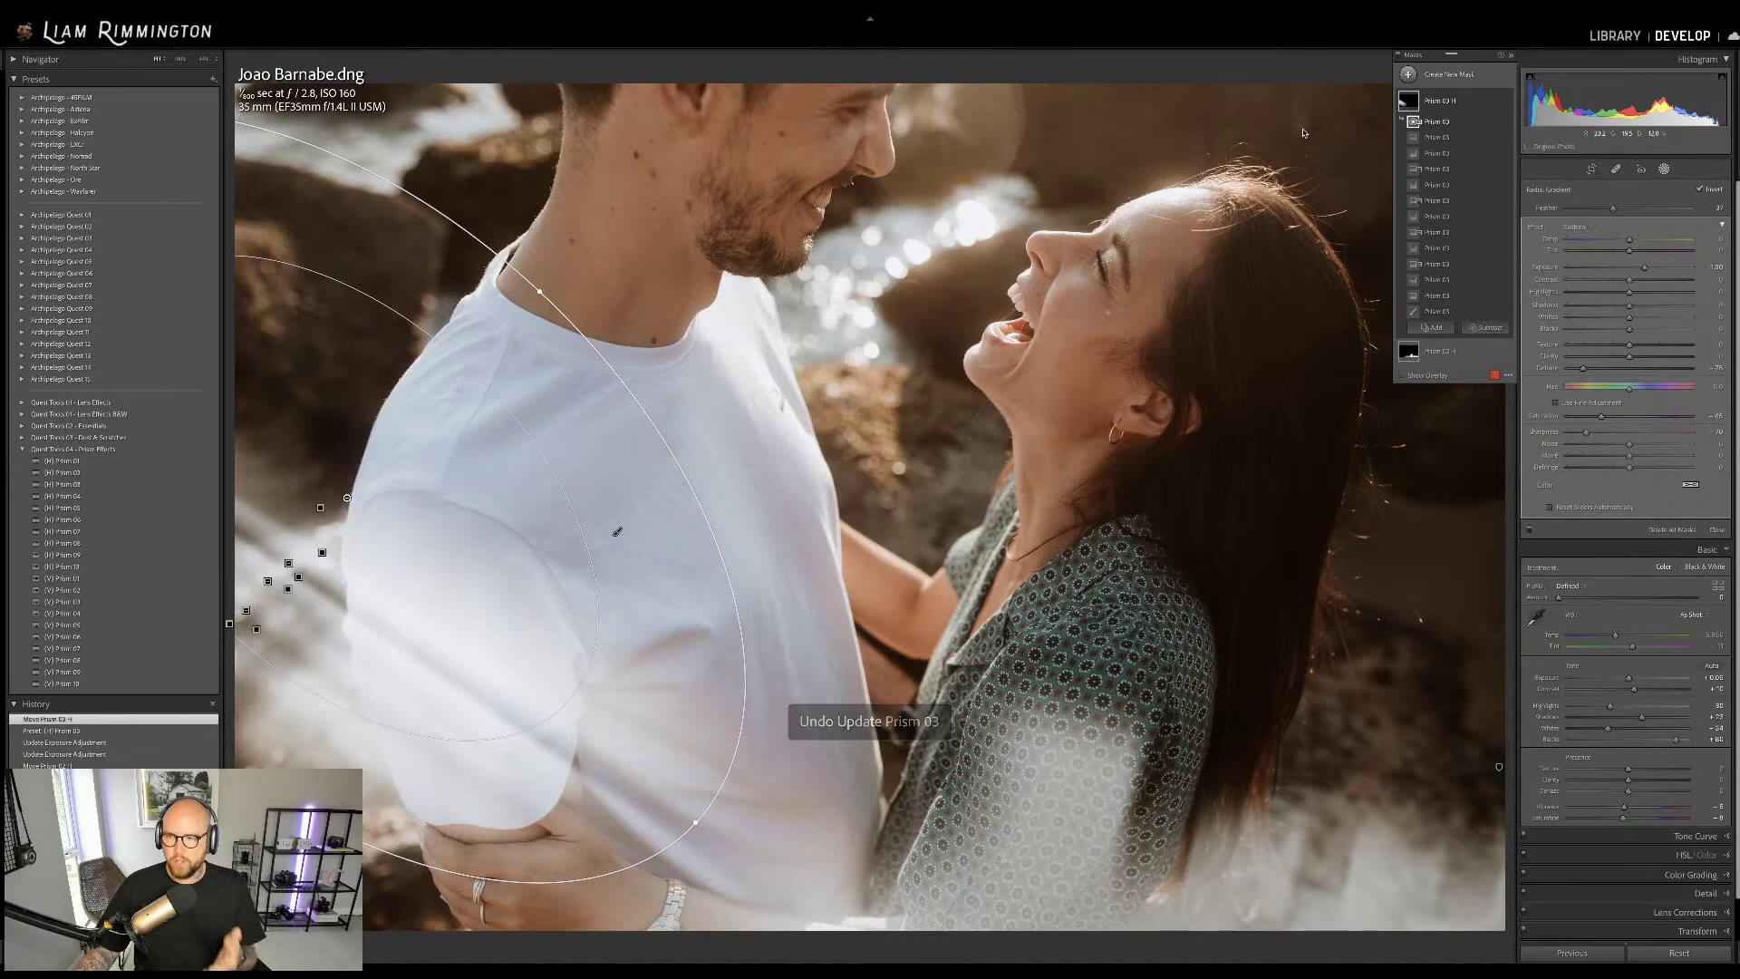
Move the whole Prism 03 mask up to the photo's upper-left corner and lower its exposure slightly
left_click(1456, 107)
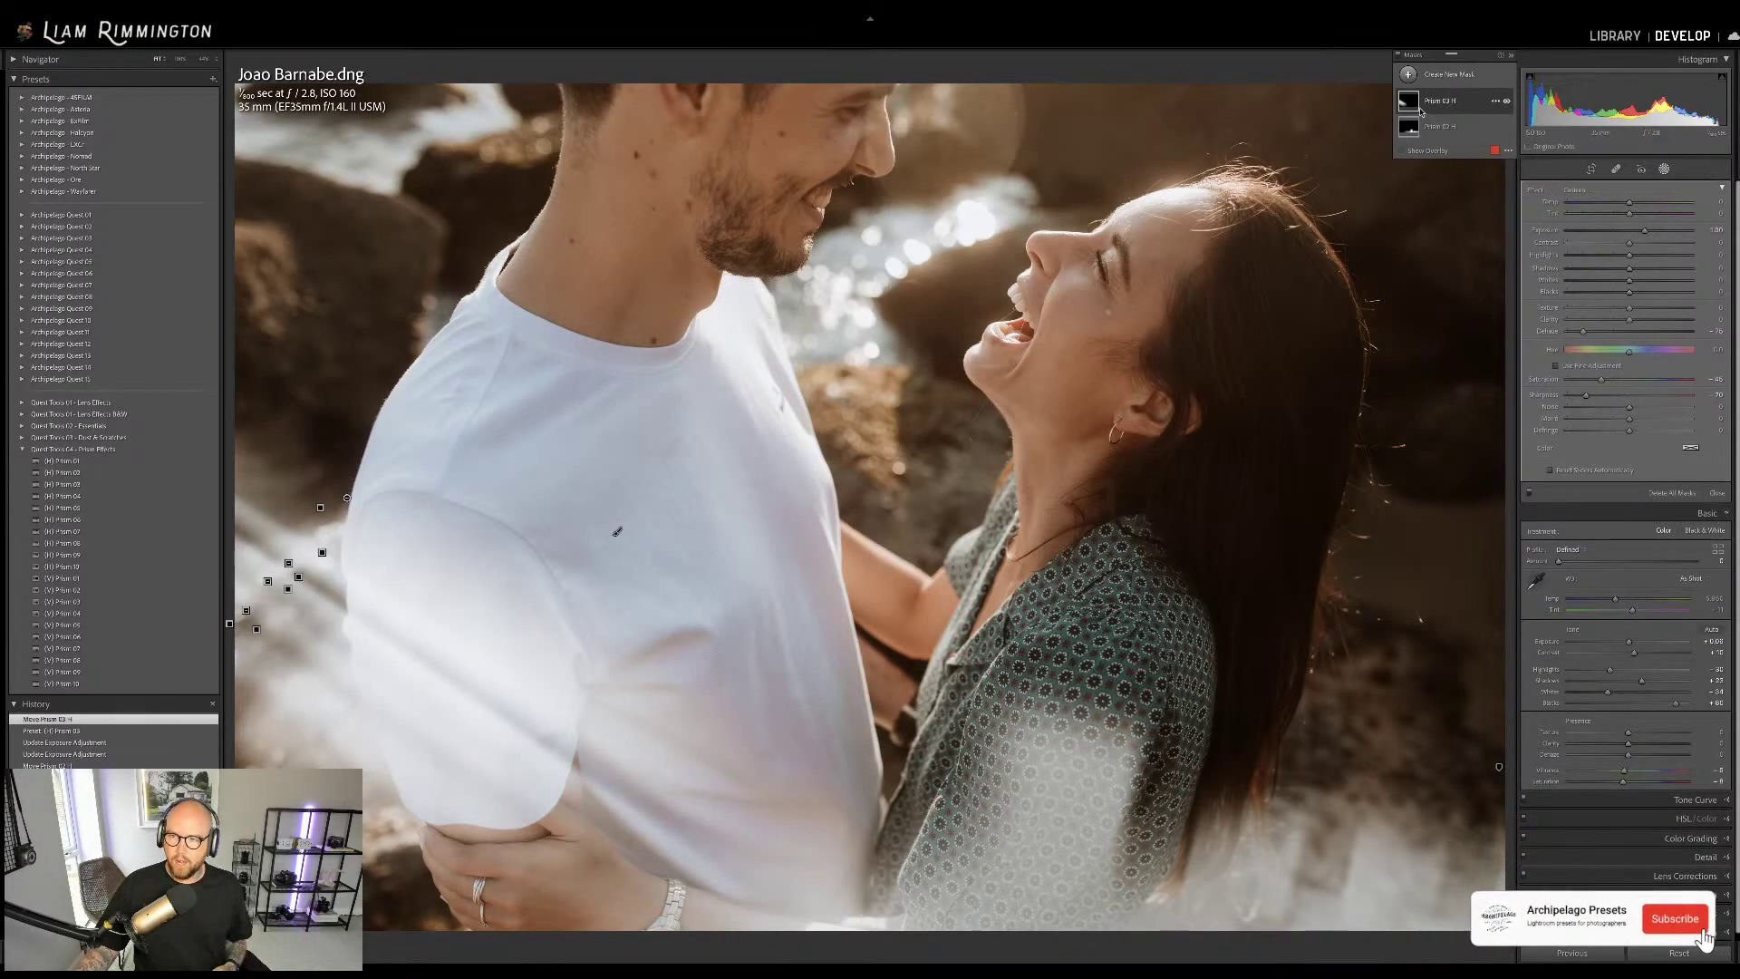
mouse_move(618, 532)
left_mouse_down()
mouse_move(748, 492)
mouse_move(1076, 484)
mouse_move(979, 306)
mouse_move(580, 200)
mouse_move(372, 88)
mouse_move(272, 236)
mouse_move(258, 426)
mouse_move(310, 119)
left_mouse_up()
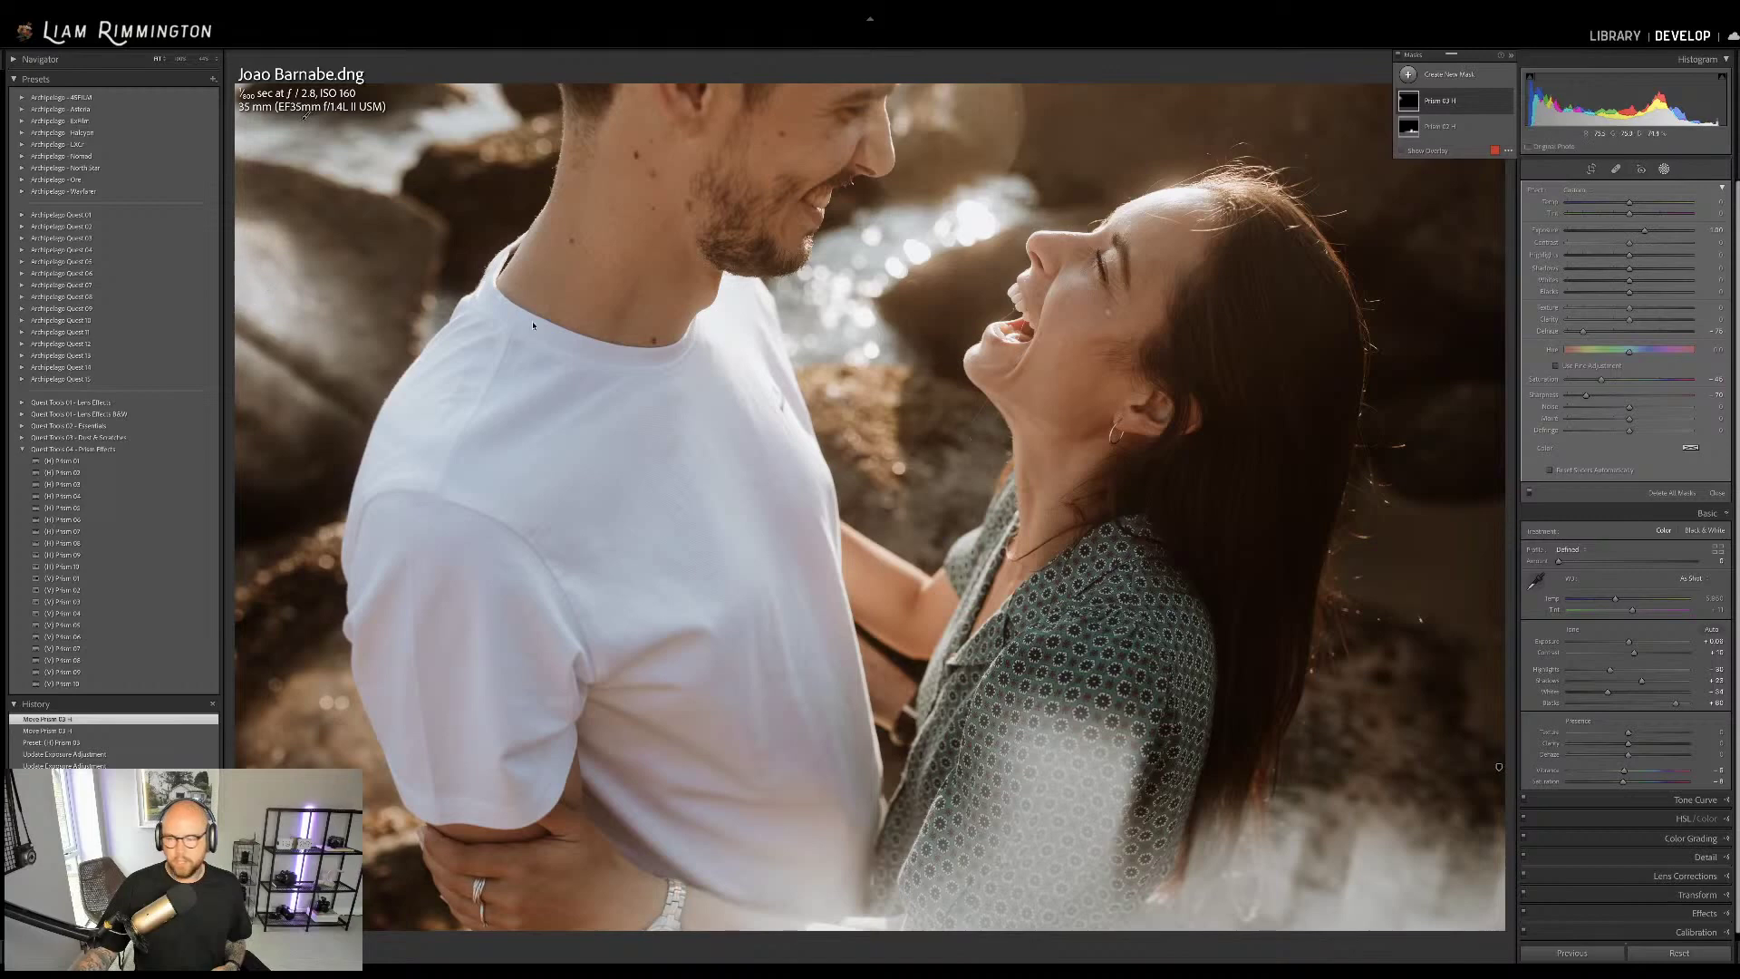
left_click_drag(1645, 230, 1639, 233)
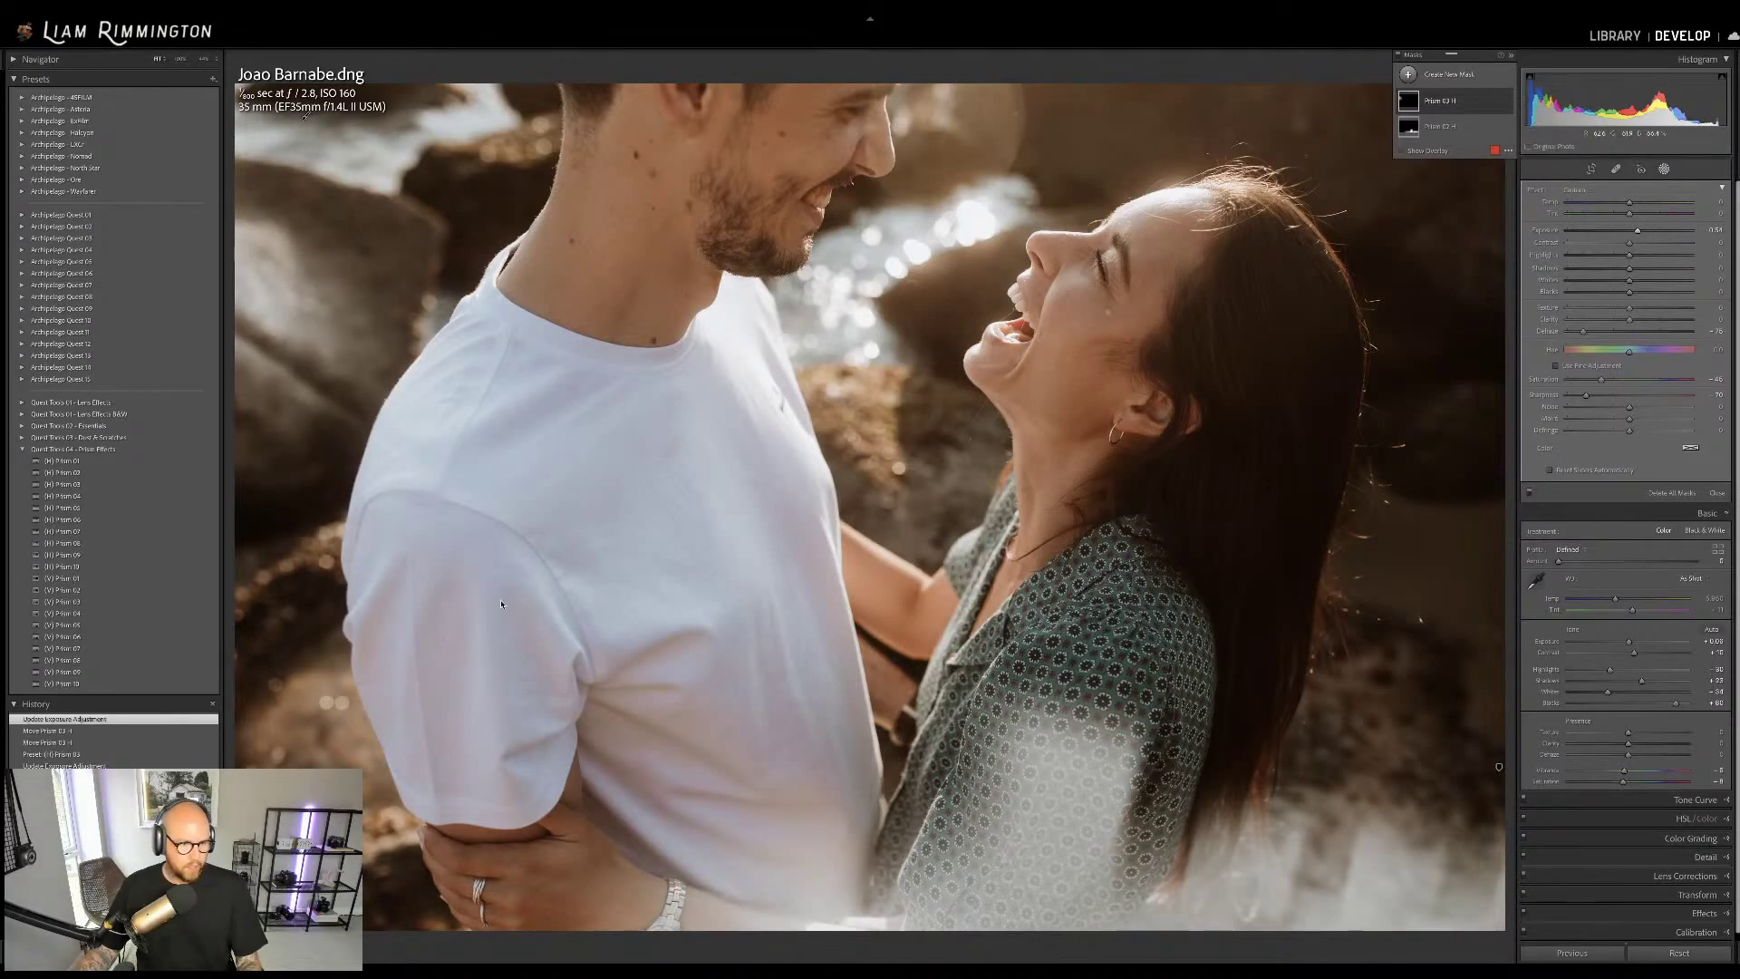
Apply the (H) Prism 09 preset, move its mask to the photo's upper-right area, and close masking
left_click(182, 555)
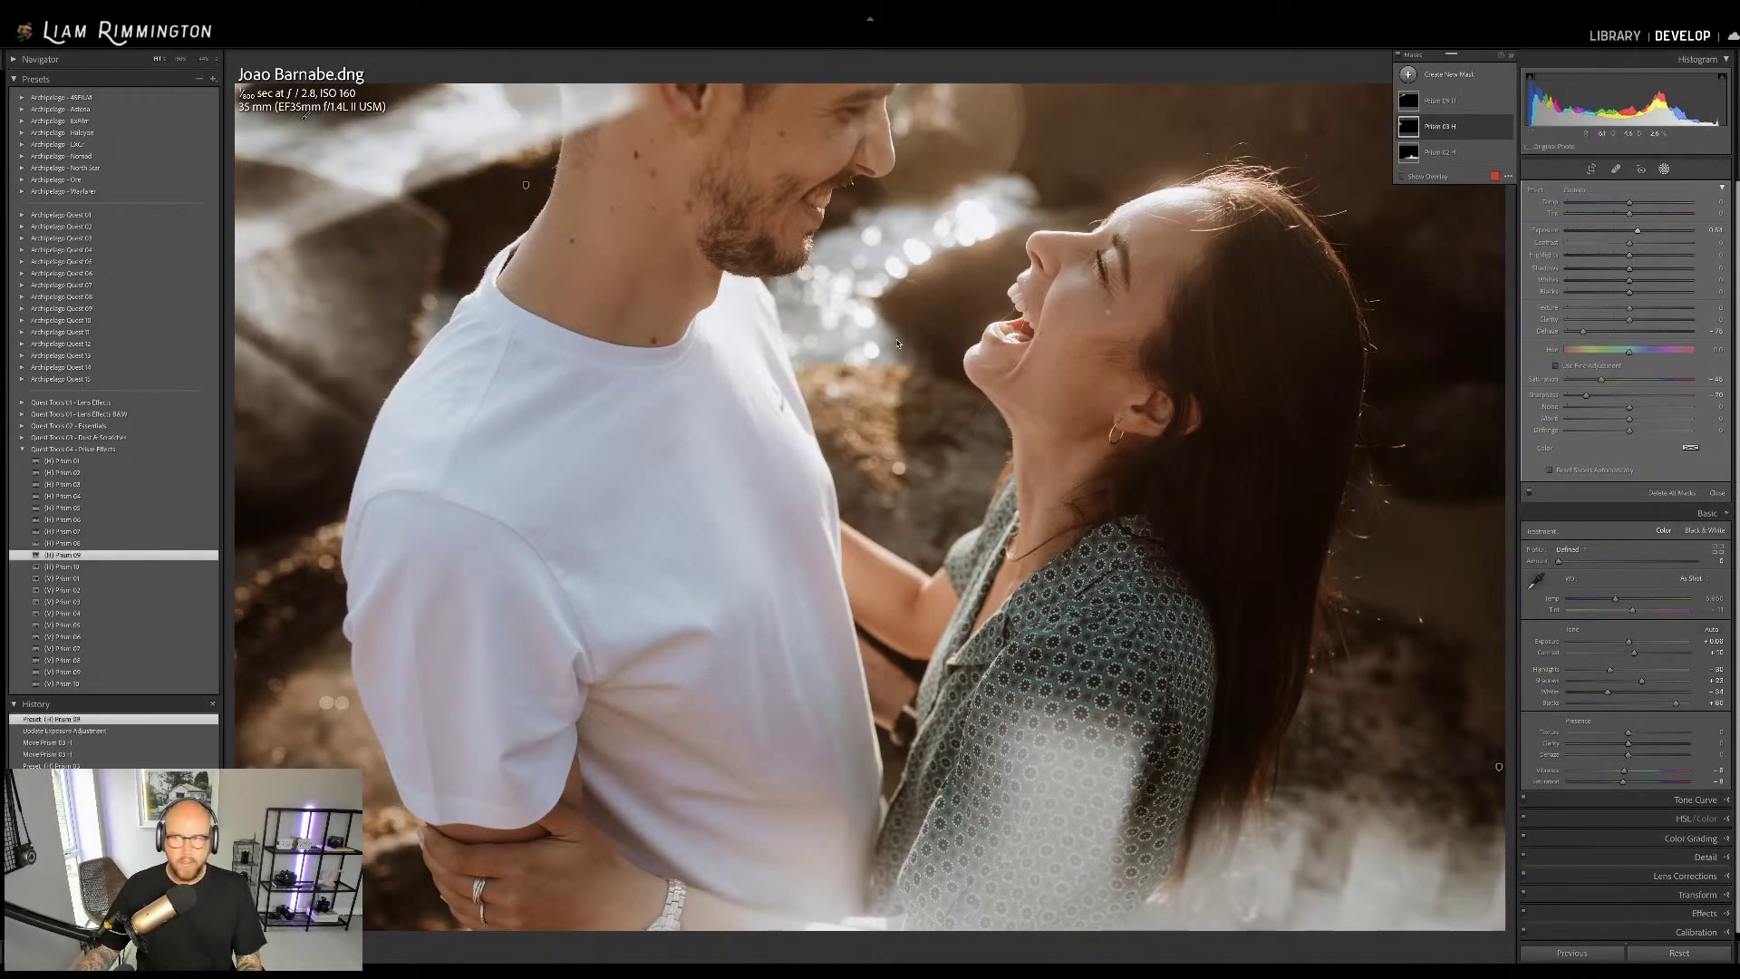
left_click(1485, 102)
mouse_move(526, 190)
left_mouse_down()
mouse_move(1042, 290)
mouse_move(1501, 116)
mouse_move(1560, 598)
mouse_move(1628, 516)
mouse_move(1541, 145)
mouse_move(1287, 95)
mouse_move(1354, 93)
left_mouse_up()
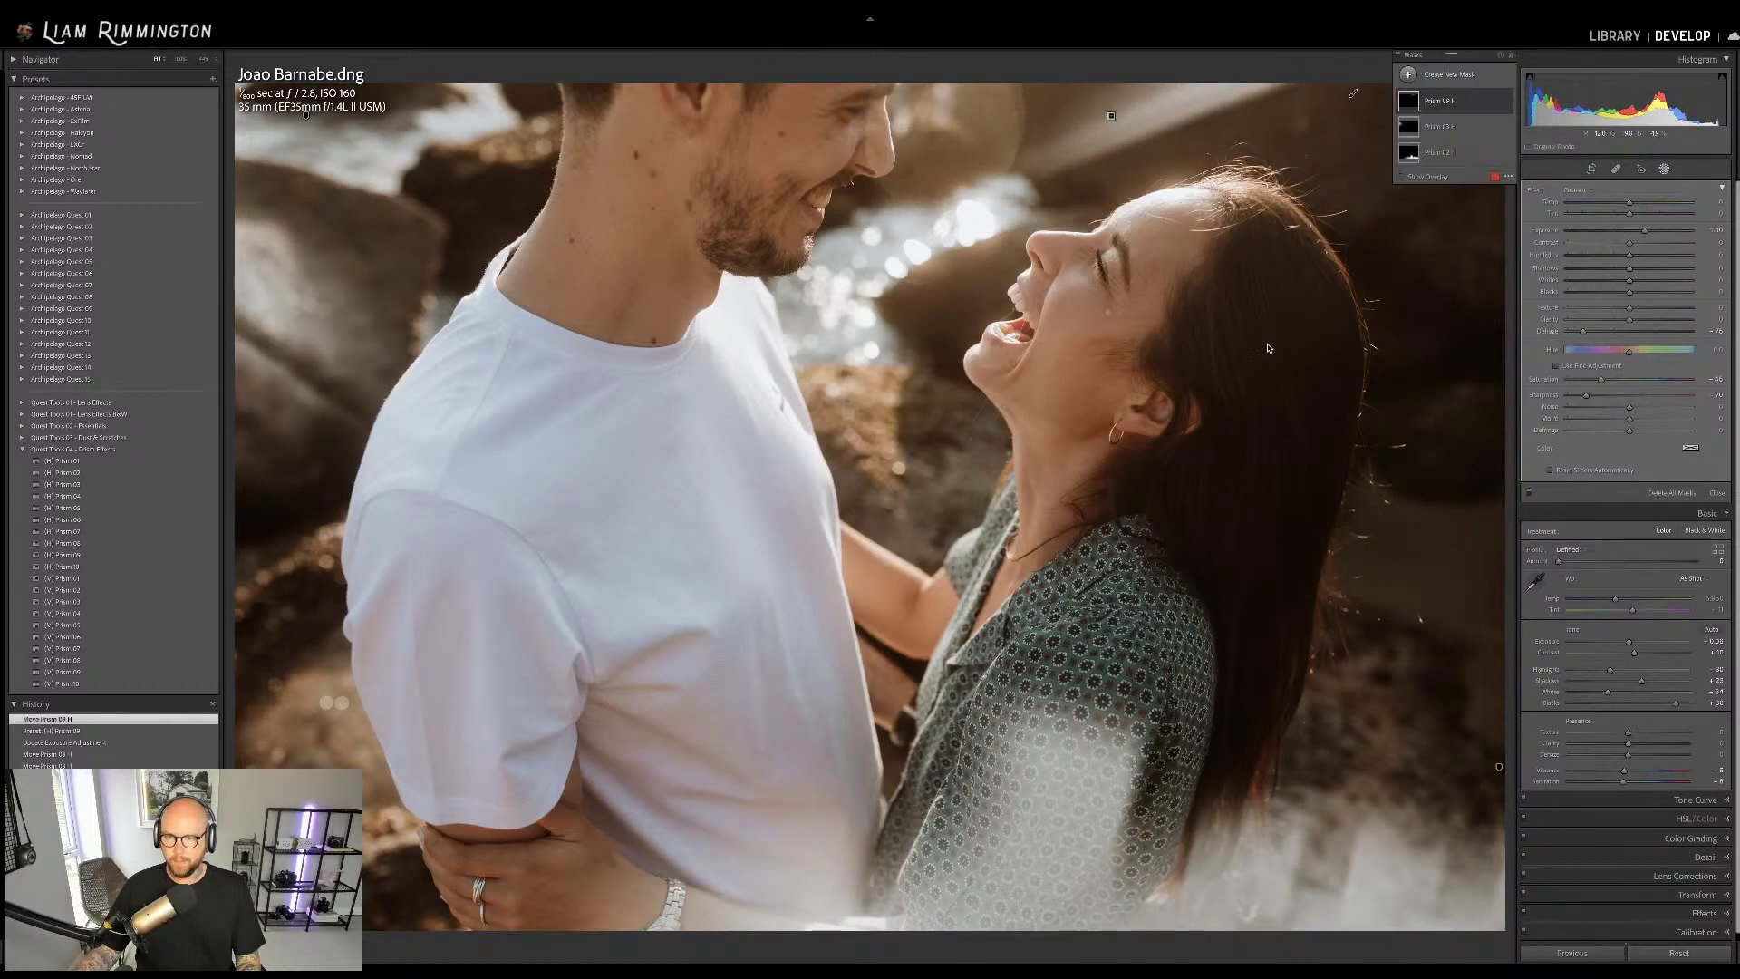
left_click(1269, 348)
key("shift+w")
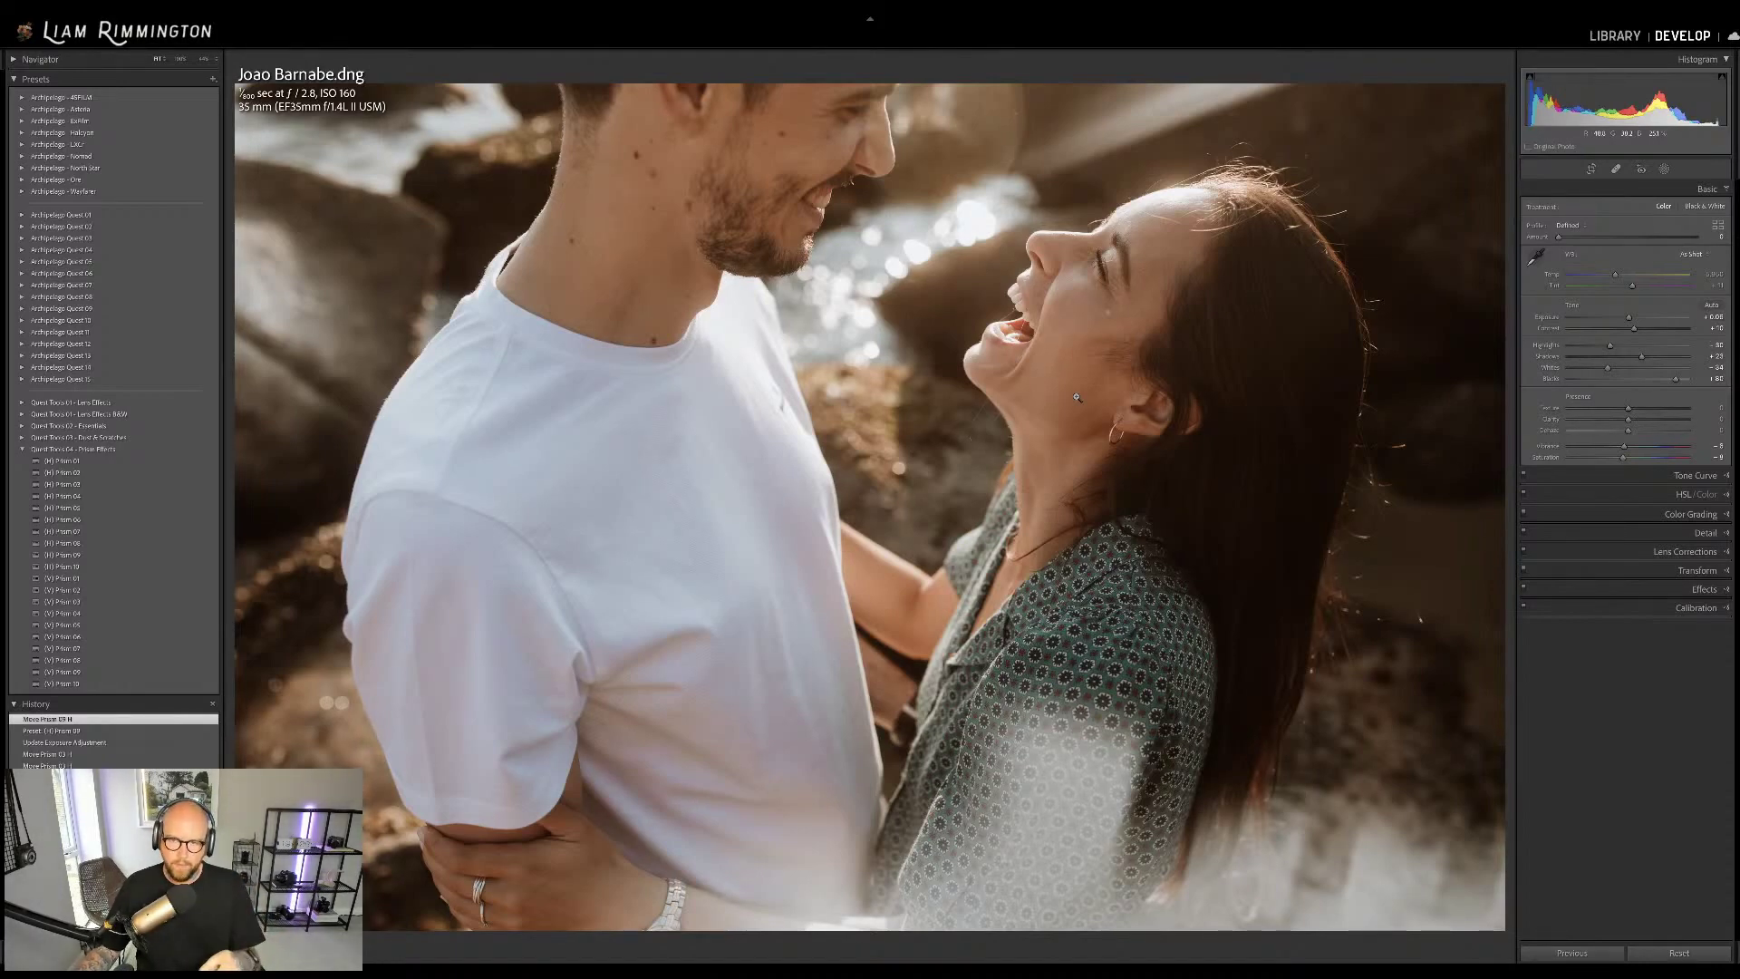
Compare the photo before and after the edits, side by side and full size, and return to the photo grid with nothing selected
key("y")
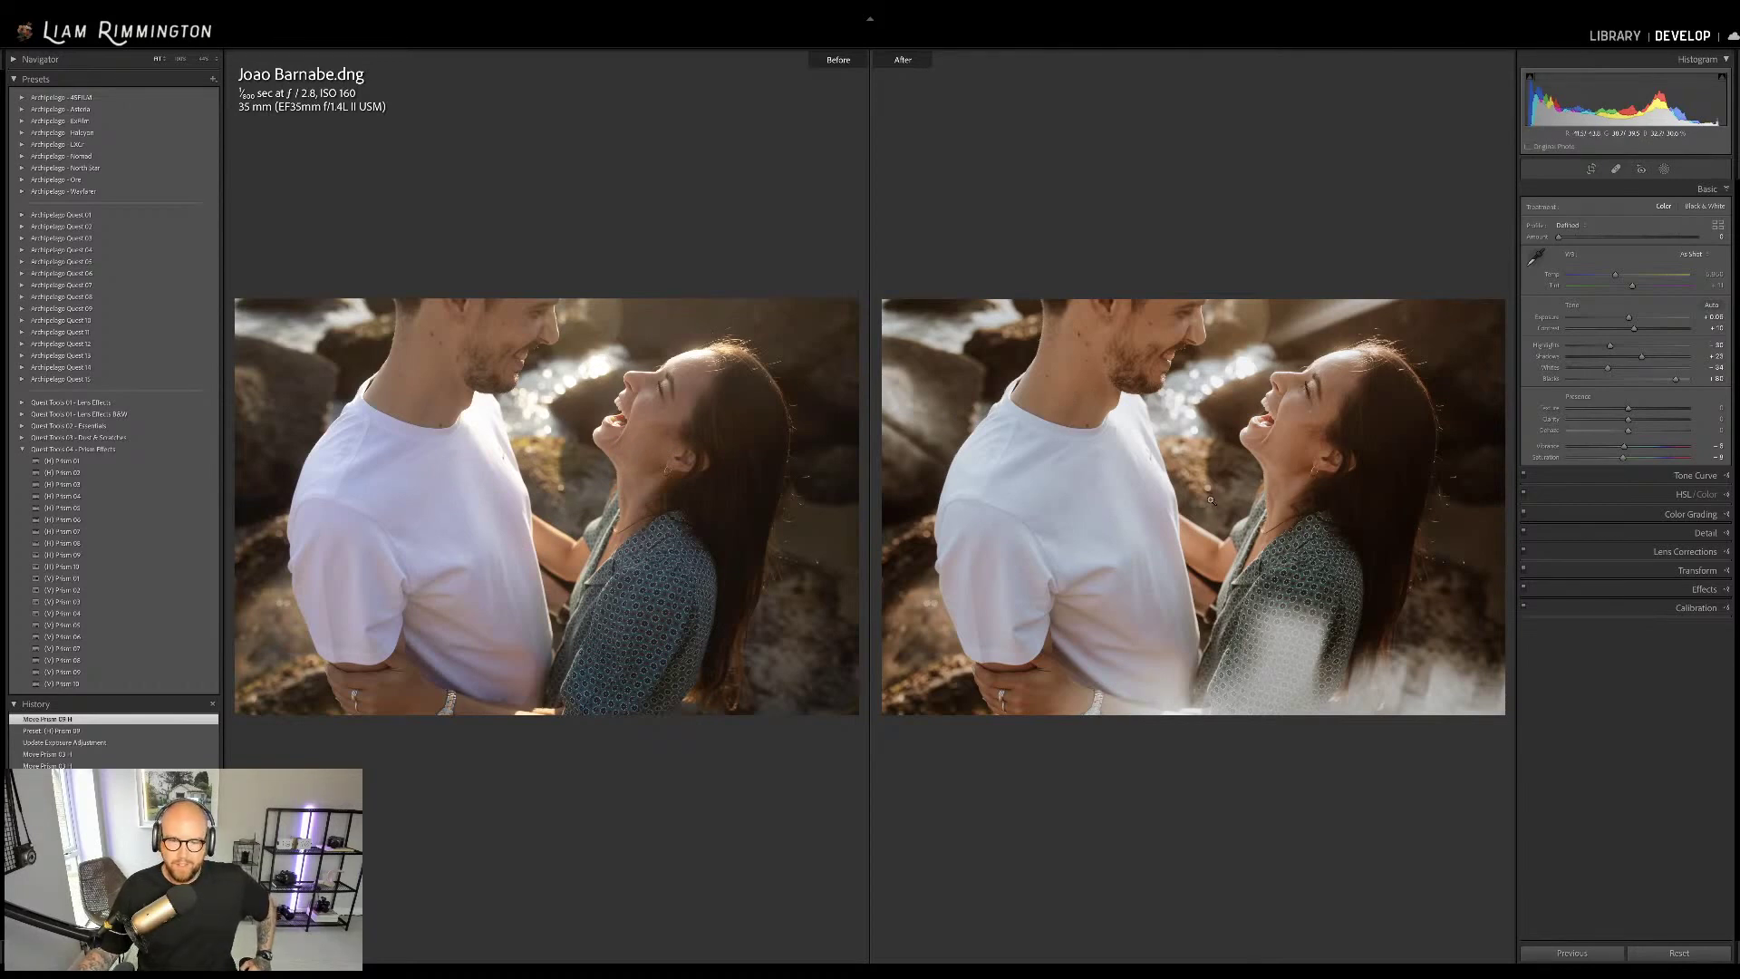
key("y")
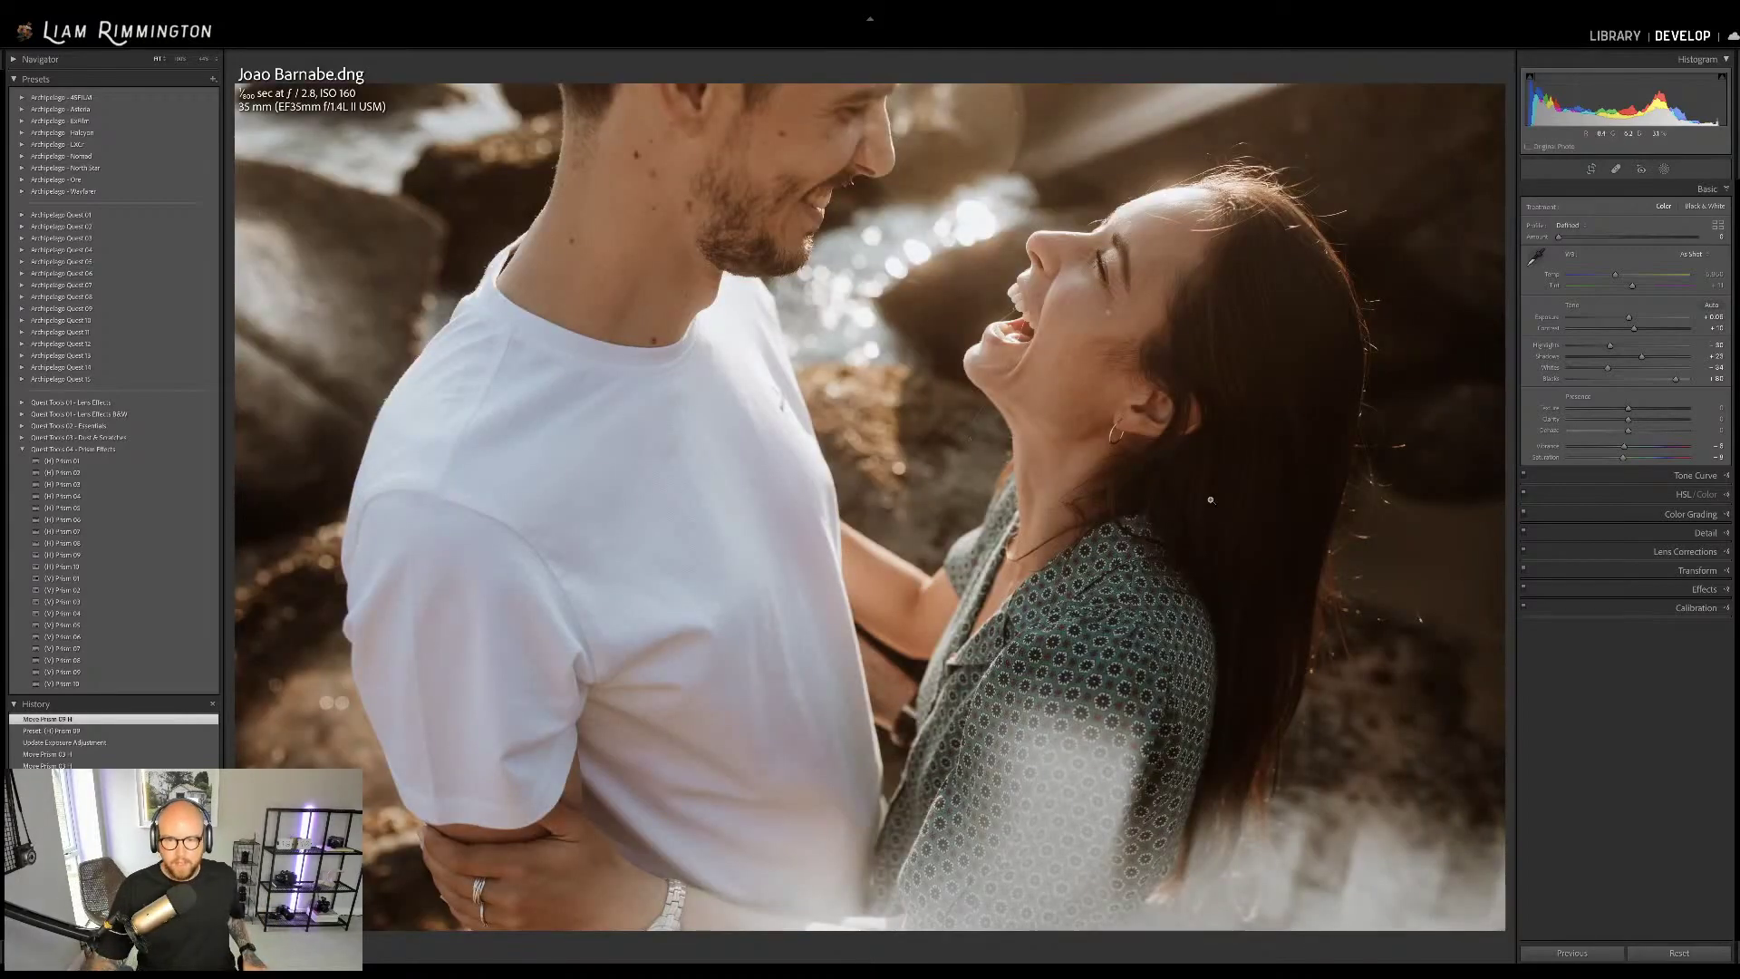
key("backslash")
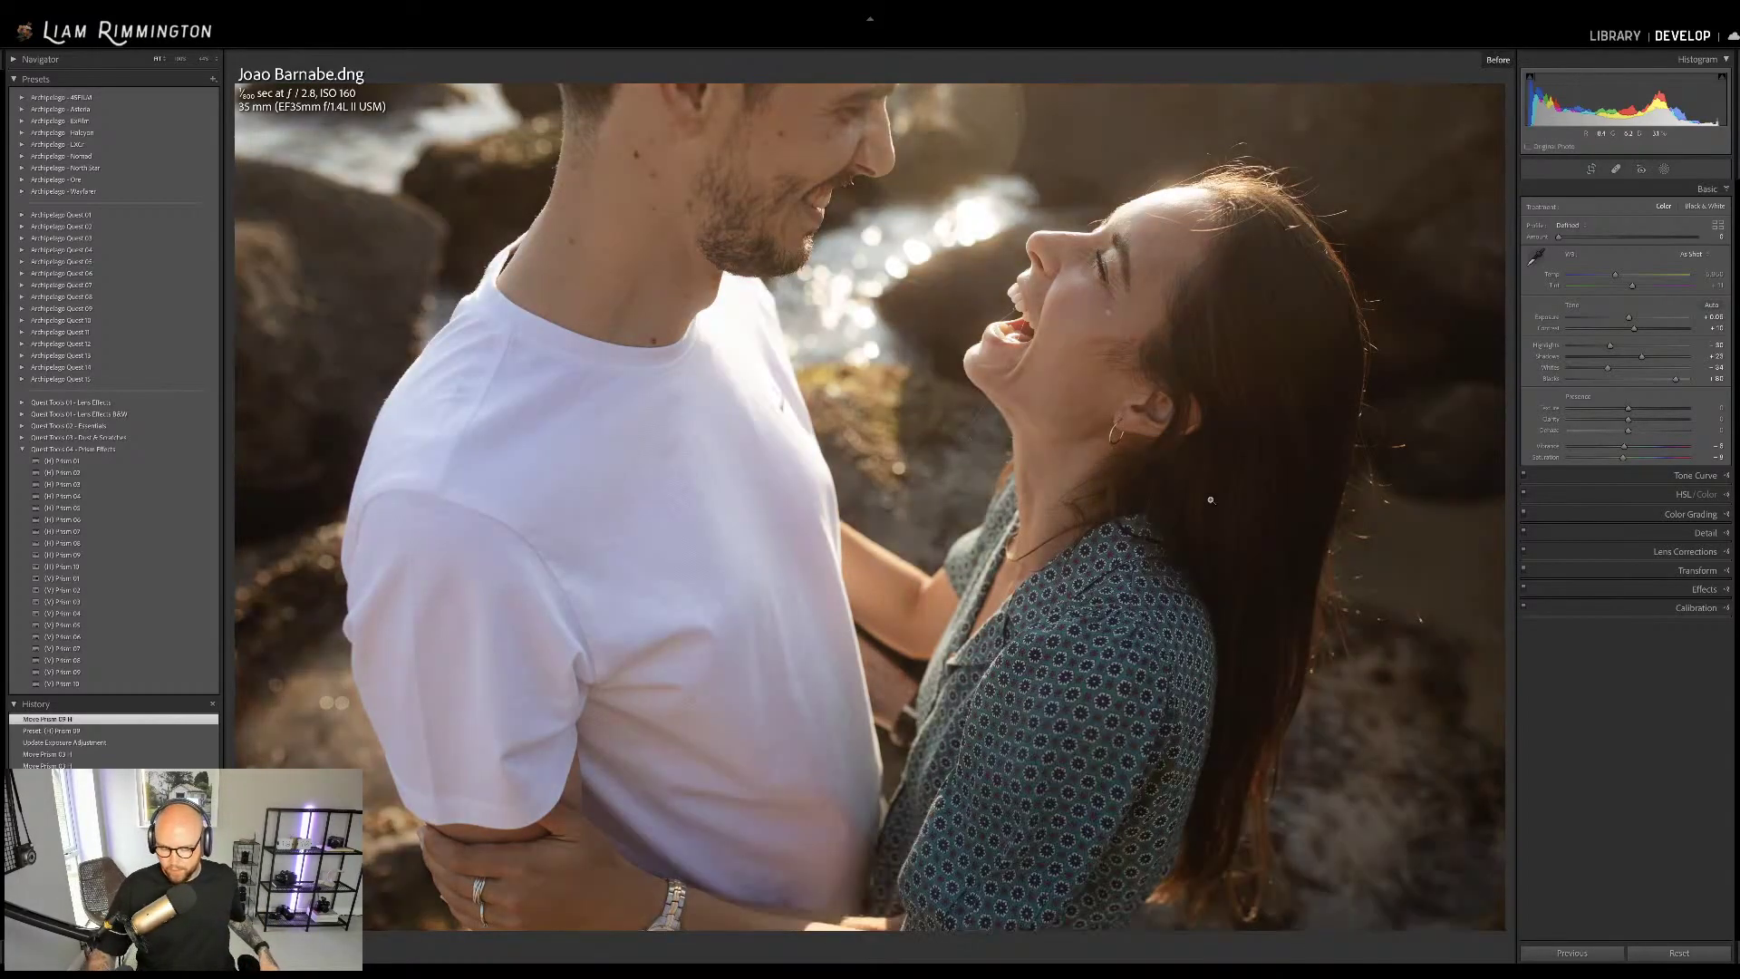
key("backslash")
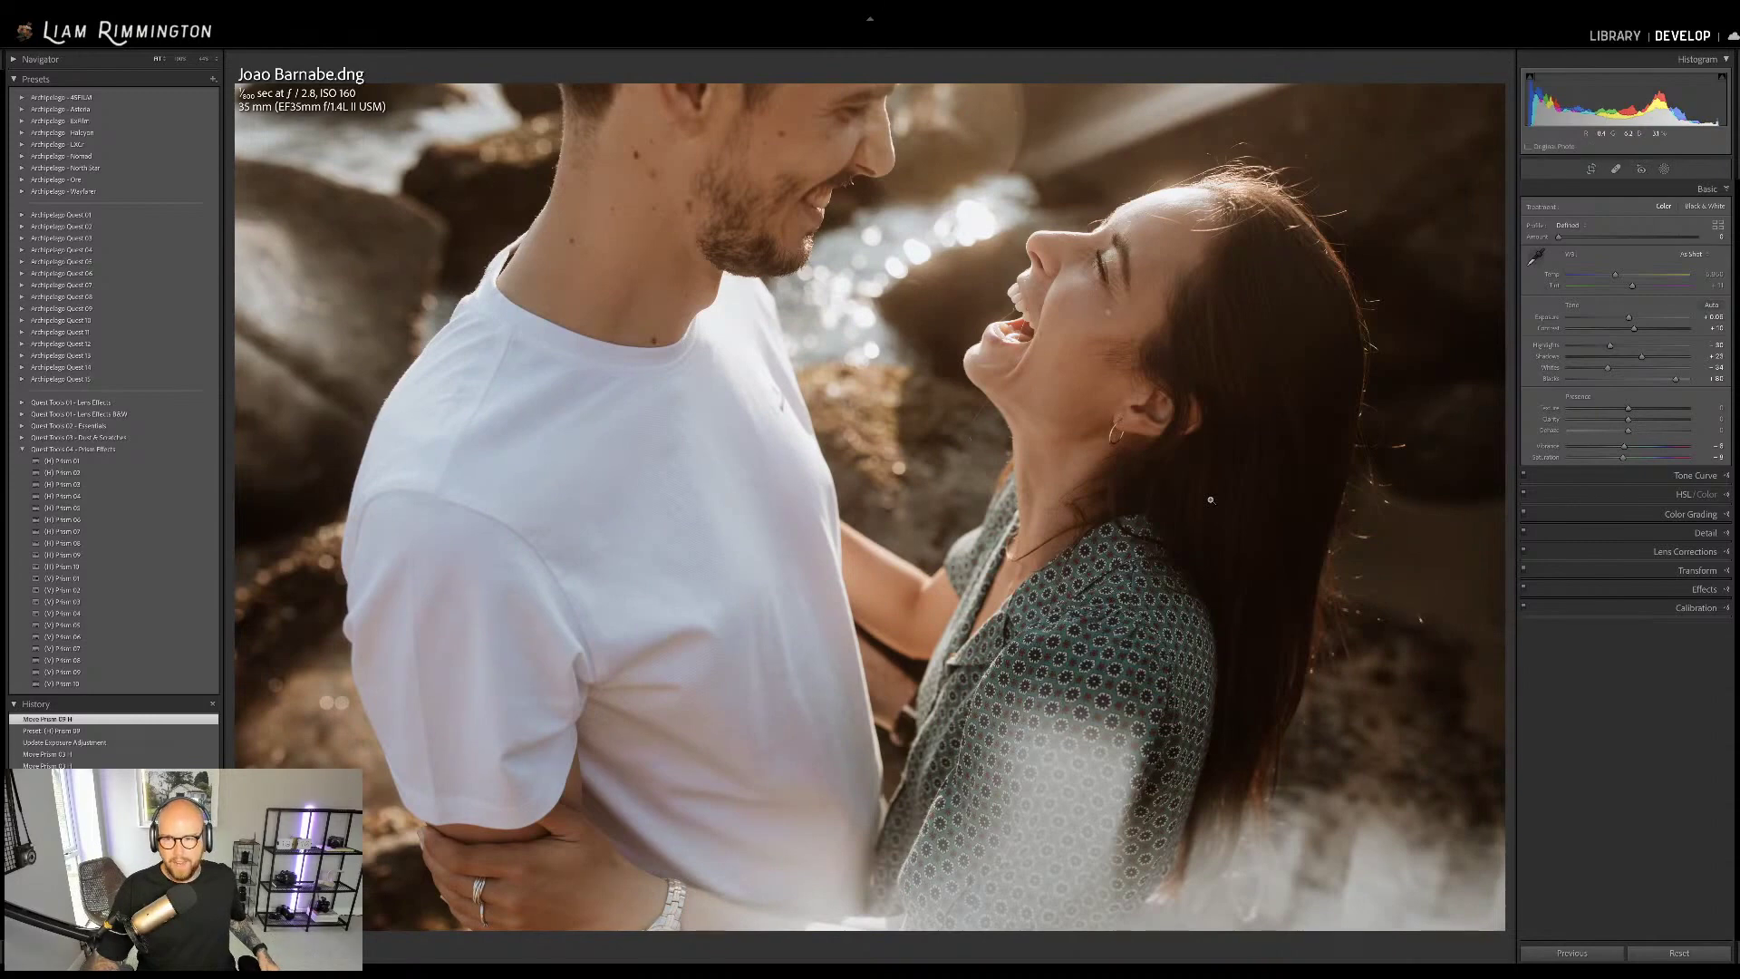
key("backslash")
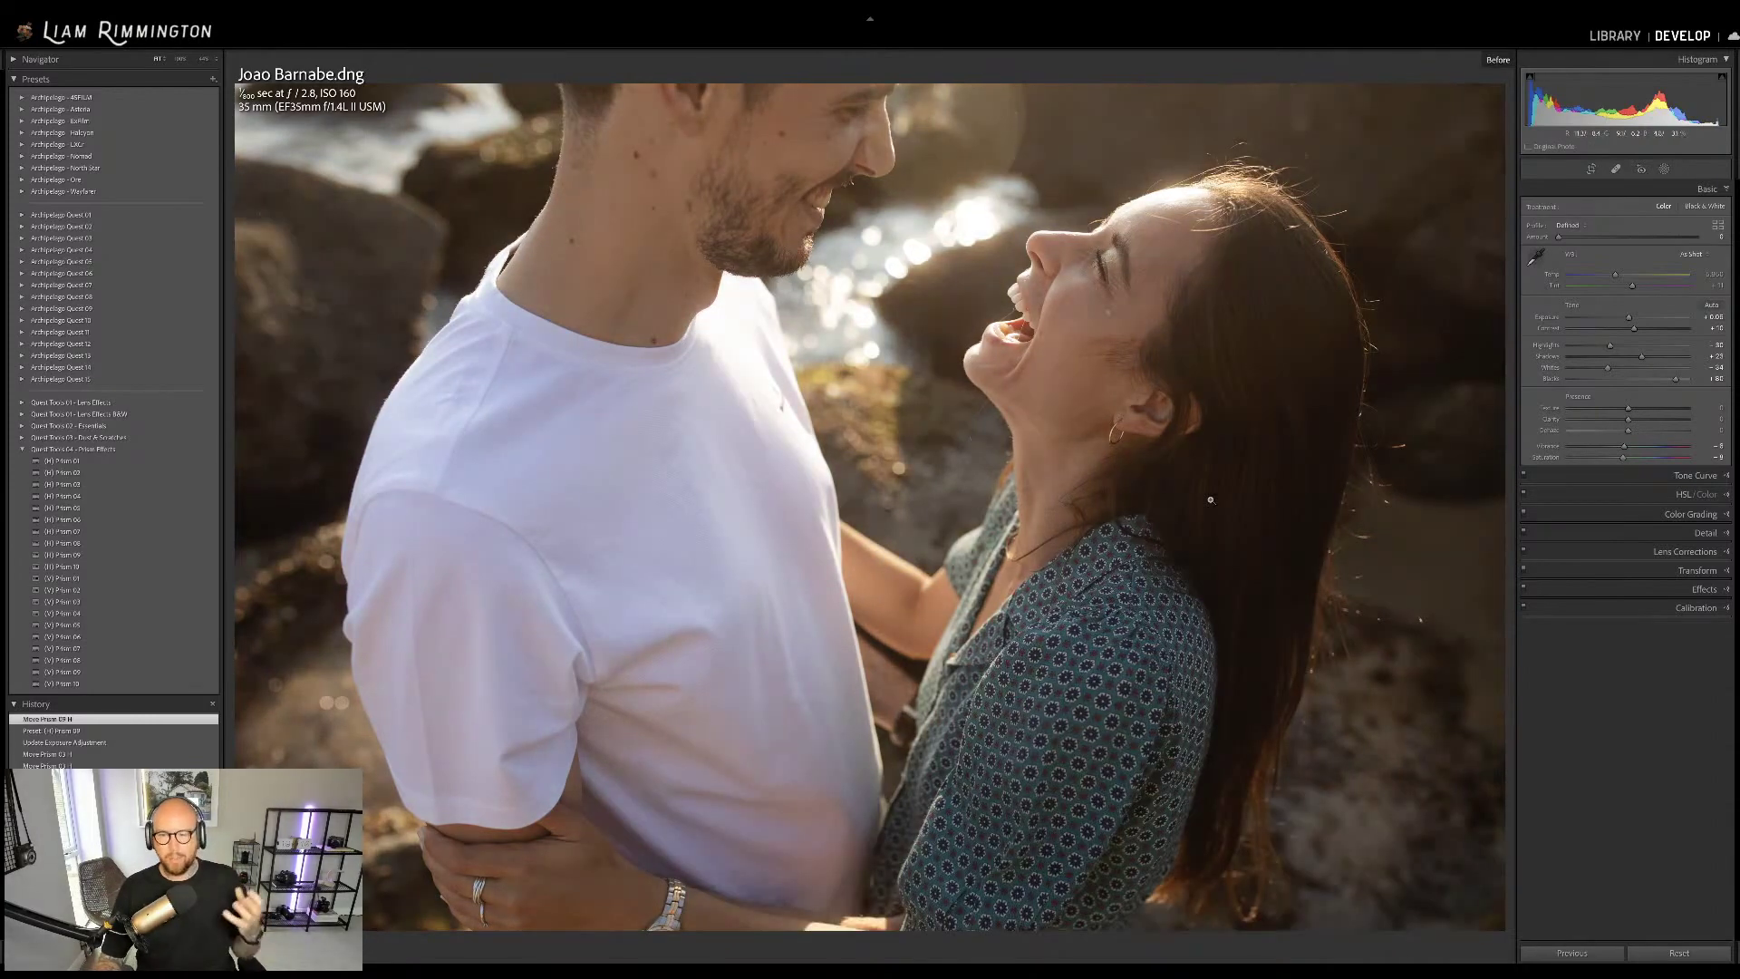
key("backslash")
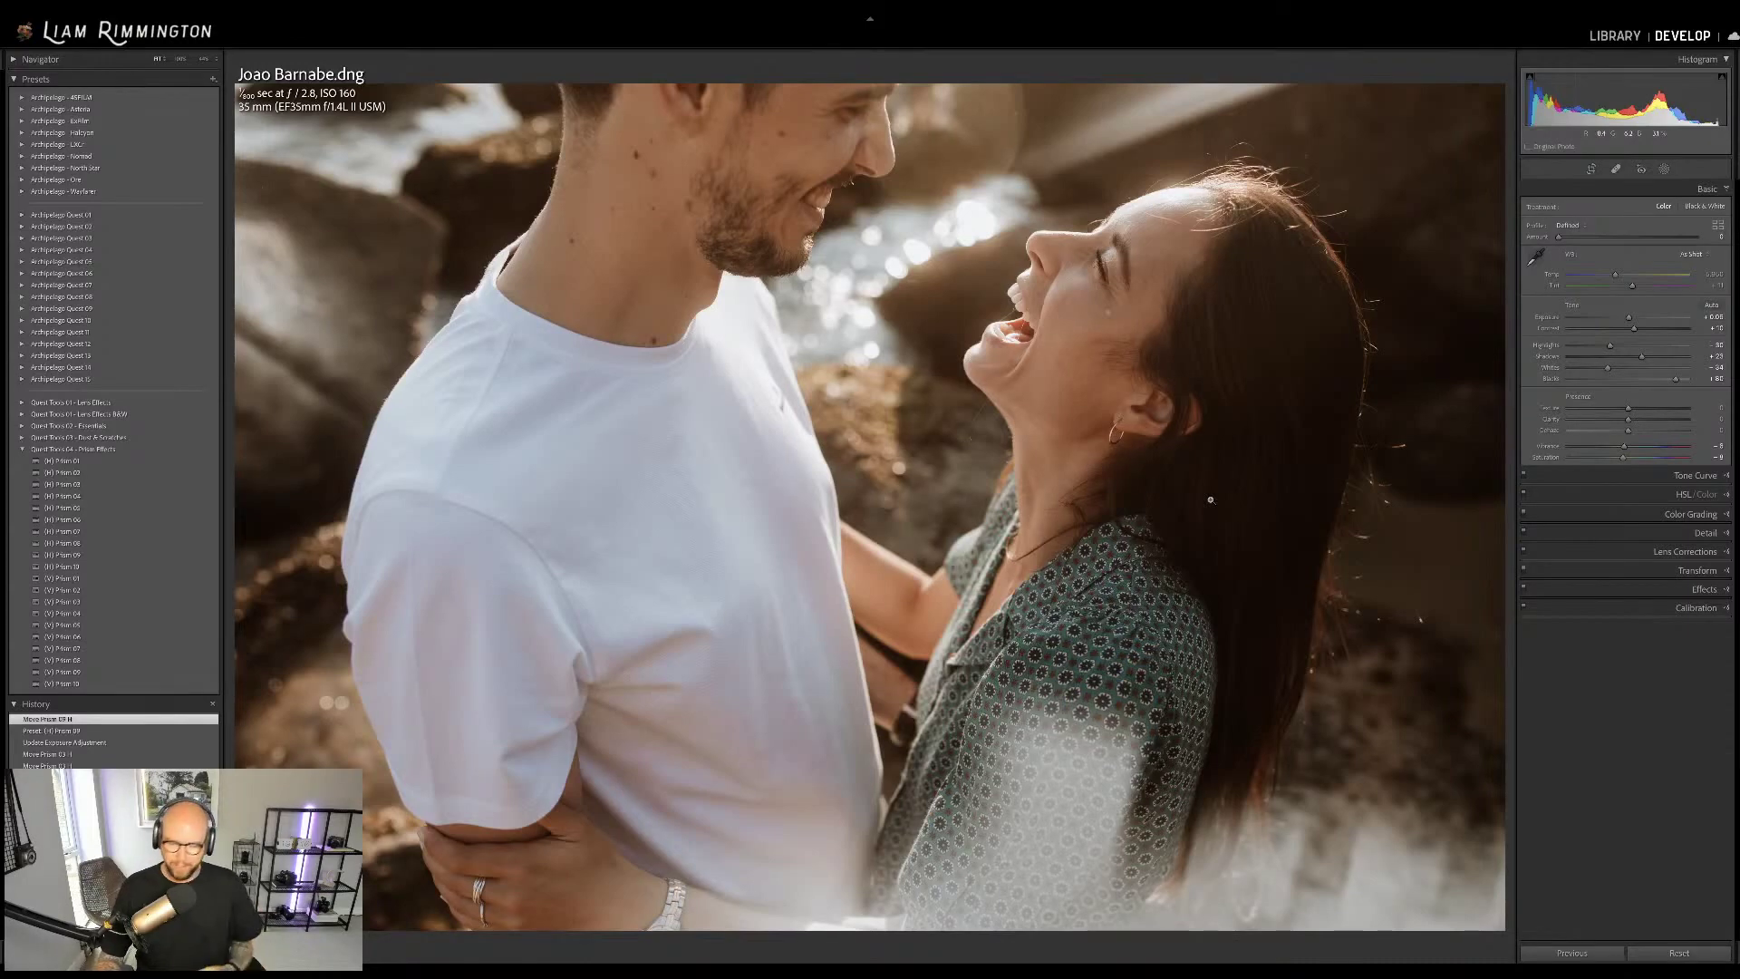
key("backslash")
key("backslash")
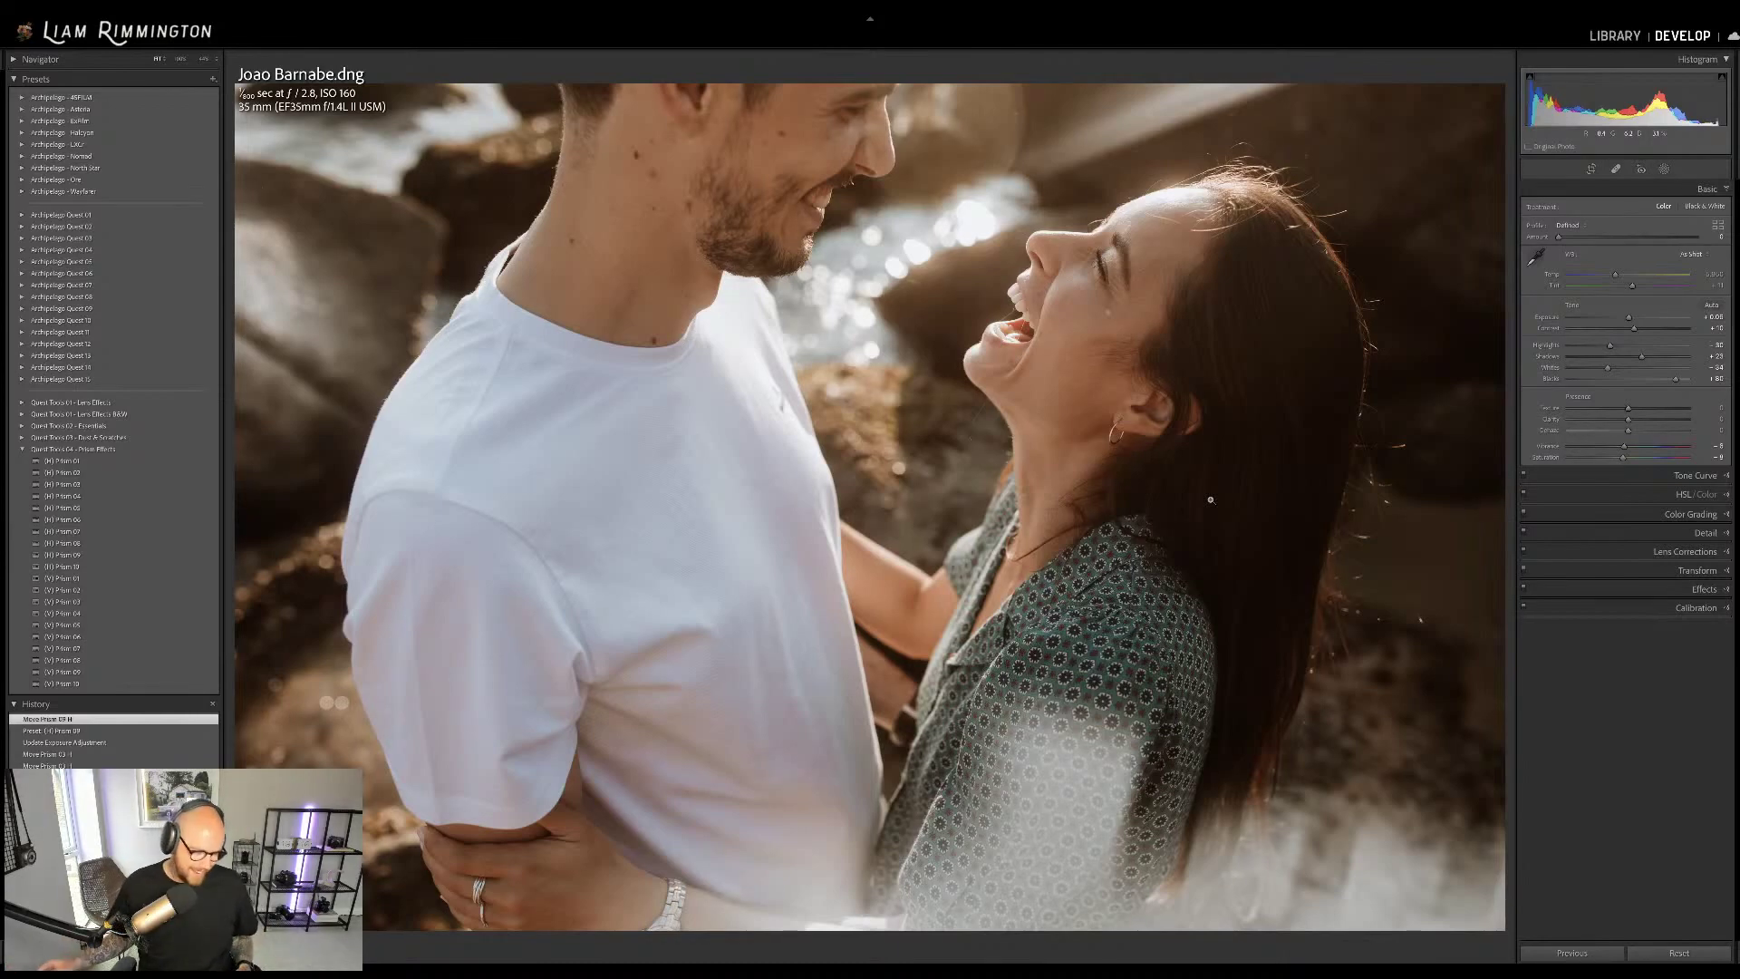
key("g")
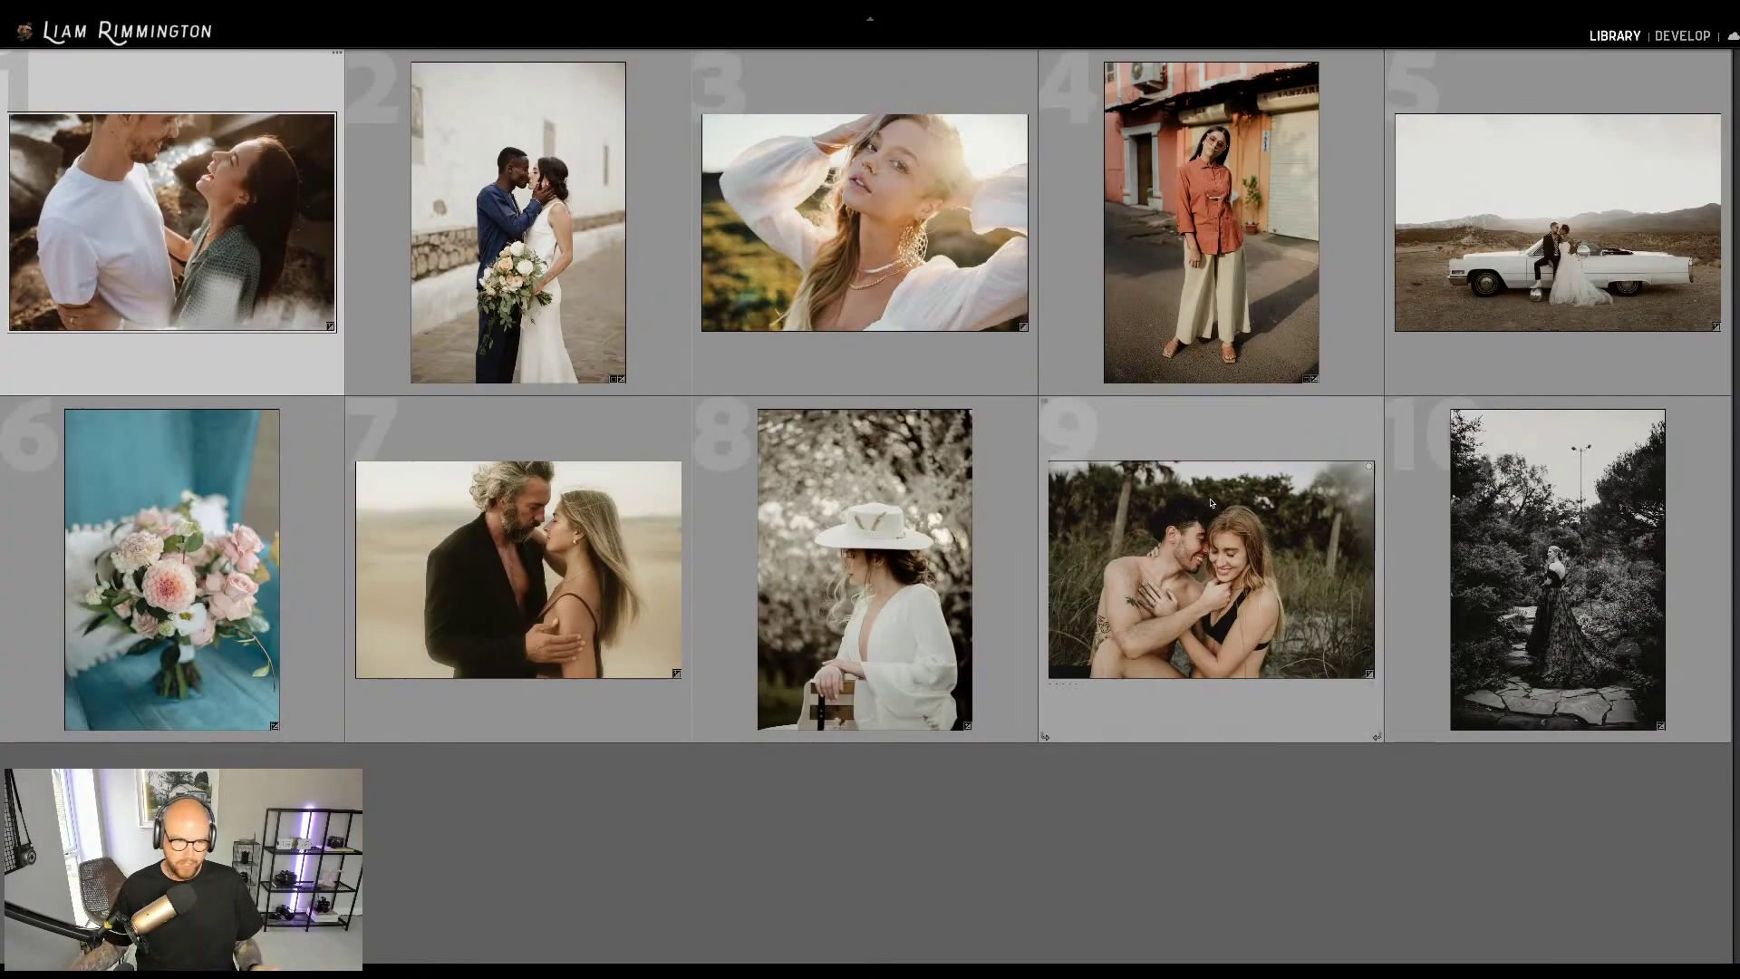
left_click(446, 851)
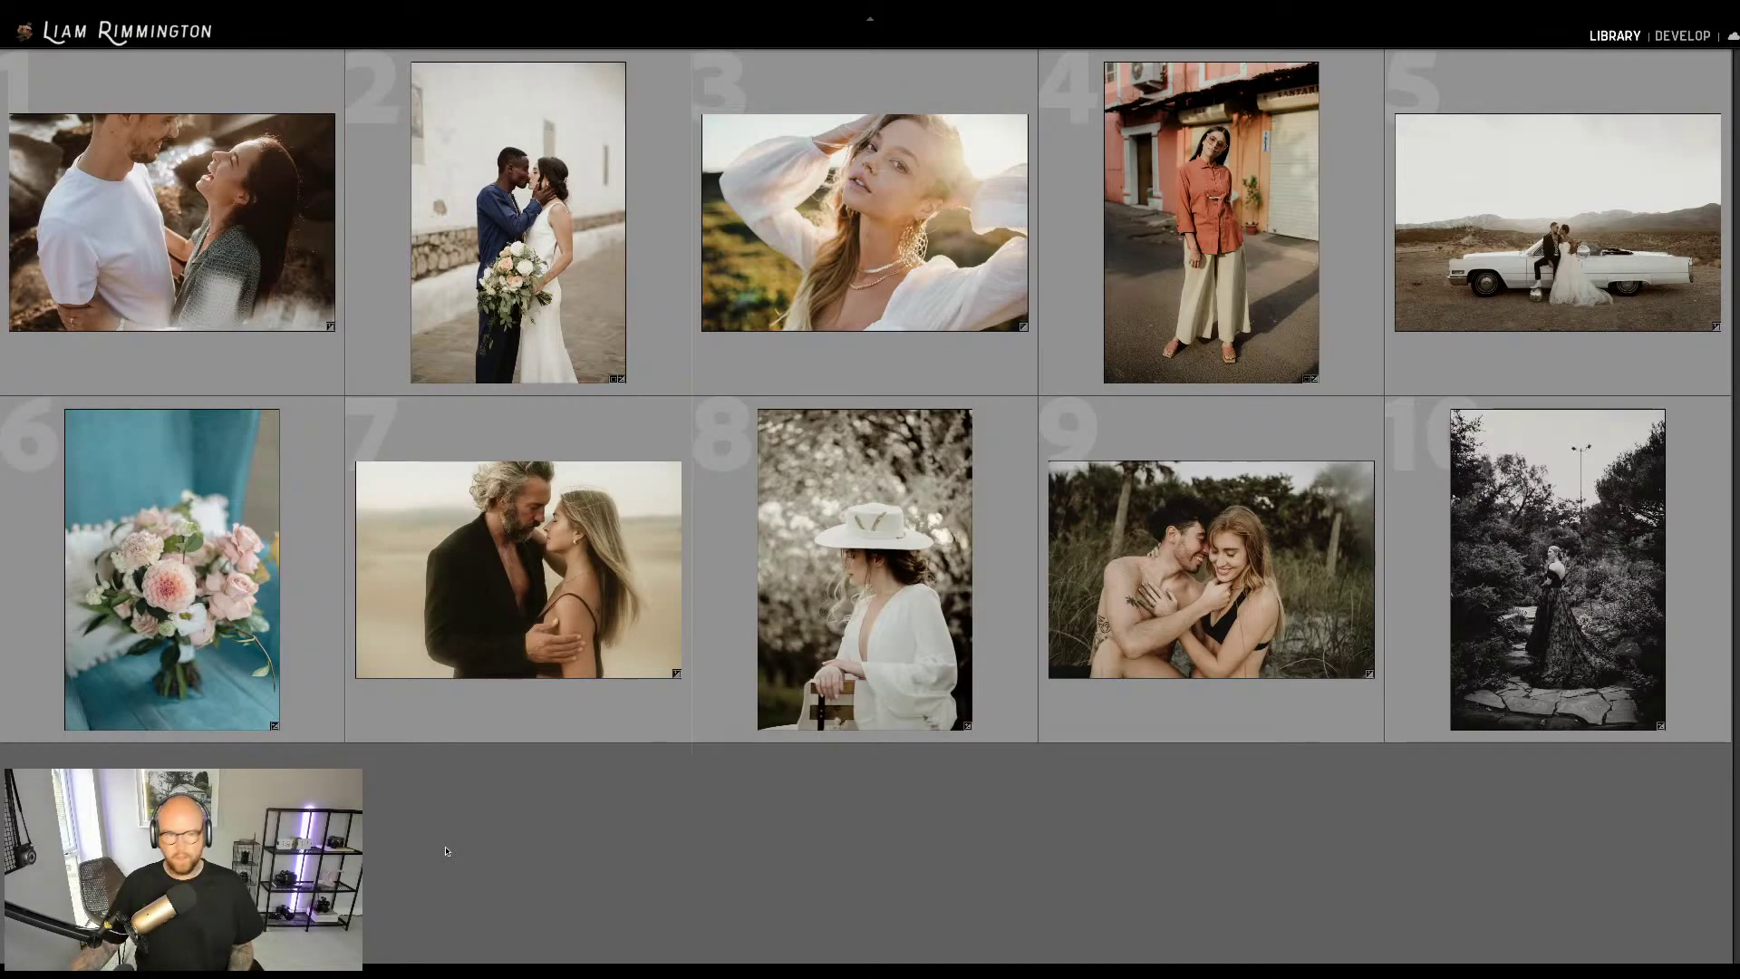
Reopen the couple photo for developing and tint its Prism 02 mask orange
left_click(251, 223)
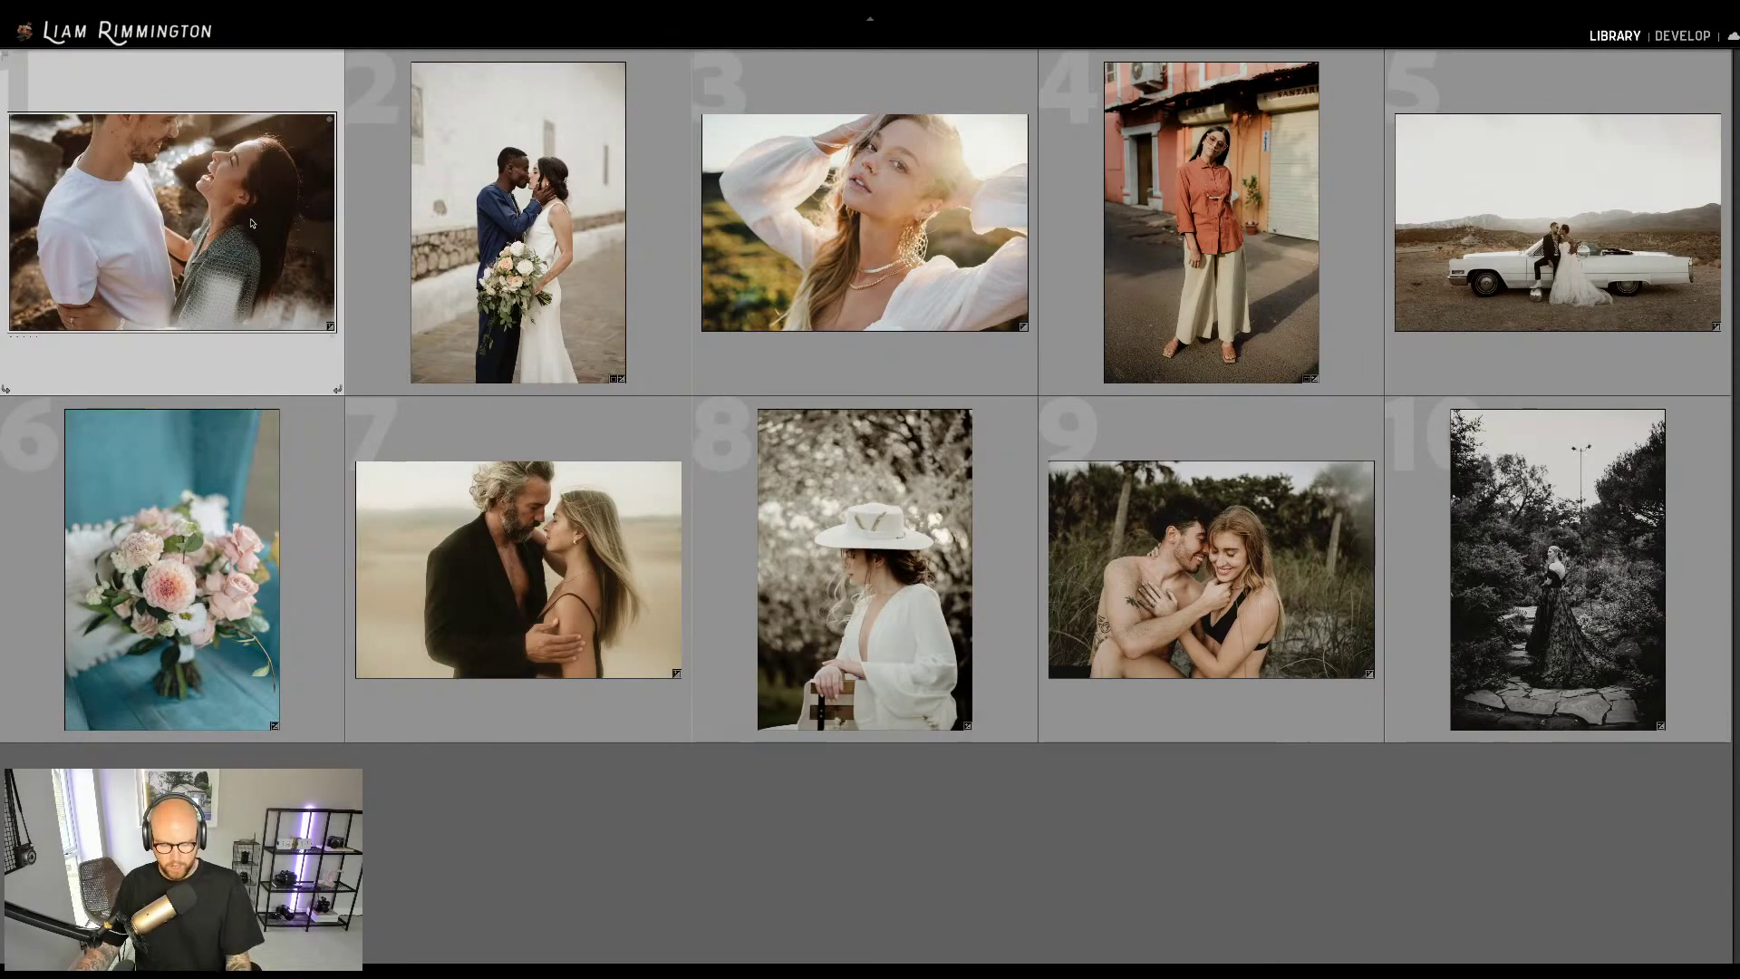
key("d")
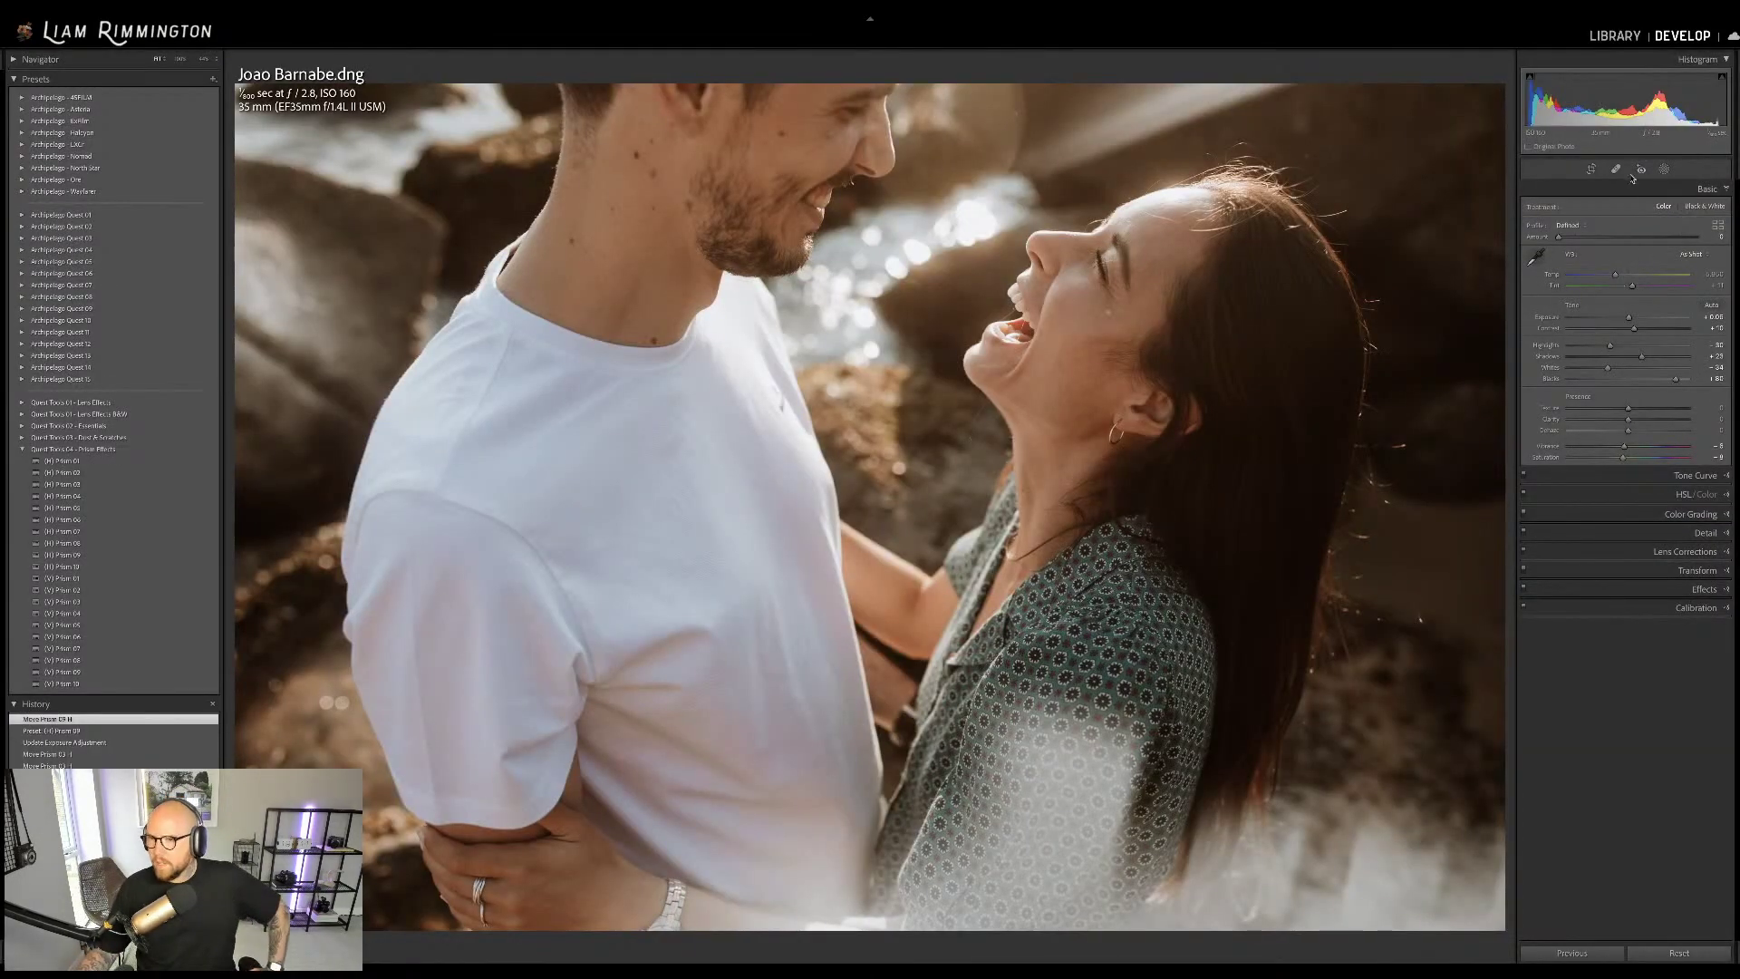
left_click(1664, 169)
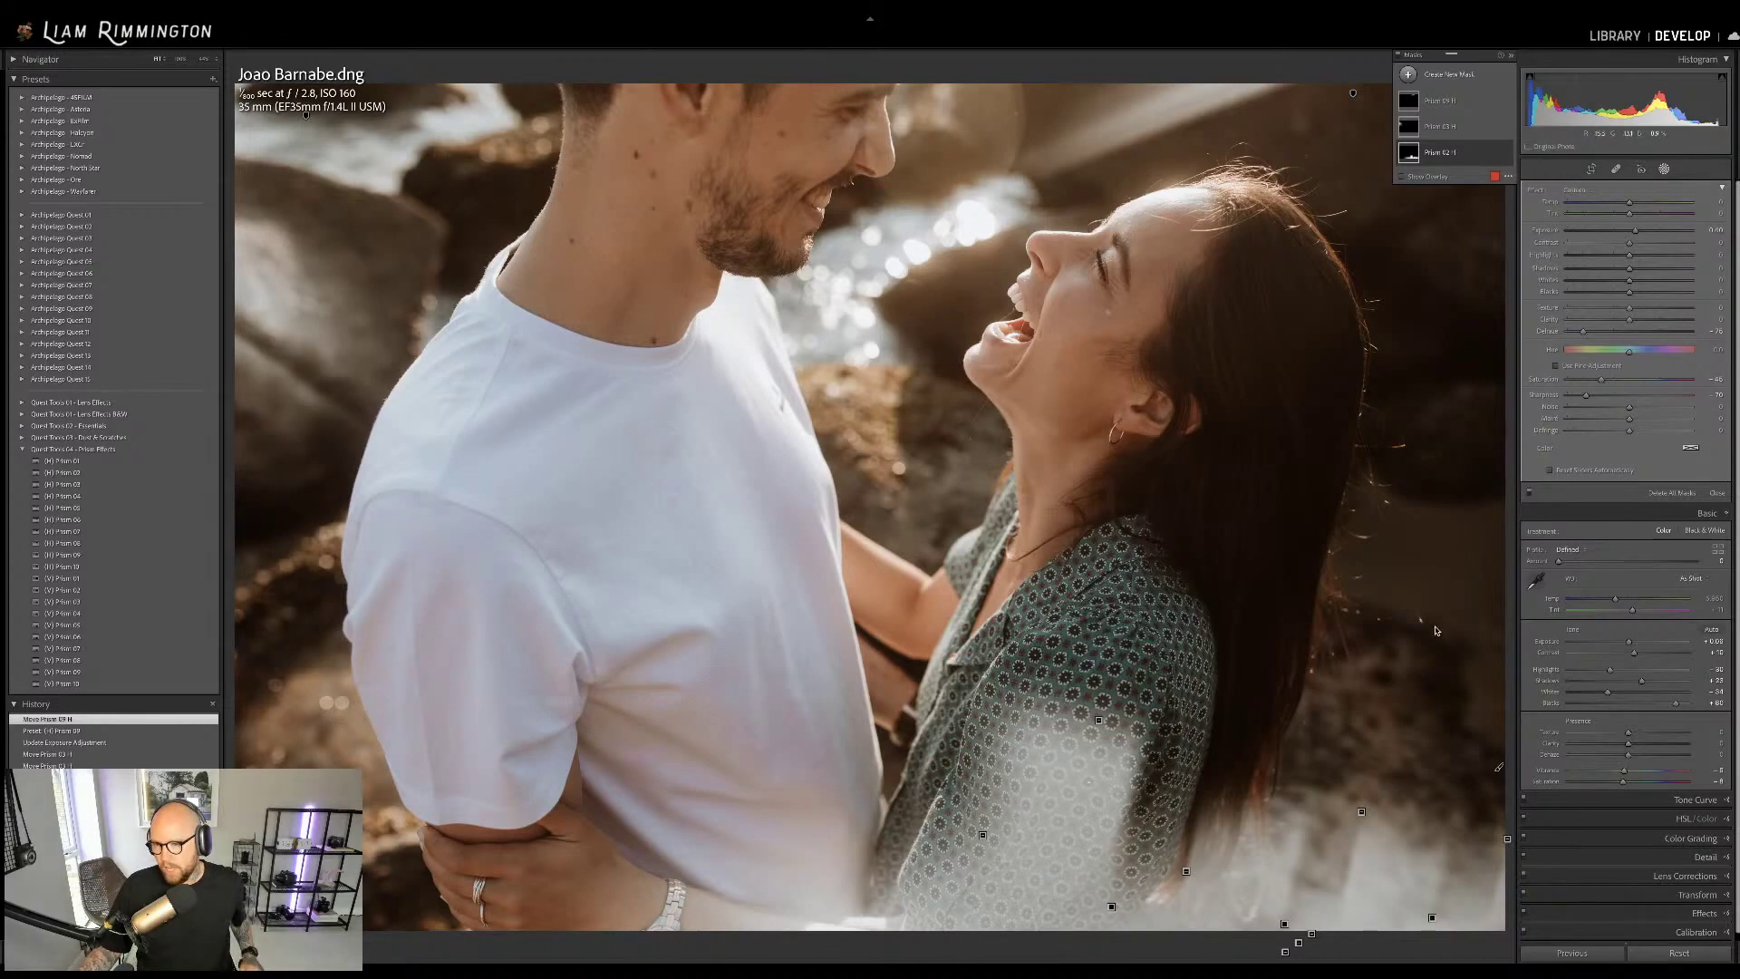
left_click(1692, 446)
left_click_drag(1550, 479, 1471, 448)
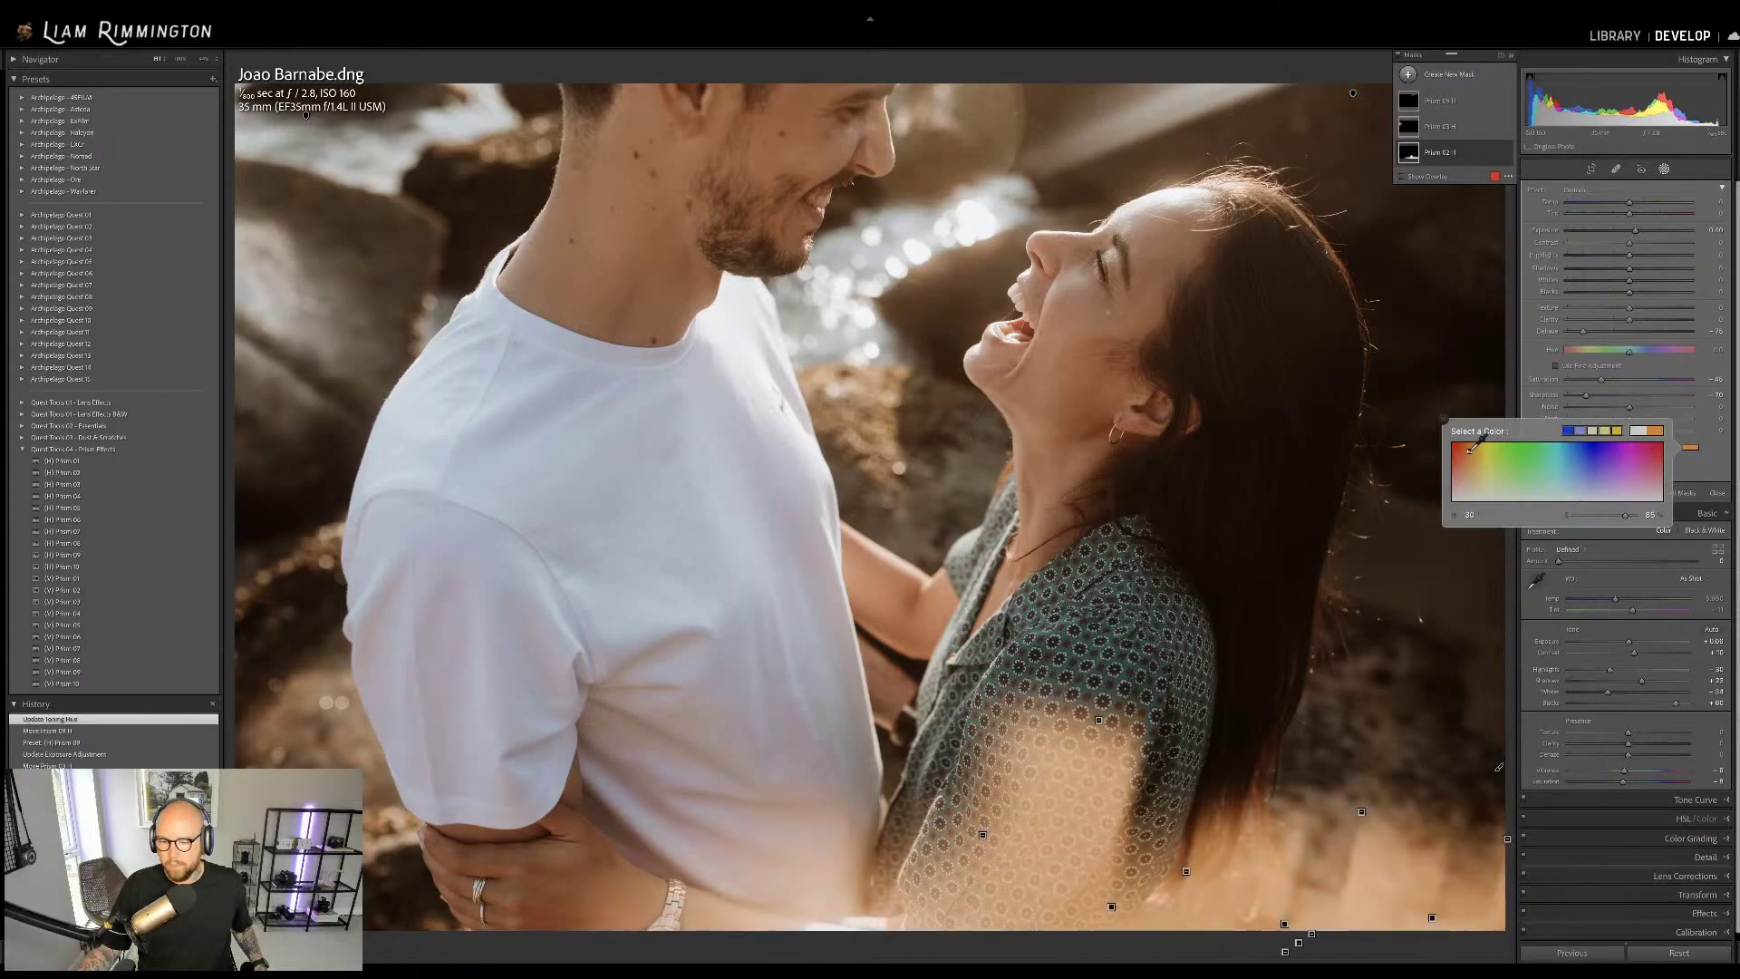
Replace the Prism 02 mask's orange tint with a pale, low-saturation blue and close the colour picker
left_click_drag(1626, 516, 1585, 521)
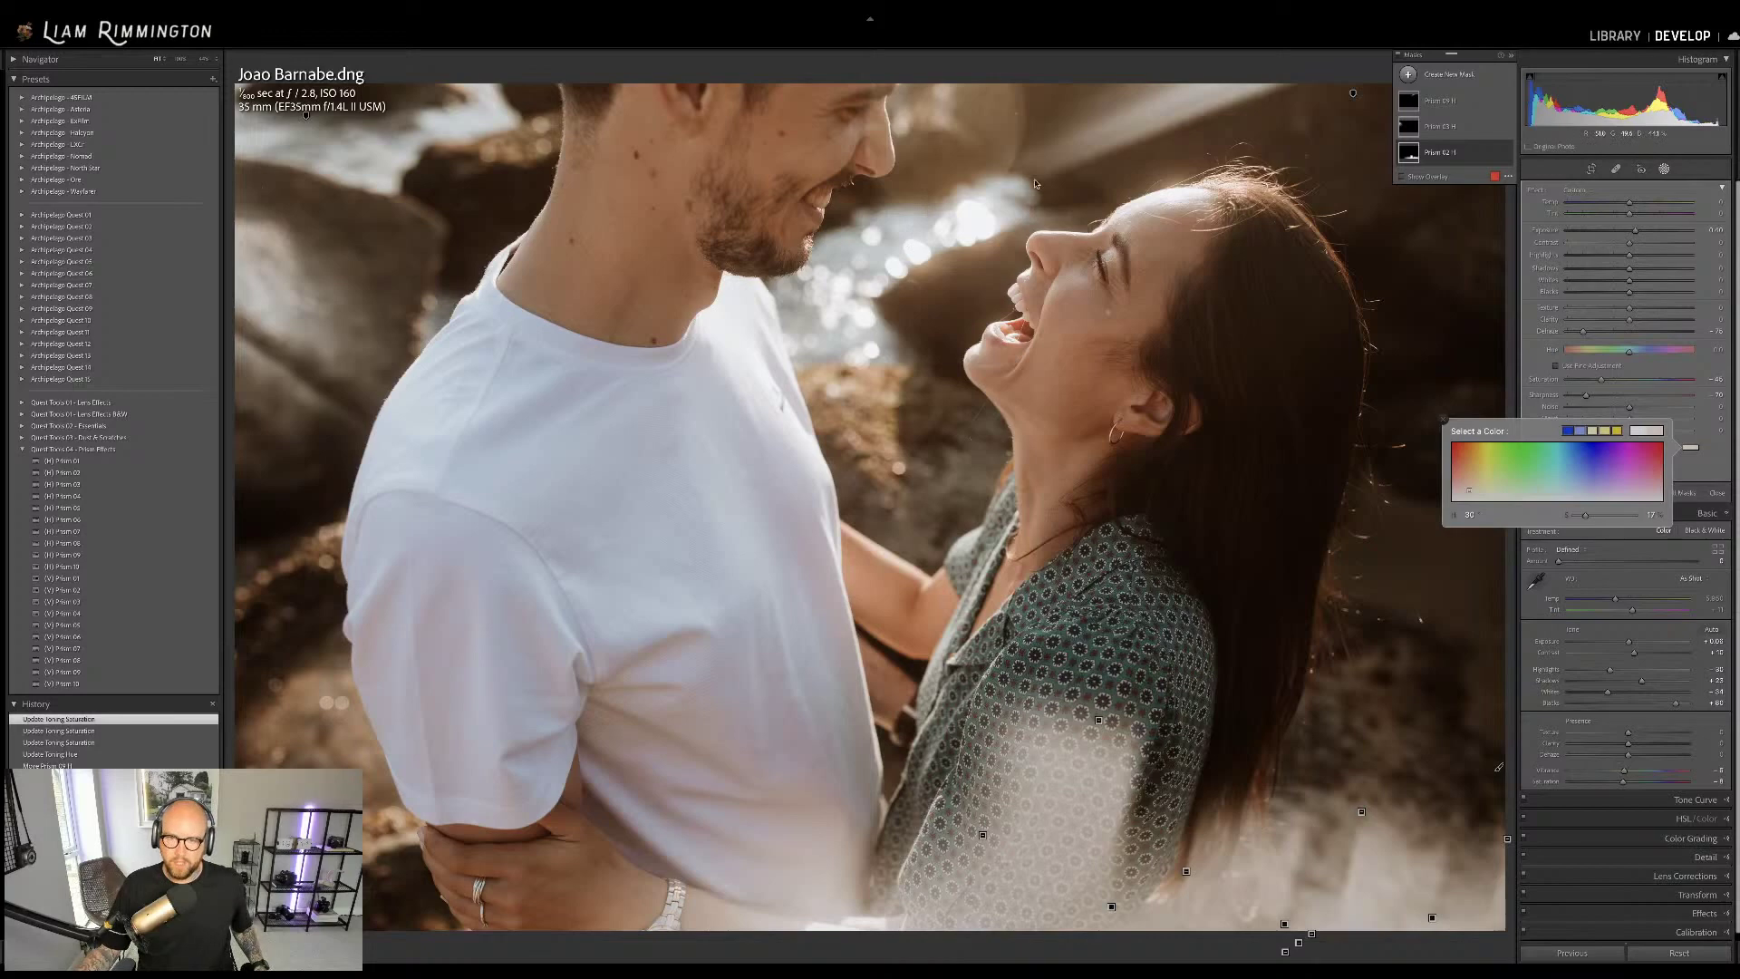
left_click(1573, 484)
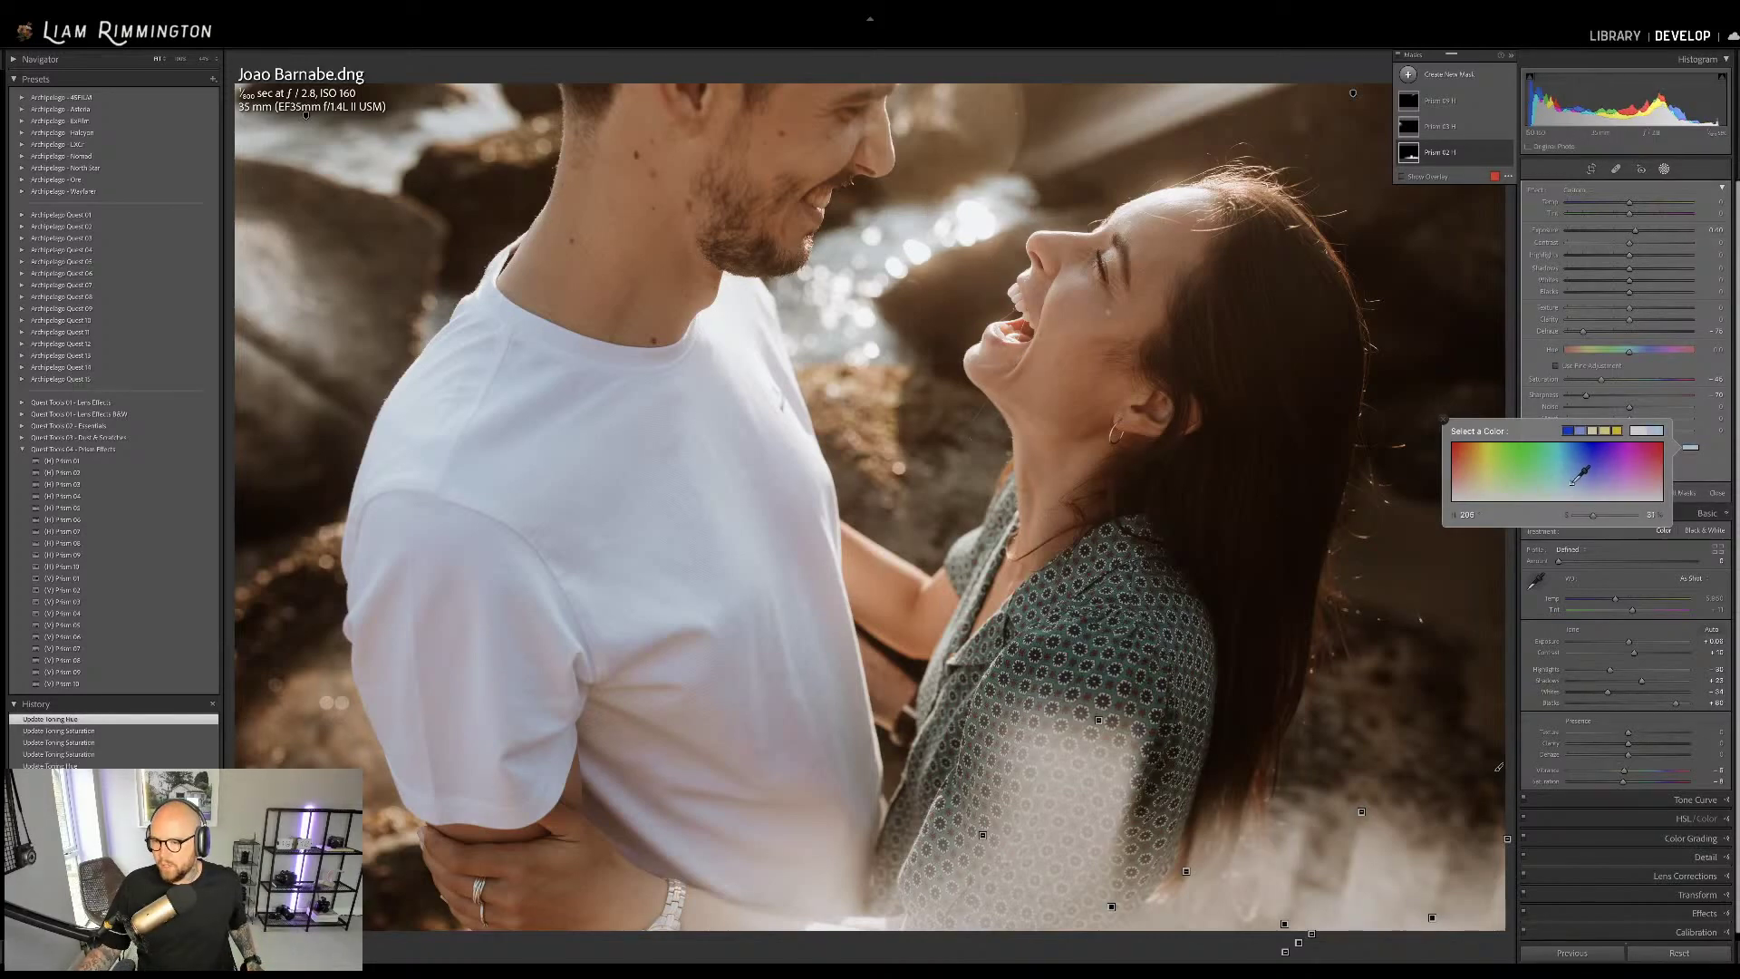
left_click_drag(1593, 516, 1585, 518)
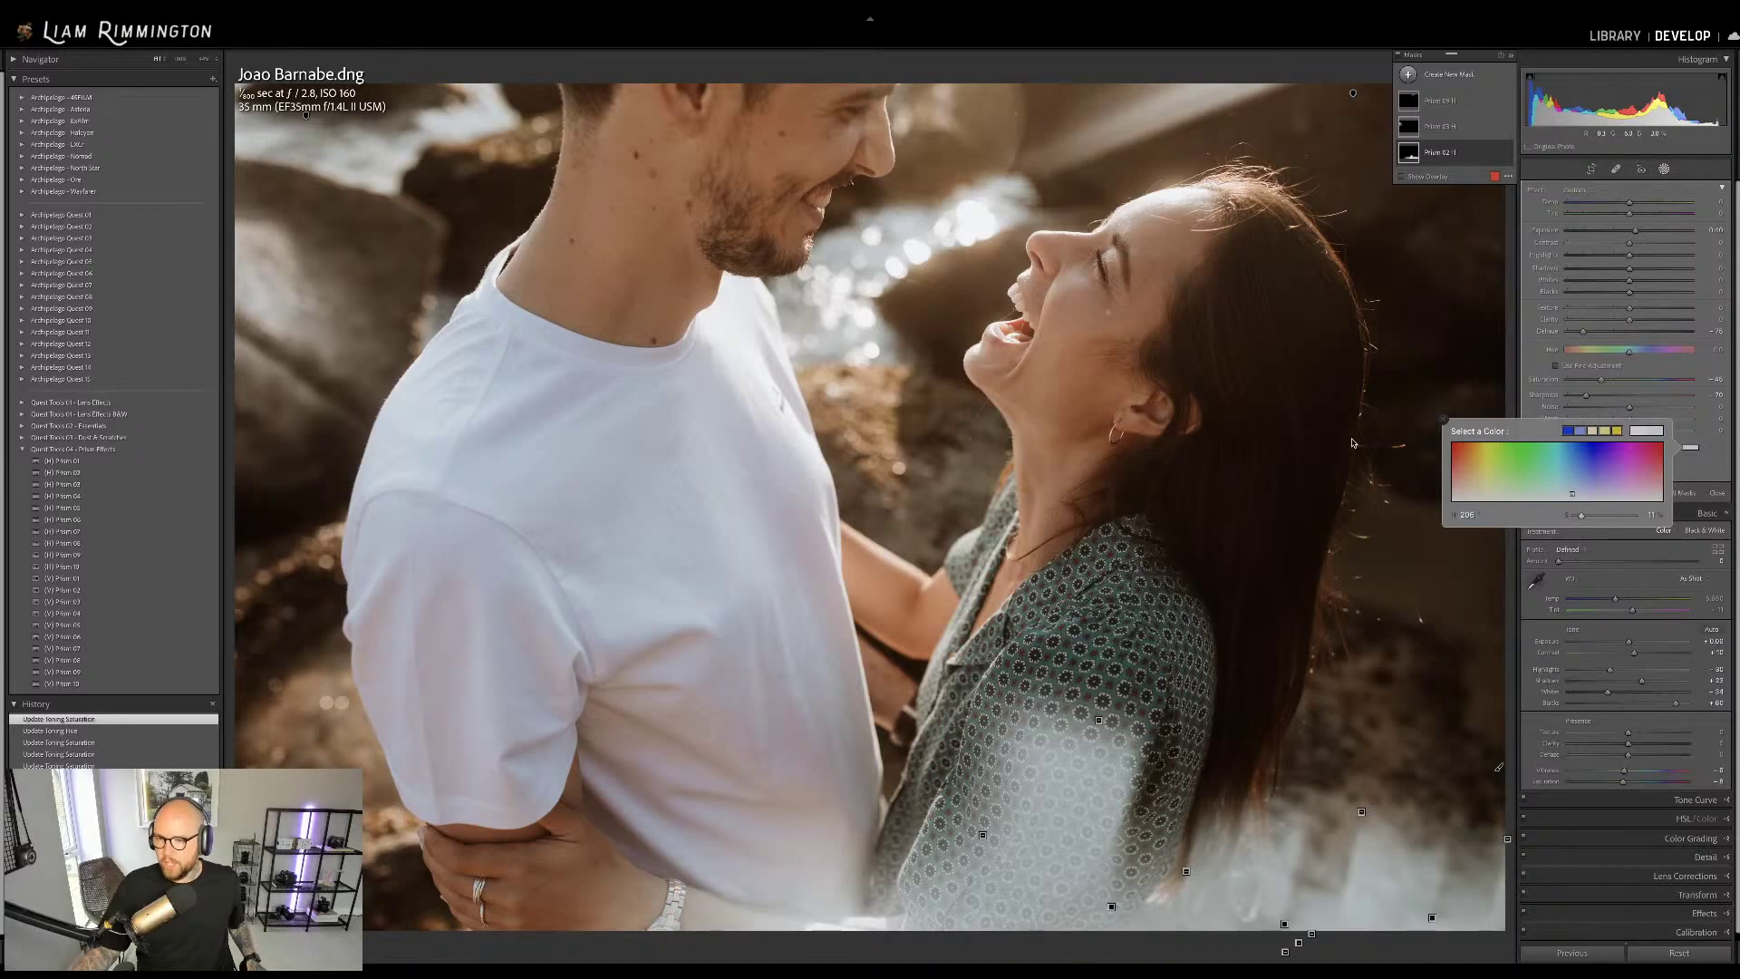
left_click(1444, 421)
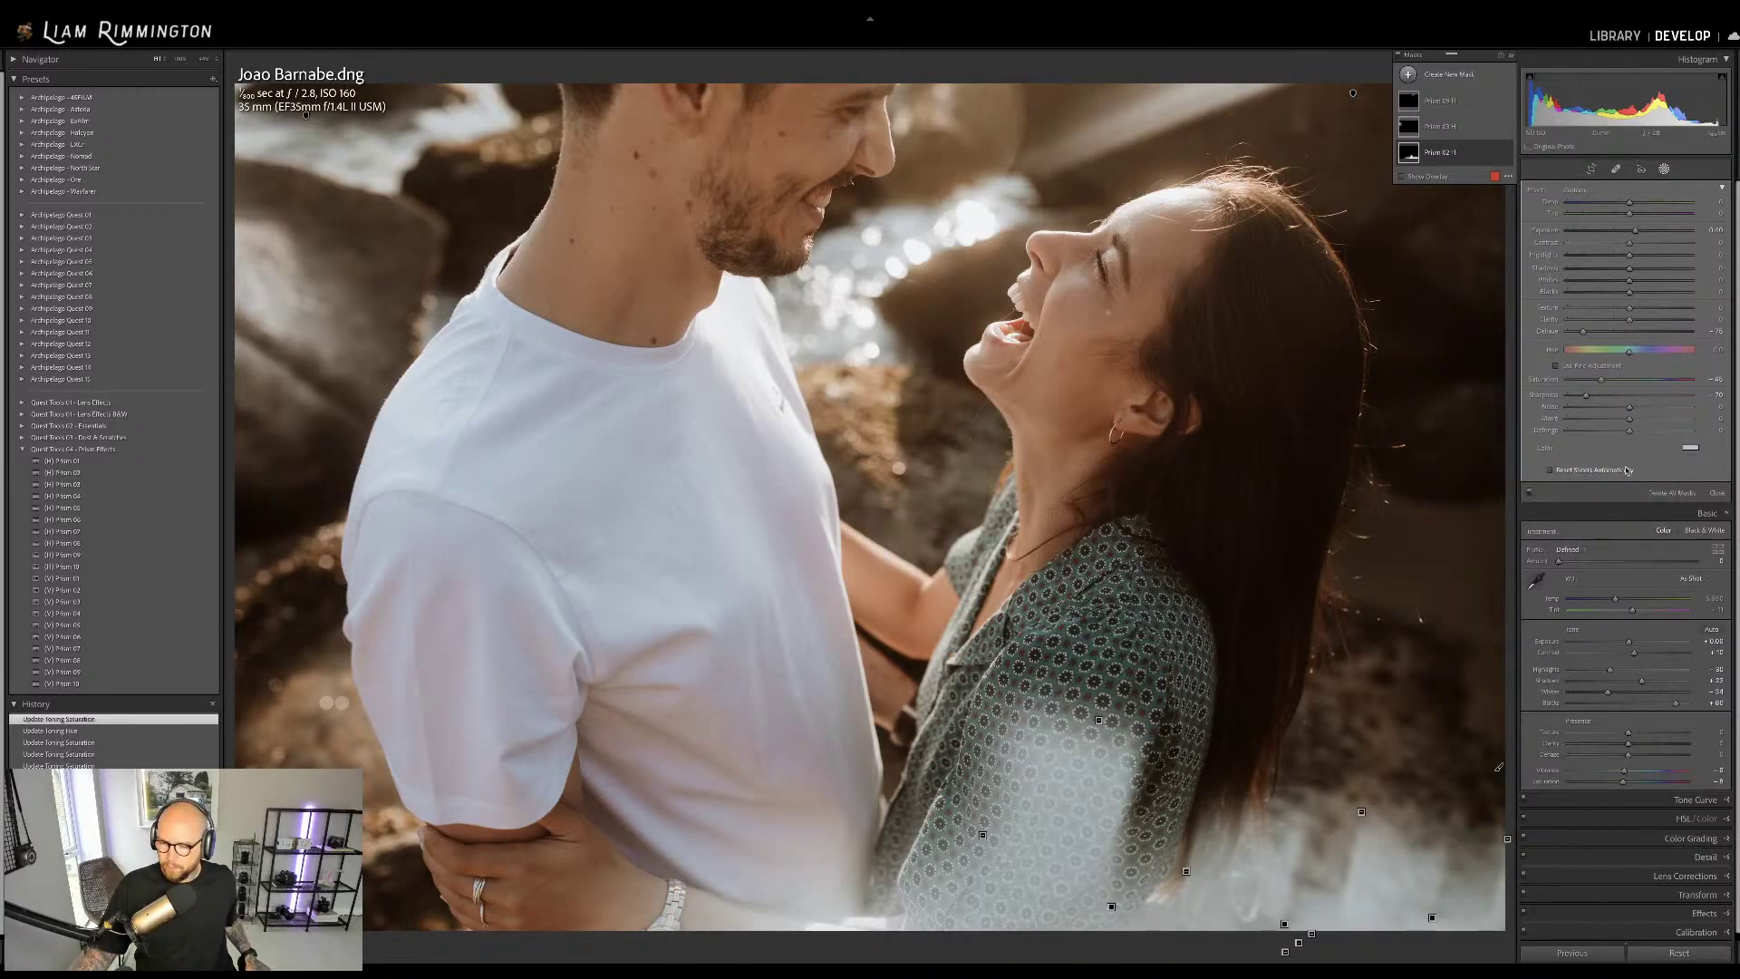
Review the couple photo's prism masks and the components of Prism 02, close masking, and return to the photo grid
left_click(1445, 127)
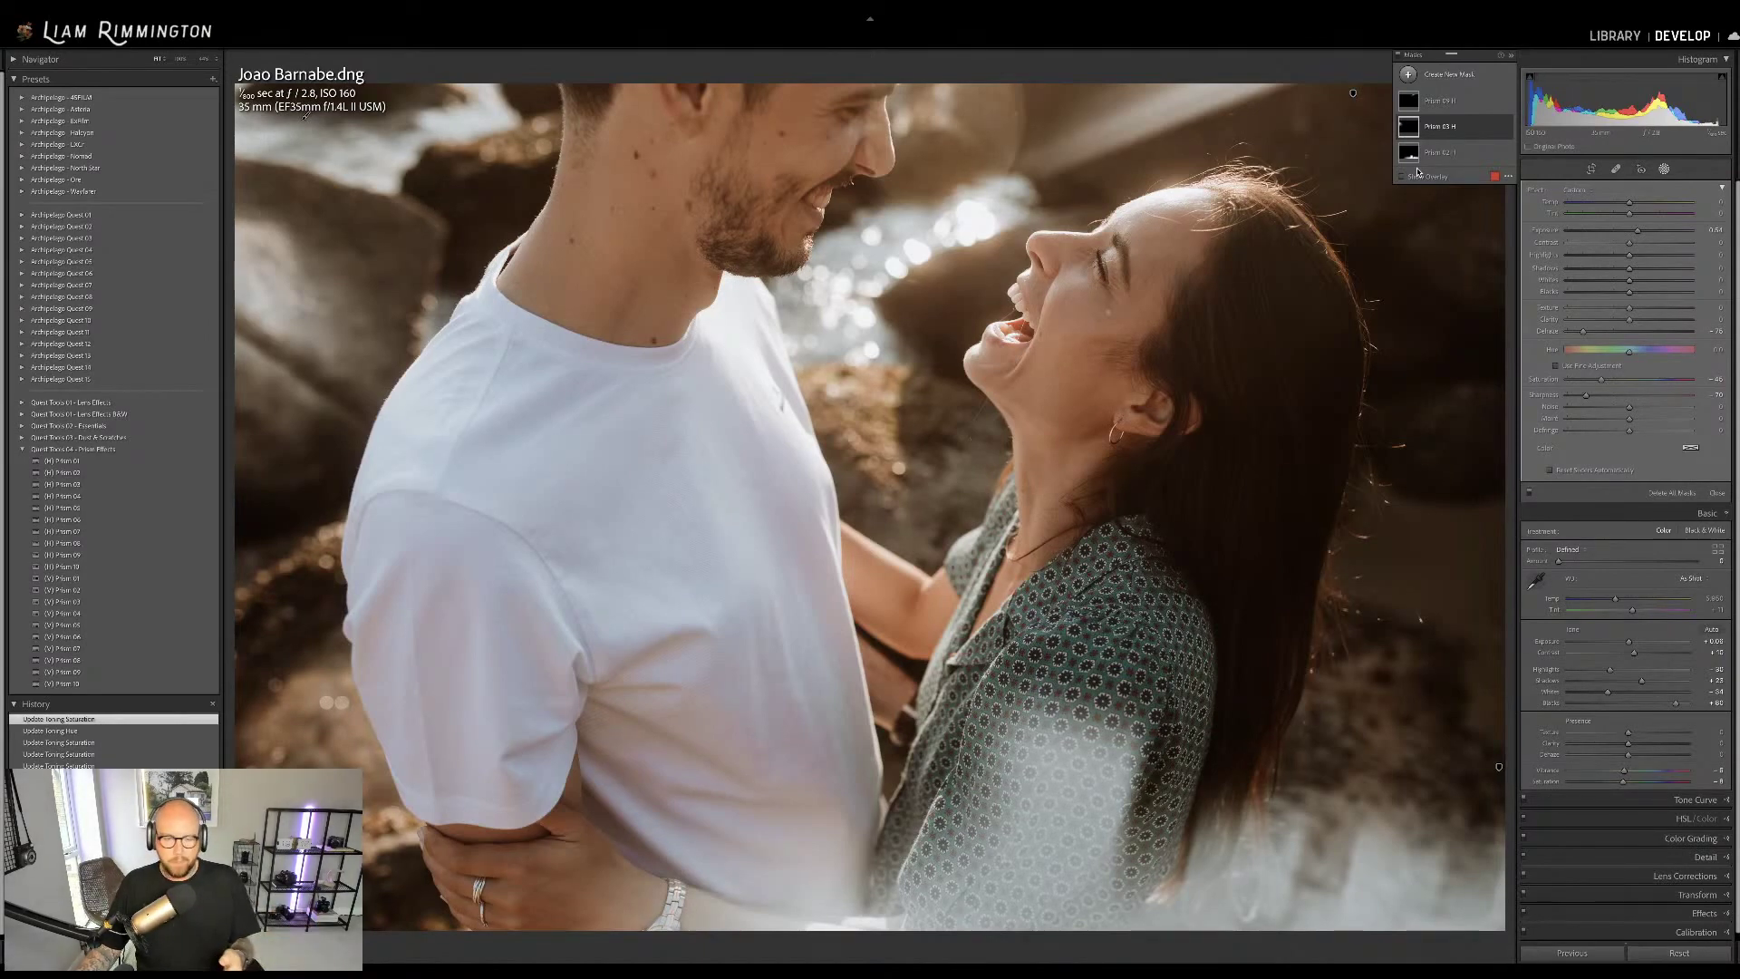
left_click(1441, 154)
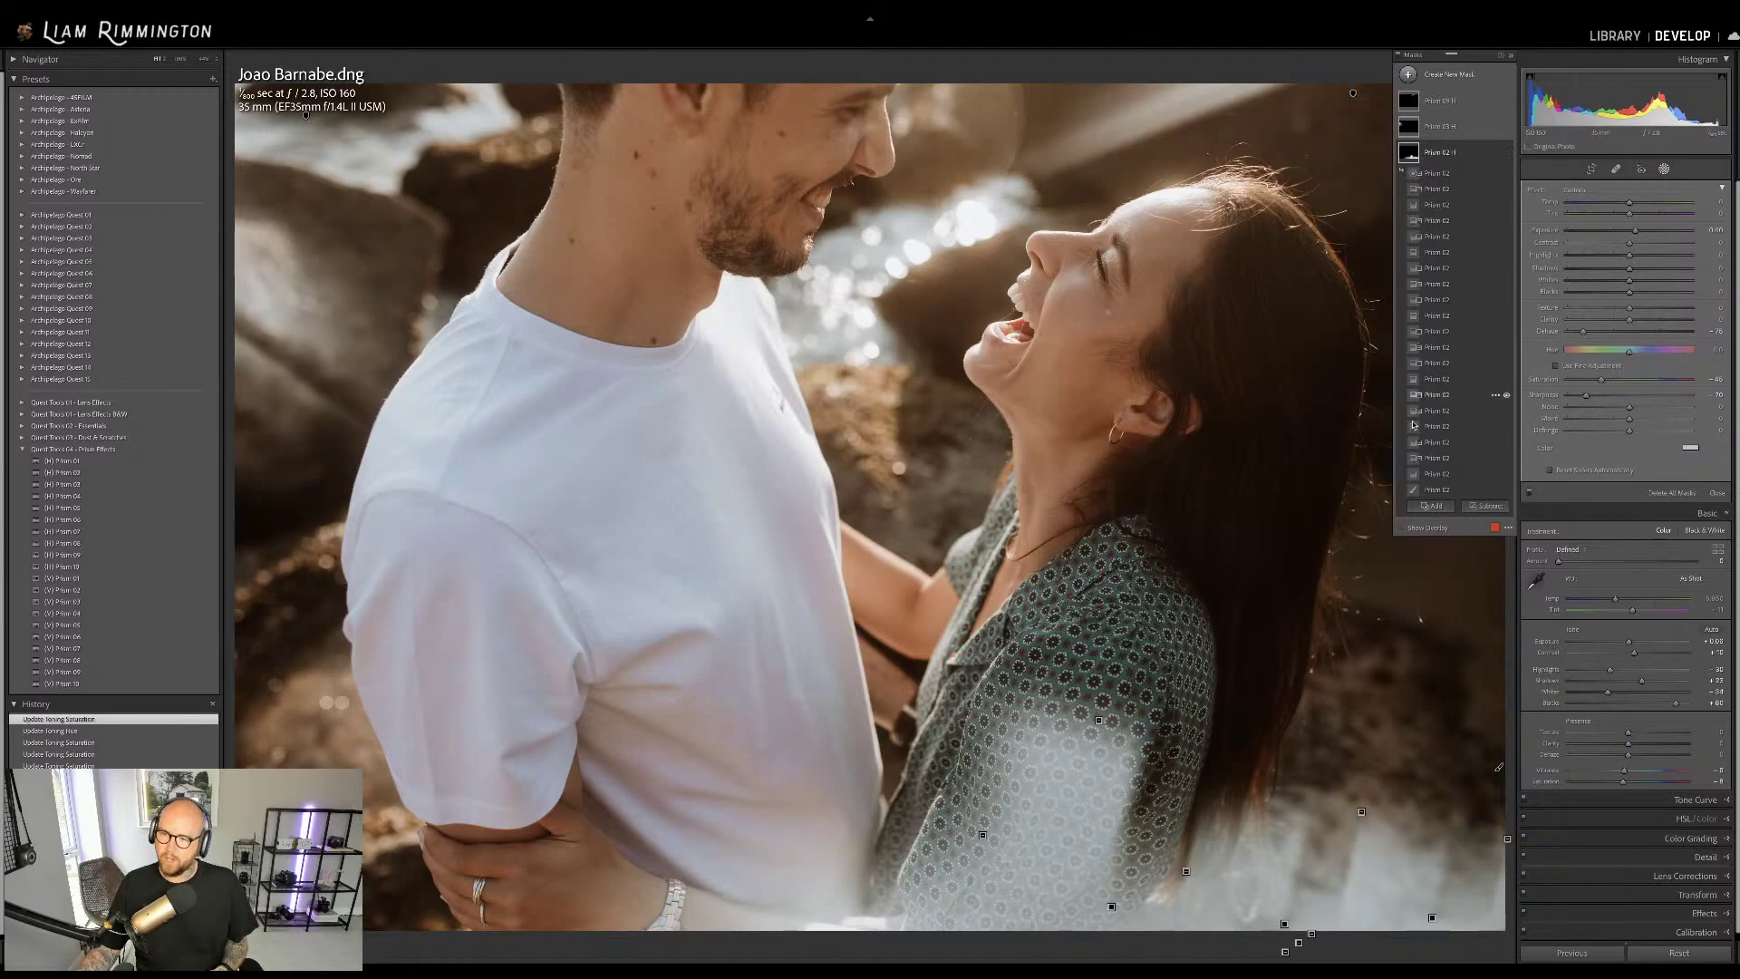
left_click(1434, 156)
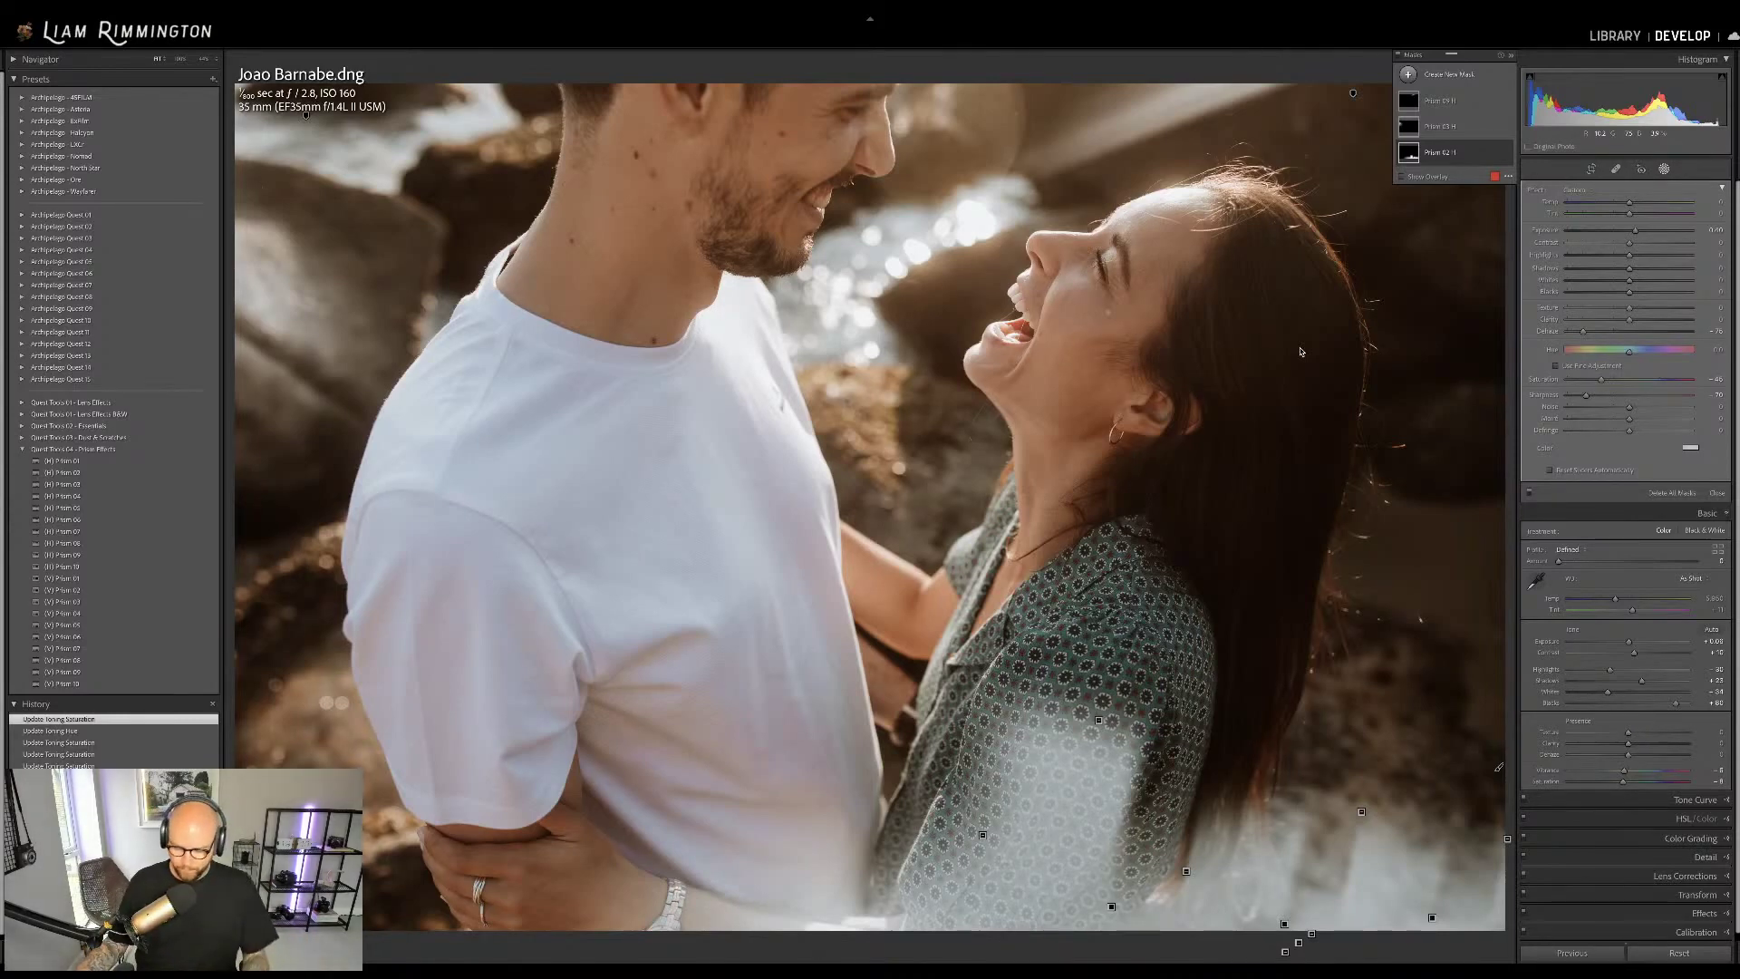
key("shift+w")
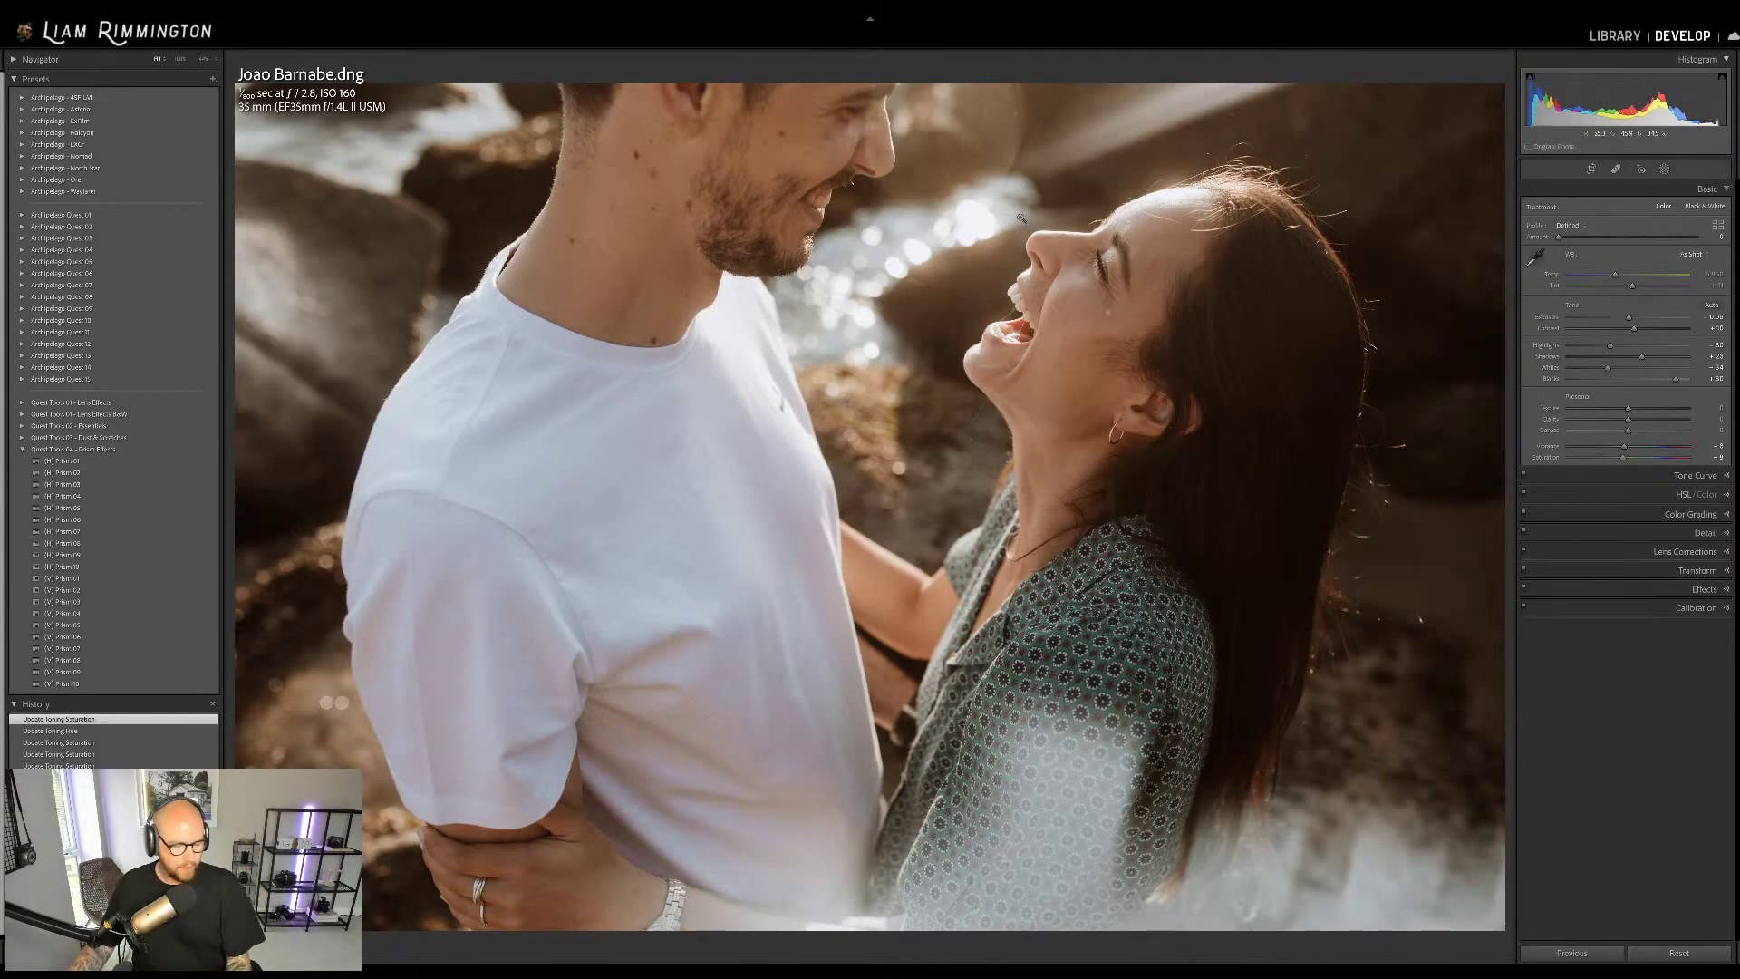
key("g")
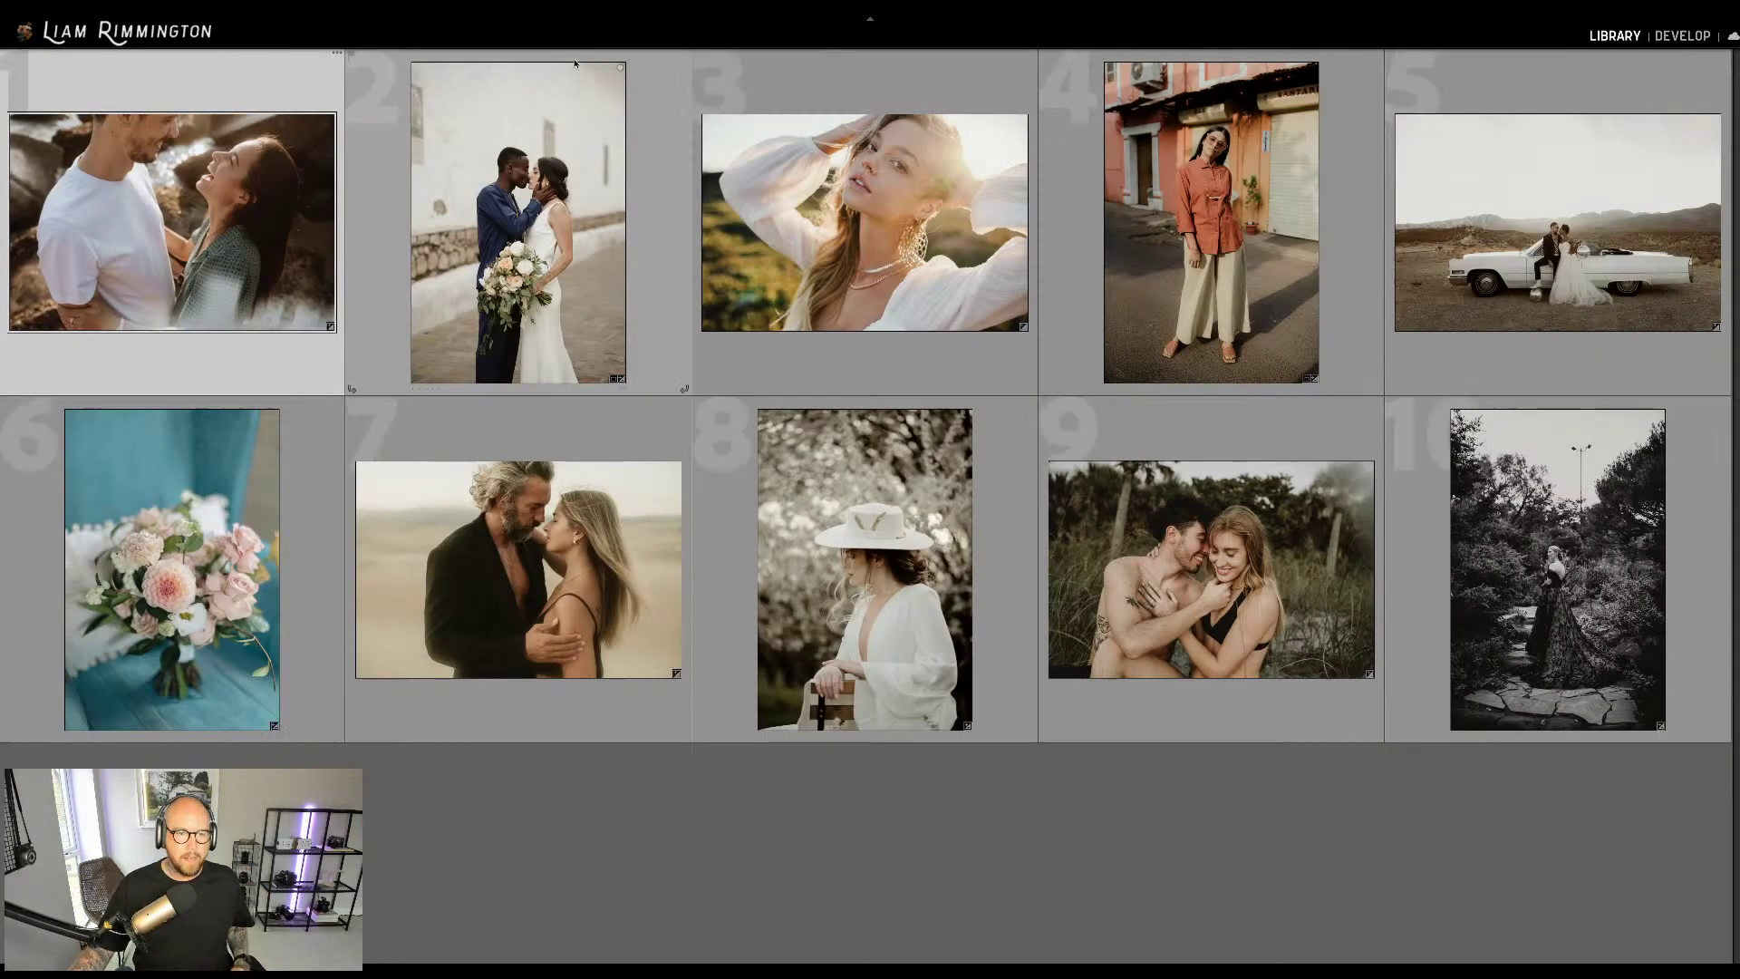
Open the photo of the kissing wedding couple for developing and apply the (V) Prism 10 preset
left_click(543, 191)
key("d")
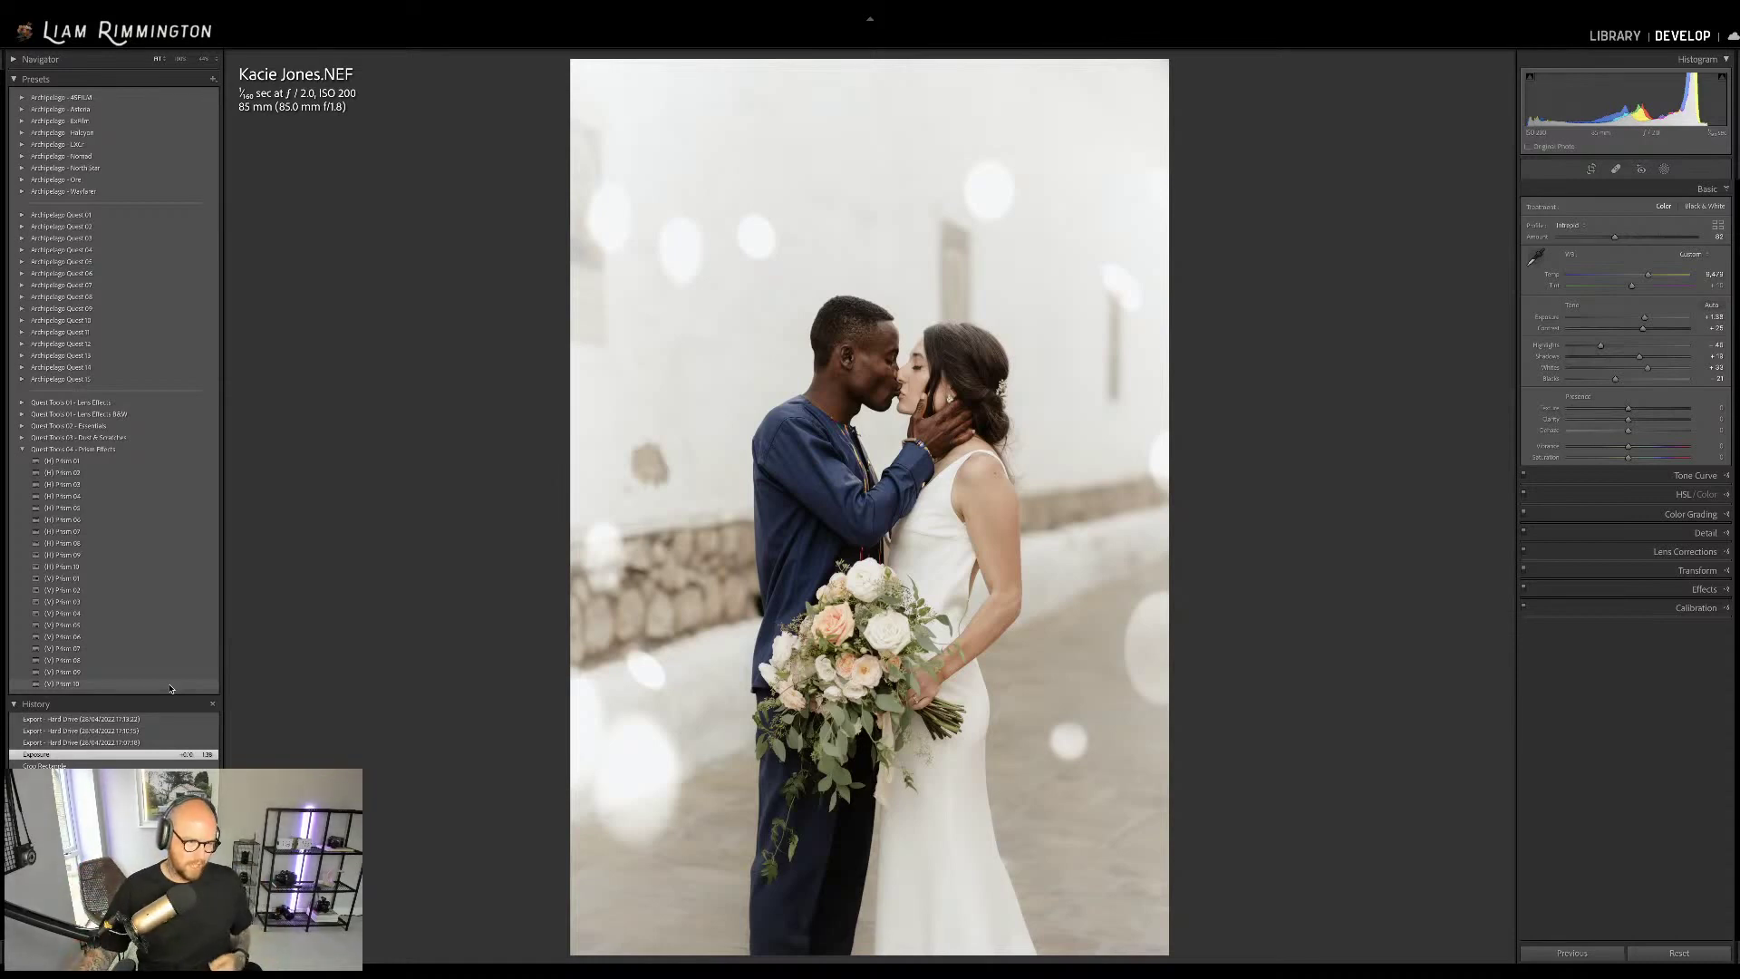
left_click(169, 686)
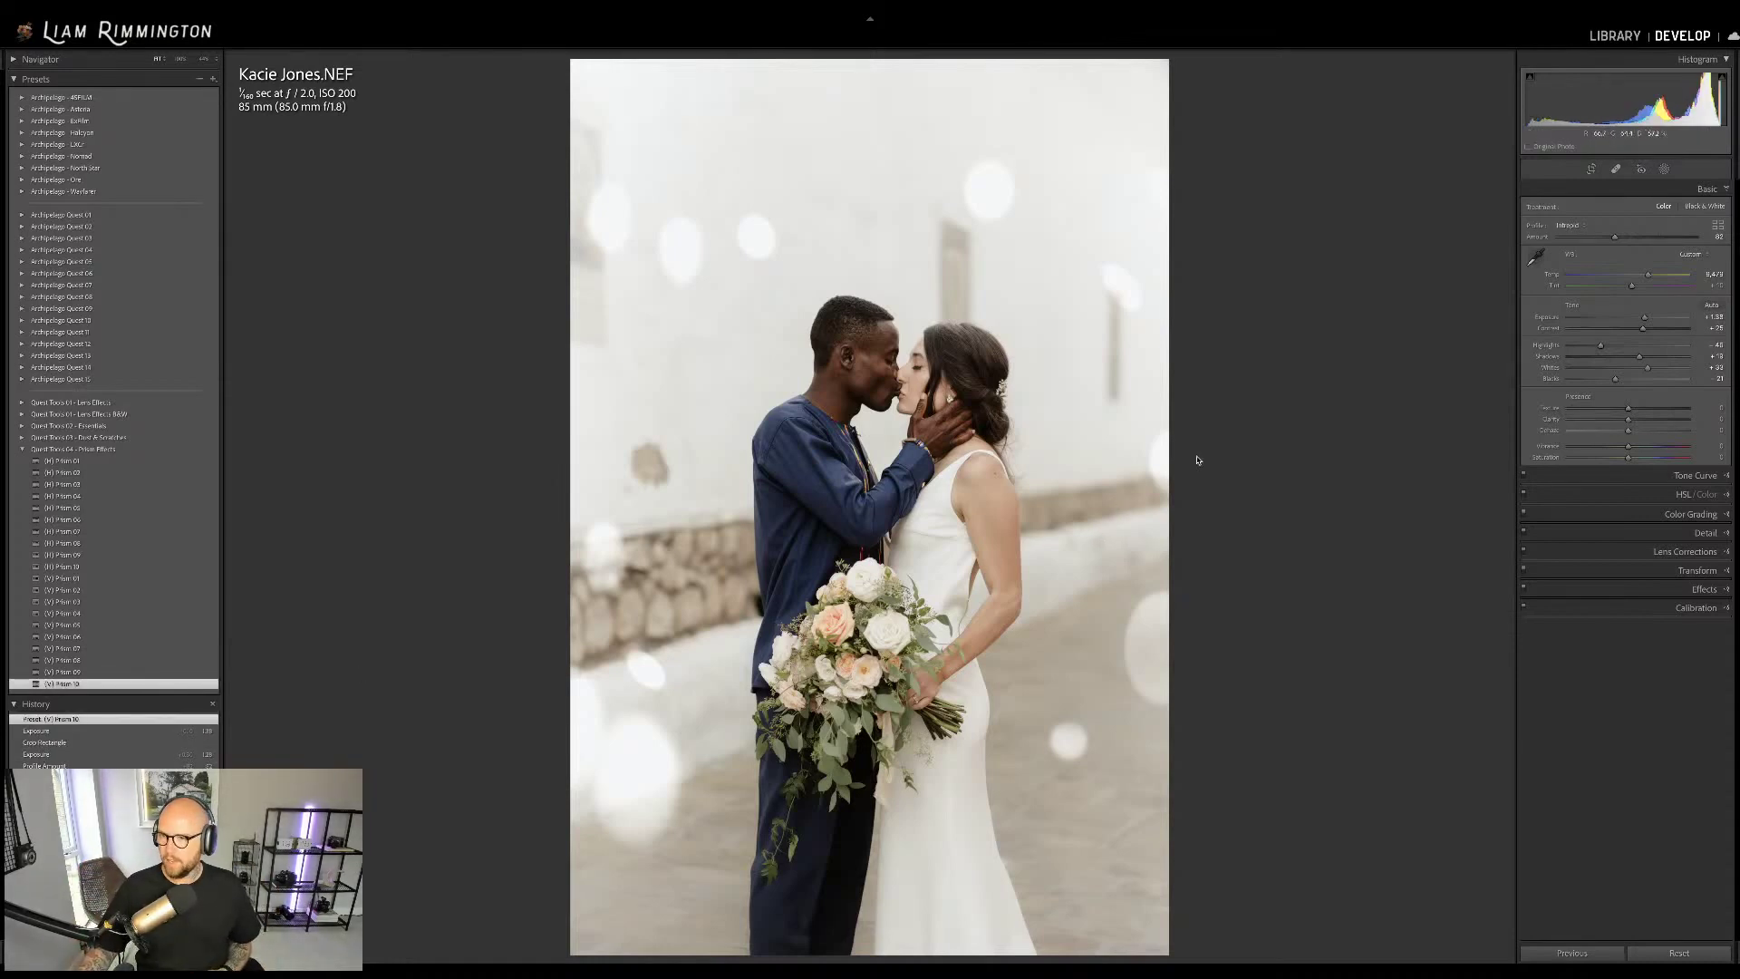
Open the masks, select the Prism 10 mask, and move the whole light effect slightly up
left_click(1664, 170)
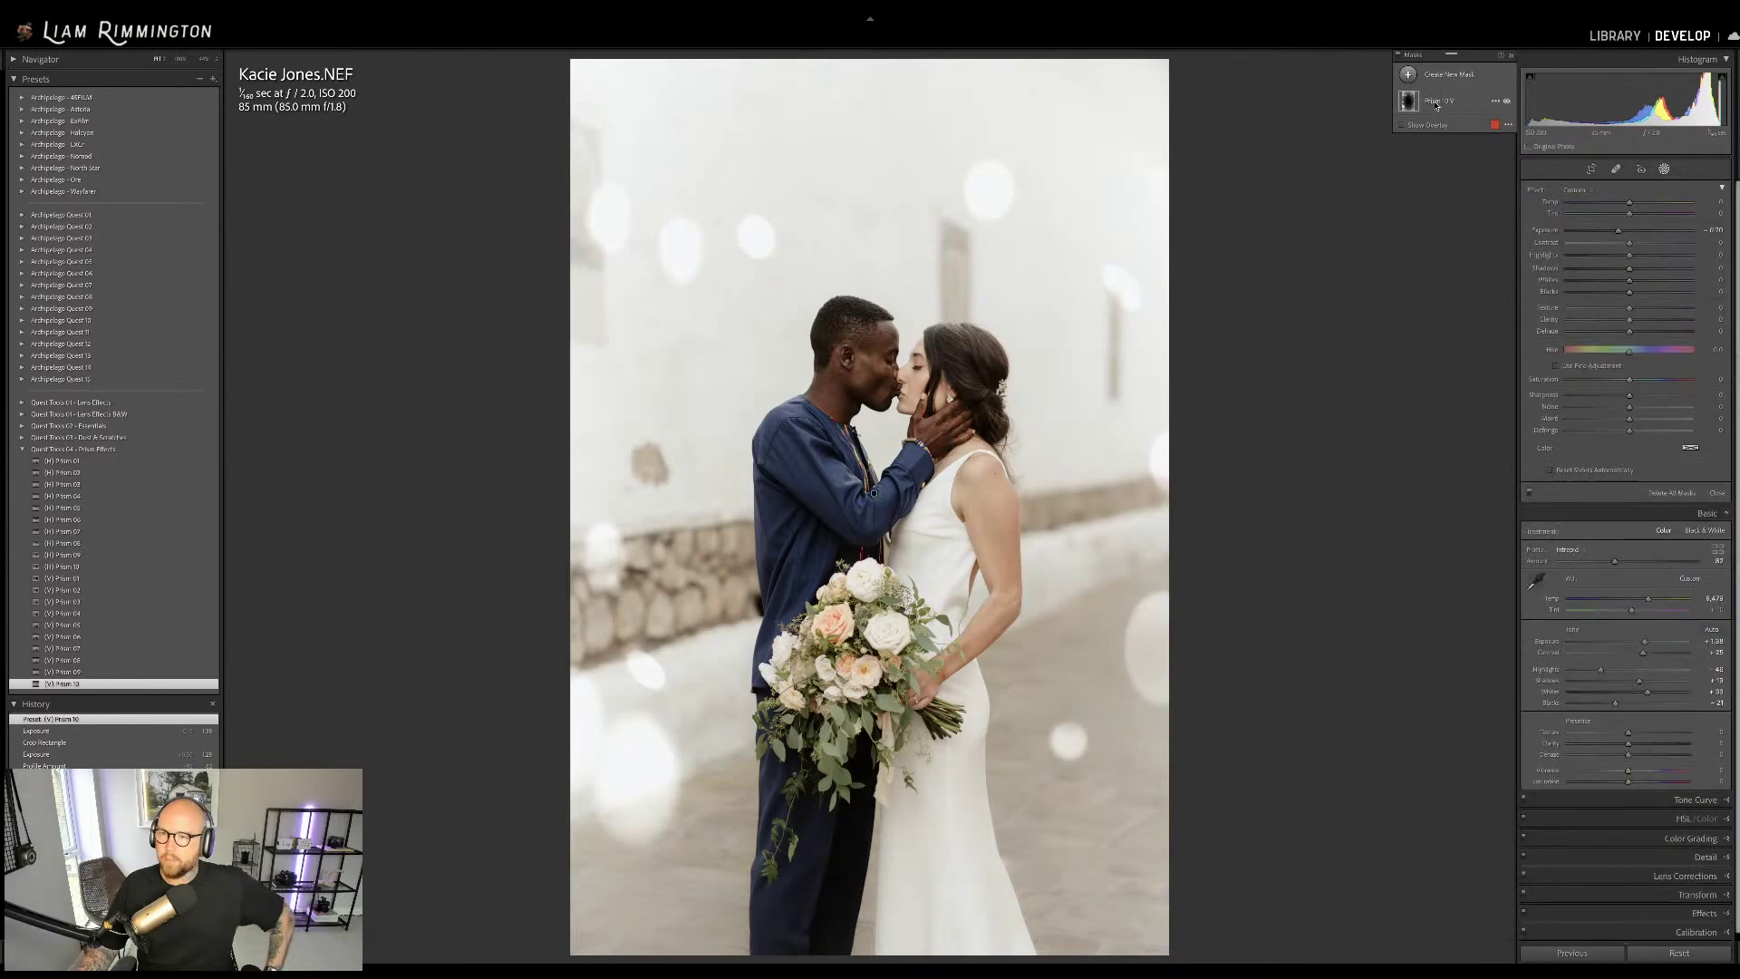
left_click(1436, 101)
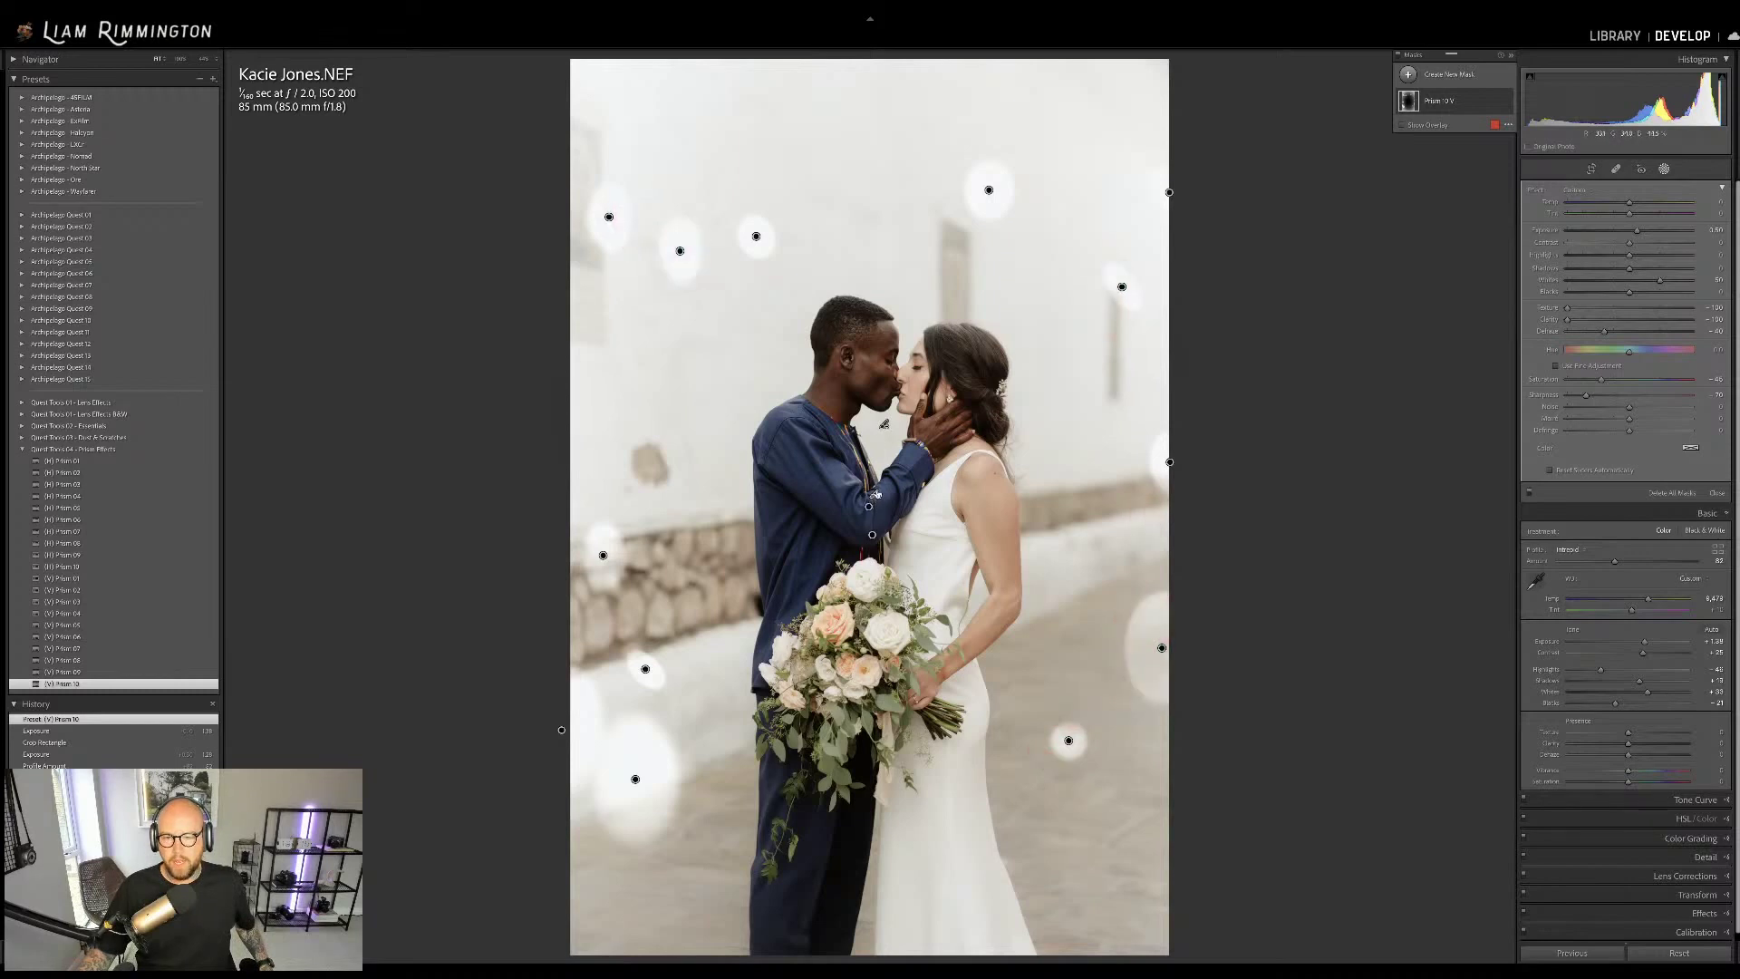
key("shift+w")
mouse_move(877, 495)
left_mouse_down()
mouse_move(927, 509)
mouse_move(925, 373)
mouse_move(820, 591)
mouse_move(880, 453)
mouse_move(839, 442)
mouse_move(875, 443)
mouse_move(872, 467)
left_mouse_up()
mouse_move(1455, 102)
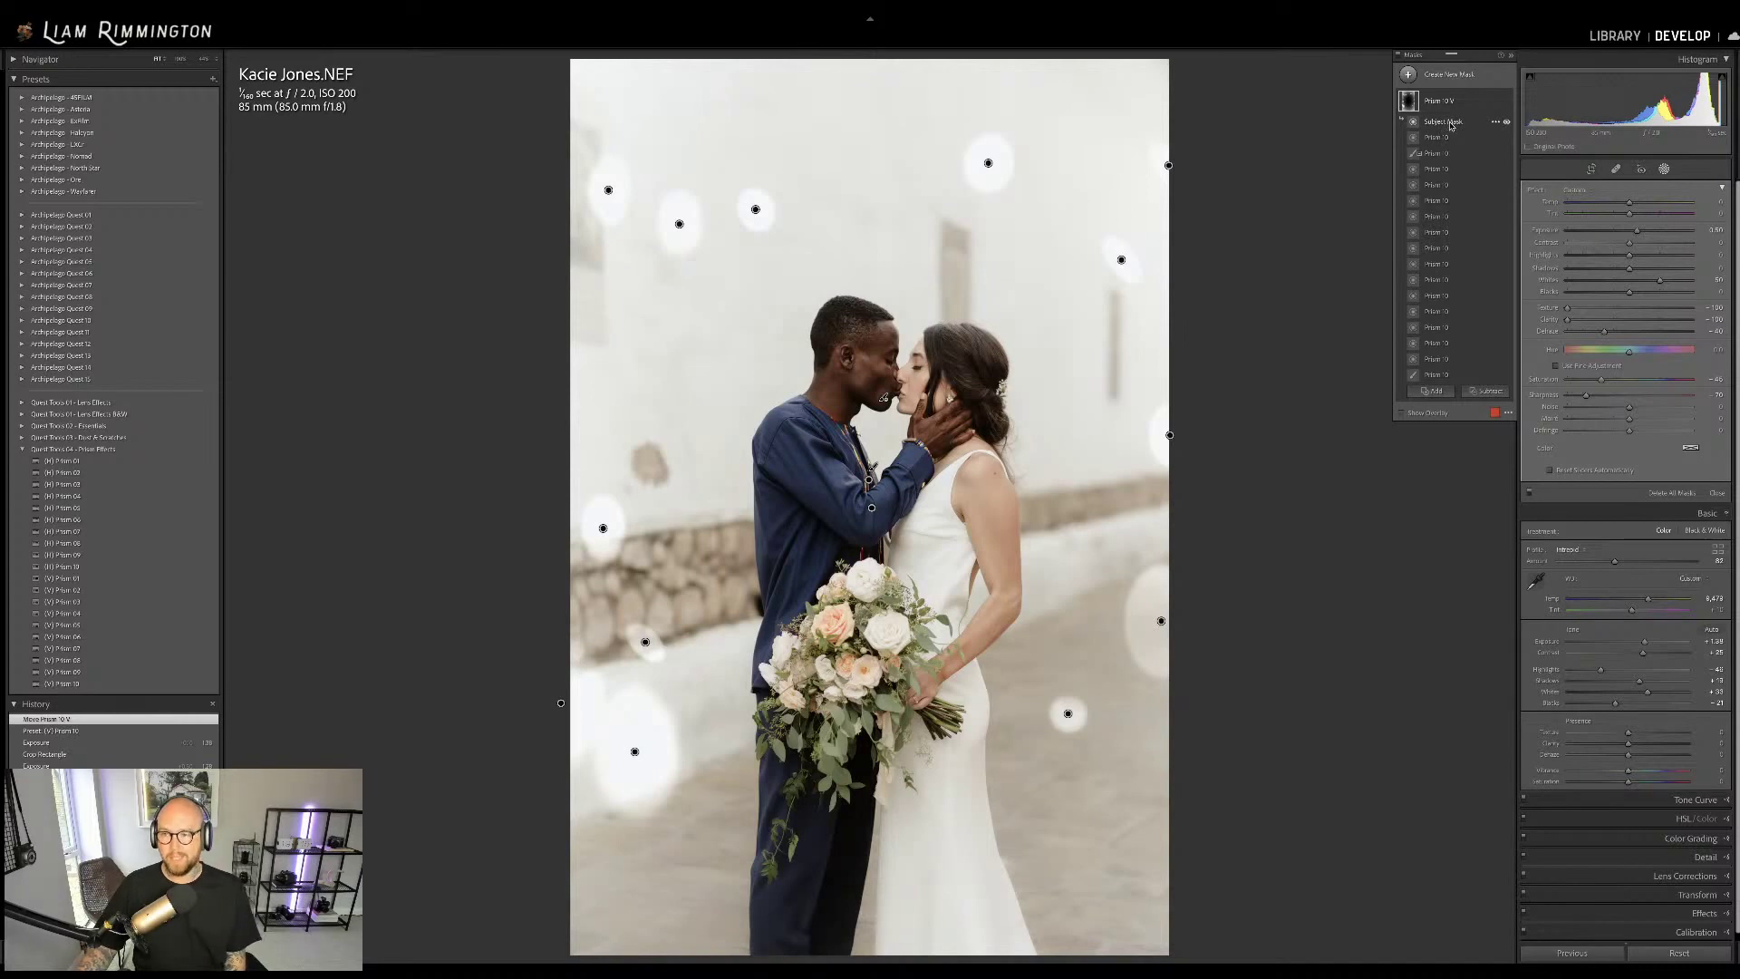
Reposition the Prism 10 mask's radial Subject Mask lower so it surrounds the couple, and deselect it
left_click(1451, 126)
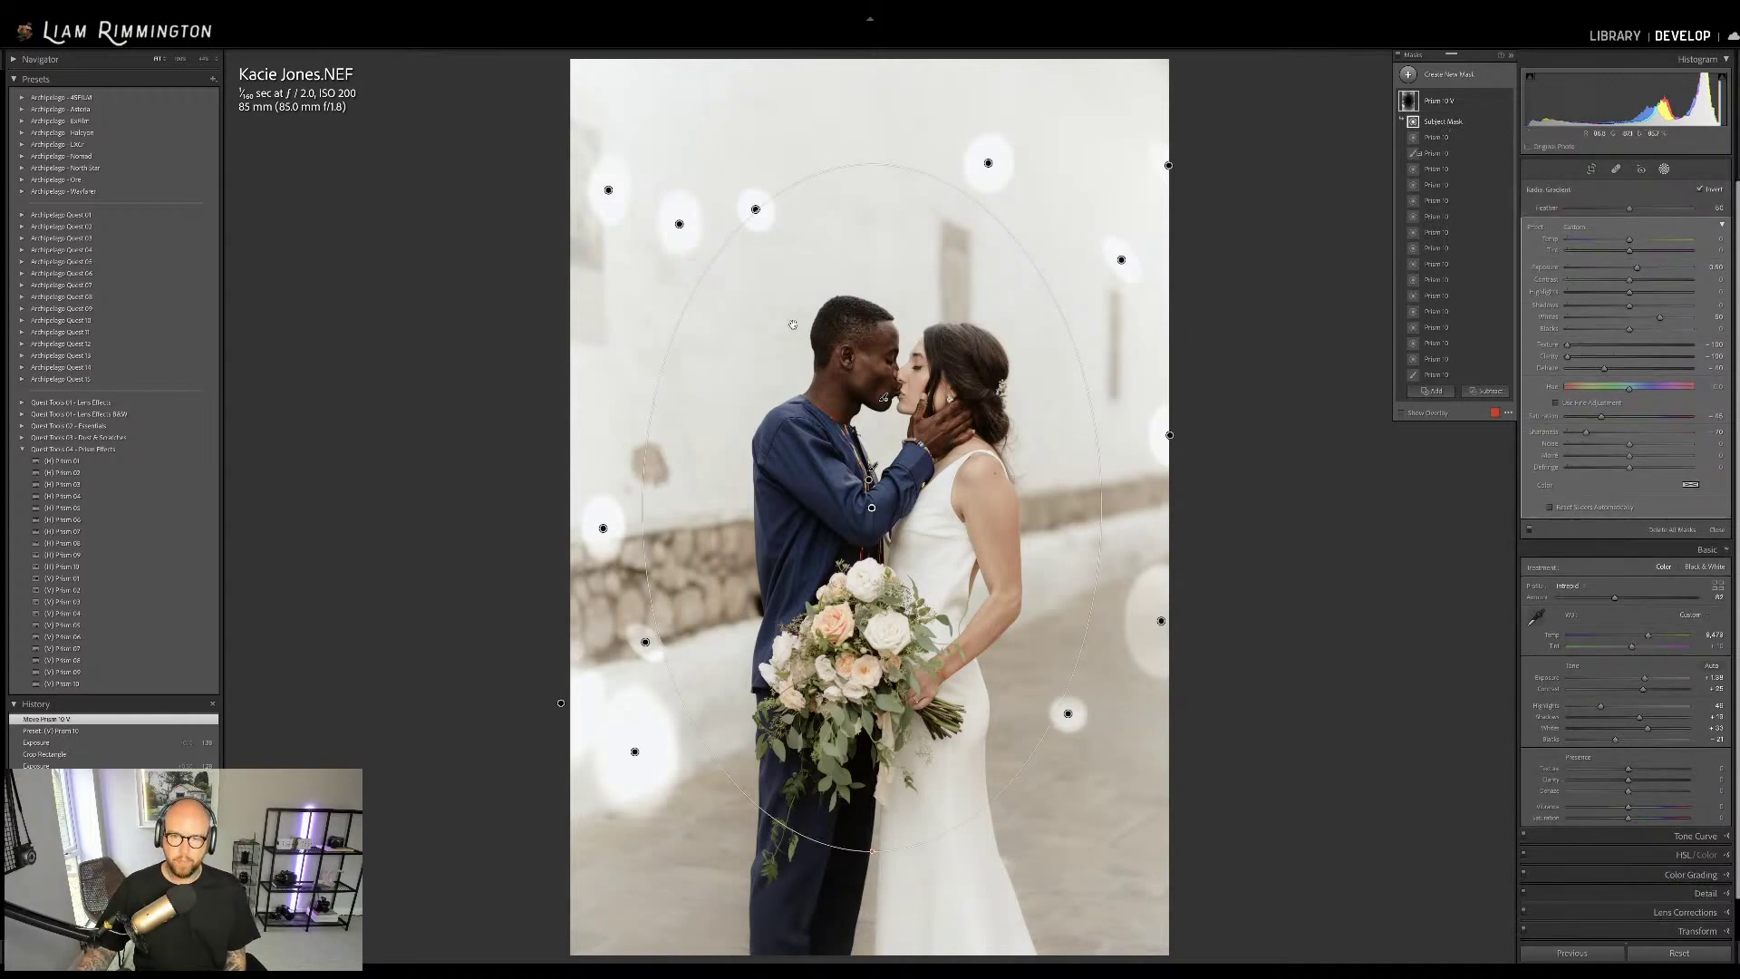
left_click_drag(943, 325, 960, 373)
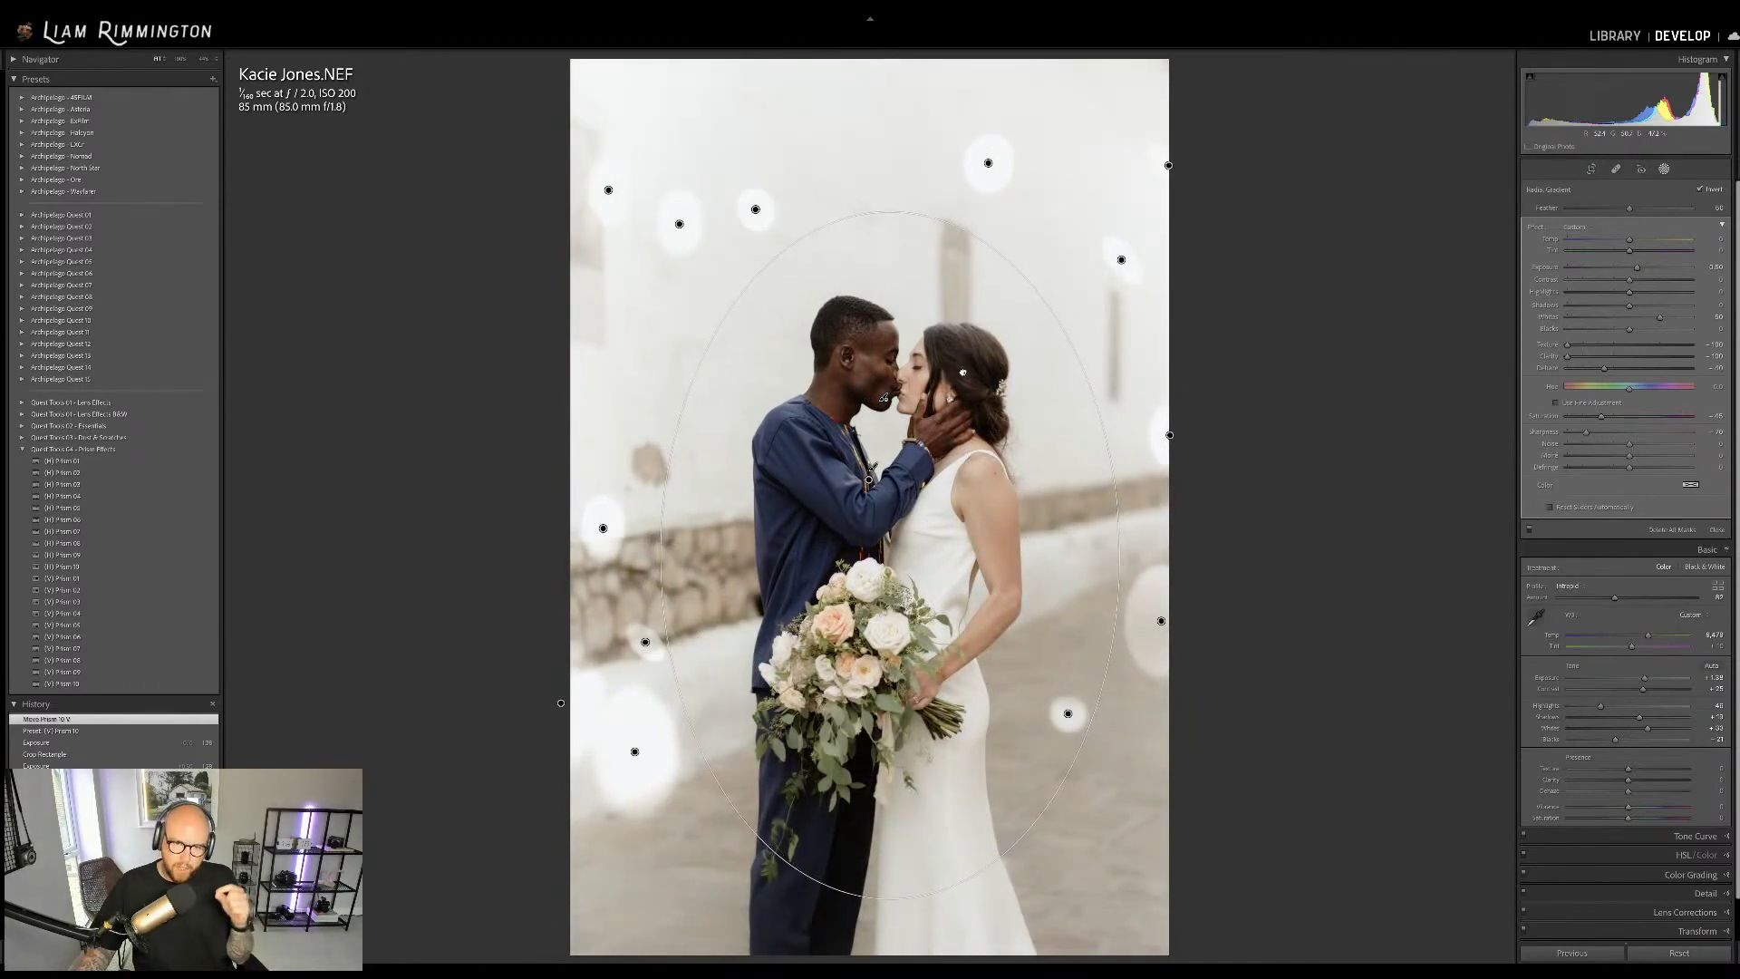
left_click_drag(962, 373, 950, 299)
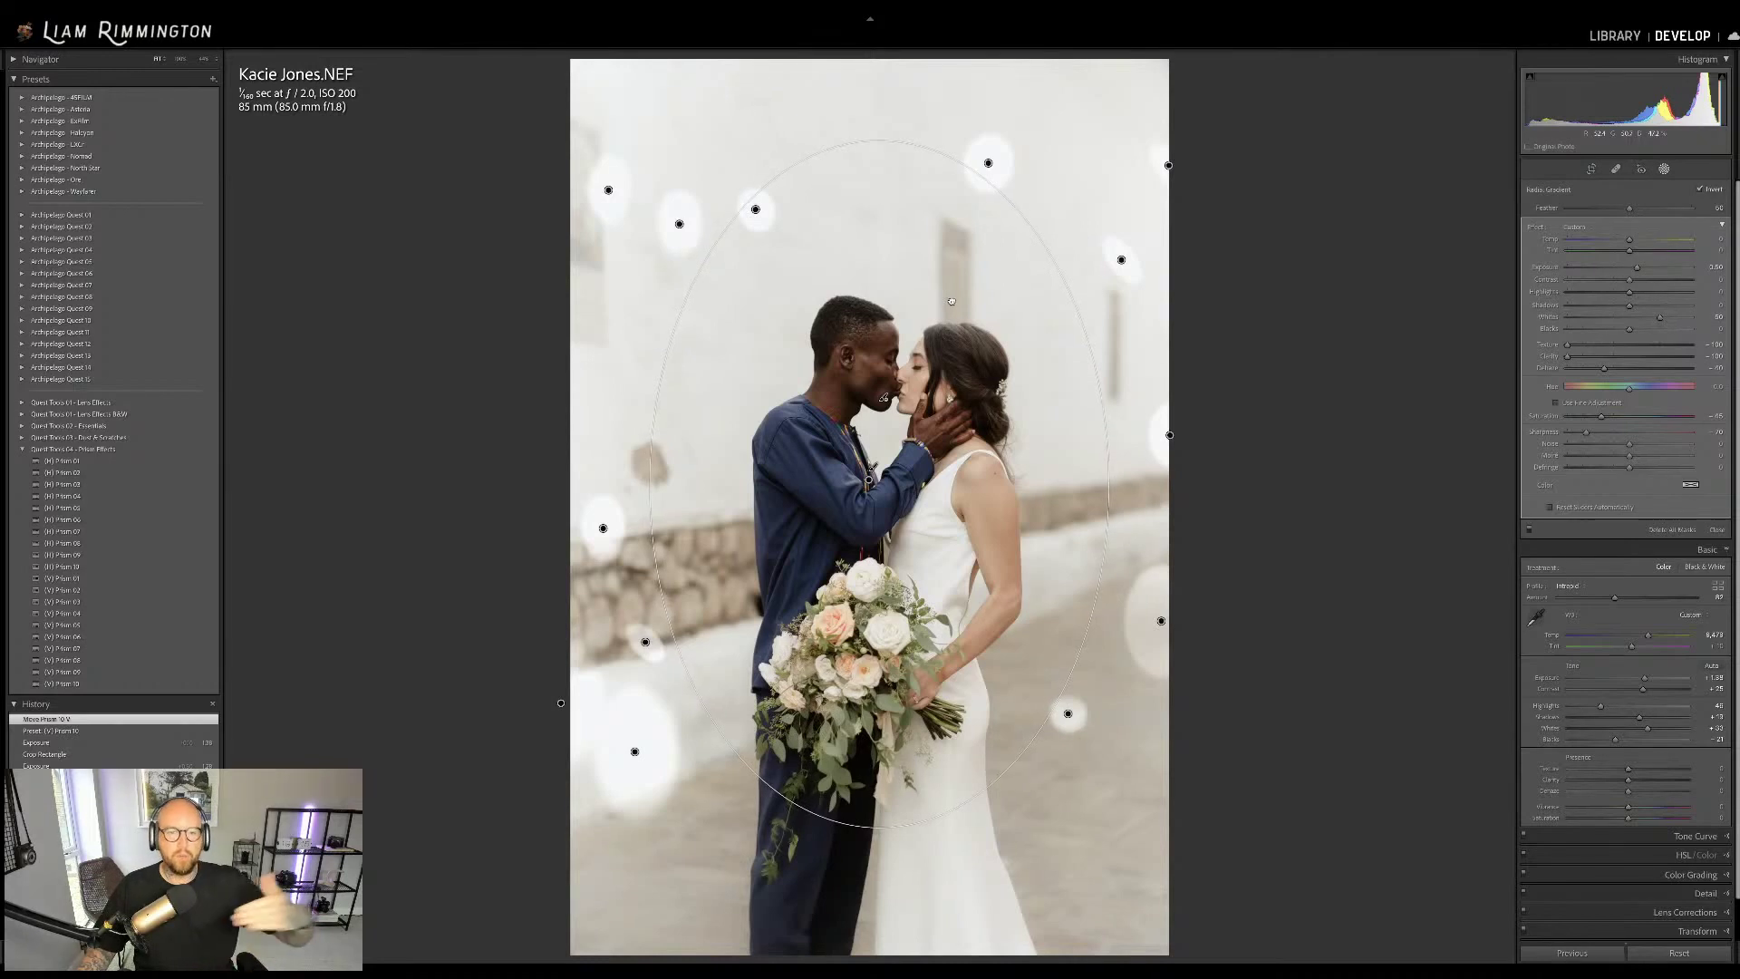
left_click_drag(951, 301, 959, 413)
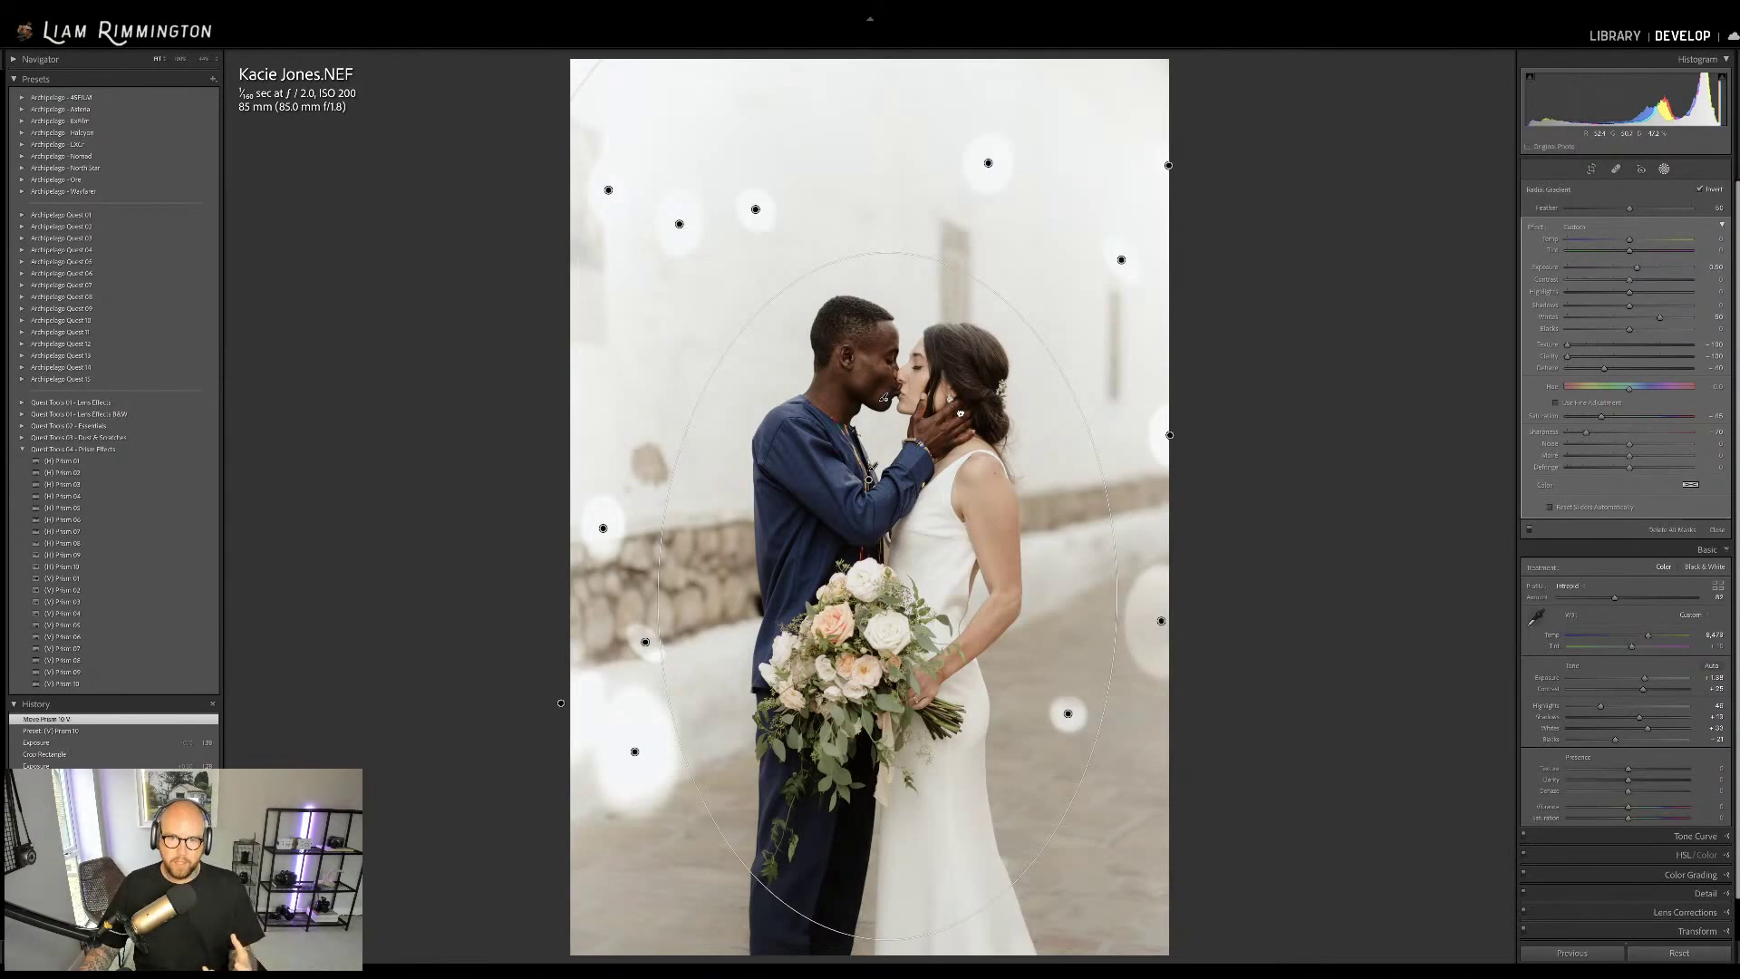
mouse_move(959, 413)
left_mouse_down()
mouse_move(971, 376)
mouse_move(963, 419)
left_mouse_up()
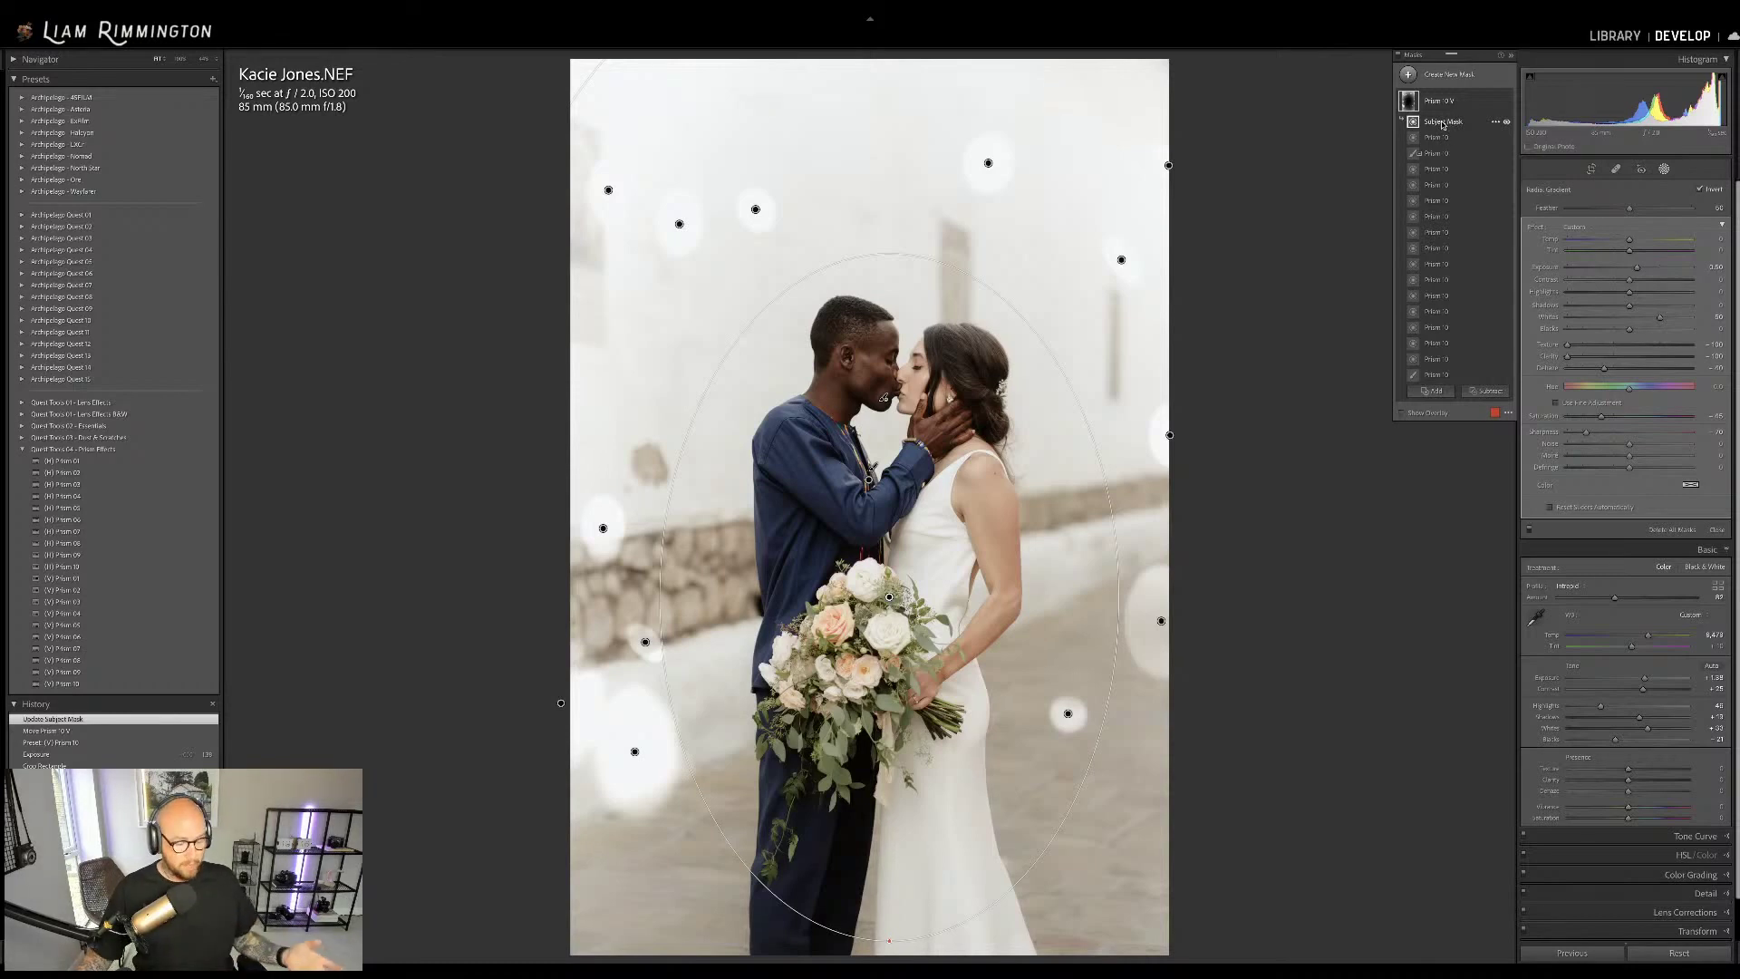
left_click(1443, 125)
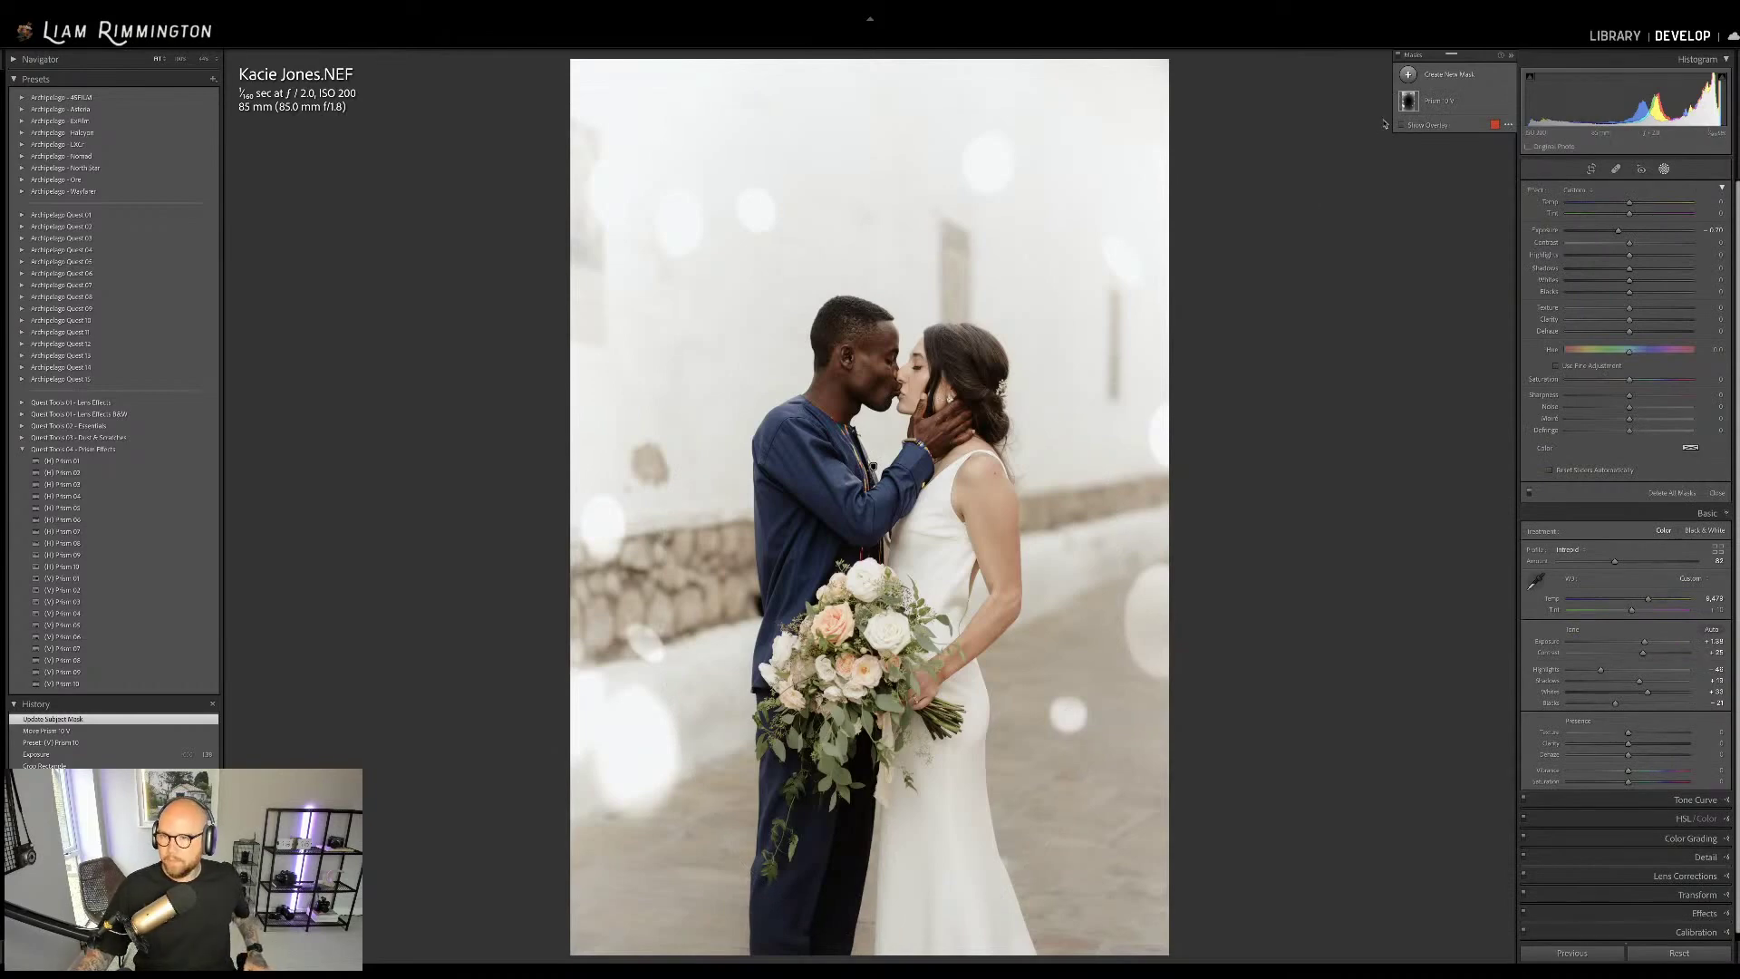
Reset the Prism 10 mask's whites, raise them moderately, lower its exposure slightly, and deselect the mask
left_click(1441, 102)
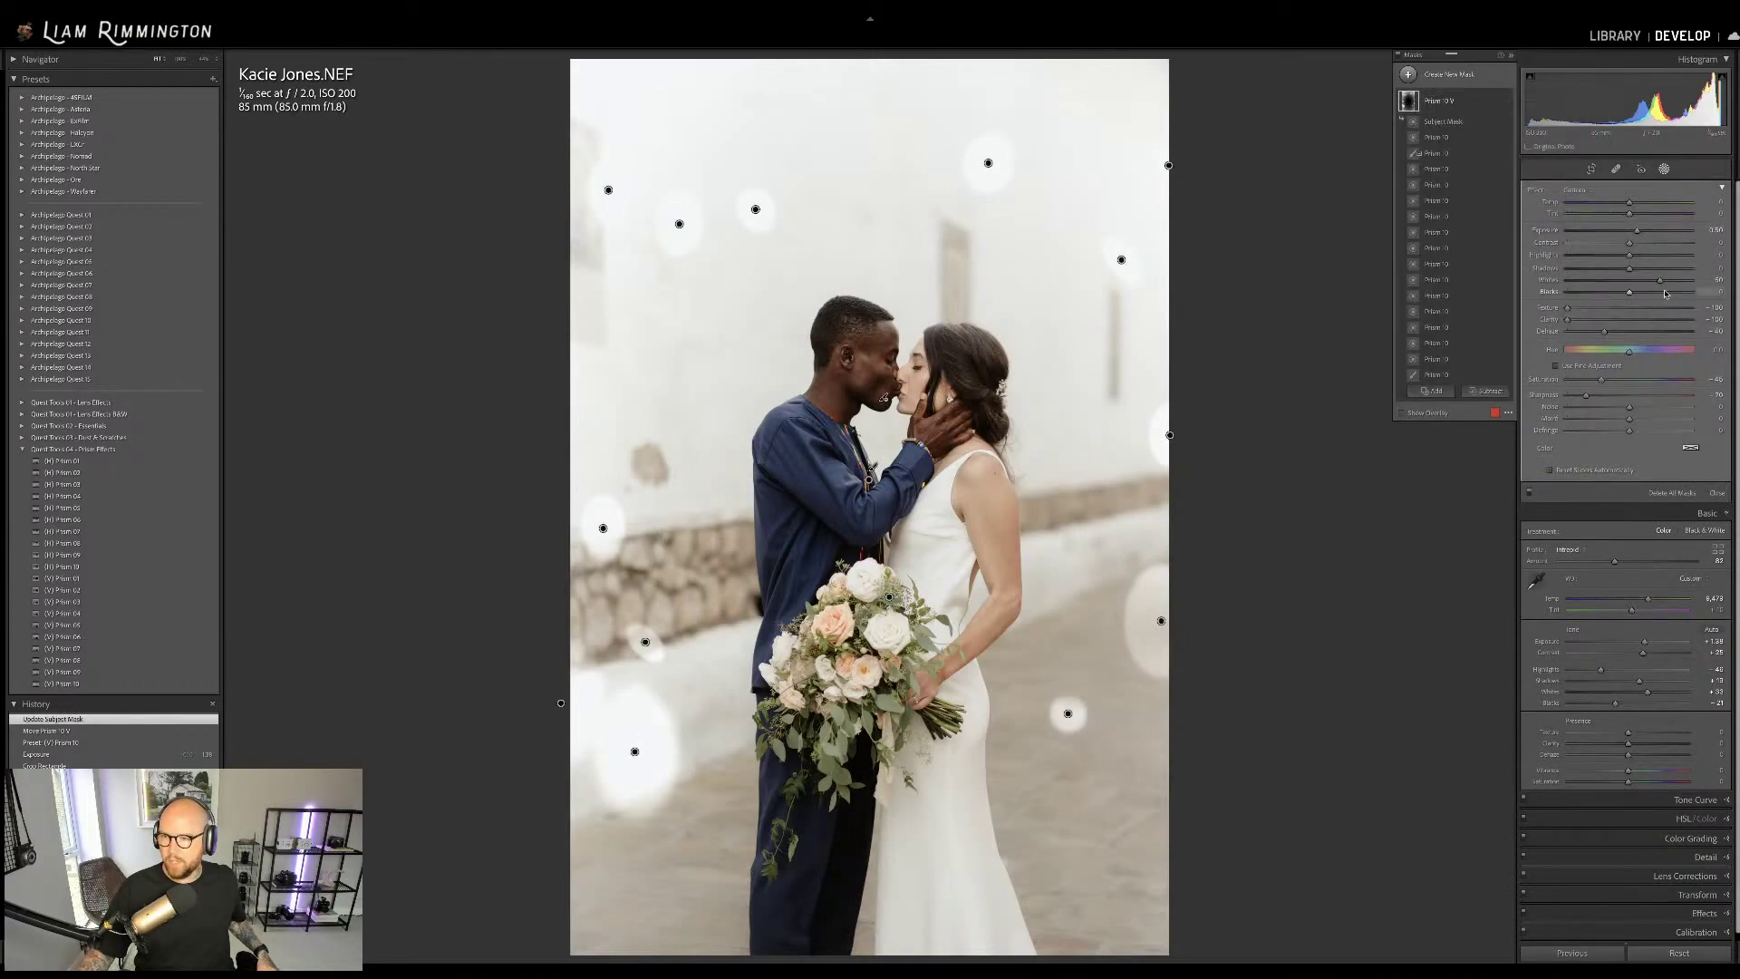
double_click(1616, 285)
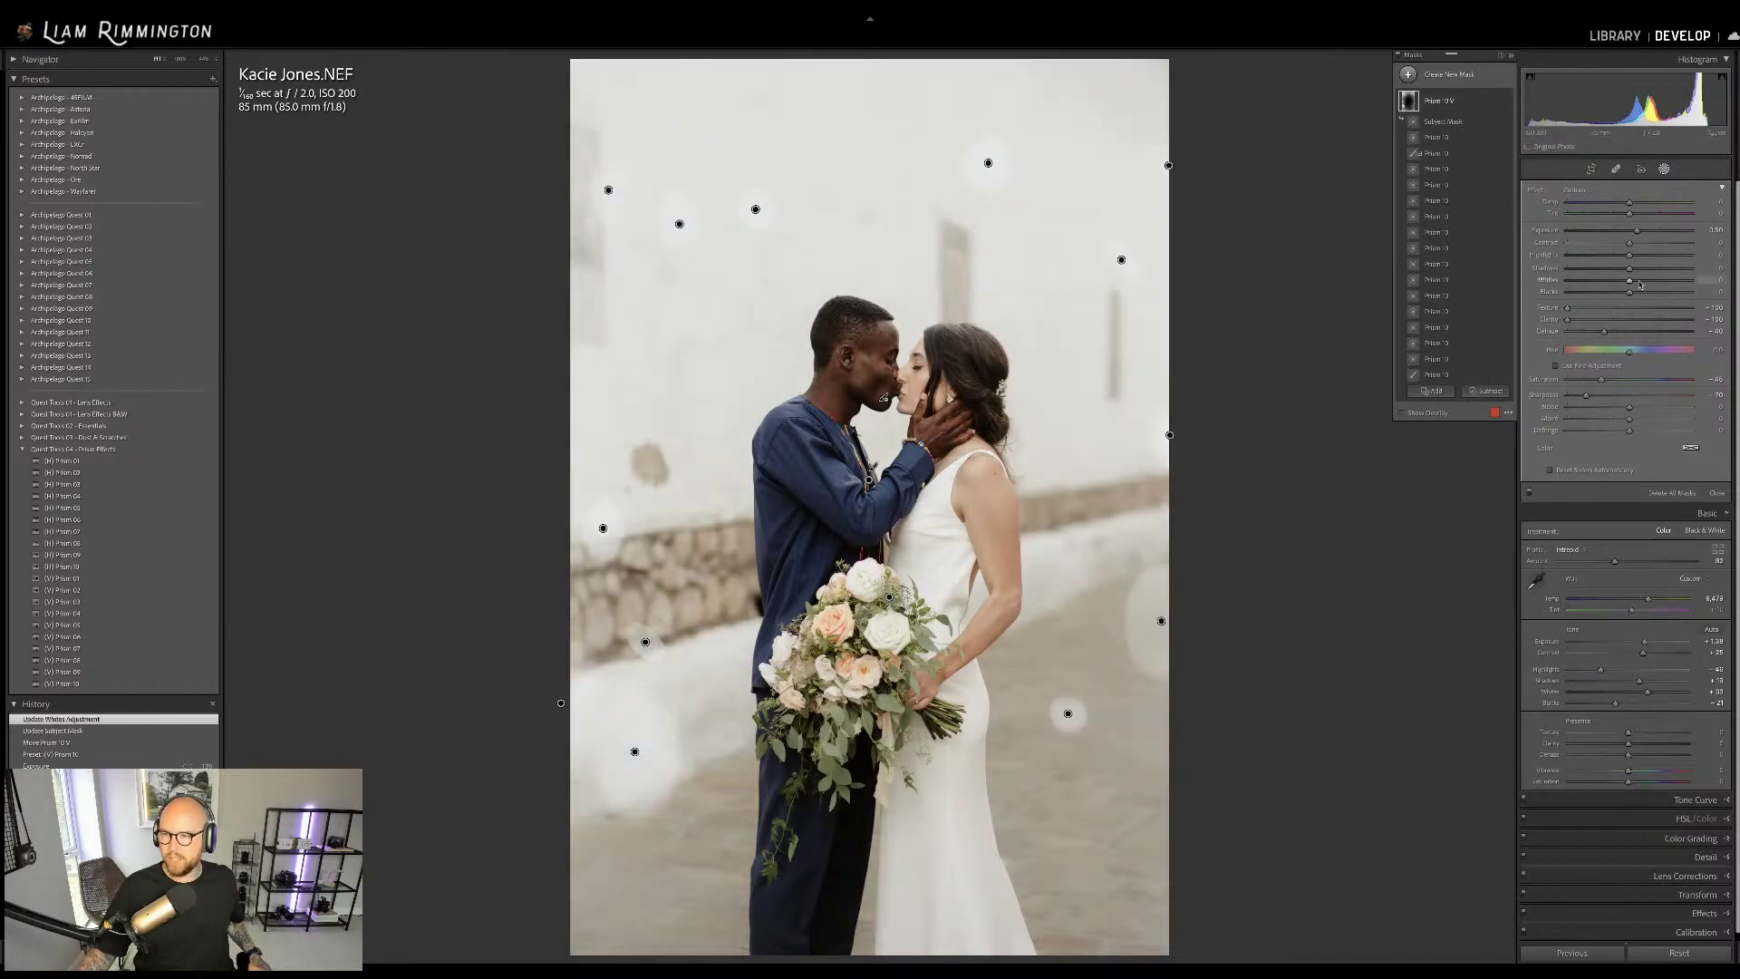
left_click_drag(1630, 285, 1636, 232)
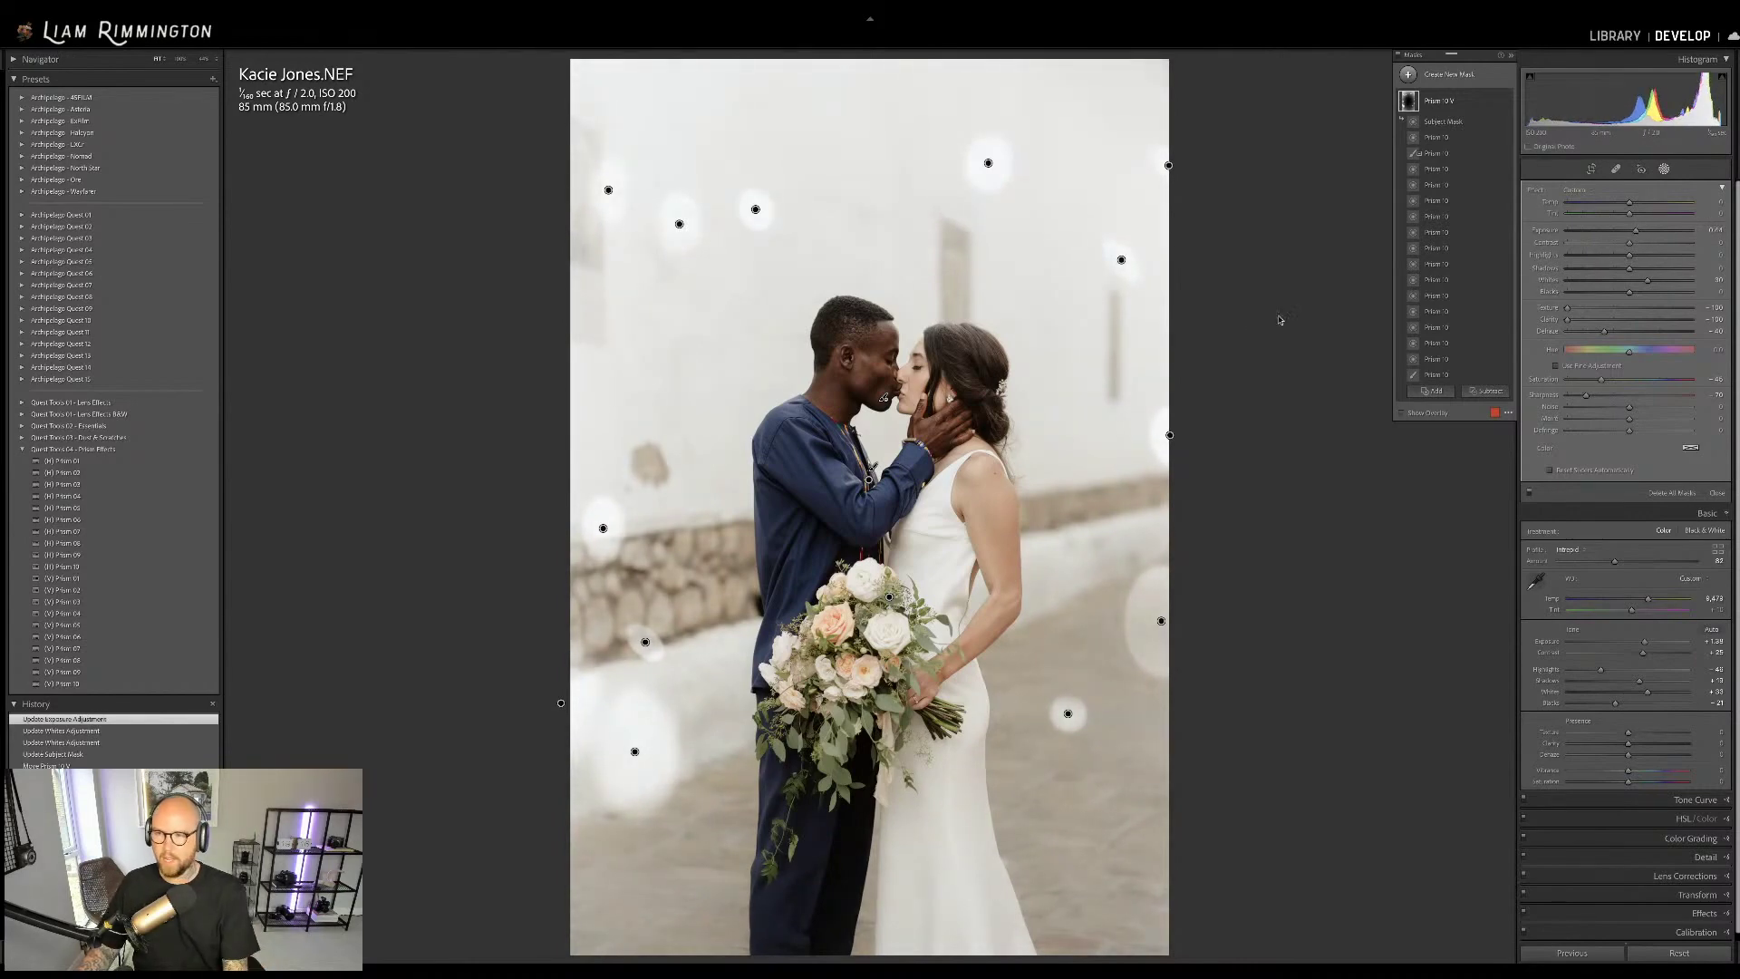
key("Escape")
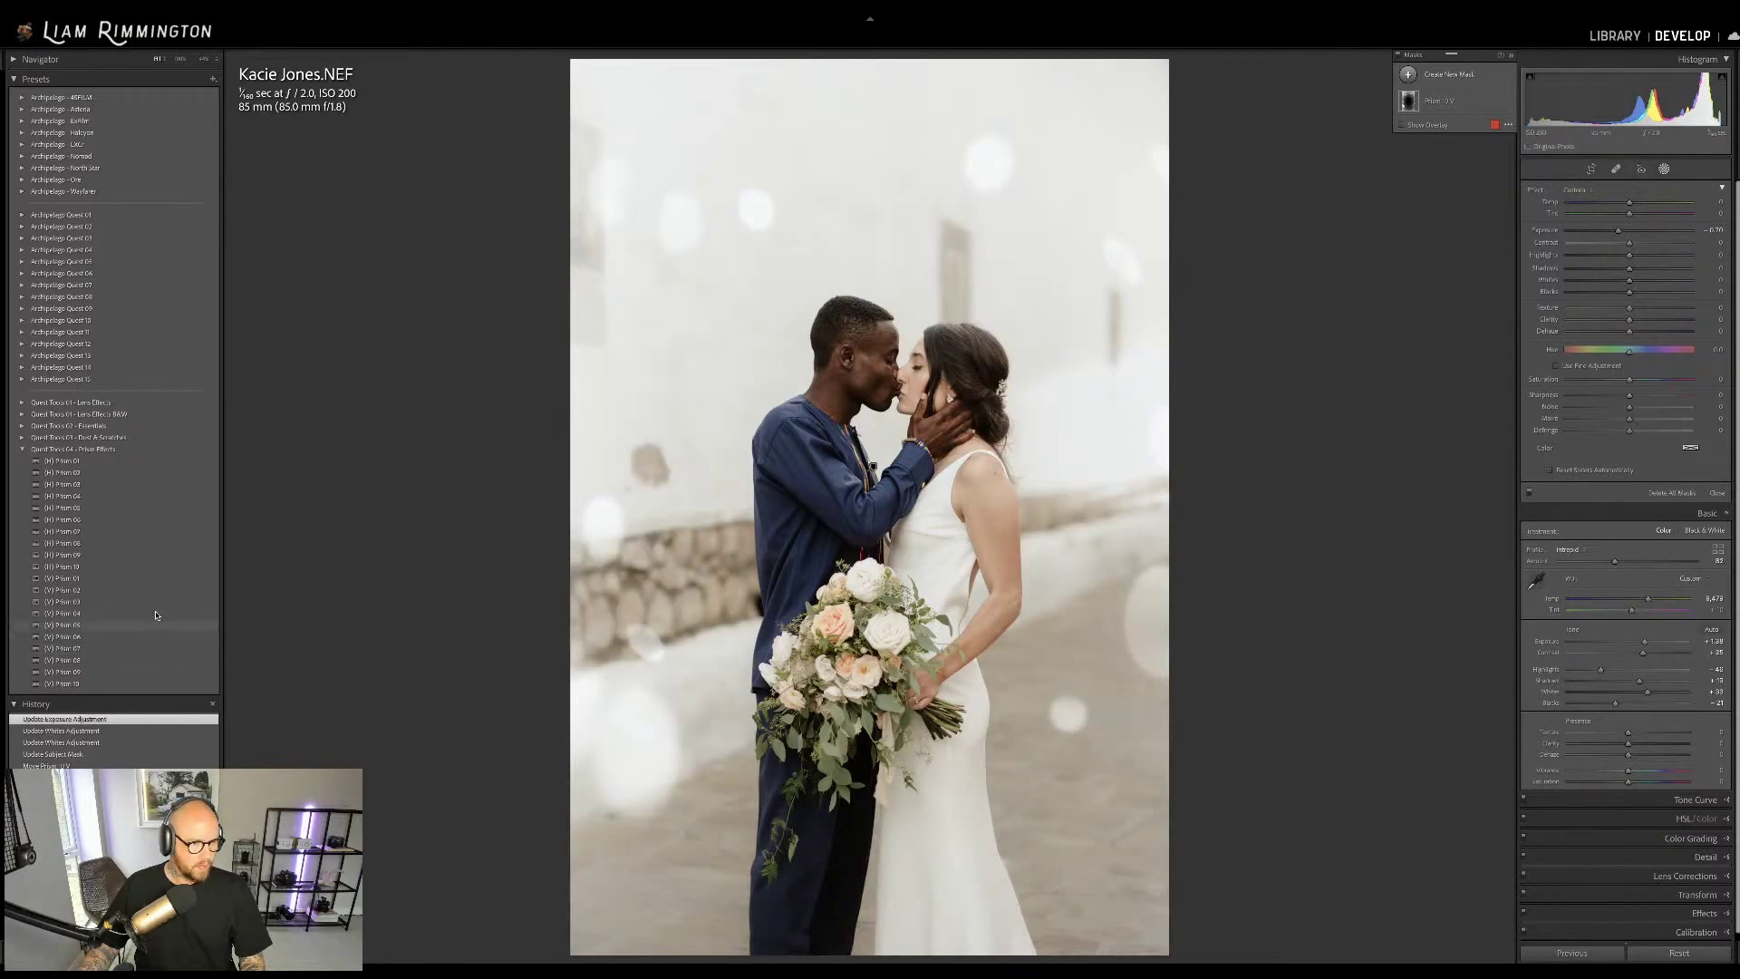
Apply the (V) Prism 09 preset, move its mask to the photo's lower-right corner, and close masking
left_click(154, 674)
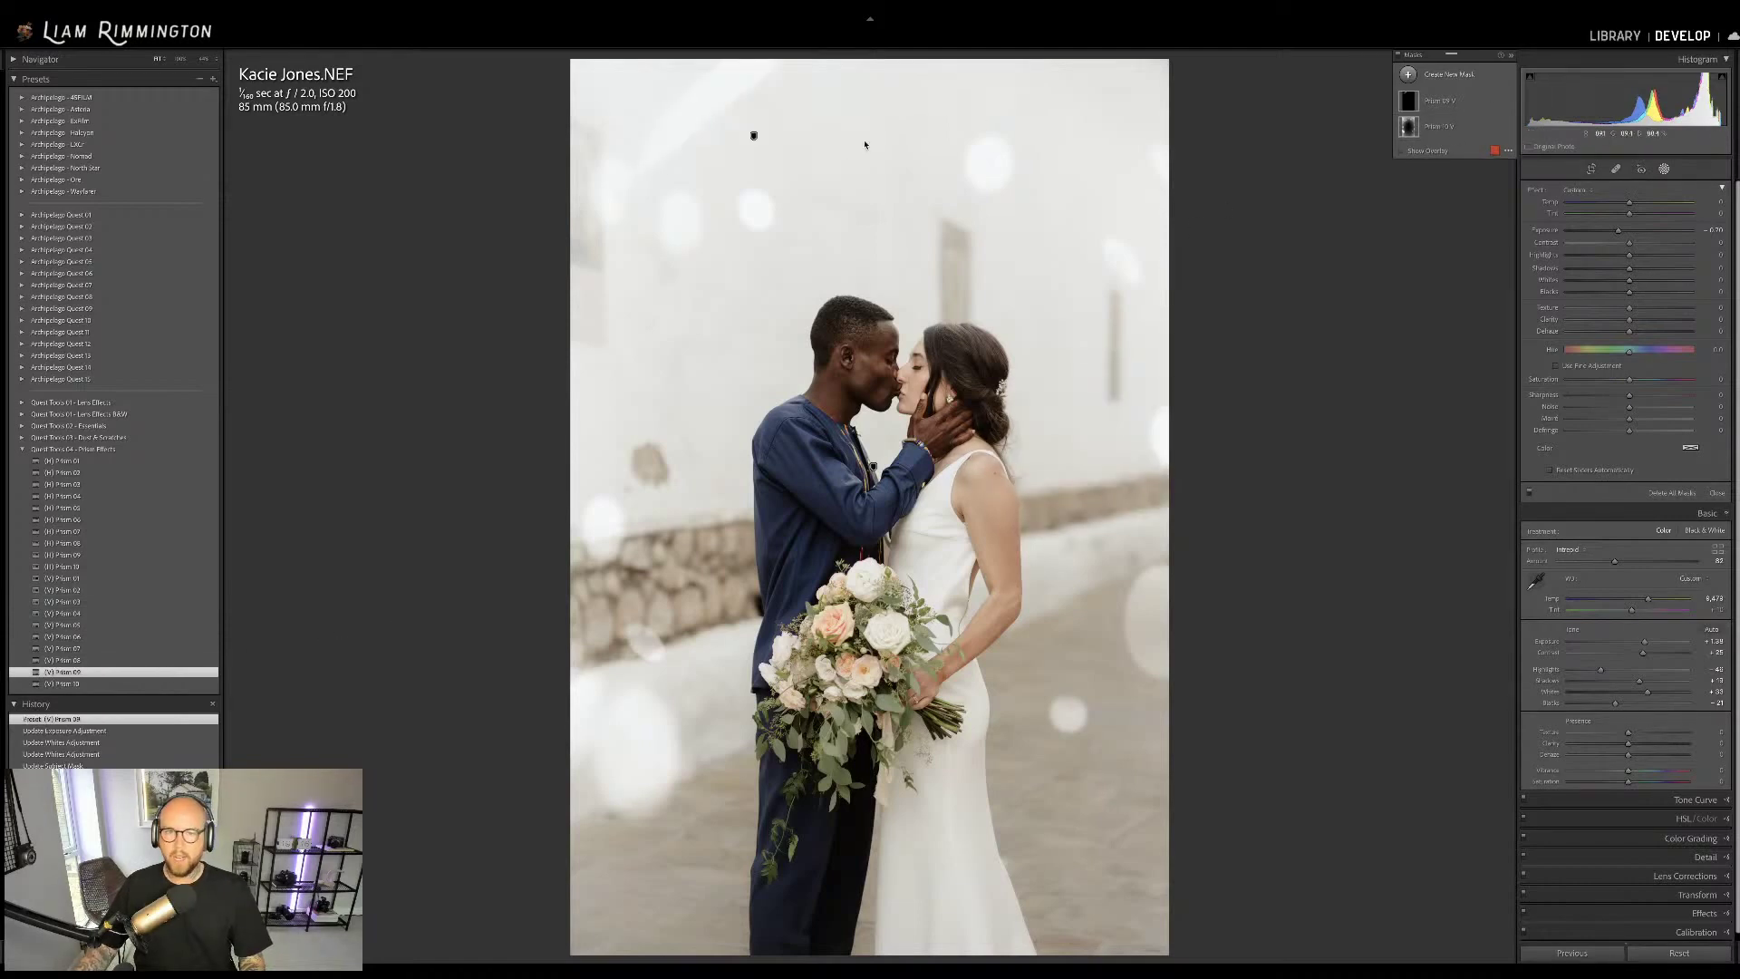
left_click(756, 137)
left_click_drag(756, 137, 1233, 949)
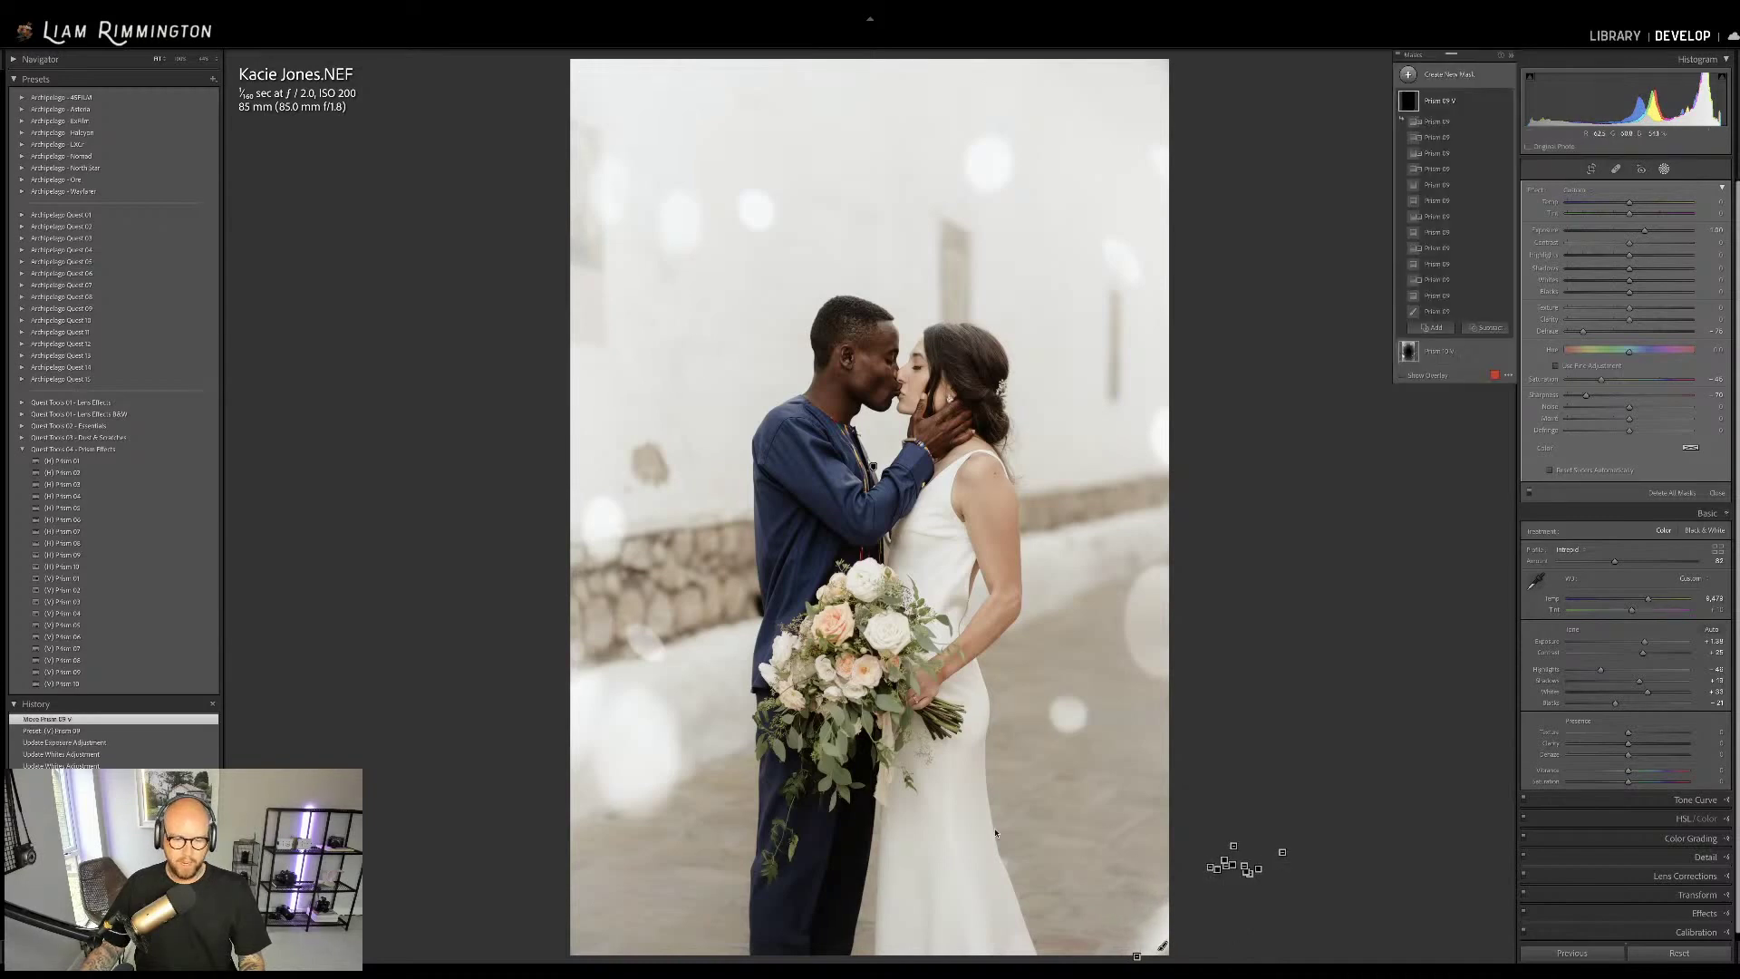
key("shift+w")
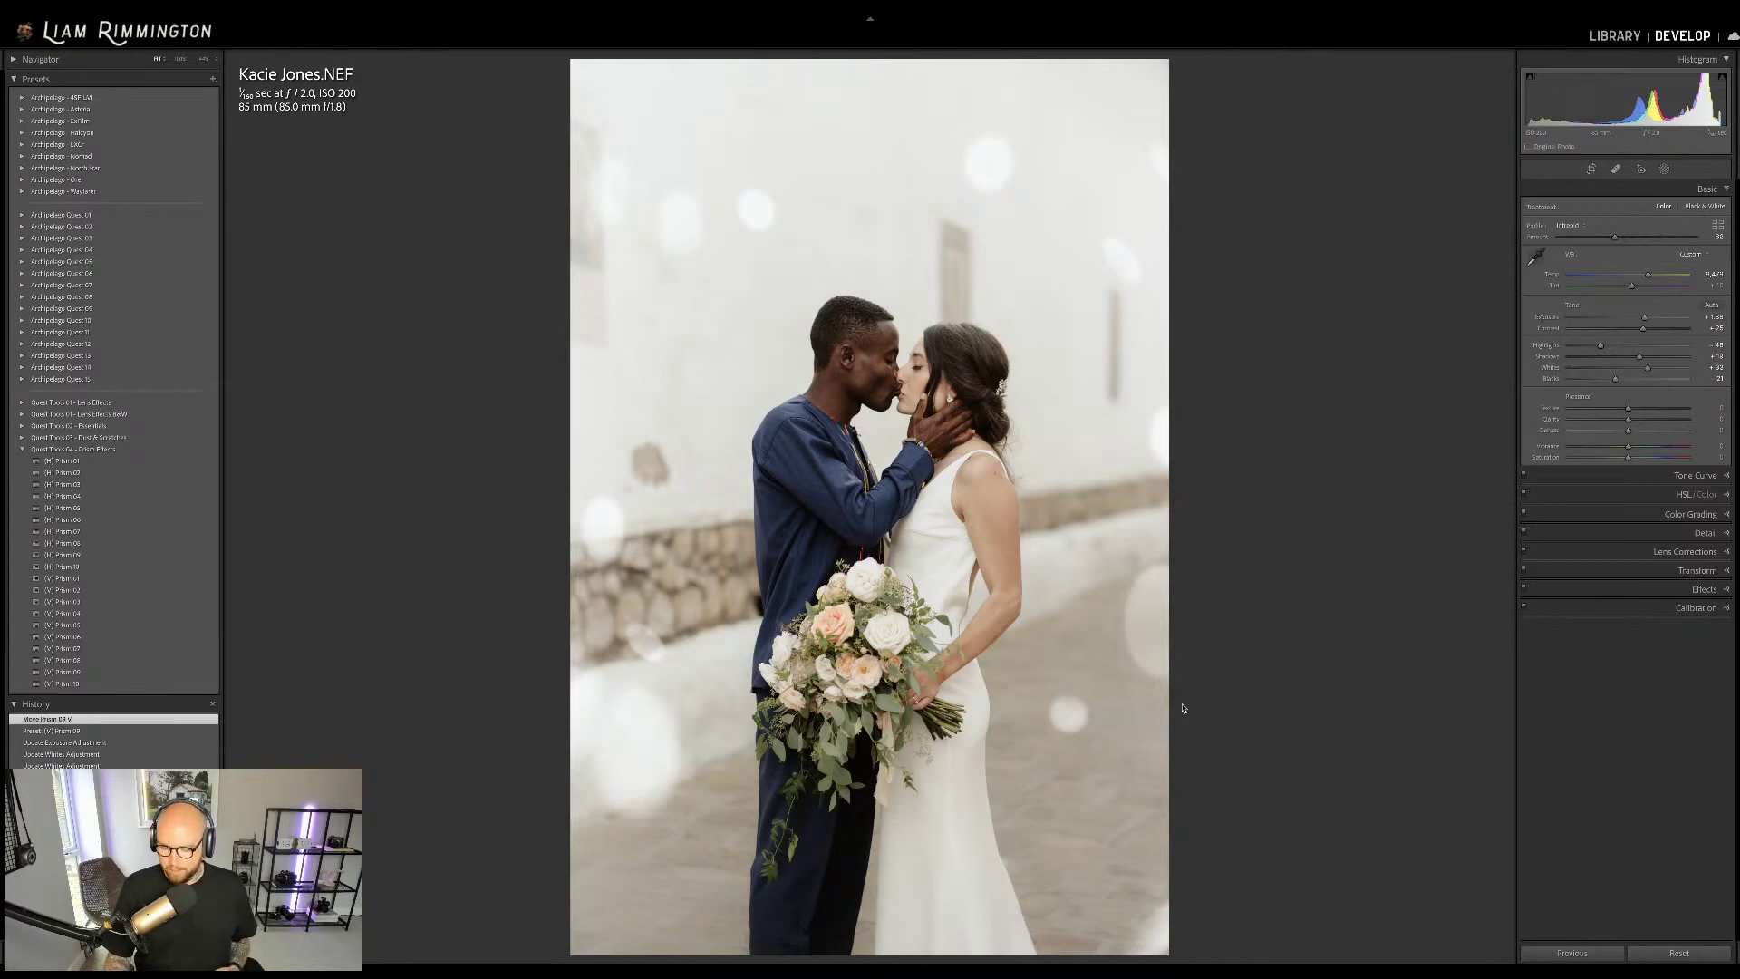
Compare the wedding photo before and after the edits, both full size and side by side
key("backslash")
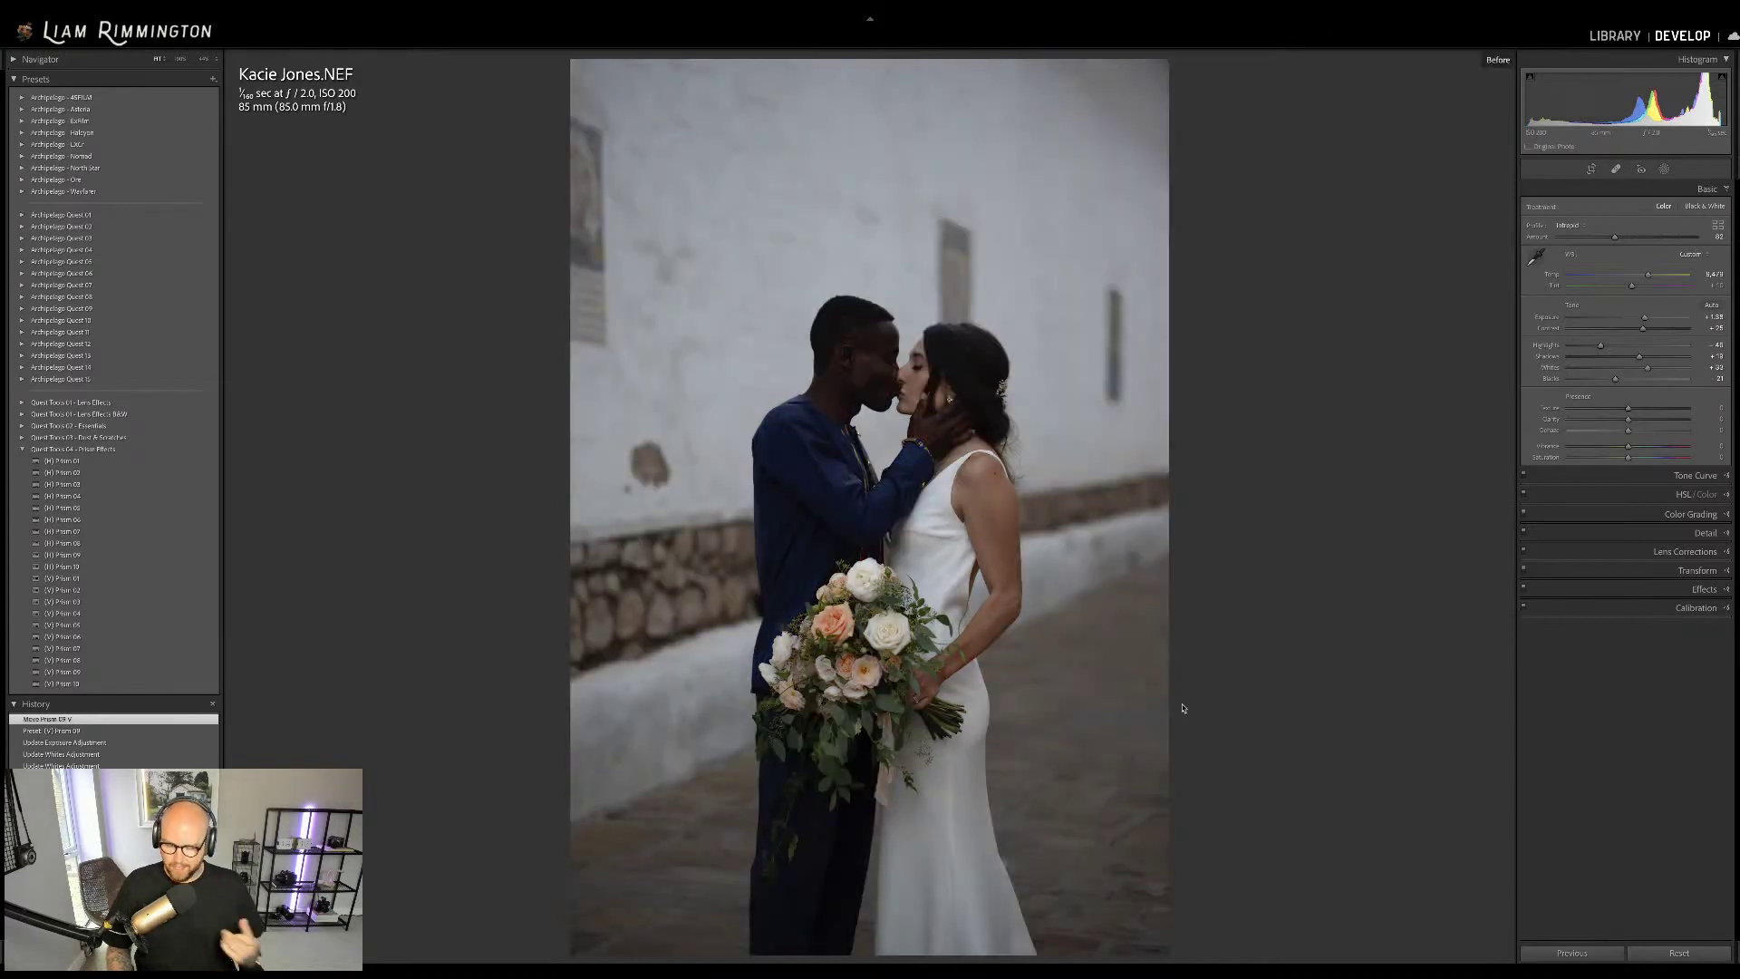
key("backslash")
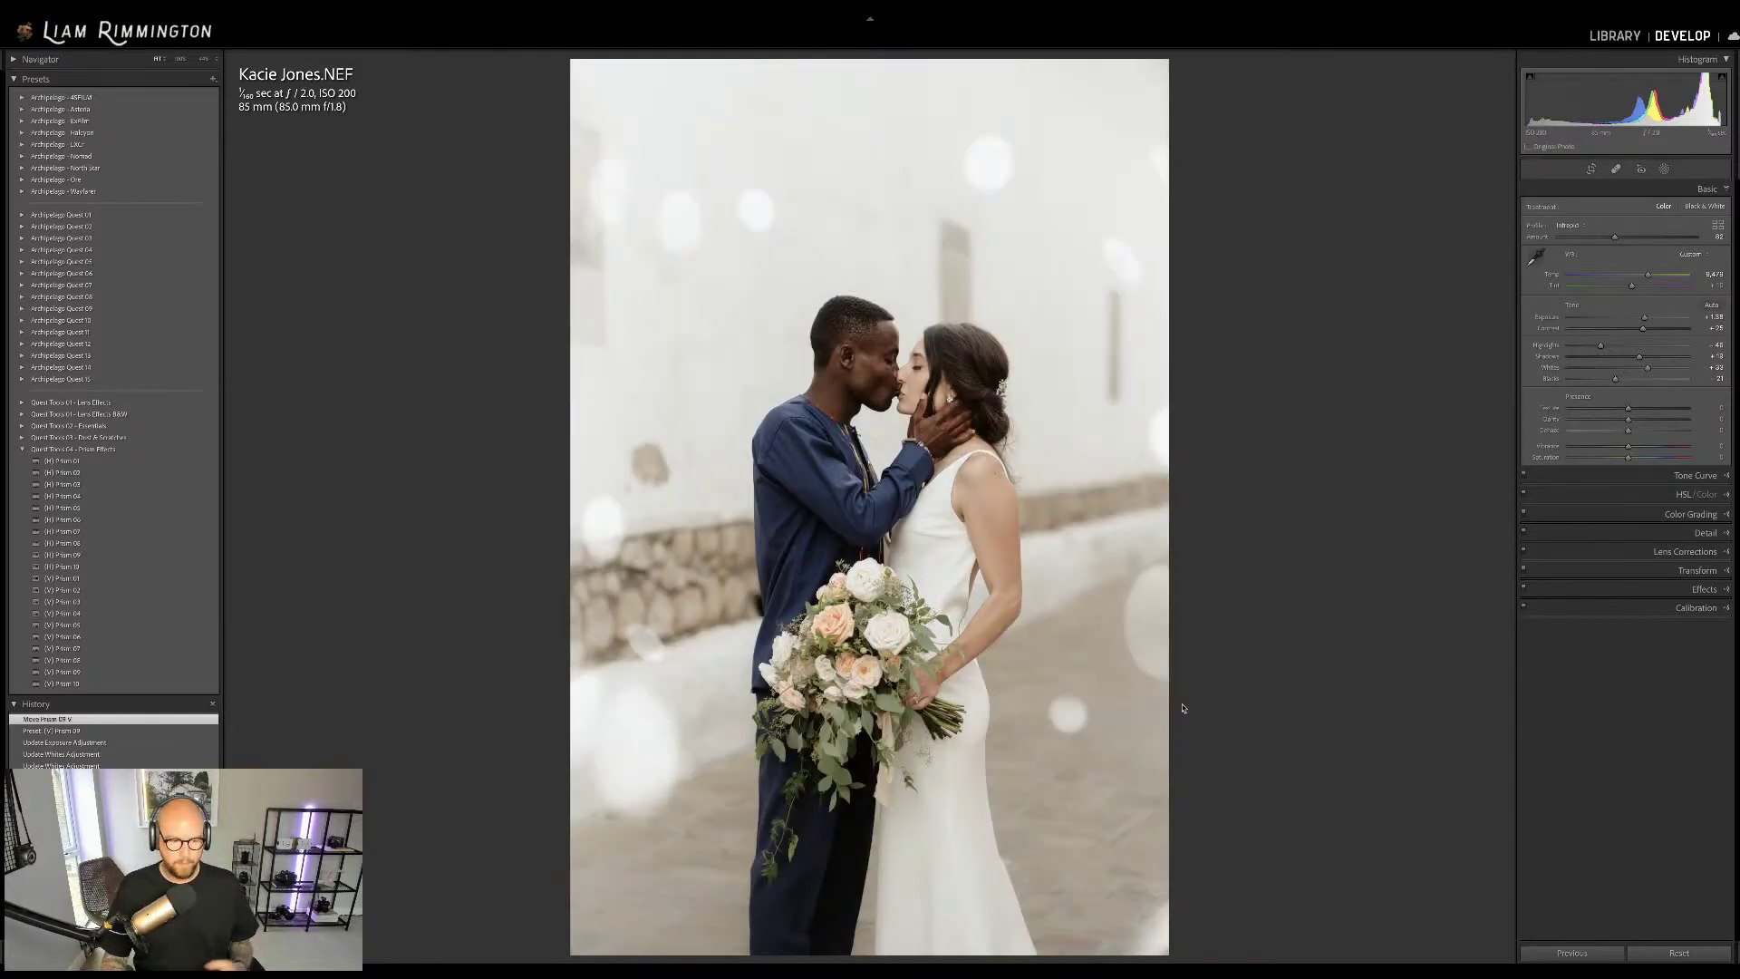
key("backslash")
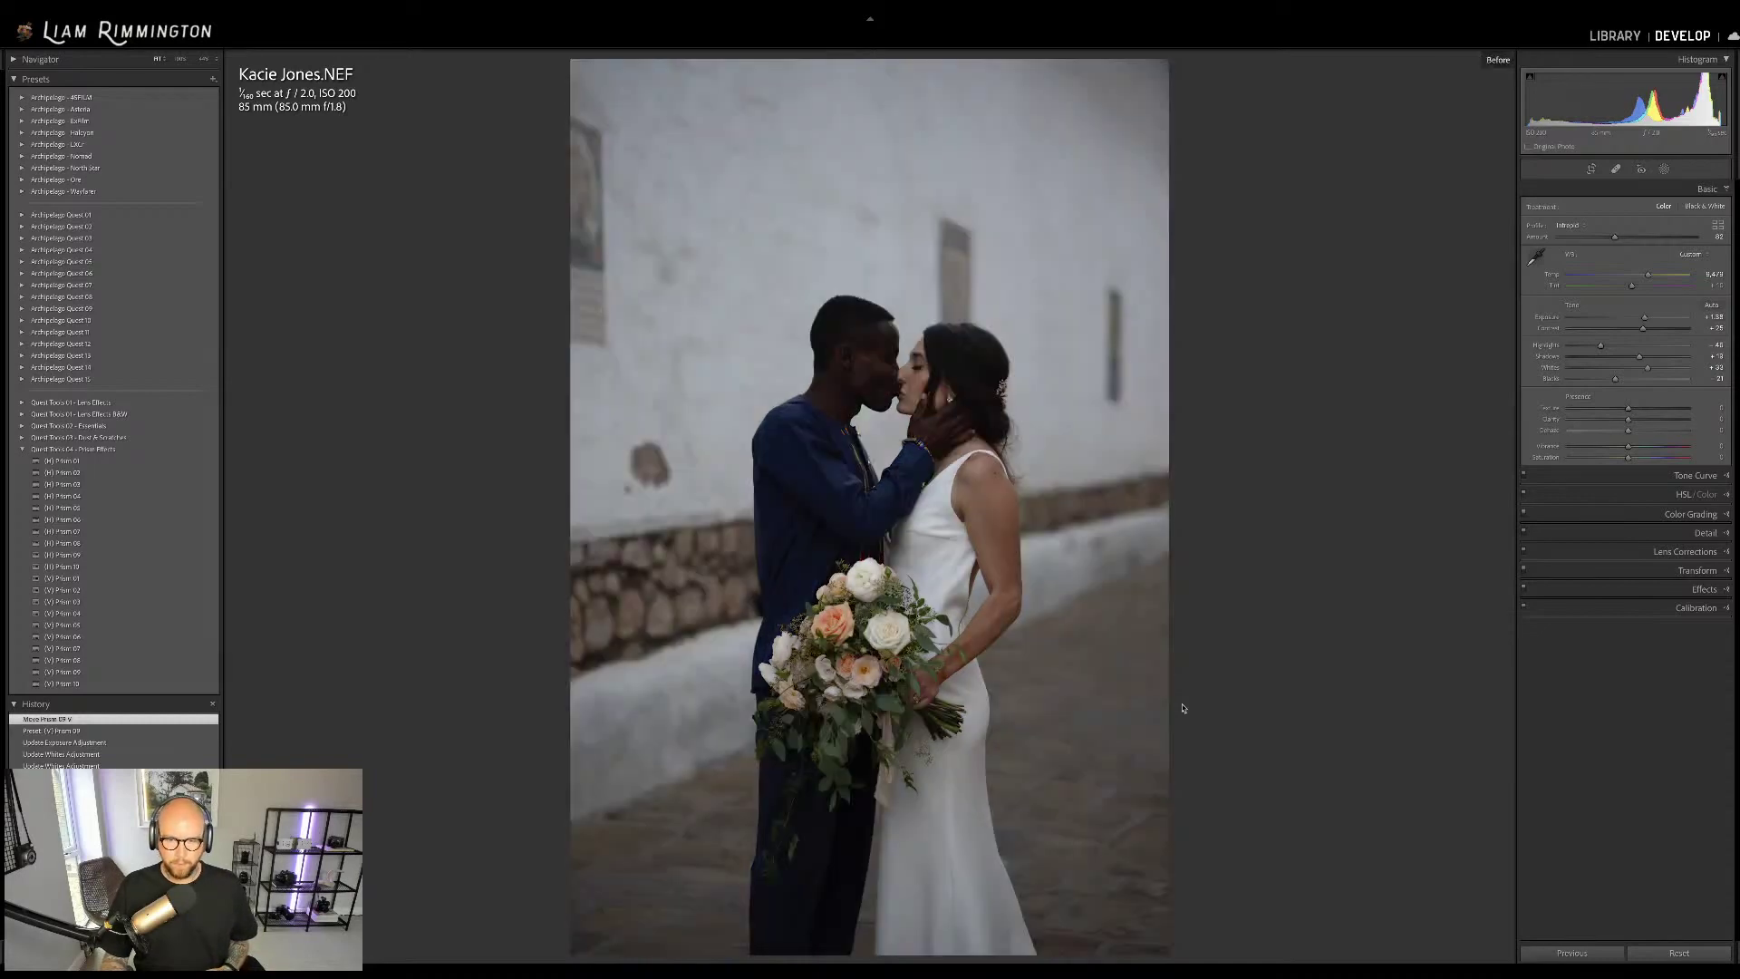
key("backslash")
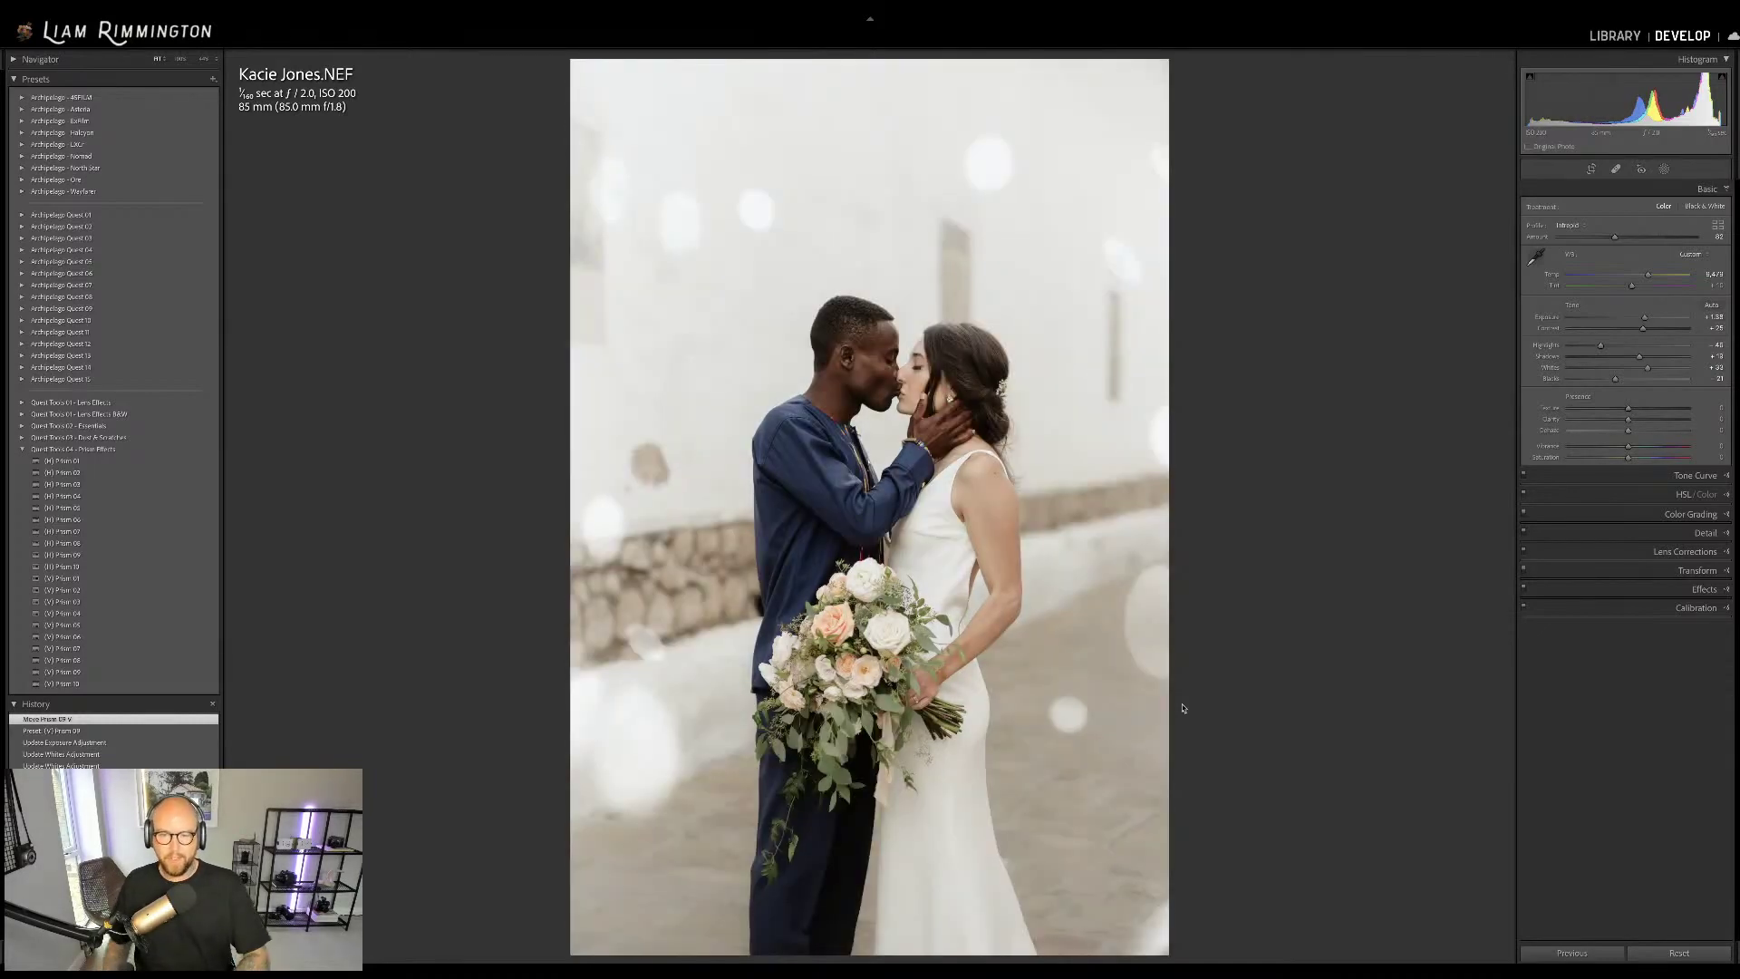
key("y")
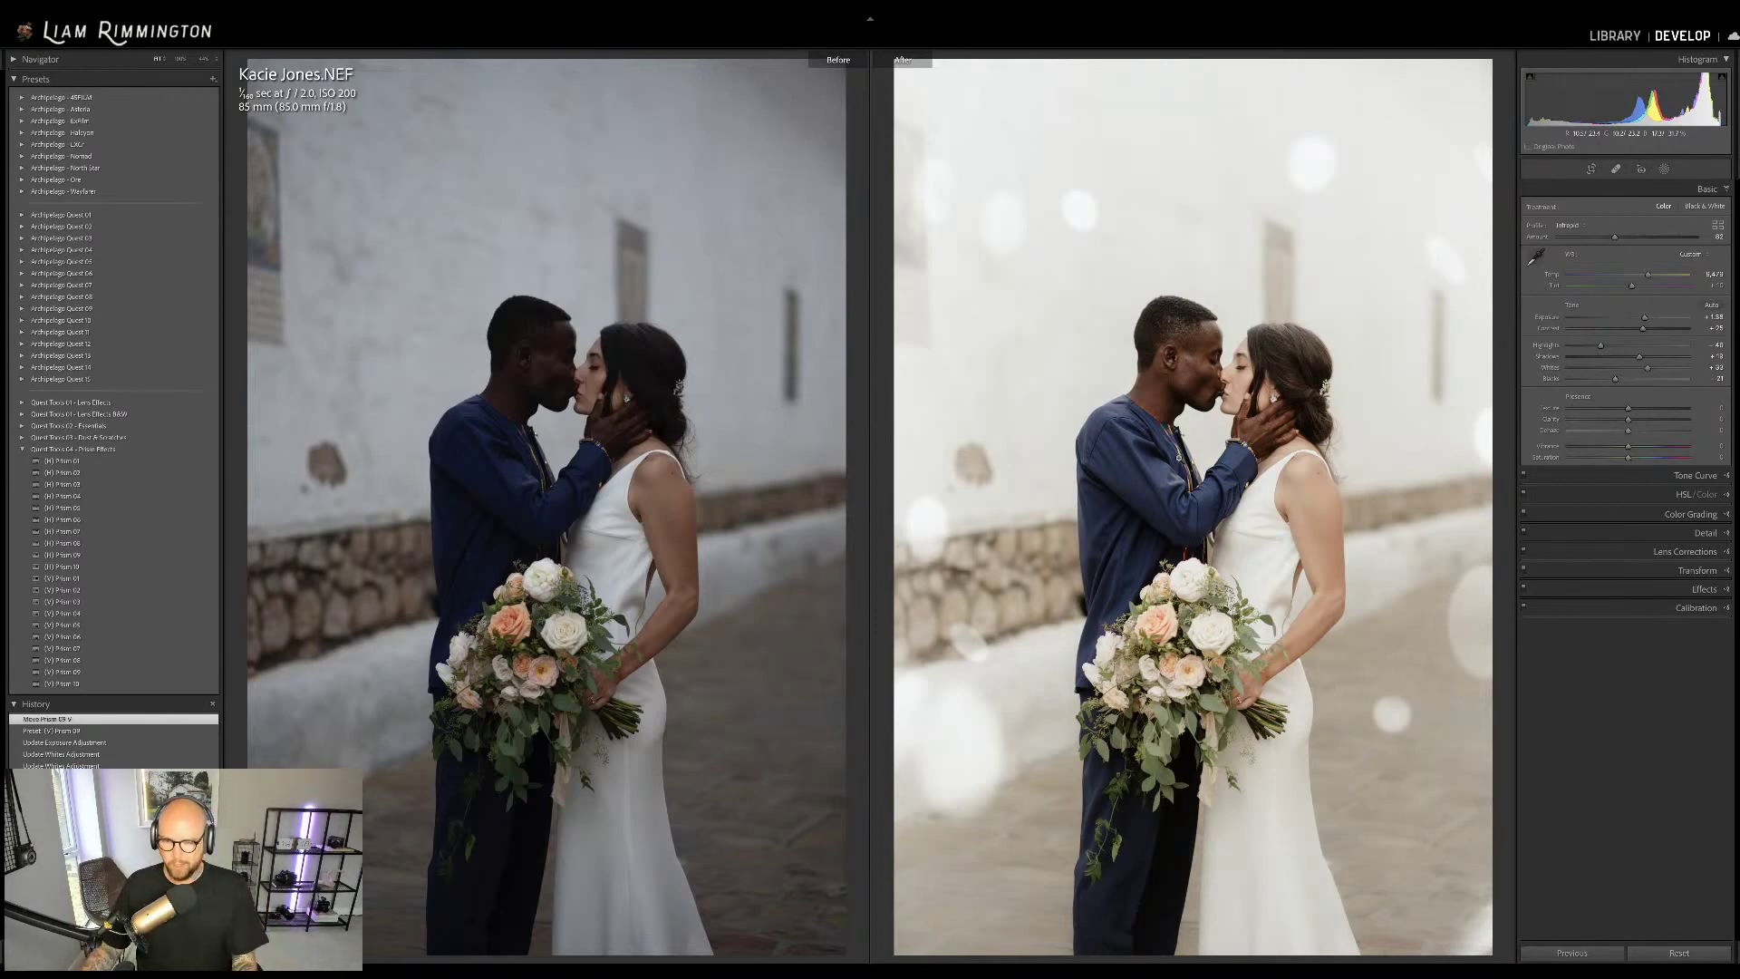
key("y")
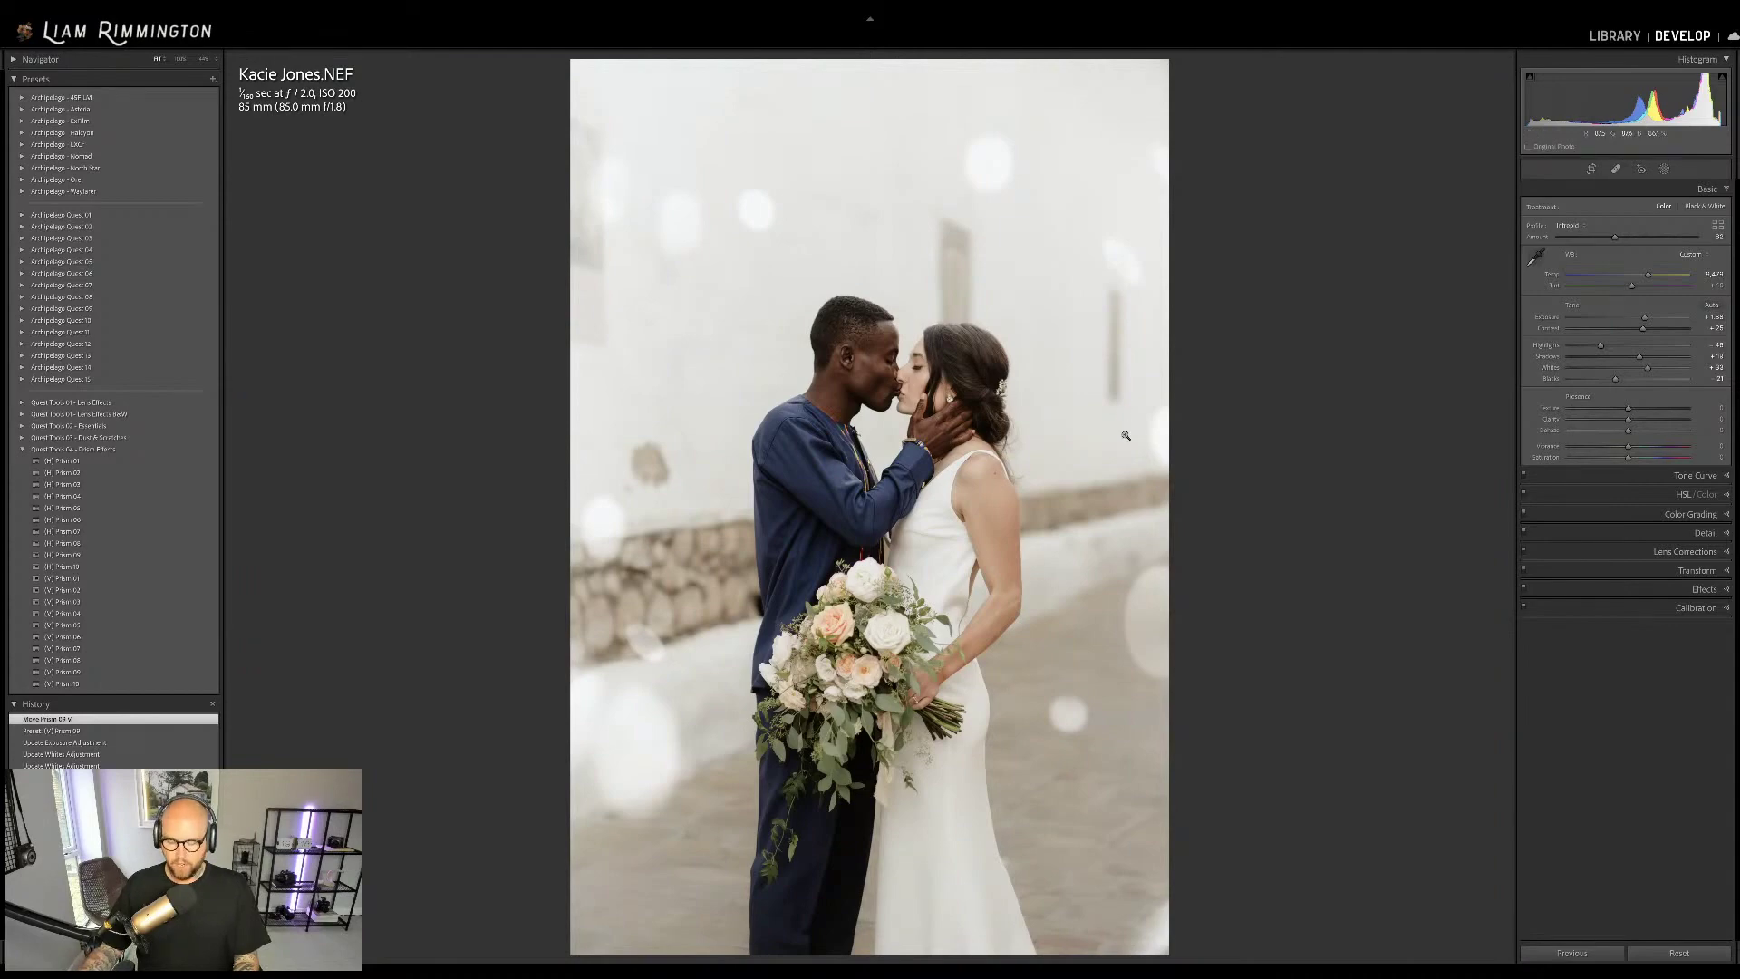
Move on to the next photo, the backlit portrait of the woman with gold earrings
key("Right")
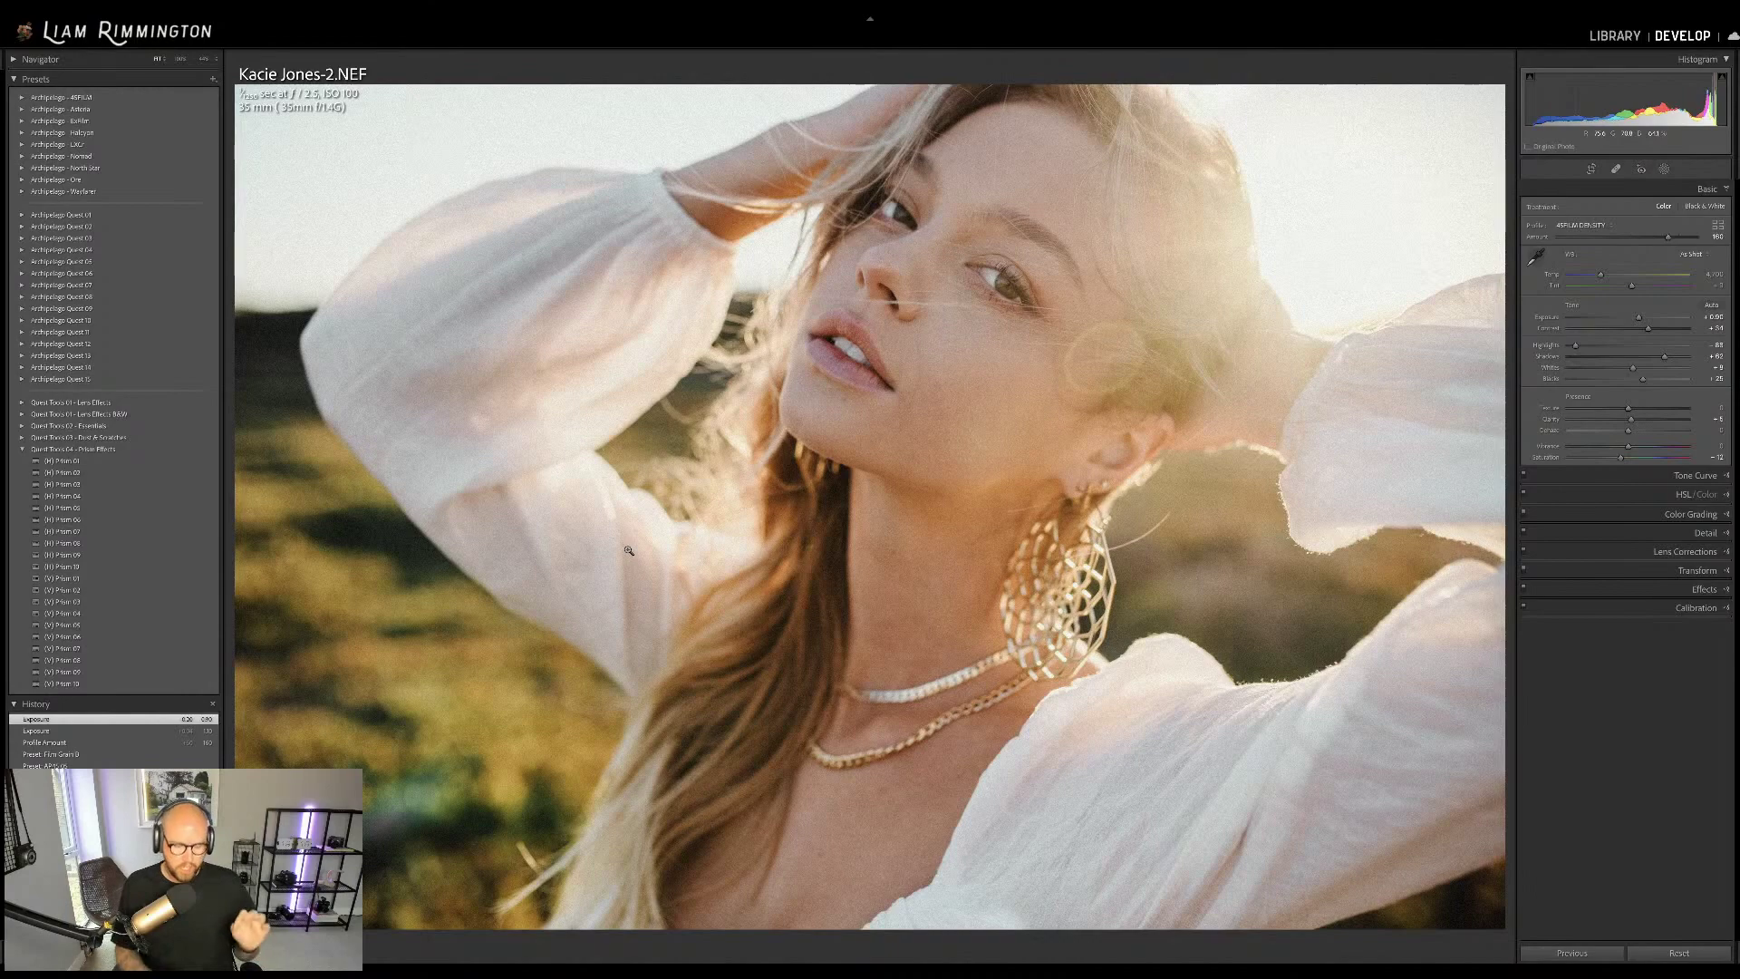
Crop the portrait to its upper-left area around the raised sleeve and part of the face
key("r")
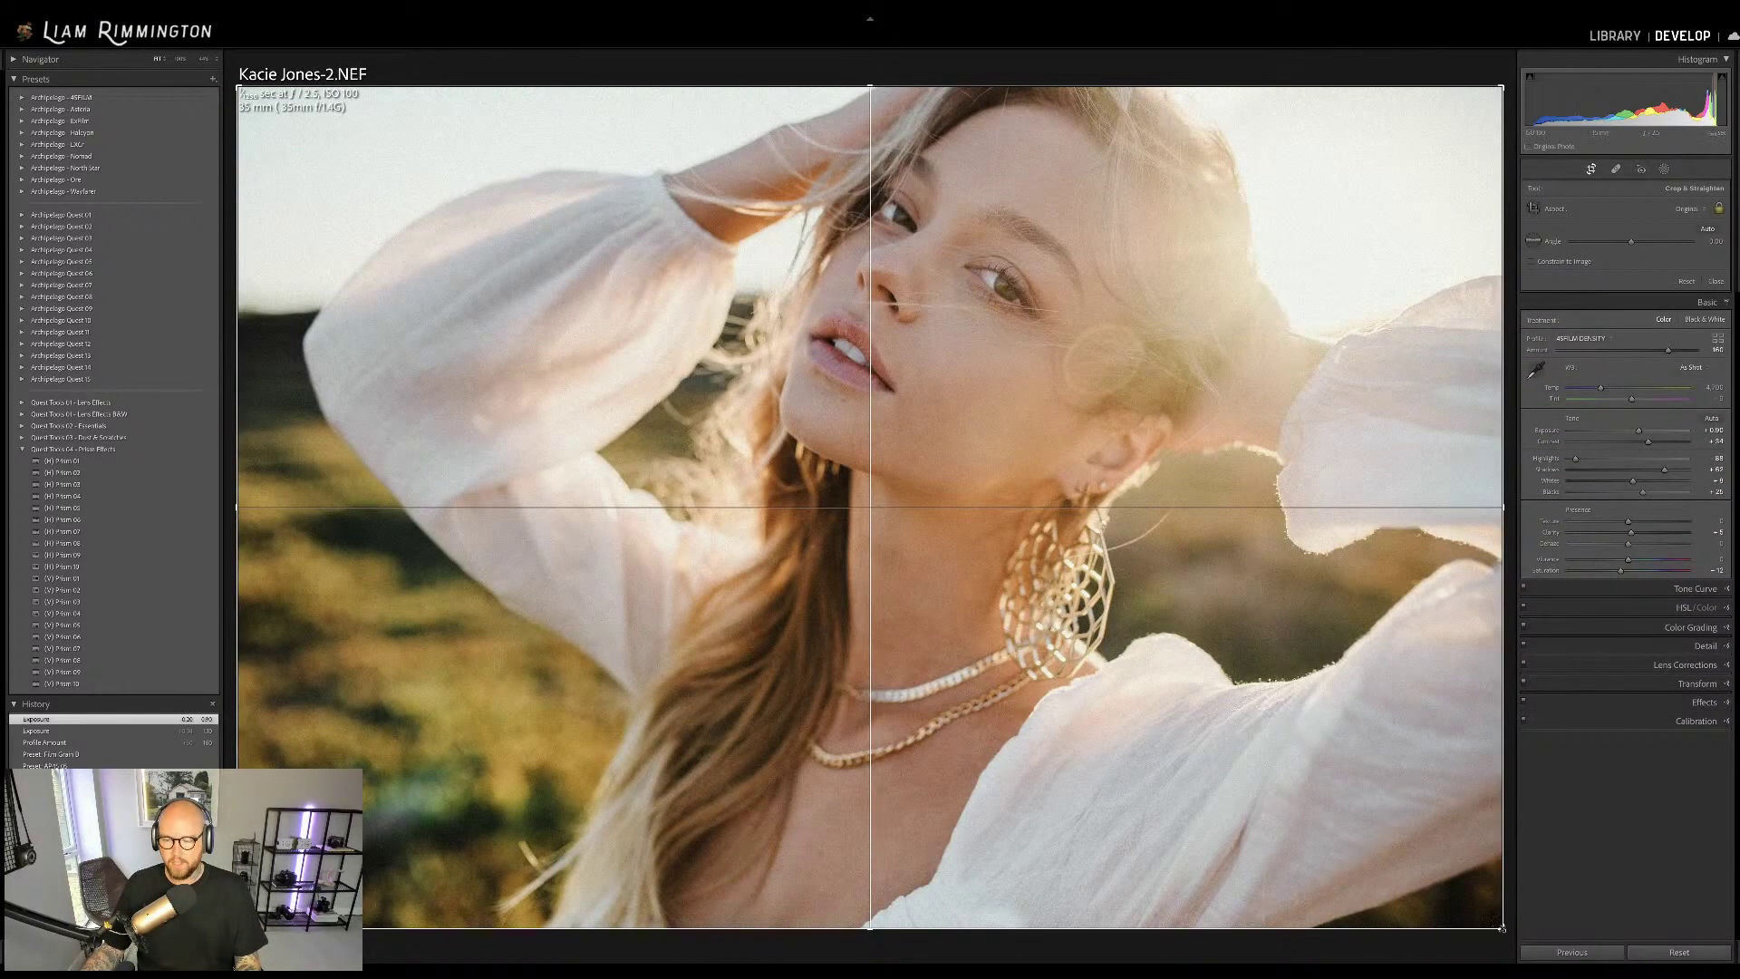
left_click_drag(1502, 927, 989, 587)
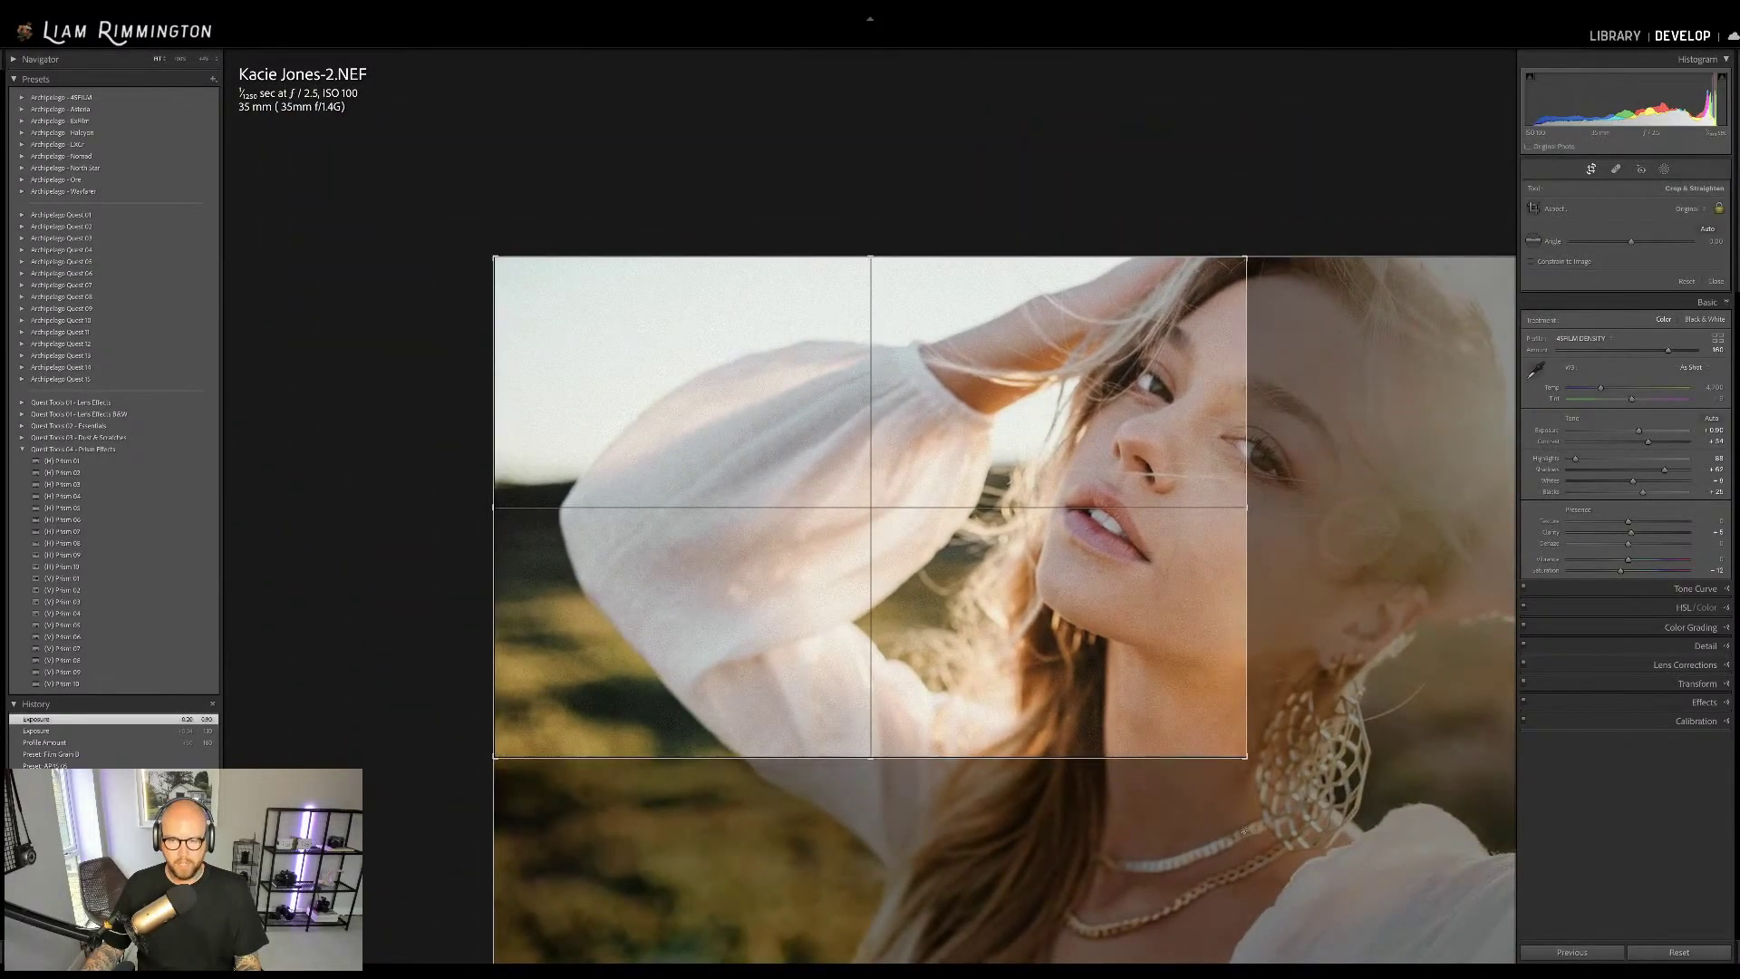
key("Return")
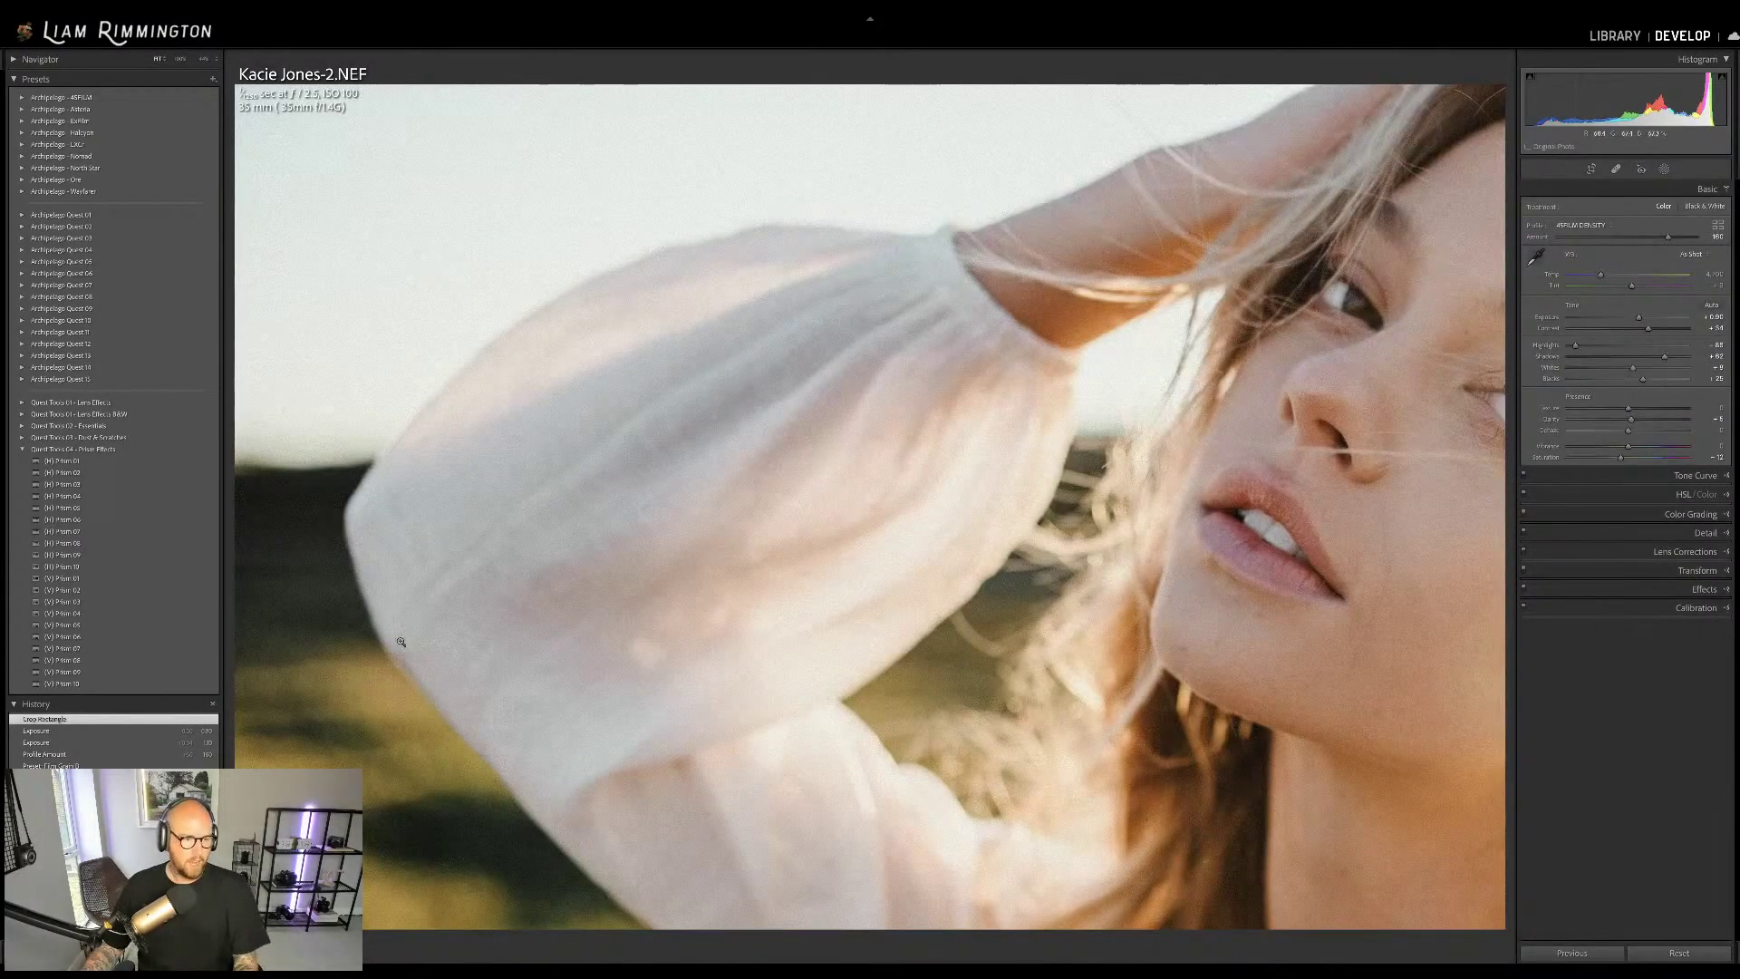
Apply the (H) Prism 09 preset to the cropped portrait, and reset the crop to the full frame
left_click(191, 555)
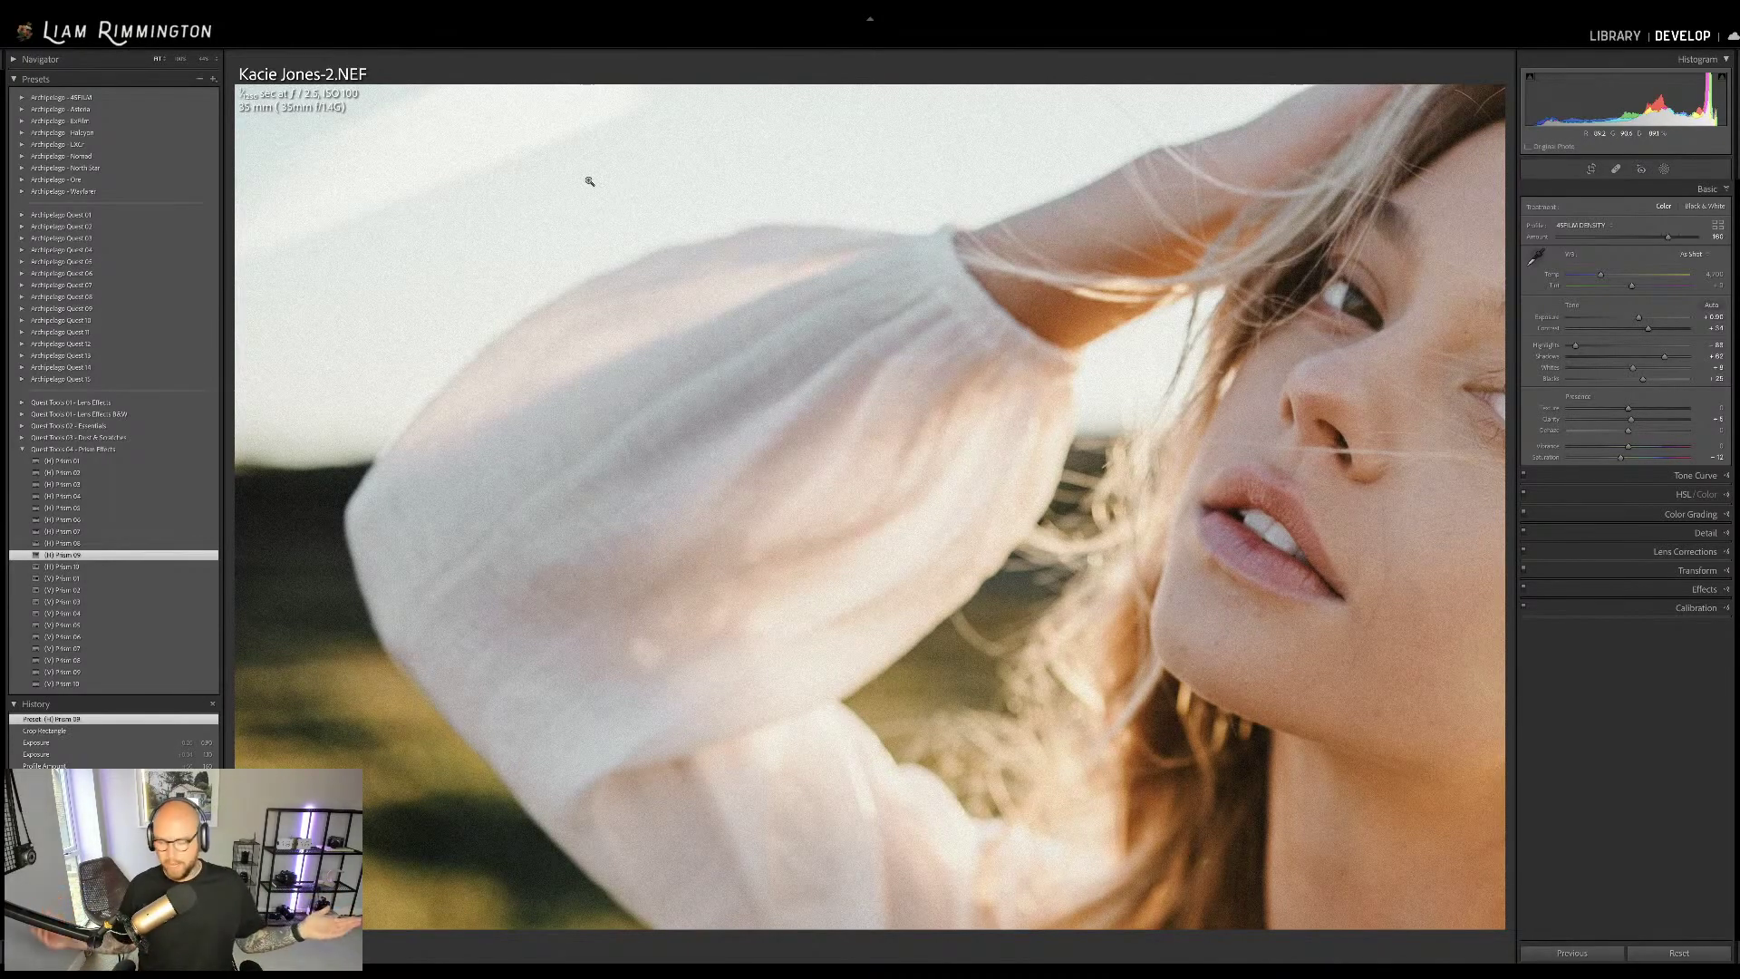
key("r")
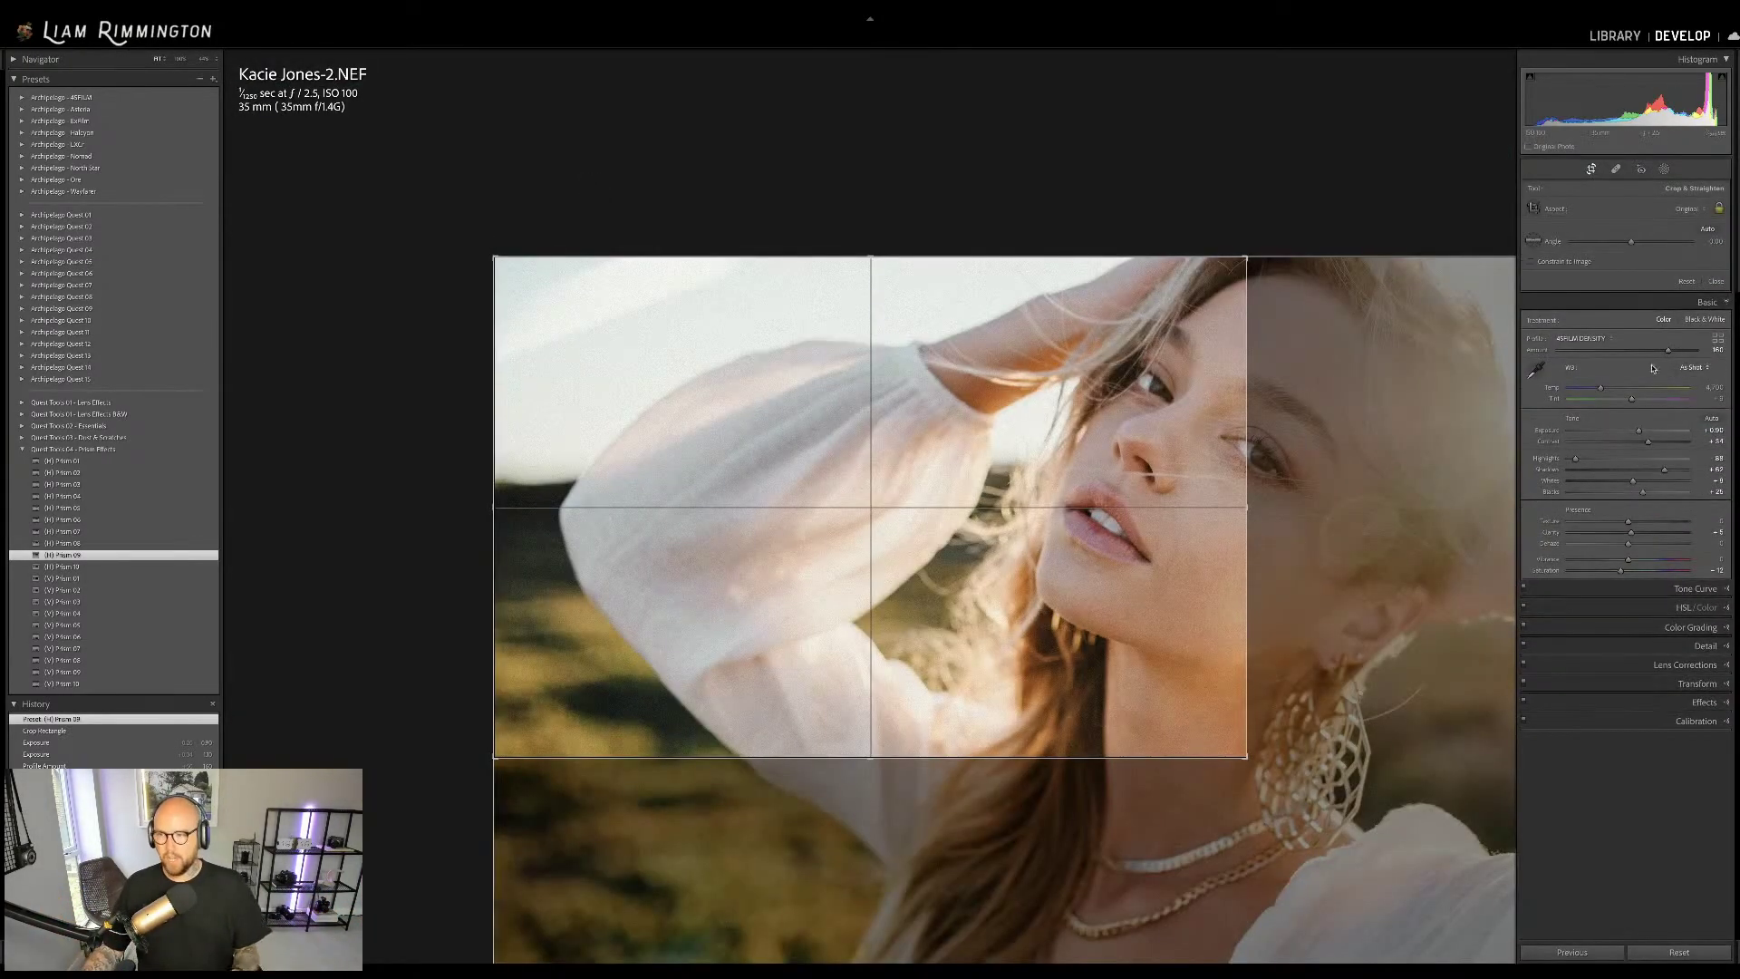
left_click(1687, 282)
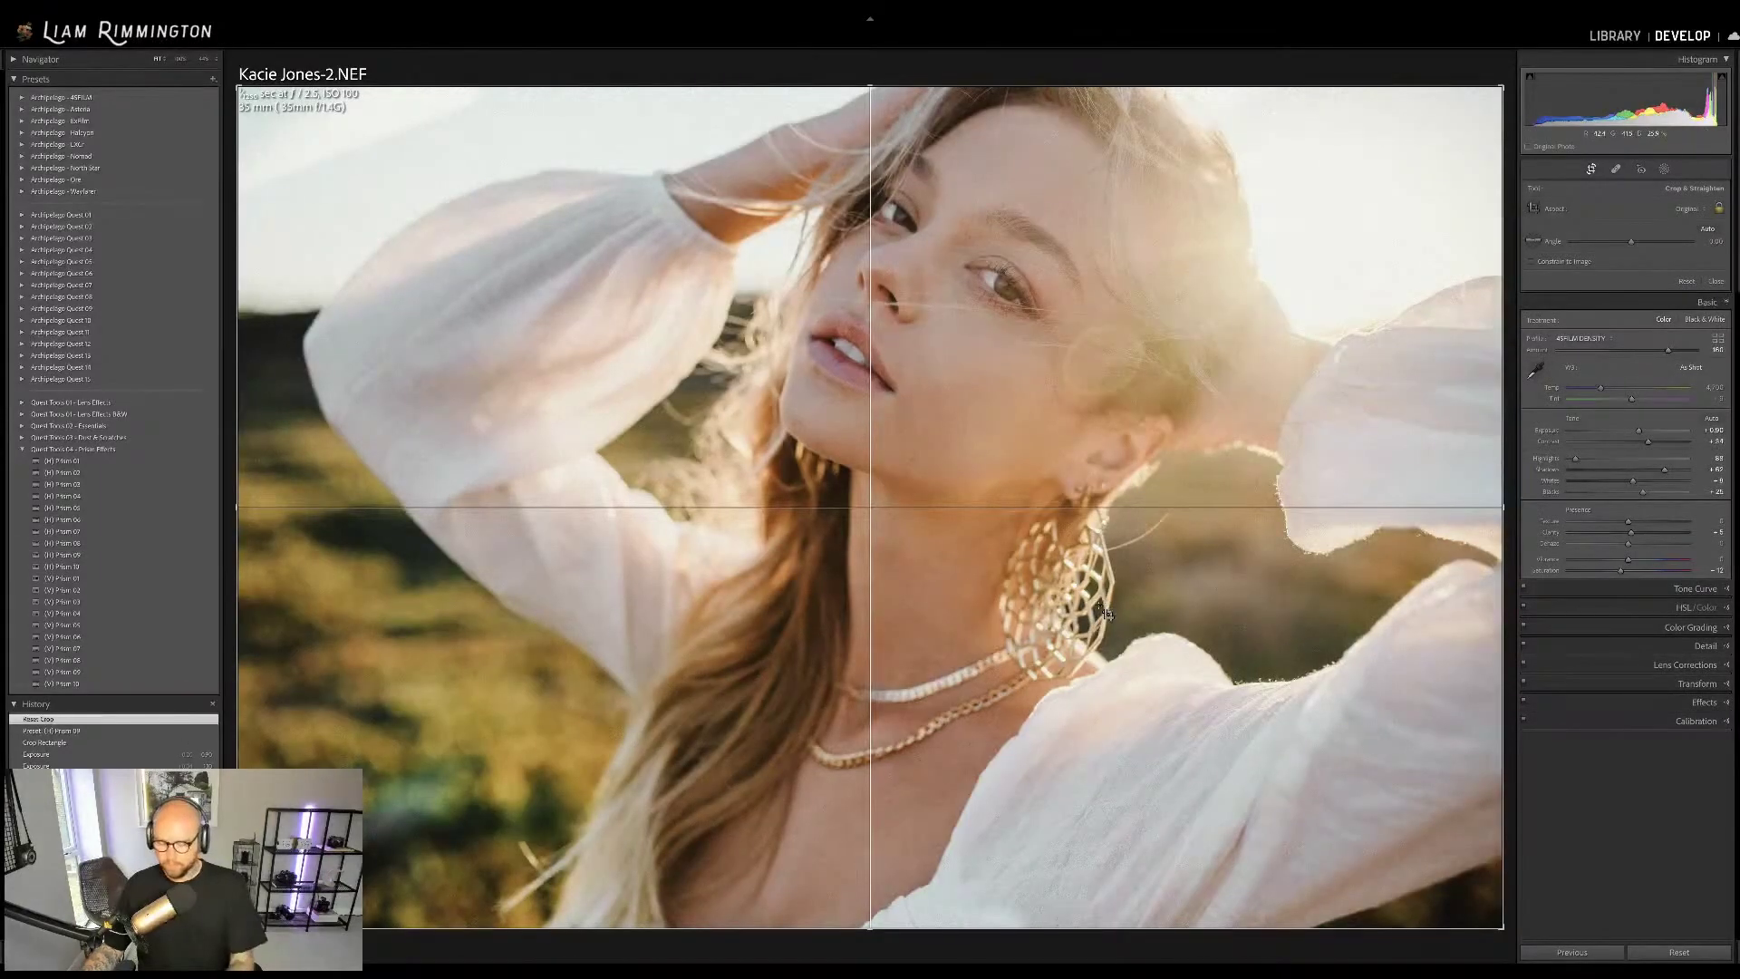
key("r")
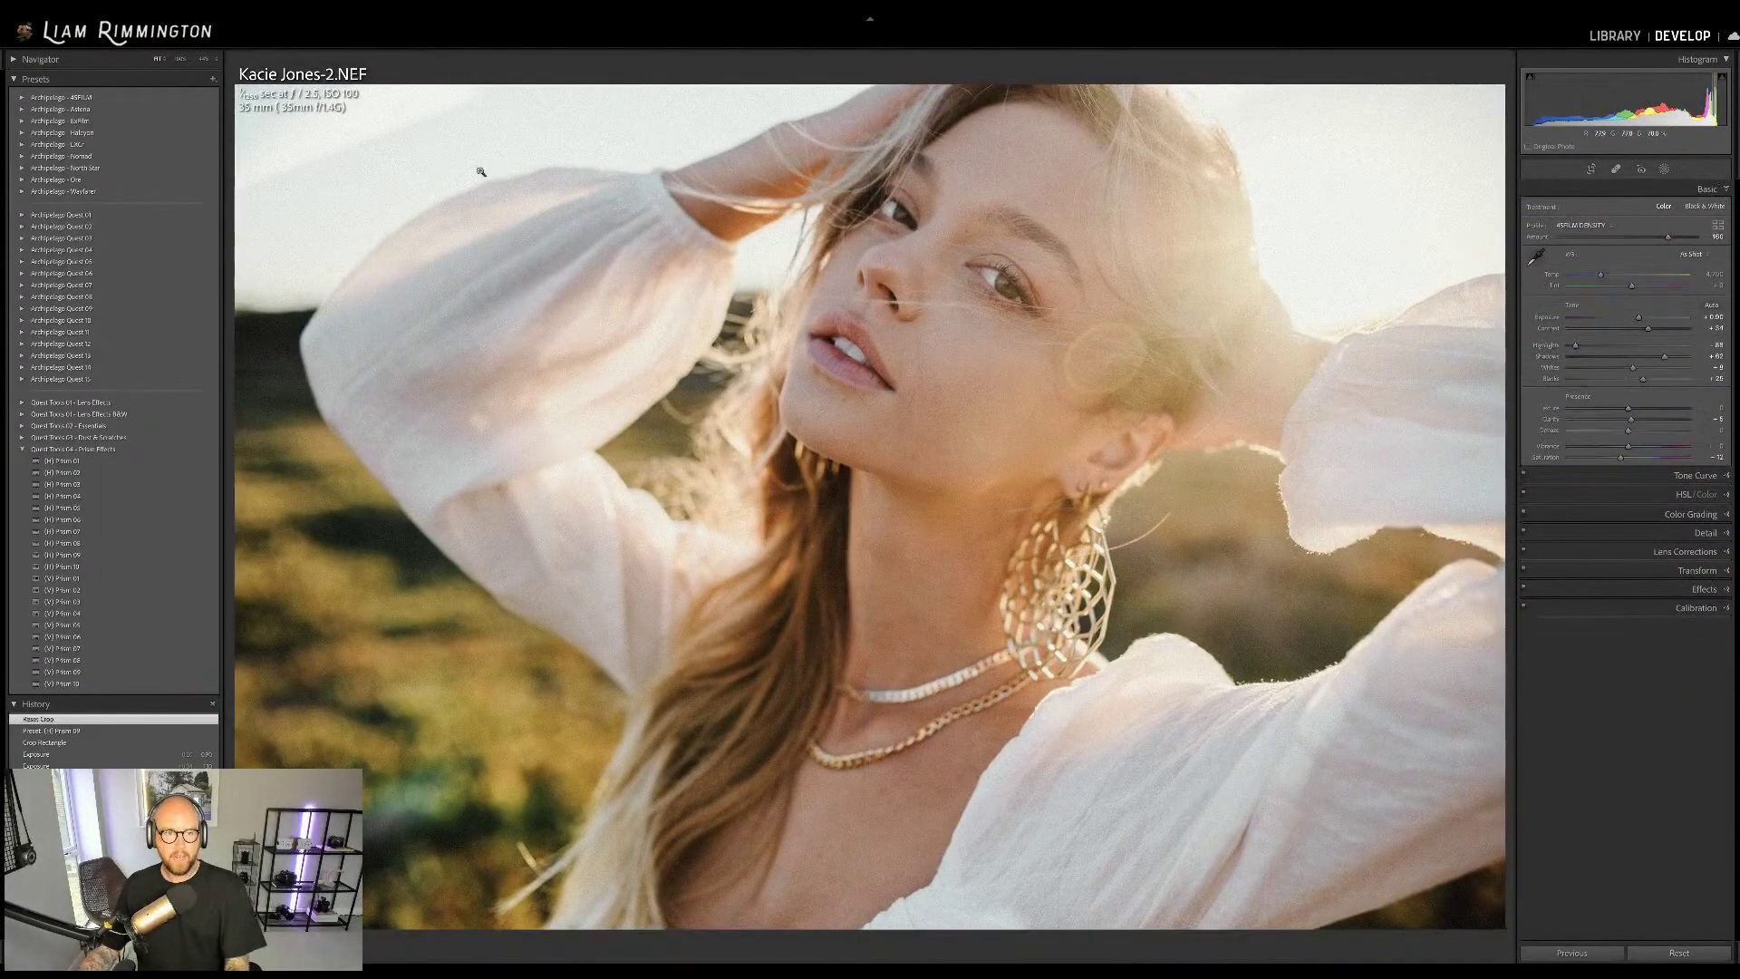
Open masking and move the Prism 09 mask from the sky to the dark background, then up onto the woman's sleeve
left_click(1666, 171)
mouse_move(409, 145)
left_mouse_down()
mouse_move(529, 207)
mouse_move(796, 403)
mouse_move(639, 508)
mouse_move(650, 539)
mouse_move(1487, 661)
mouse_move(1486, 508)
mouse_move(474, 733)
mouse_move(510, 735)
left_mouse_up()
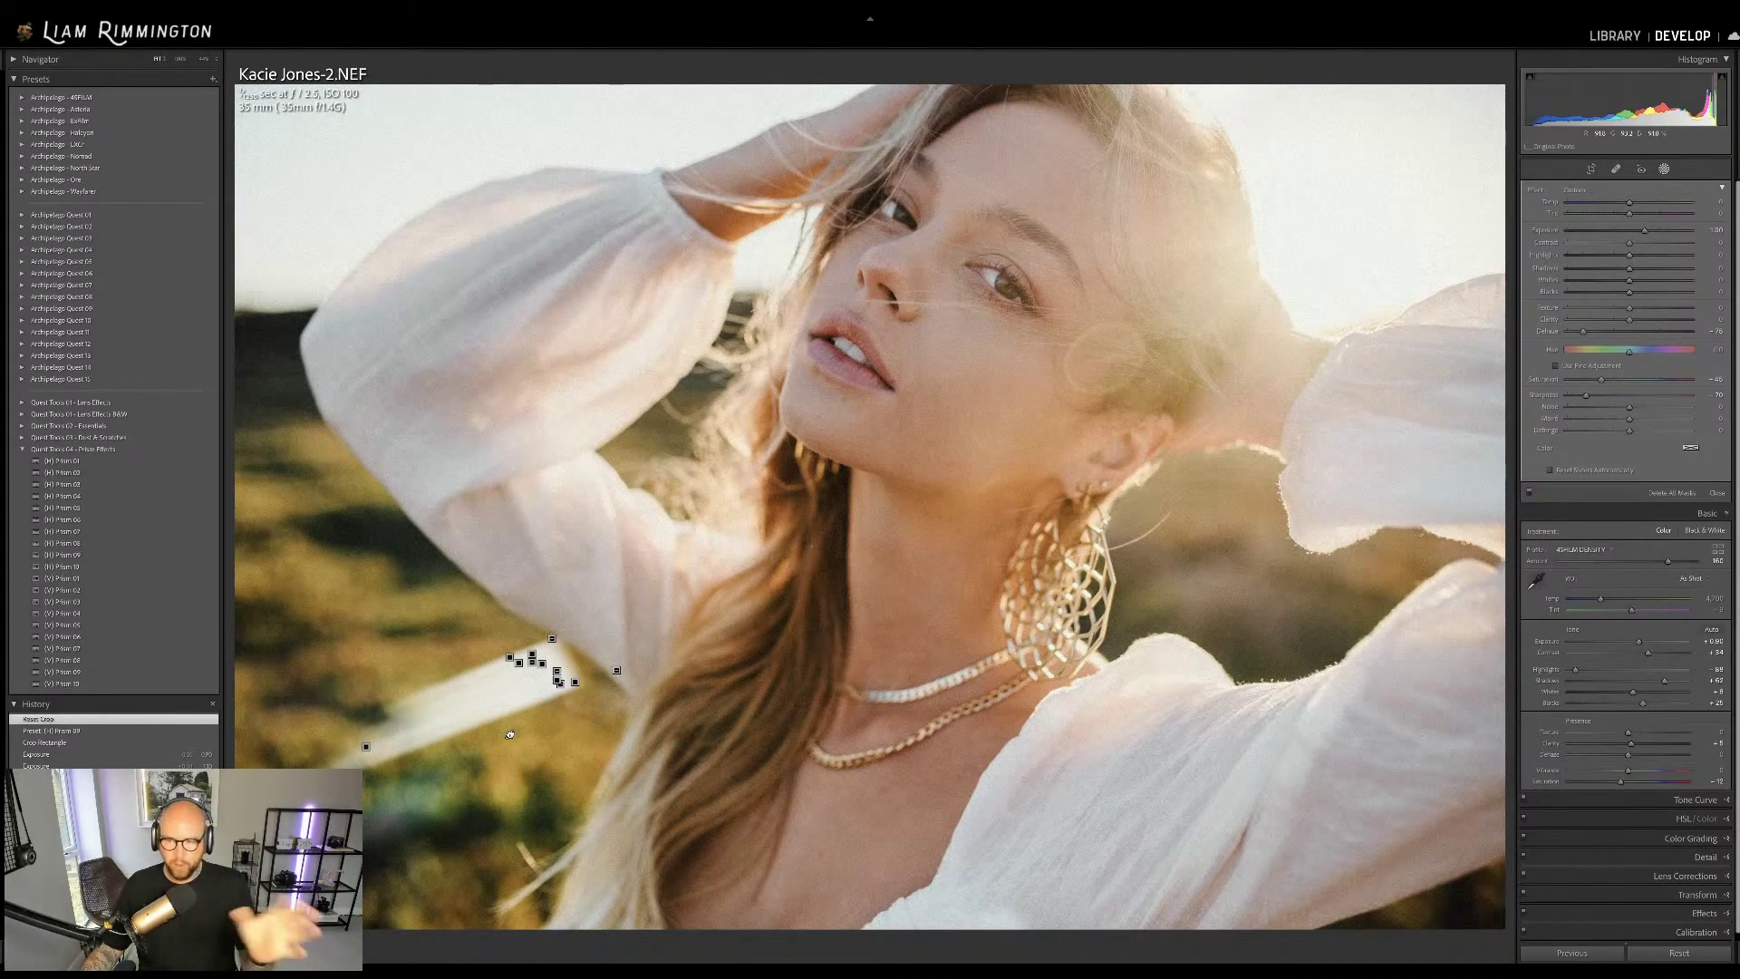
mouse_move(510, 735)
left_mouse_down()
mouse_move(528, 646)
mouse_move(598, 620)
mouse_move(555, 550)
mouse_move(574, 223)
mouse_move(574, 496)
left_mouse_up()
Delete the Prism 09 mask, restore it to inspect its component list, and delete it again
key("Delete")
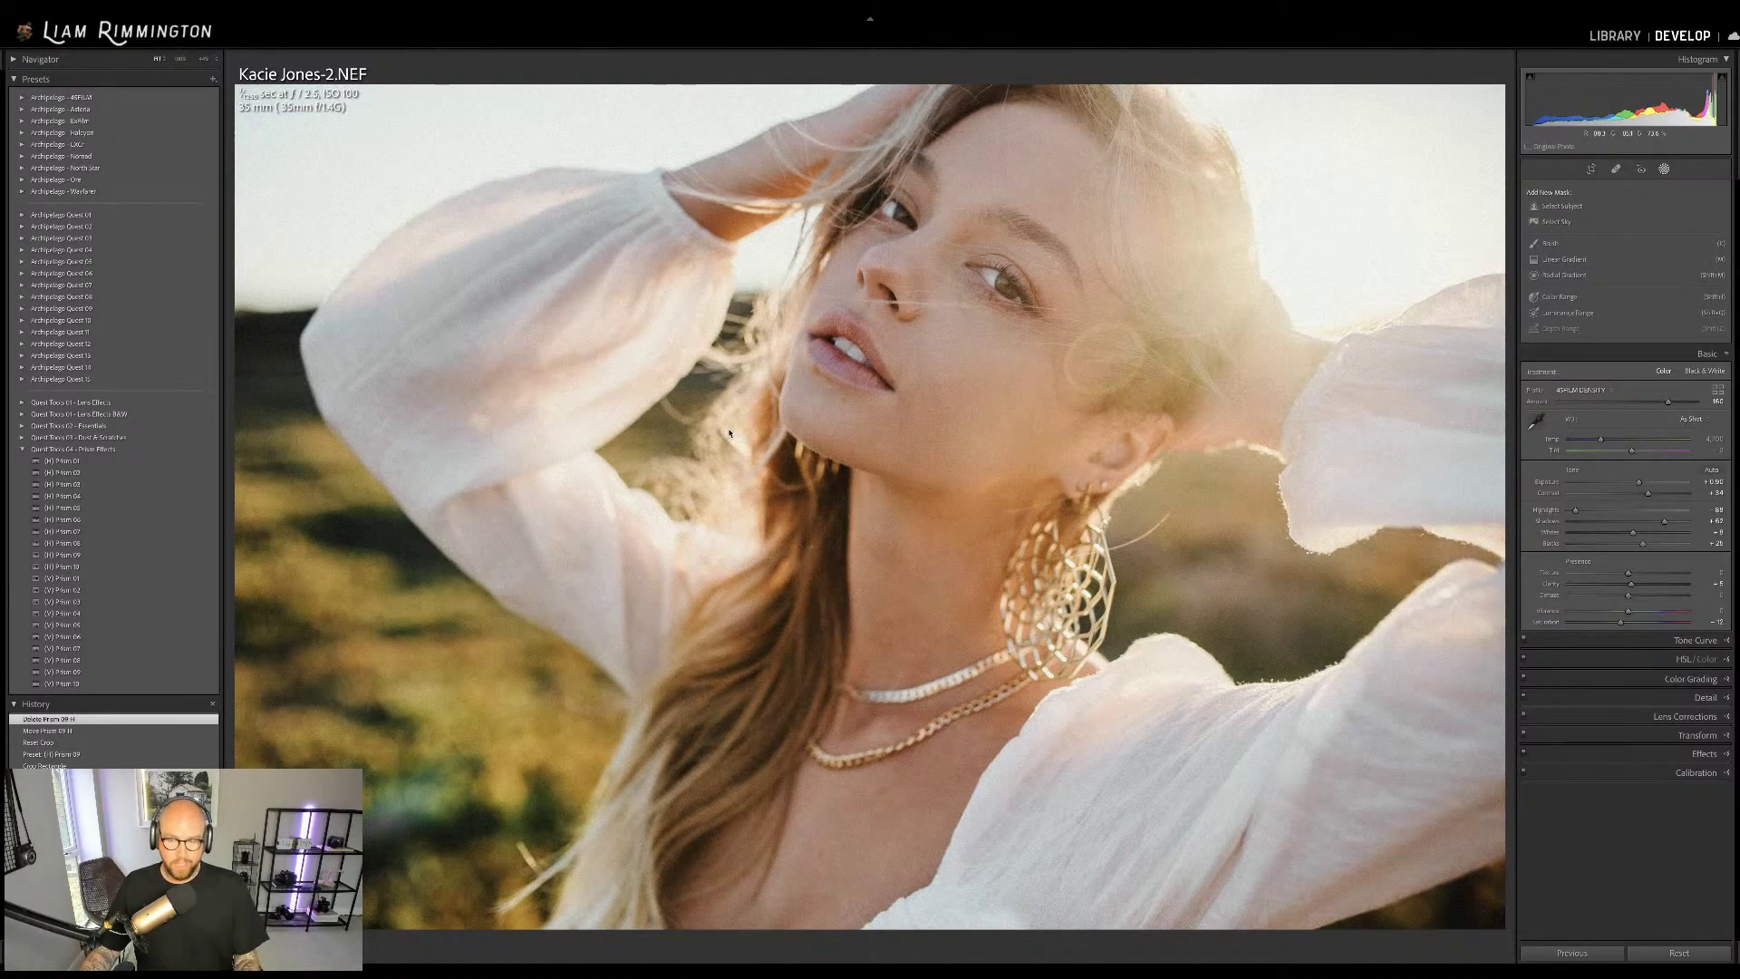
key("ctrl+z")
left_click(1442, 101)
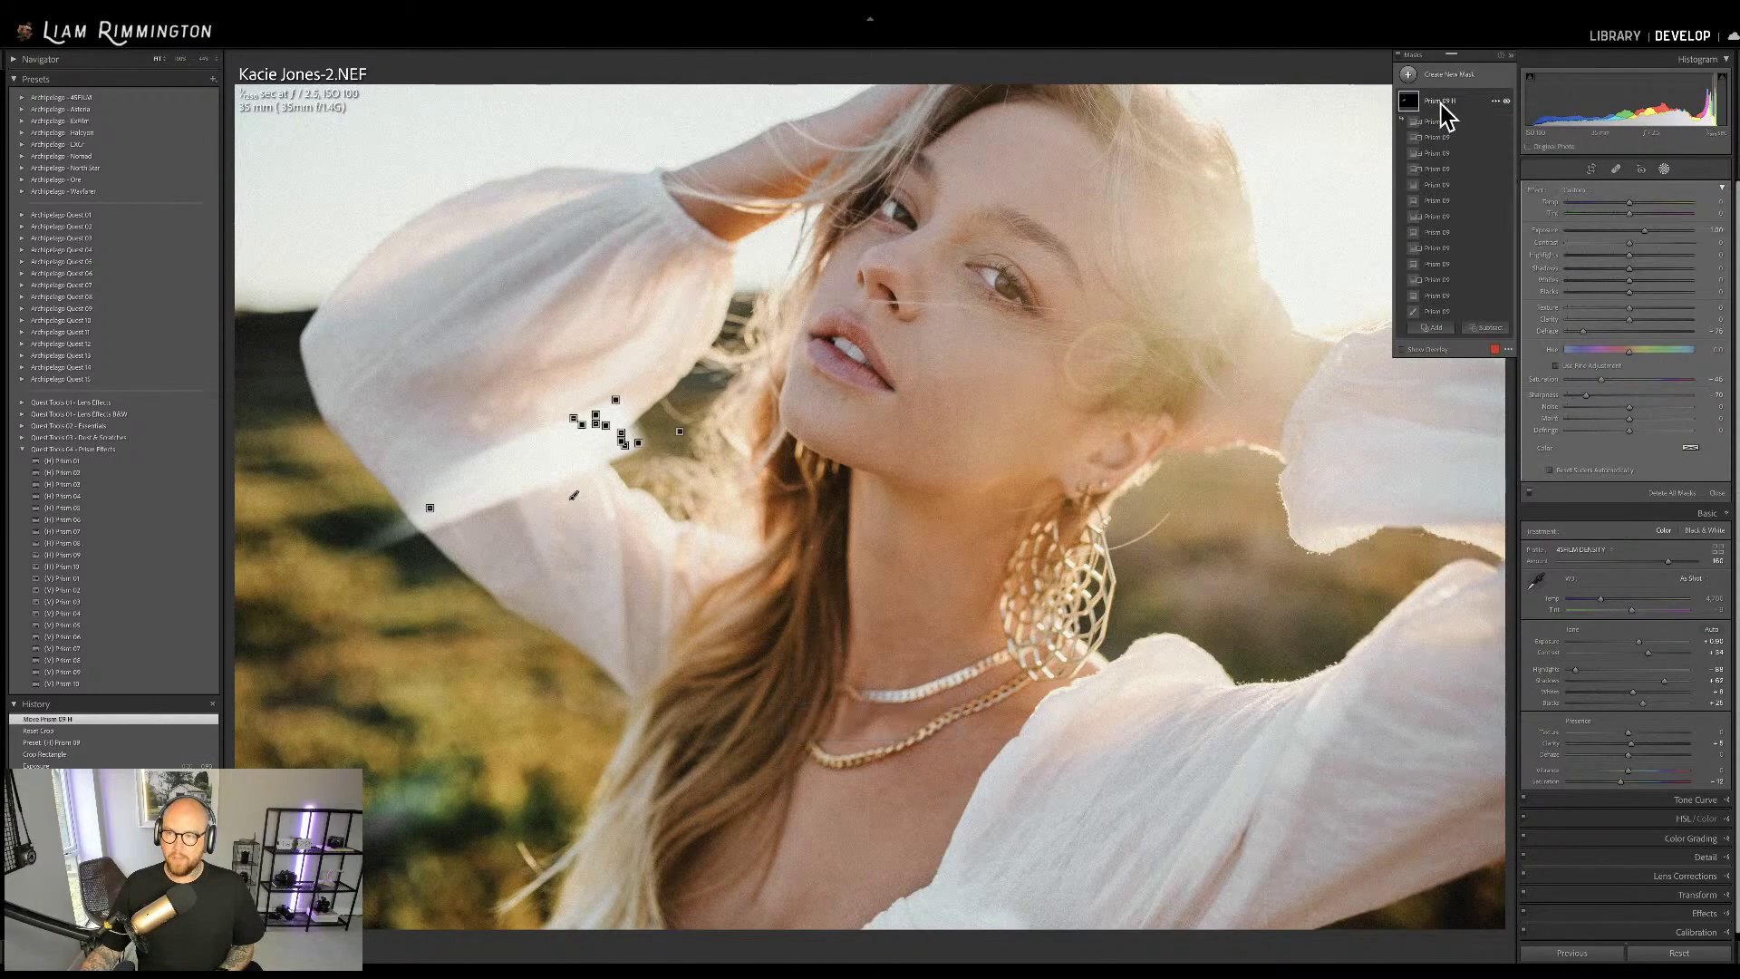
left_click(1466, 102)
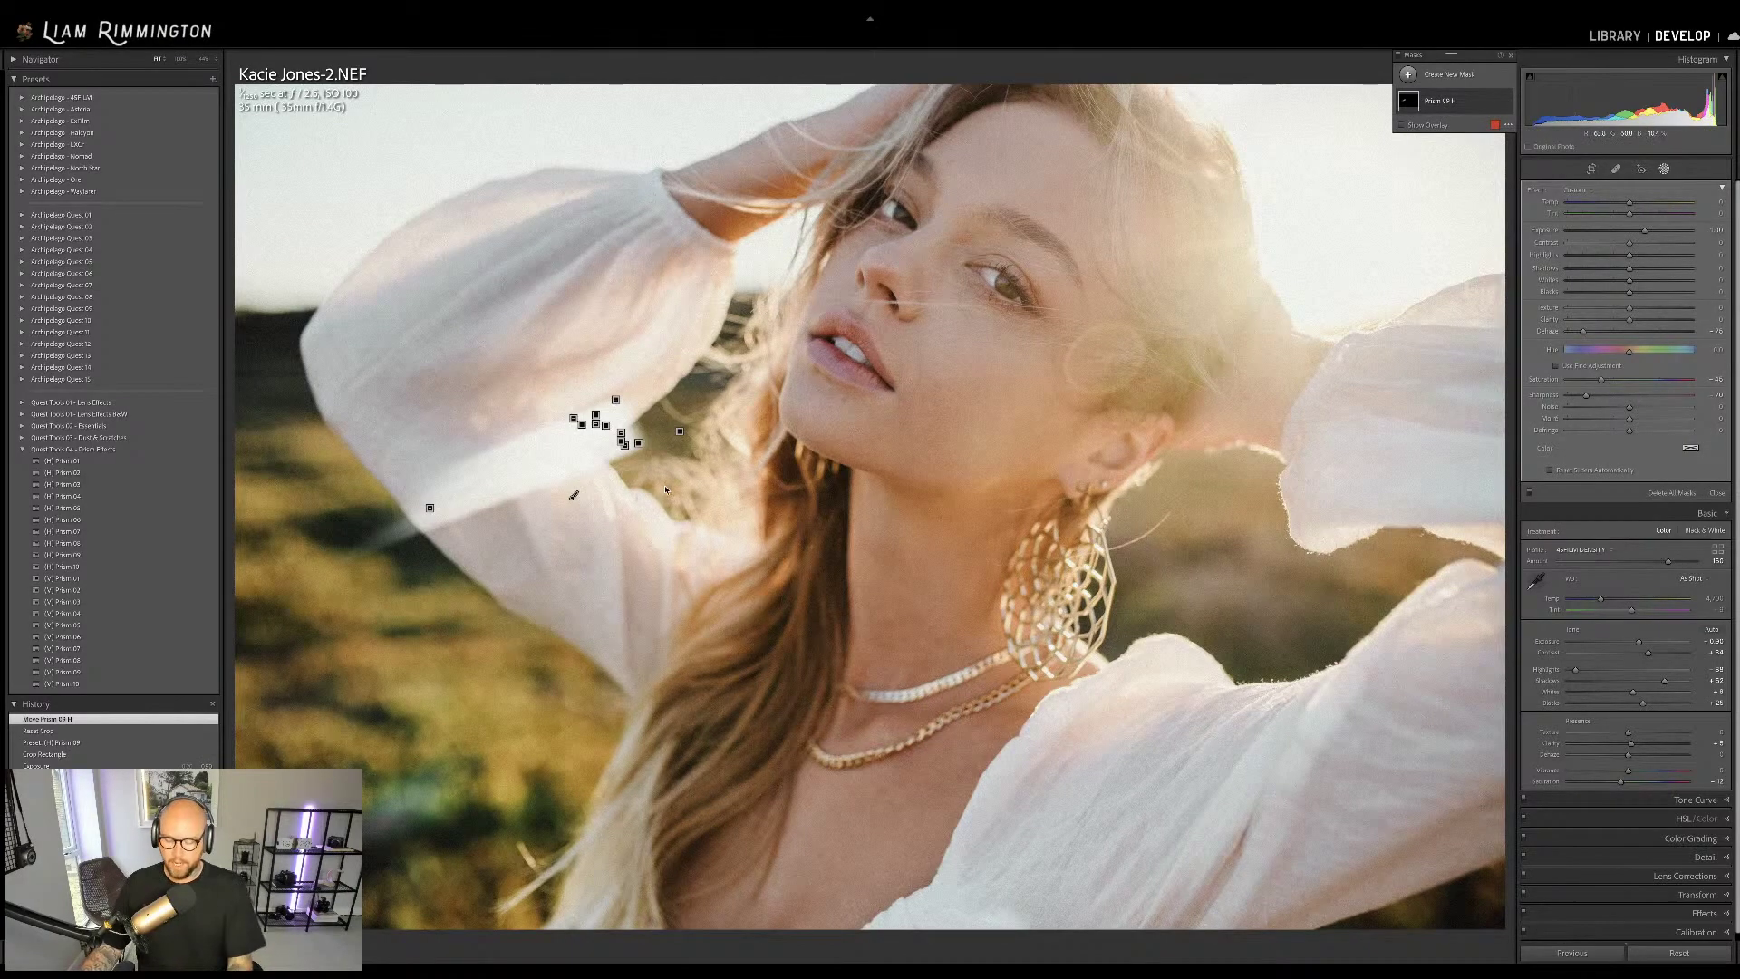
key("Delete")
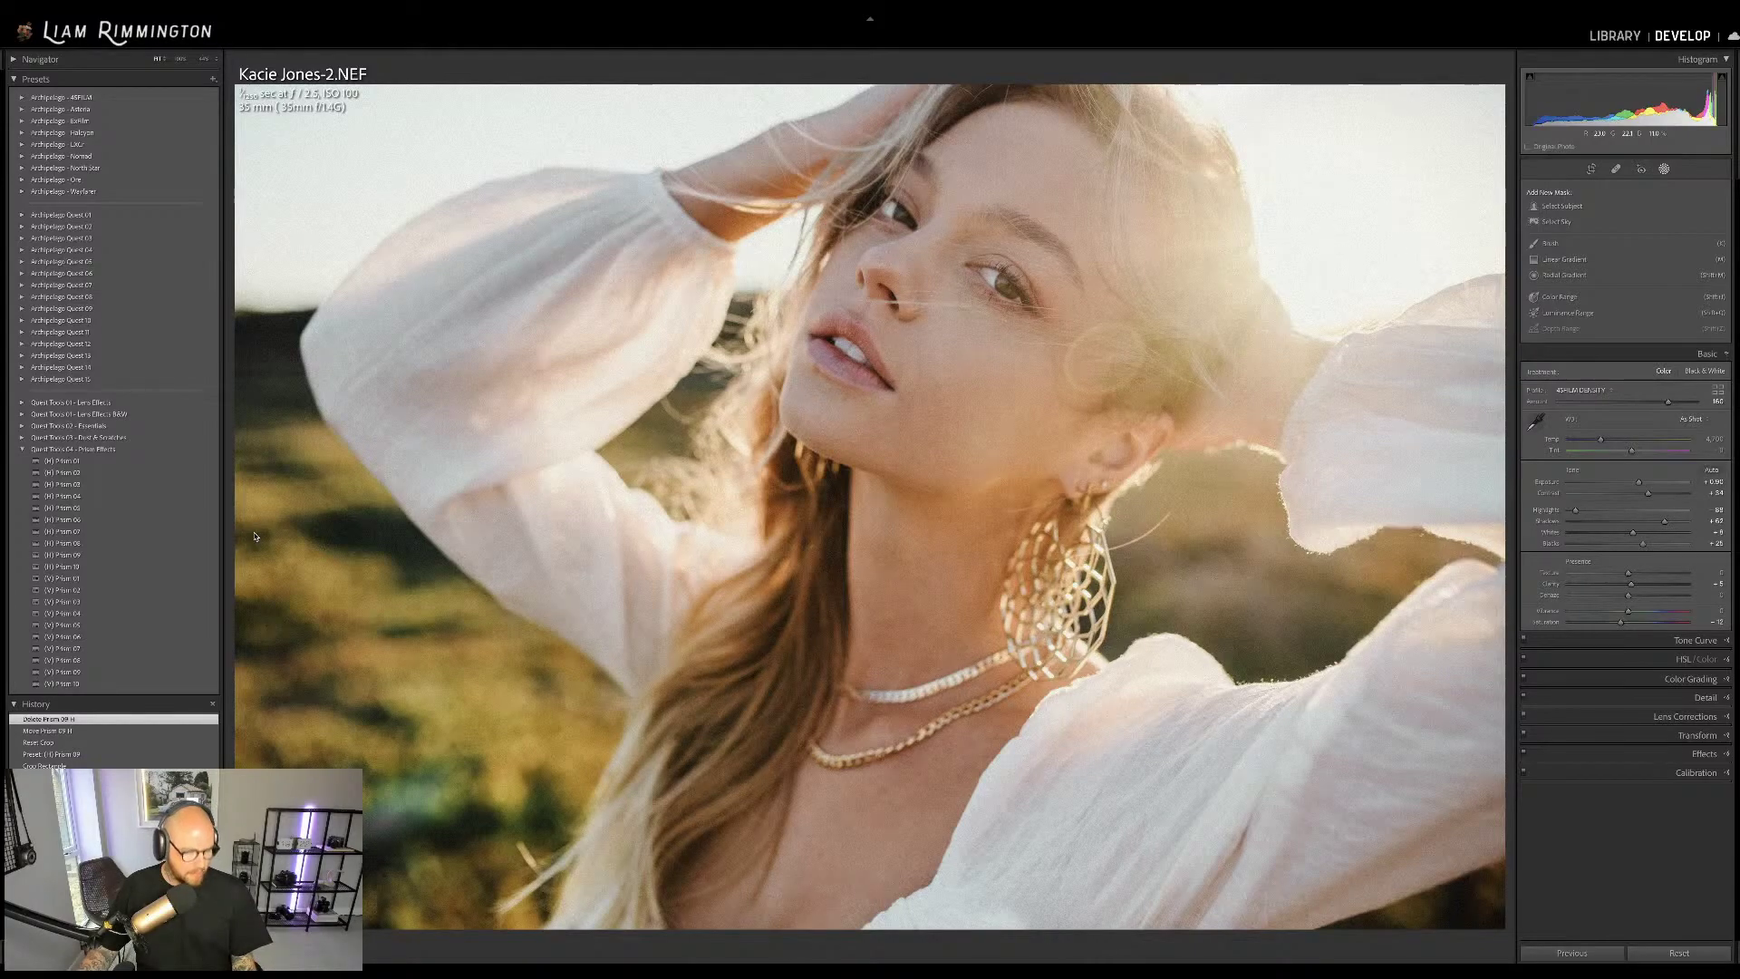
Apply the (H) Prism 06 preset and move its first mask so the light streak crosses the woman's neck
left_click(118, 520)
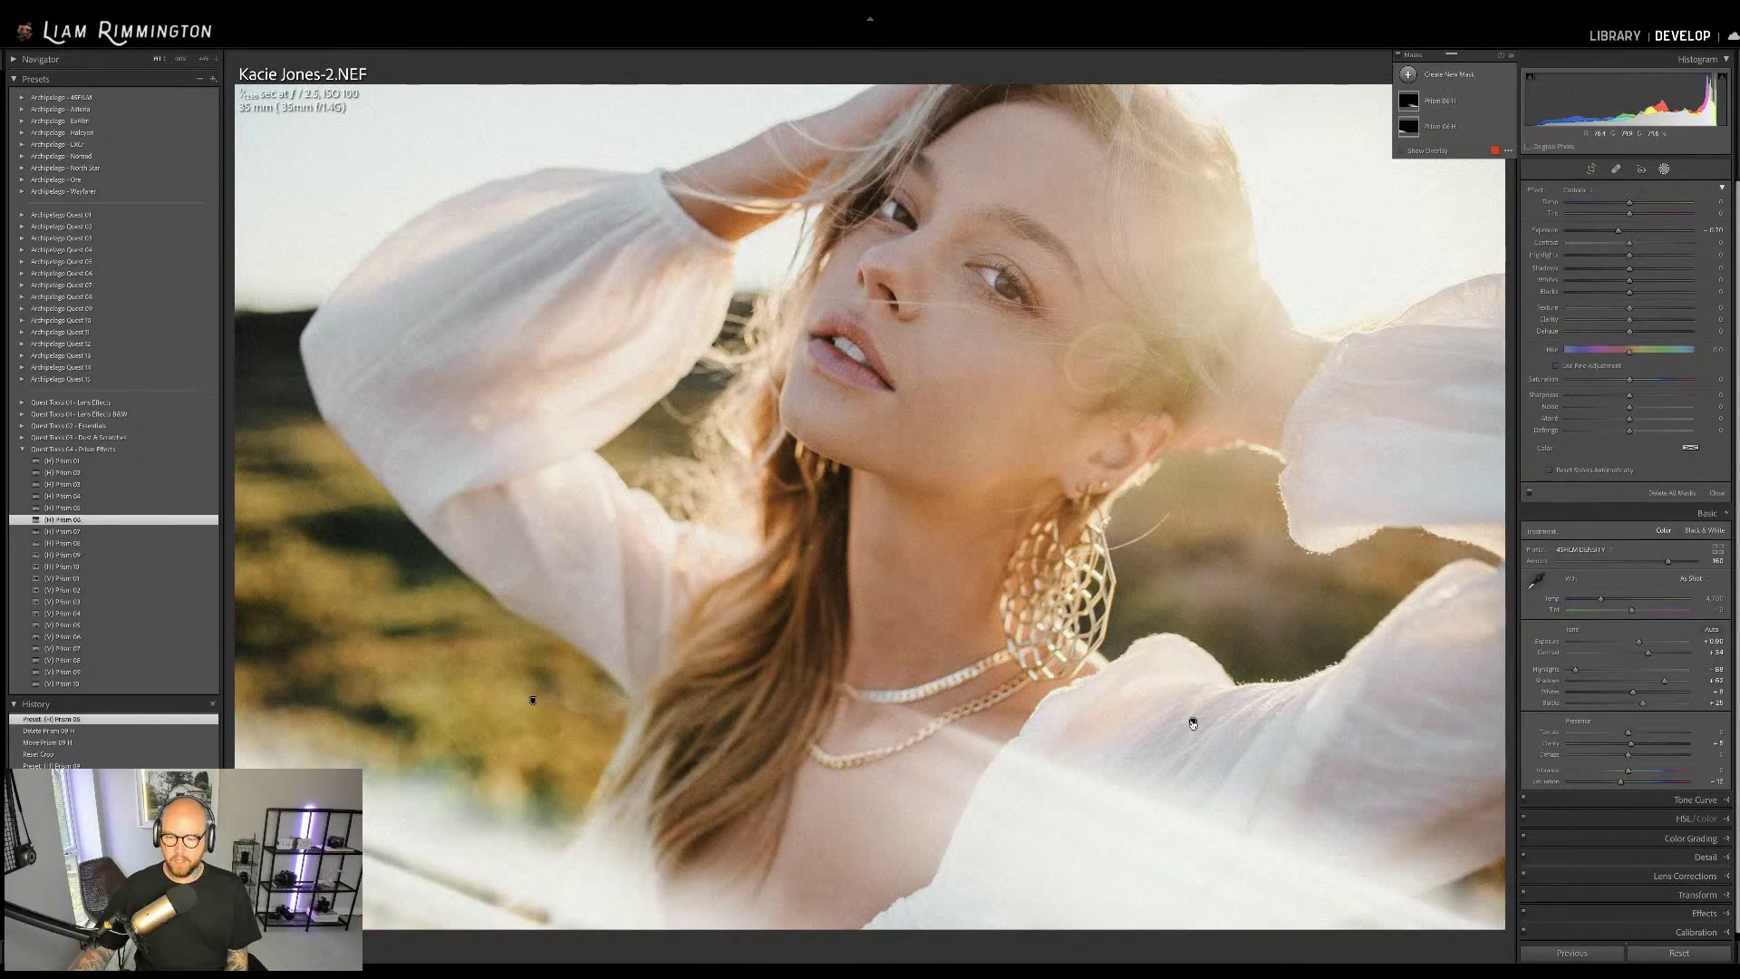
left_click(1193, 722)
mouse_move(1498, 747)
left_mouse_down()
mouse_move(1456, 874)
mouse_move(1282, 752)
mouse_move(326, 233)
mouse_move(27, 18)
mouse_move(171, 403)
mouse_move(424, 364)
mouse_move(691, 439)
mouse_move(281, 46)
mouse_move(5, 9)
mouse_move(9, 104)
mouse_move(109, 274)
mouse_move(241, 363)
mouse_move(598, 383)
mouse_move(626, 394)
mouse_move(686, 487)
mouse_move(544, 303)
mouse_move(630, 190)
mouse_move(553, 293)
mouse_move(678, 312)
mouse_move(736, 390)
mouse_move(323, 120)
mouse_move(241, 41)
mouse_move(127, 5)
mouse_move(2, 3)
left_mouse_up()
left_click_drag(241, 91, 674, 351)
Shift the first Prism 06 mask down and right so only its streak's edge crosses the photo's lower-right corner
left_click(215, 61)
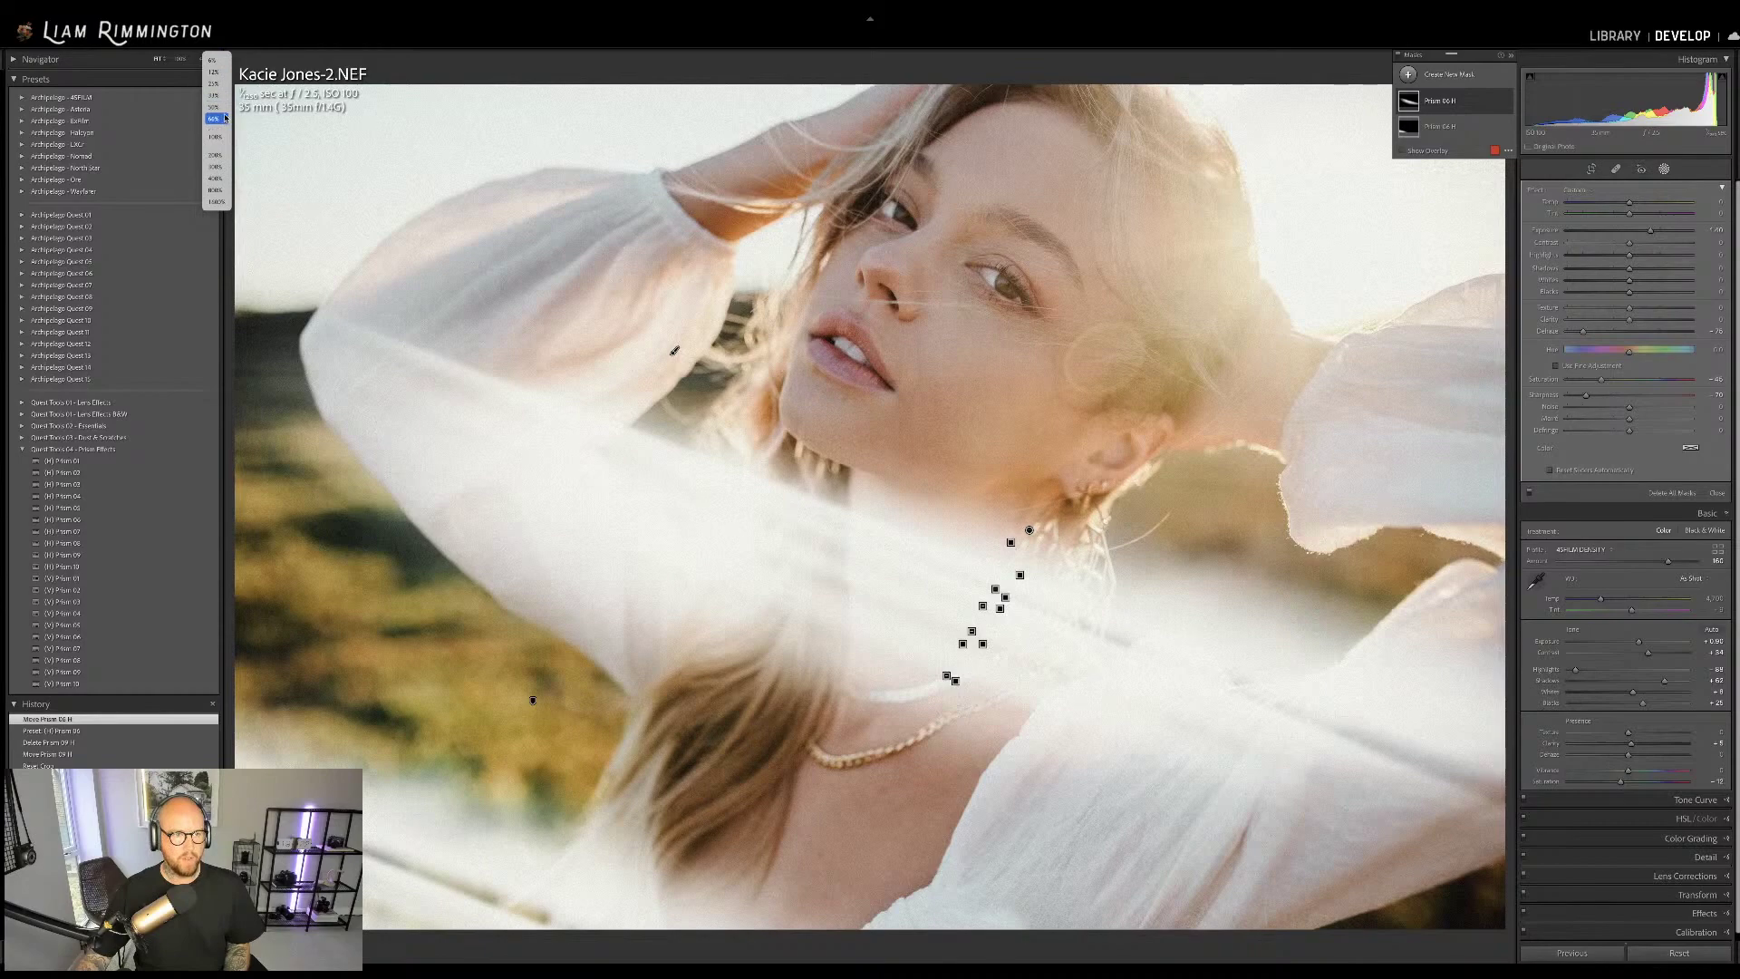
left_click(215, 95)
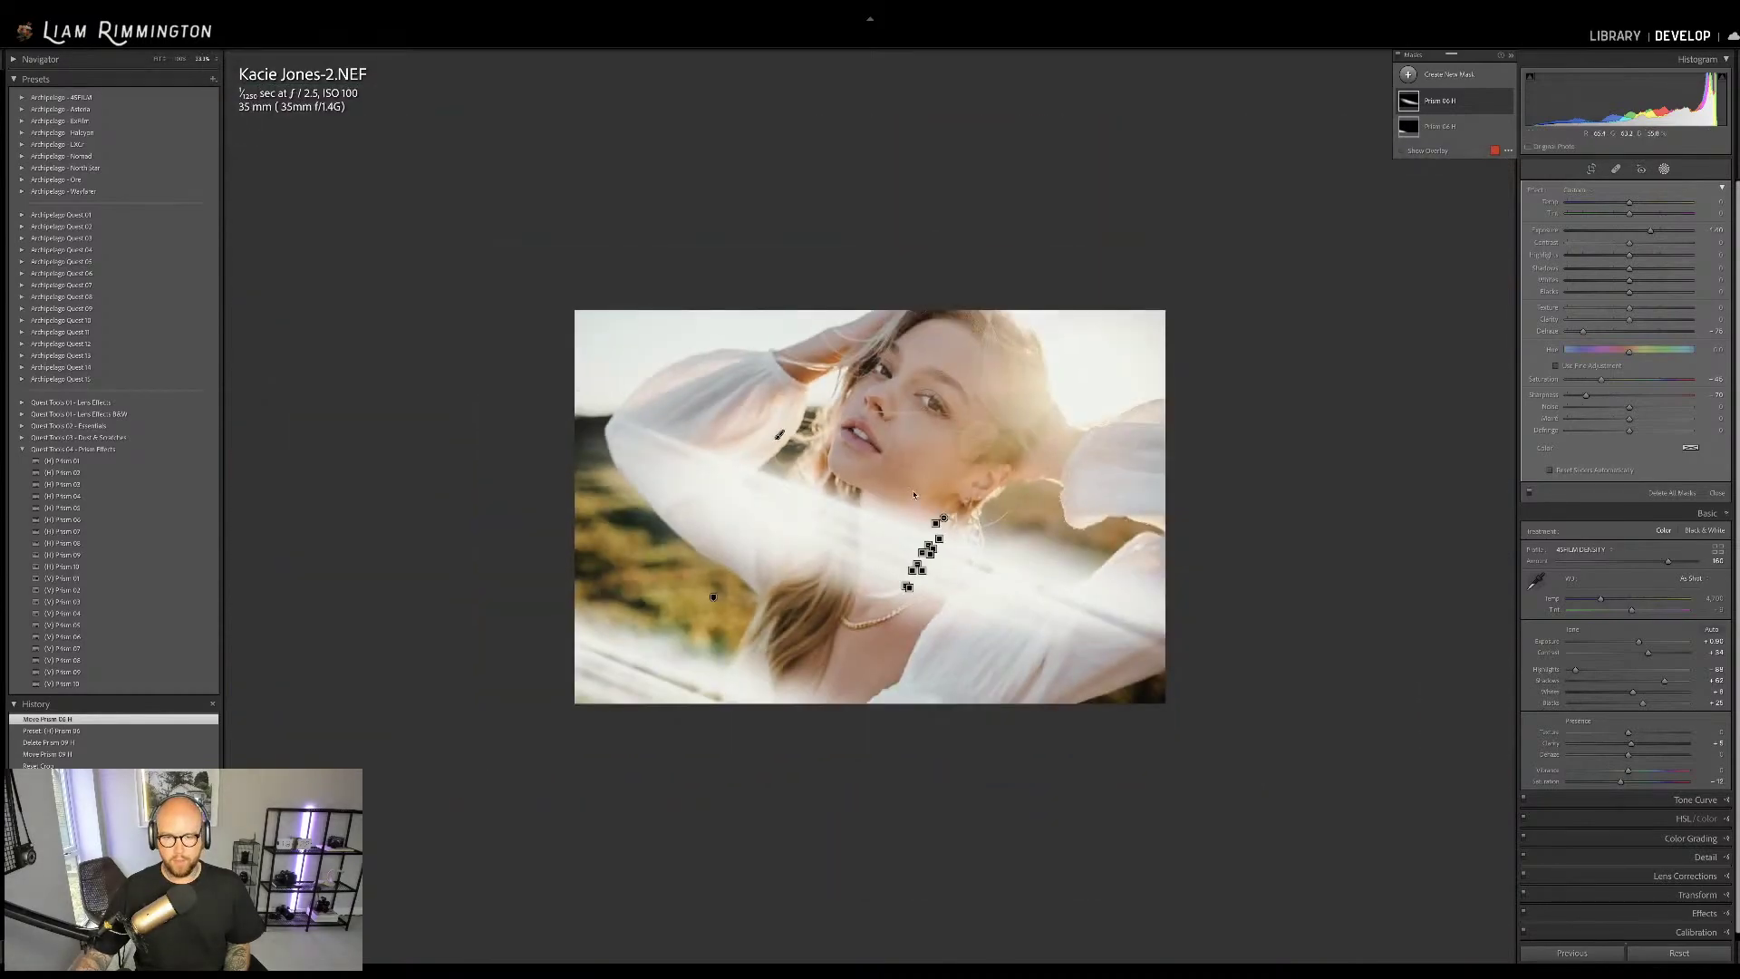
mouse_move(781, 437)
left_mouse_down()
mouse_move(450, 221)
mouse_move(327, 159)
mouse_move(209, 146)
mouse_move(207, 177)
mouse_move(396, 175)
mouse_move(1186, 739)
mouse_move(965, 574)
left_mouse_up()
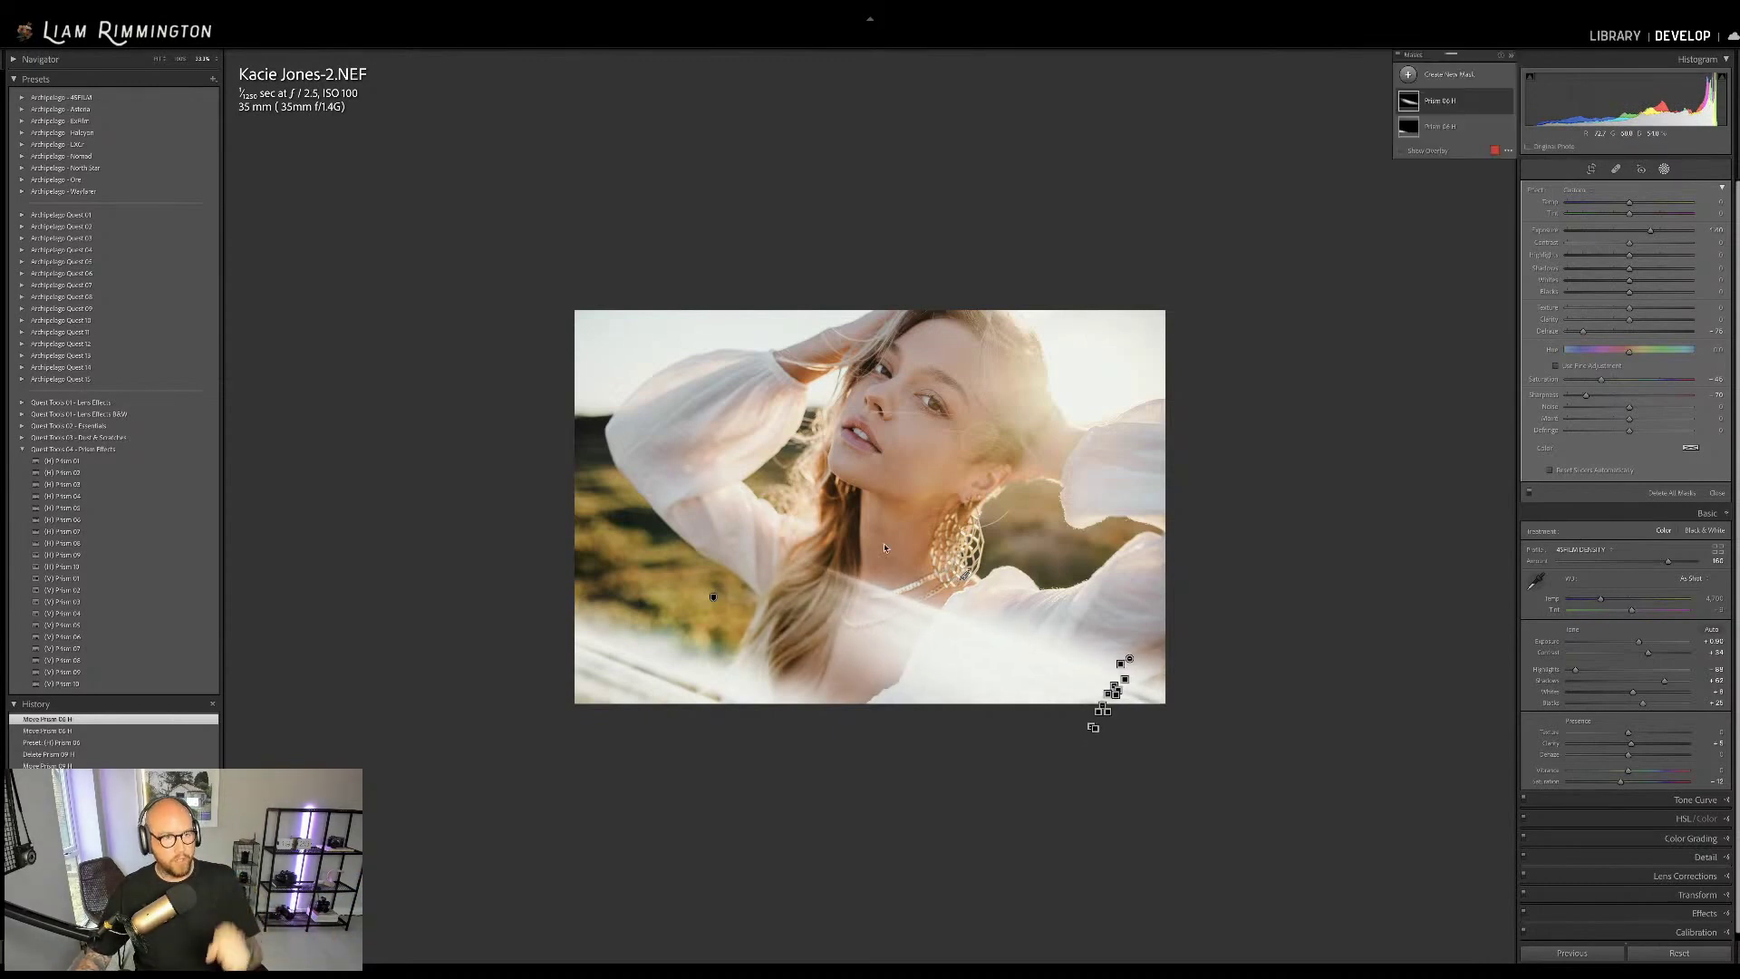
left_click(218, 62)
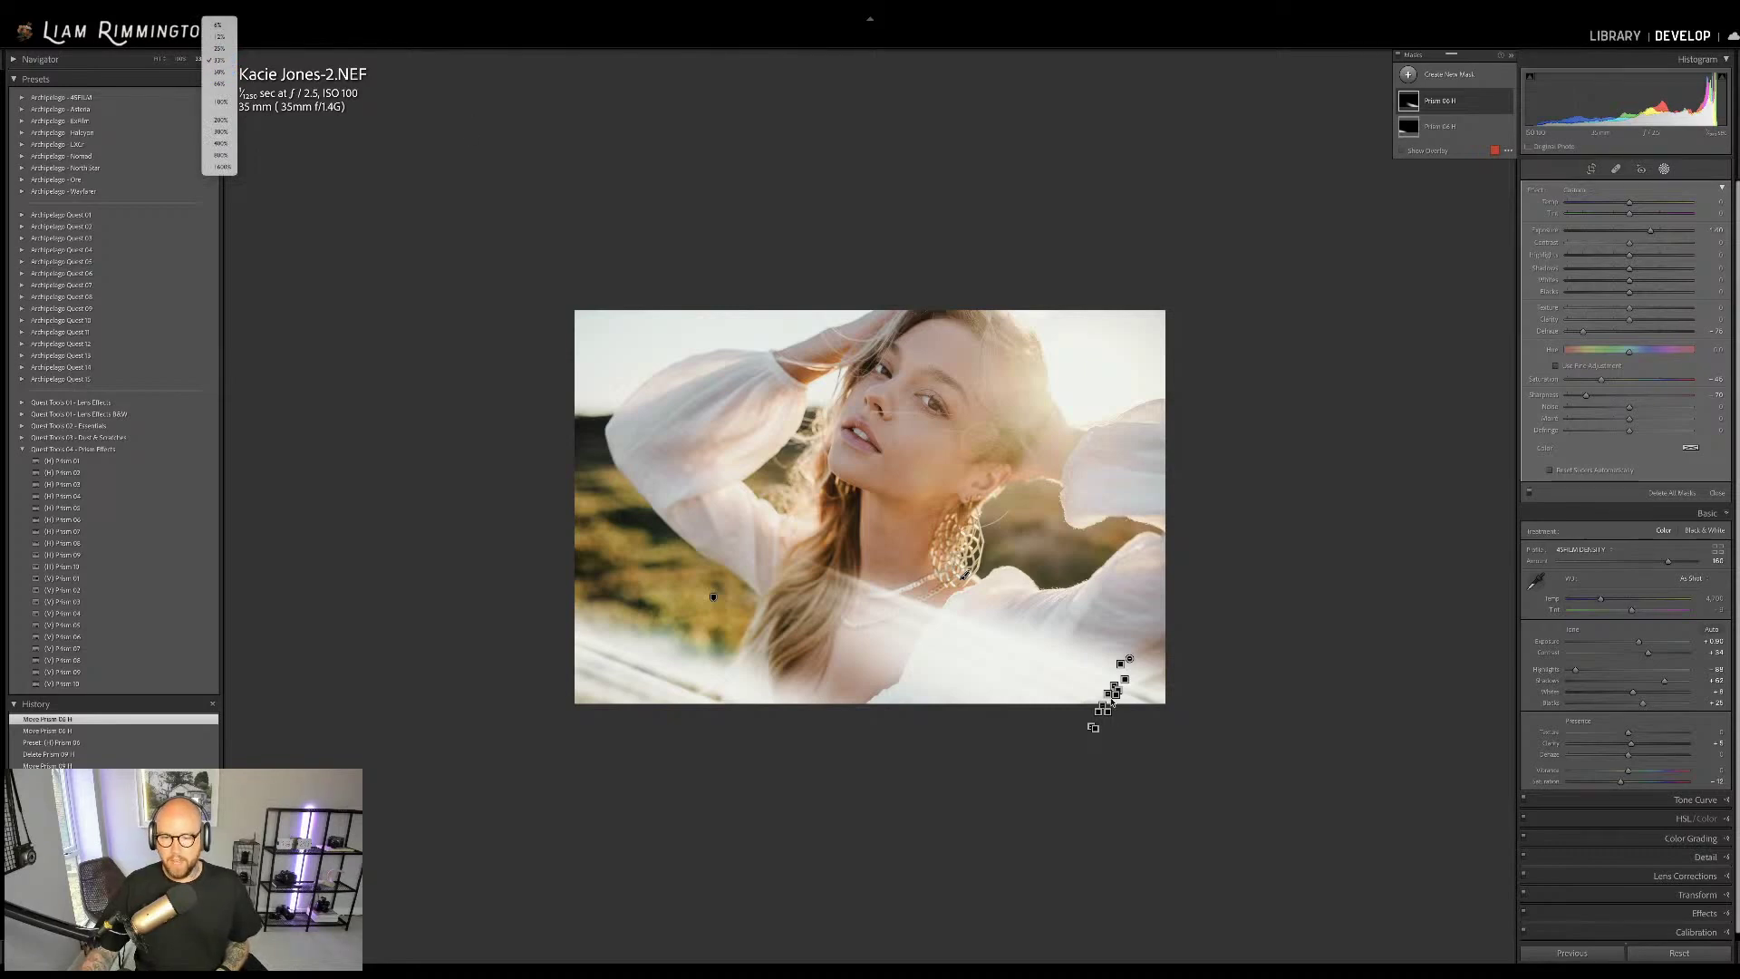
left_click(743, 225)
mouse_move(1129, 659)
left_click_drag(1130, 659, 1265, 717)
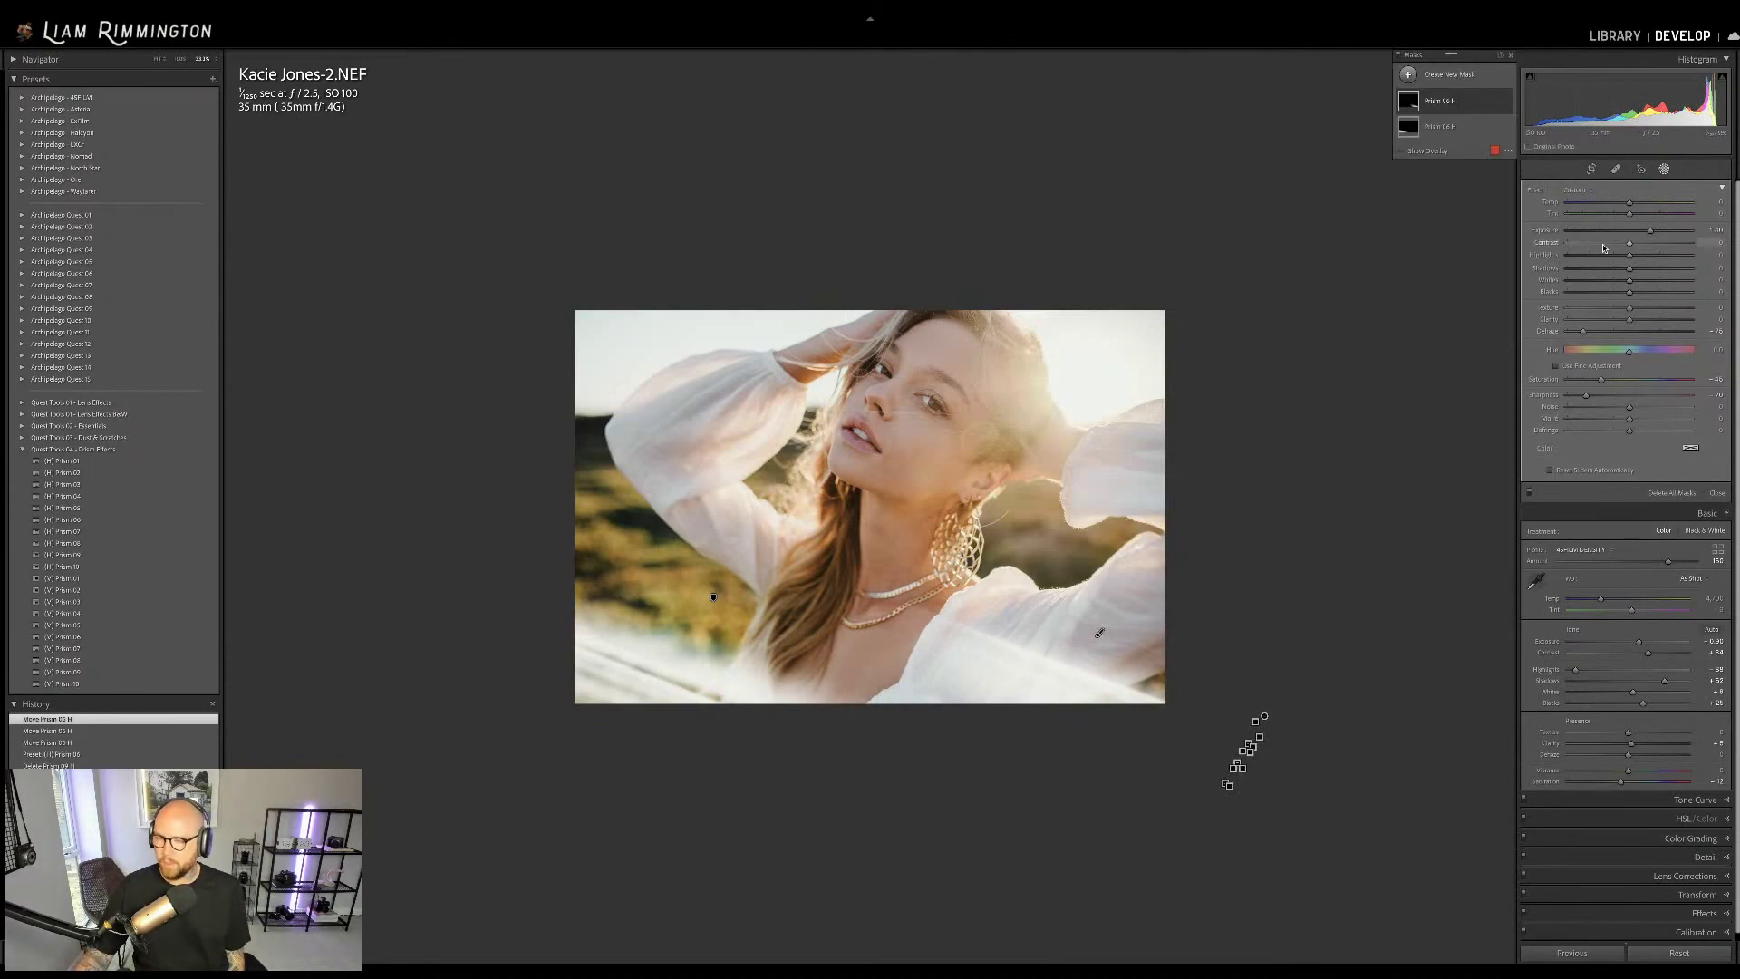
Lower the first Prism 06 mask's exposure and make its negative dehaze slightly weaker
left_click_drag(1650, 232, 1633, 234)
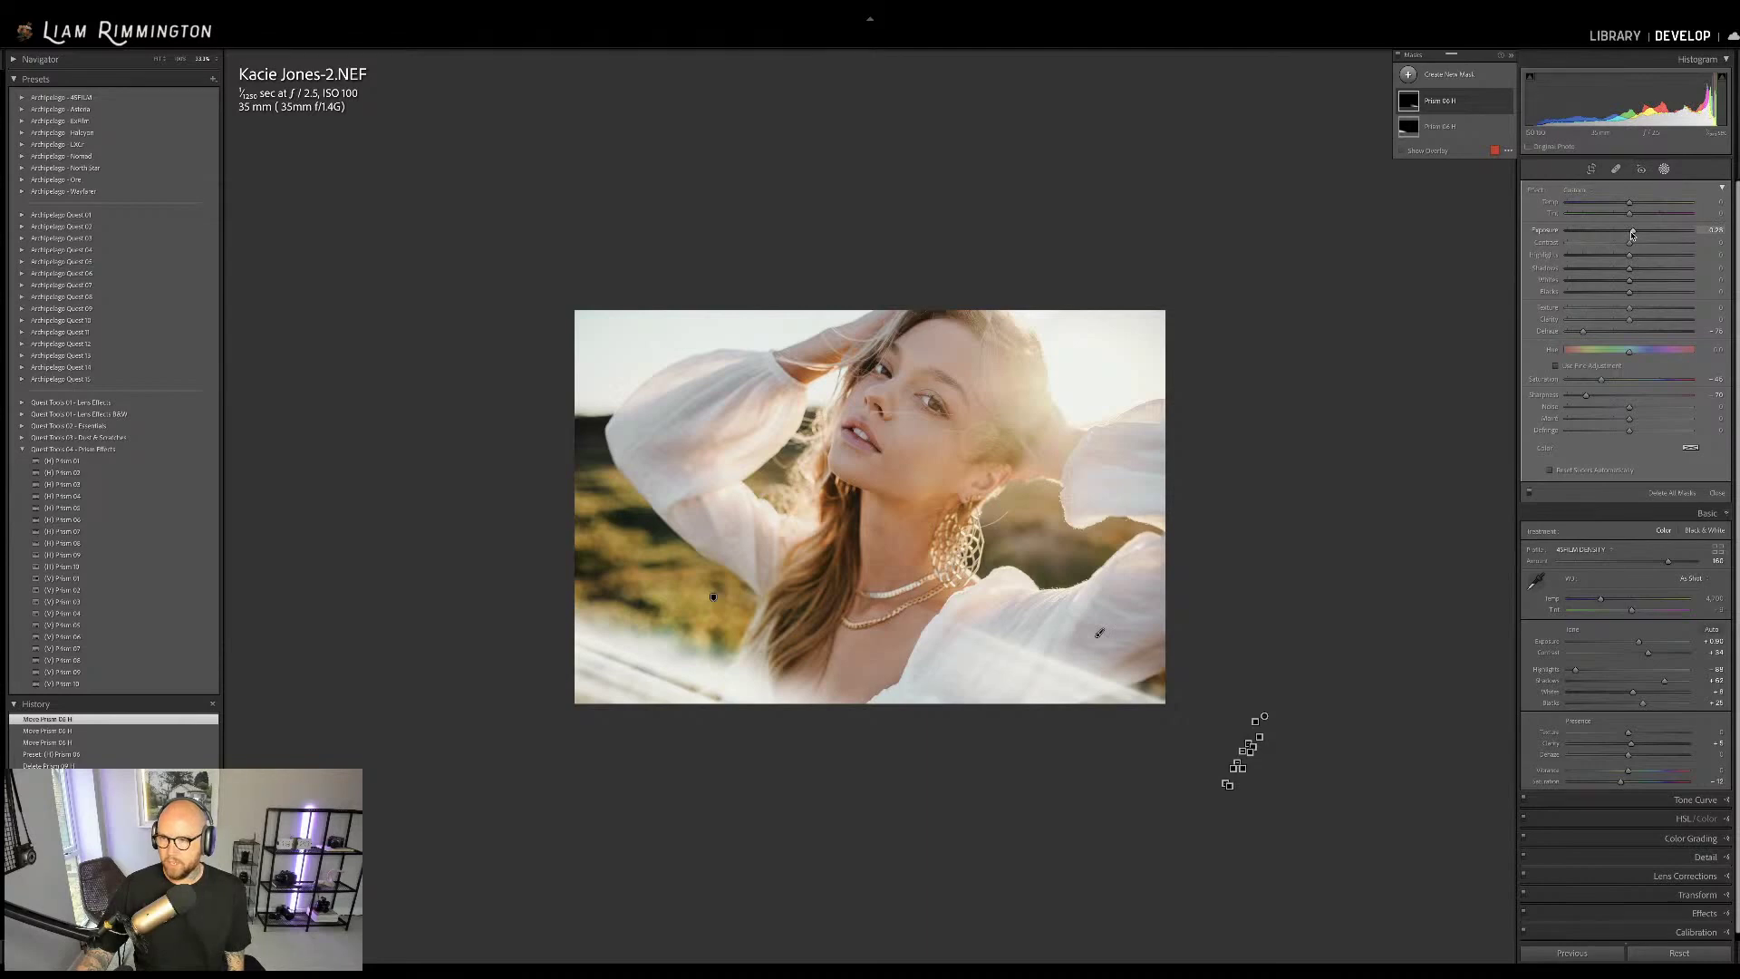
left_click_drag(1584, 331, 1594, 339)
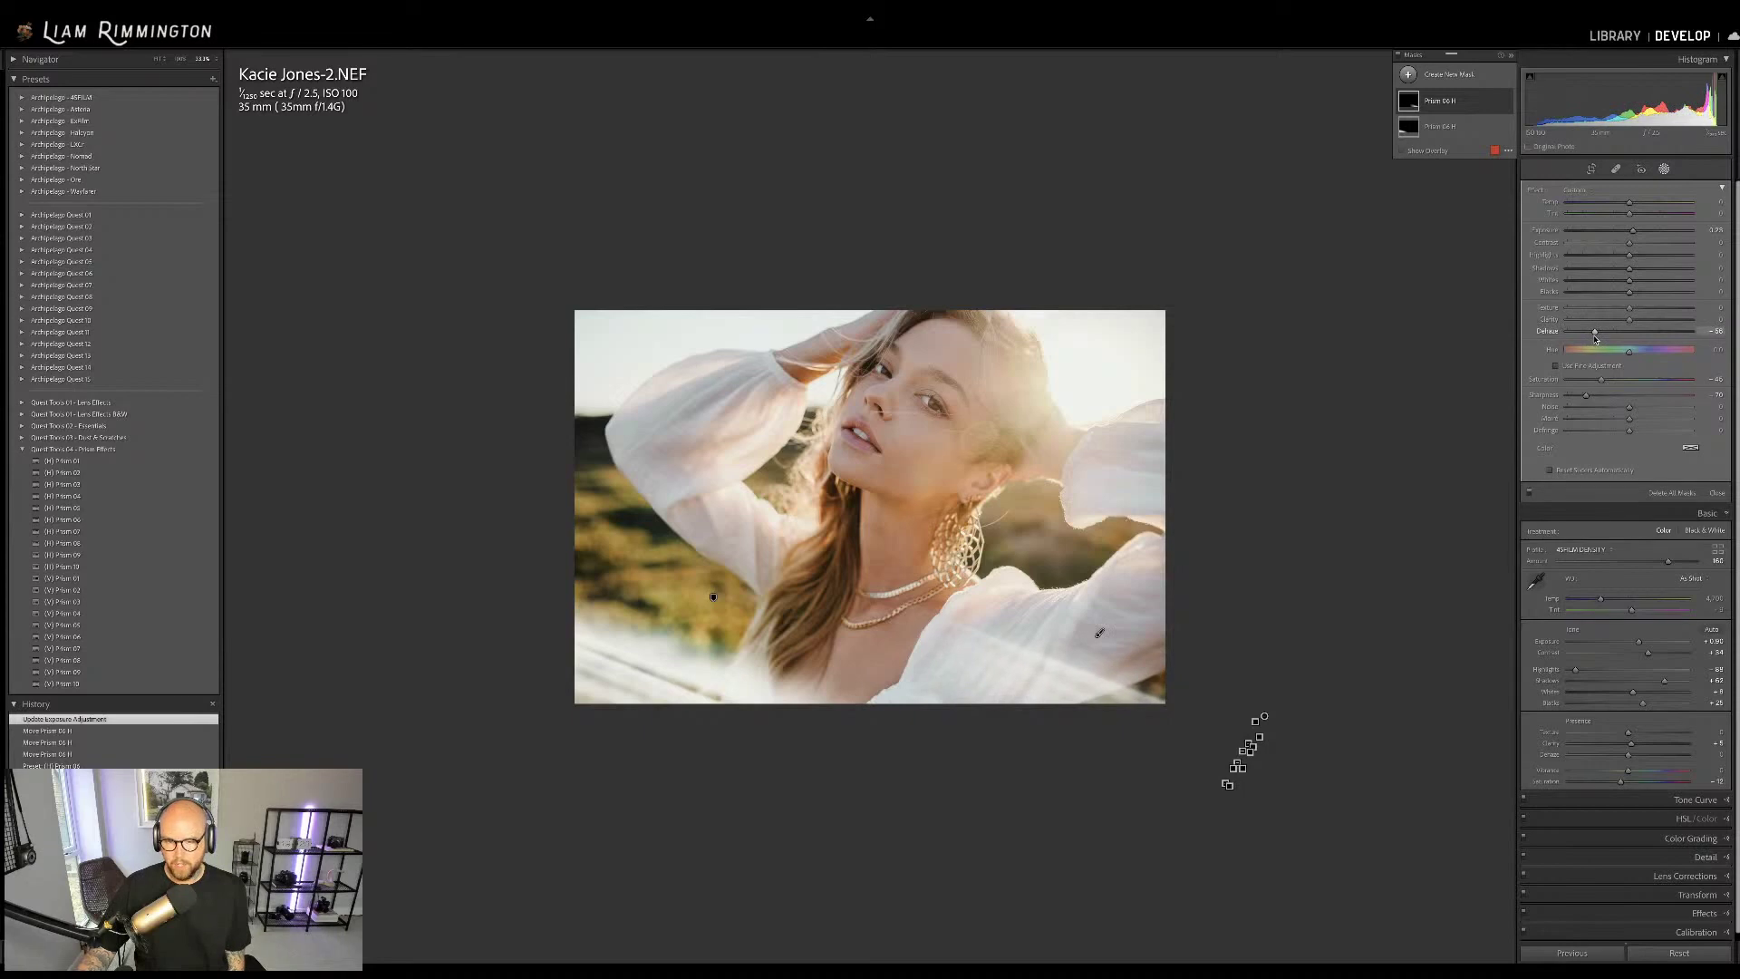
left_click_drag(1595, 339, 1596, 339)
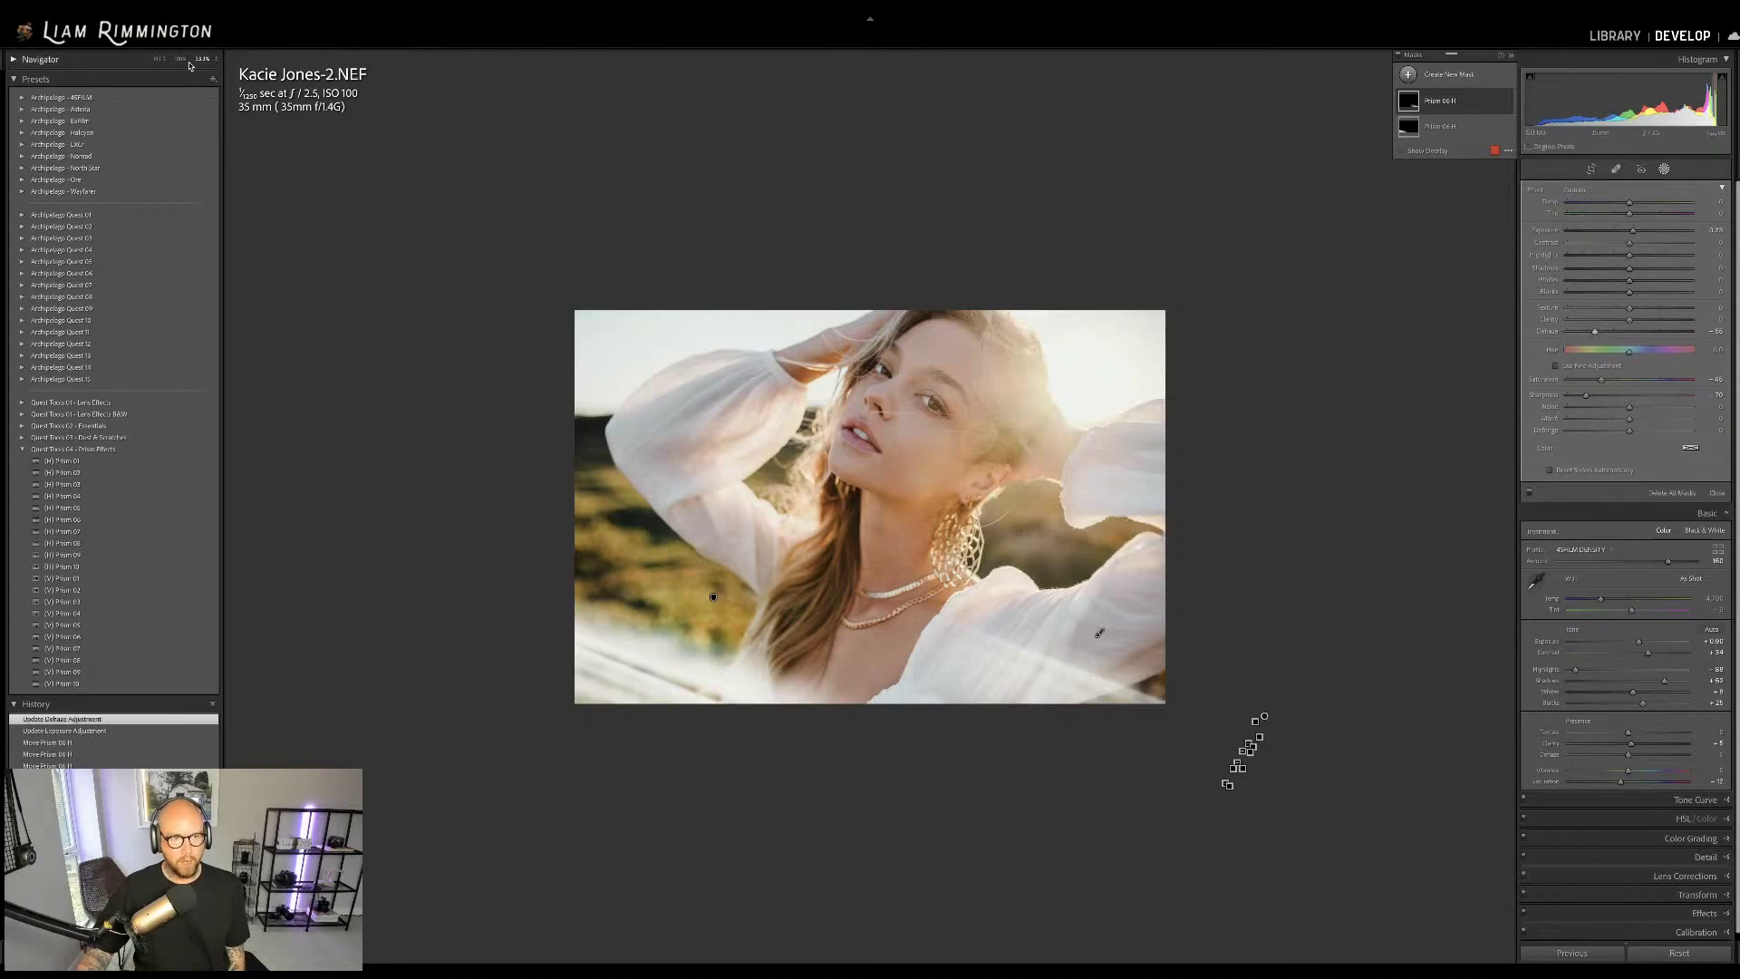
Fit the photo in view, reposition the second Prism 06 mask slightly lower and to the right, and deselect it
left_click(159, 59)
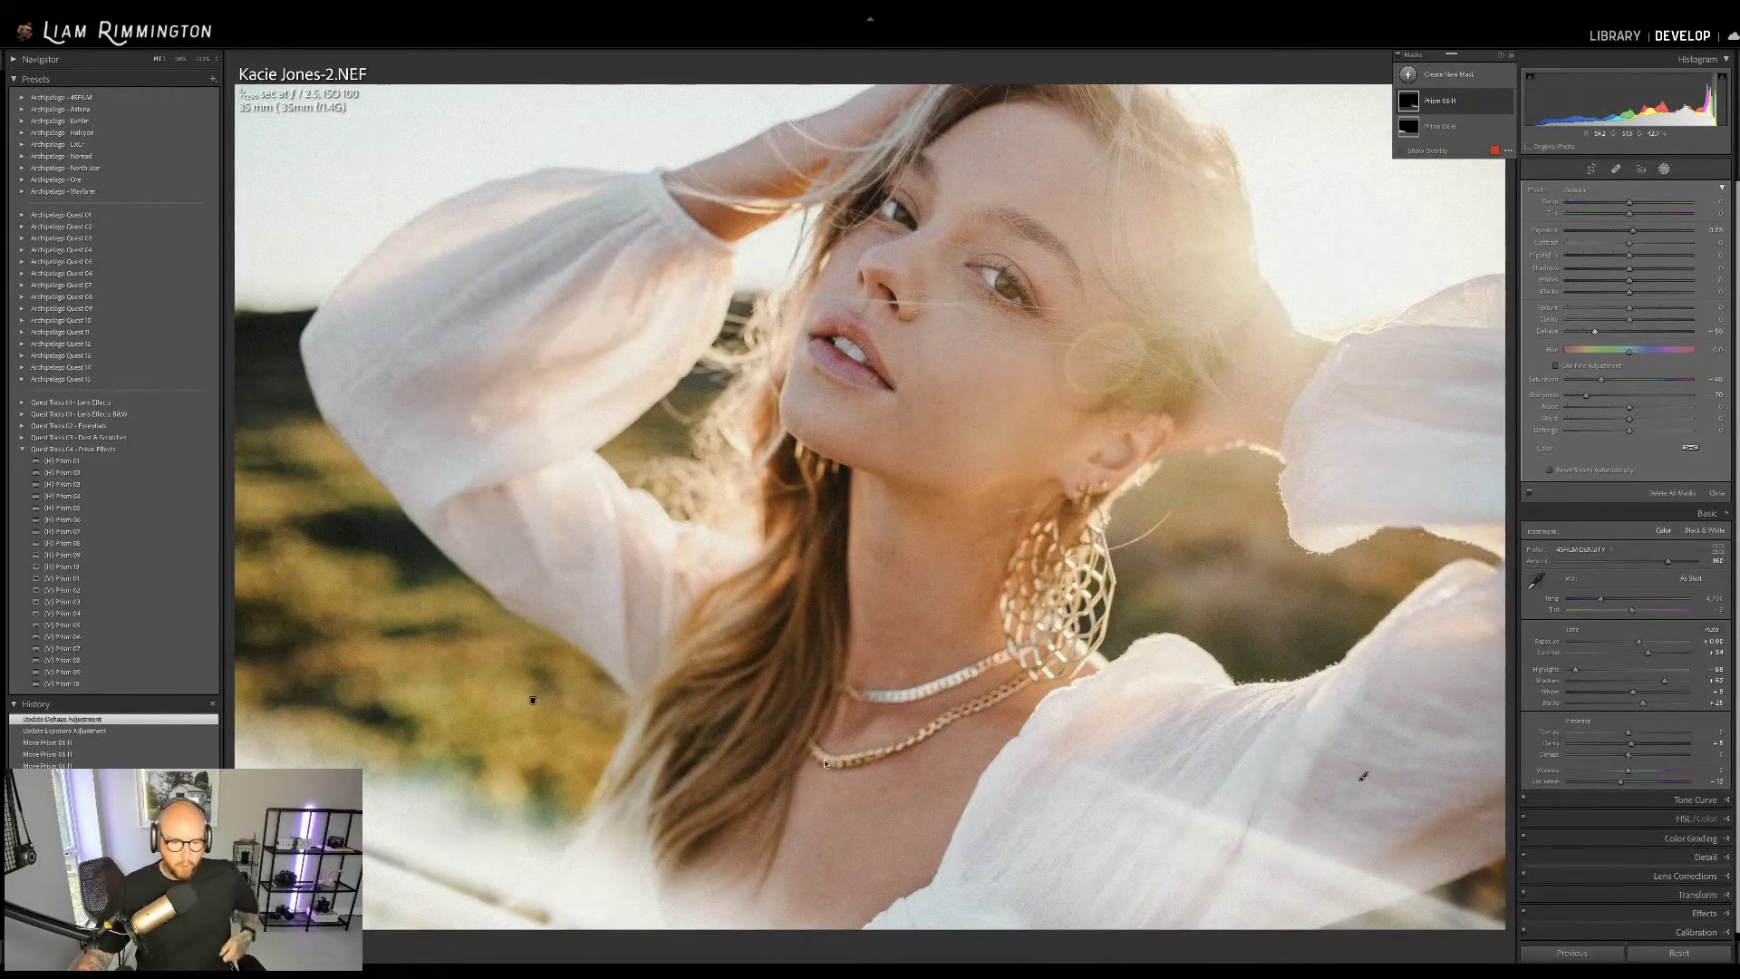
left_click_drag(533, 705, 466, 679)
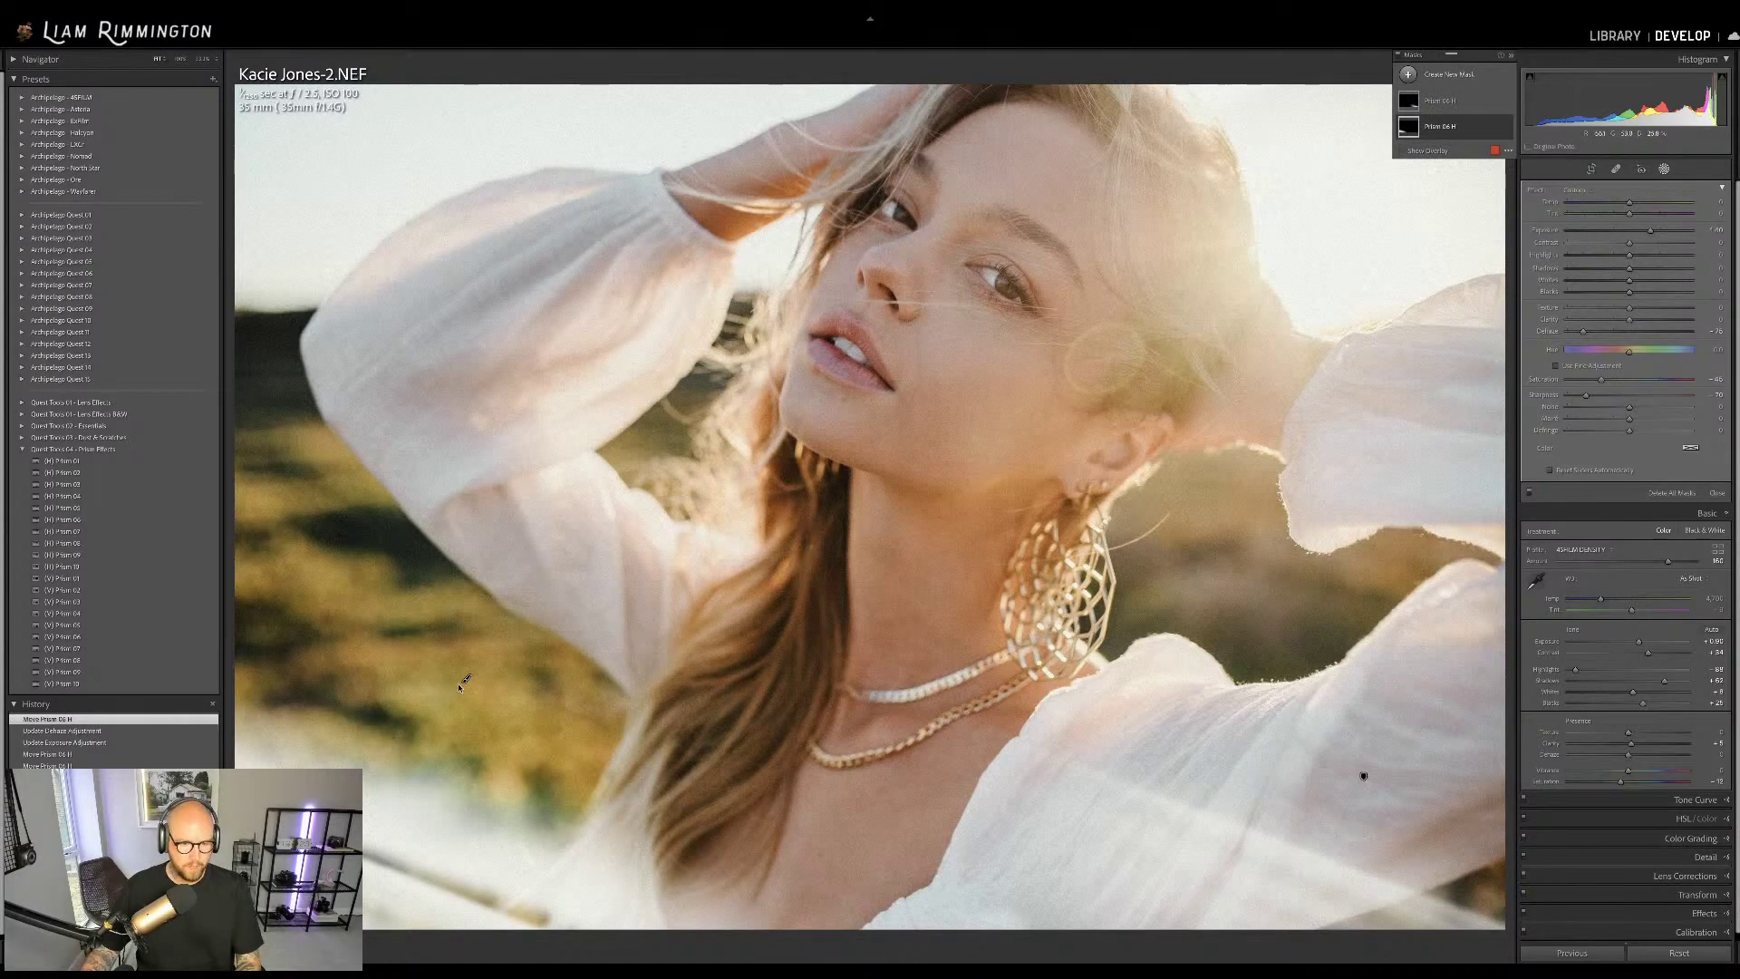
left_click_drag(467, 683, 666, 767)
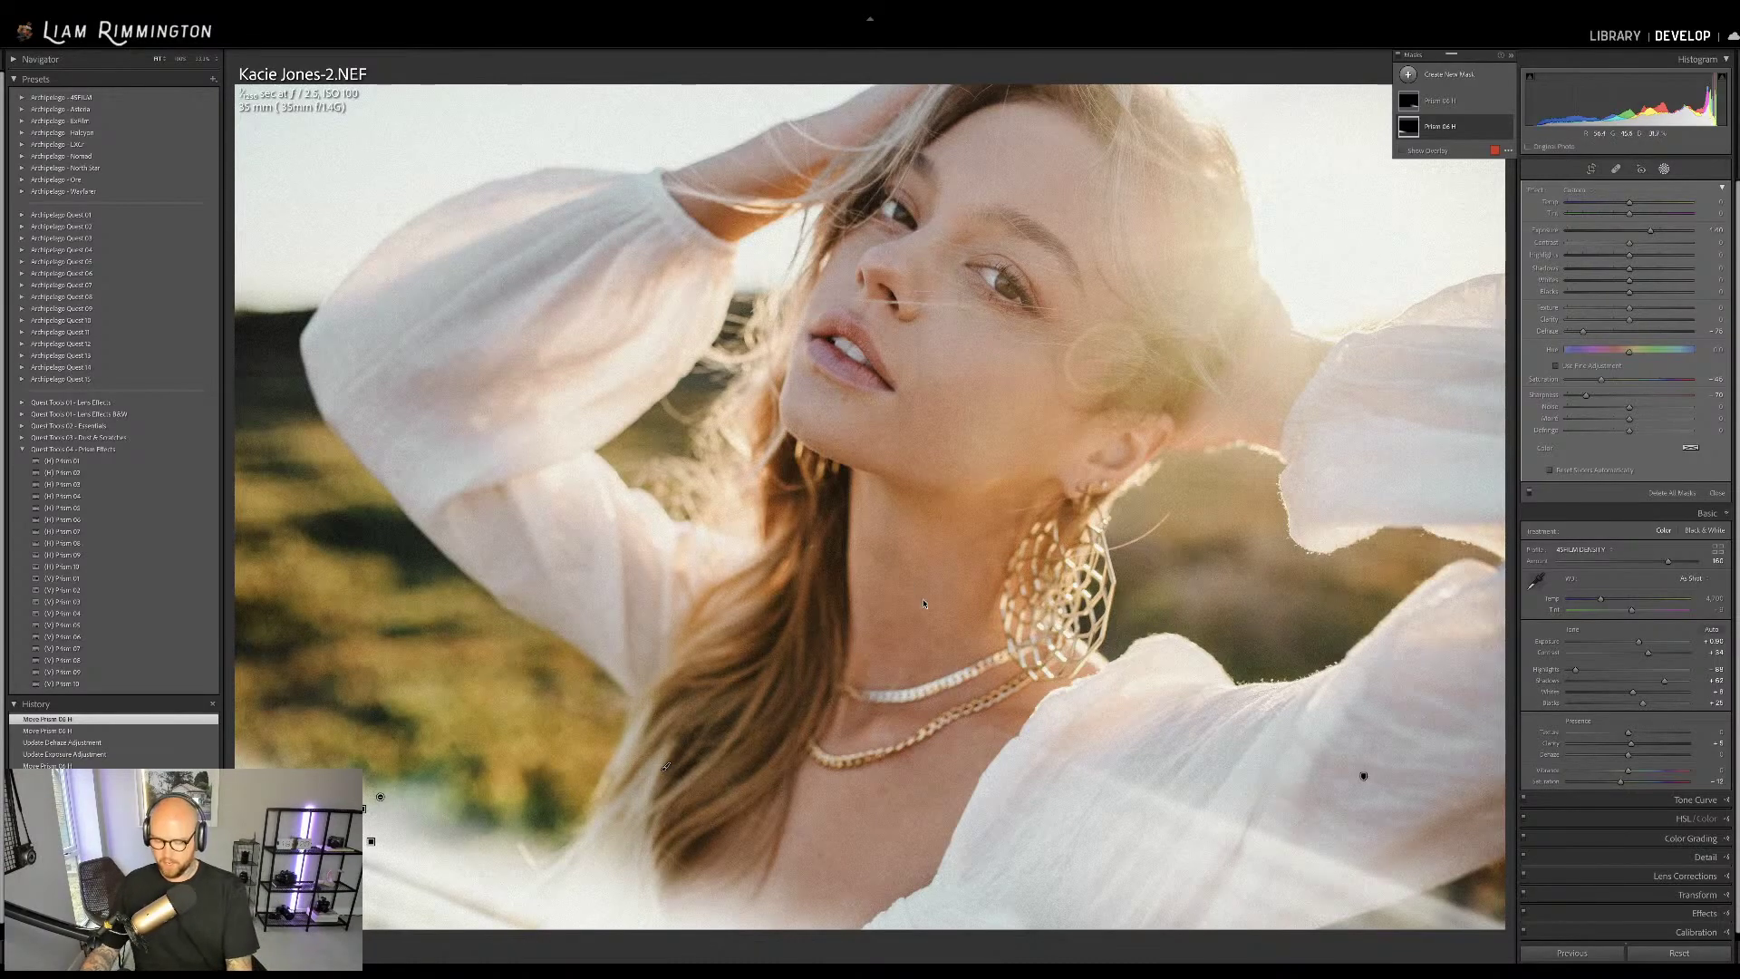
left_click(980, 442)
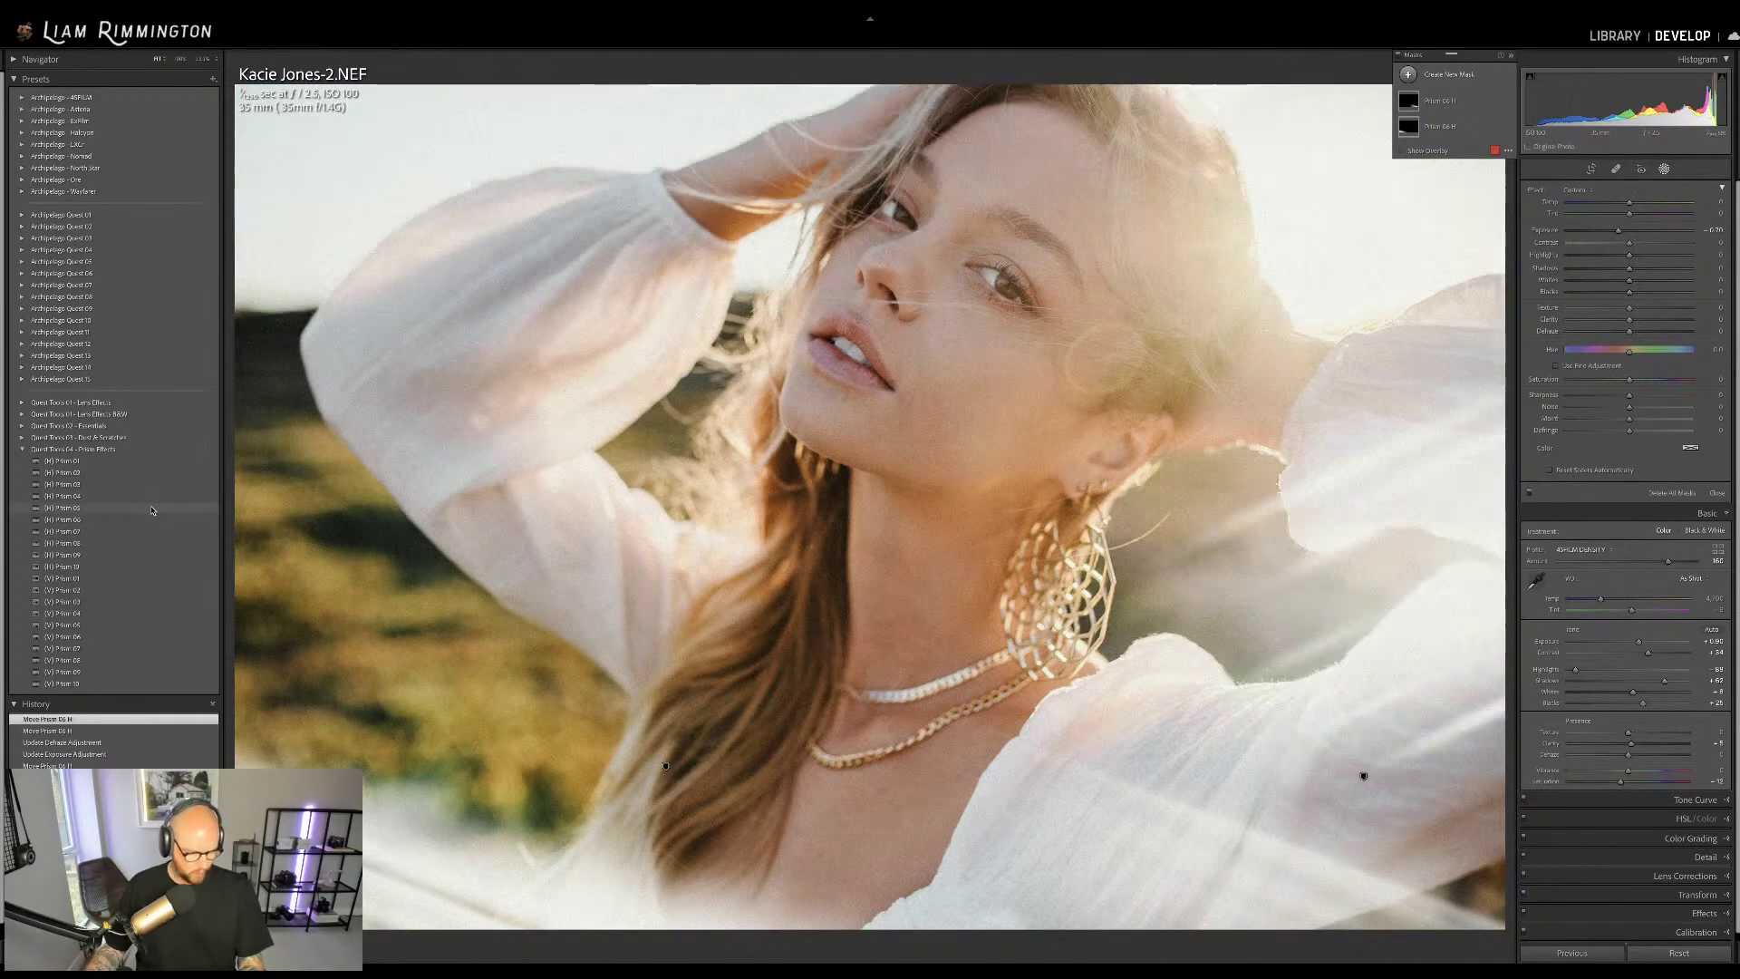
Apply the (H) Prism 05 preset and move its mask up and right toward the woman's bent arm
left_click(151, 510)
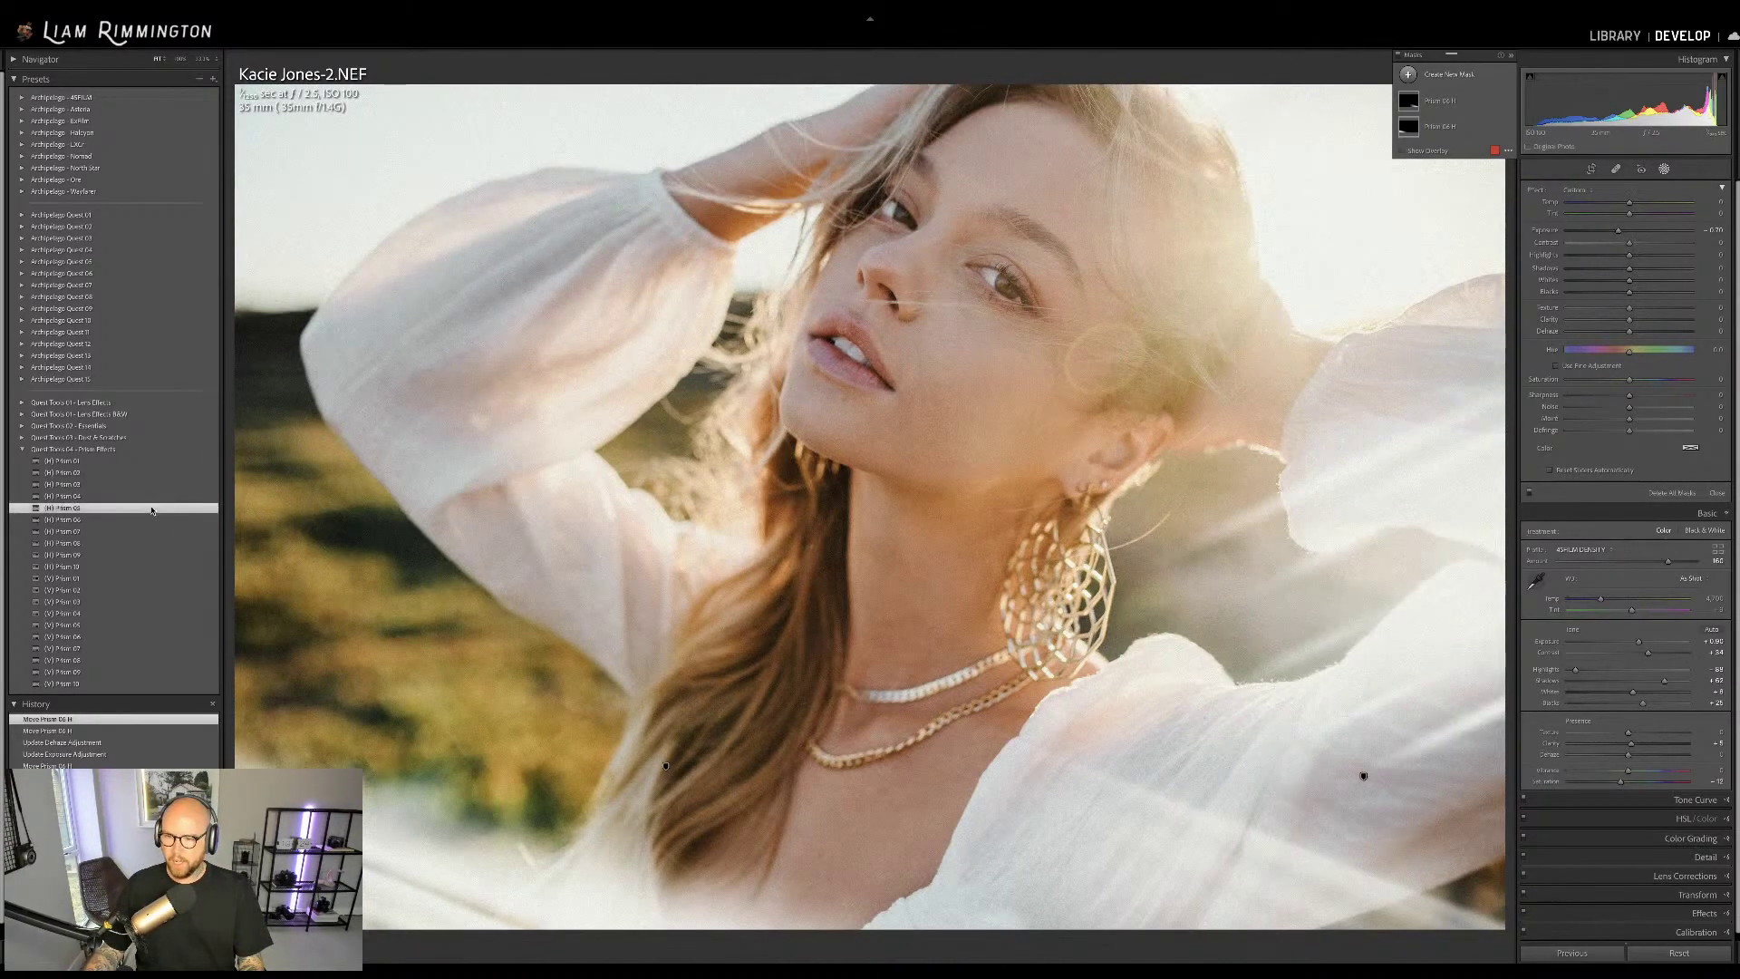
left_click(1169, 585)
left_click_drag(1176, 588, 1228, 540)
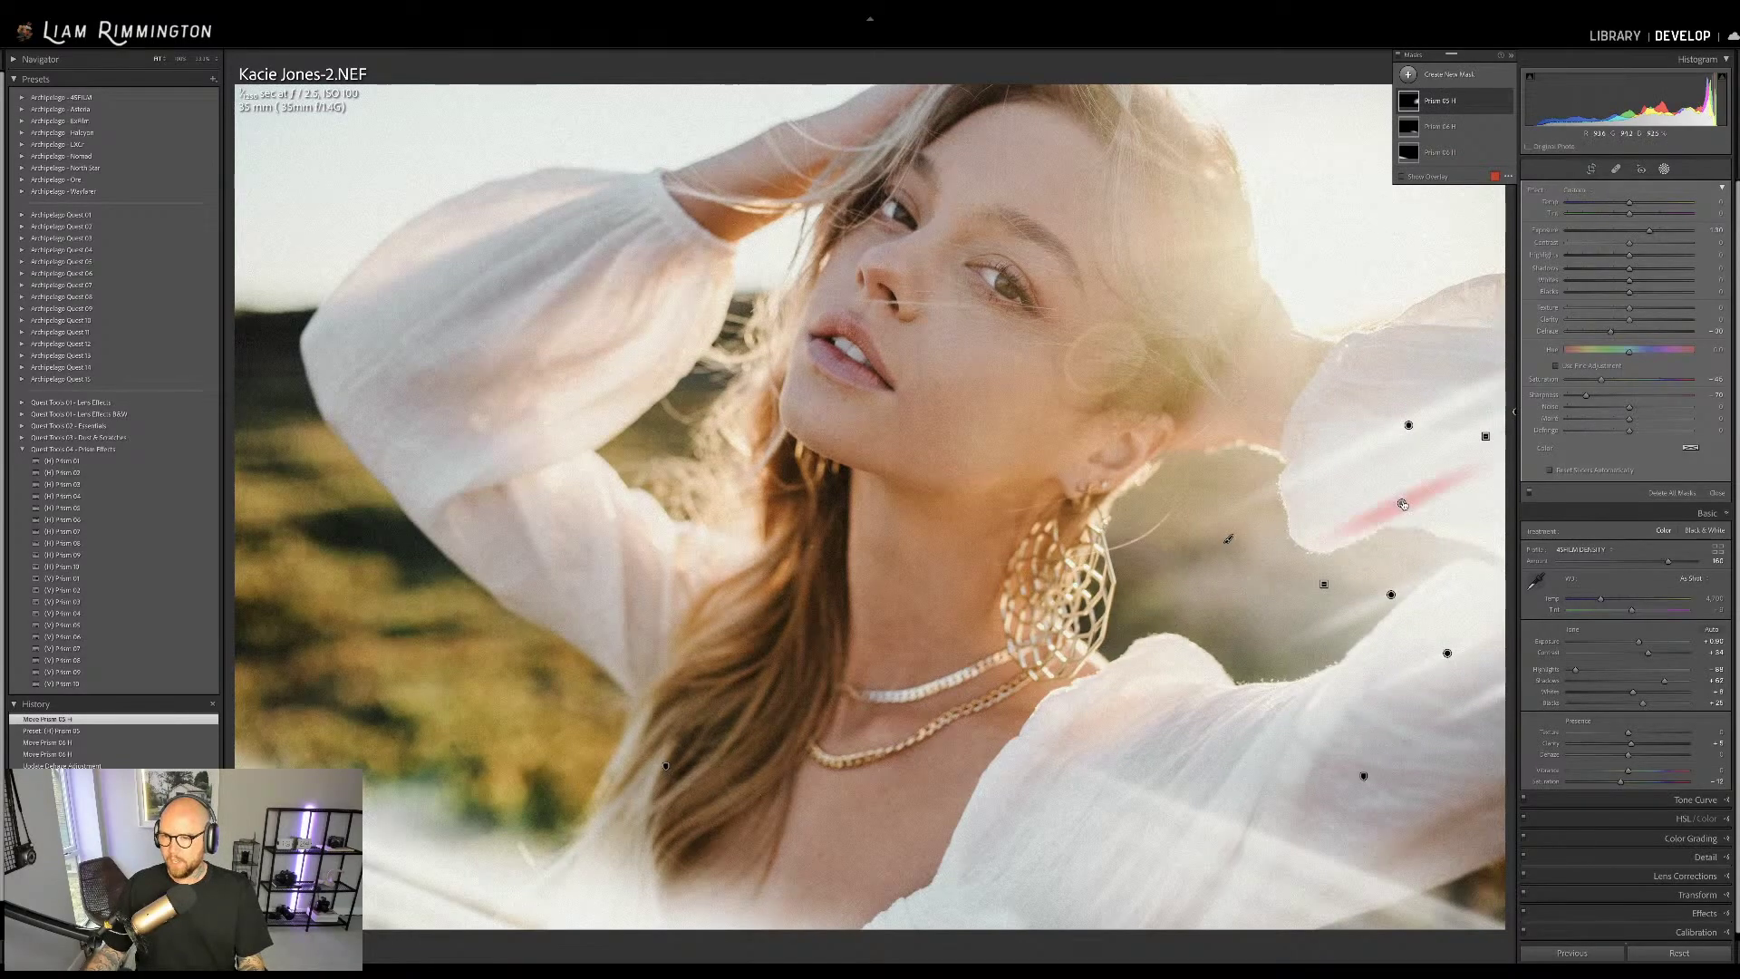
Expand the Prism 05 mask's components and move its upper radial gradient down and right toward the photo's edge
left_click(1448, 102)
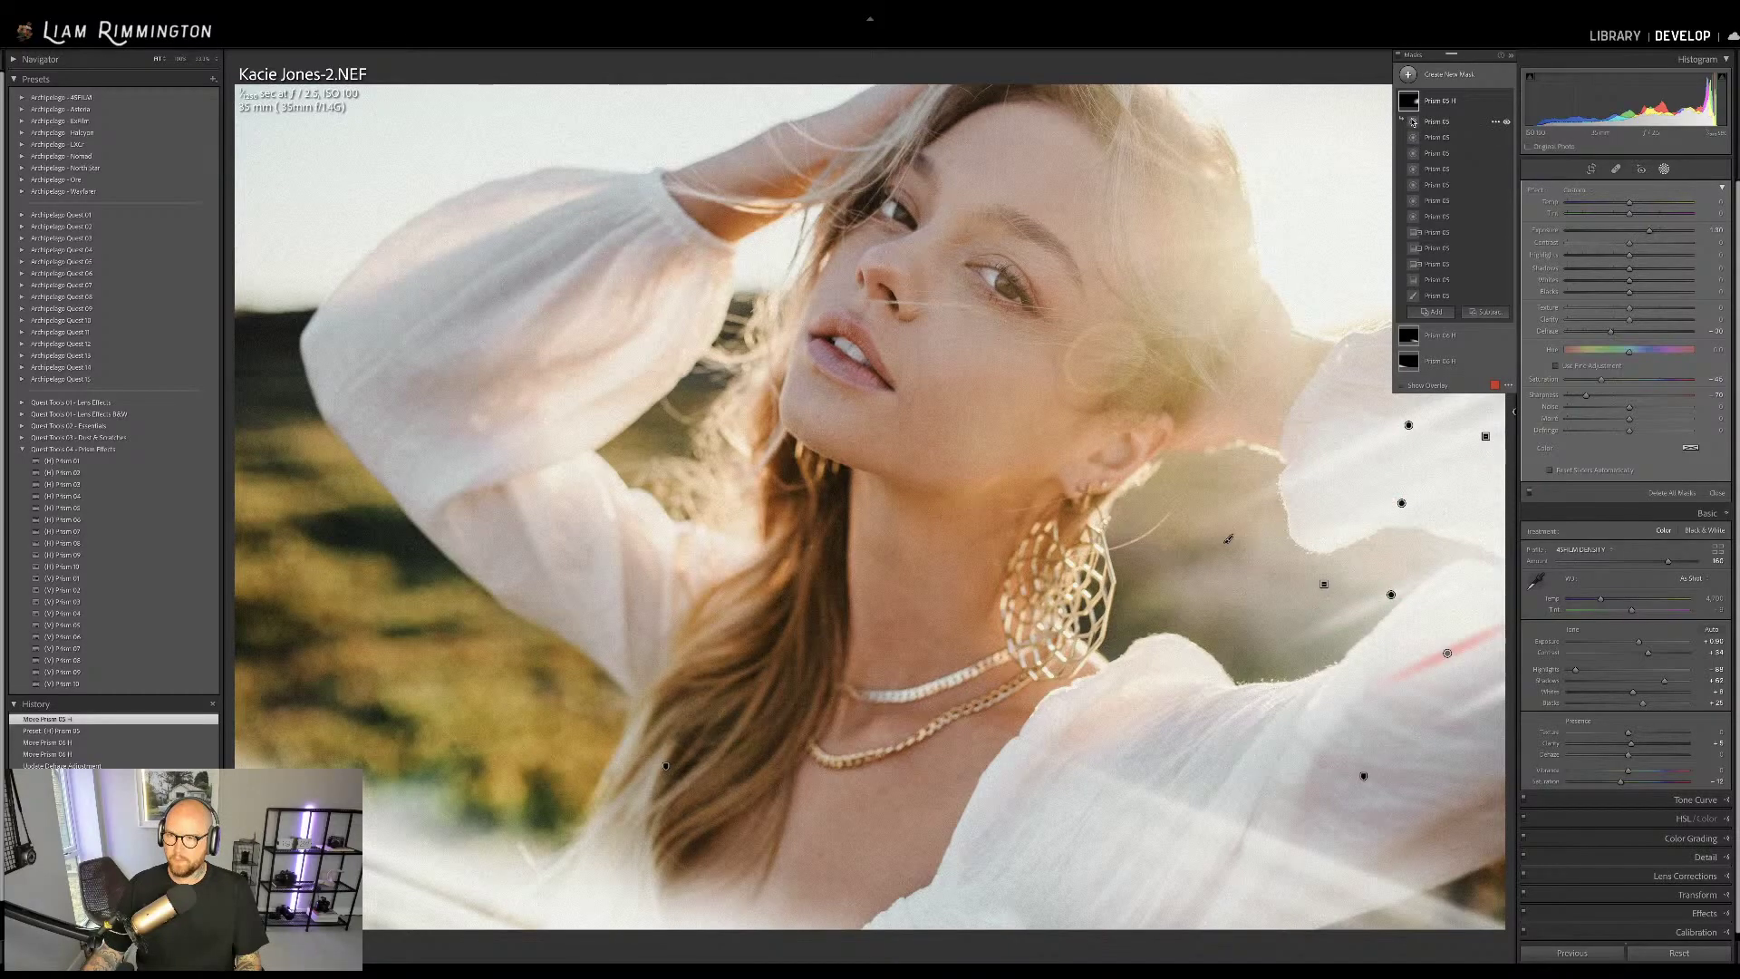
left_click(1413, 217)
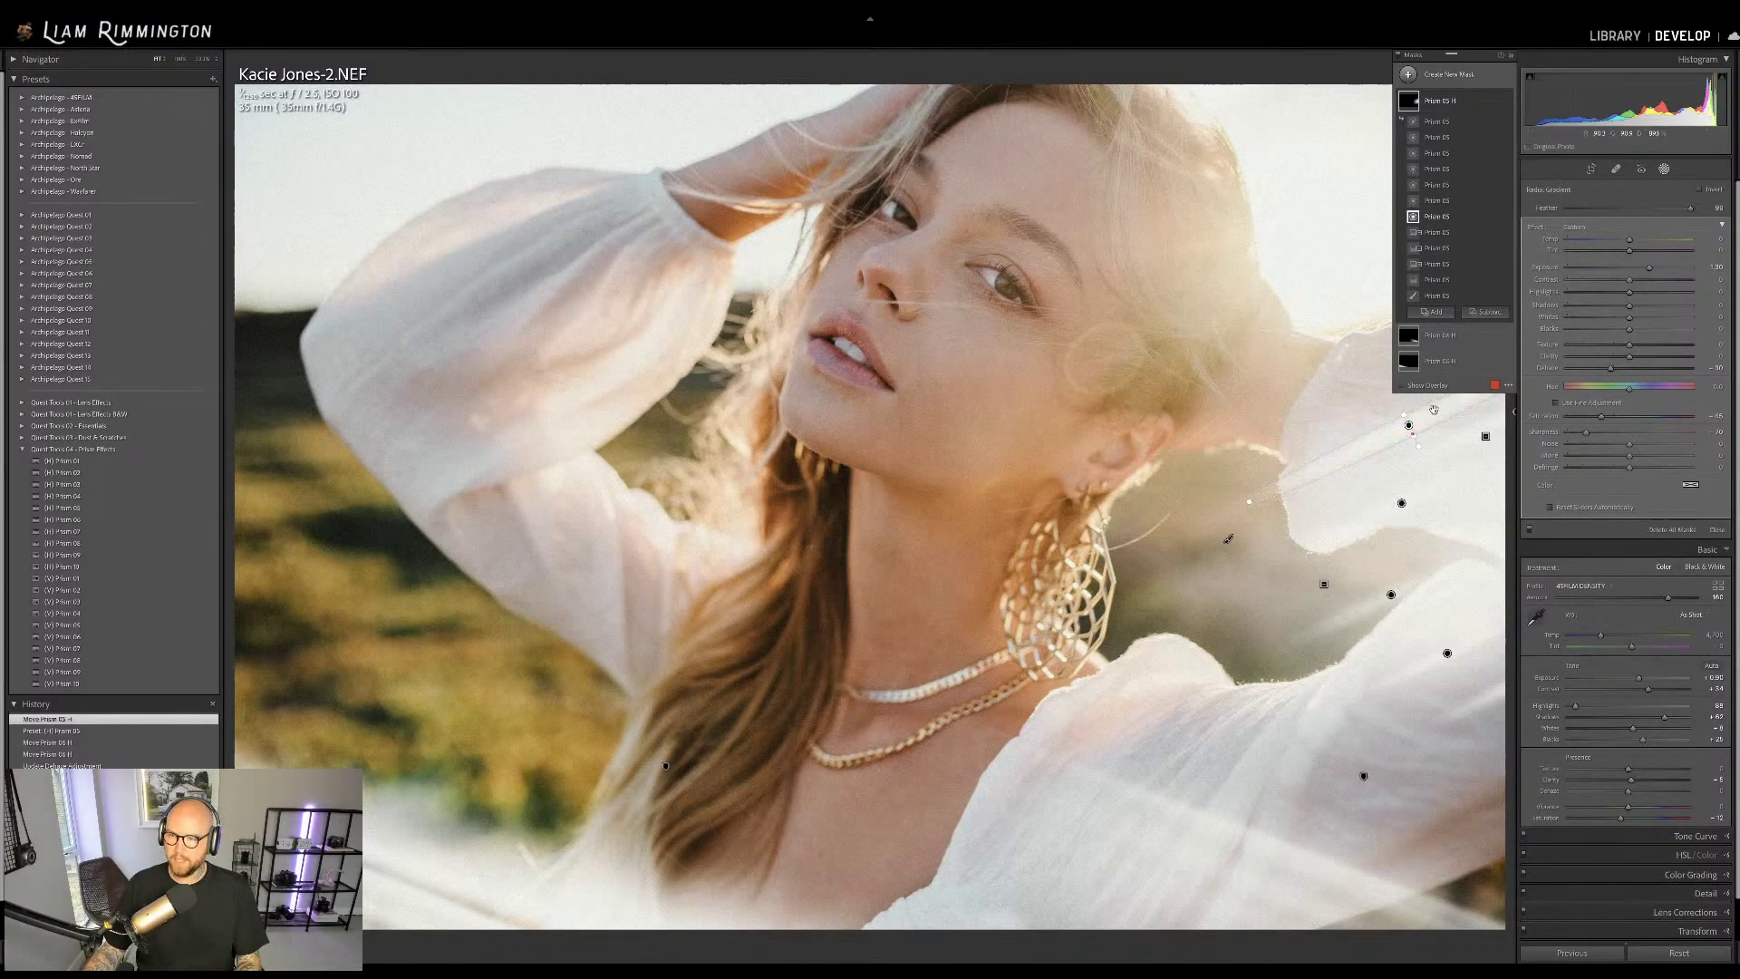
mouse_move(1409, 426)
left_mouse_down()
mouse_move(952, 616)
mouse_move(1287, 603)
mouse_move(1482, 504)
left_mouse_up()
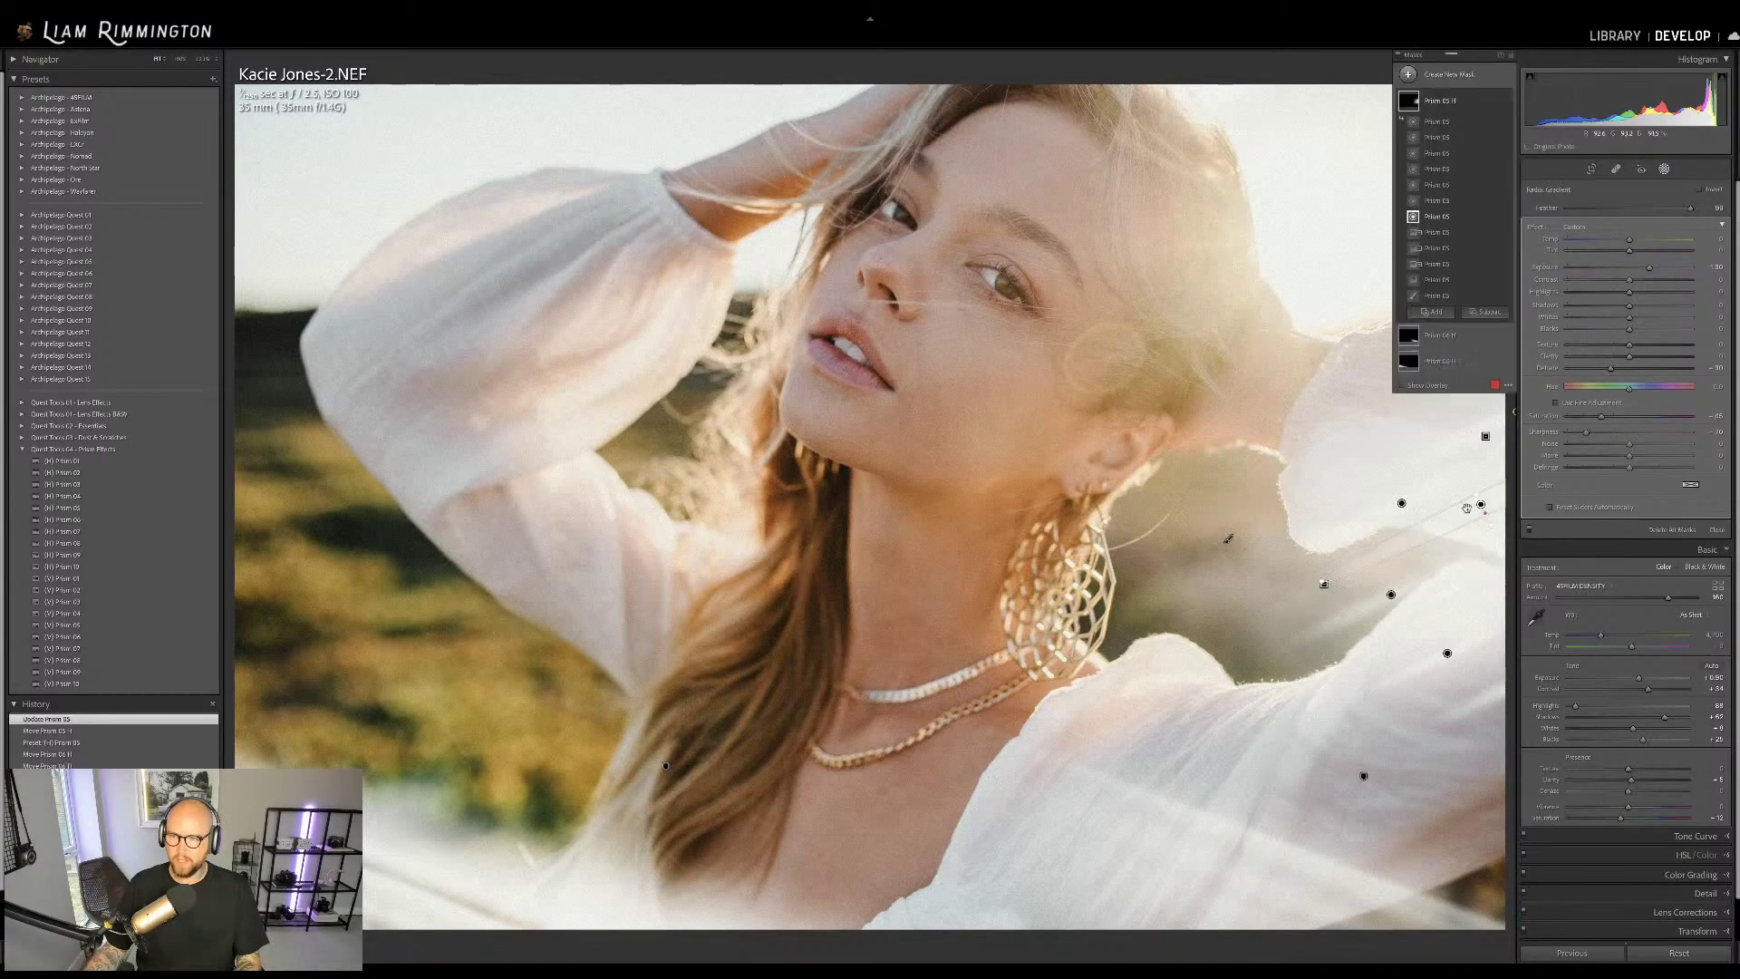
Shift the whole Prism 05 mask a little further toward the photo's right edge and close masking
left_click(1446, 101)
left_click_drag(1230, 539, 1303, 553)
key("shift+w")
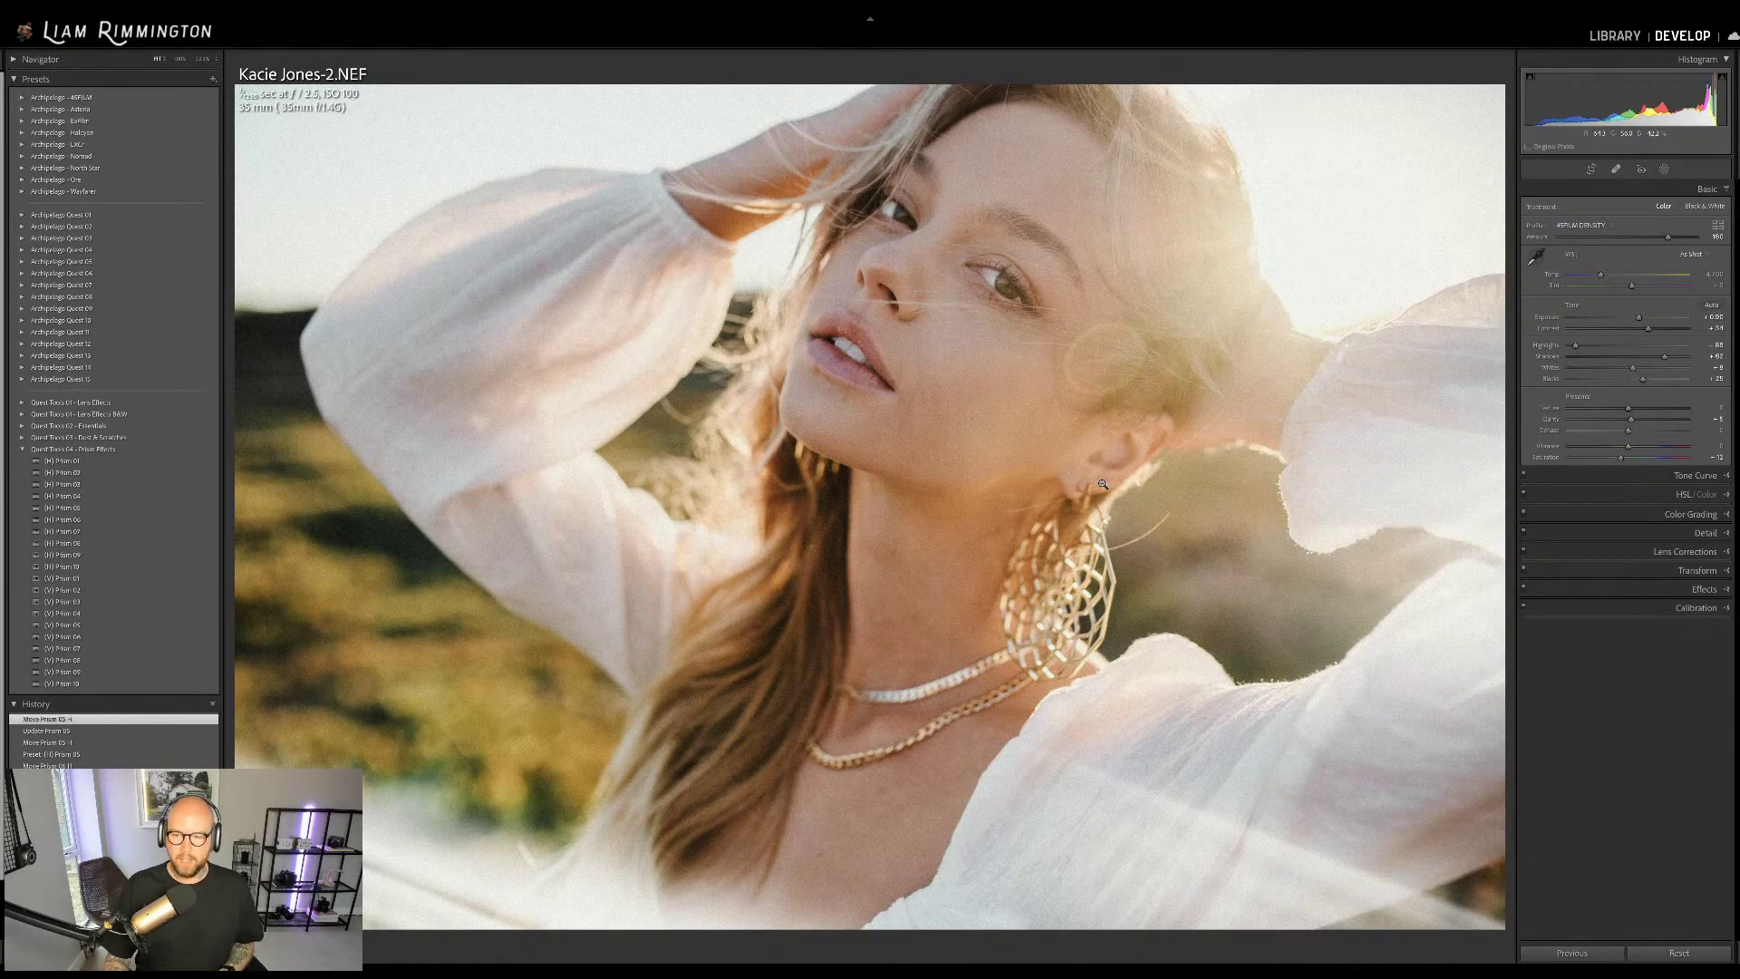
Compare the portrait before and after the edits, both full size and side by side
key("backslash")
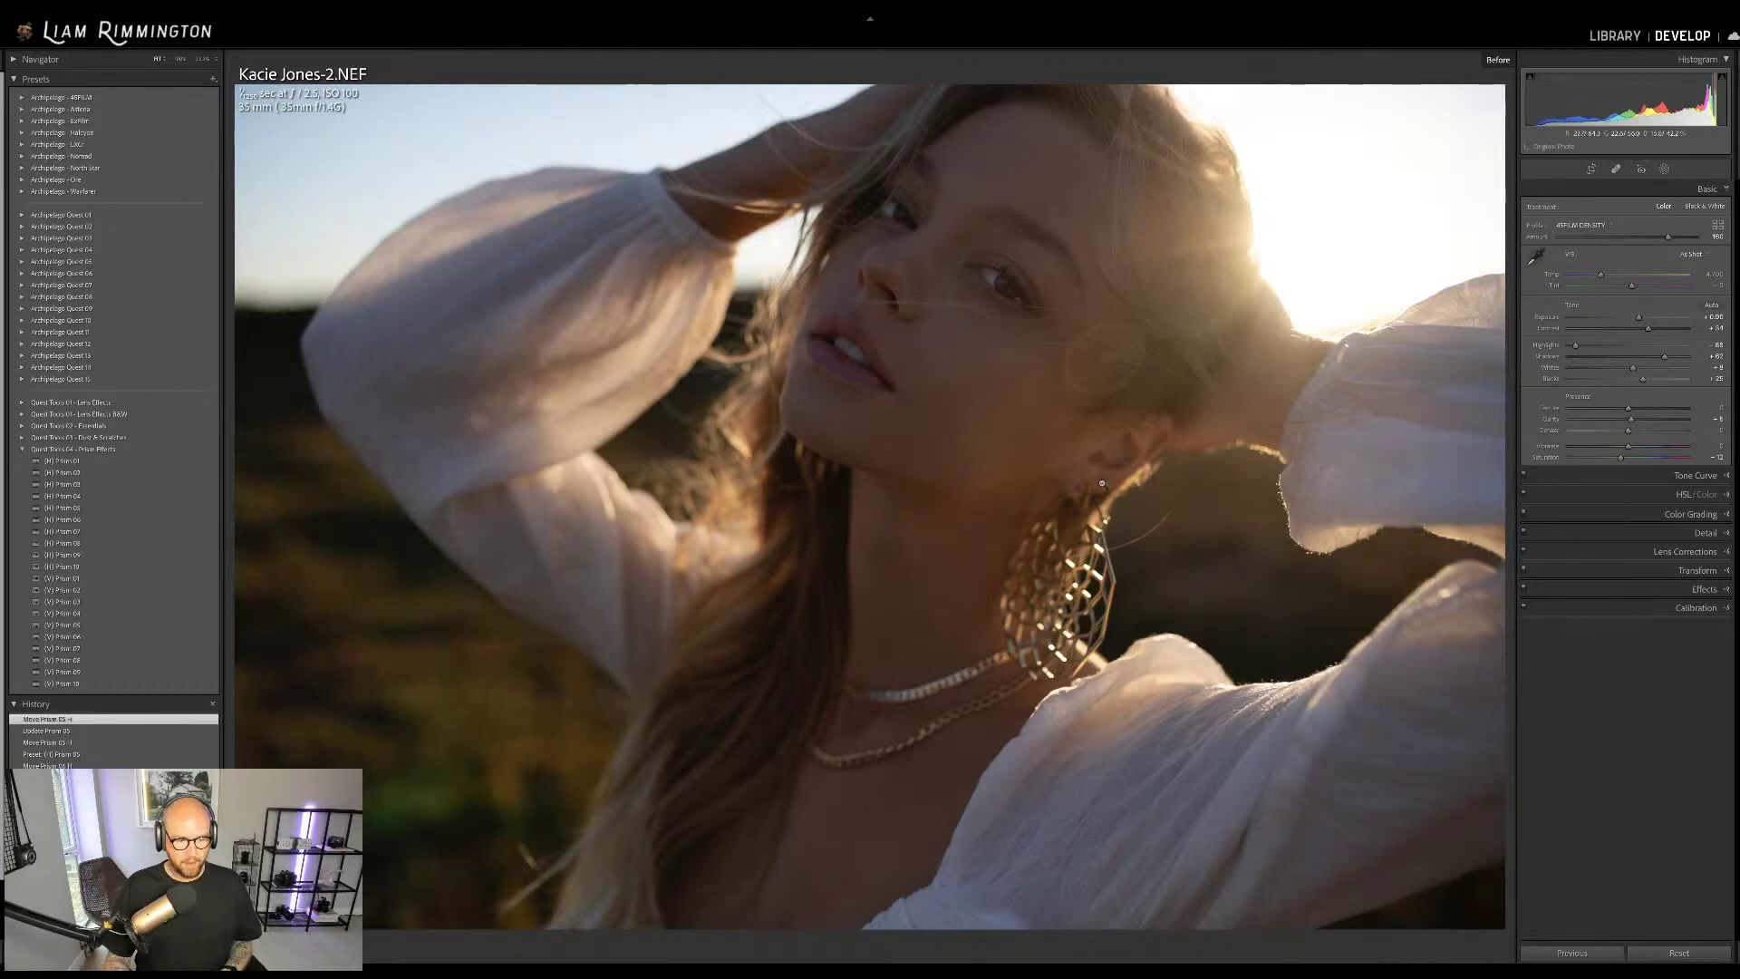
key("backslash")
scroll(192, 587, "down", 2)
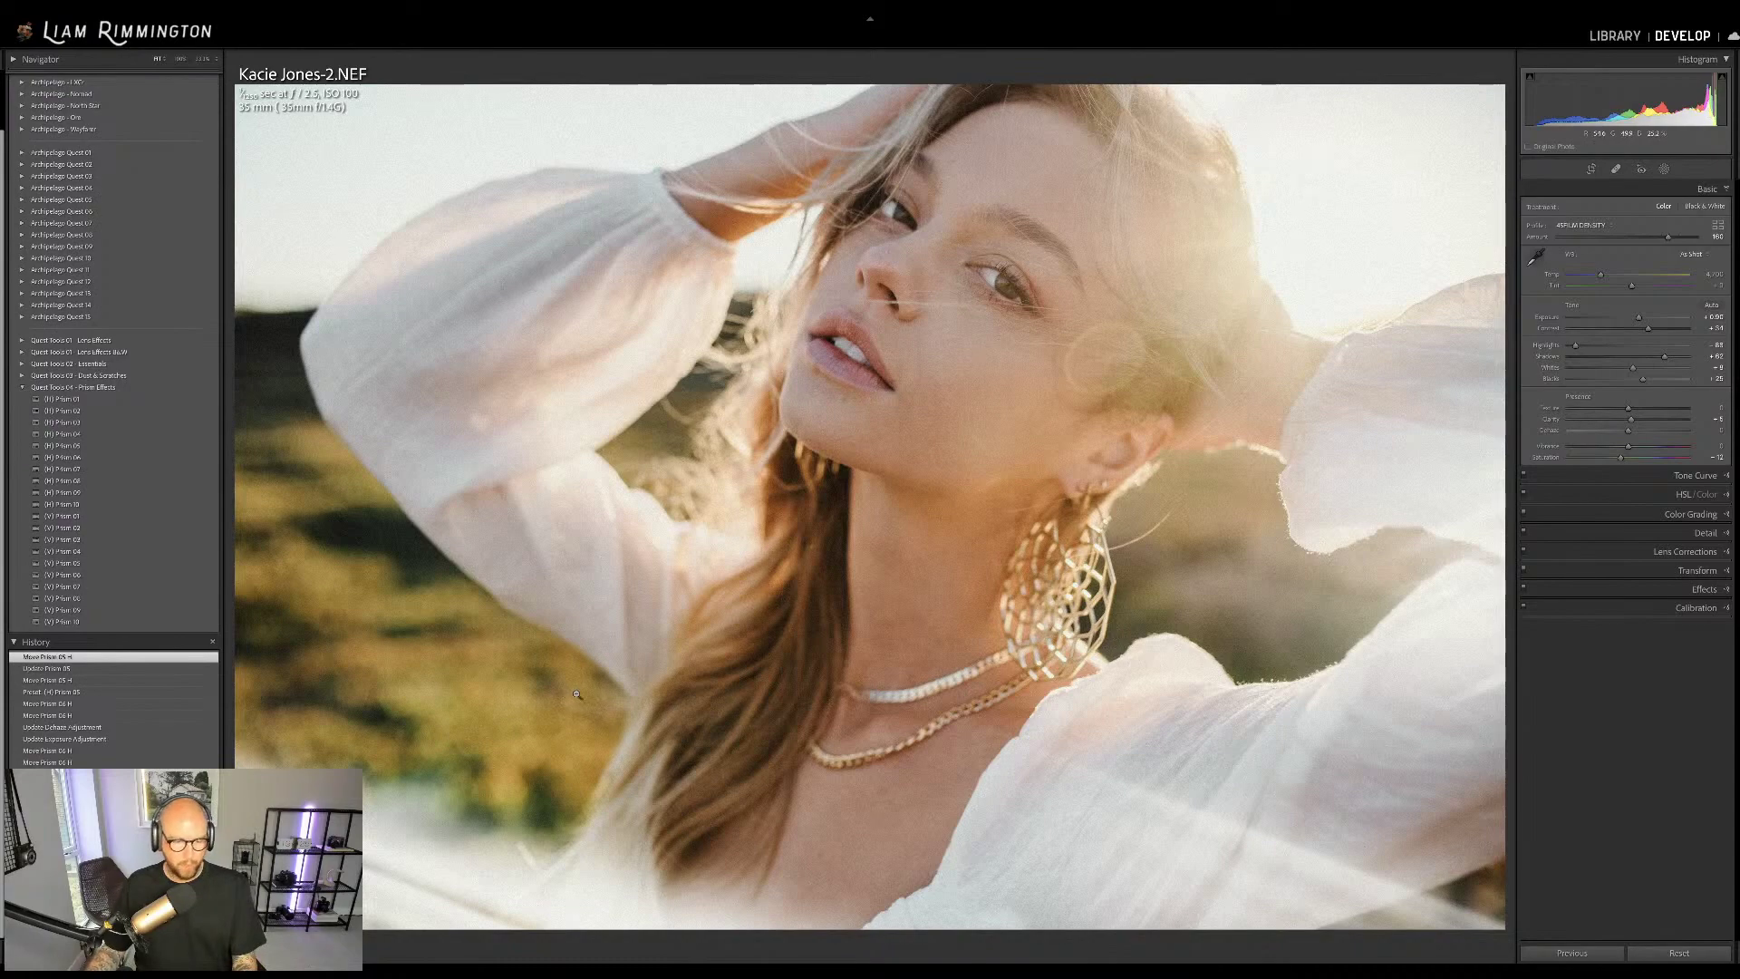
key("y")
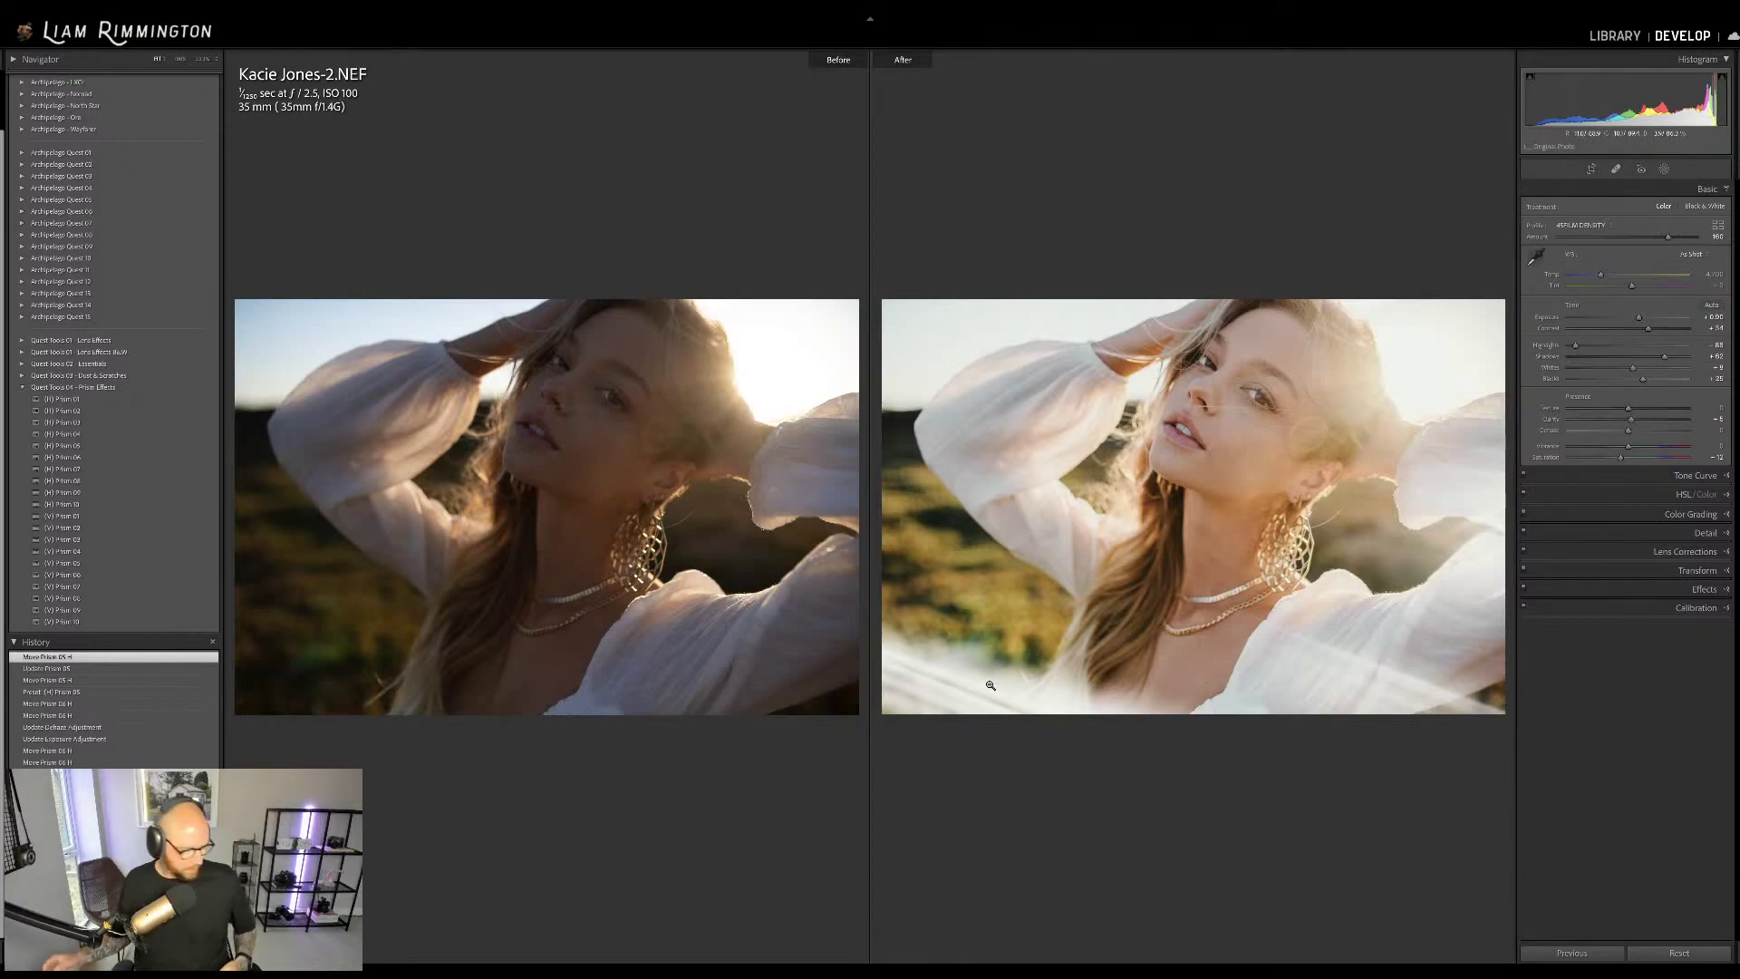
Return to the single-photo view and check the portrait once more against its unedited version
key("y")
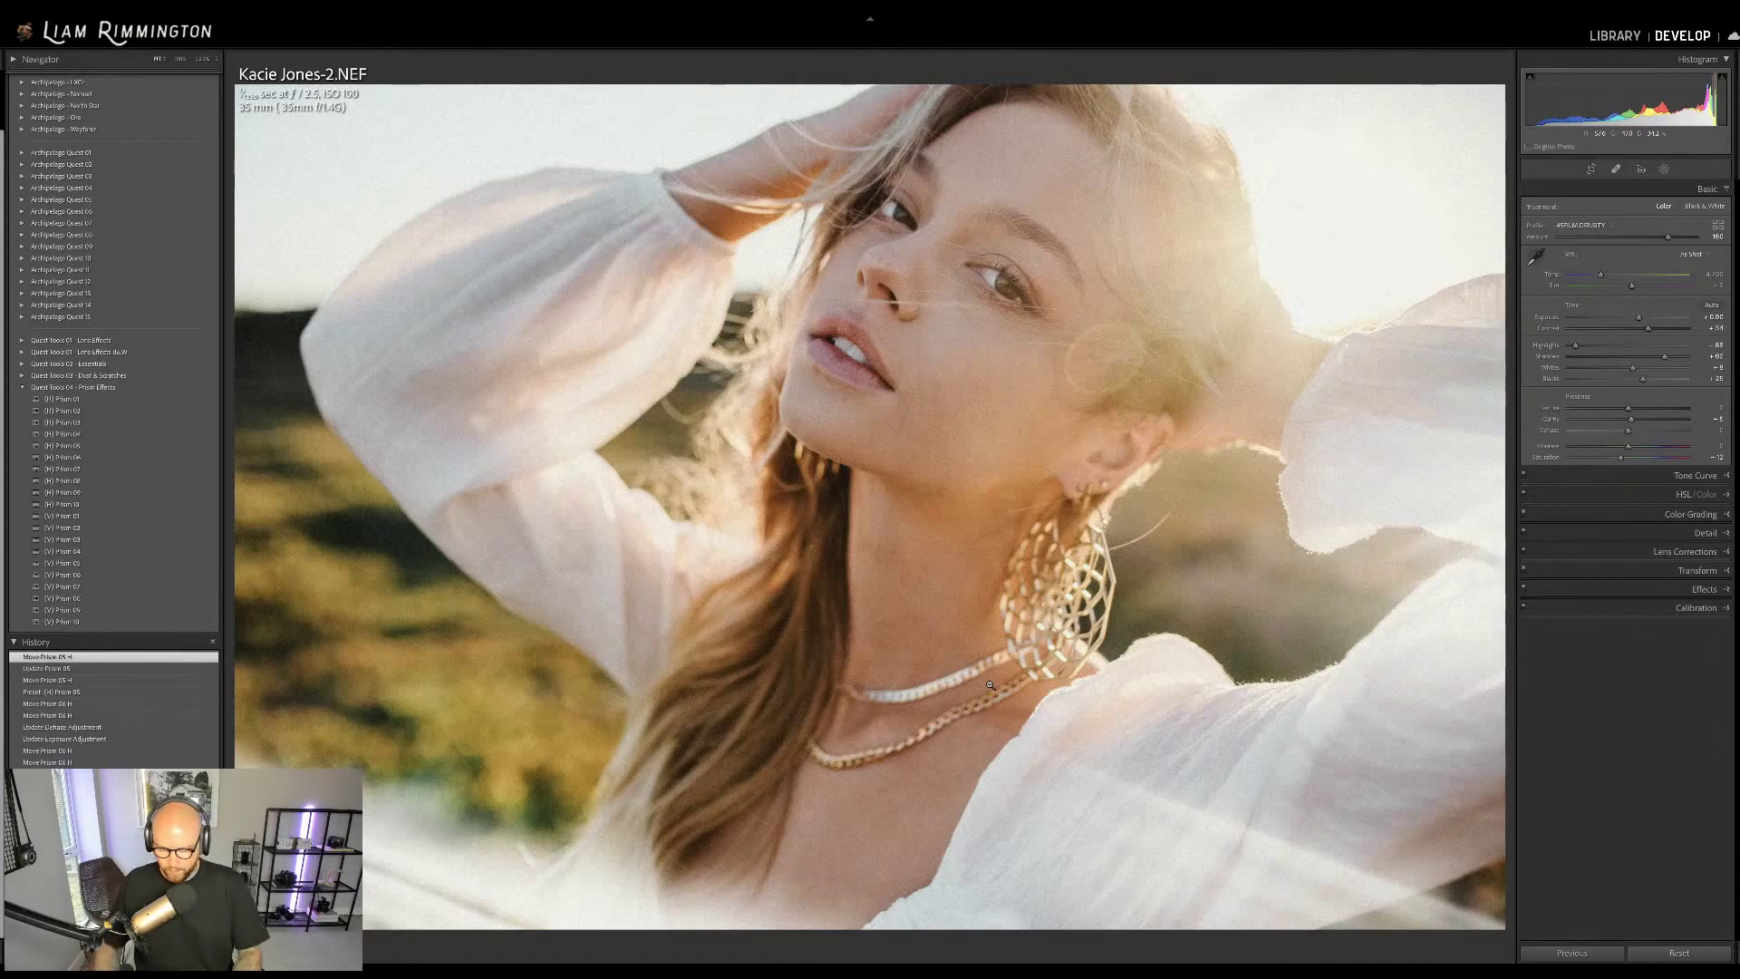
key("backslash")
key("backslash")
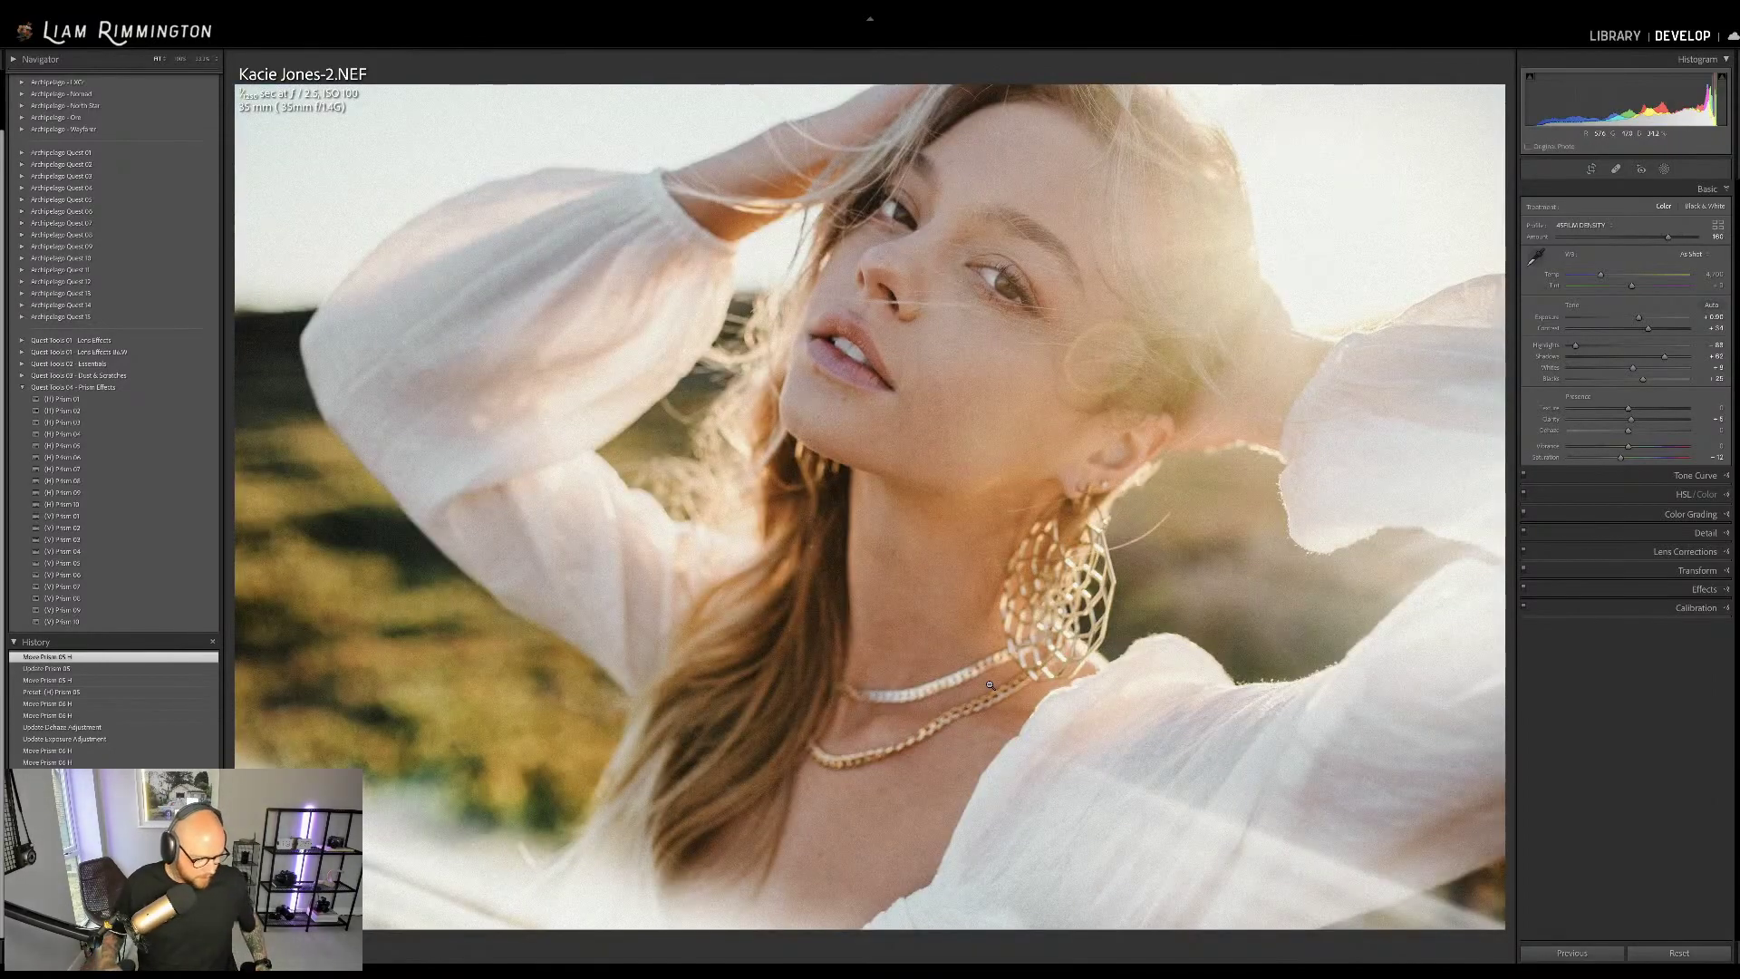
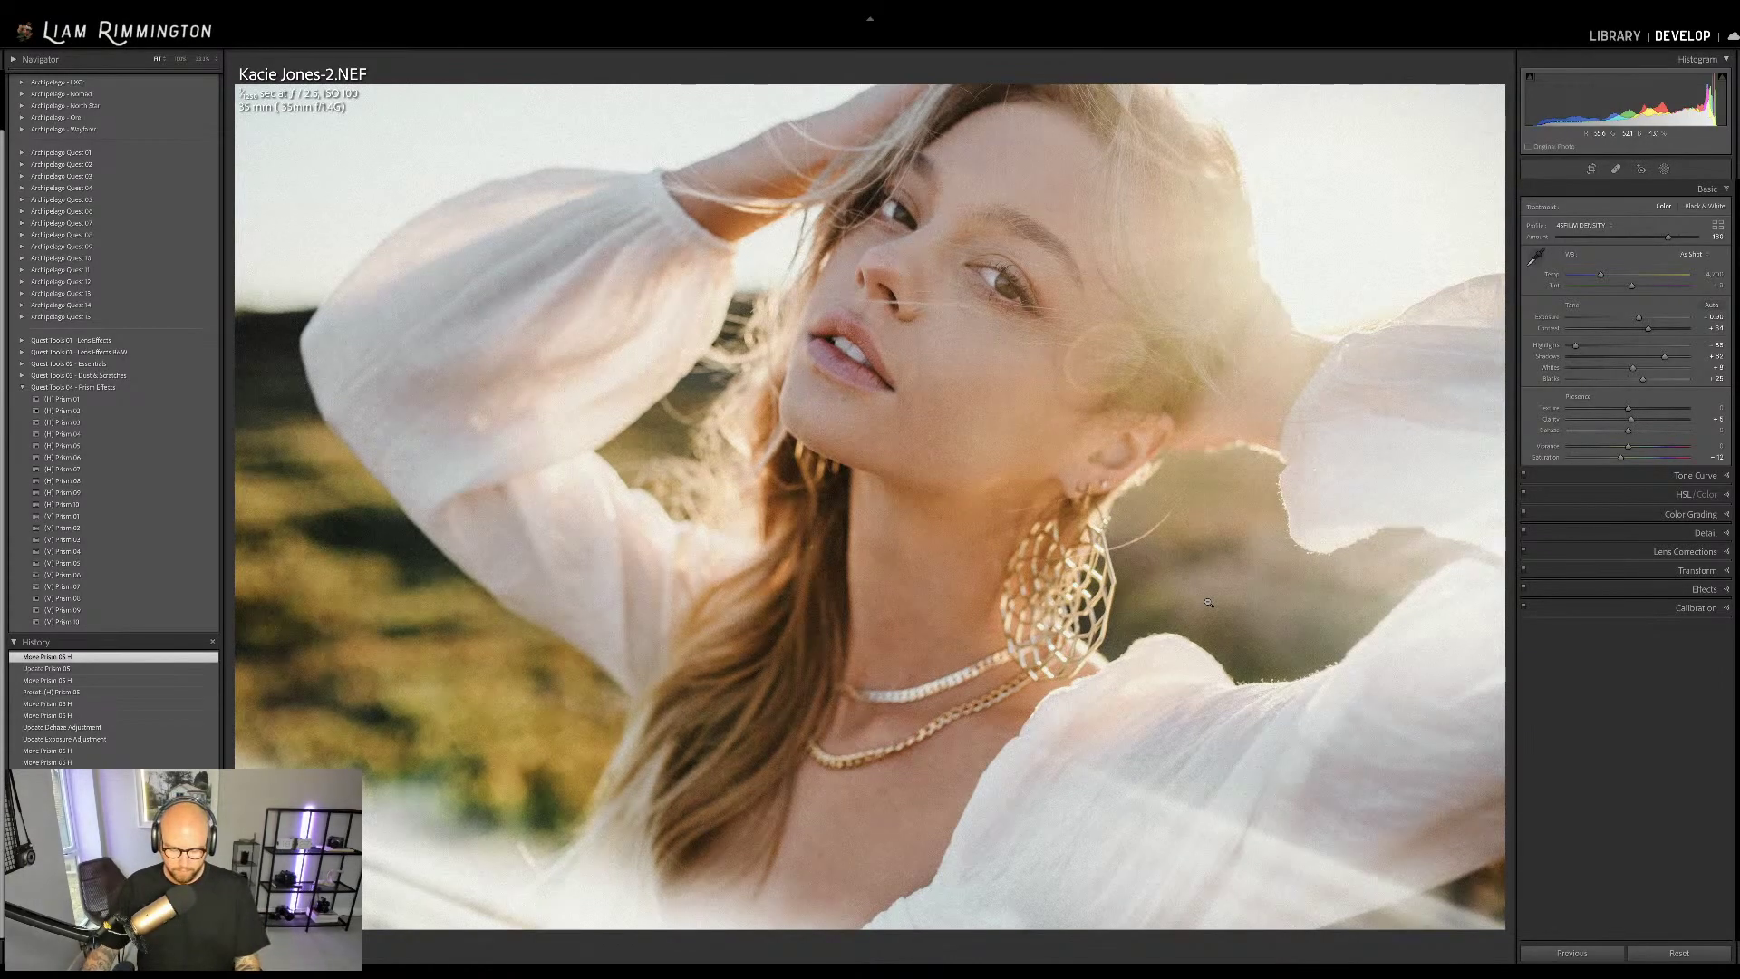
Open the full-length street portrait of the woman in the red shirt for developing and apply the (V) Prism 04 and (V) Prism 01 presets
key("g")
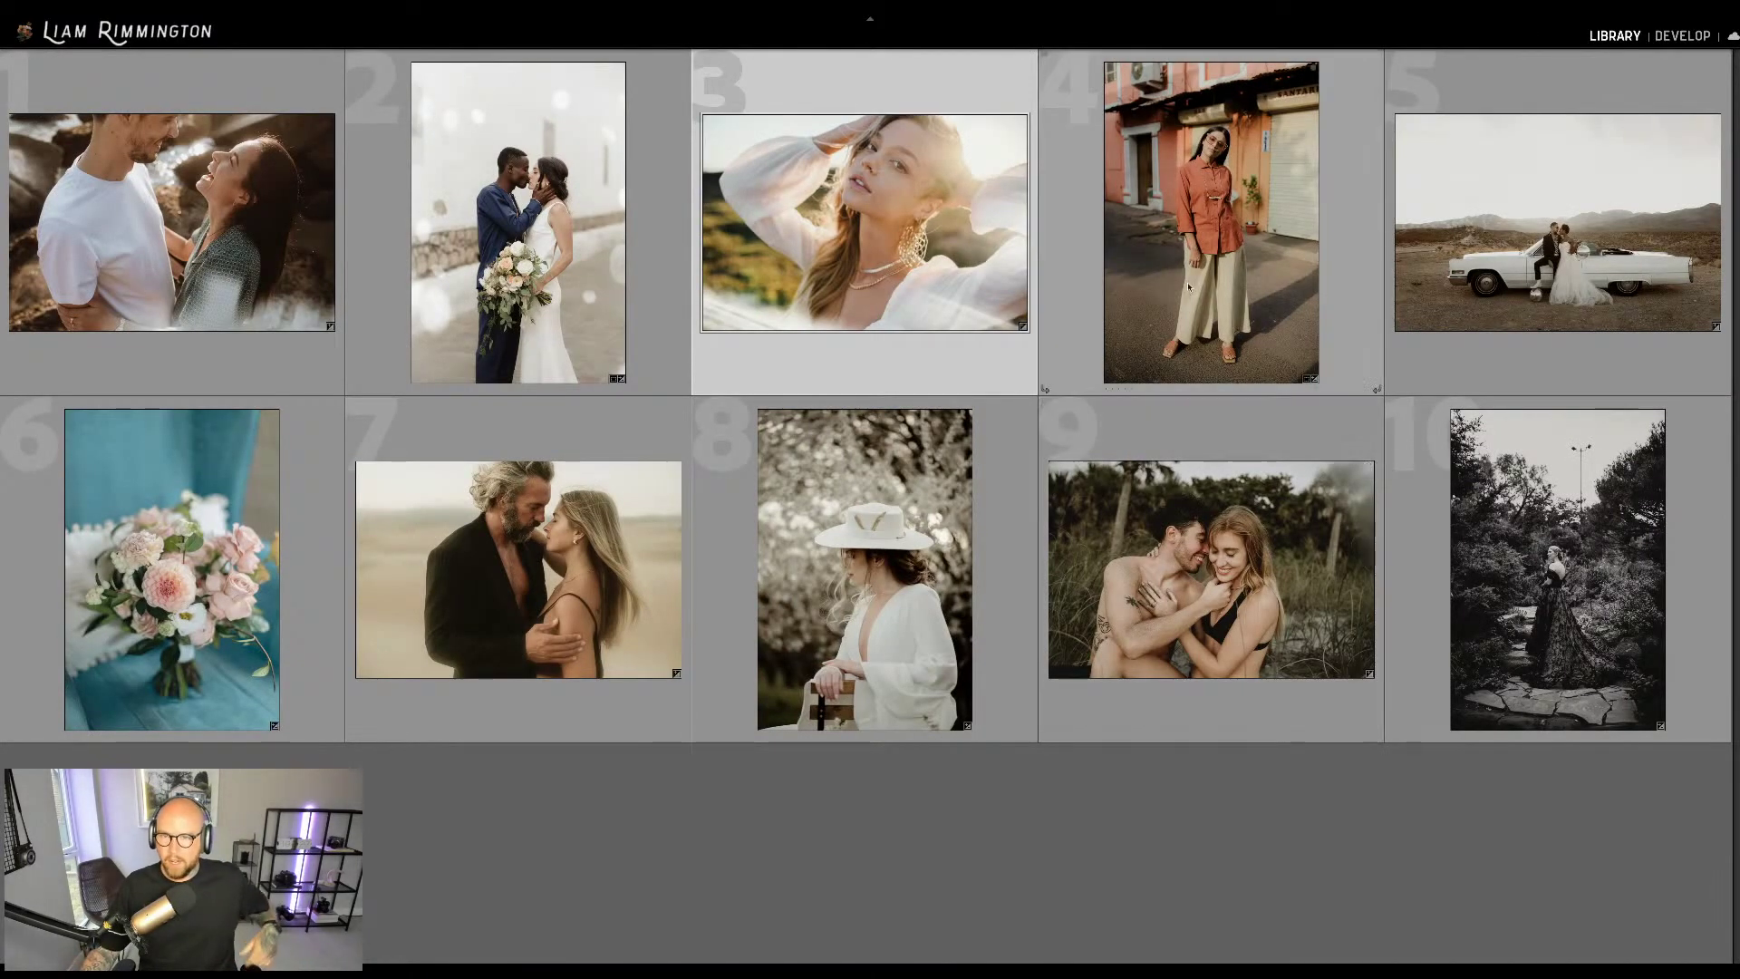
left_click(1216, 269)
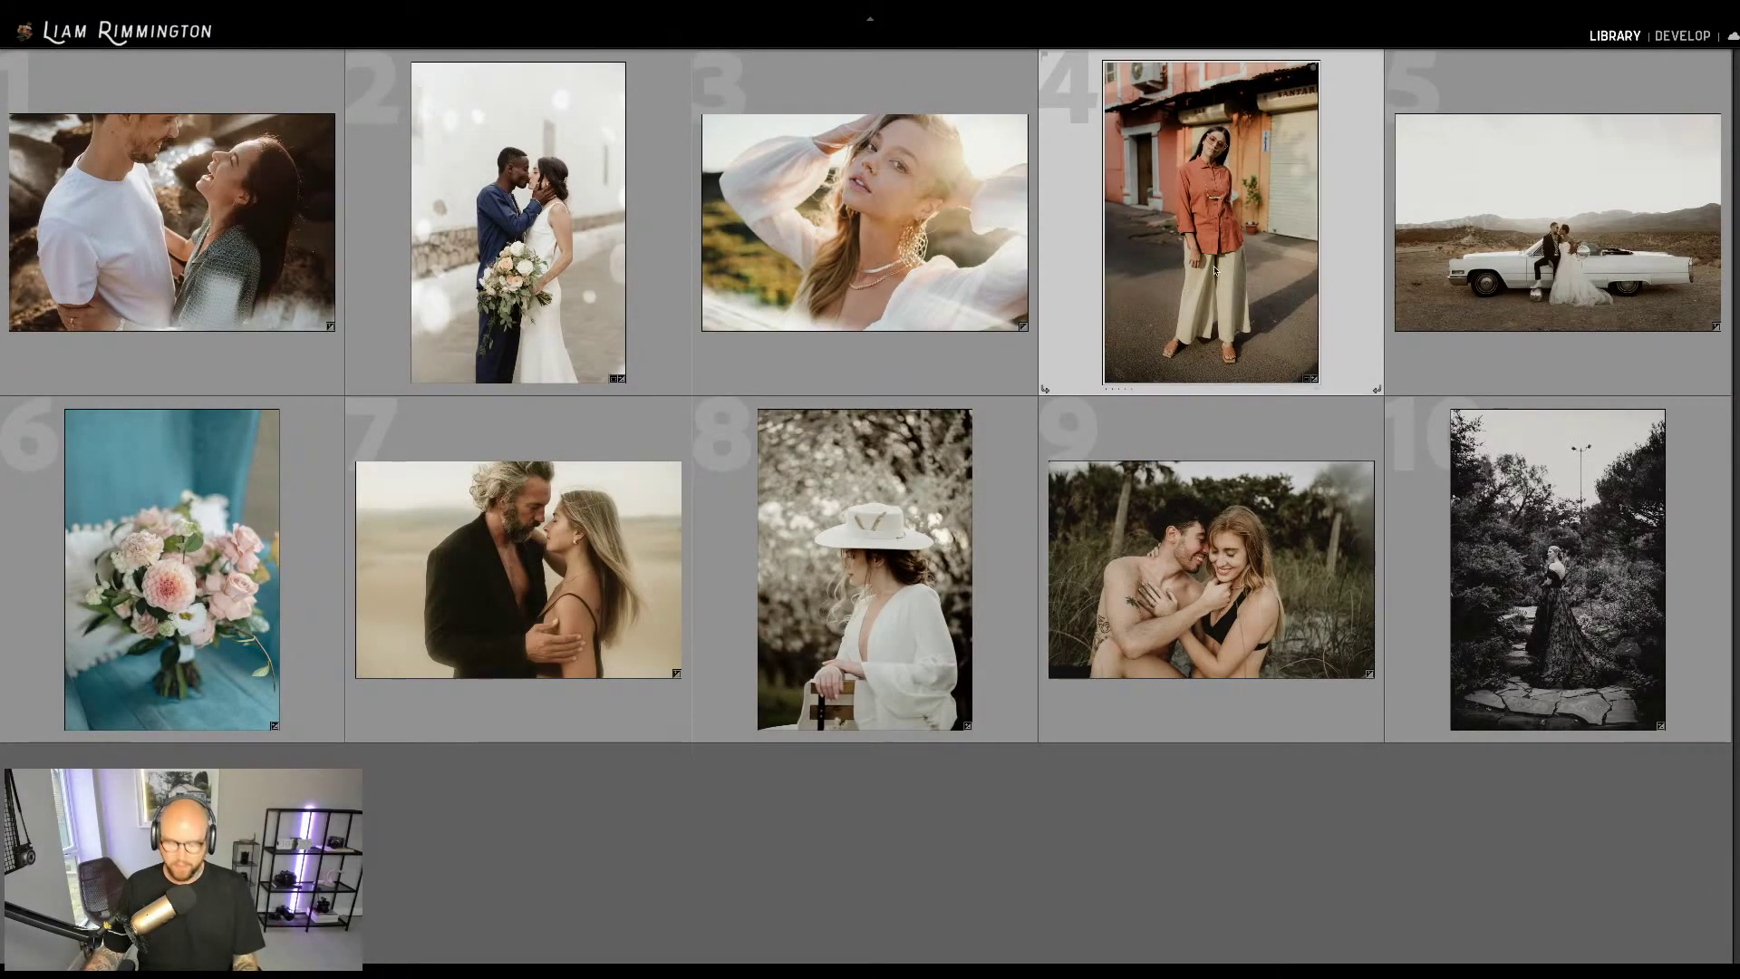
key("d")
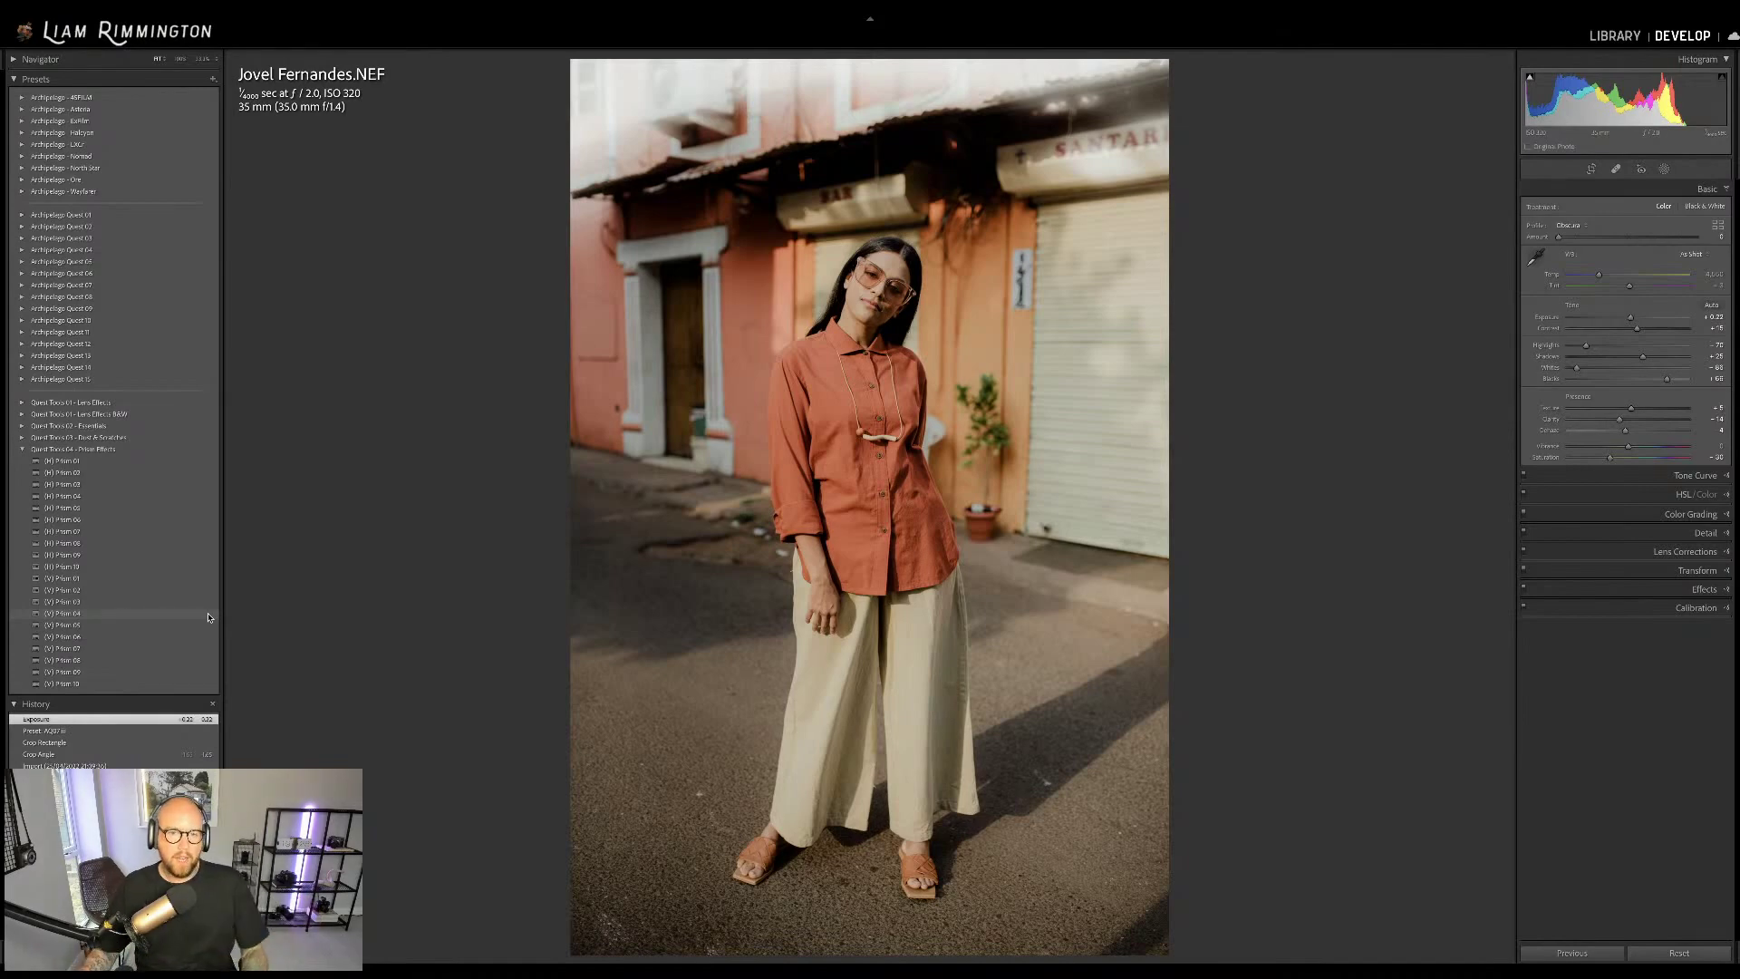
left_click(208, 617)
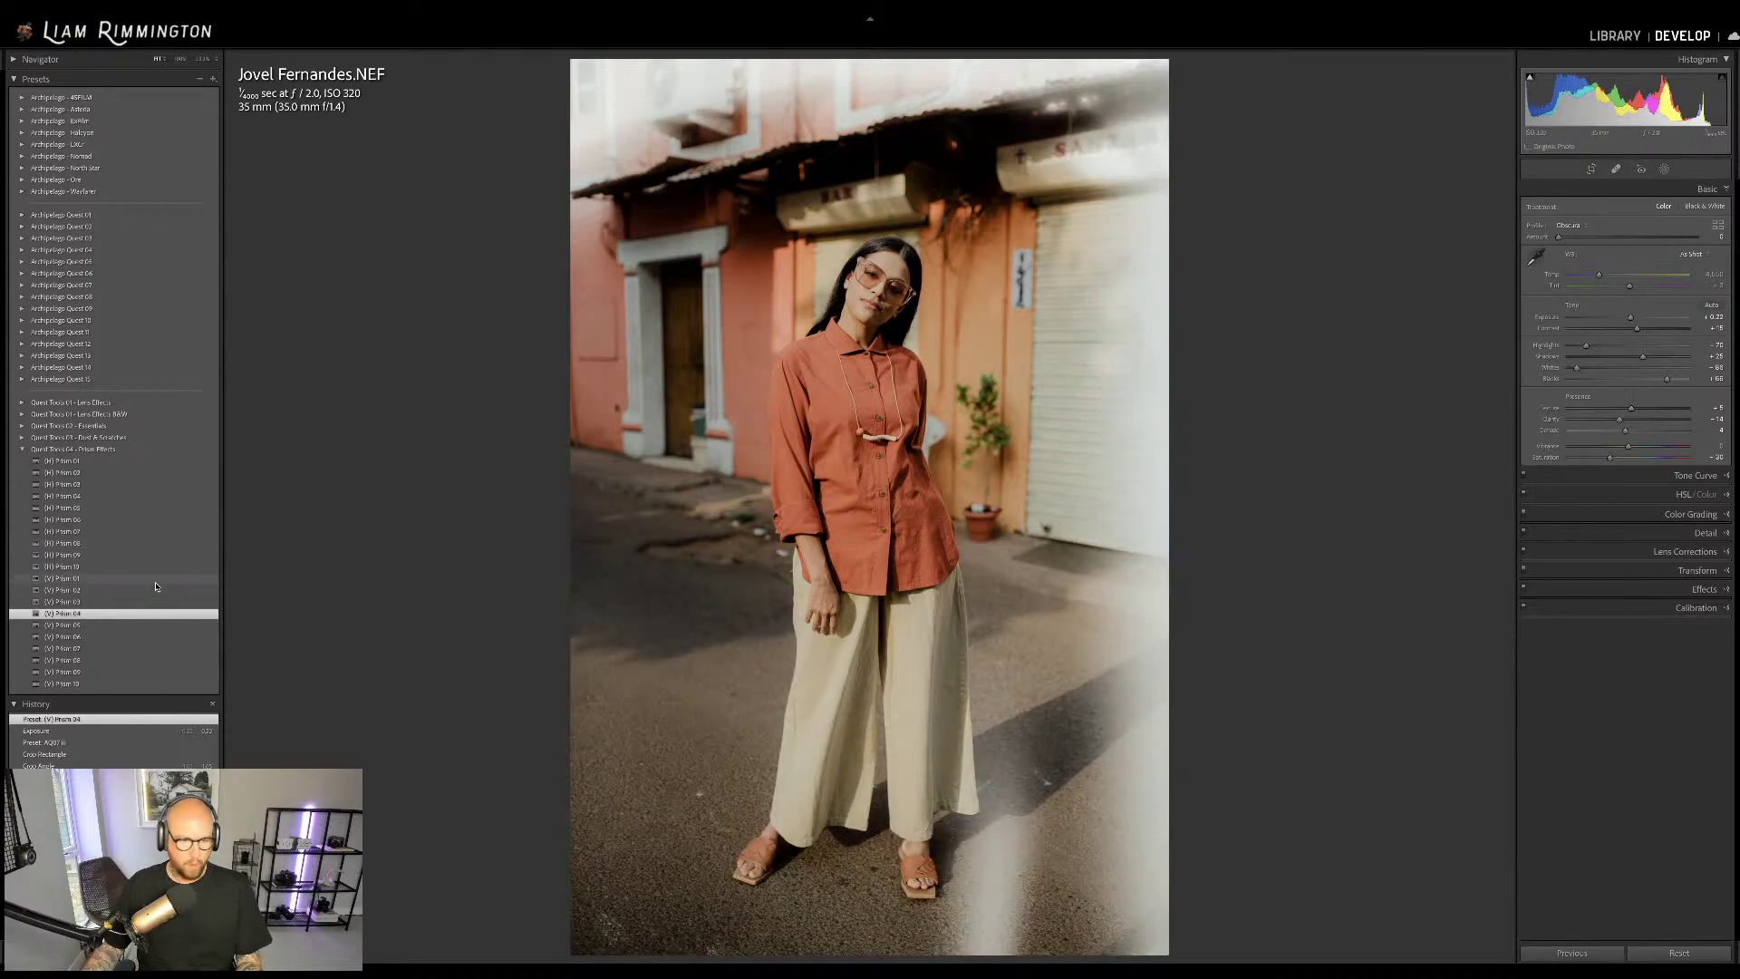
left_click(155, 580)
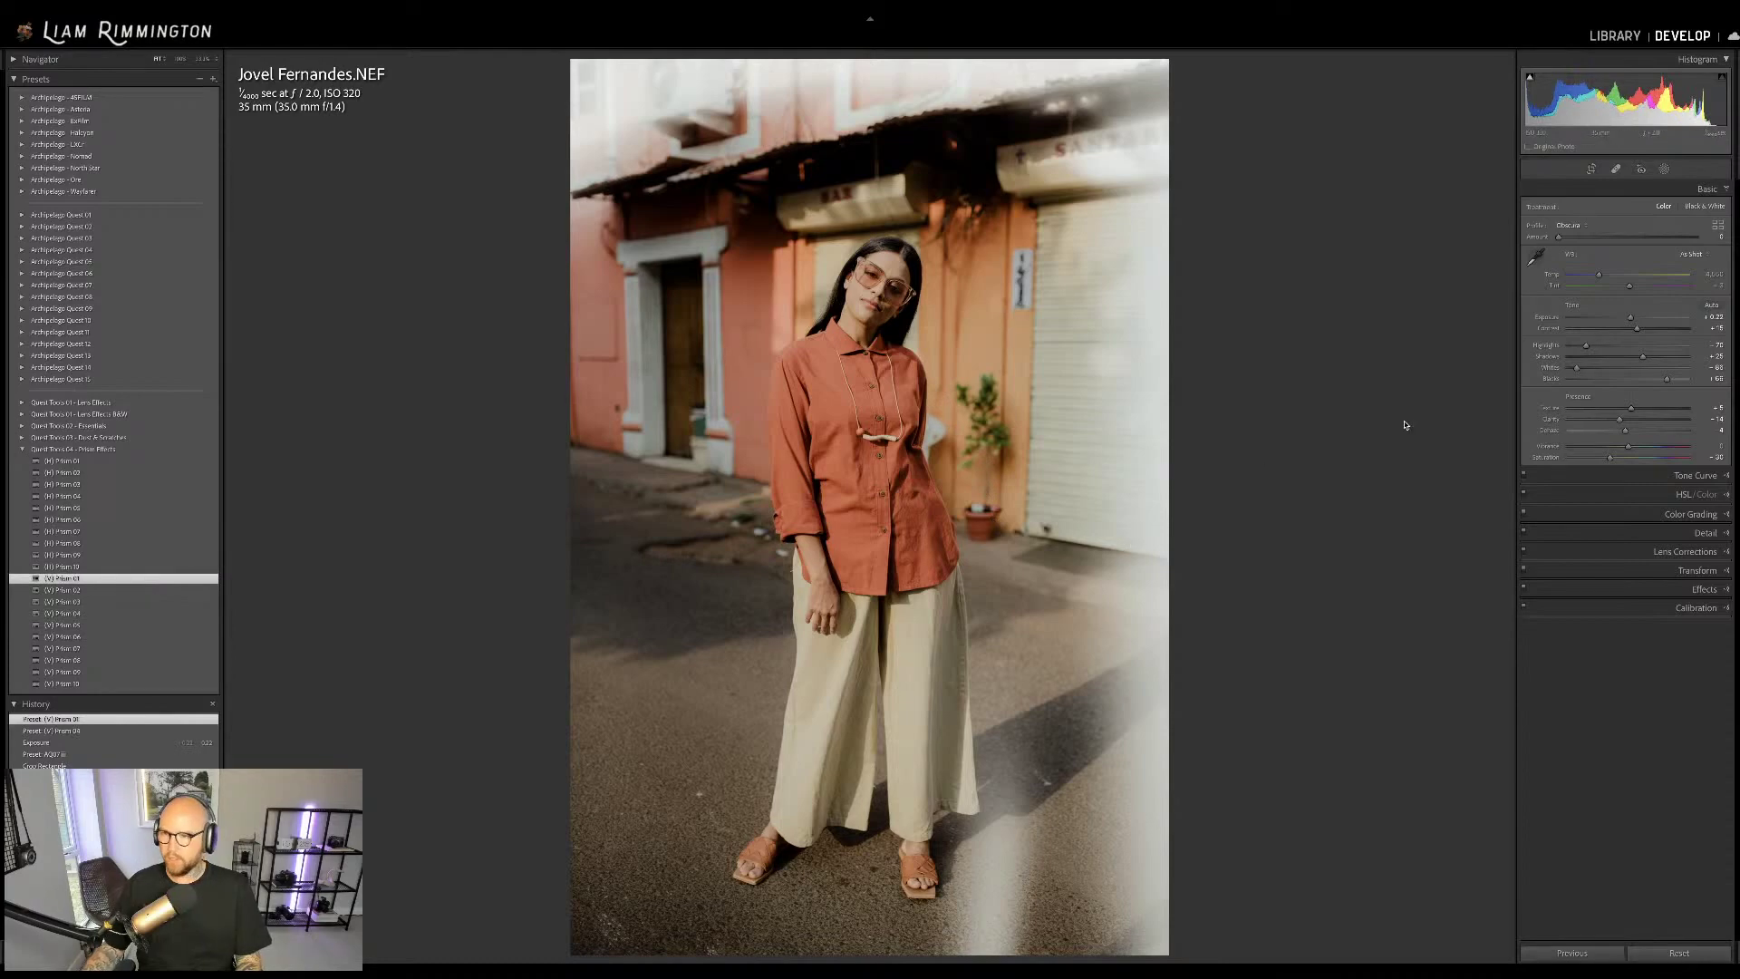
Select the Prism 01 V mask and move it slightly down and right on the street portrait
left_click(1665, 169)
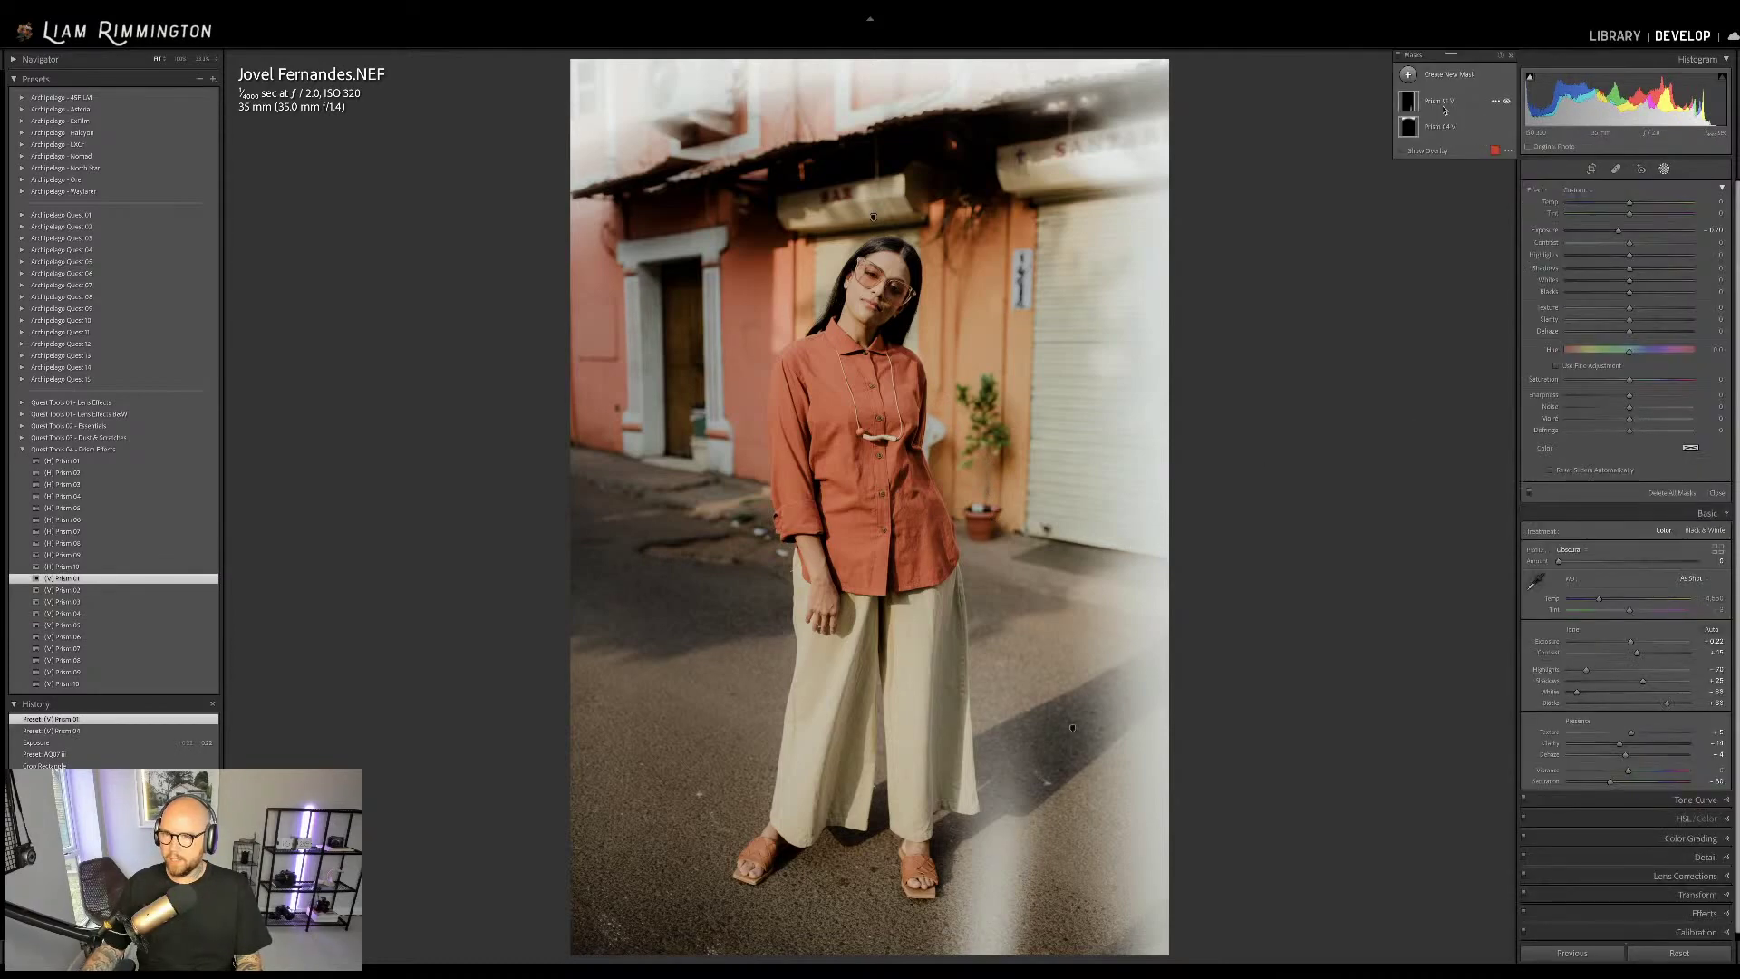
left_click(1444, 107)
left_click_drag(1073, 721, 1100, 746)
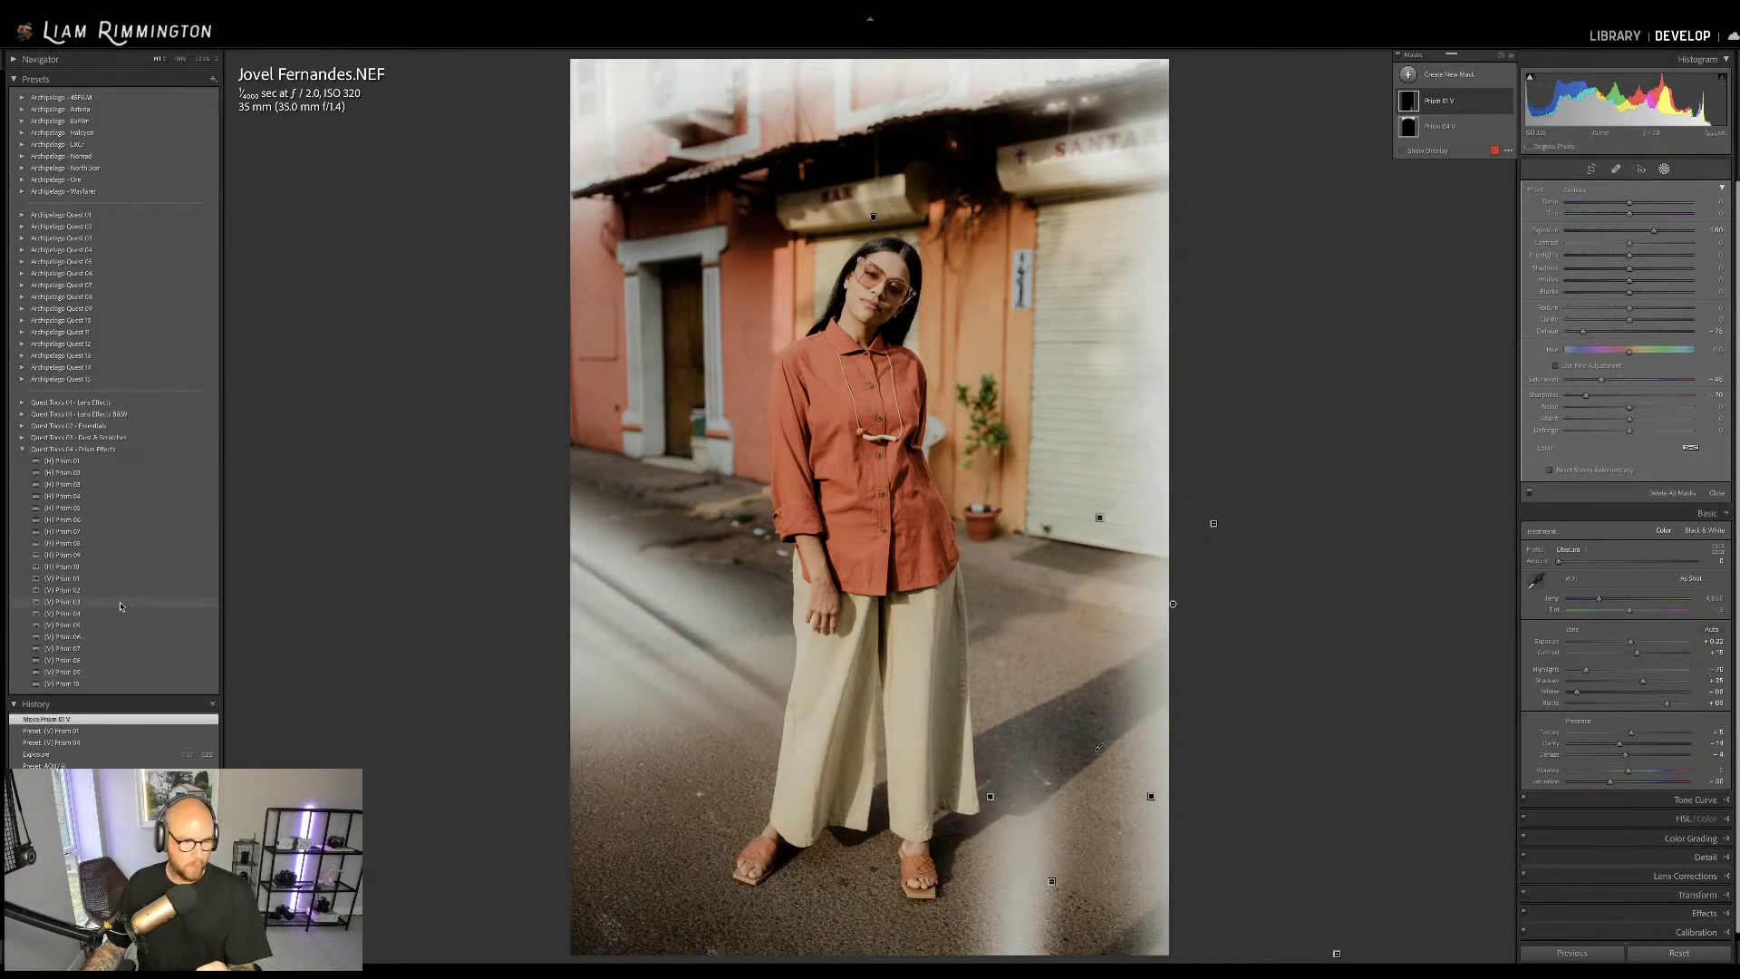
Apply the (V) Prism 03 preset, move its mask down toward the photo's lower-left corner and close masking
left_click(121, 605)
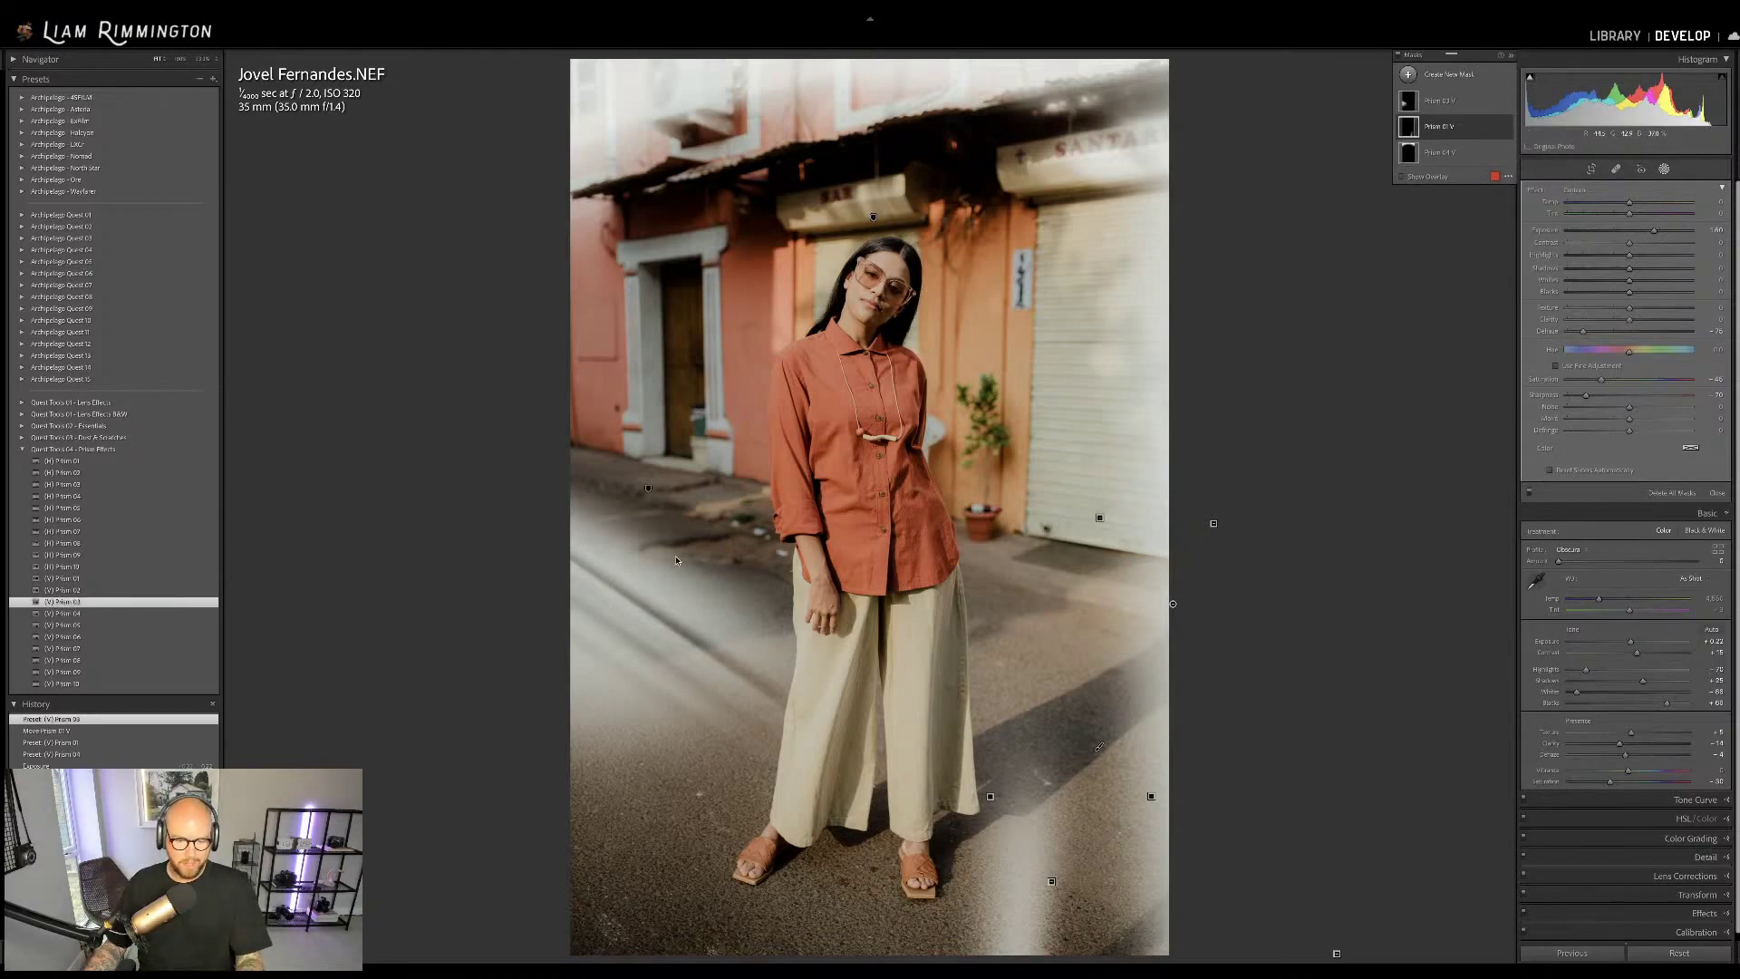
left_click(648, 488)
left_click_drag(649, 490, 586, 872)
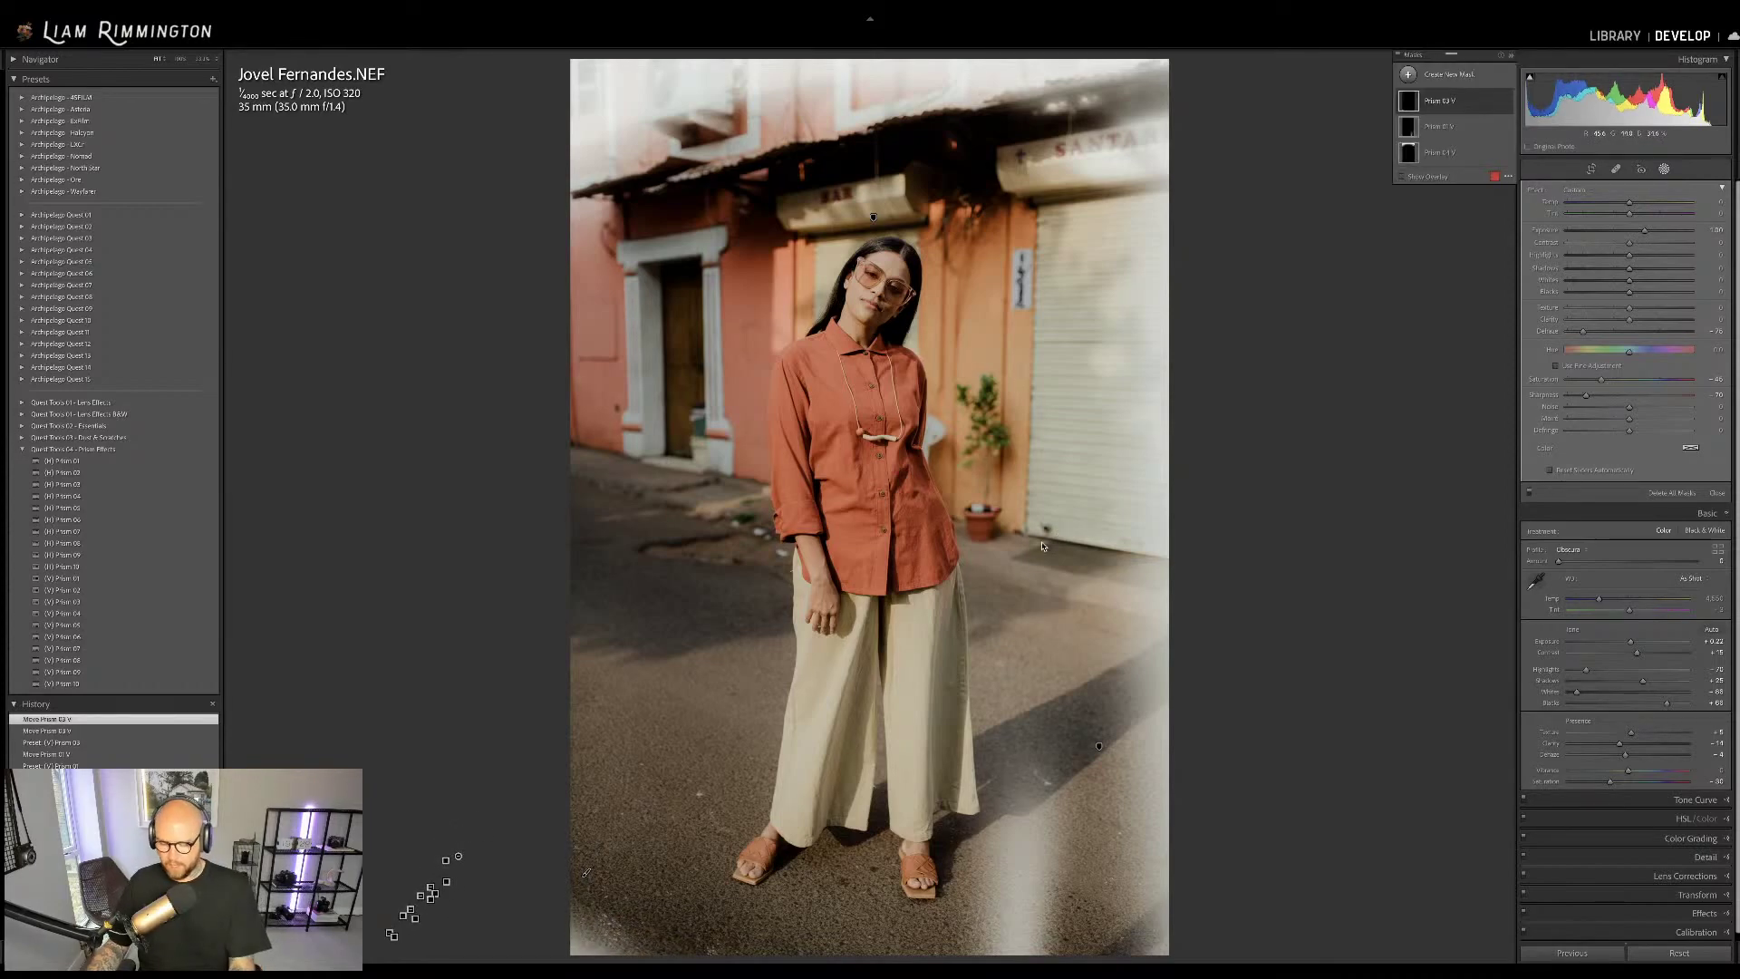
key("shift+w")
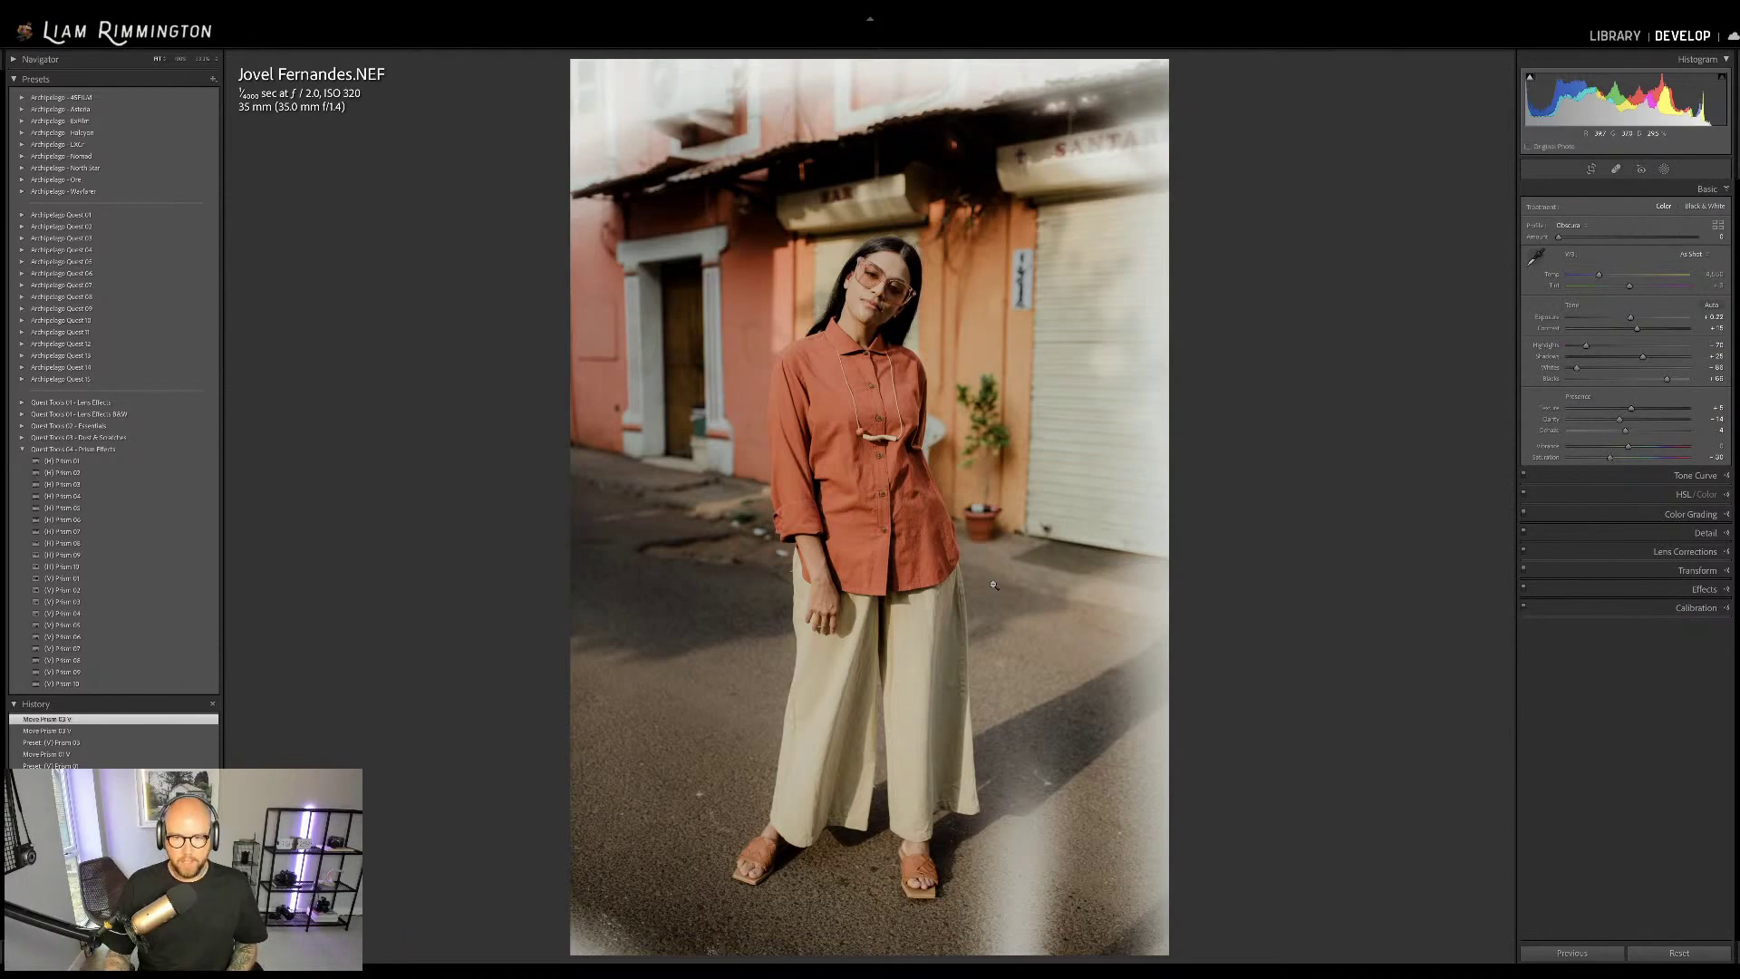
Compare the street portrait before and after the prism effects, full size and side by side
key("backslash")
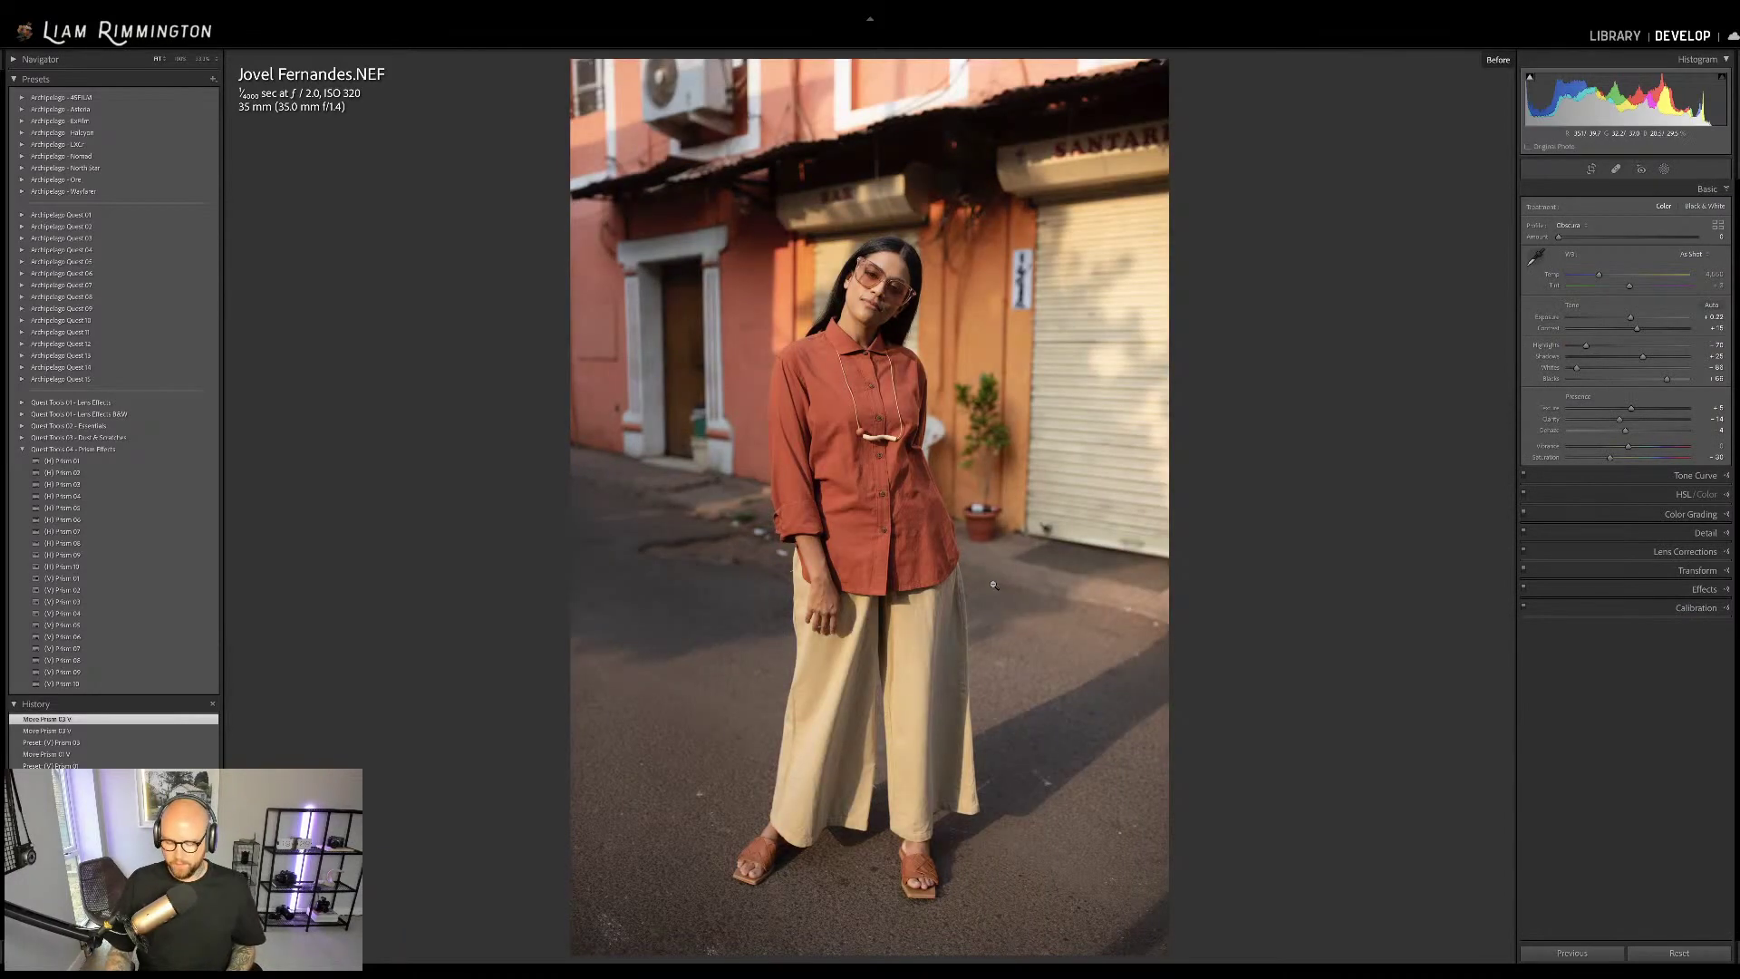
key("backslash")
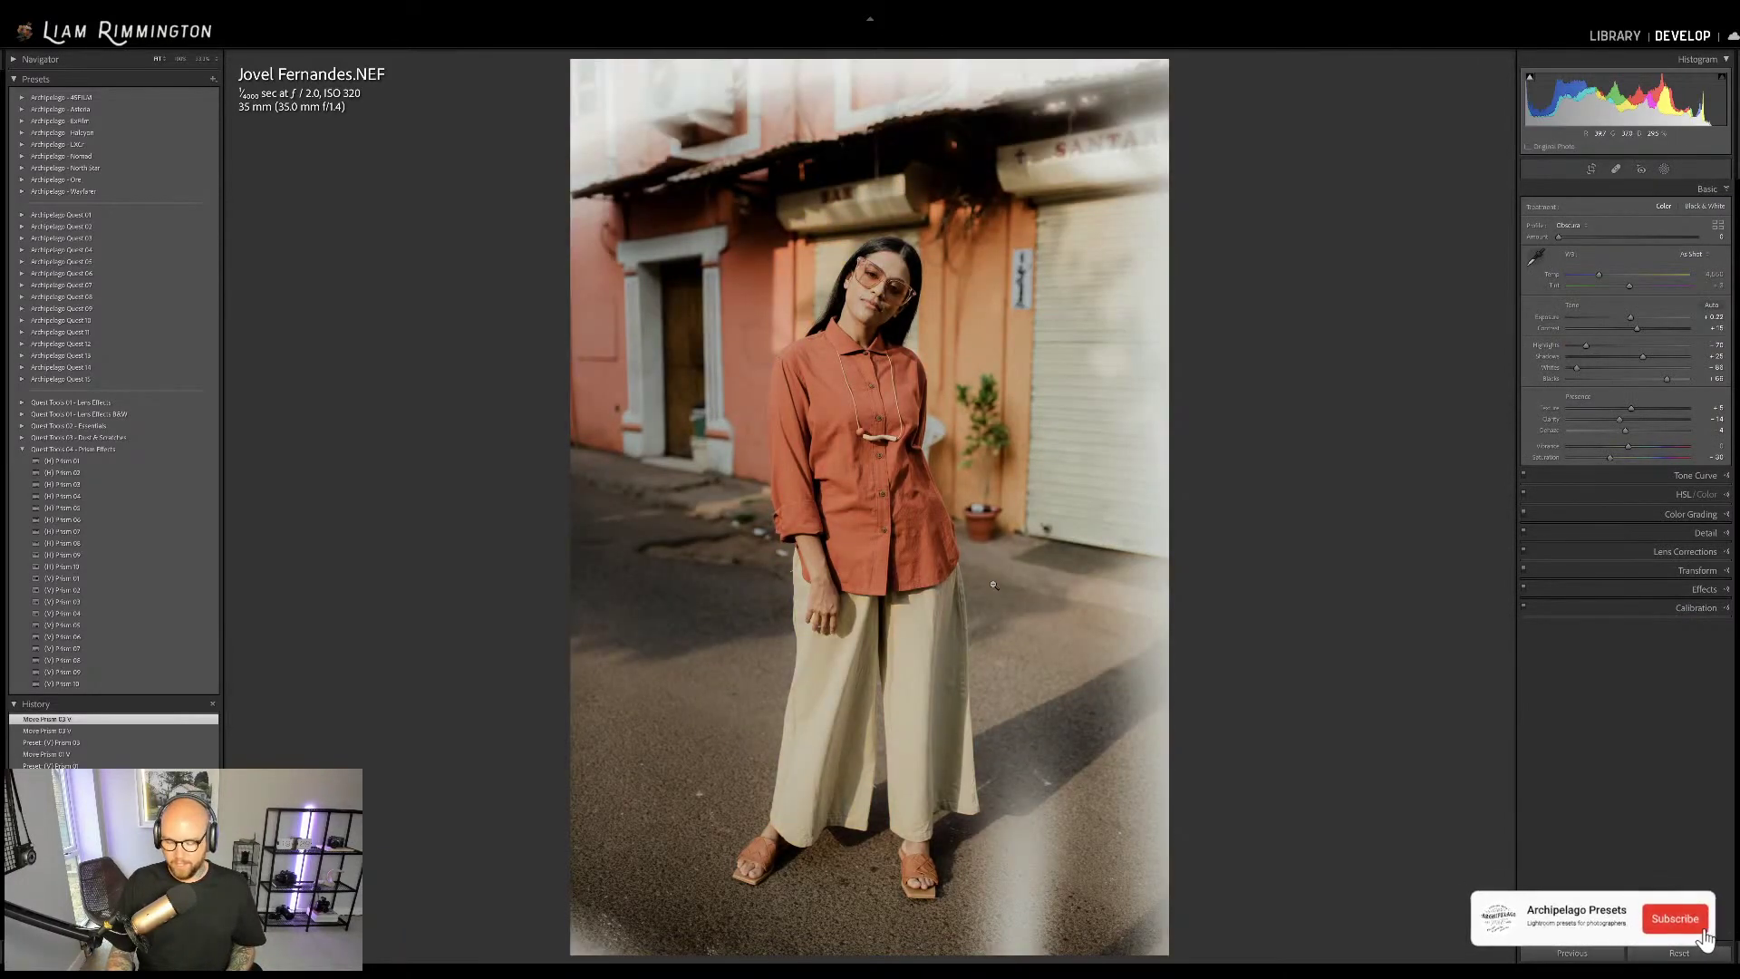
key("backslash")
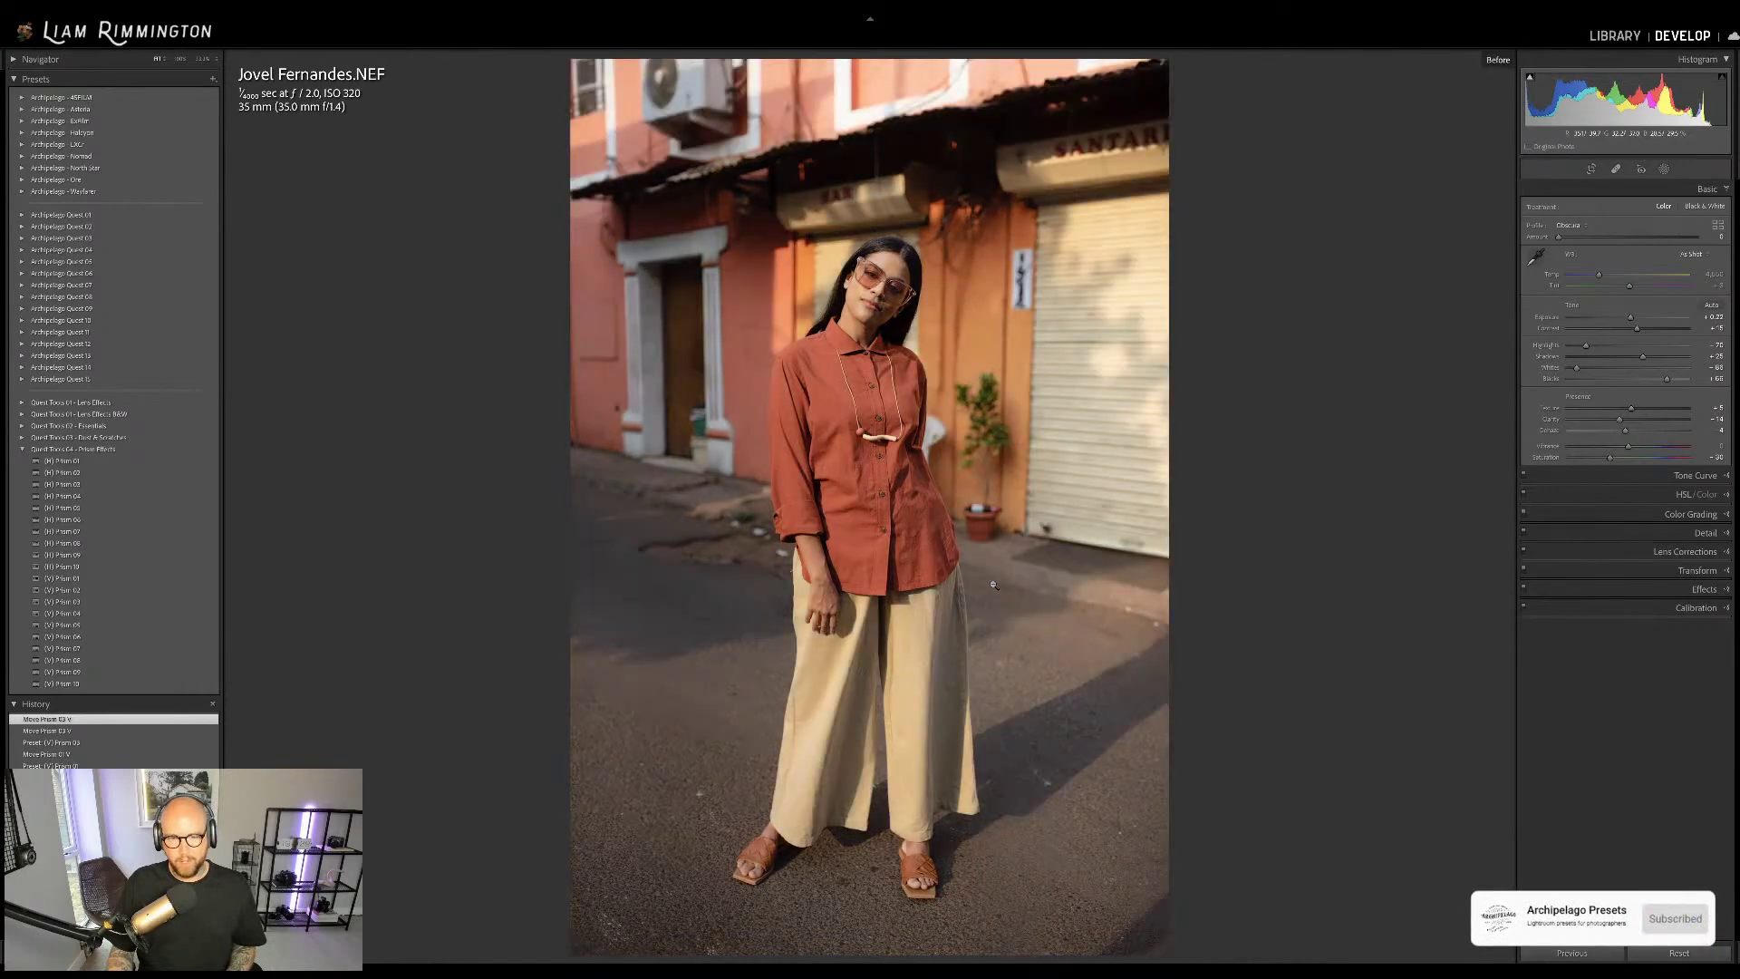
key("backslash")
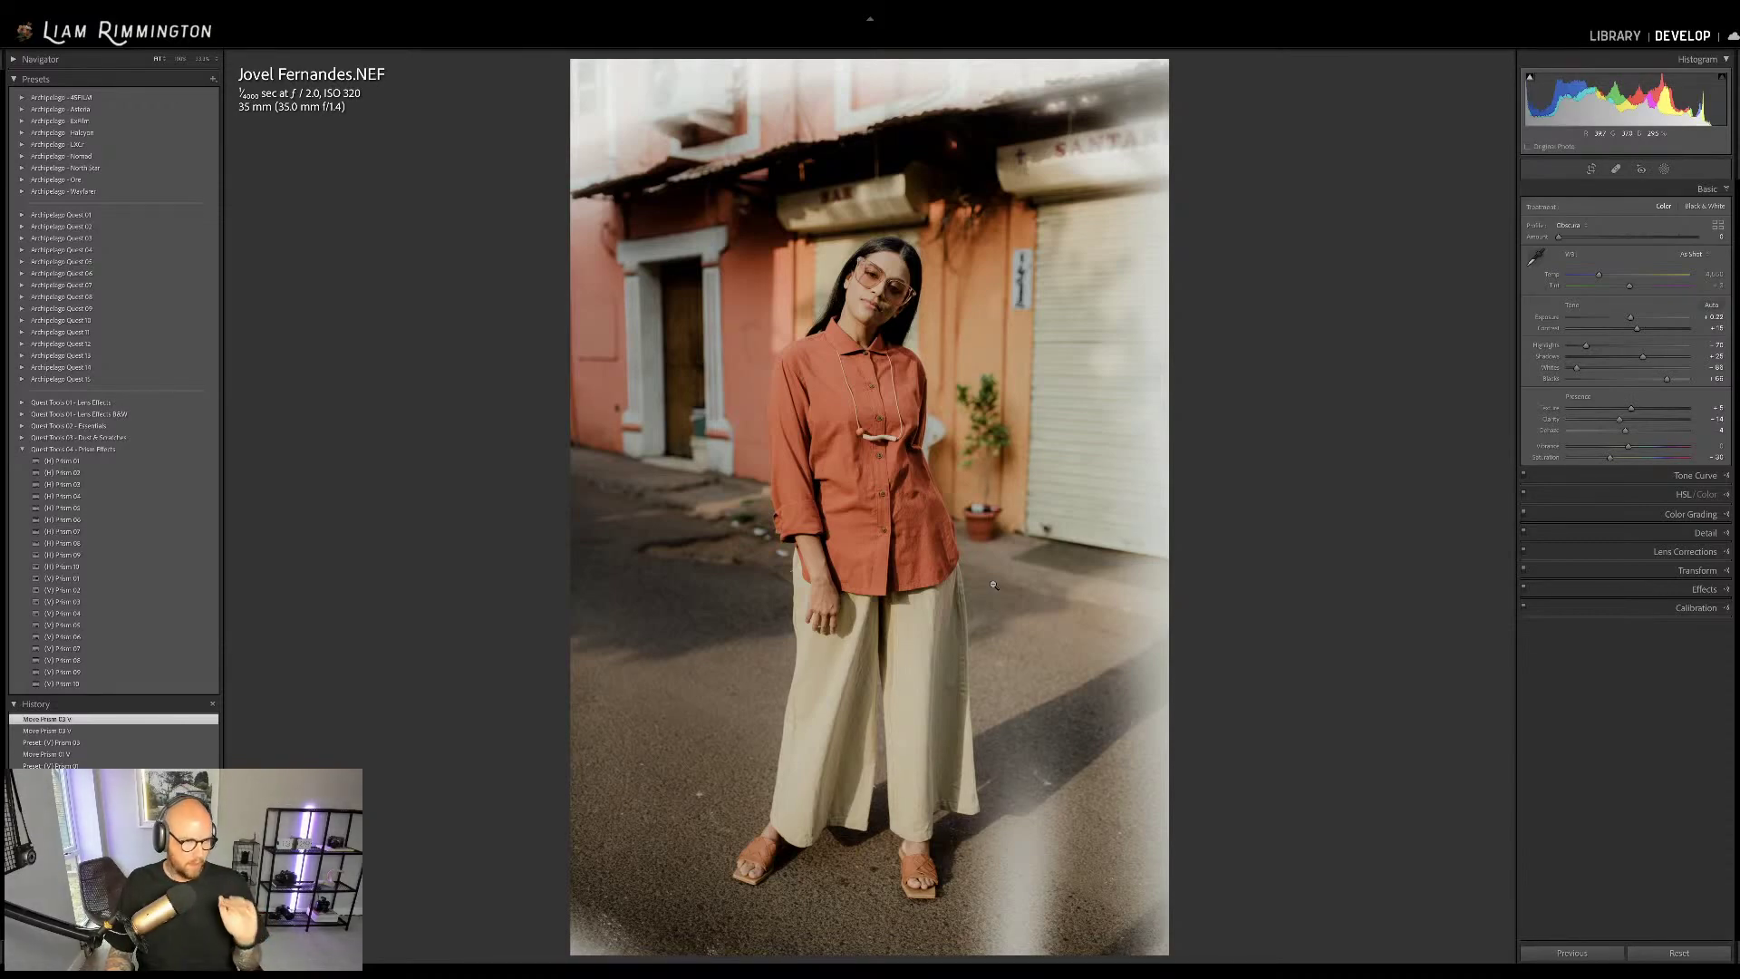
key("backslash")
key("backslash")
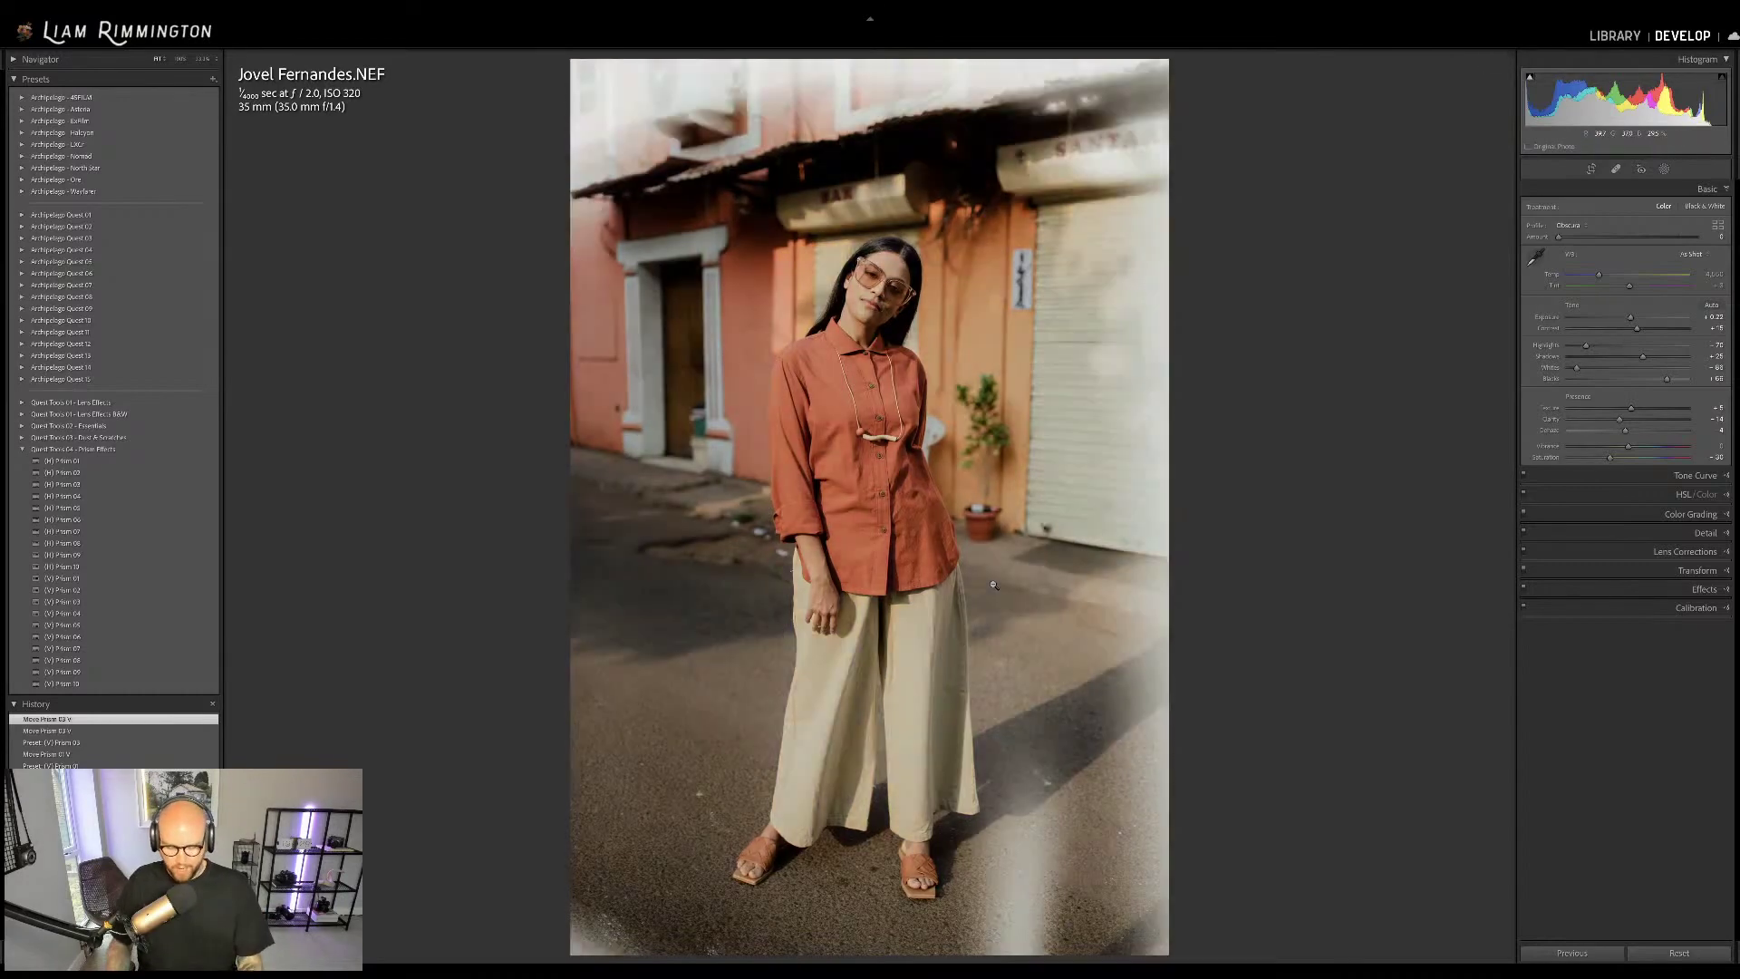
key("y")
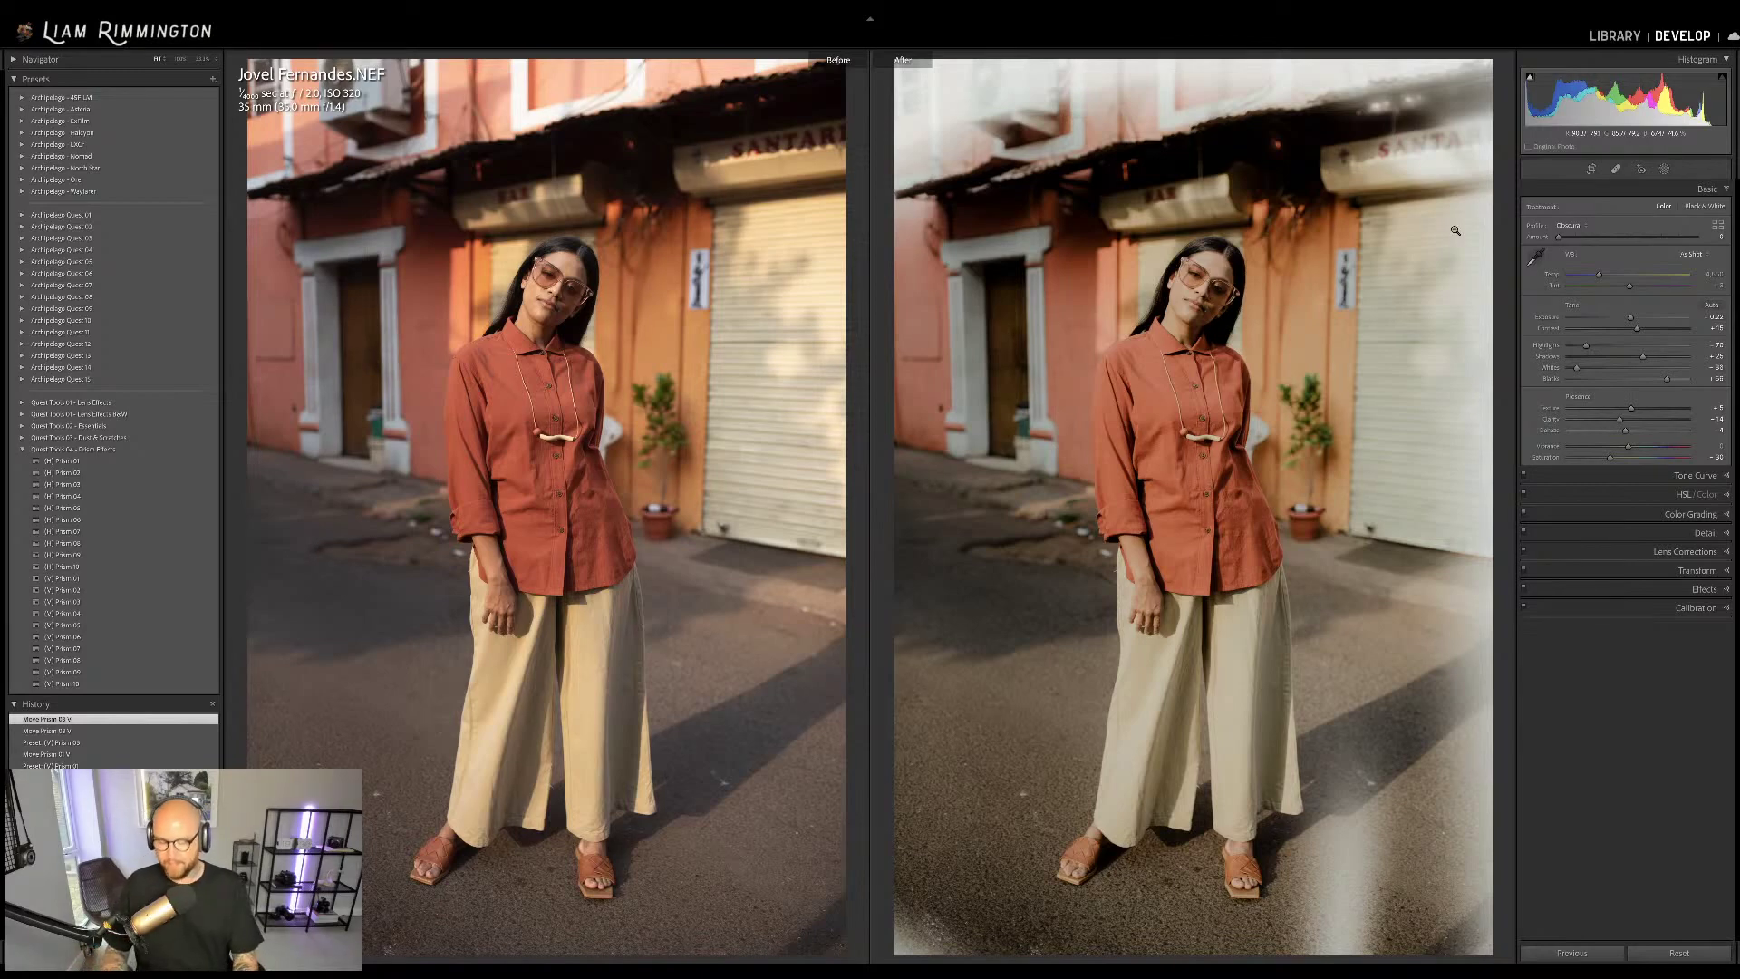
Open the photo of the couple at the white convertible, apply (H) Prism 02 and move its mask down and slightly left
key("g")
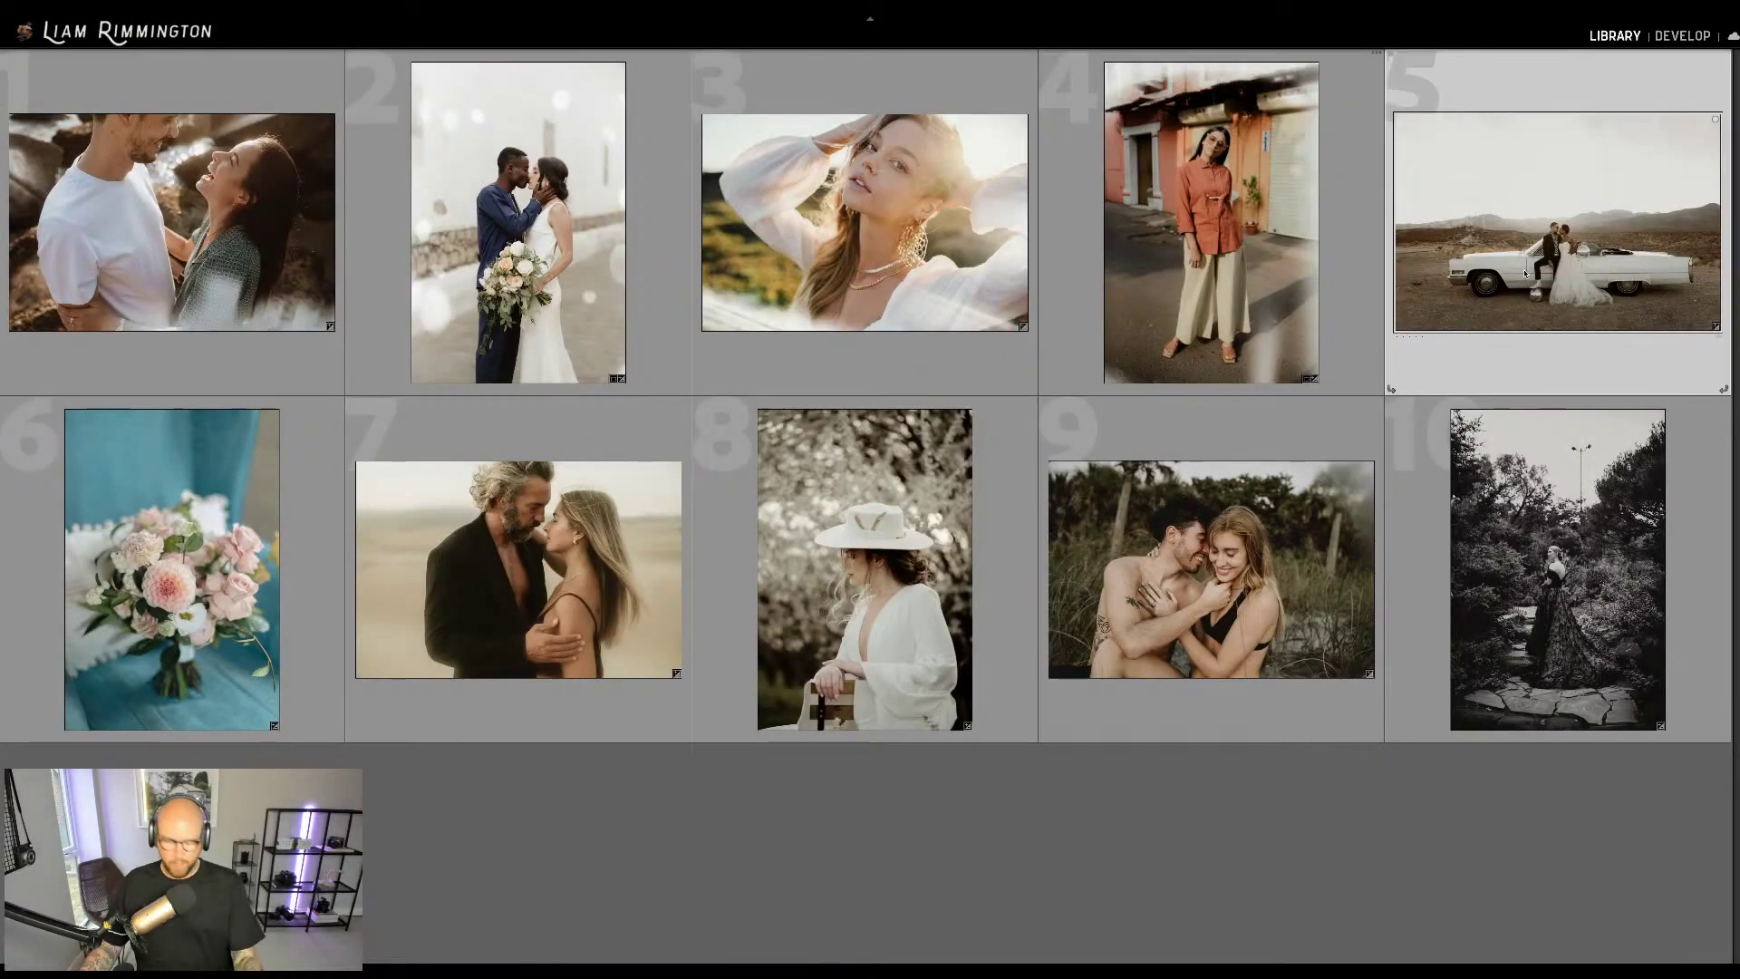
key("d")
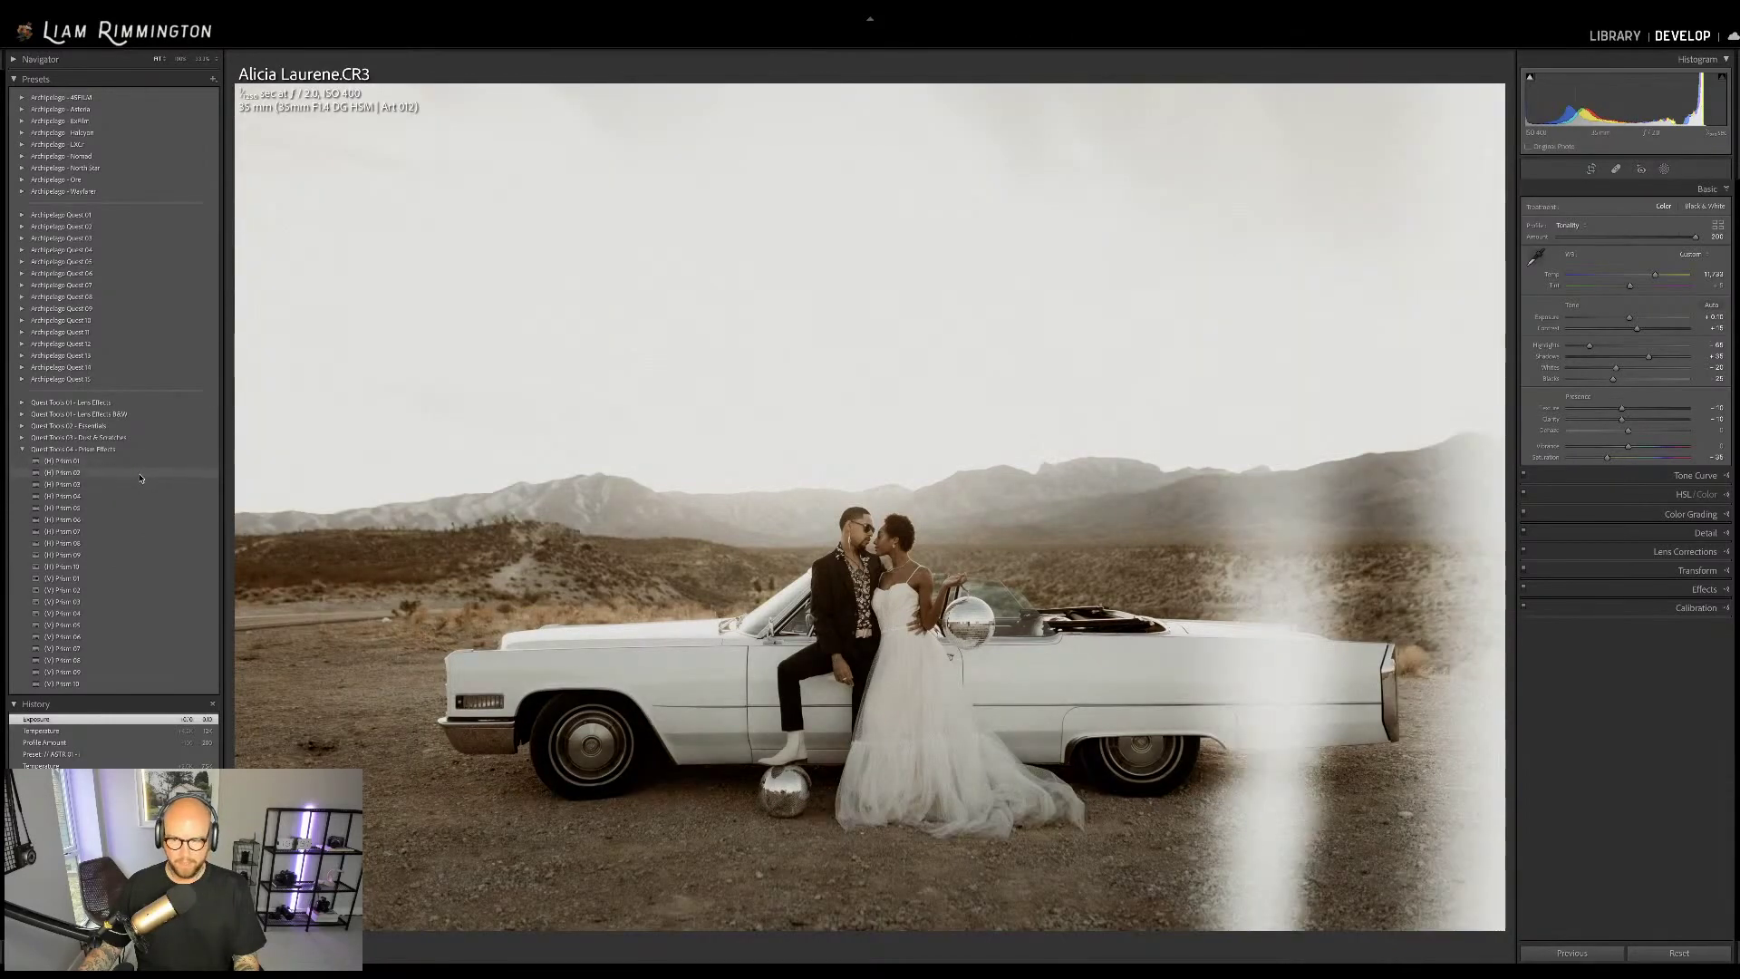
left_click(141, 474)
left_click(1664, 169)
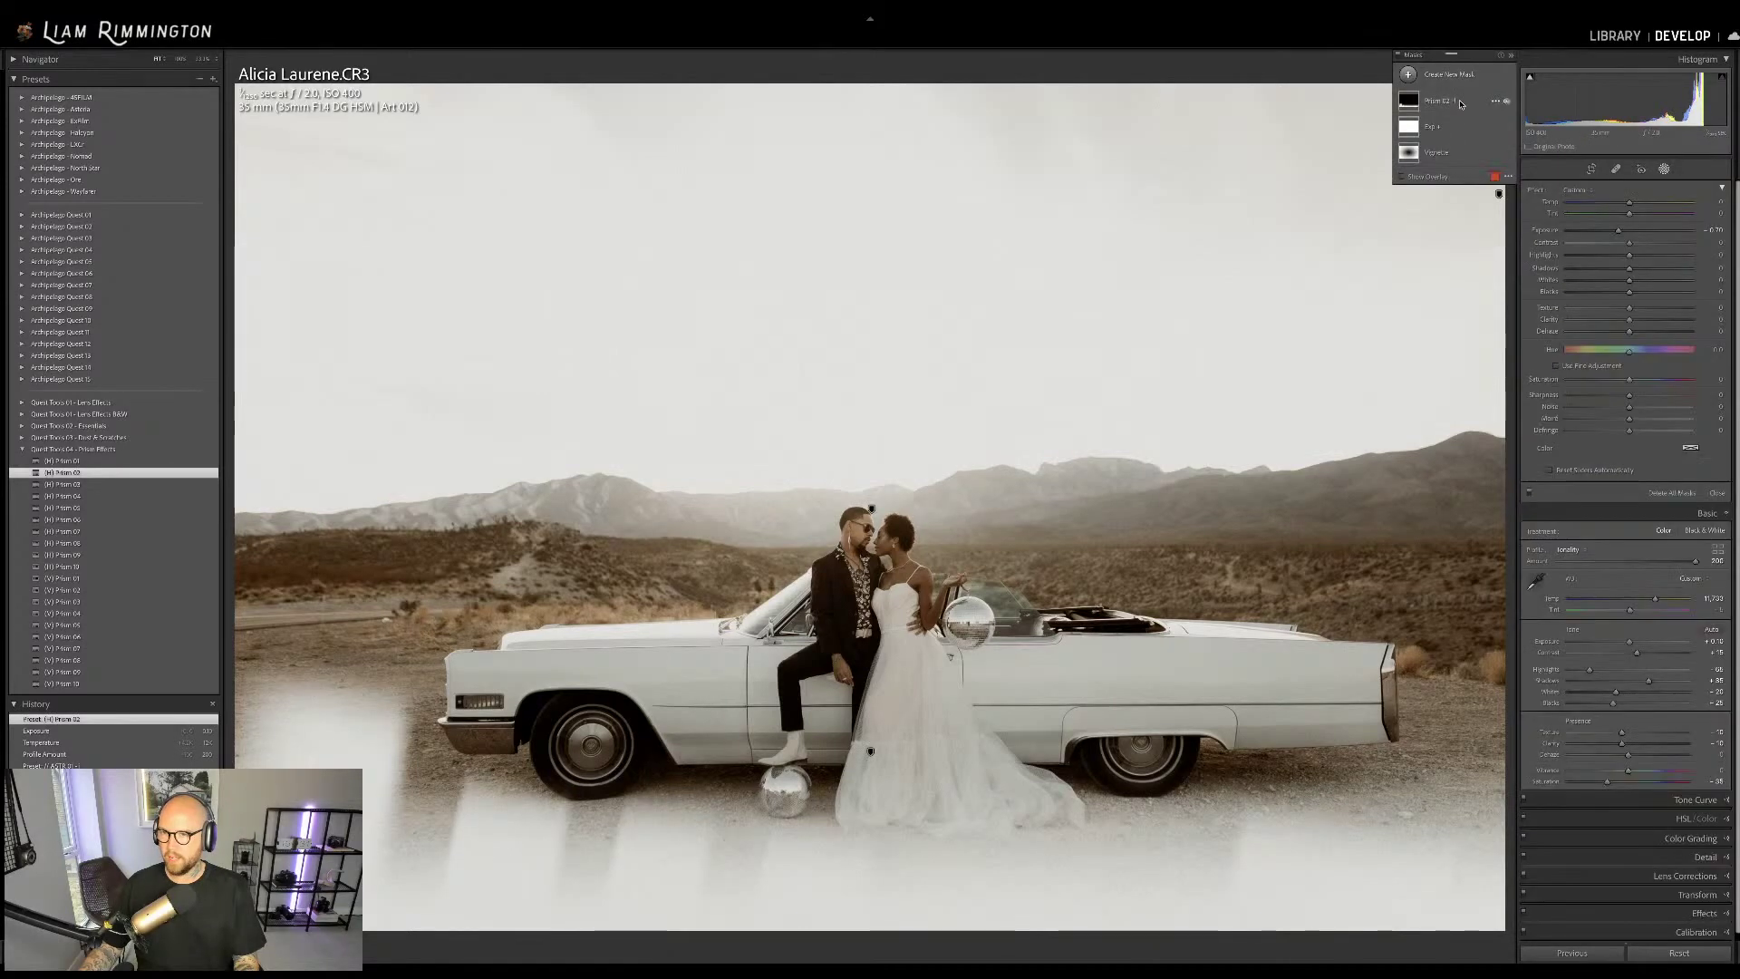
left_click_drag(870, 753, 833, 815)
left_click(1231, 493)
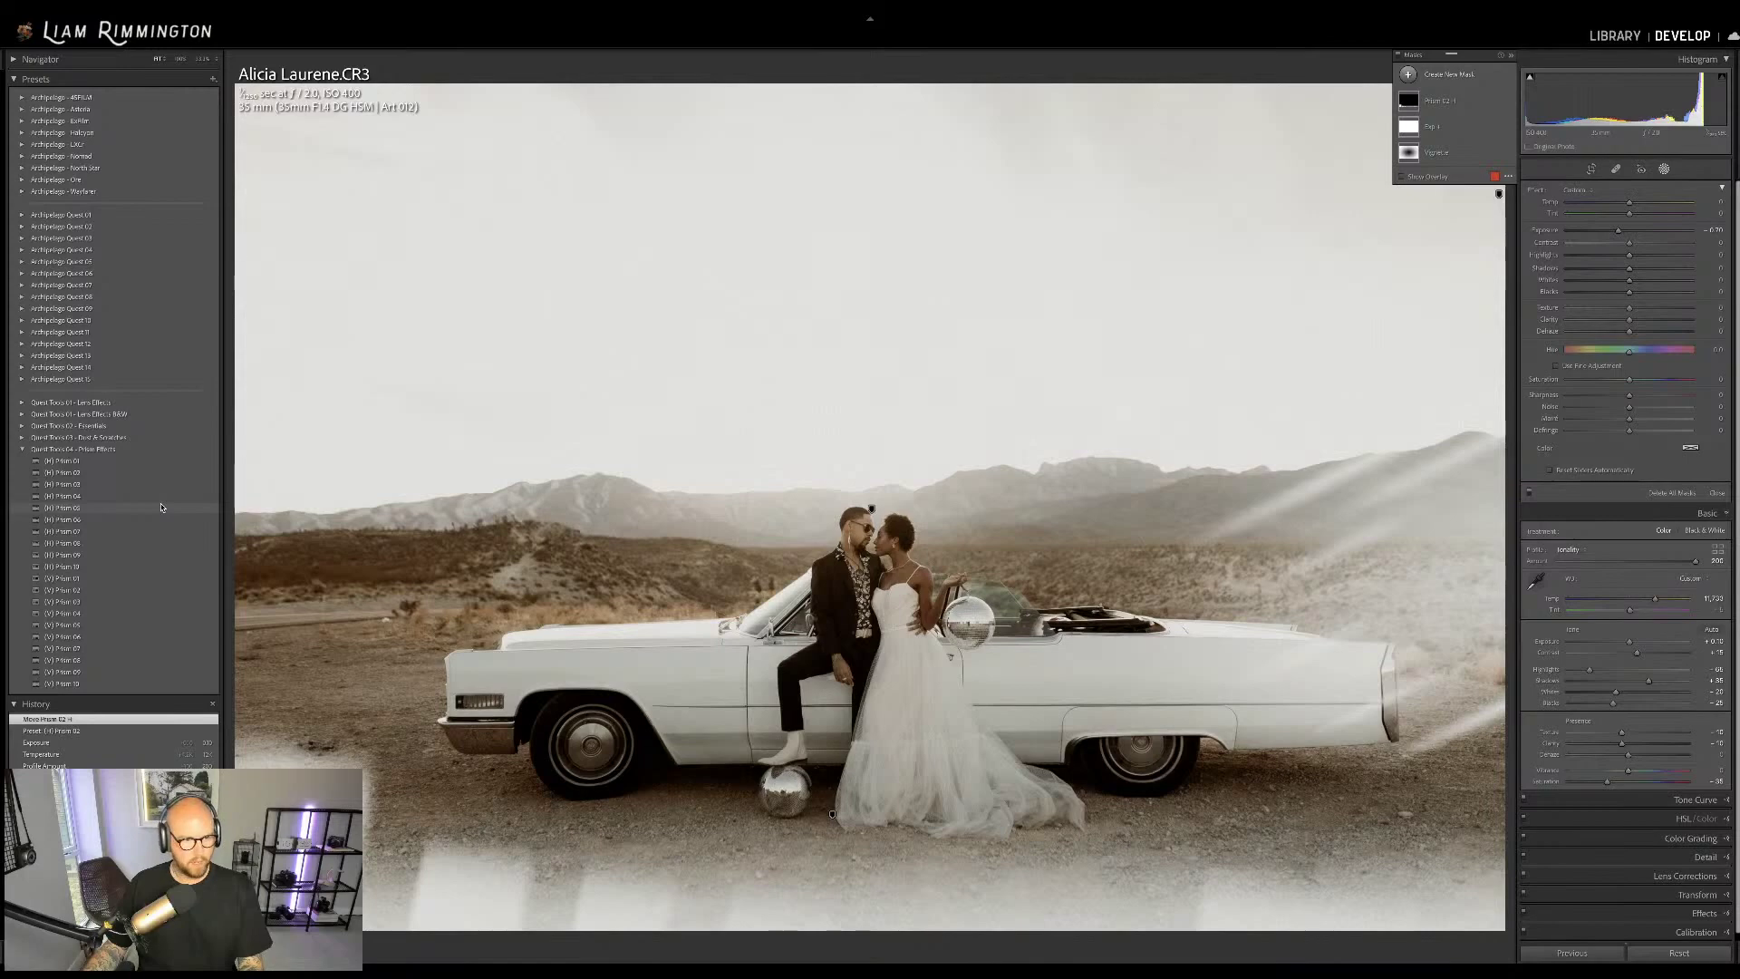
Apply the (H) Prism 05 preset to the convertible photo, move its mask up and right over the mountains and close masking
left_click(161, 508)
left_click_drag(1172, 582, 1311, 422)
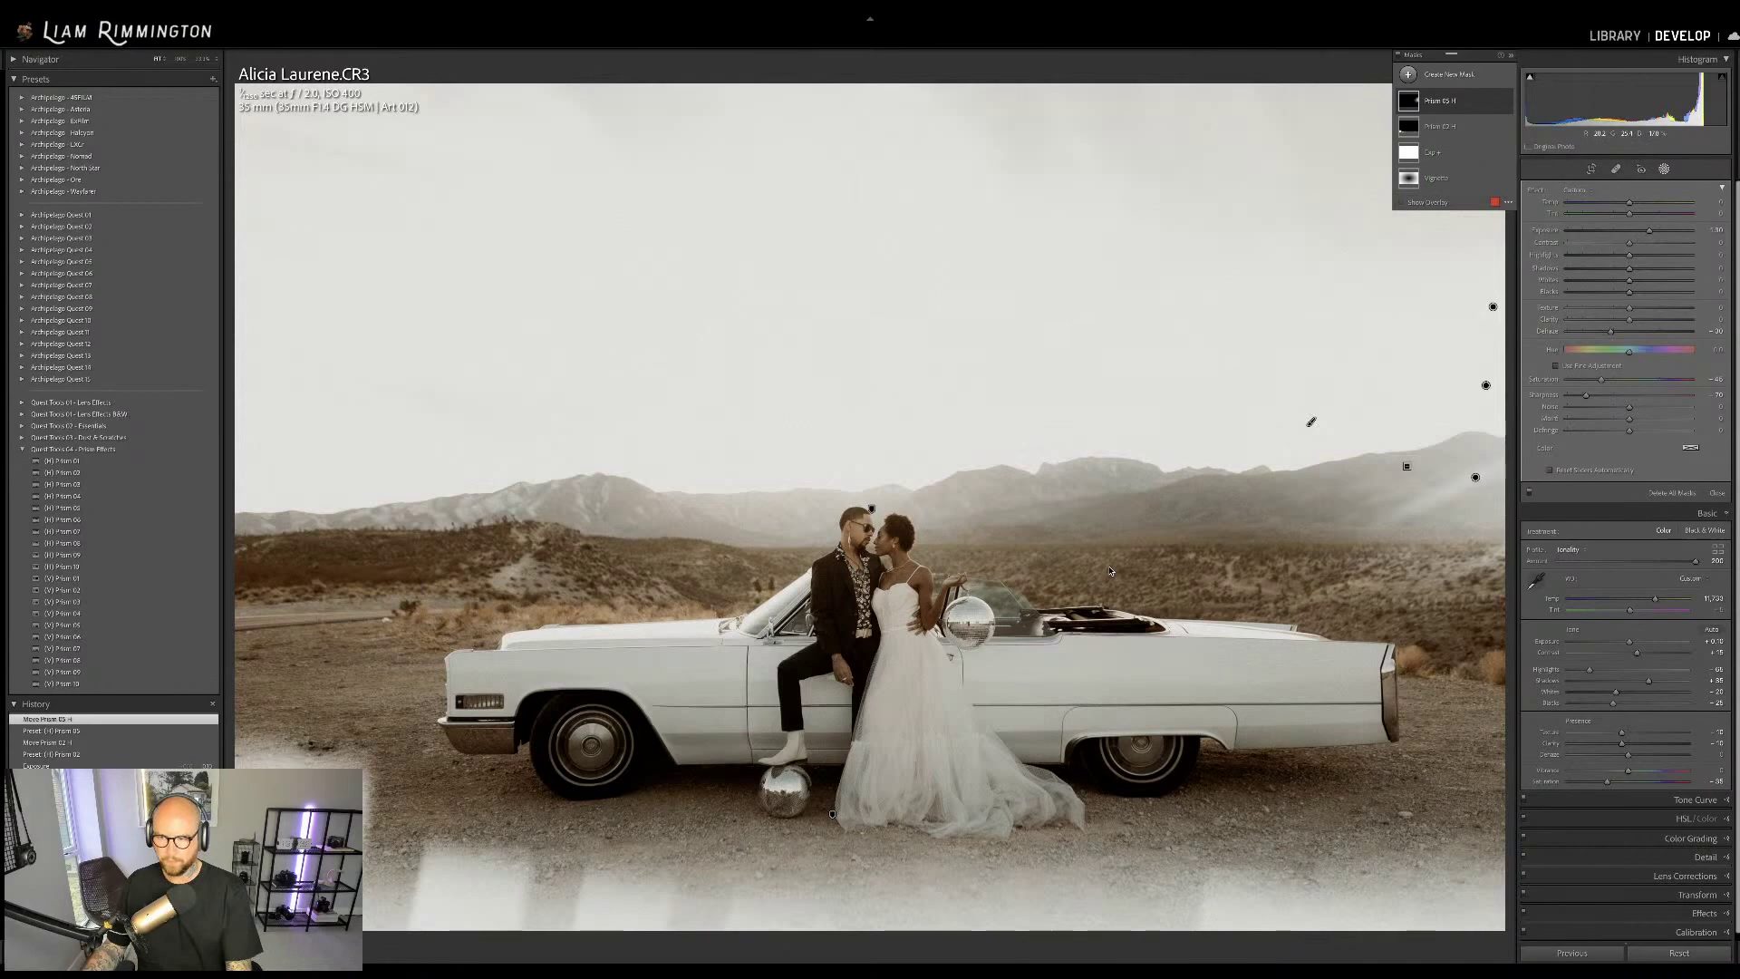
key("shift+w")
Try the convertible photo with its profile amount at 0 and restore the amount to 200
left_click_drag(1717, 230, 1475, 264)
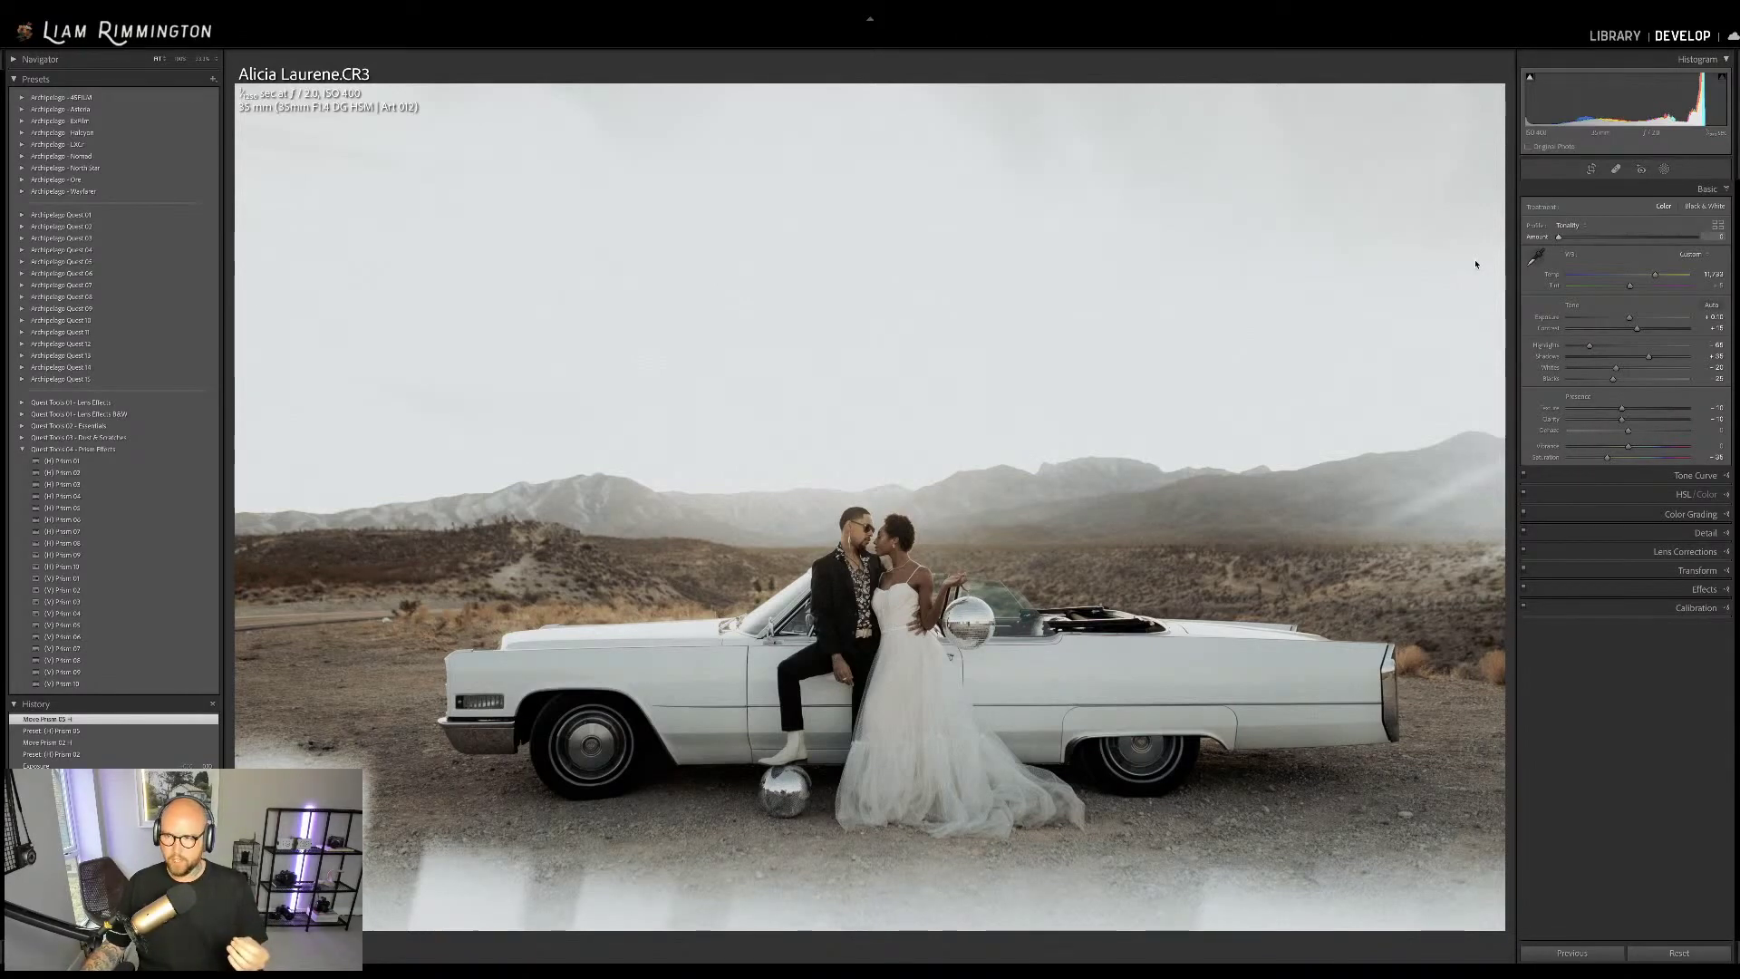
key("ctrl+z")
left_click_drag(1658, 278, 1270, 299)
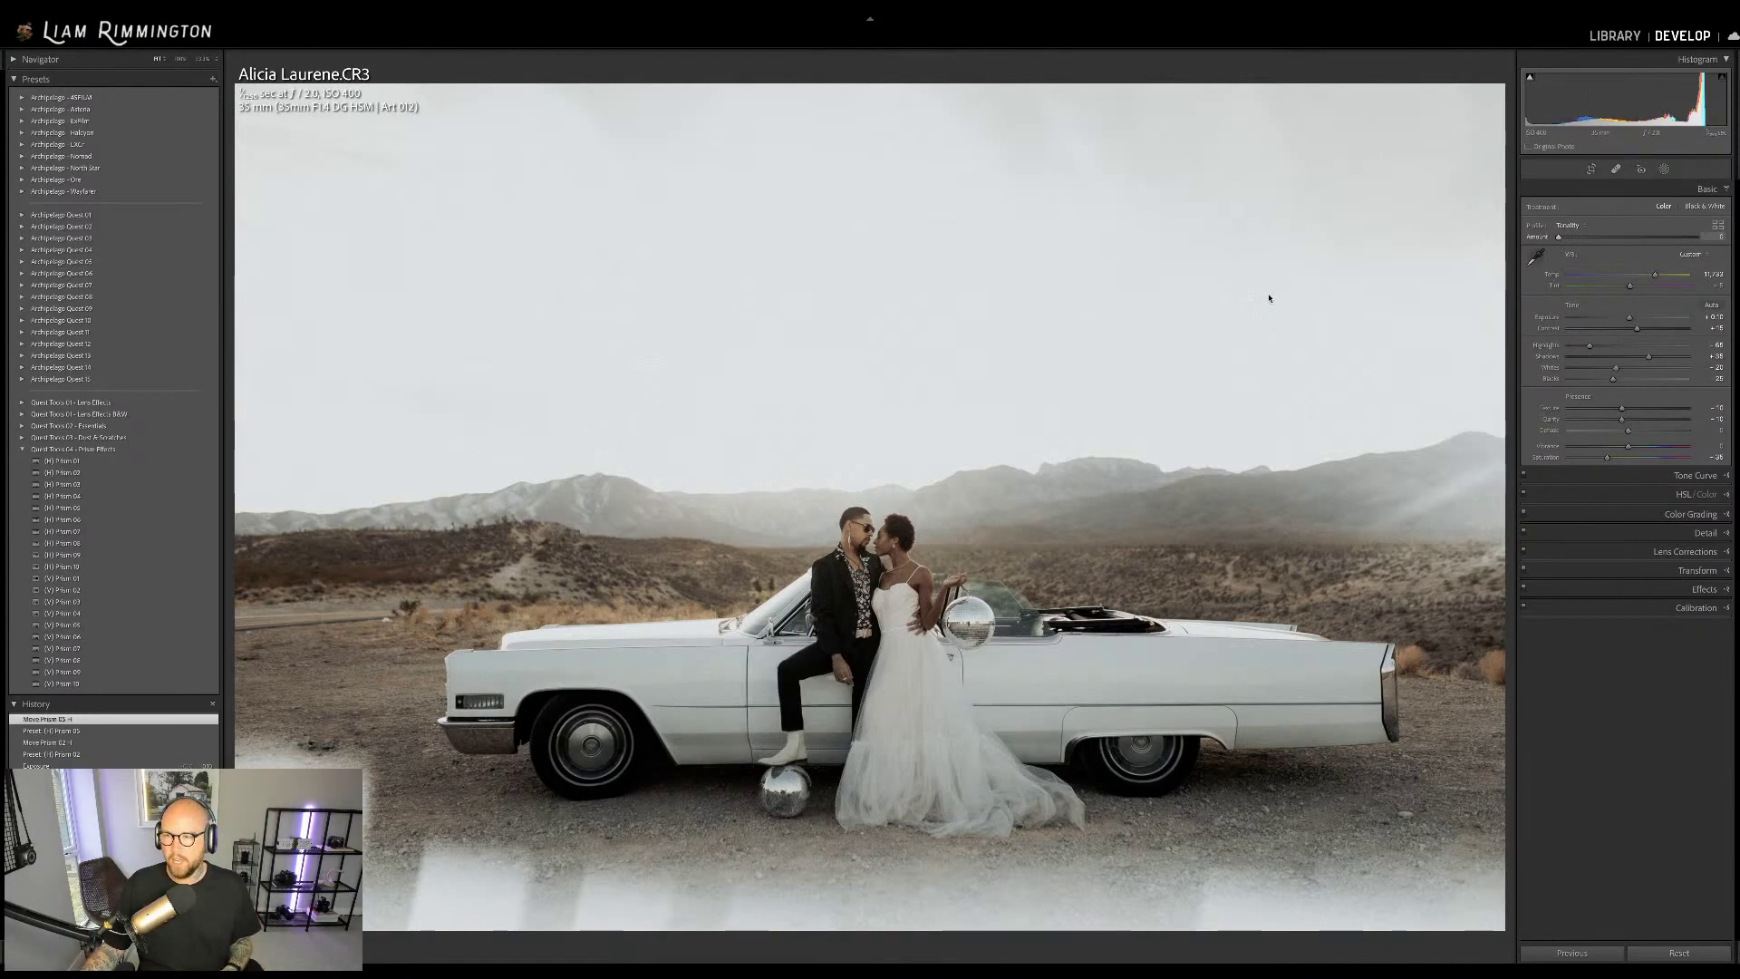
key("ctrl+z")
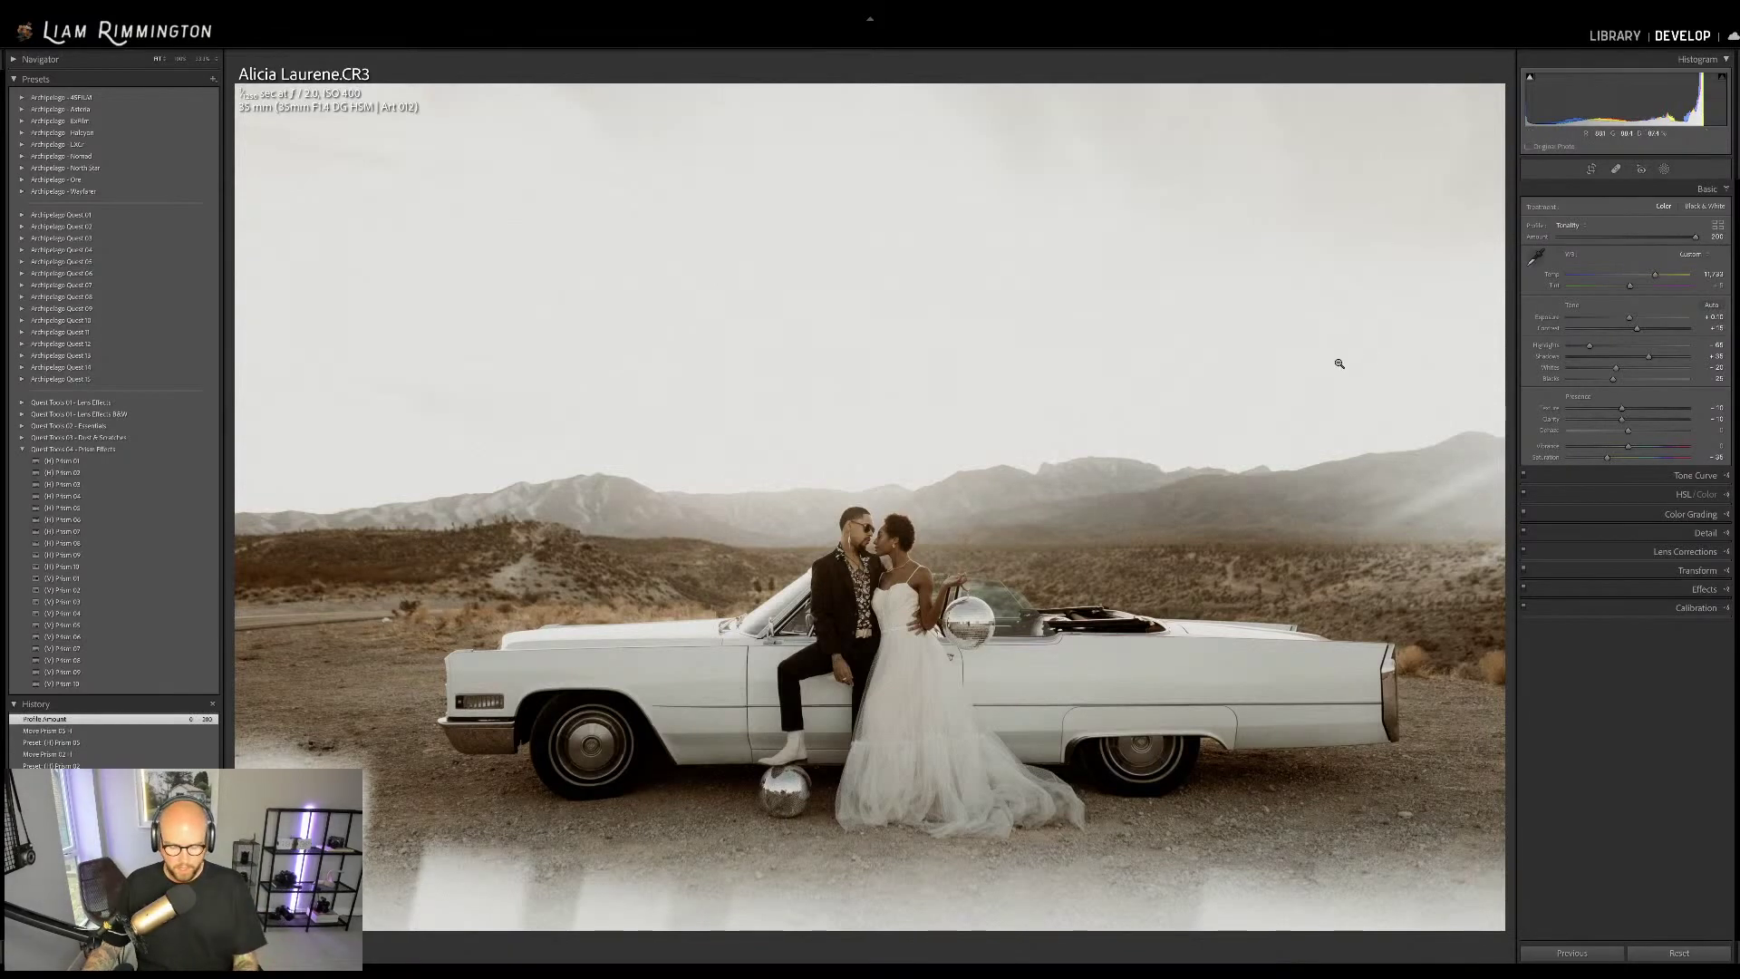
Reopen the close-up portrait with the gold earring, try its profile amount at 0, and raise the amount to about 167
key("g")
left_click(888, 265)
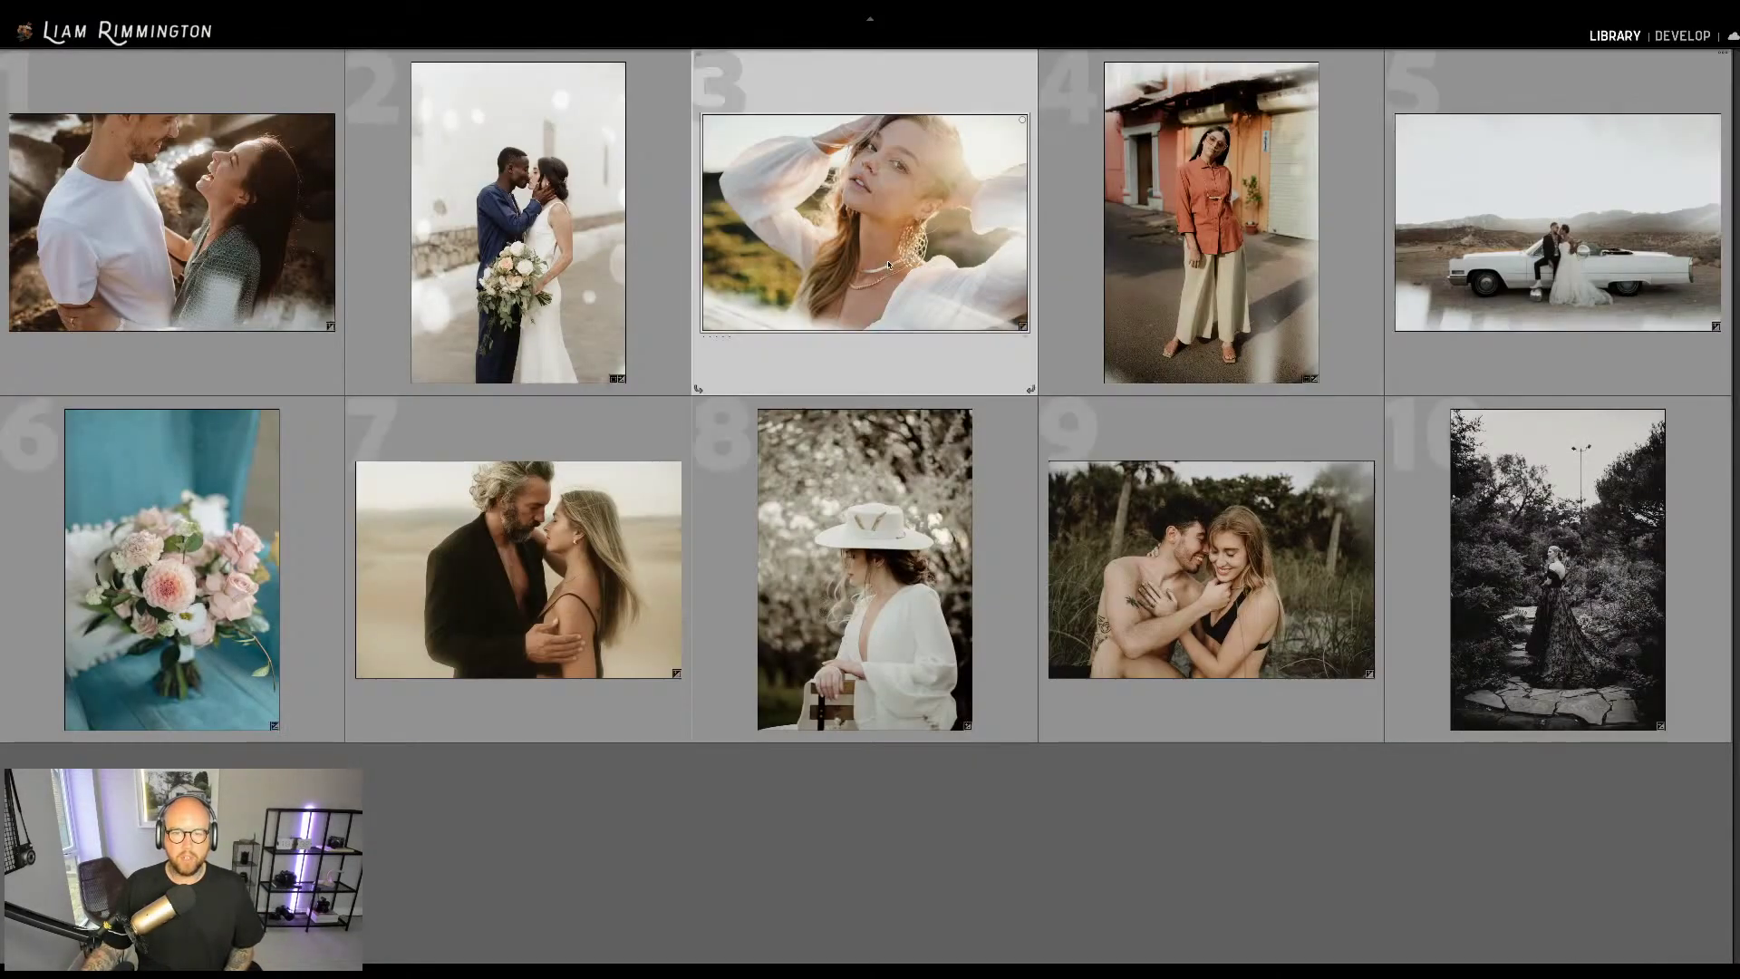
key("d")
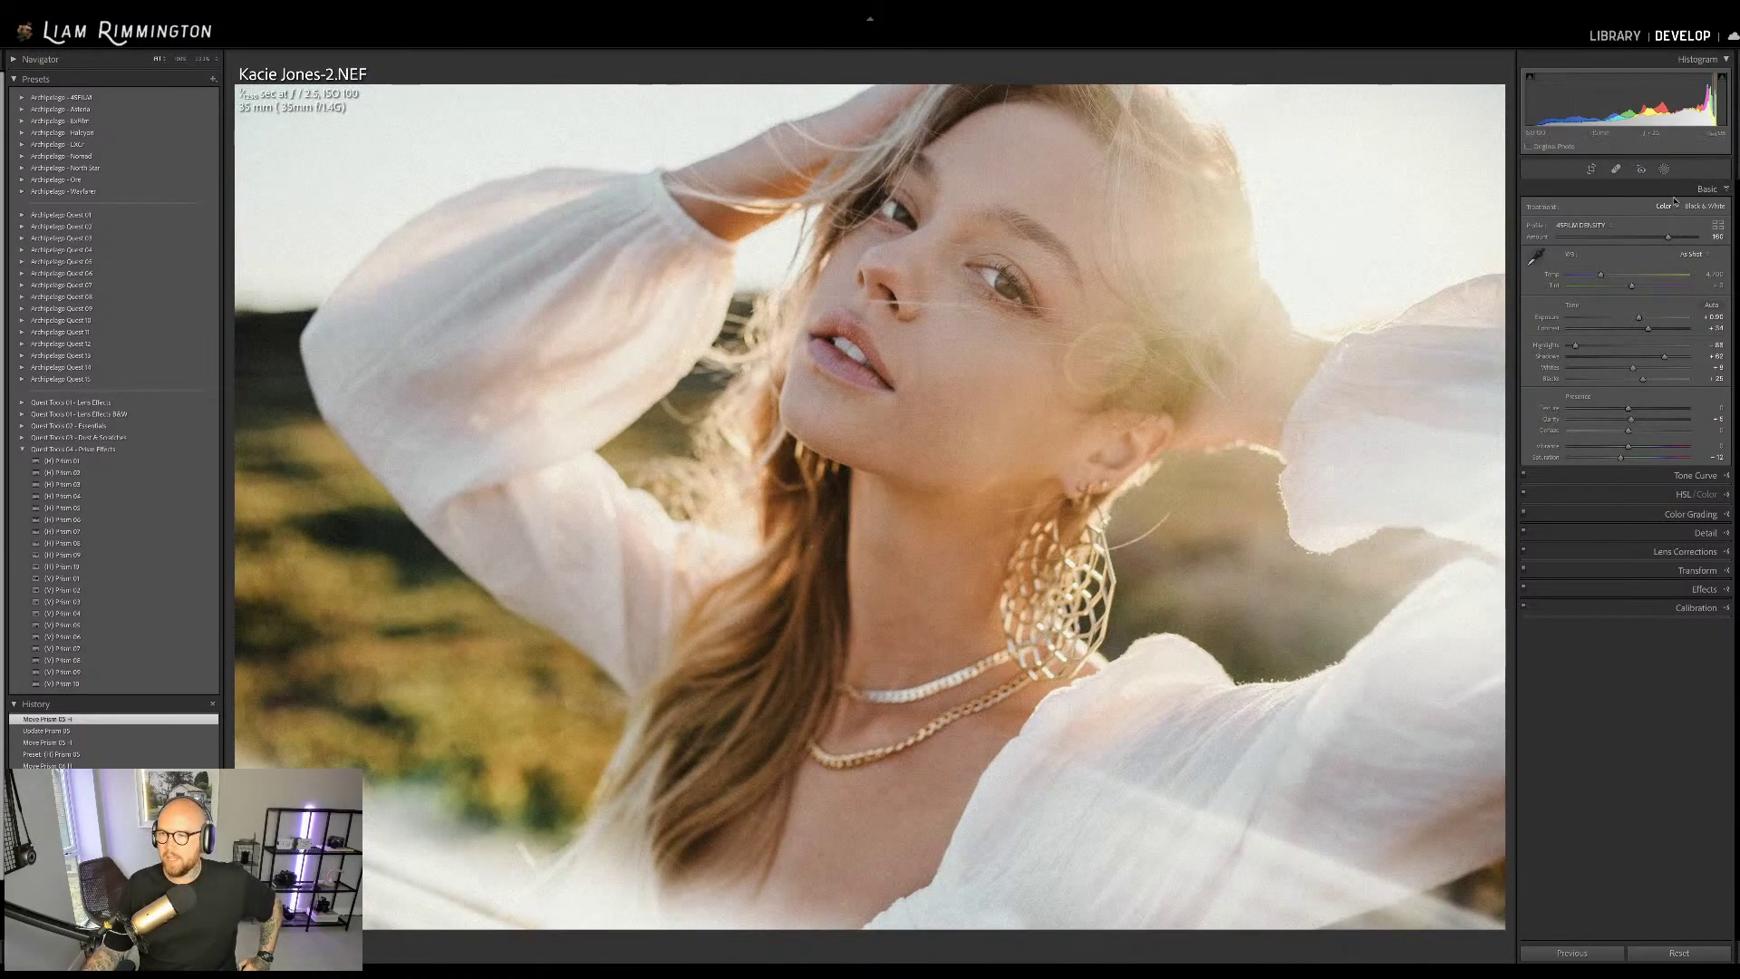
left_click_drag(1668, 239, 1547, 256)
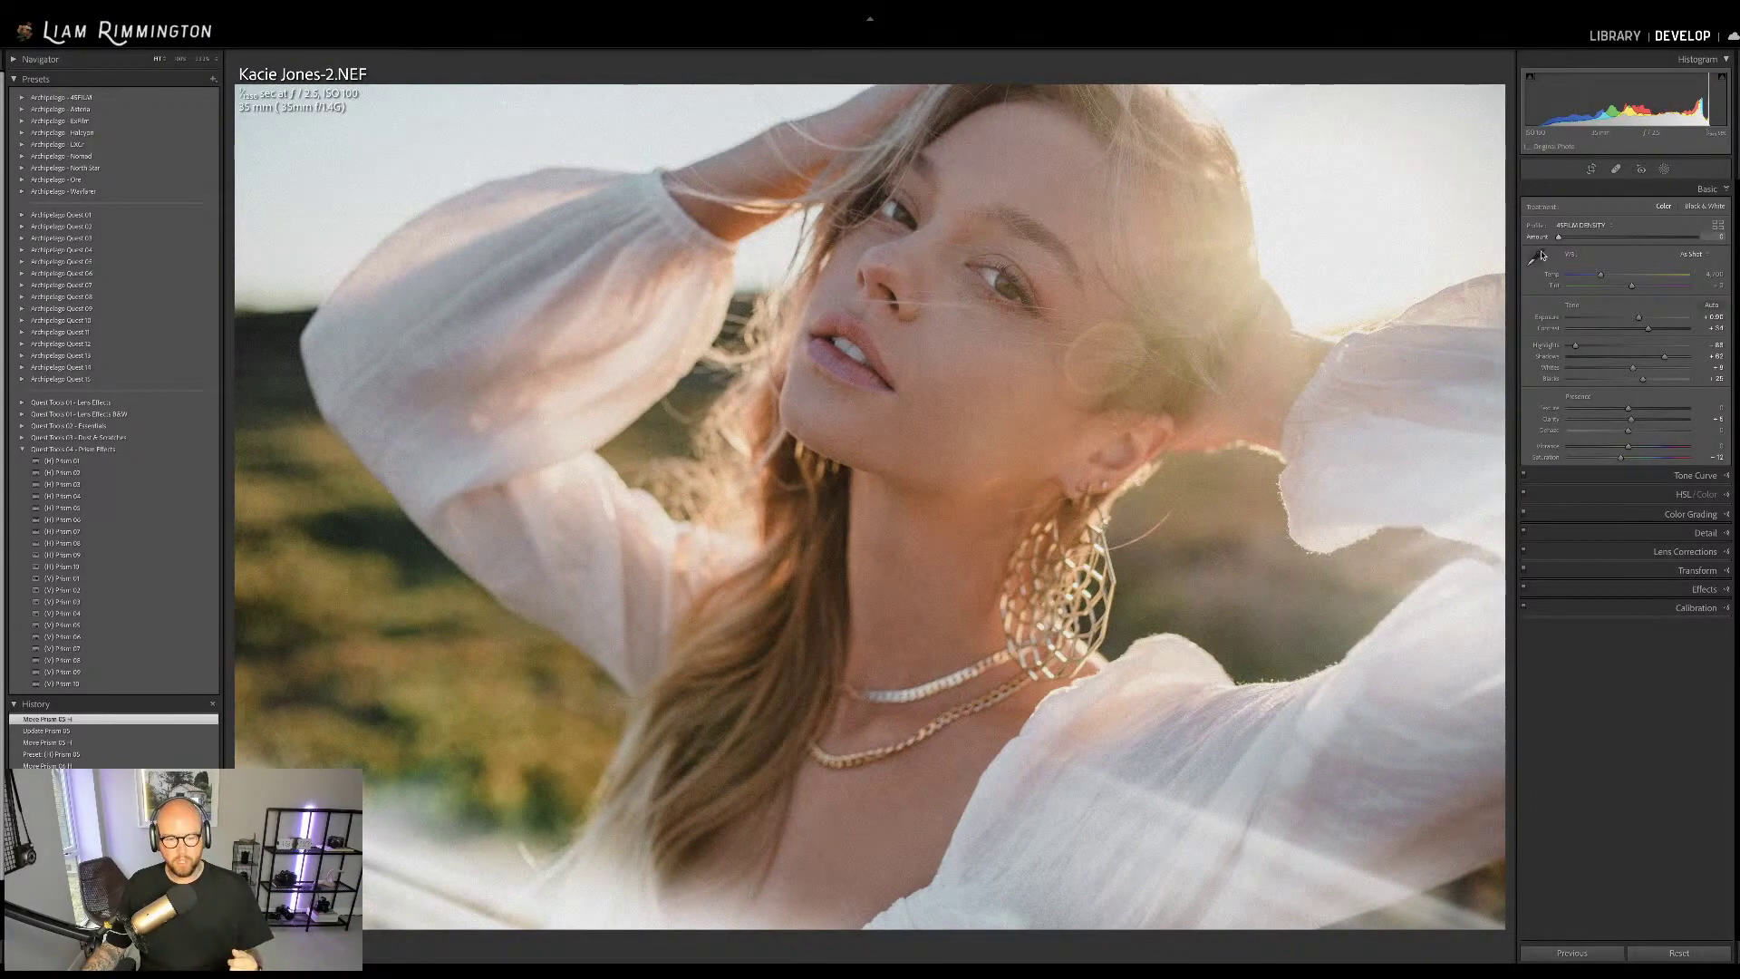
left_click_drag(1559, 255, 1676, 239)
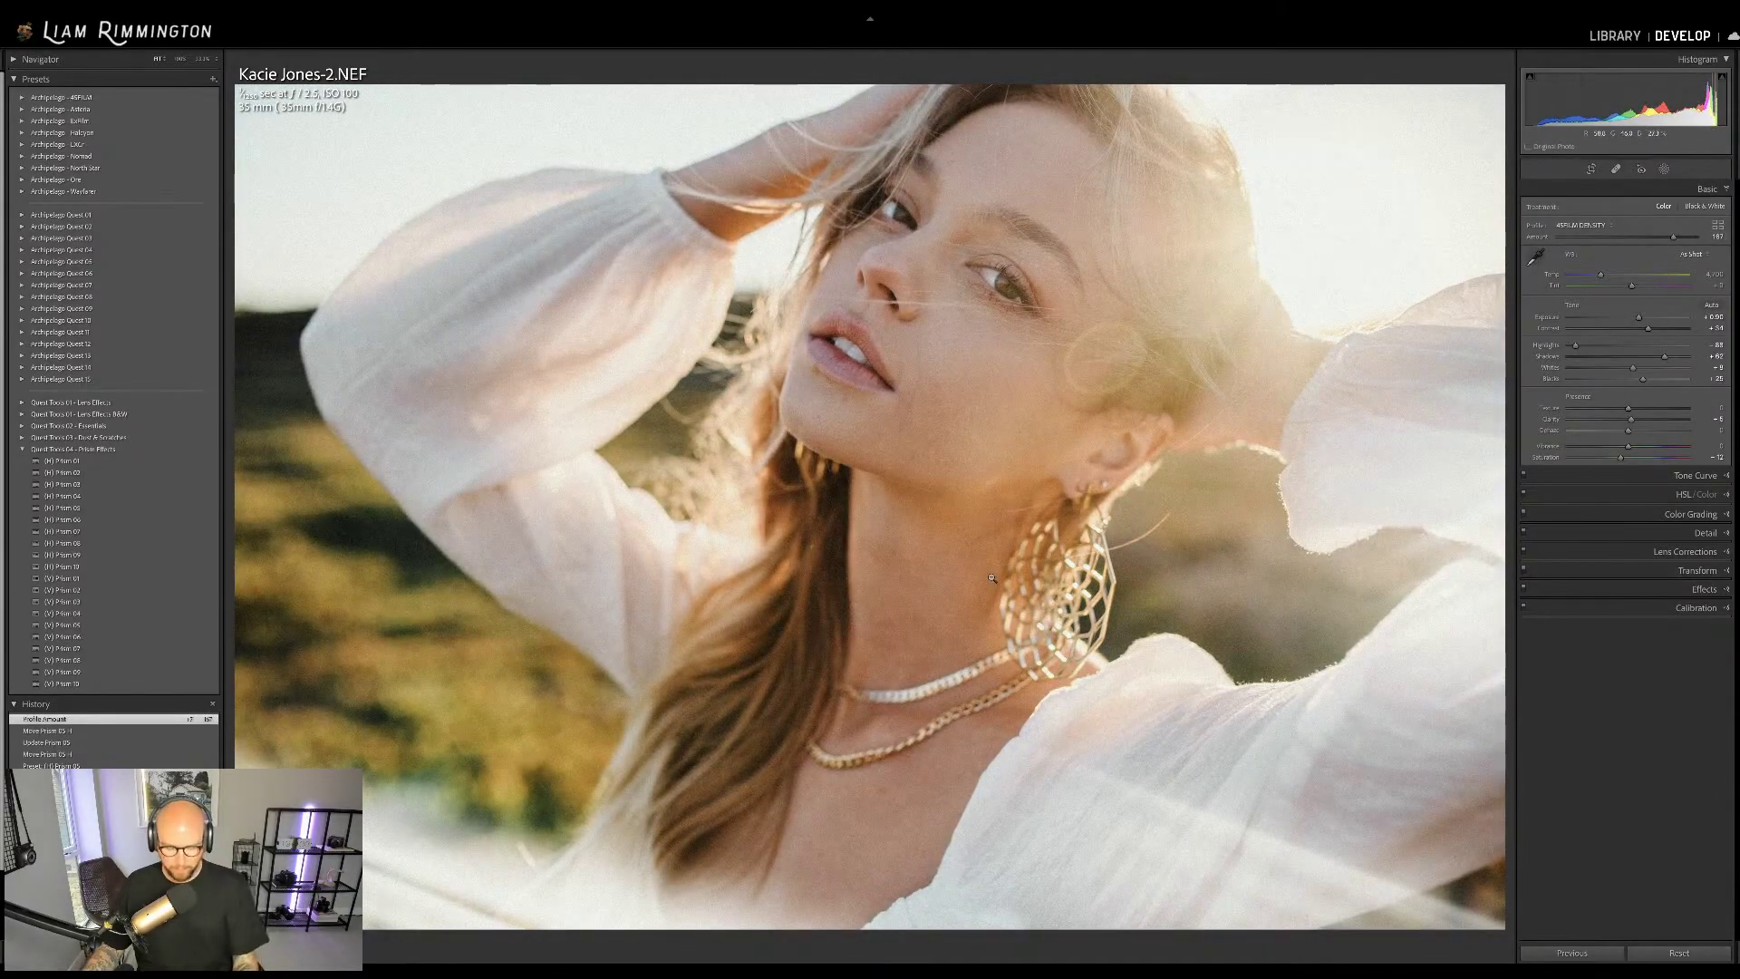
Reopen the convertible couple photo and compare it before and after the edits
key("g")
left_click(1559, 232)
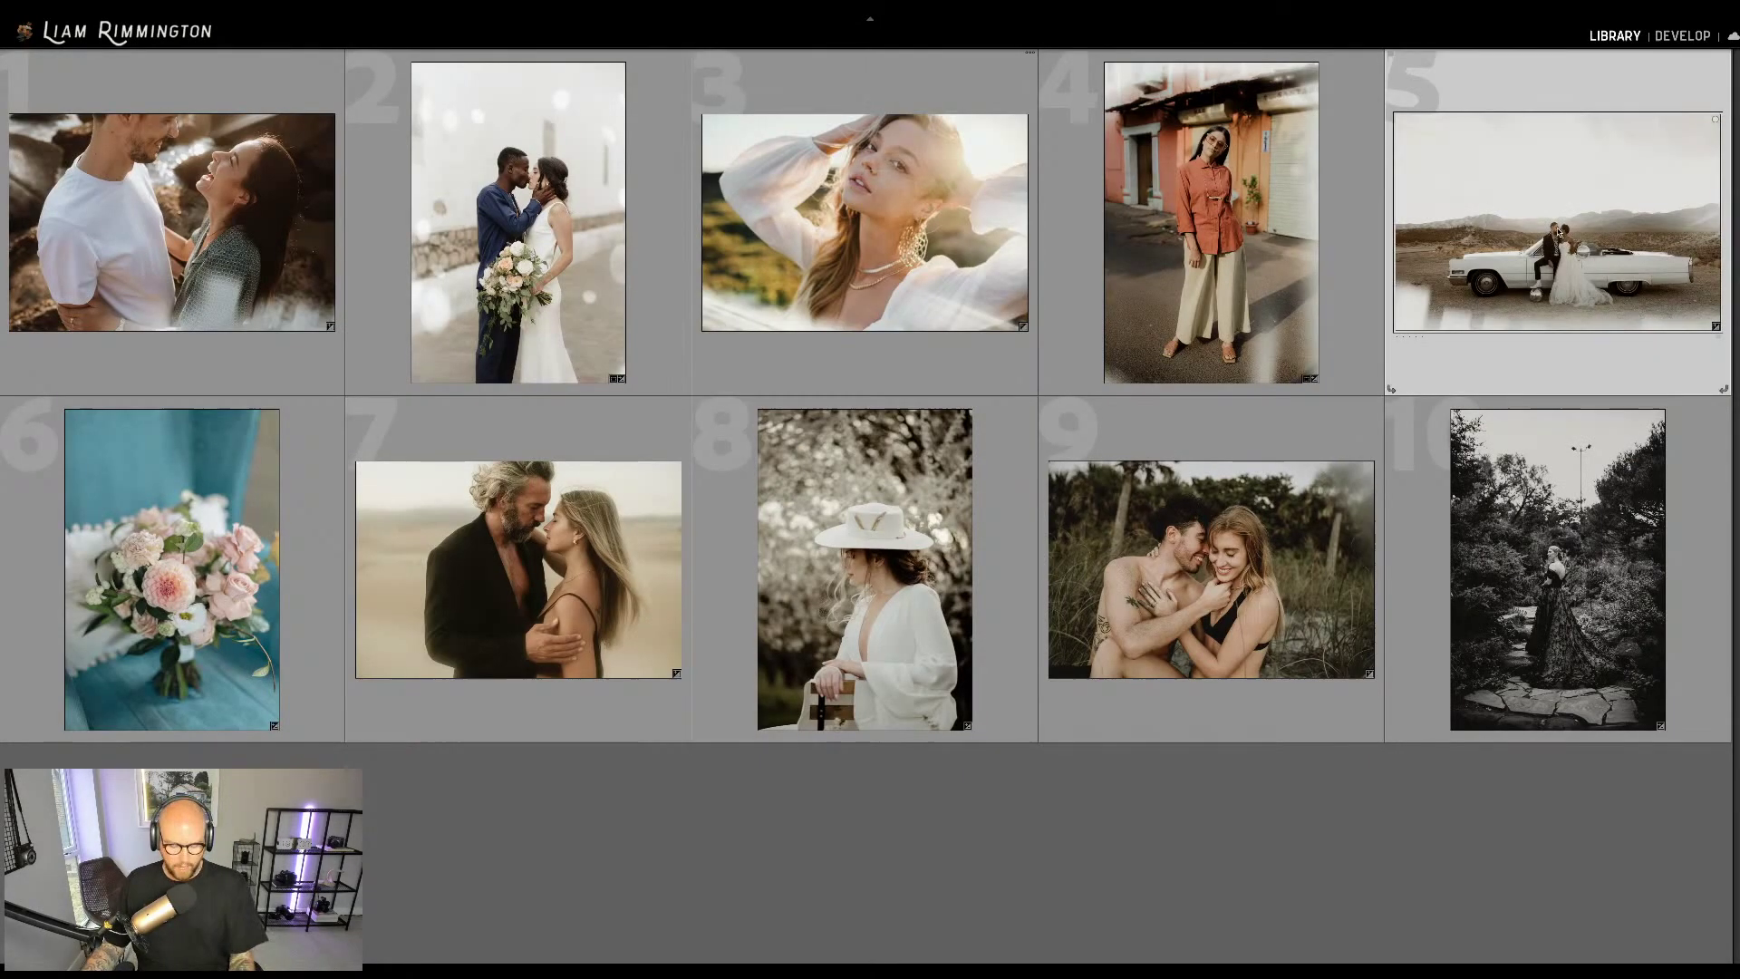
key("d")
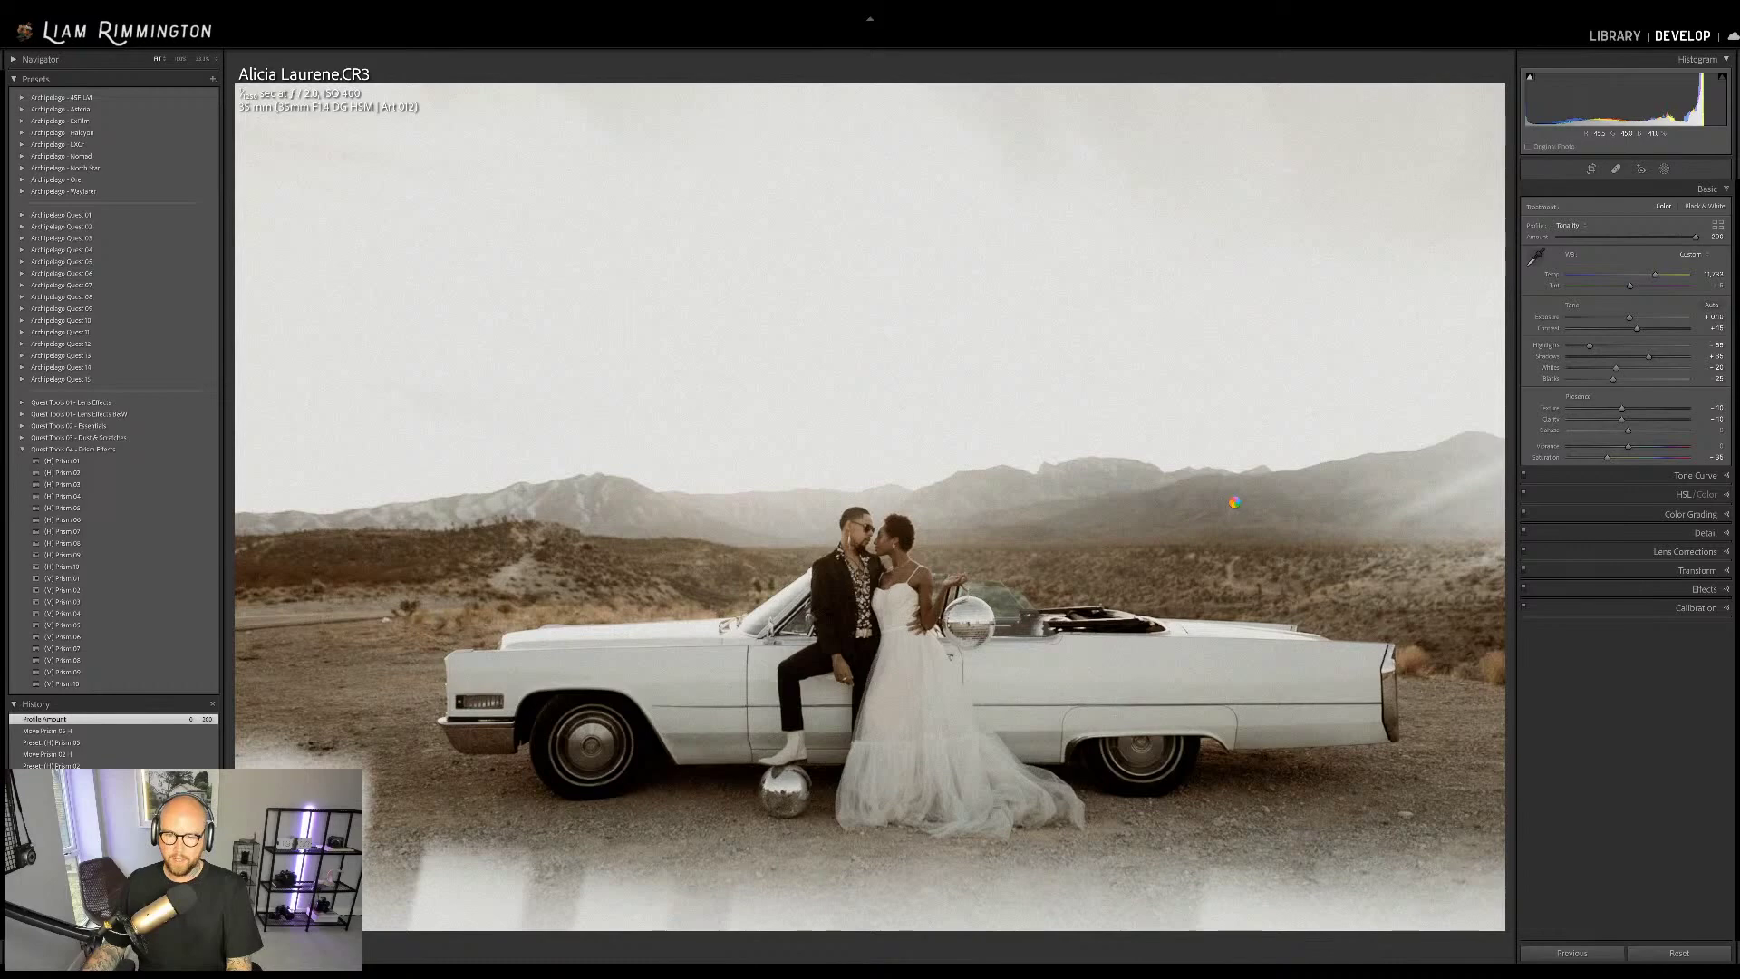
key("backslash")
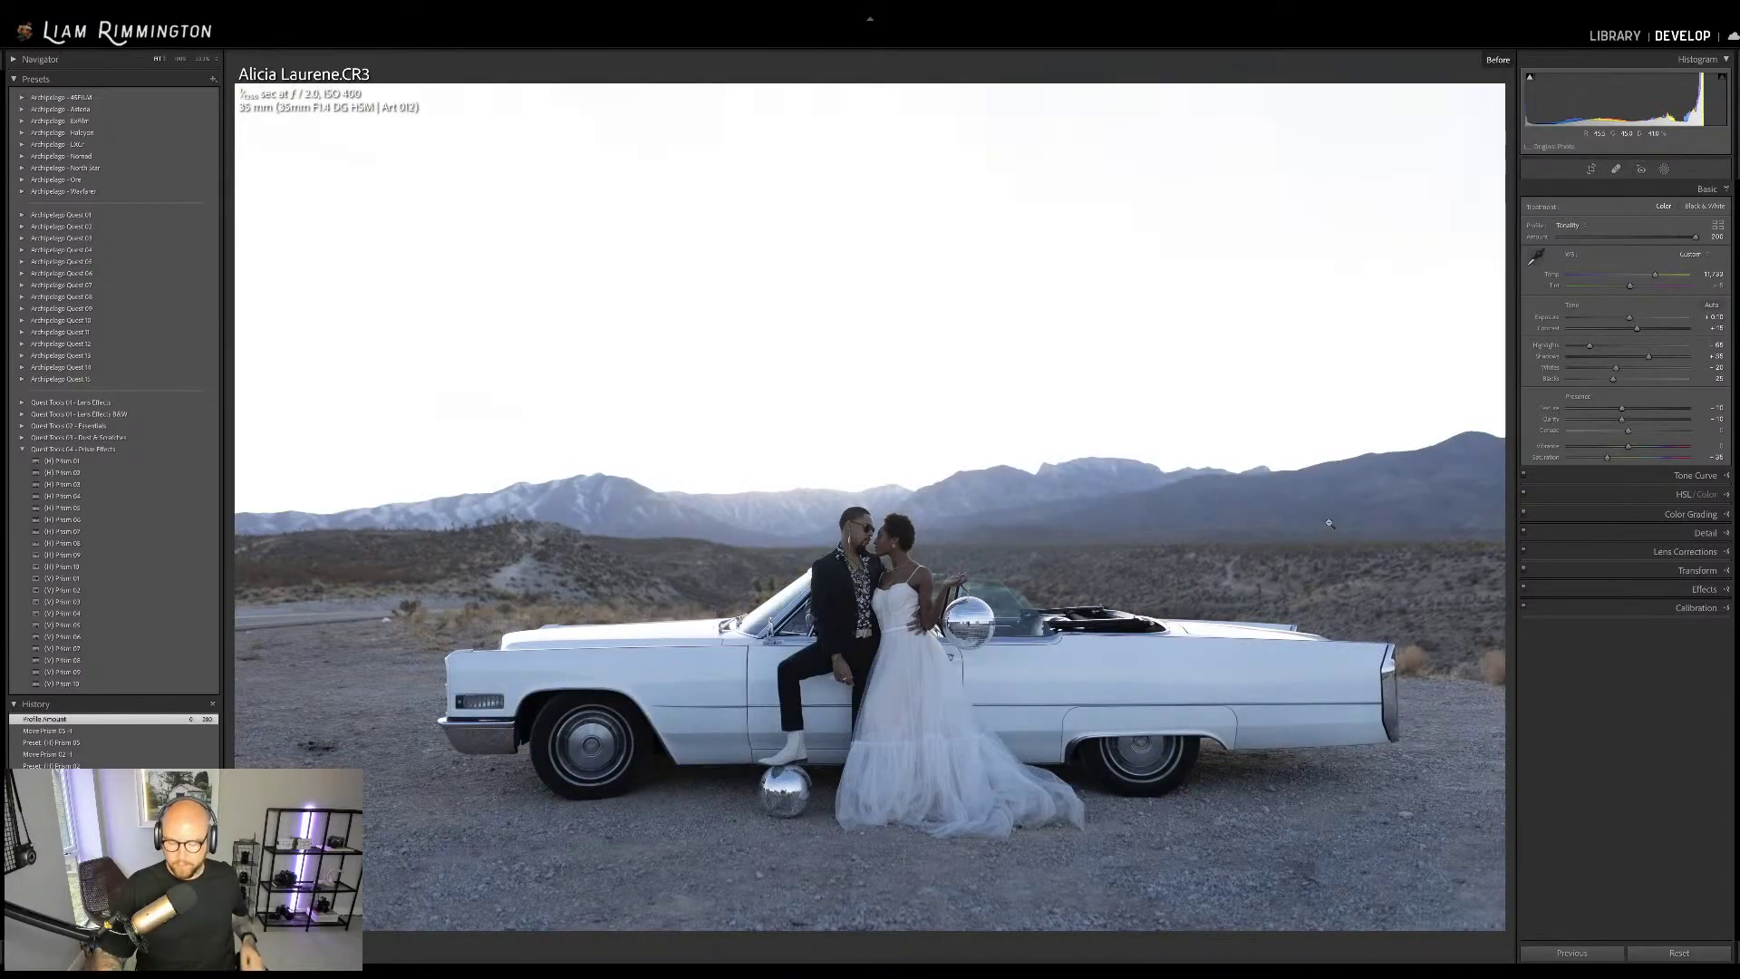
key("backslash")
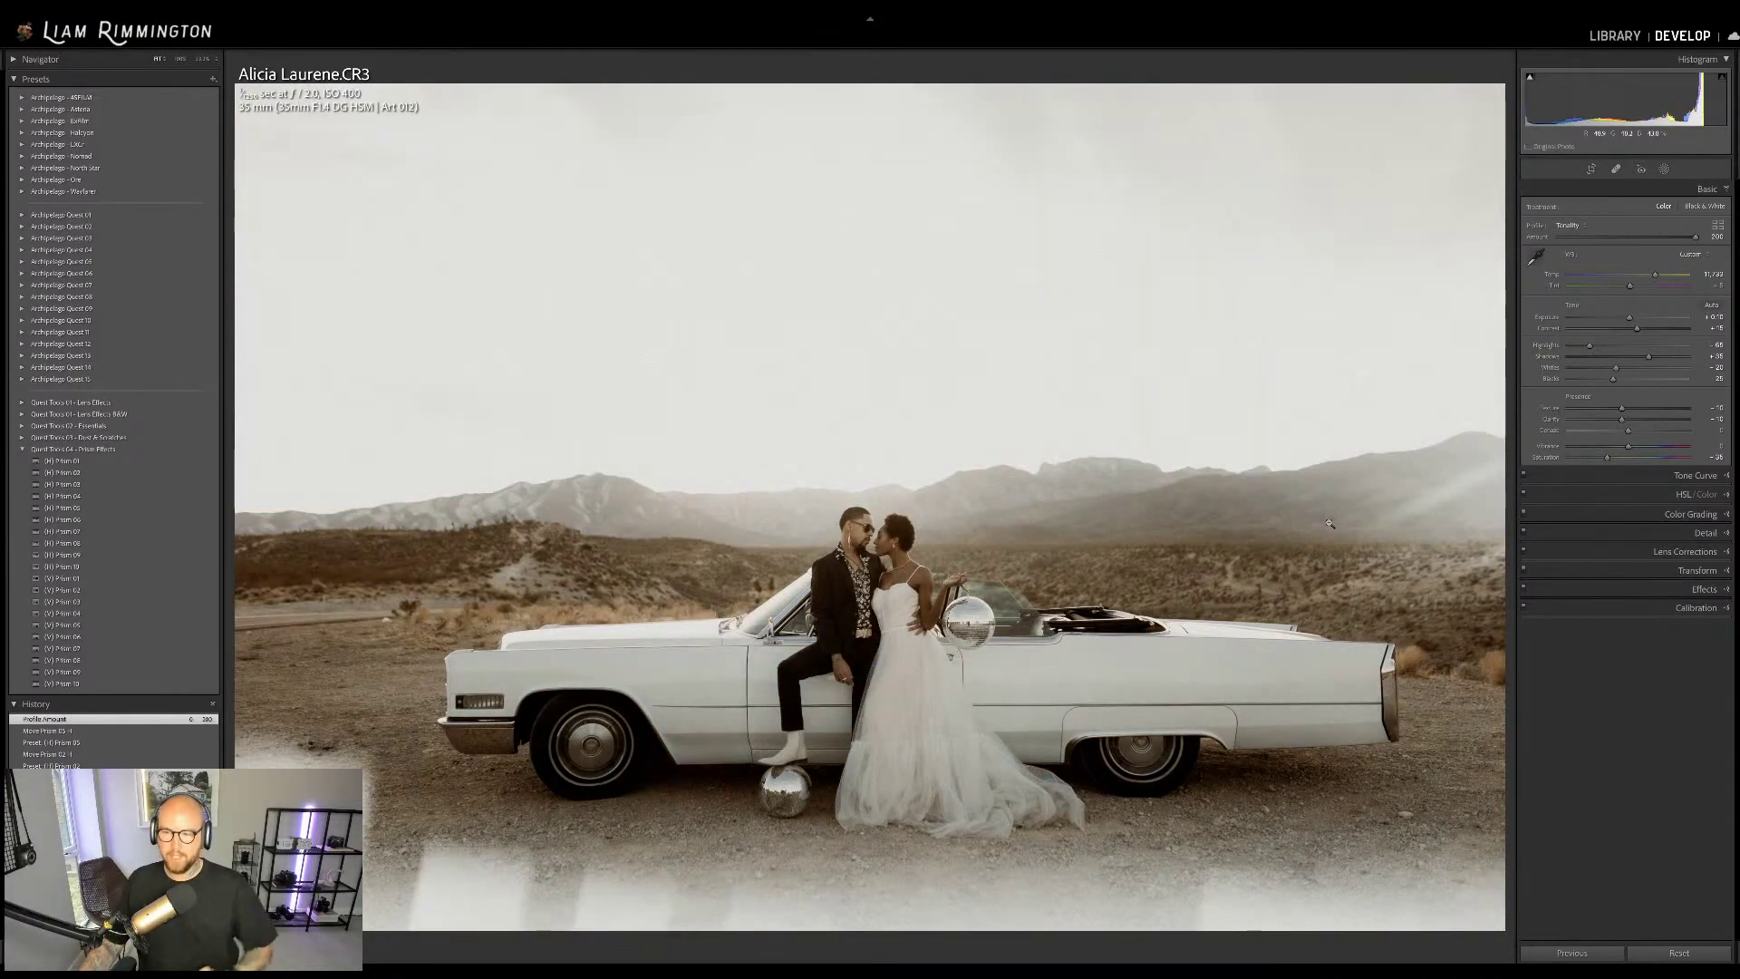
Compare the convertible couple photo with its unedited version side by side and return to the single view
key("y")
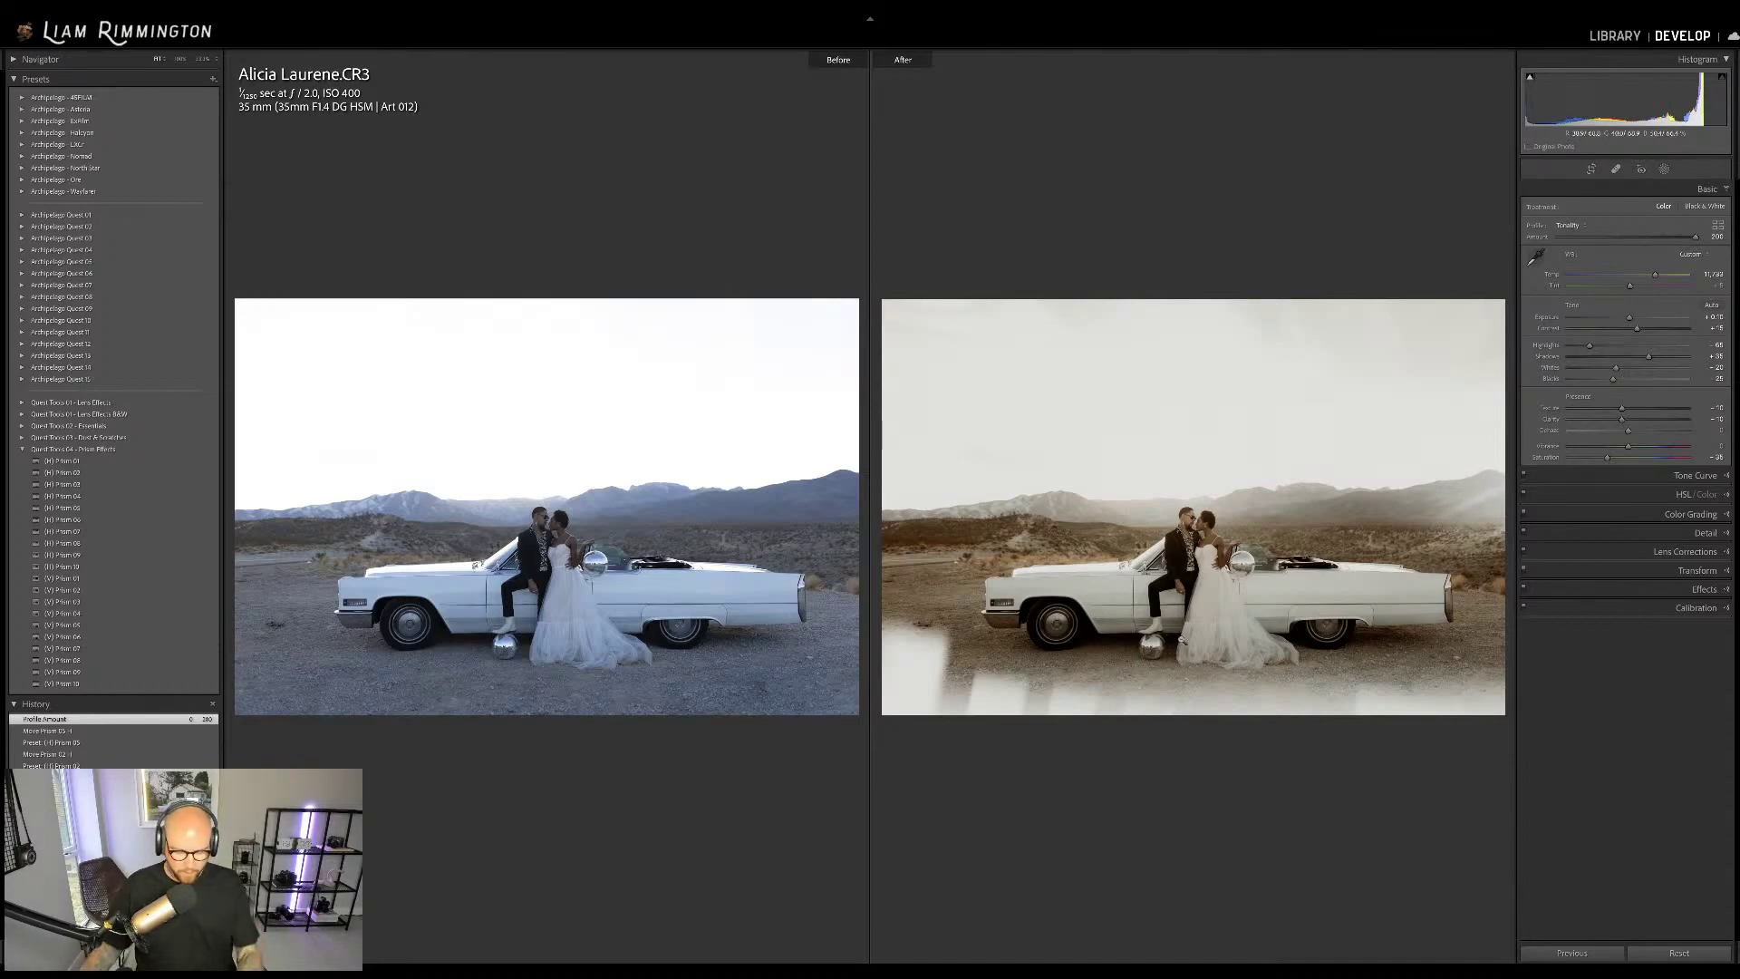
key("y")
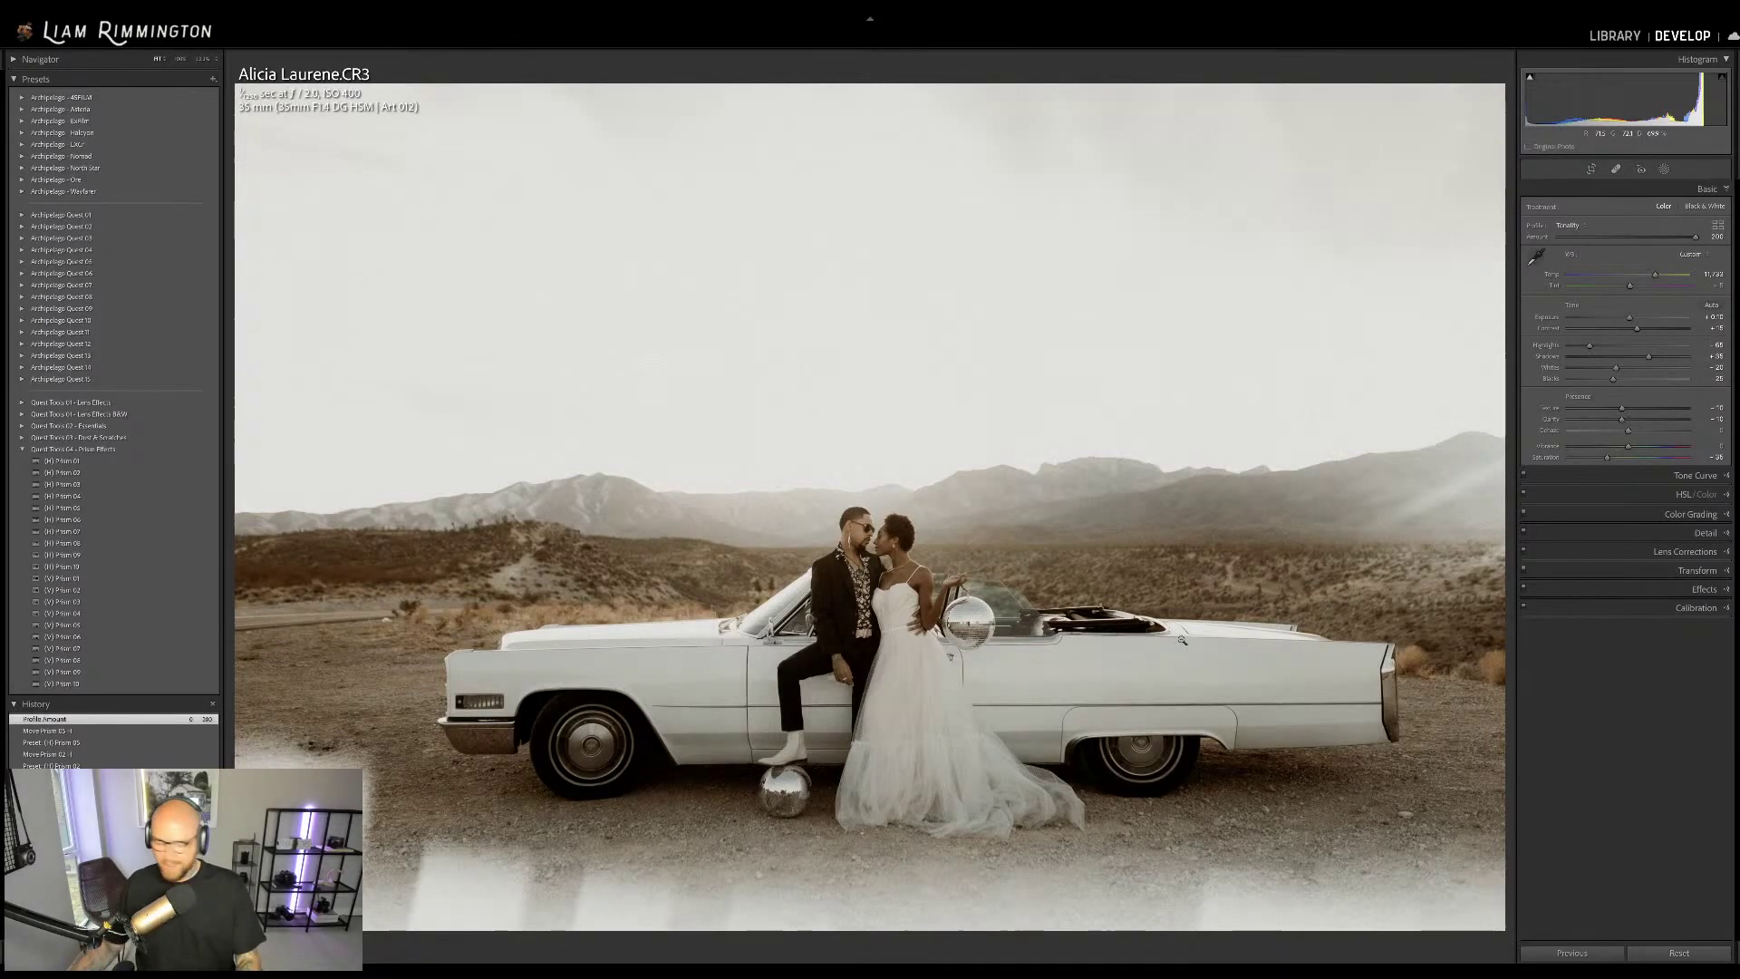
Open the bouquet photo for editing and set its profile amount to about 60
key("g")
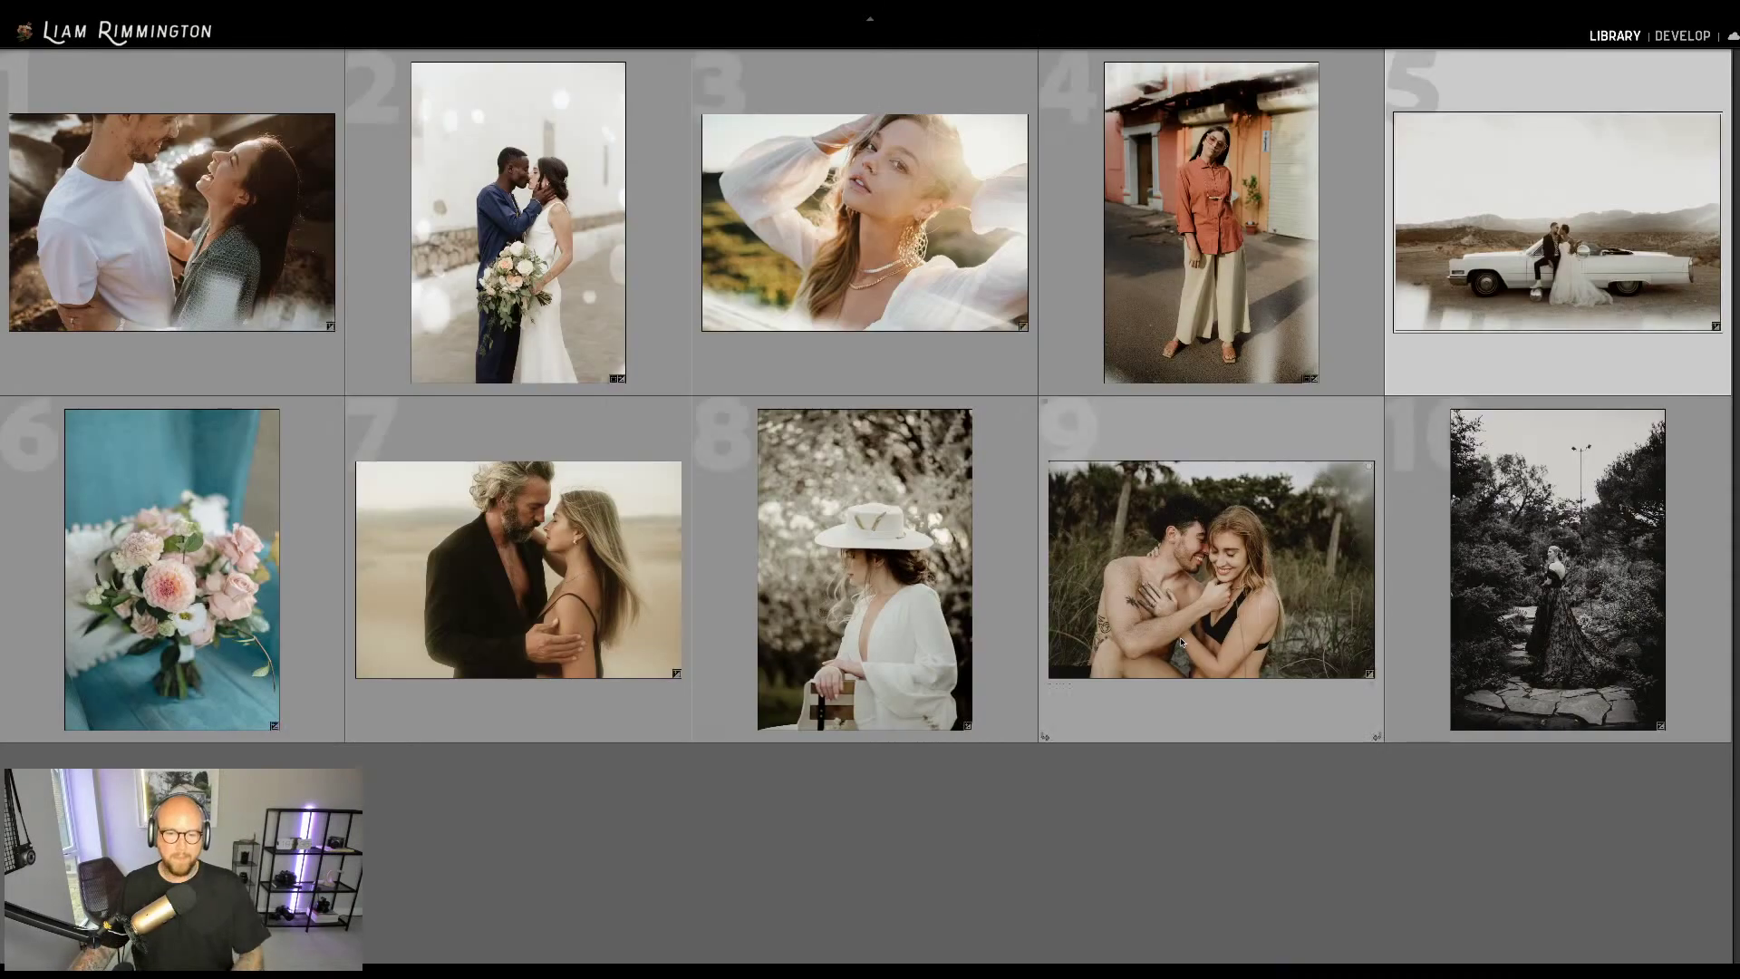
left_click(253, 554)
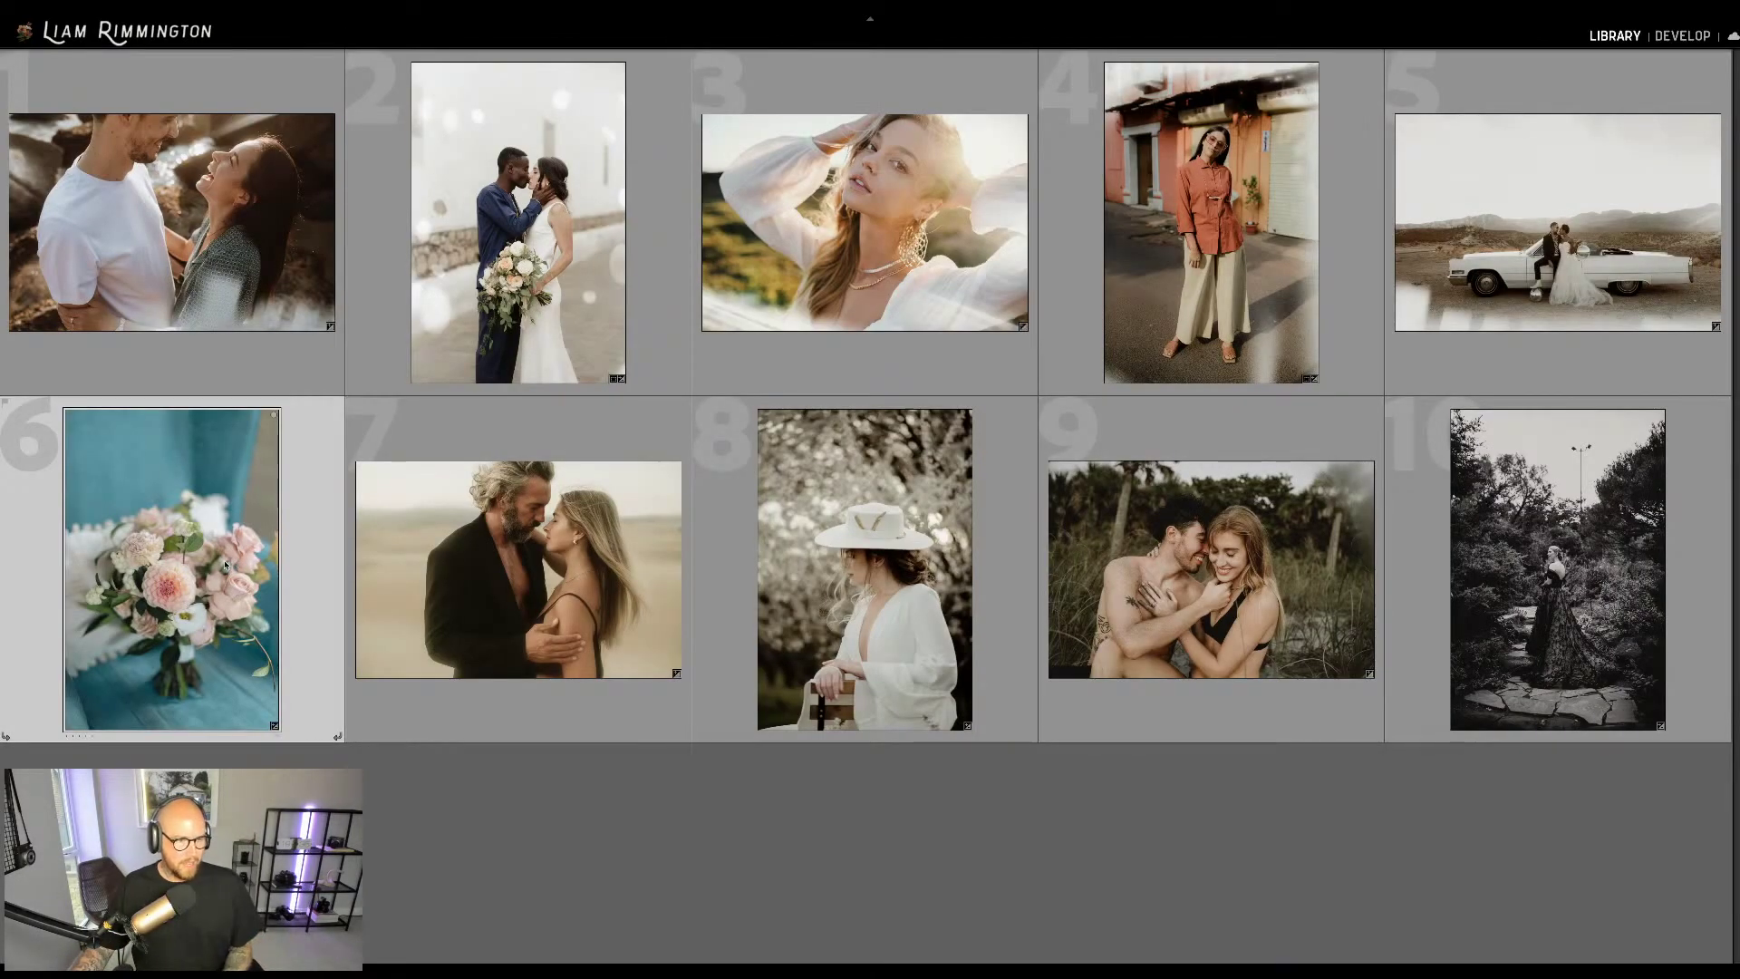
key("d")
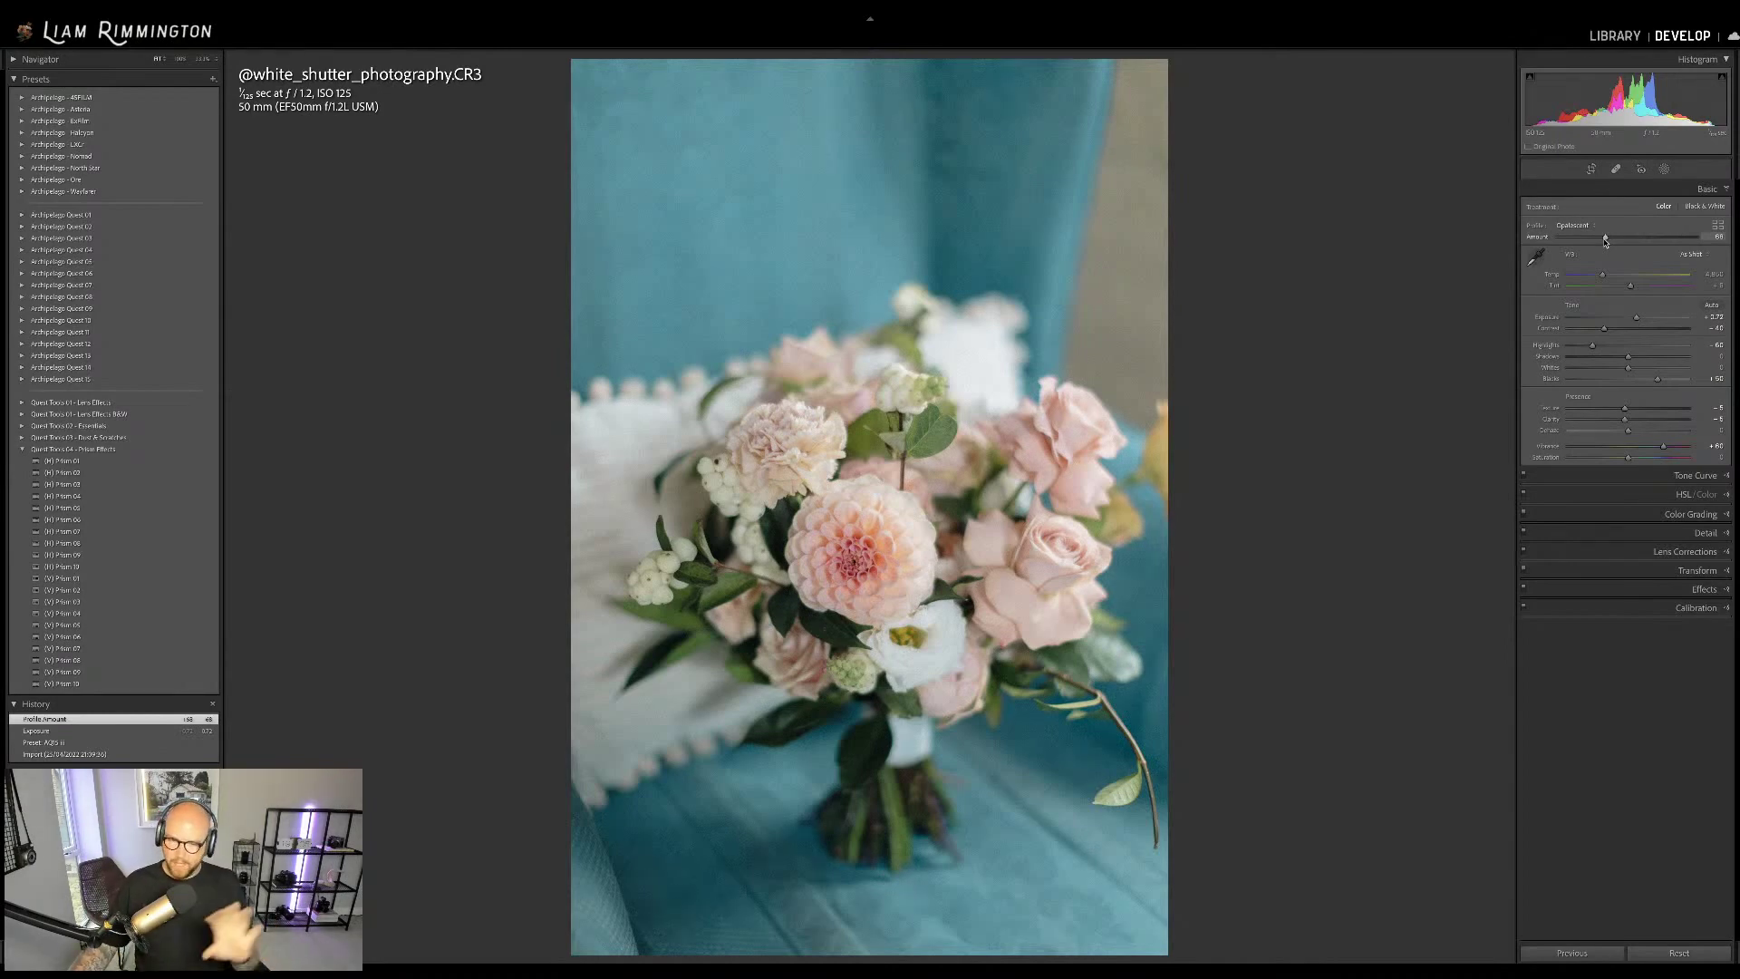
mouse_move(1607, 237)
left_mouse_down()
mouse_move(1592, 241)
mouse_move(1609, 242)
left_mouse_up()
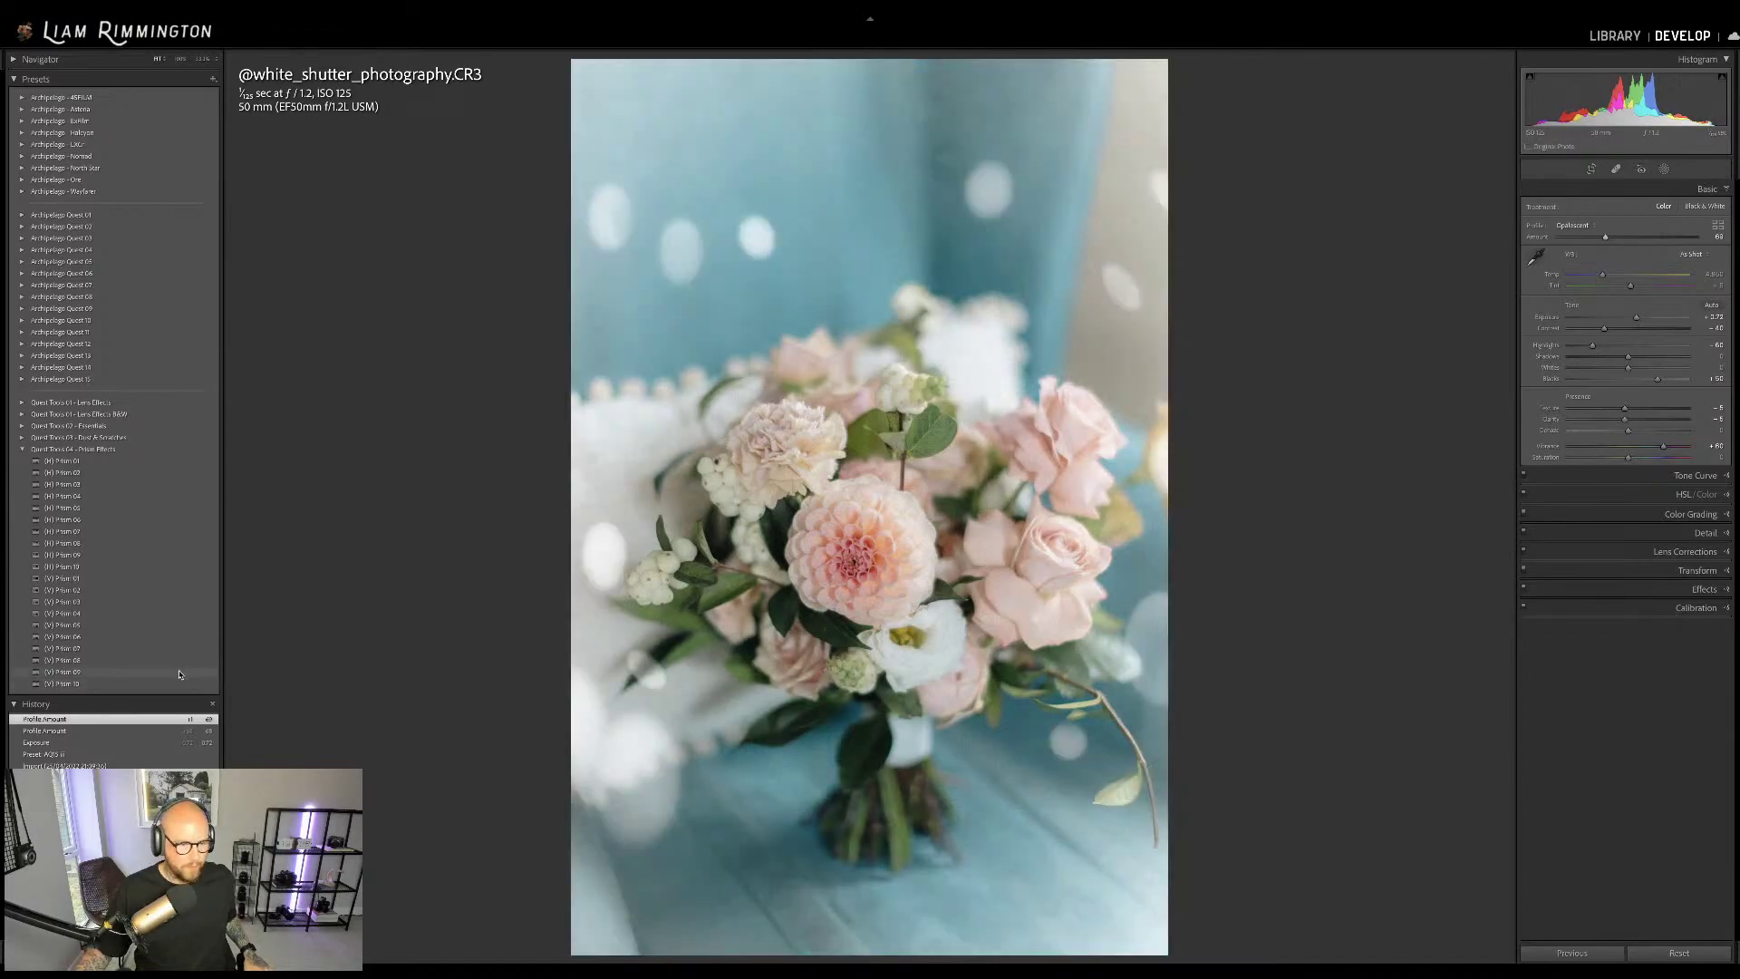
Apply the (V) Prism 01 preset to the bouquet photo and move its mask down toward the photo's lower edge
left_click(172, 581)
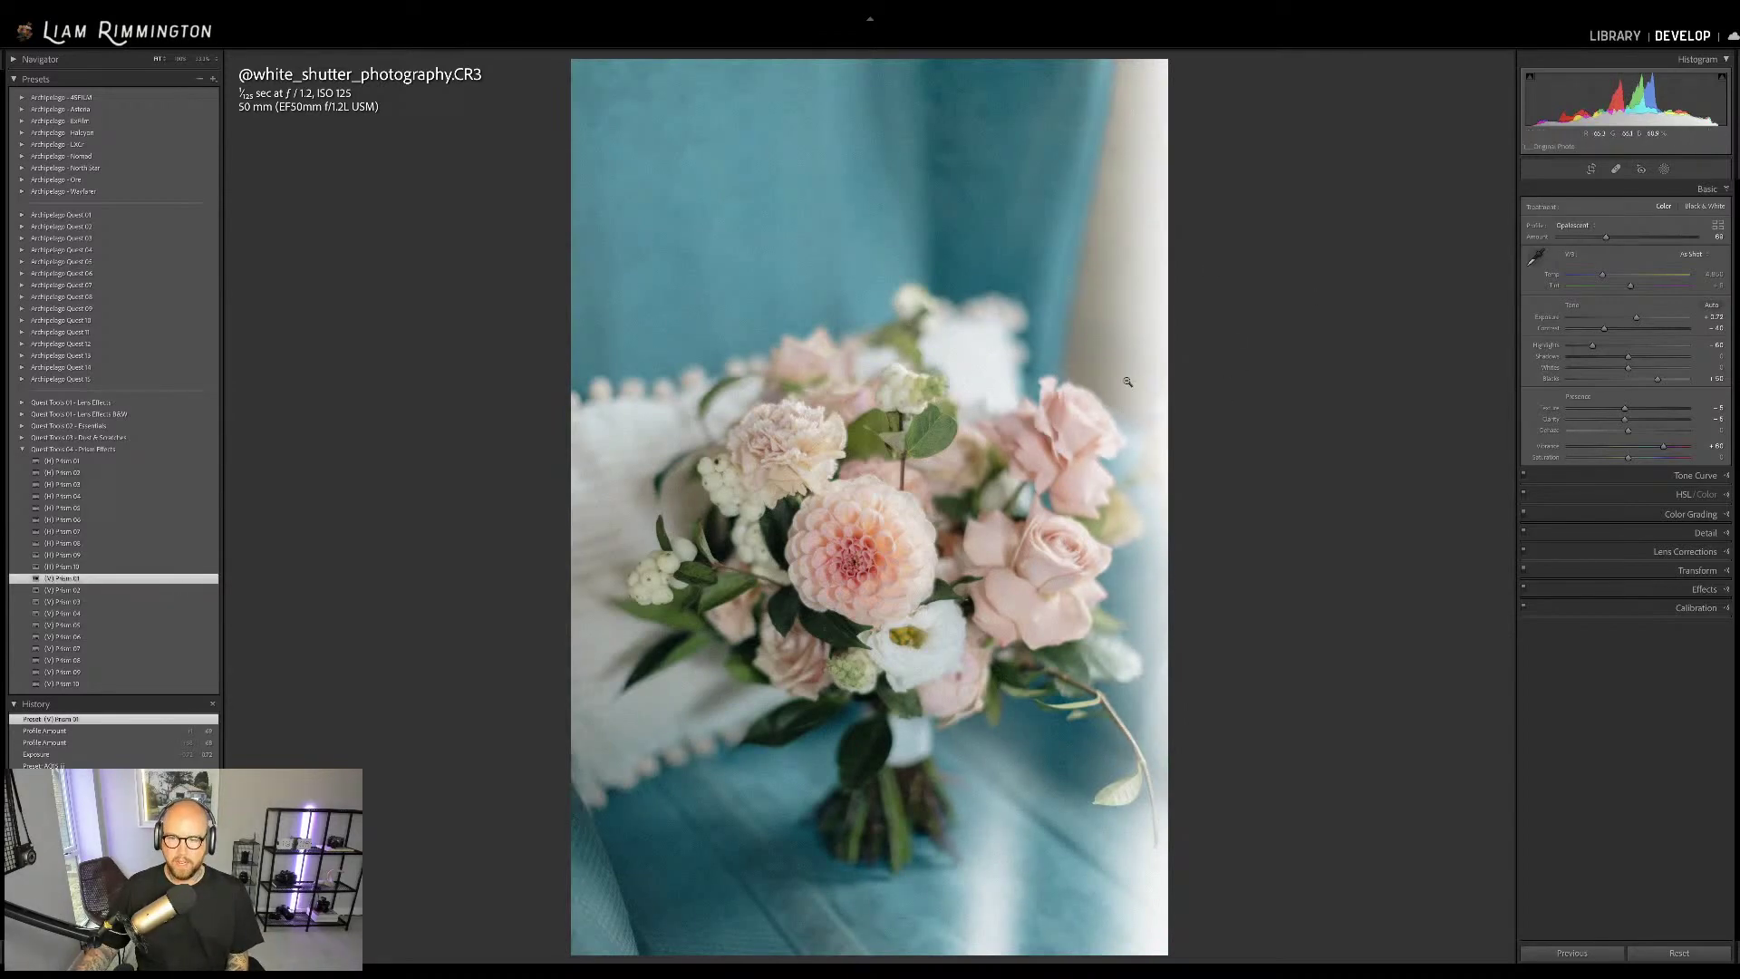
left_click(1663, 170)
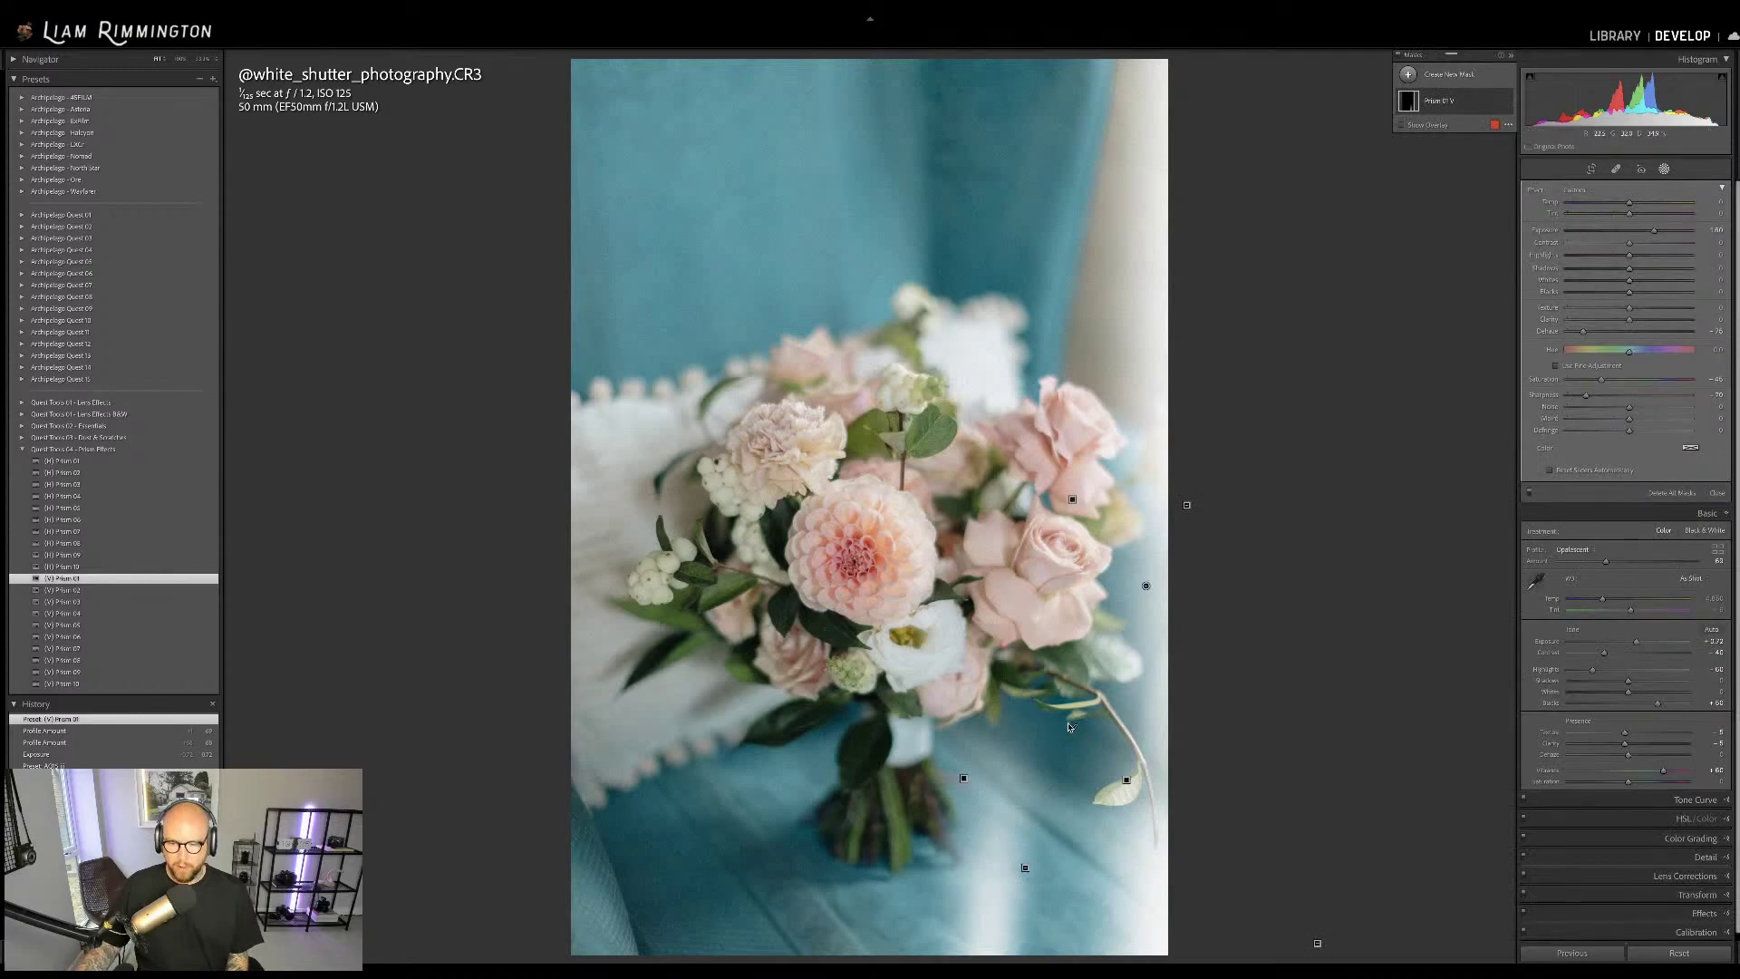
left_click_drag(1073, 730, 1069, 850)
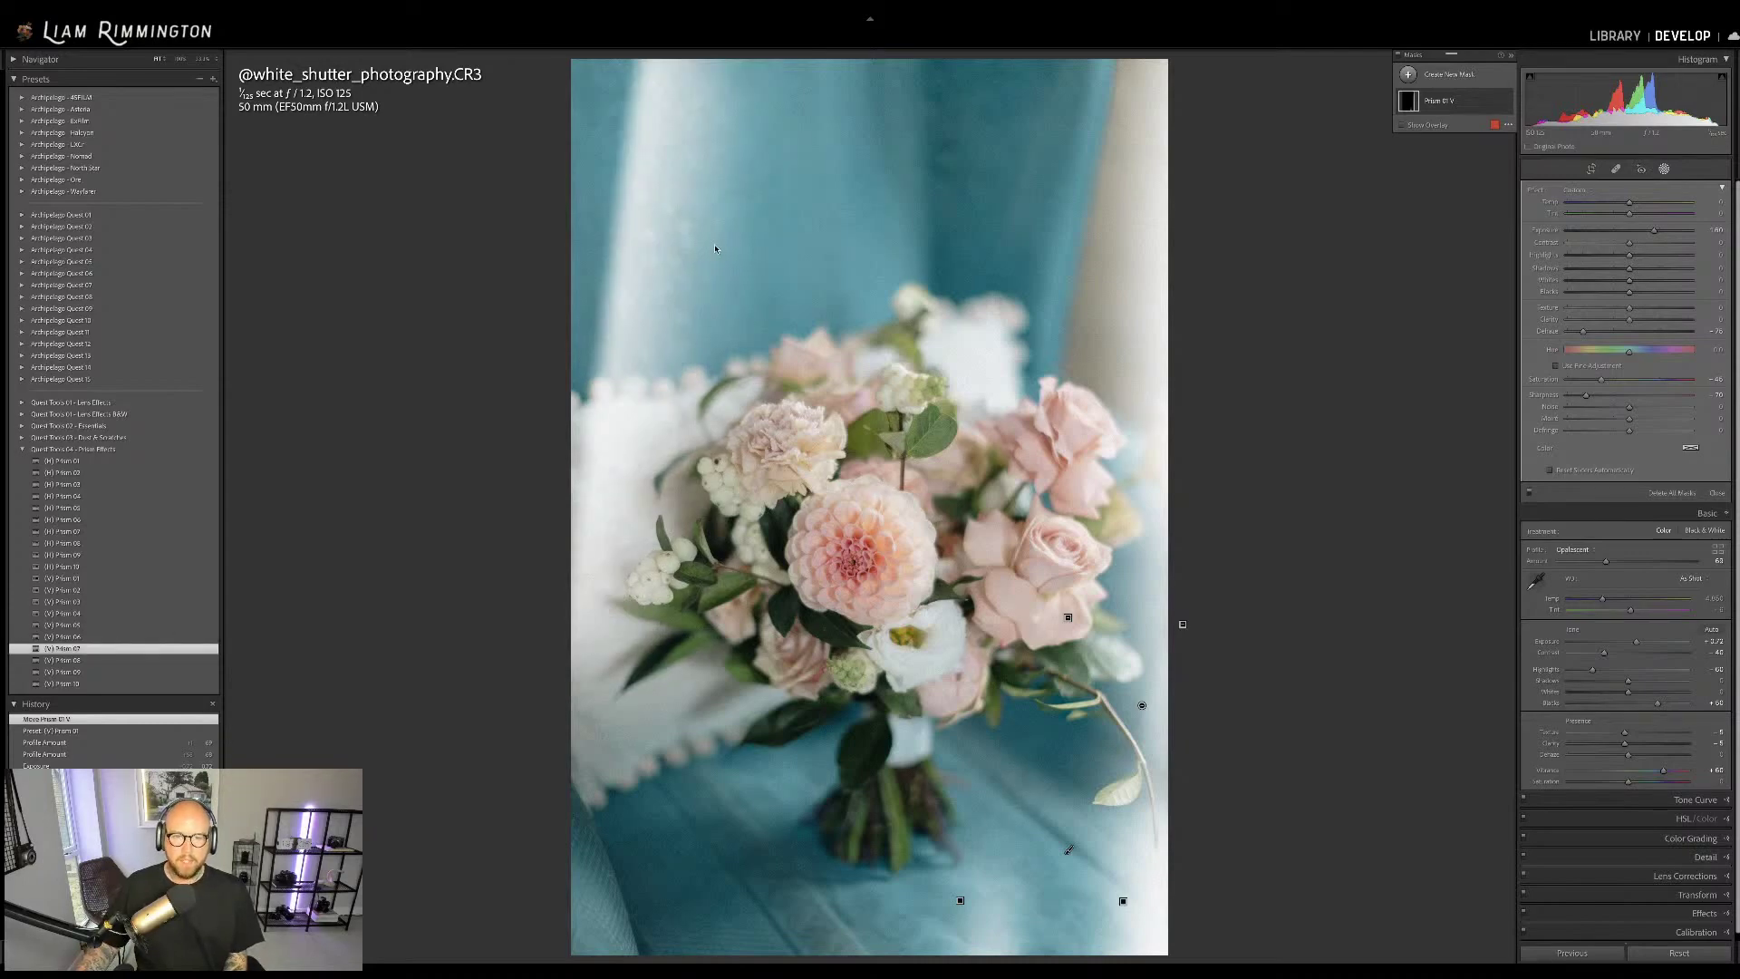
Add the (V) Prism 07 preset to the bouquet photo and shift its mask slightly left and down
left_click(744, 304)
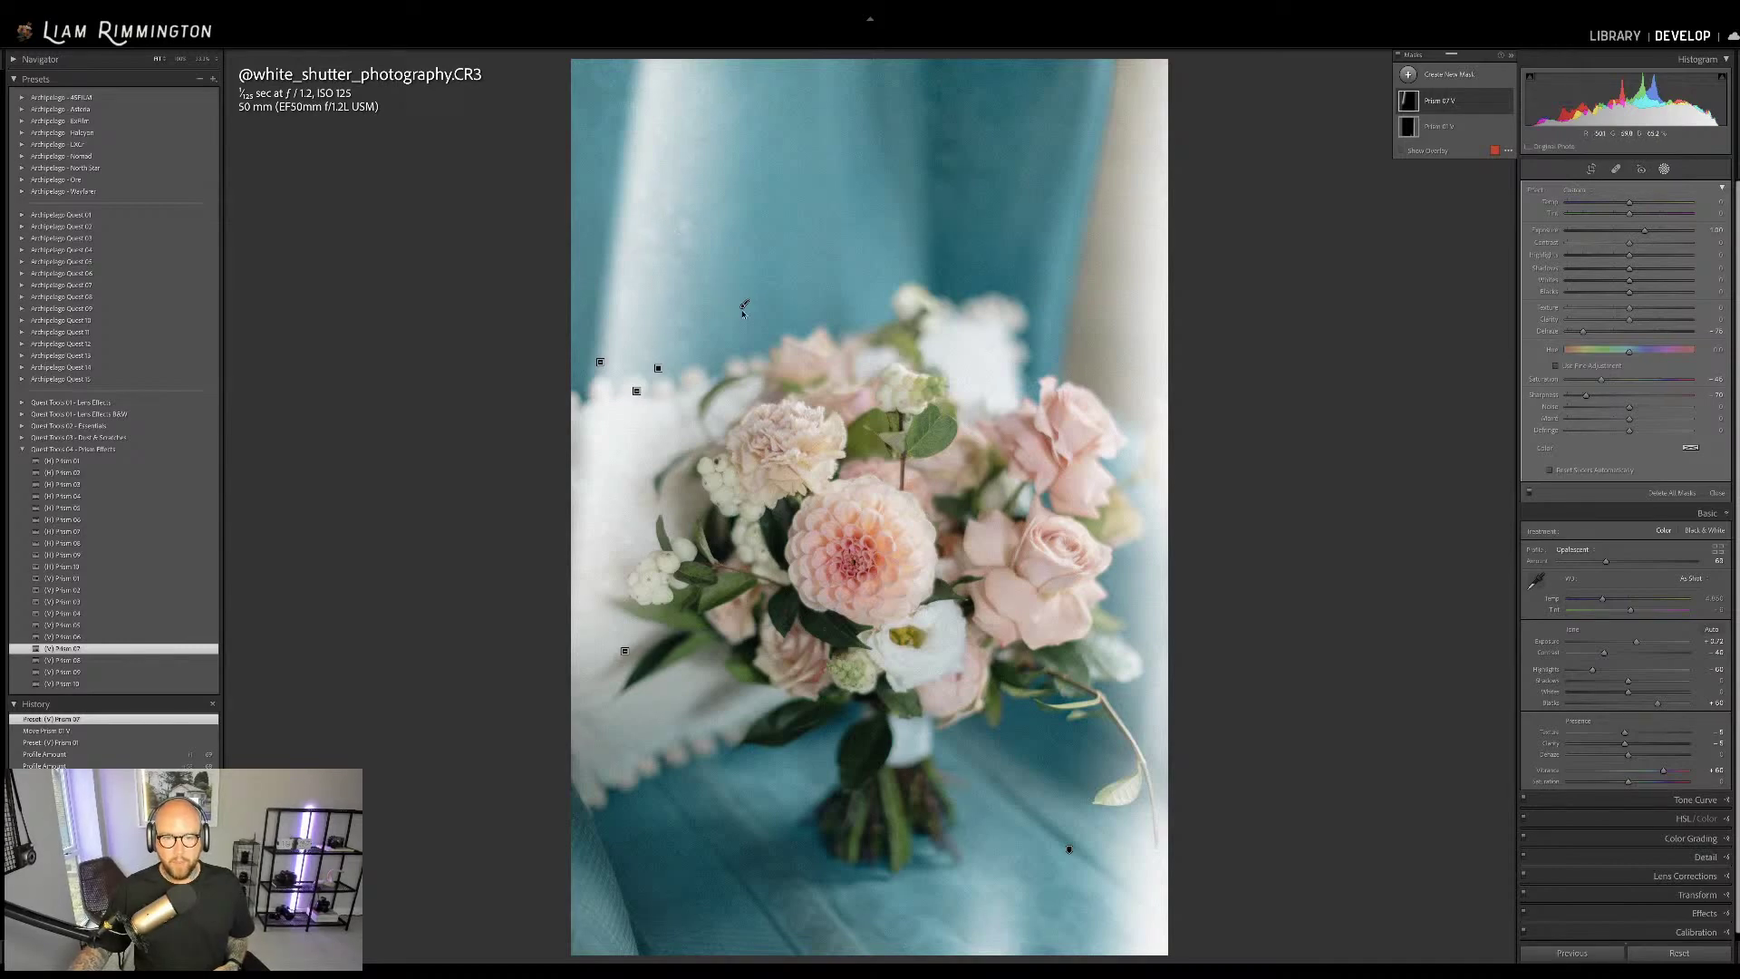
mouse_move(740, 309)
left_mouse_down()
mouse_move(827, 260)
mouse_move(911, 118)
mouse_move(853, 66)
mouse_move(666, 77)
mouse_move(834, 467)
mouse_move(807, 272)
mouse_move(742, 50)
mouse_move(784, 66)
mouse_move(766, 68)
mouse_move(730, 358)
mouse_move(674, 347)
mouse_move(713, 323)
left_mouse_up()
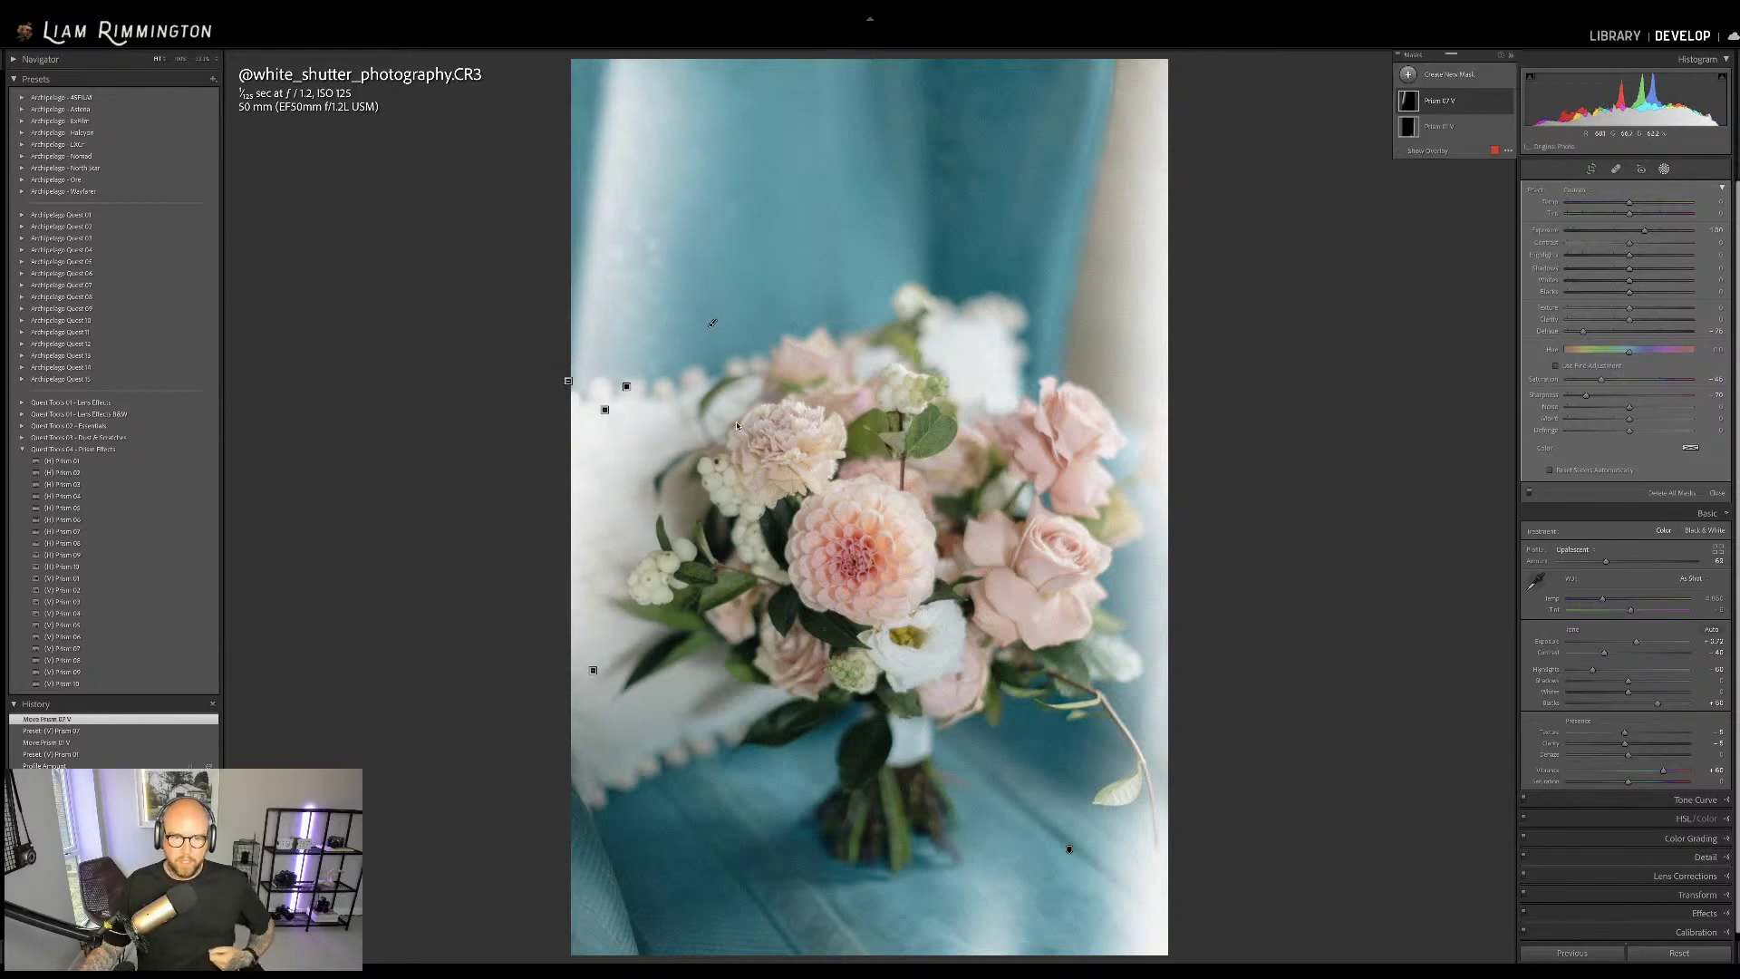
left_click(856, 479)
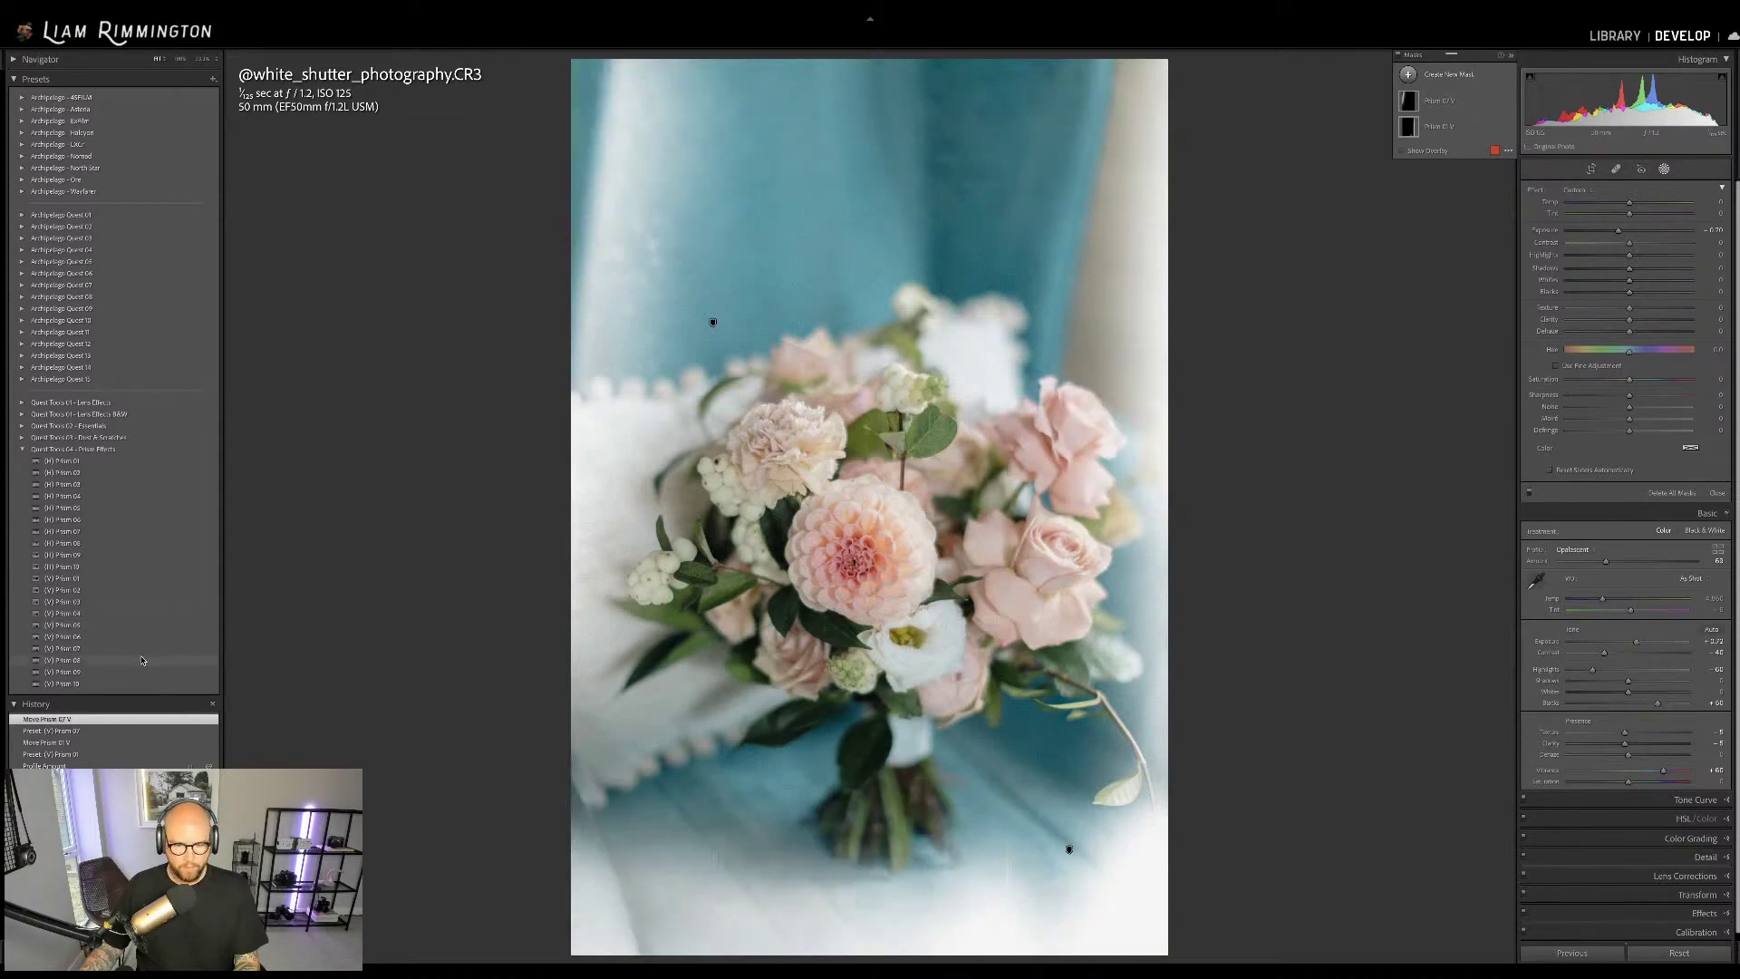
Add the (V) Prism 08 preset to the bouquet photo, move its mask slightly down and right, and close masking
left_click(142, 661)
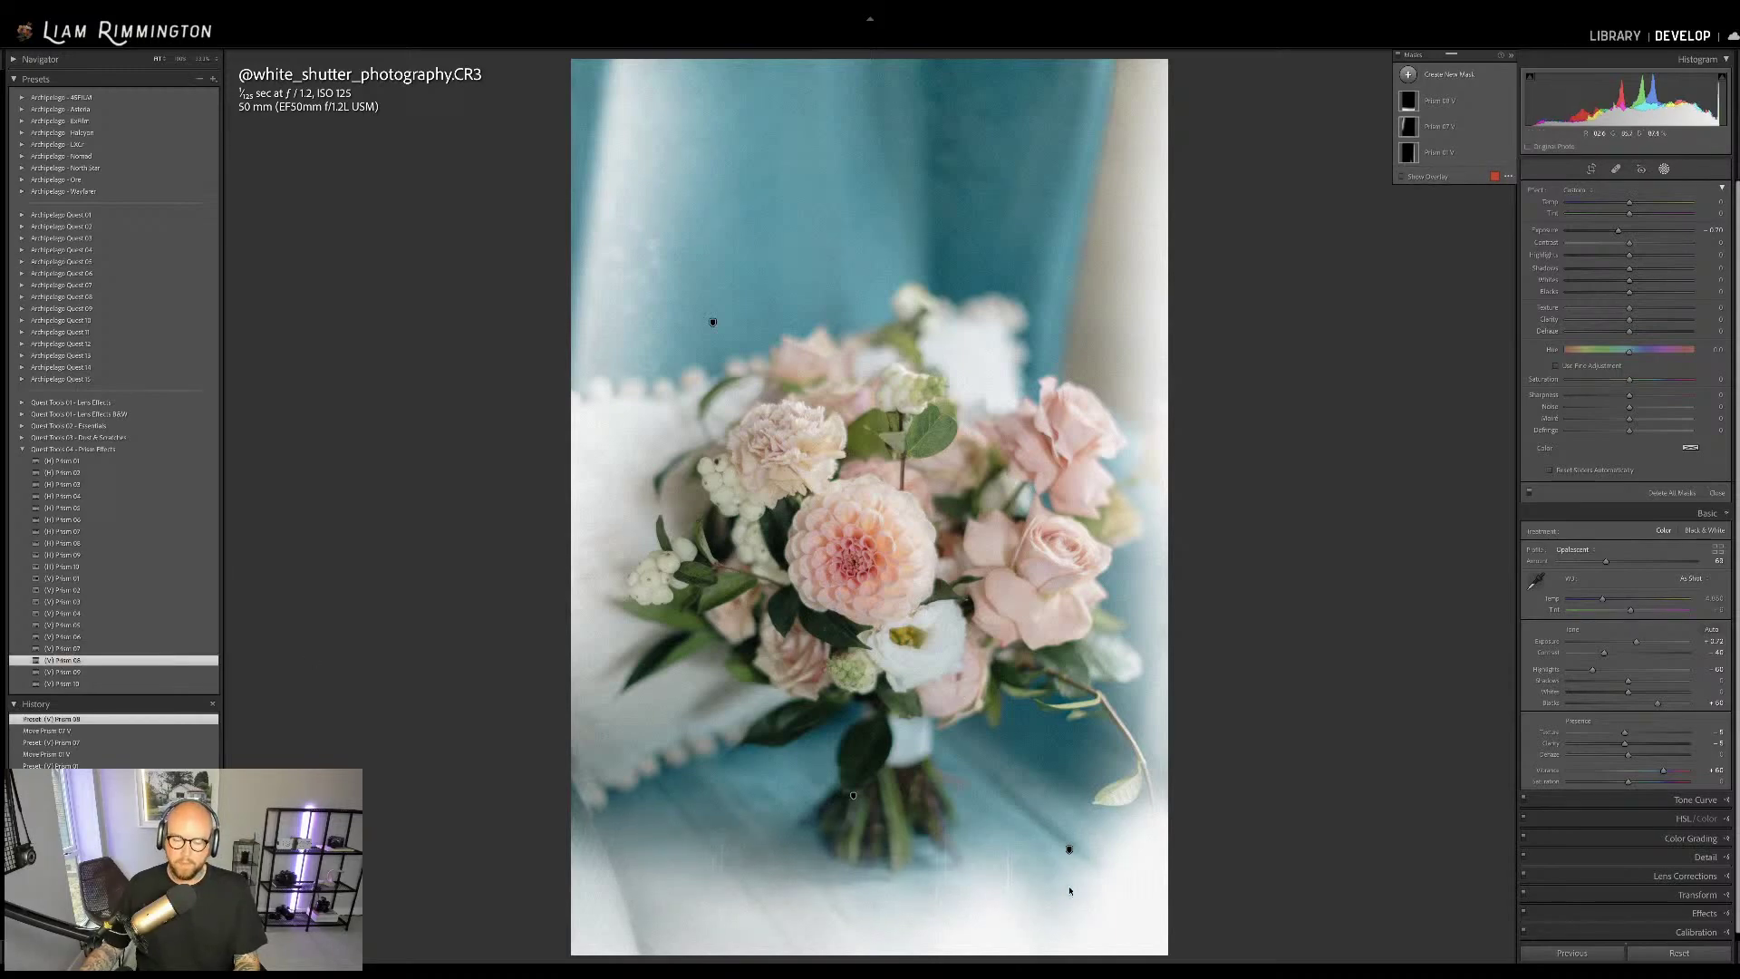
left_click_drag(853, 795, 888, 830)
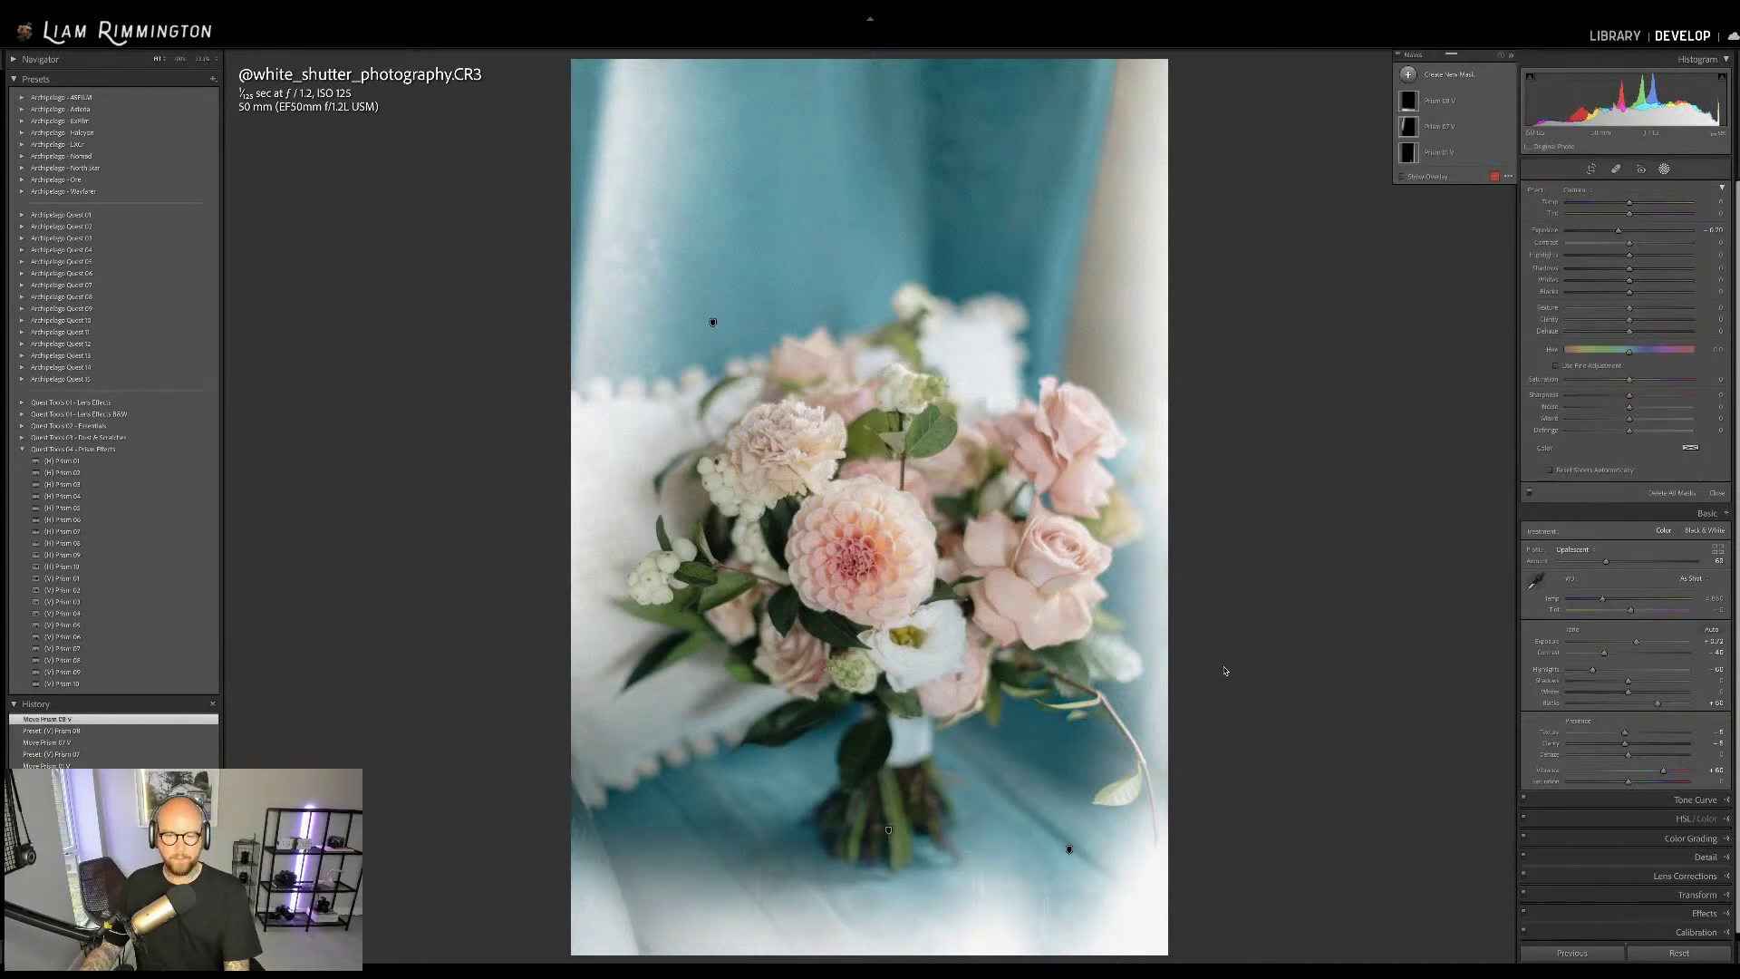
key("shift+w")
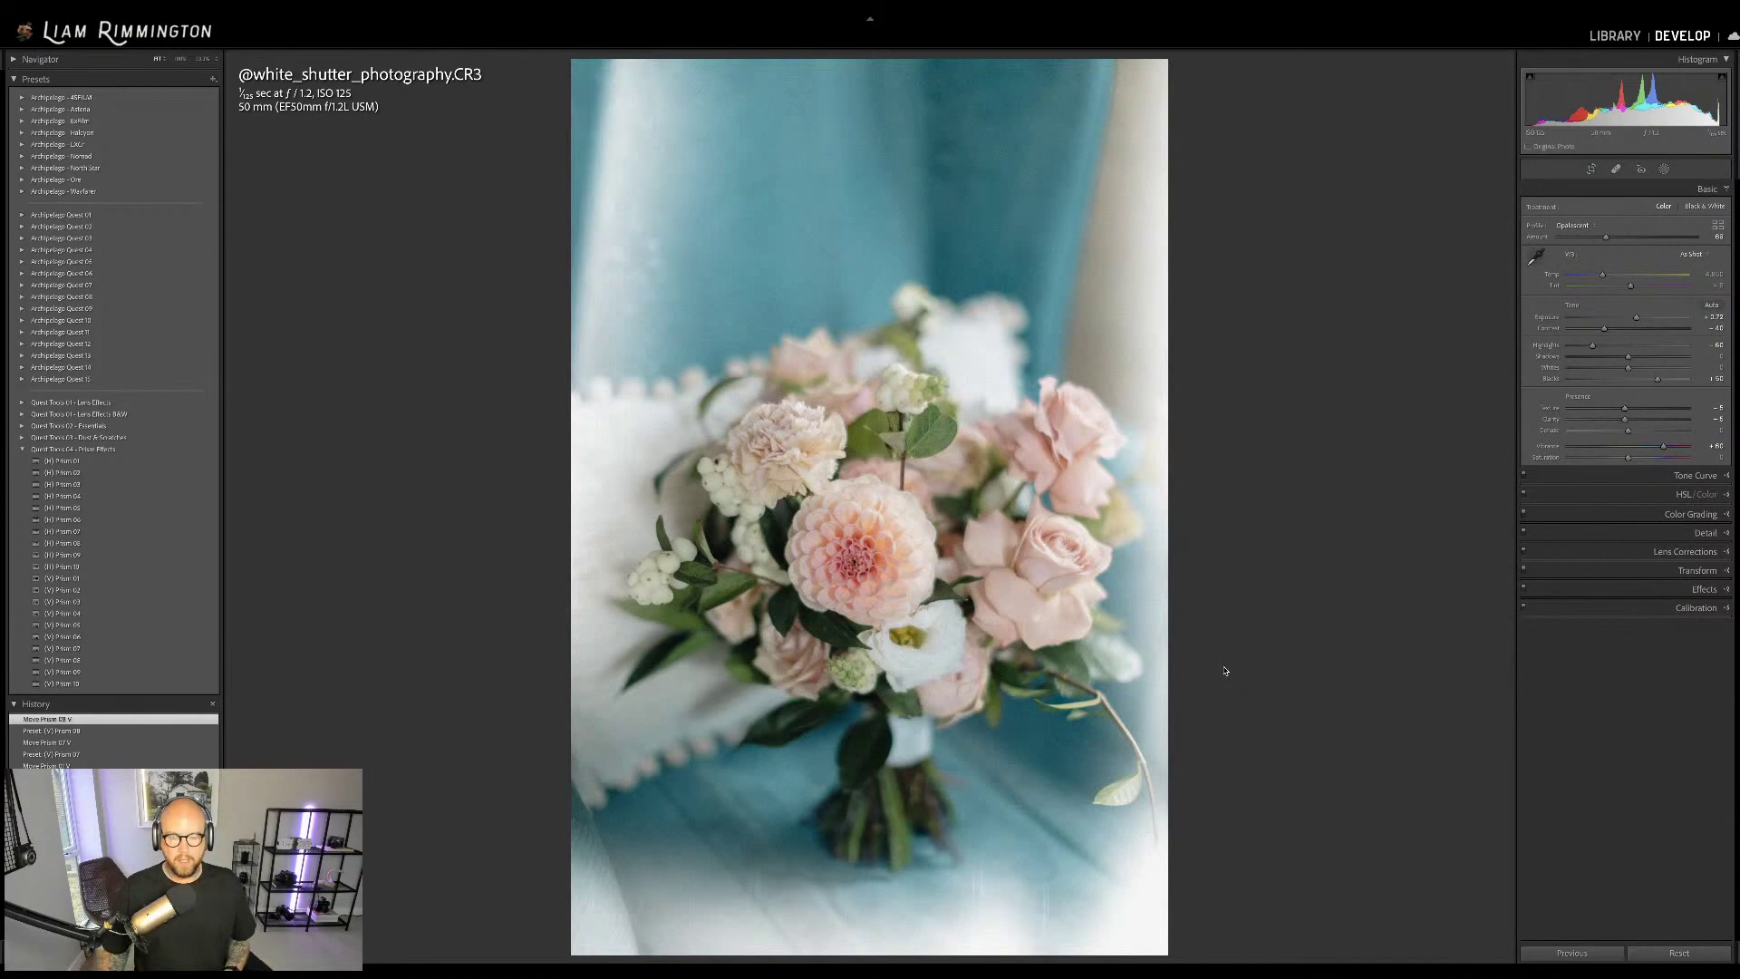
Compare the bouquet photo before and after the edits twice in the single view
key("backslash")
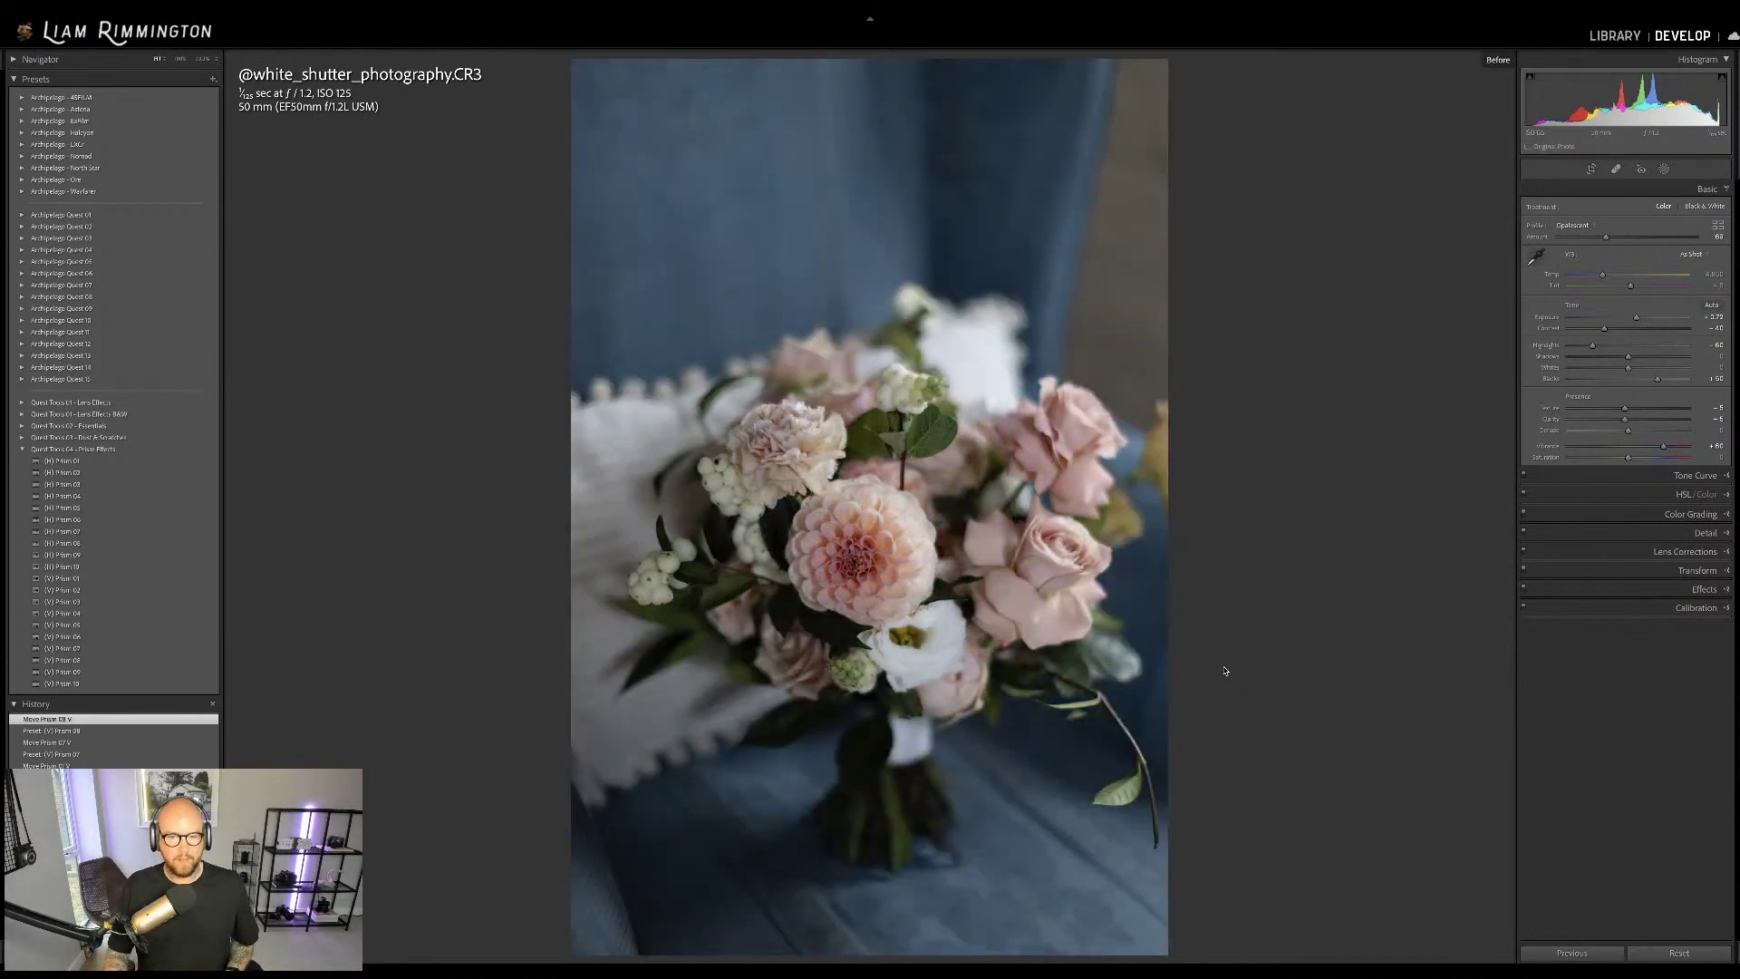
key("backslash")
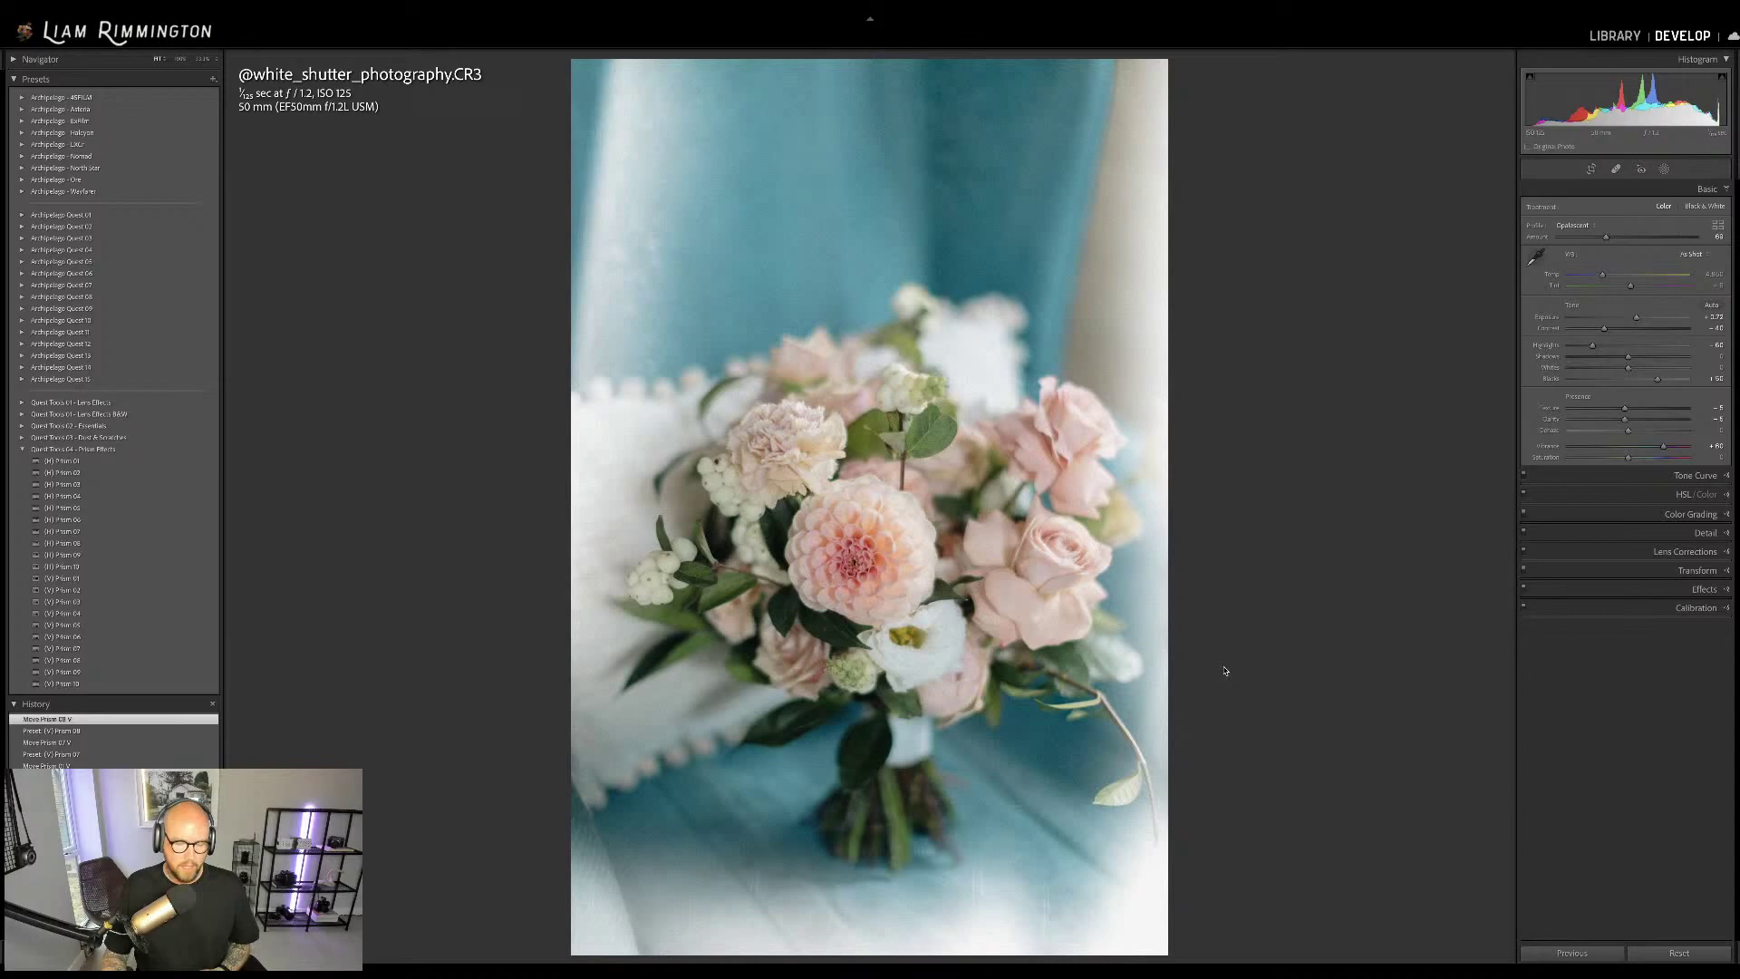
key("backslash")
key("backslash")
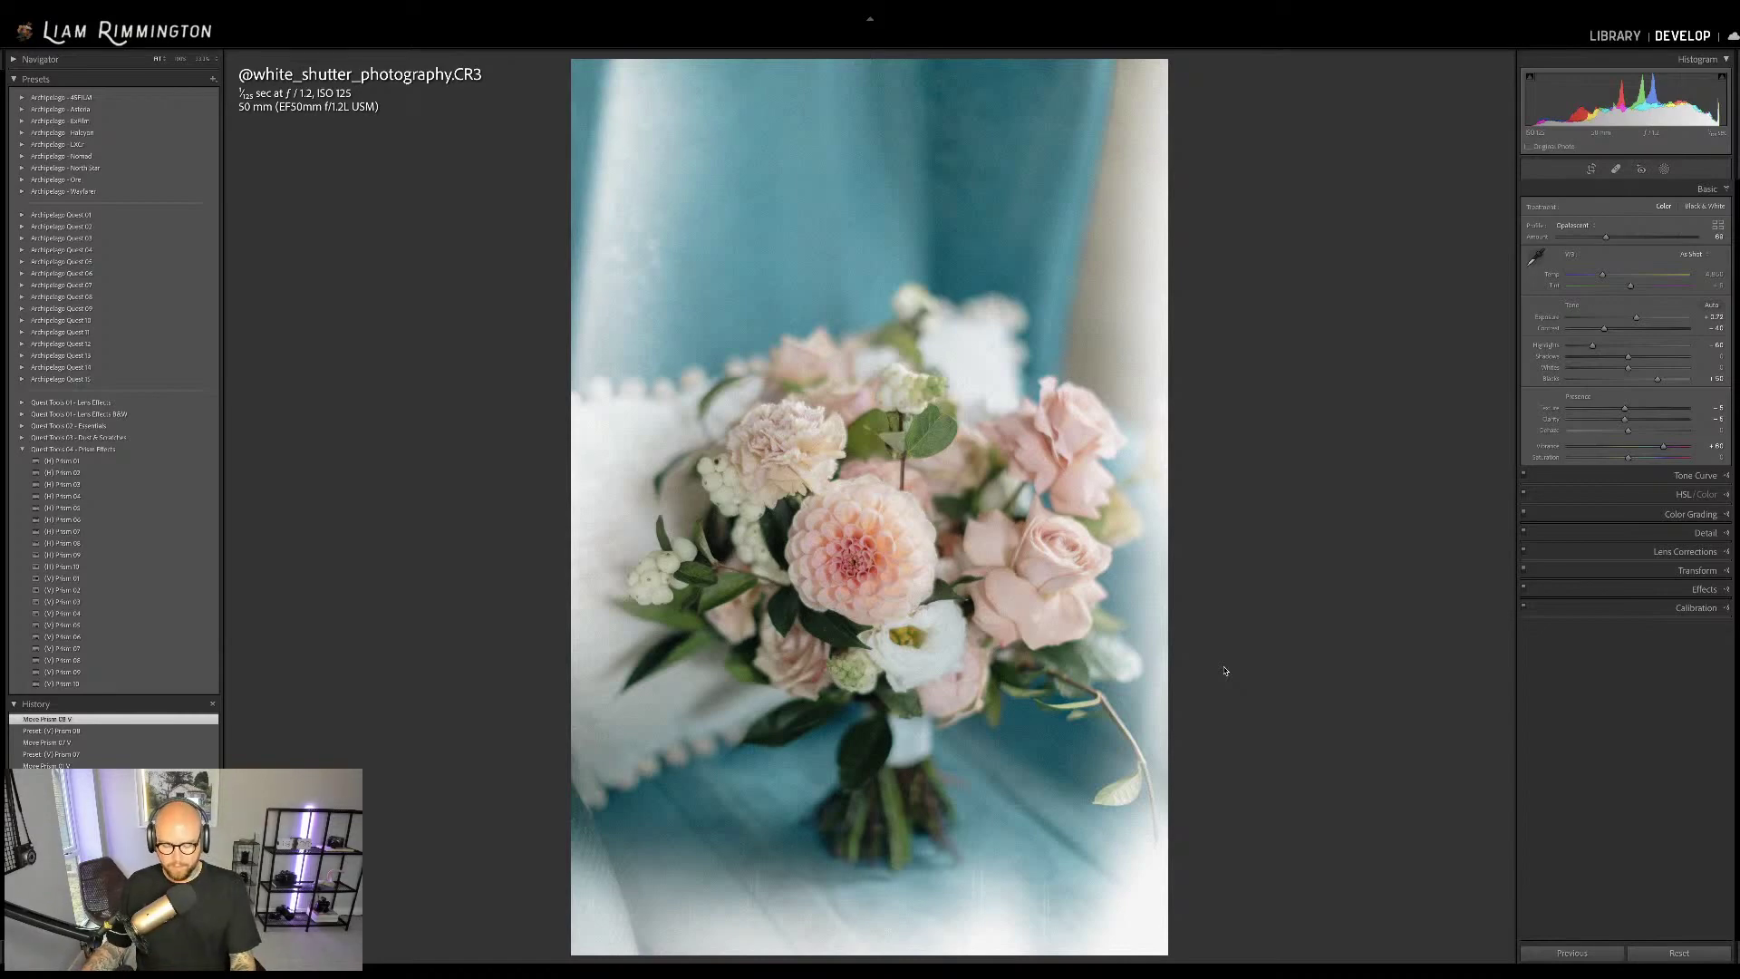
Raise the bouquet photo's profile amount to about 100 while comparing it side by side, and return to the single view
key("y")
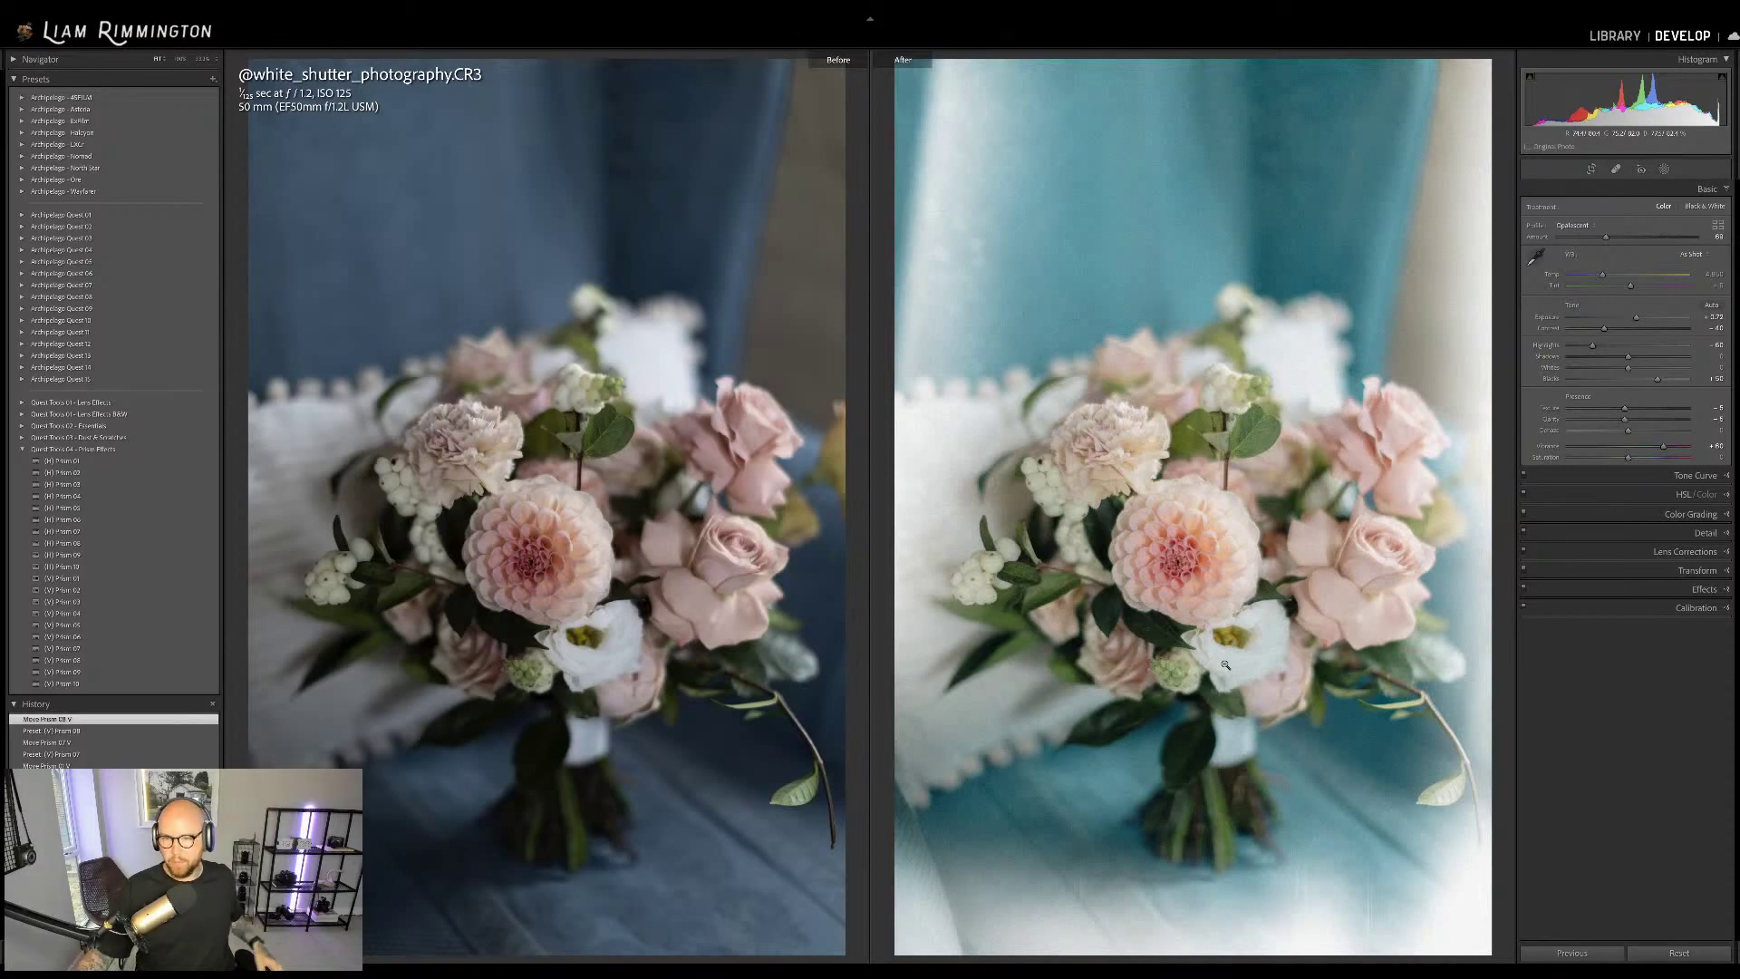
left_click_drag(1606, 238, 1620, 245)
key("y")
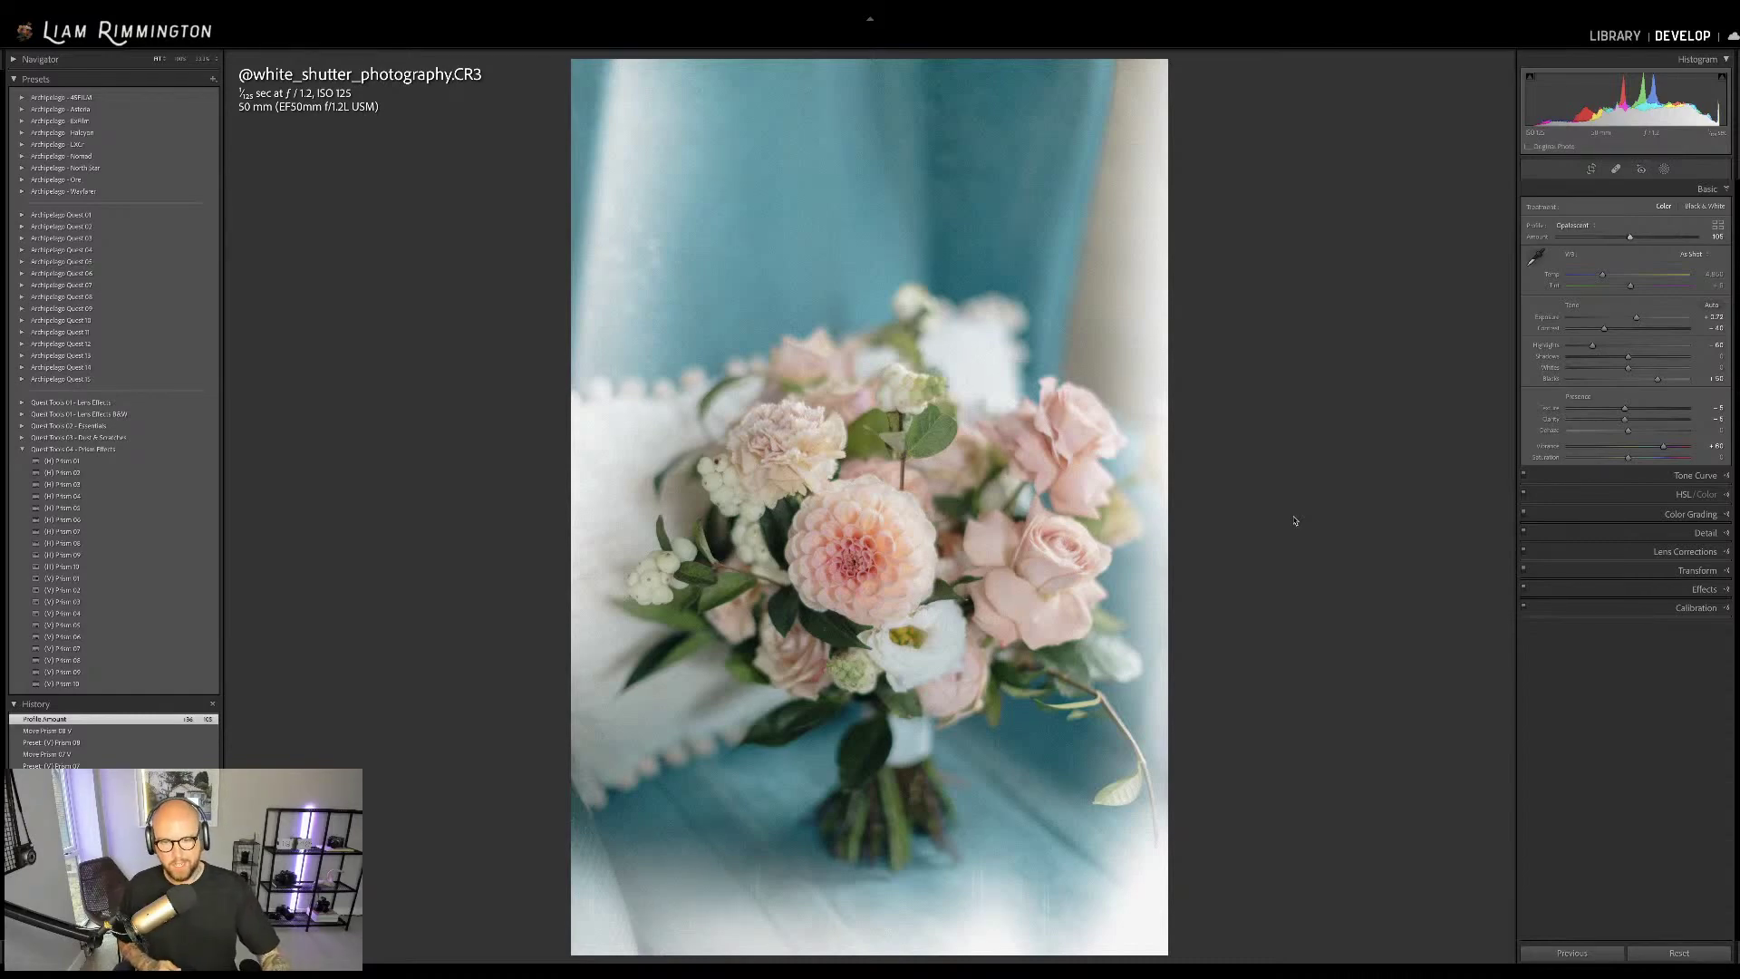
Open the photo of the bearded man and blonde woman for editing and set its profile amount to about 135
key("g")
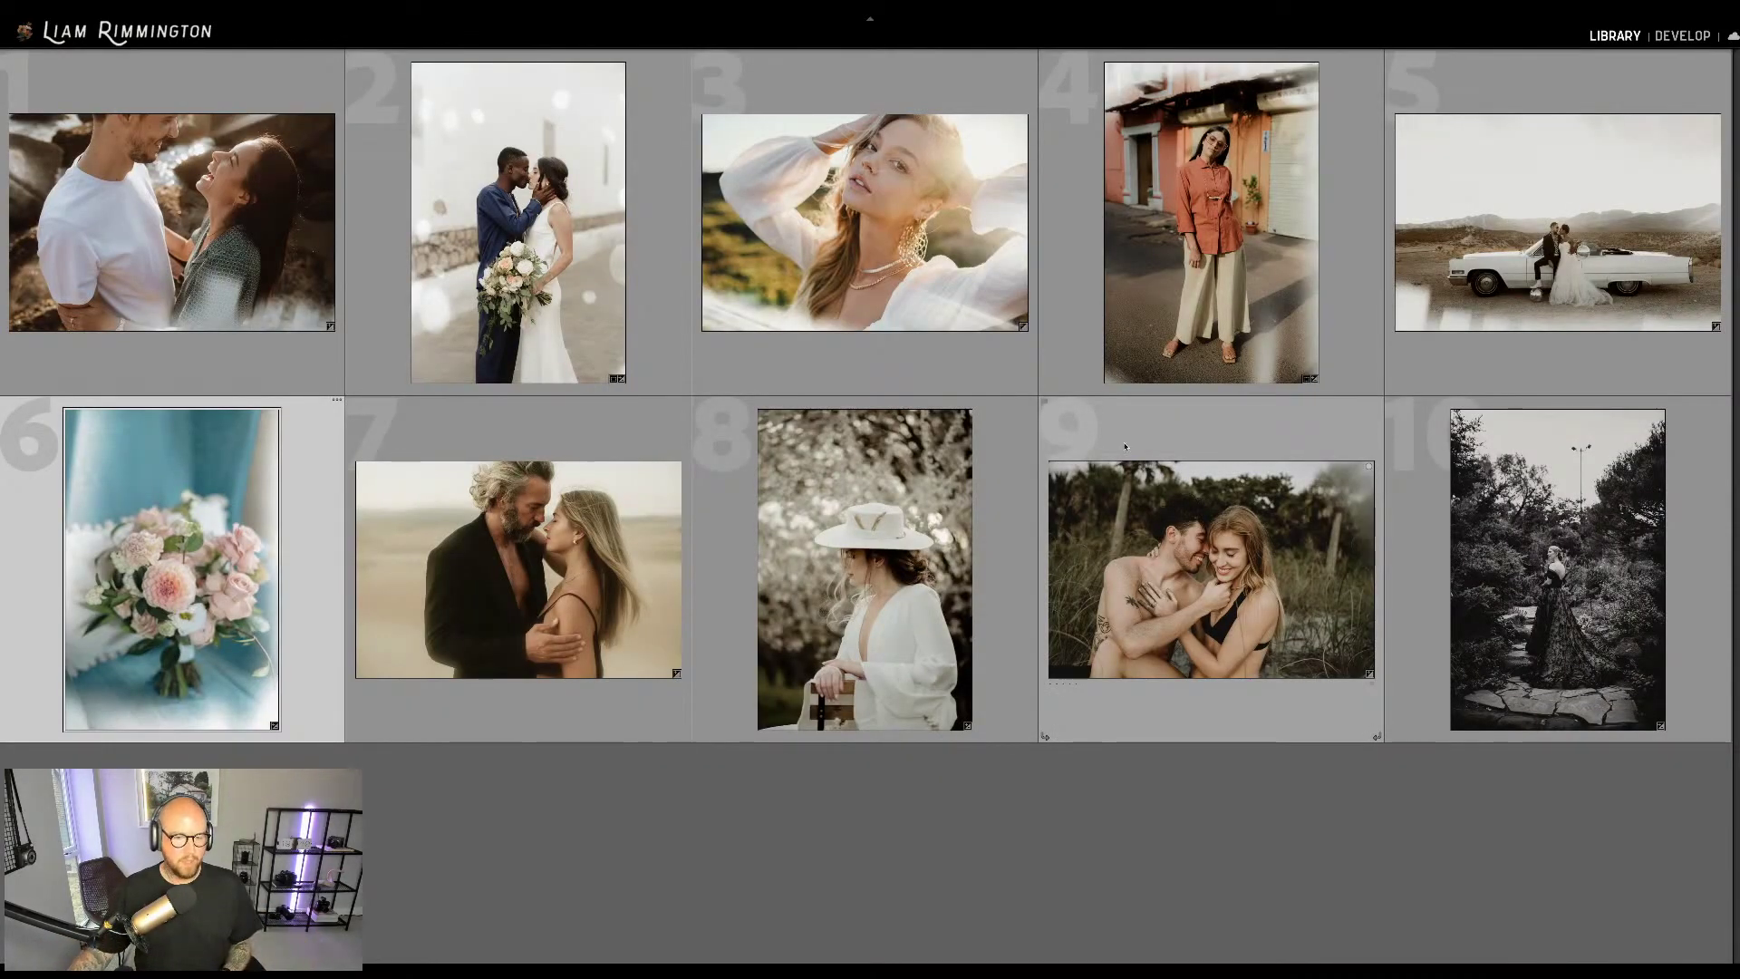
left_click(518, 607)
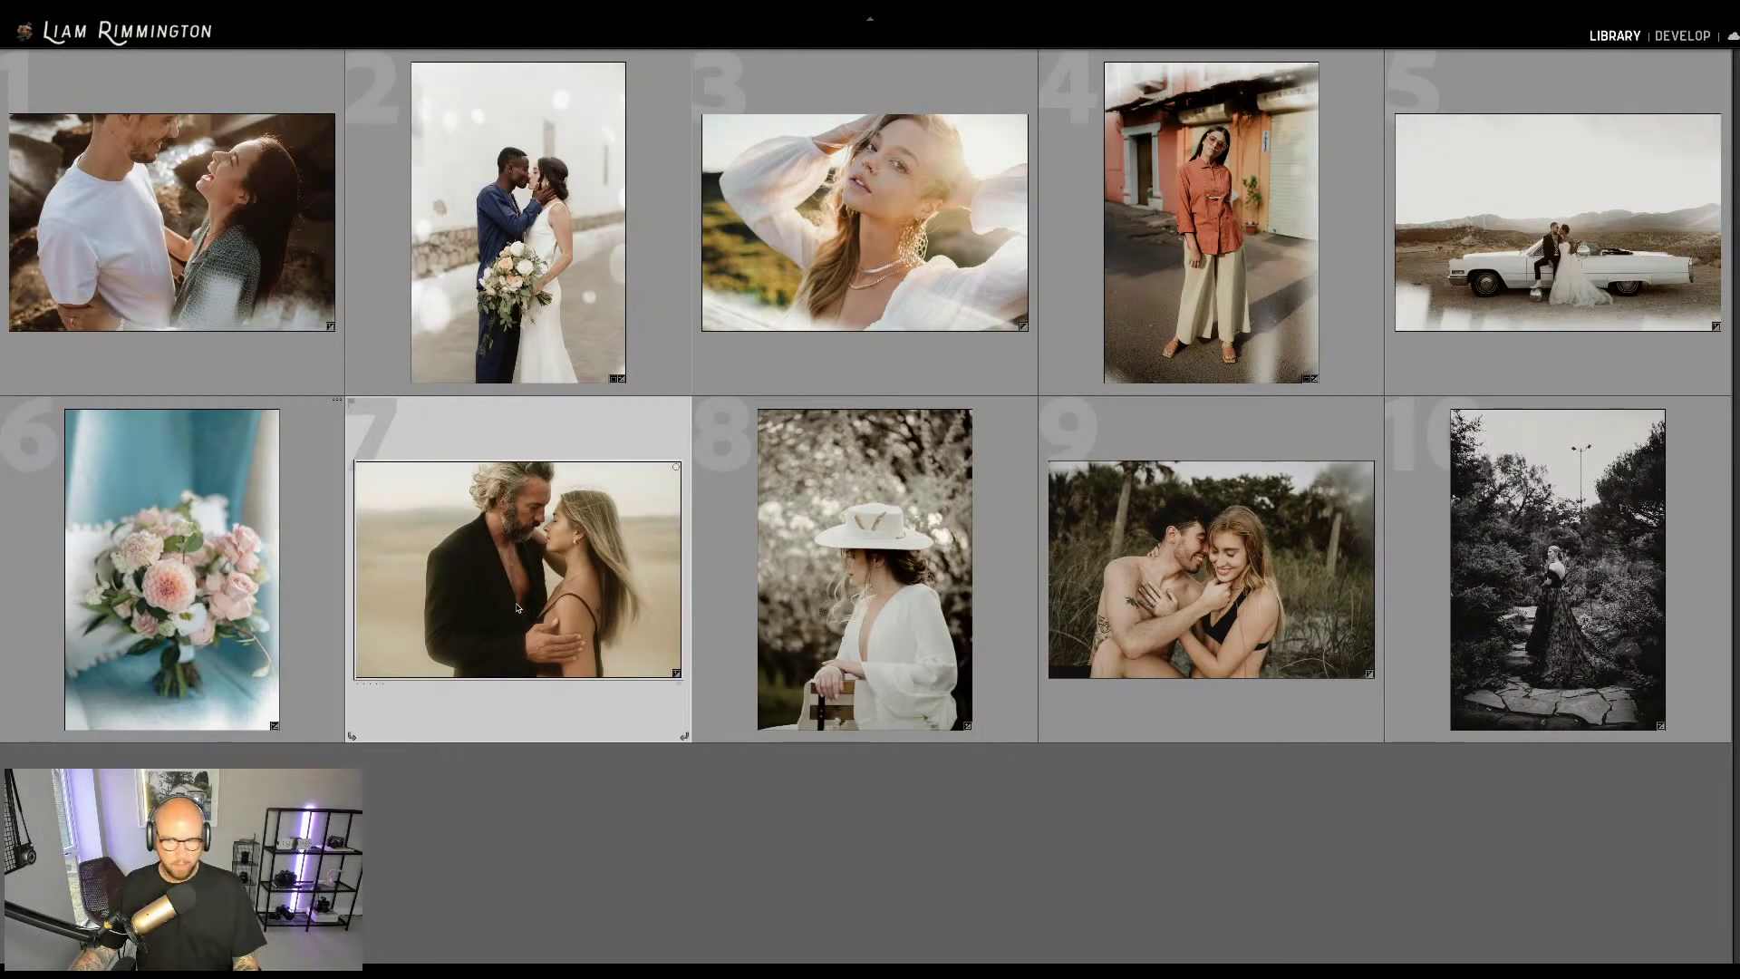
key("d")
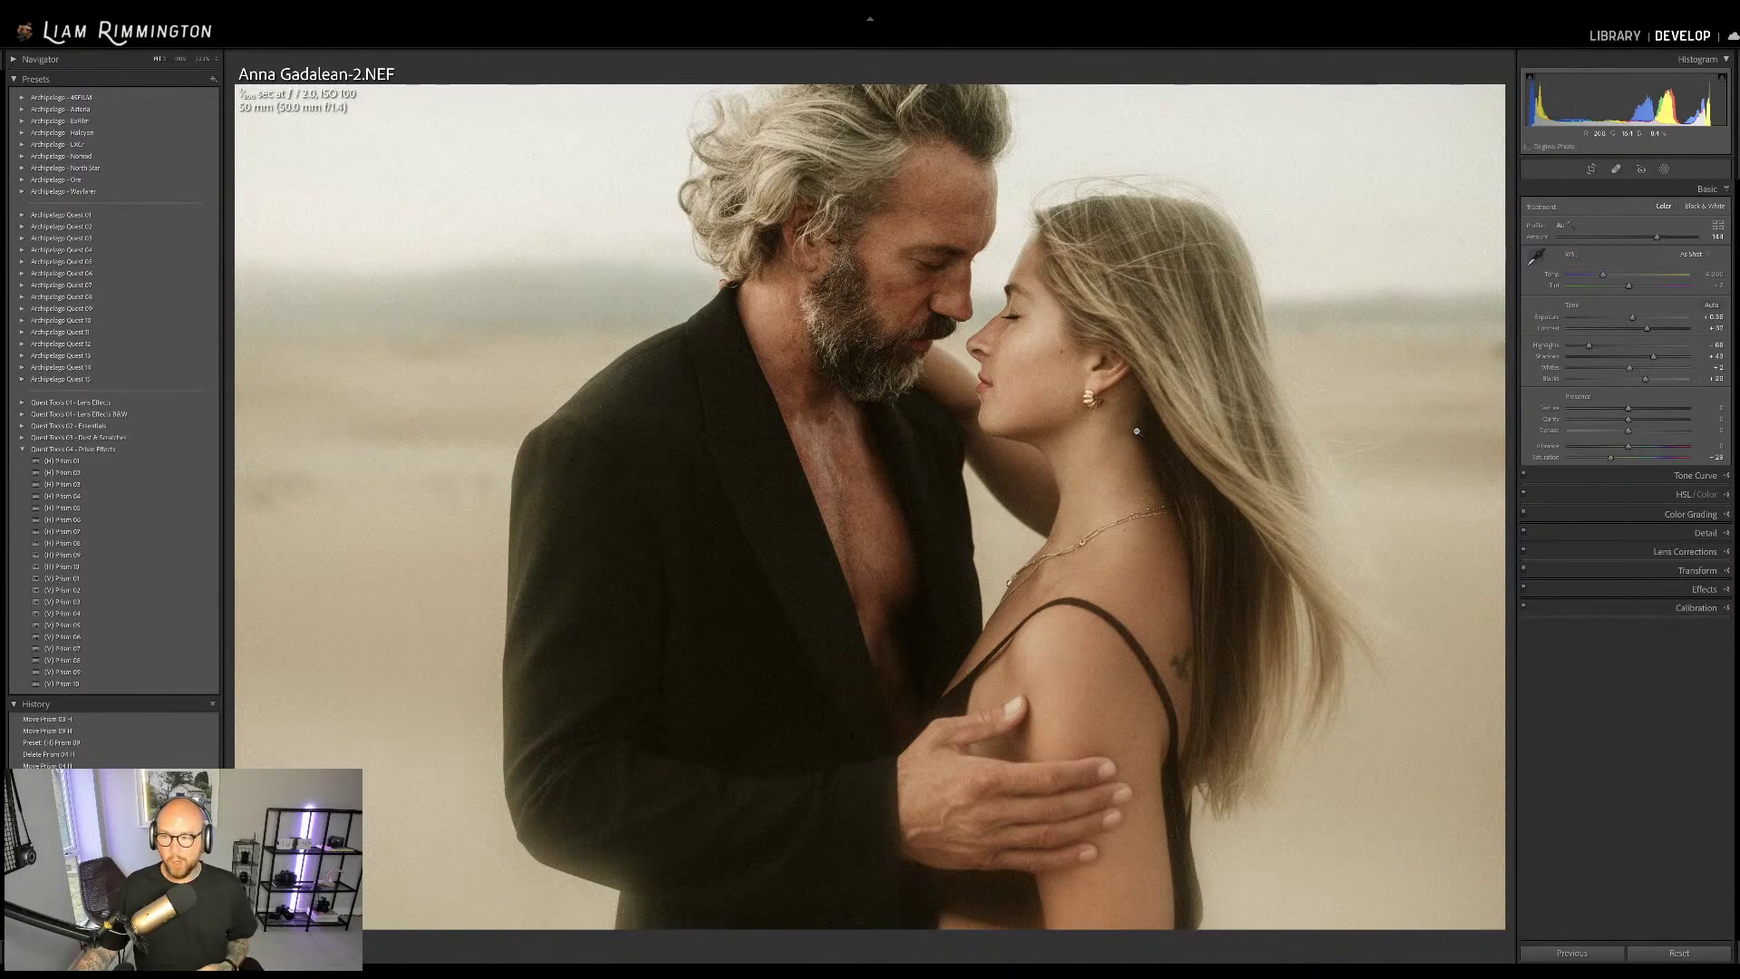
mouse_move(1670, 239)
left_mouse_down()
mouse_move(1574, 238)
mouse_move(1651, 237)
left_mouse_up()
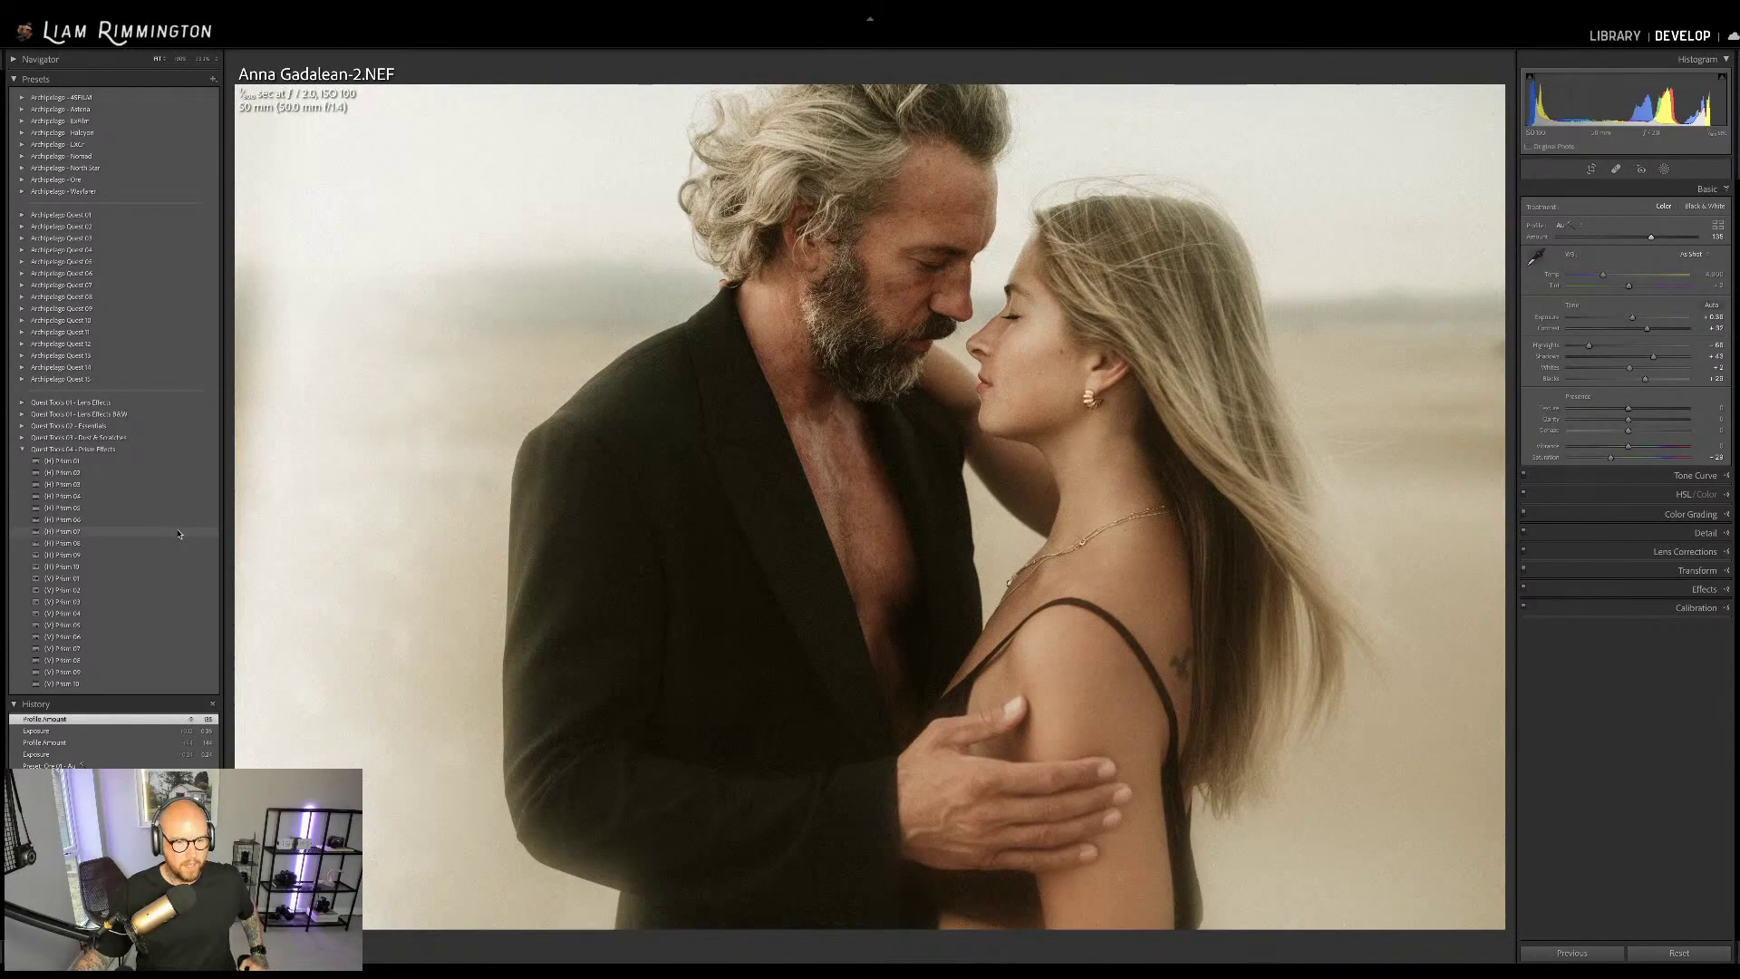
Apply the (H) Prism 07 and (H) Prism 09 presets and move the Prism 09 H mask to the photo's lower-right area
left_click(178, 534)
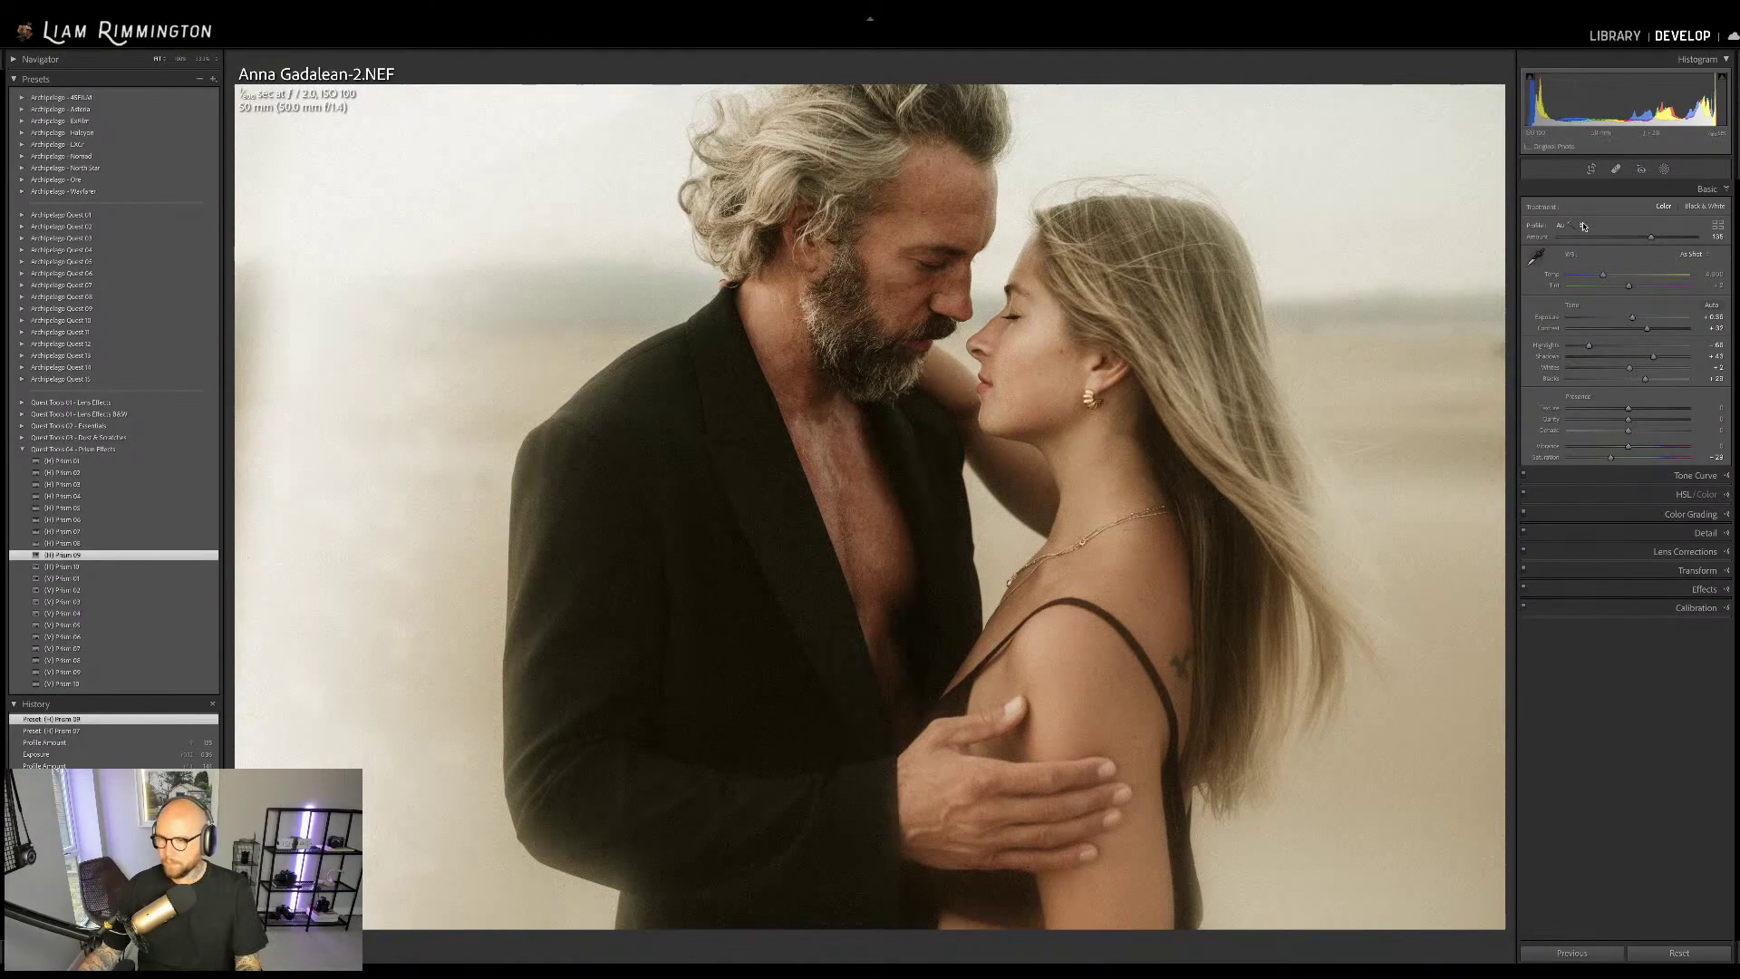
left_click(1664, 169)
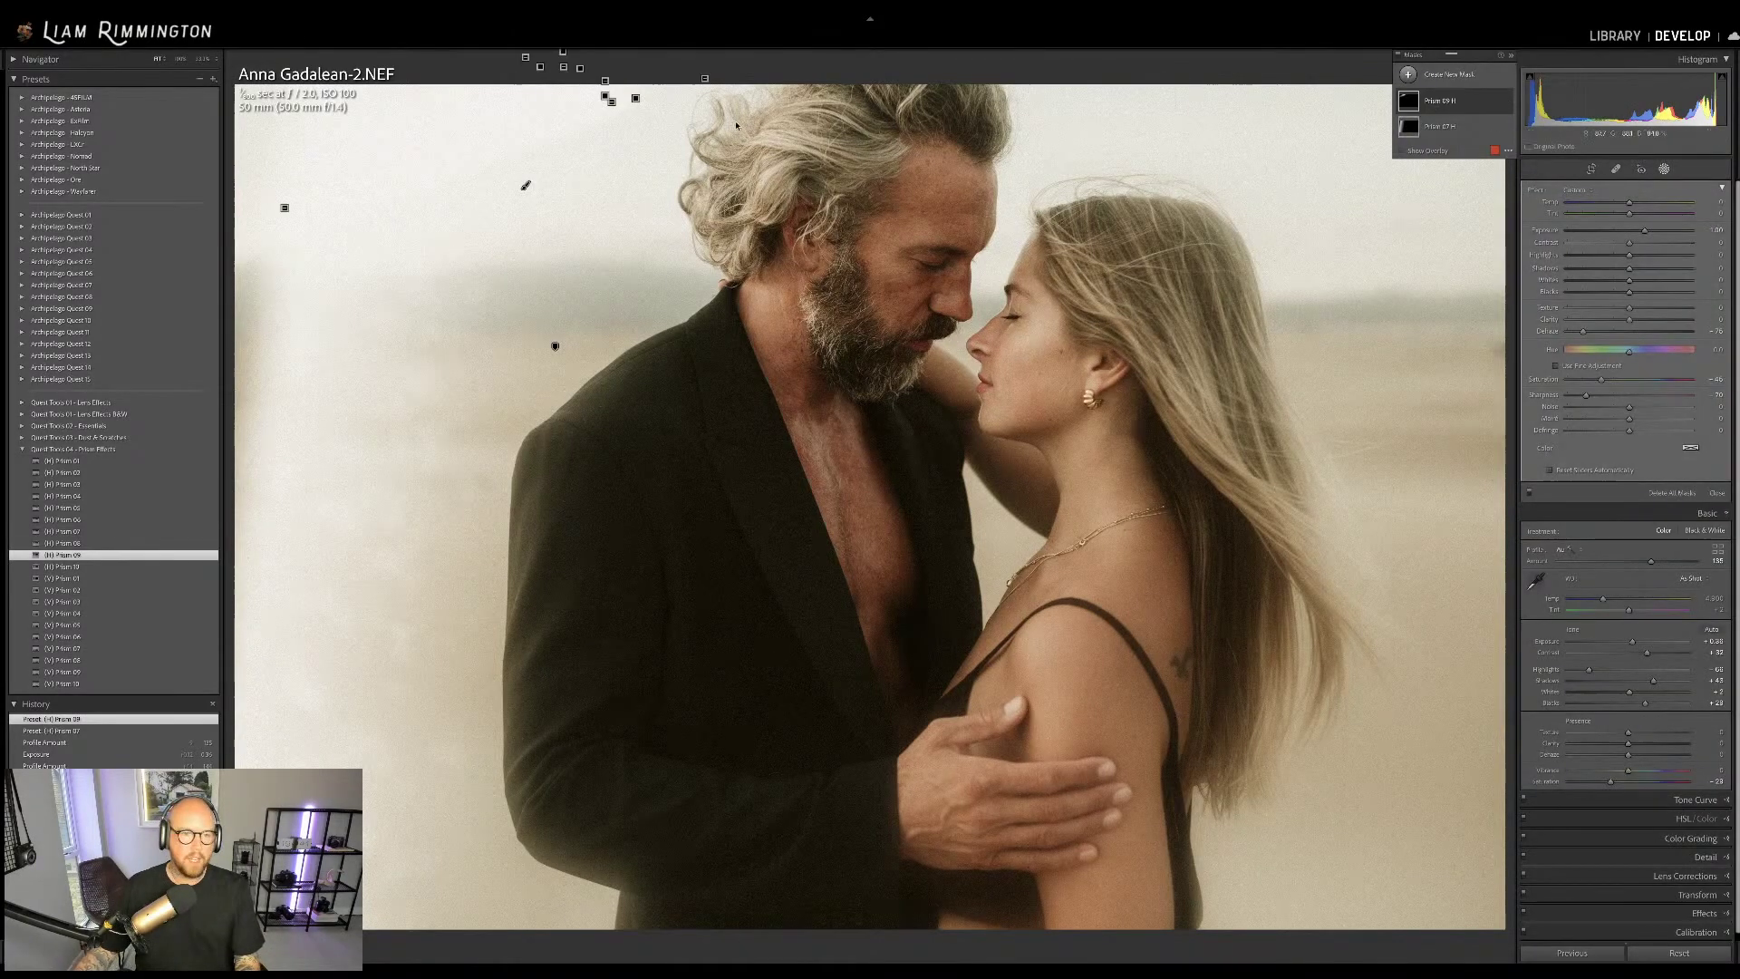
mouse_move(525, 186)
left_mouse_down()
mouse_move(1218, 460)
mouse_move(656, 264)
mouse_move(1325, 521)
mouse_move(1598, 803)
mouse_move(1614, 653)
mouse_move(1641, 798)
mouse_move(1663, 752)
mouse_move(1680, 770)
left_mouse_up()
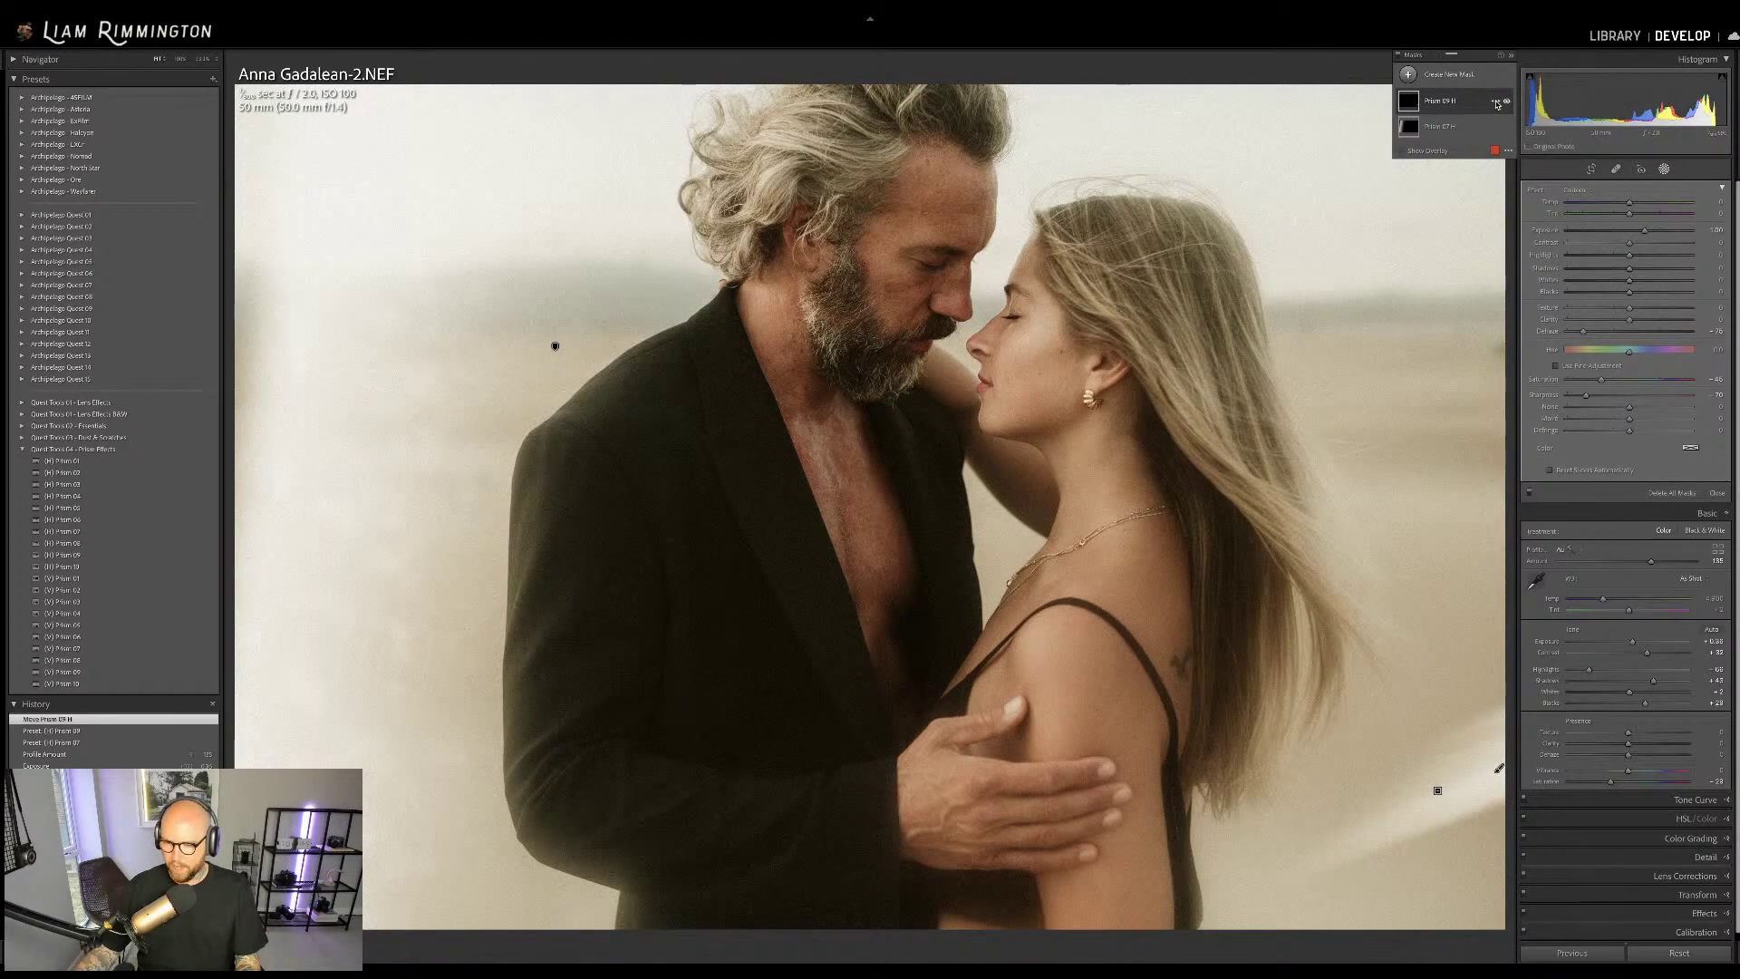
Duplicate the Prism 09 H mask and move the copy down to the photo's lower-right corner
left_click(1496, 103)
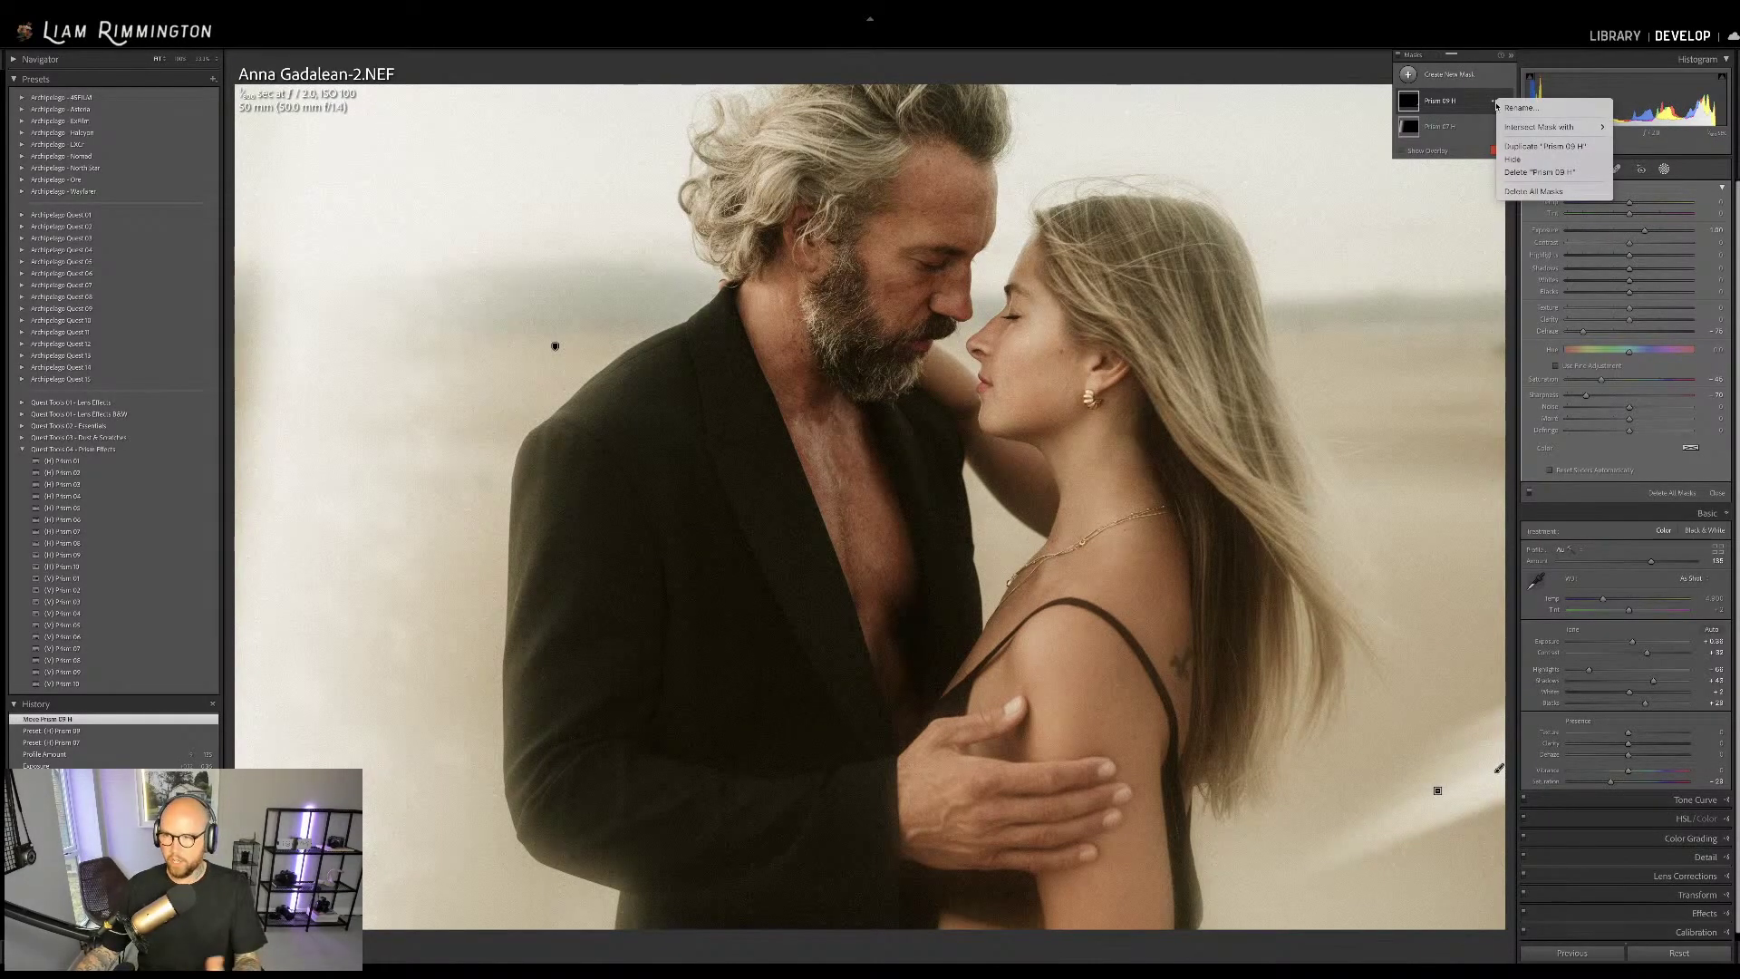
left_click(1481, 109)
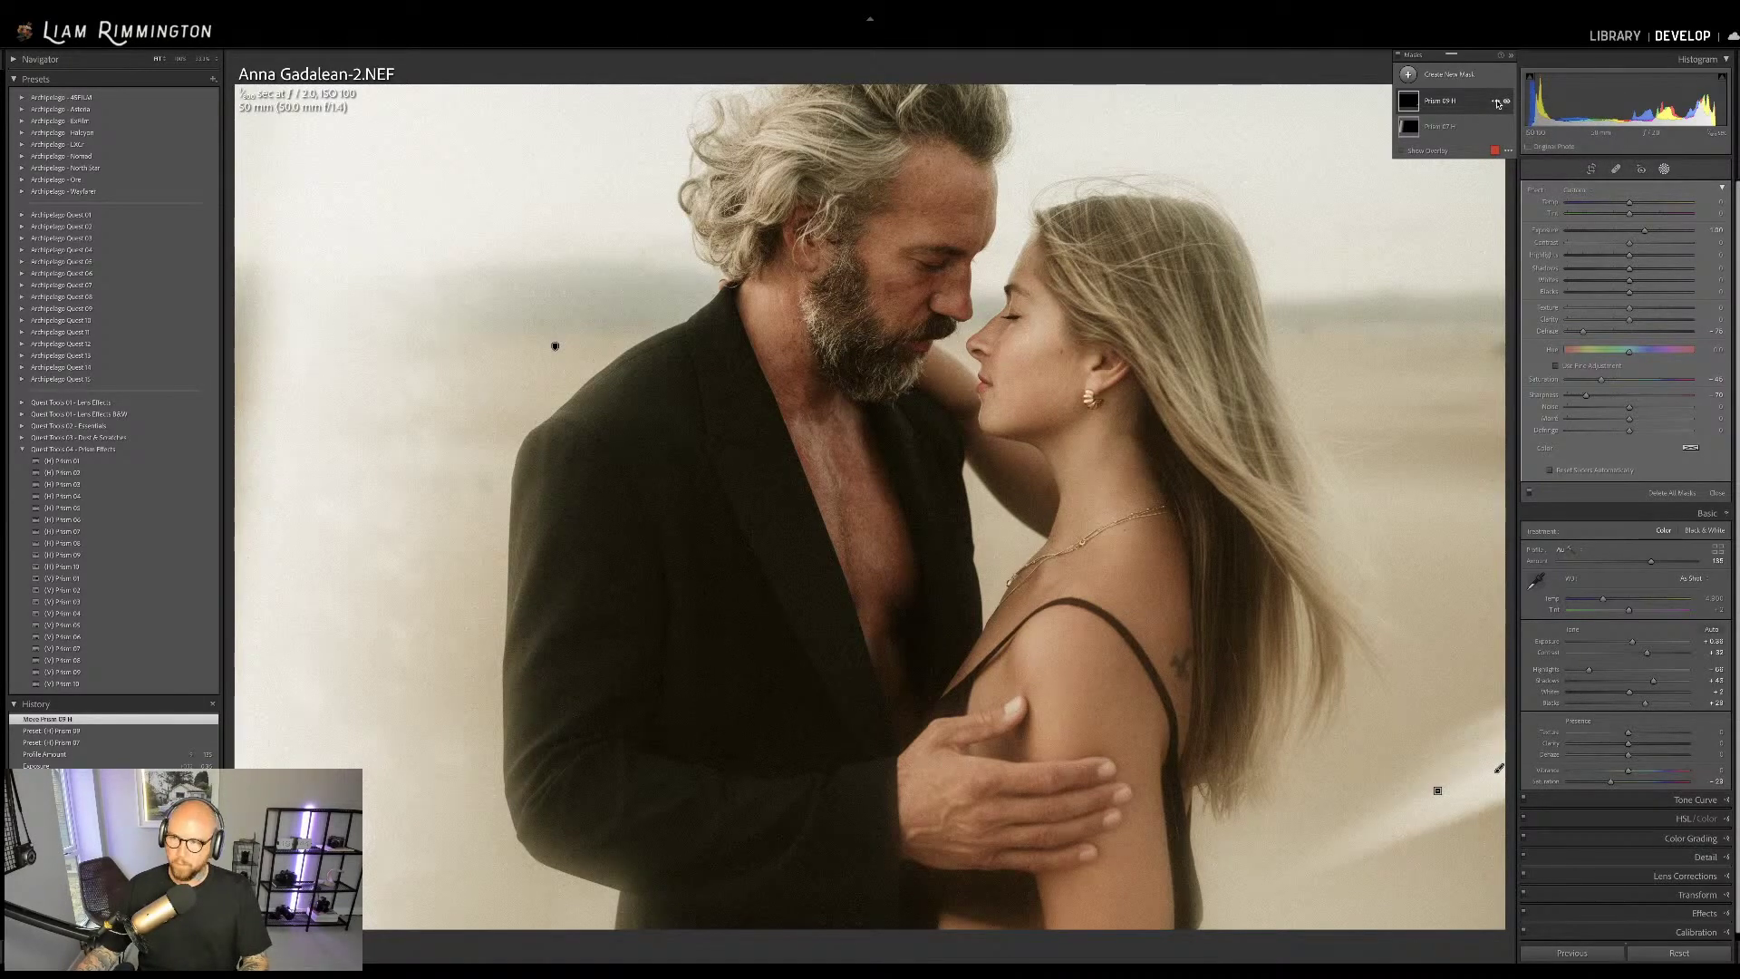
left_click(1498, 103)
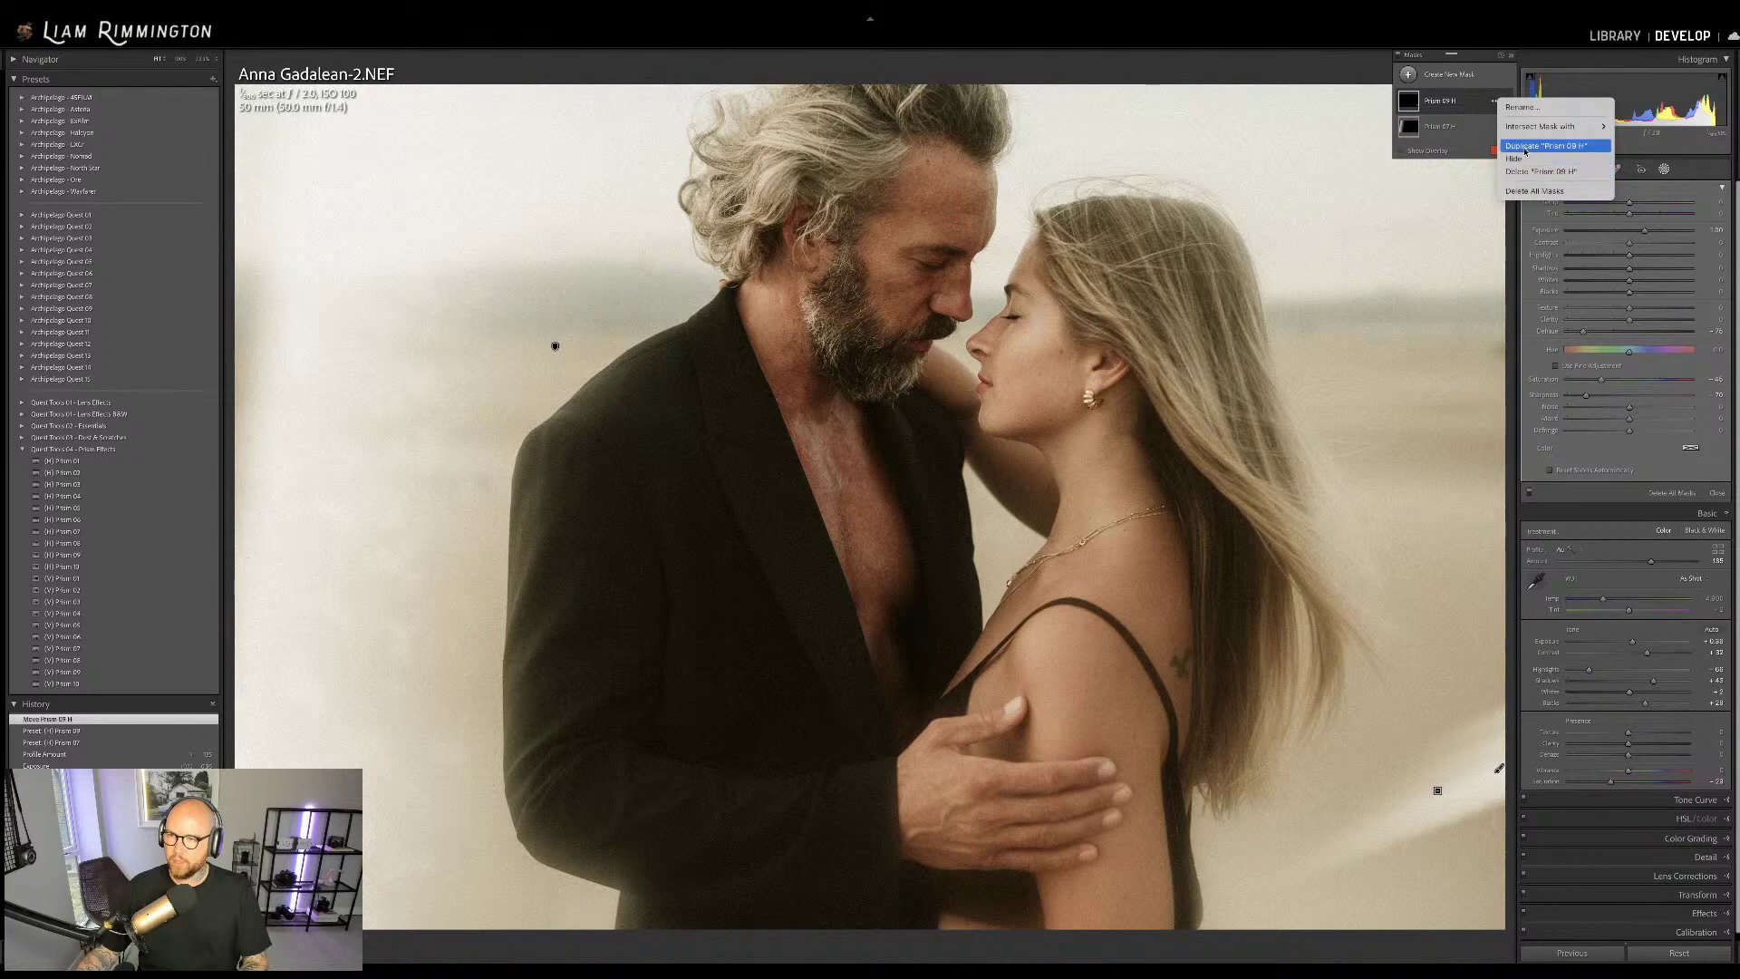
left_click(1525, 149)
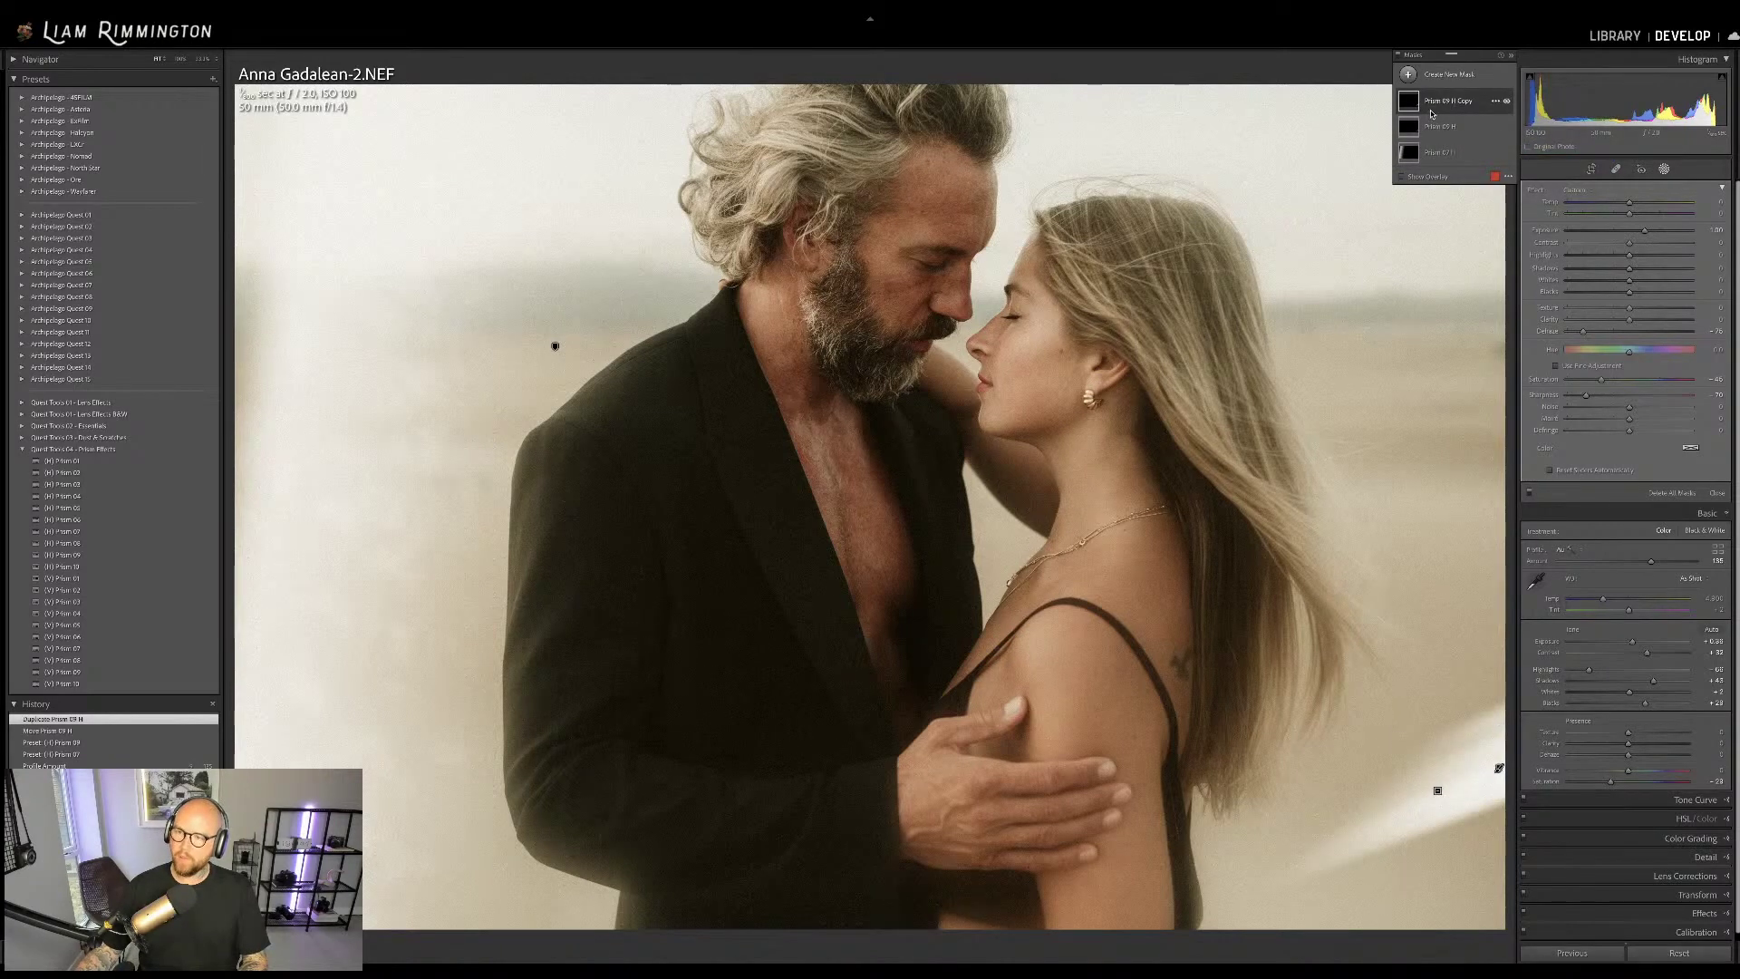
mouse_move(1498, 772)
left_mouse_down()
mouse_move(1496, 718)
mouse_move(1500, 923)
mouse_move(1418, 938)
mouse_move(1439, 954)
left_mouse_up()
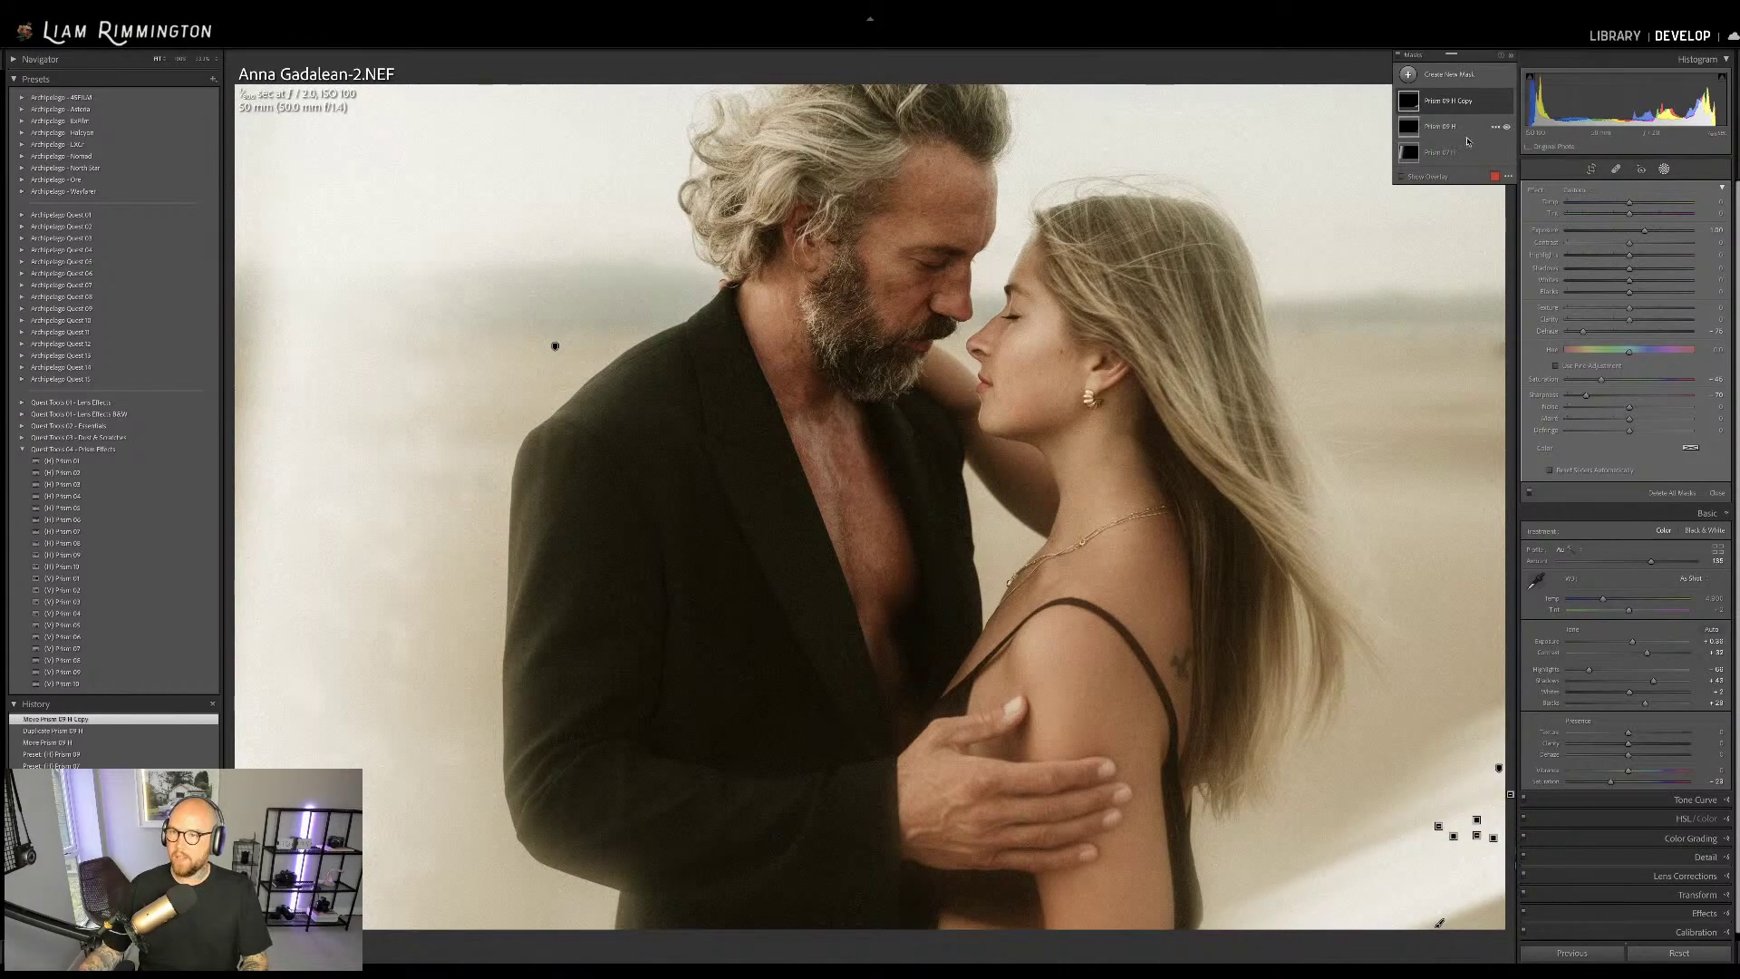
Duplicate the Prism 09 H Copy mask and move the new copy left along the photo's lower edge, below the woman's arm
left_click(1496, 103)
left_click(1555, 152)
mouse_move(1440, 951)
left_mouse_down()
mouse_move(1197, 953)
mouse_move(1208, 843)
left_mouse_up()
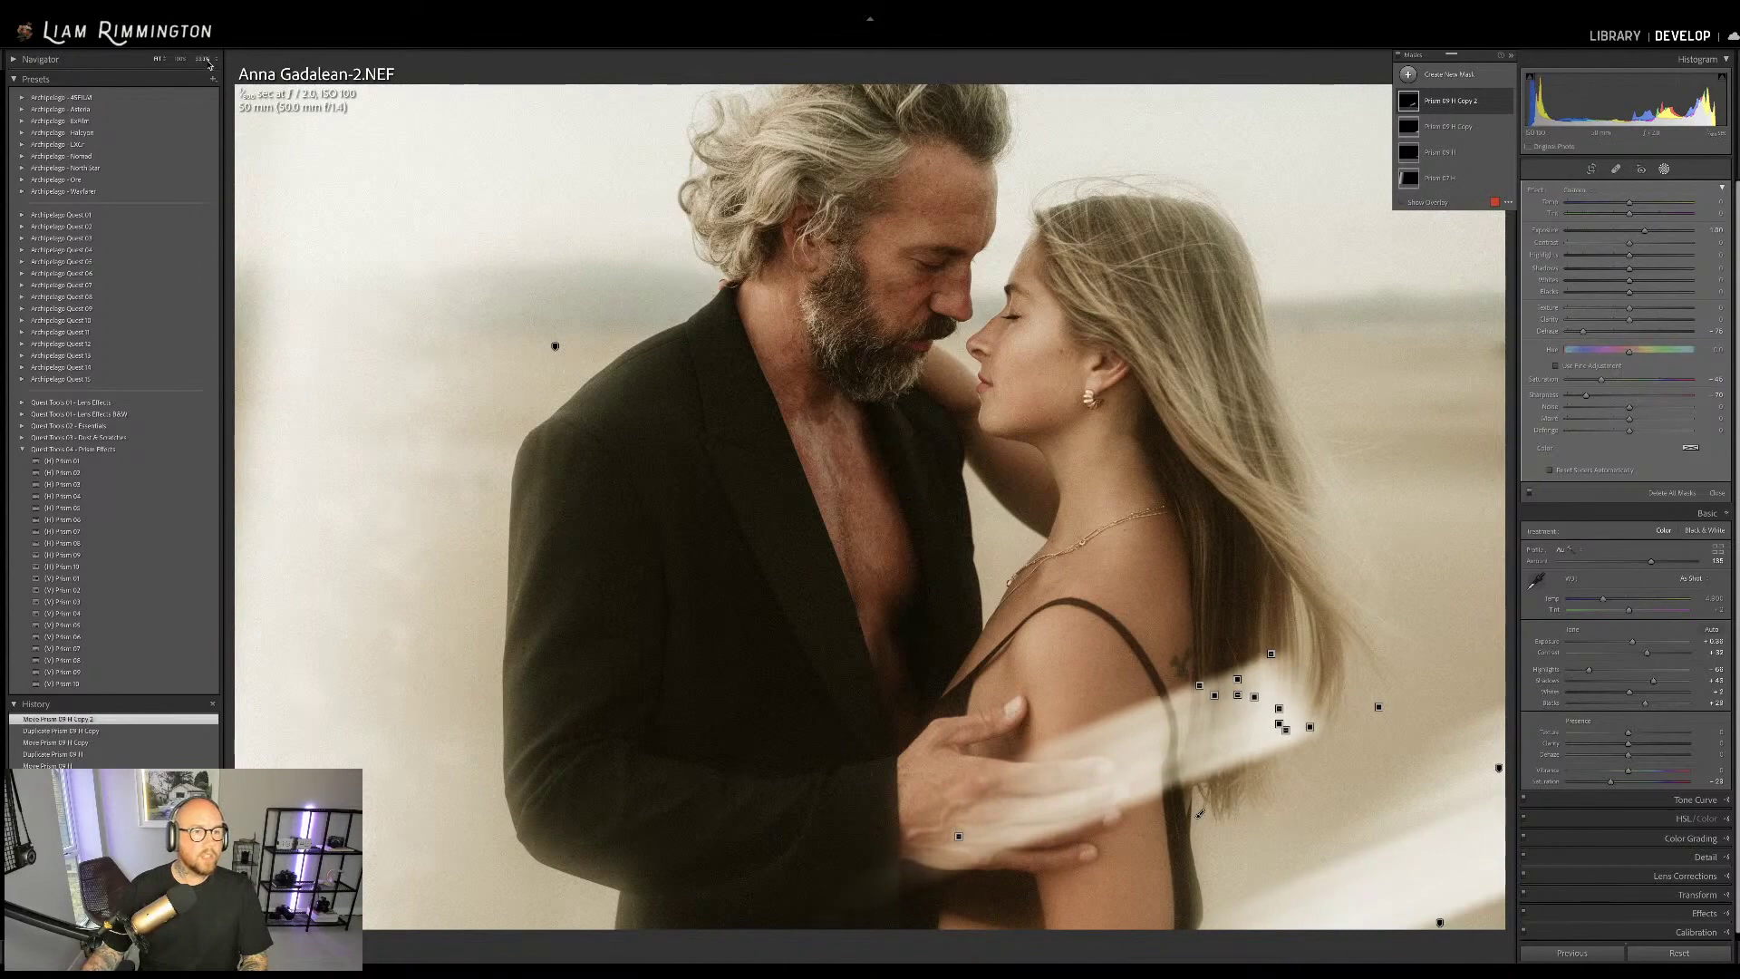
key("z")
mouse_move(1025, 653)
left_mouse_down()
mouse_move(1088, 798)
mouse_move(1038, 739)
mouse_move(988, 746)
mouse_move(1130, 754)
mouse_move(1070, 743)
mouse_move(1169, 653)
mouse_move(1196, 580)
mouse_move(930, 855)
mouse_move(1003, 751)
mouse_move(1006, 764)
mouse_move(1009, 734)
left_mouse_up()
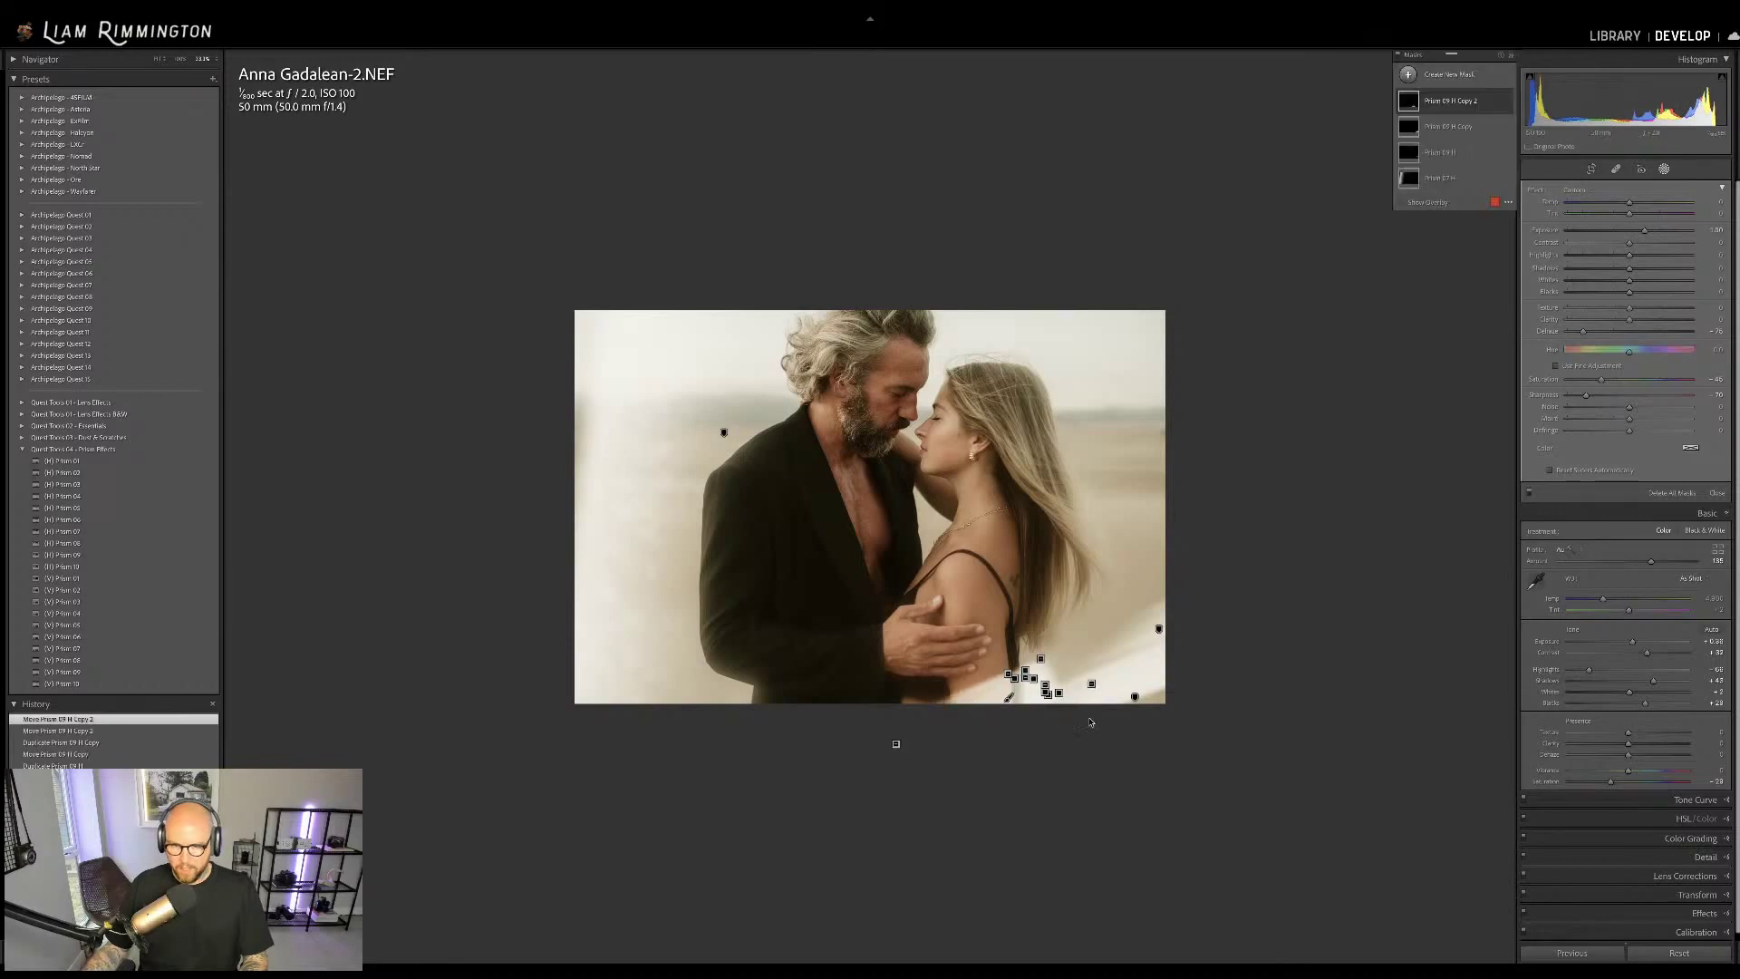
left_click(157, 59)
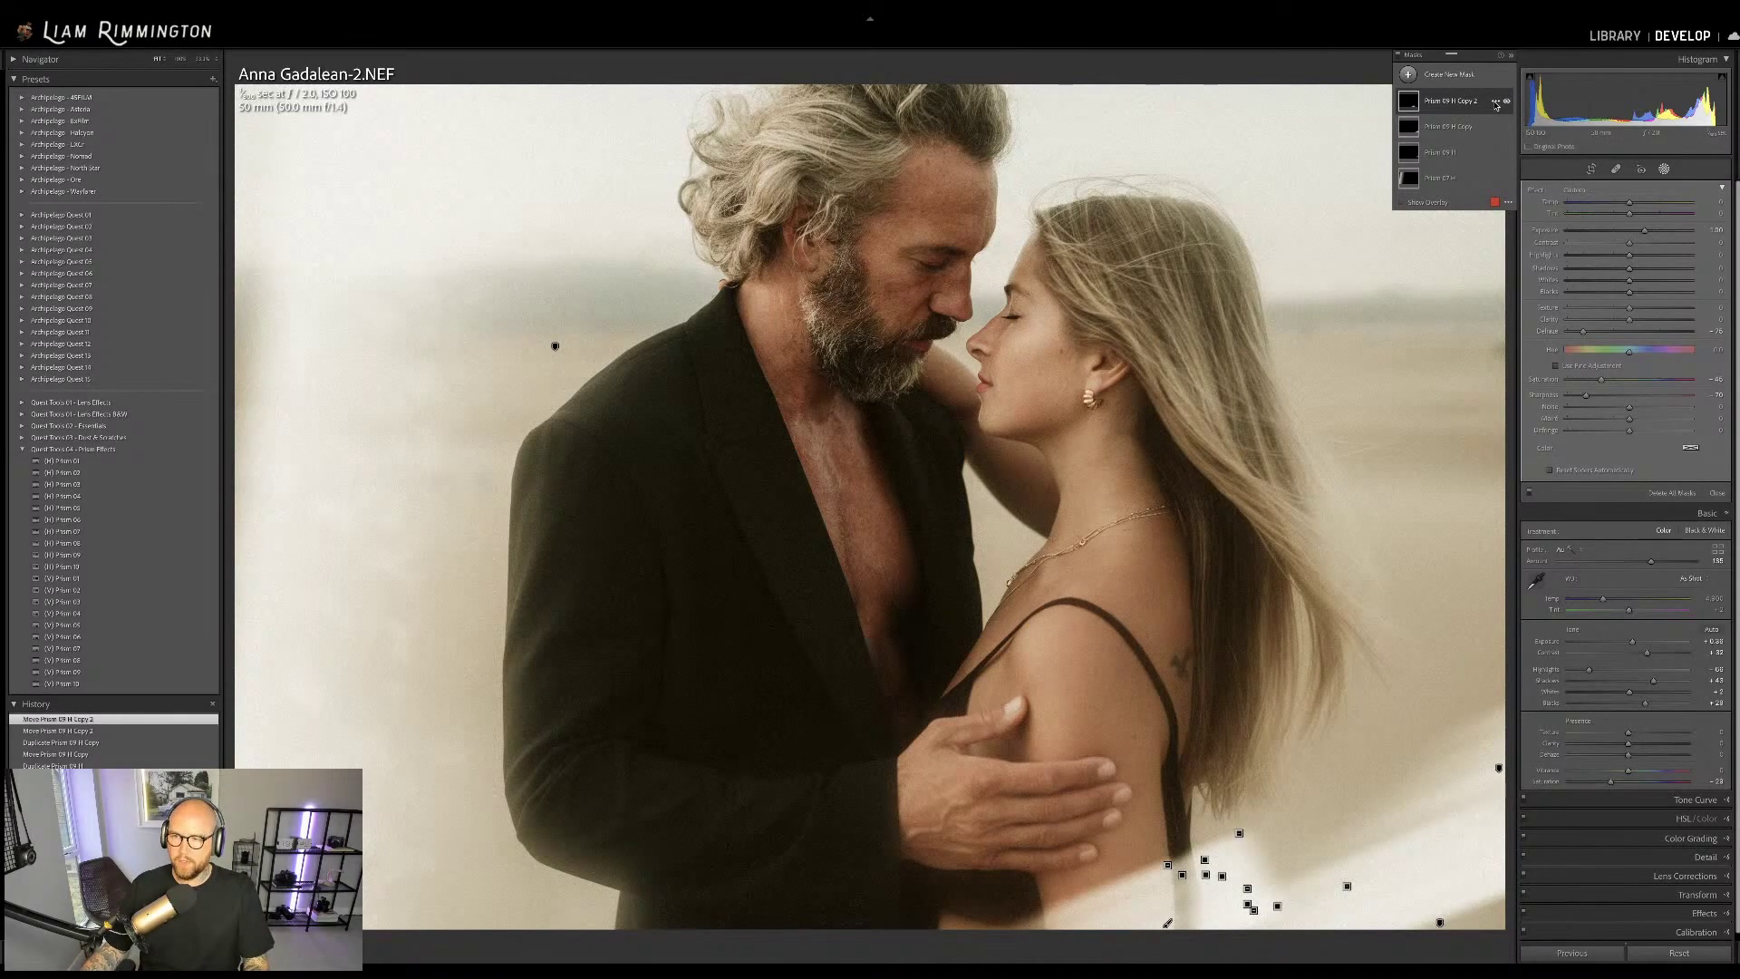
Intersect the Prism 09 H Copy 2 mask with a linear gradient fading across the photo's lower-right area, below the woman's arm
left_click(1497, 106)
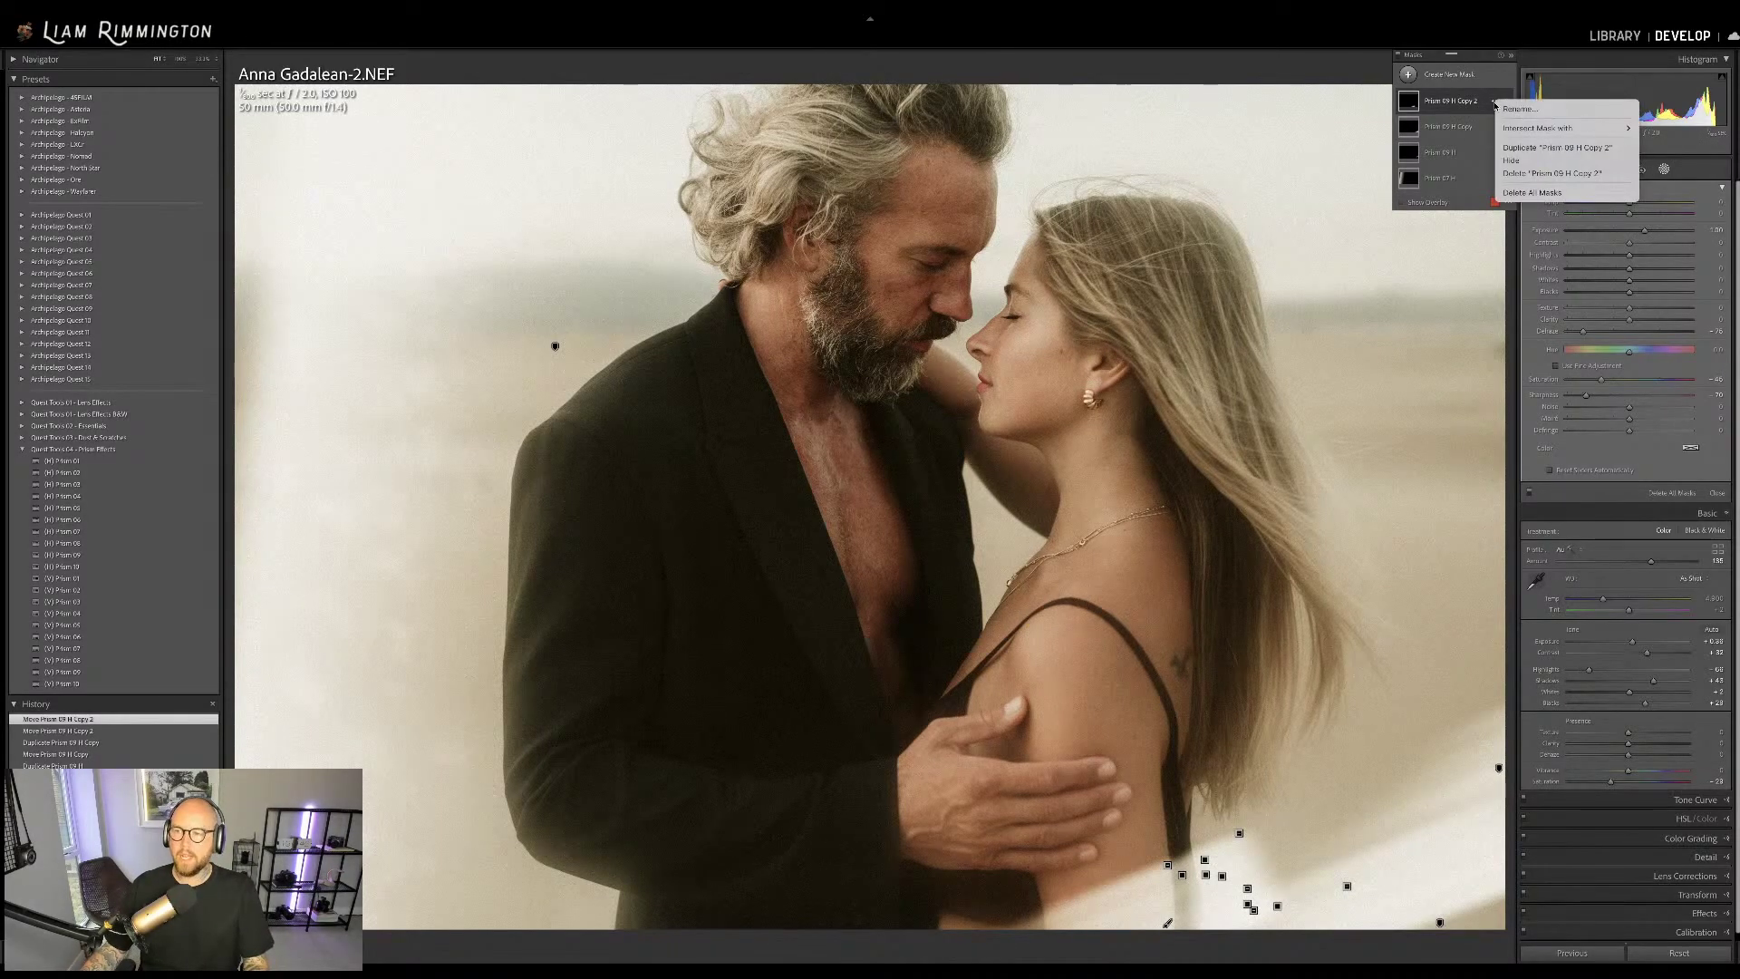
mouse_move(1530, 134)
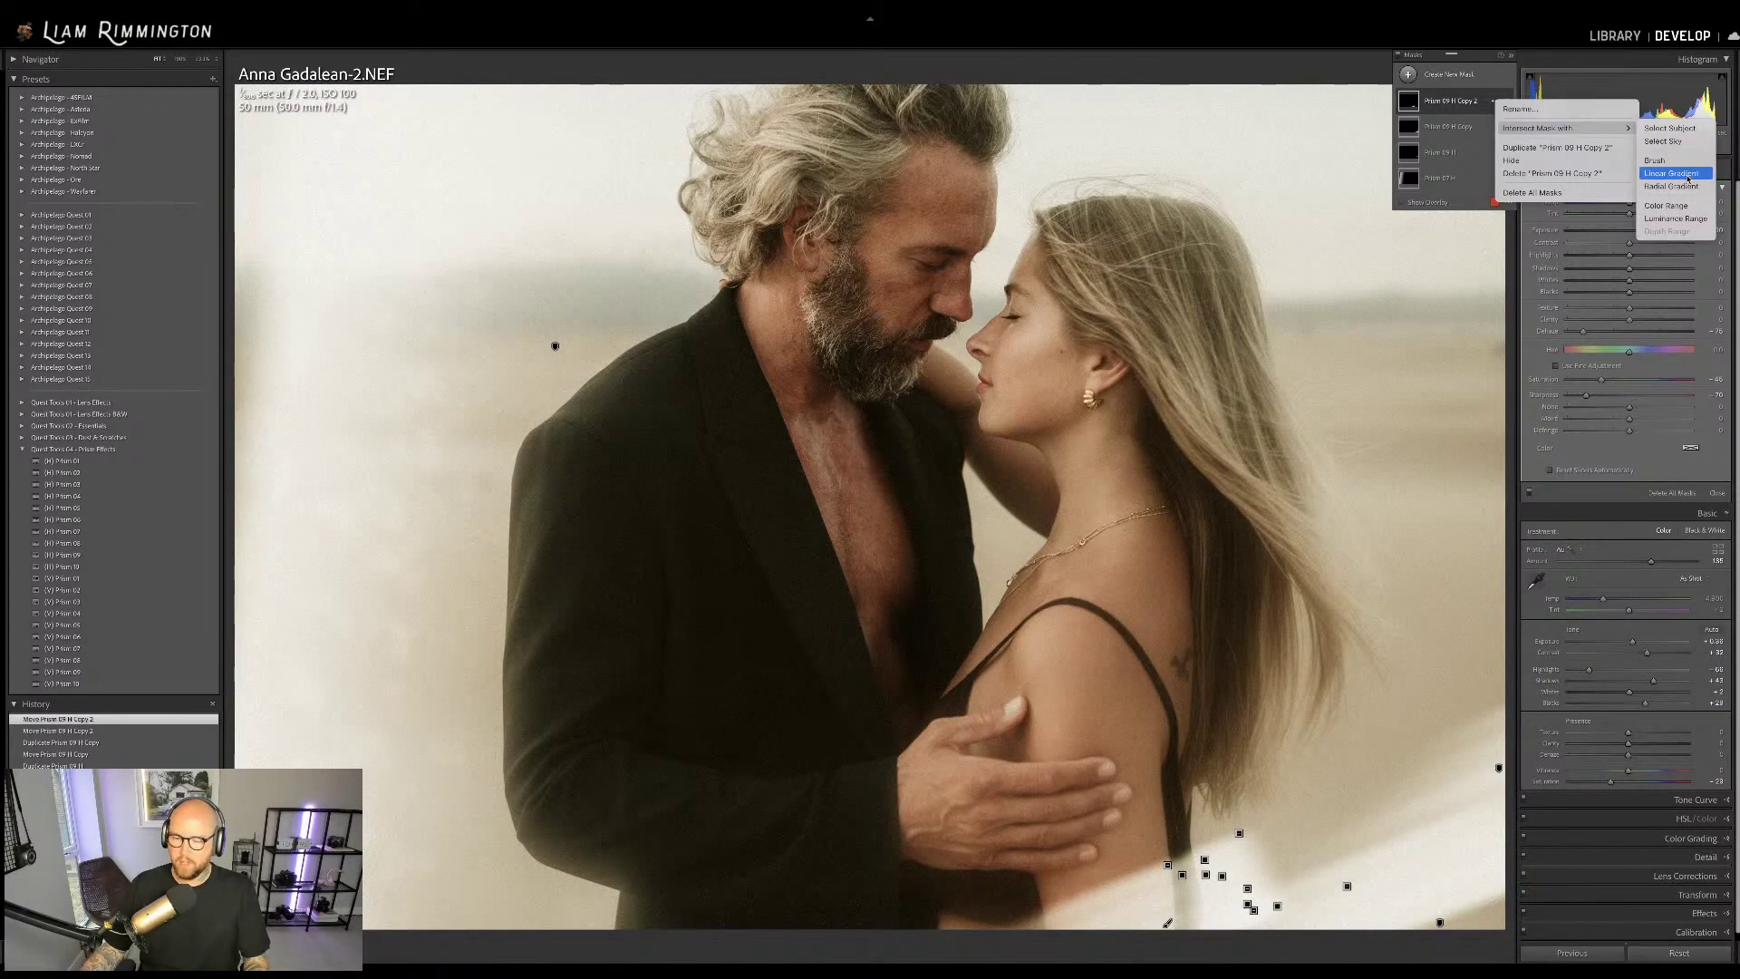
left_click(1672, 173)
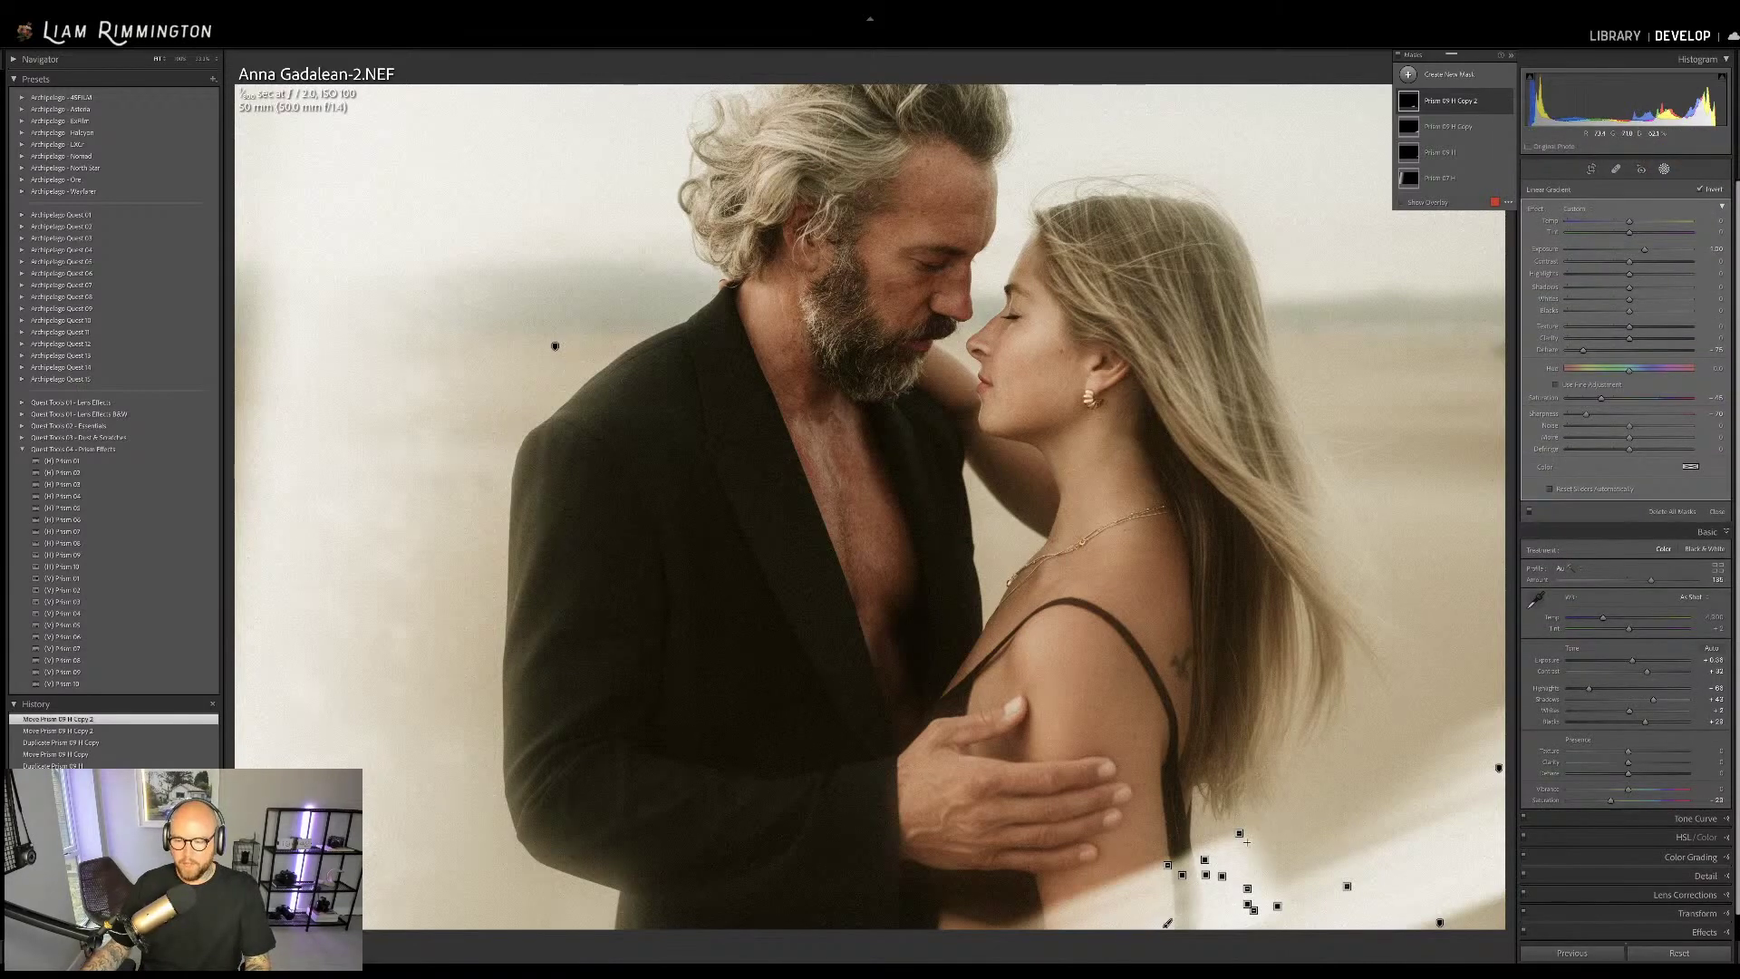
left_click_drag(1300, 813, 1360, 786)
left_click_drag(1268, 859, 1048, 879)
left_click(1309, 822)
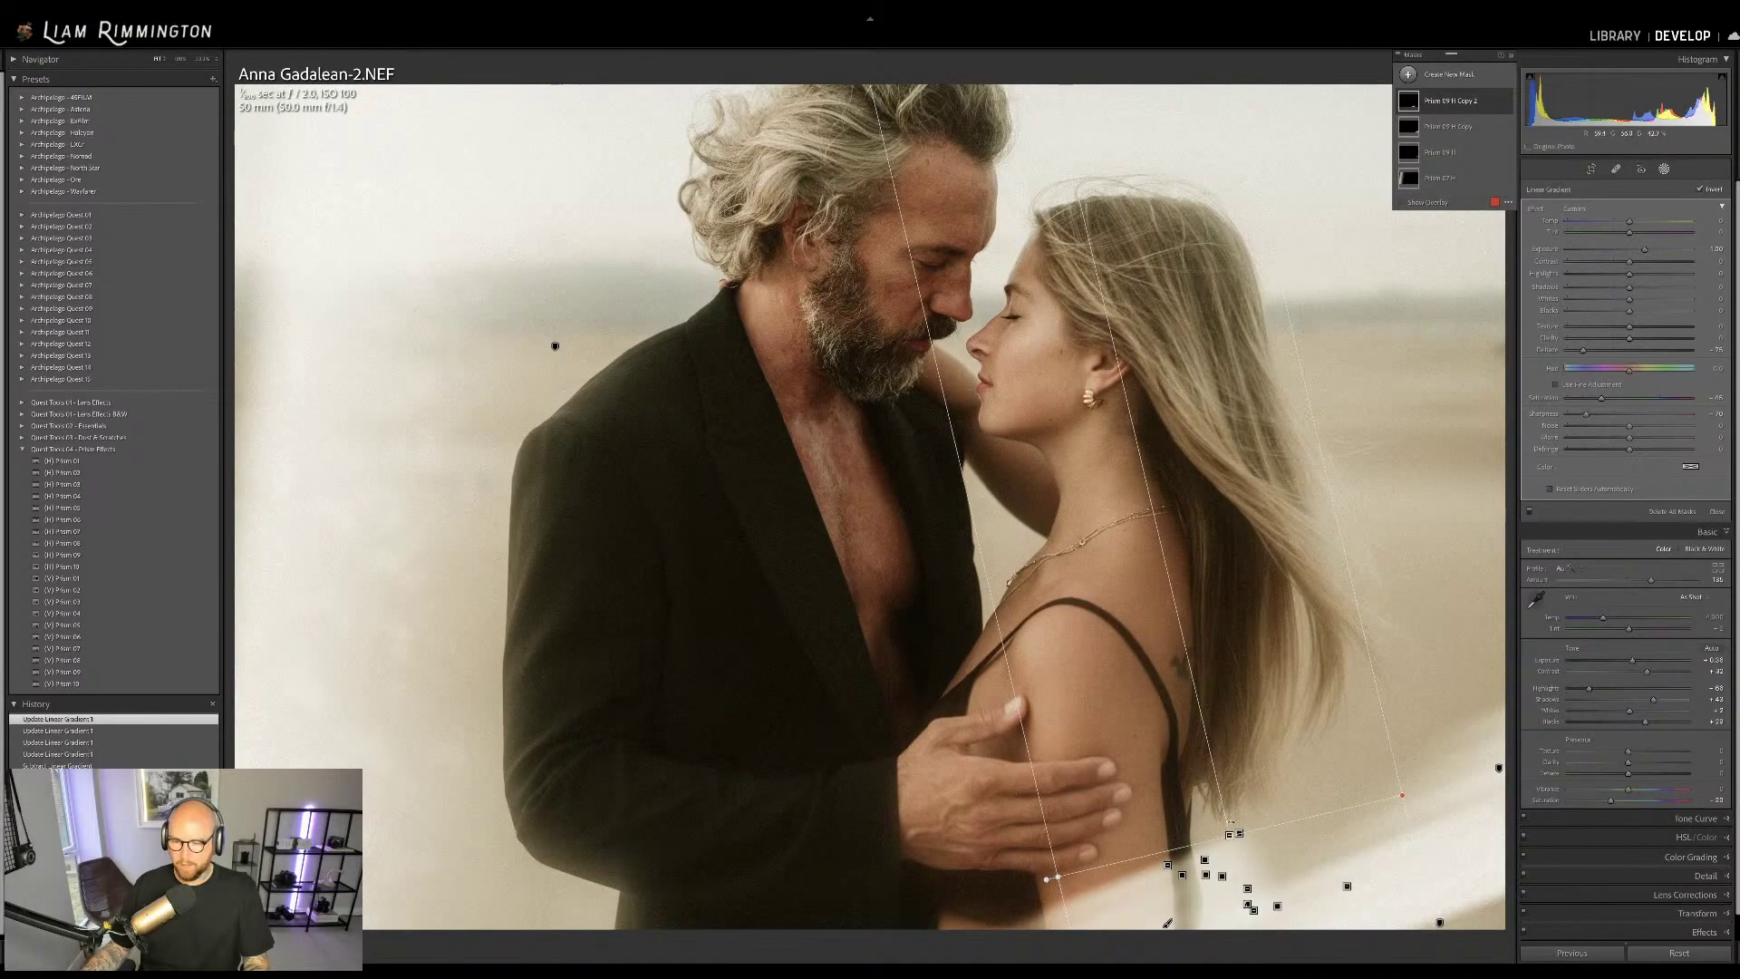
left_click_drag(1228, 833, 1111, 806)
key("shift+w")
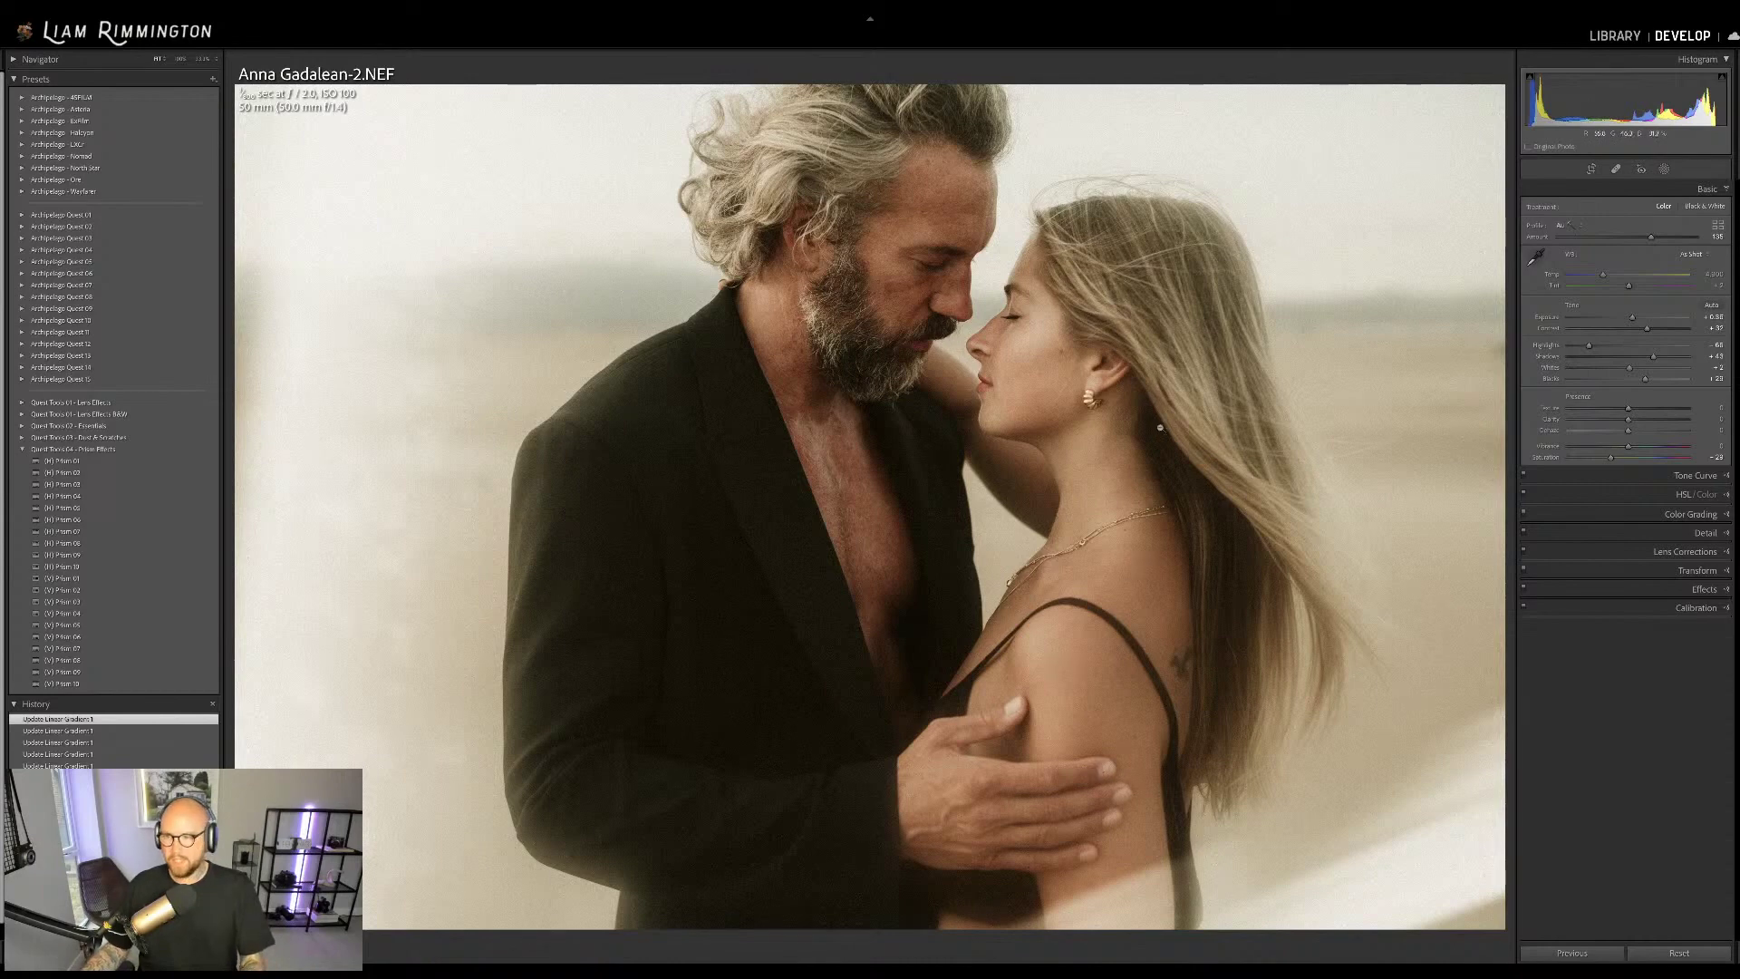
Try shifting the Prism 07 H mask slightly down beside the man's shoulder, and delete that mask
left_click(1664, 170)
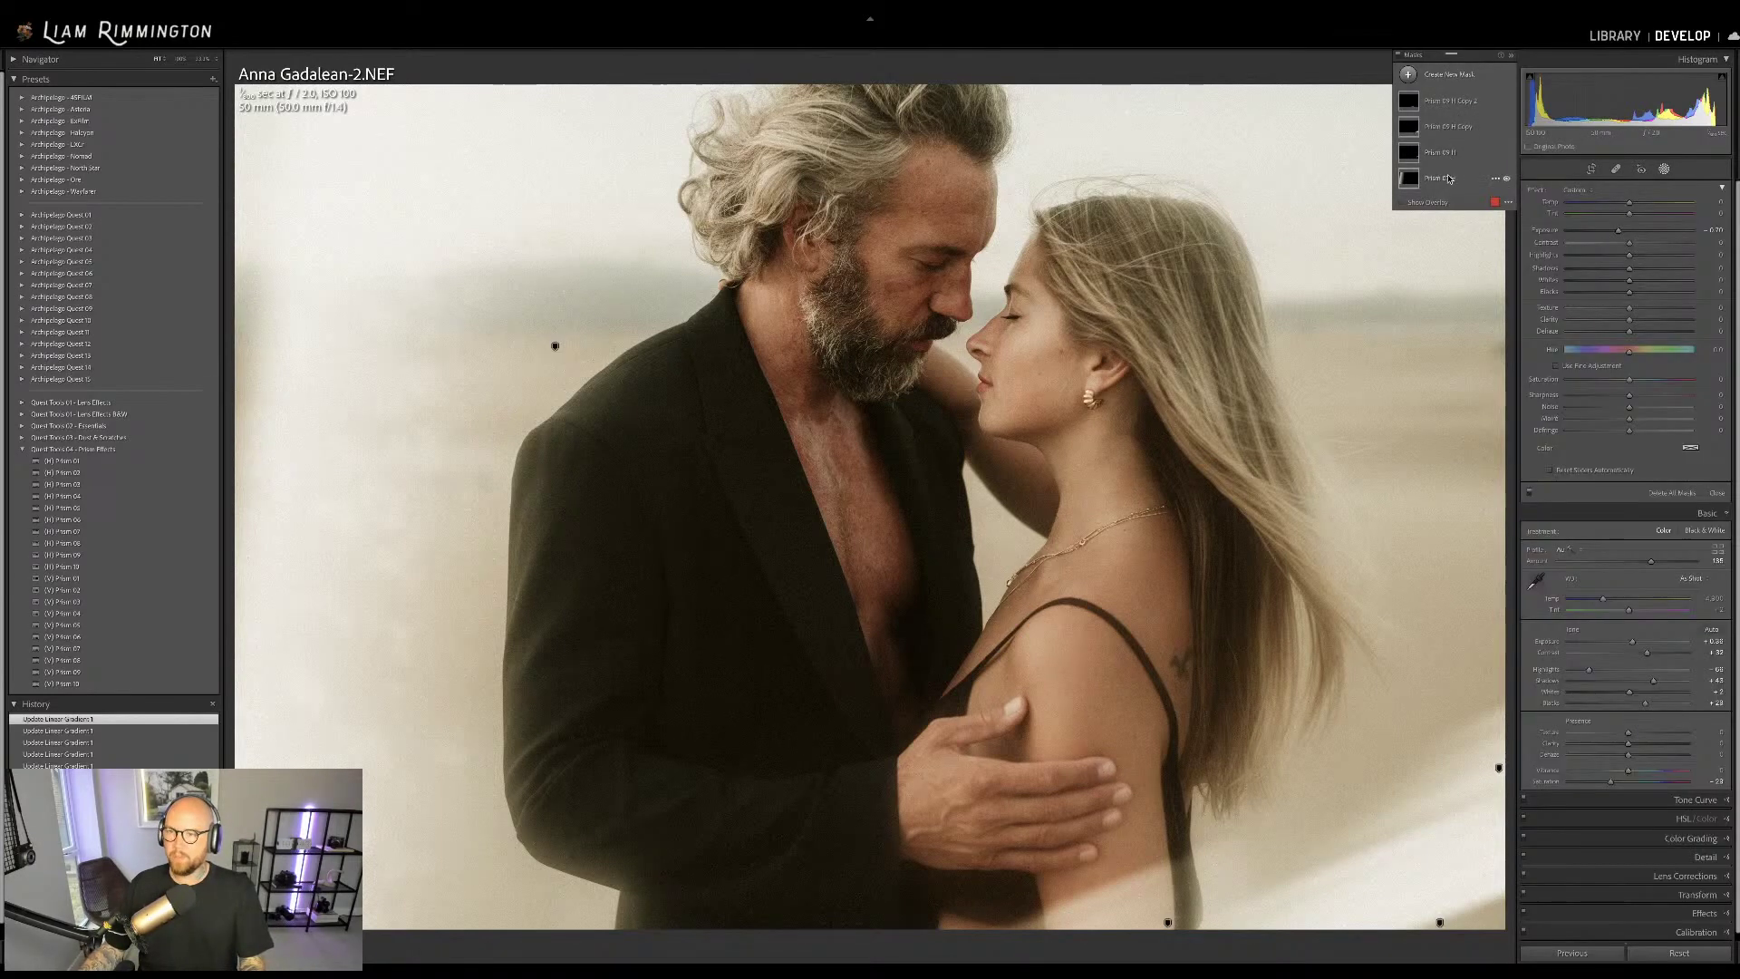
left_click(1449, 179)
mouse_move(555, 347)
left_mouse_down()
mouse_move(542, 617)
mouse_move(570, 564)
mouse_move(523, 876)
mouse_move(512, 923)
mouse_move(436, 943)
mouse_move(581, 776)
mouse_move(593, 589)
mouse_move(576, 396)
left_mouse_up()
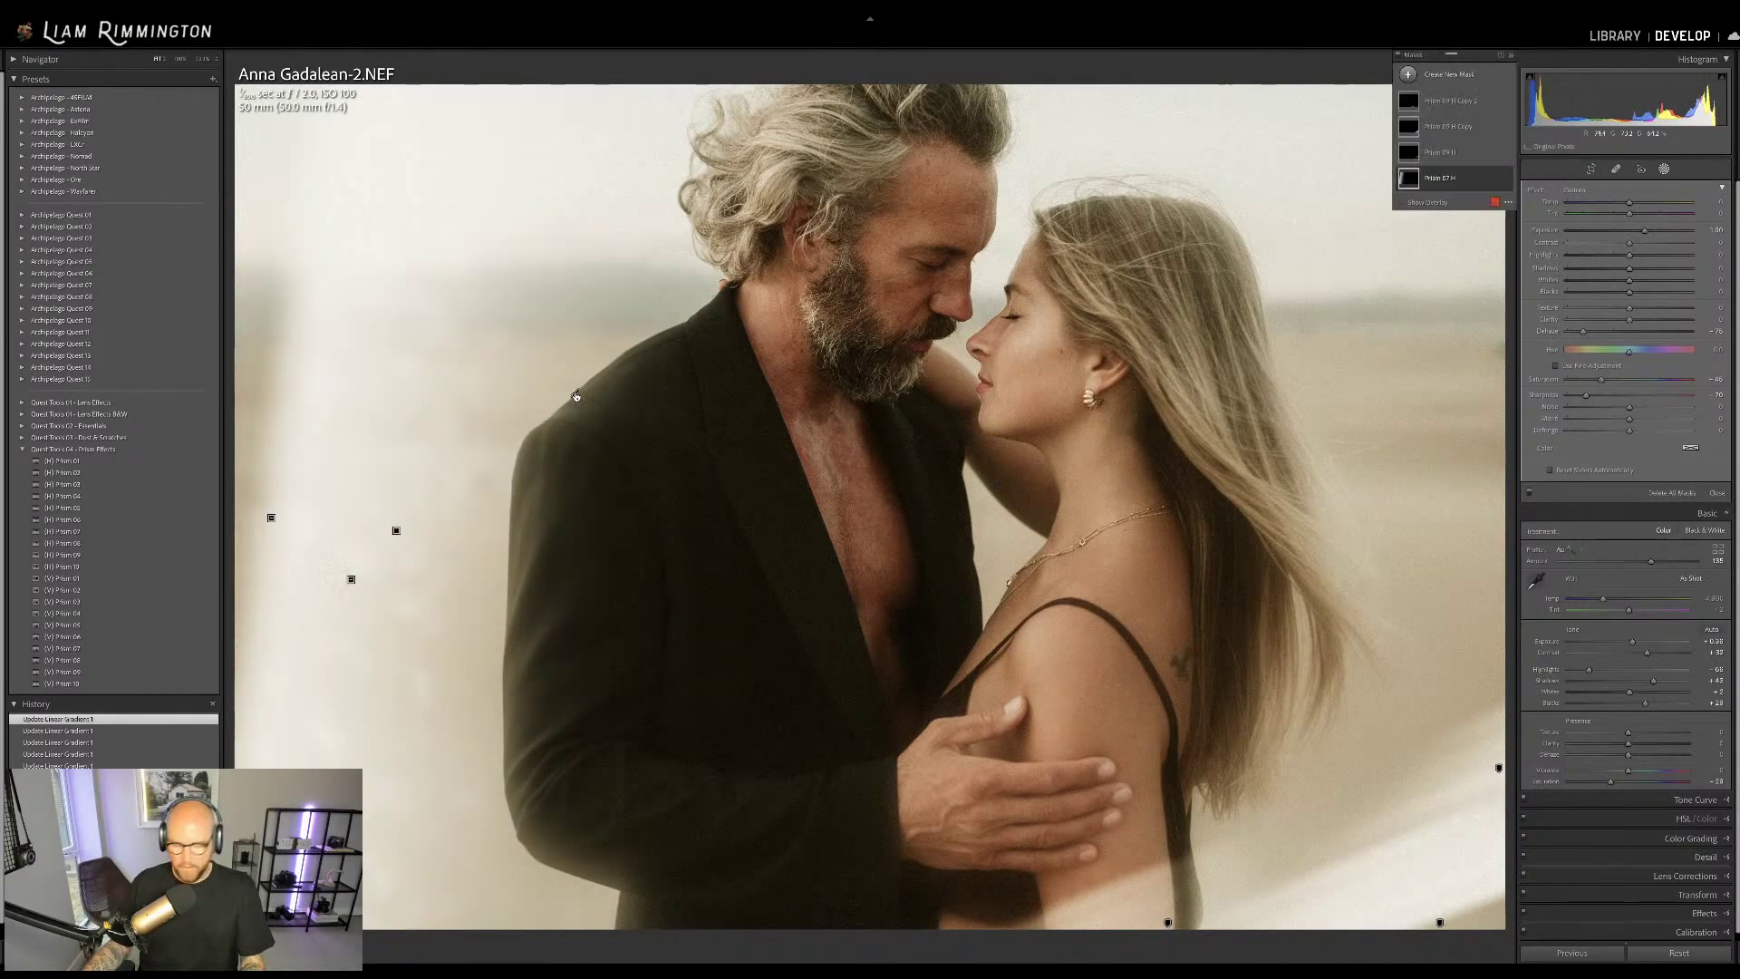
key("Delete")
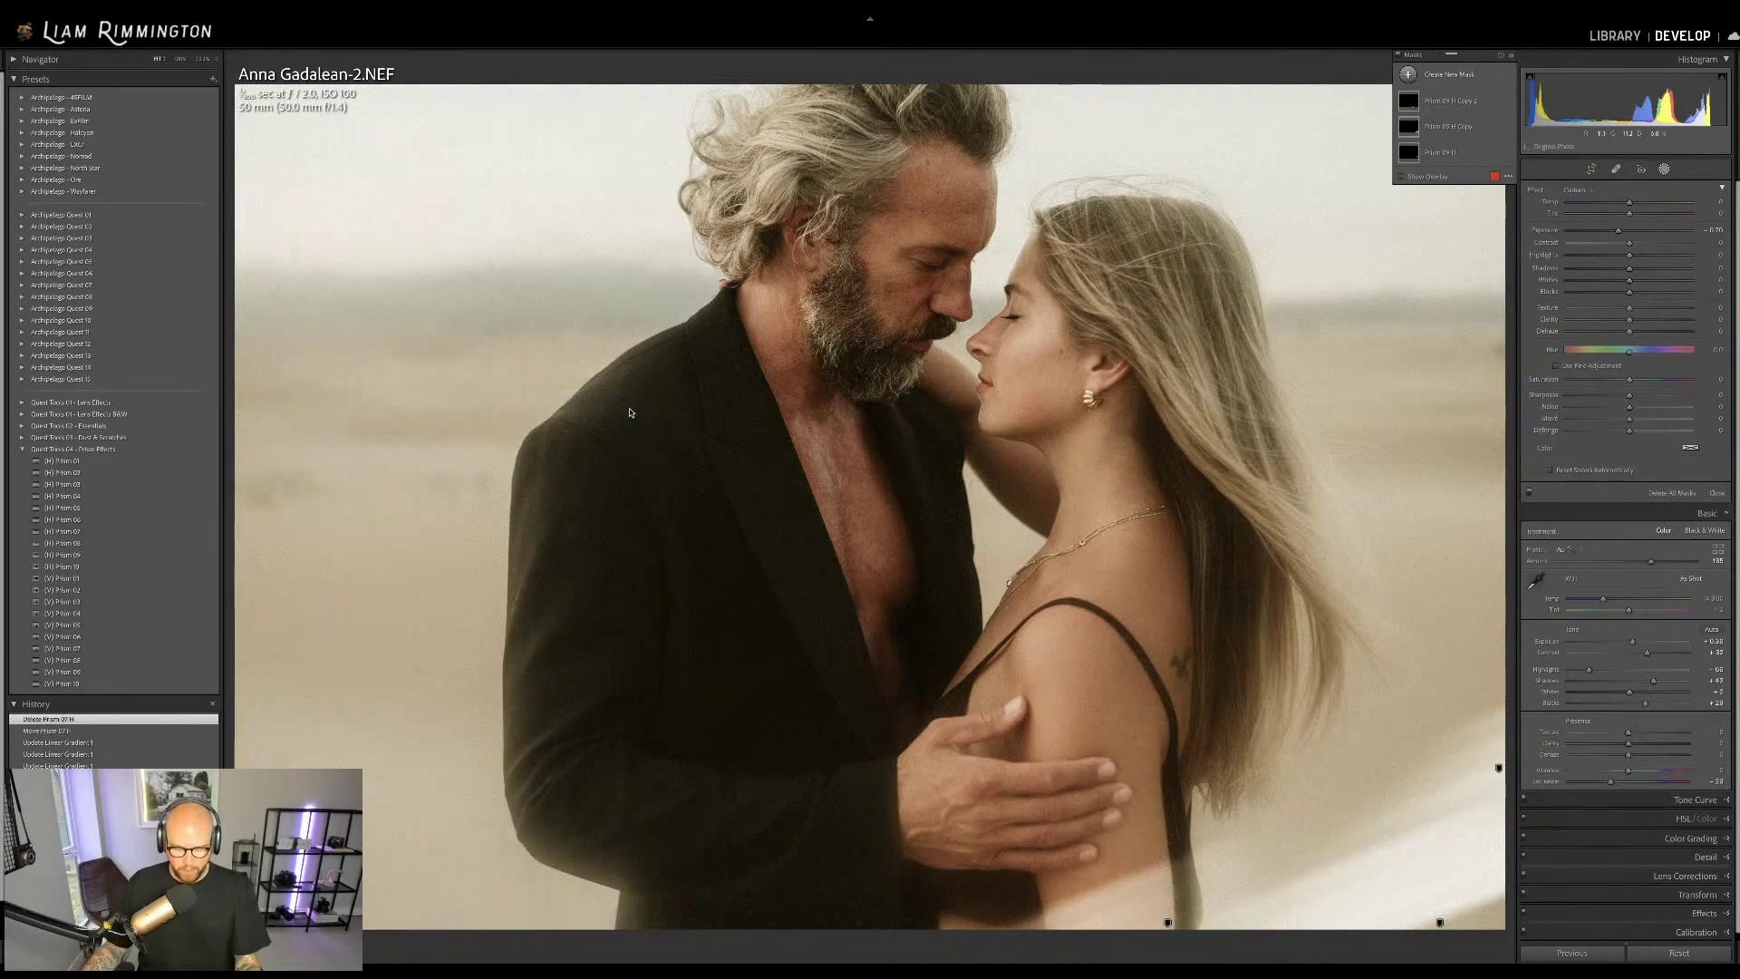
Crop the photo temporarily to its left part, apply the (H) Prism 07 preset within that crop, and reset the crop
key("r")
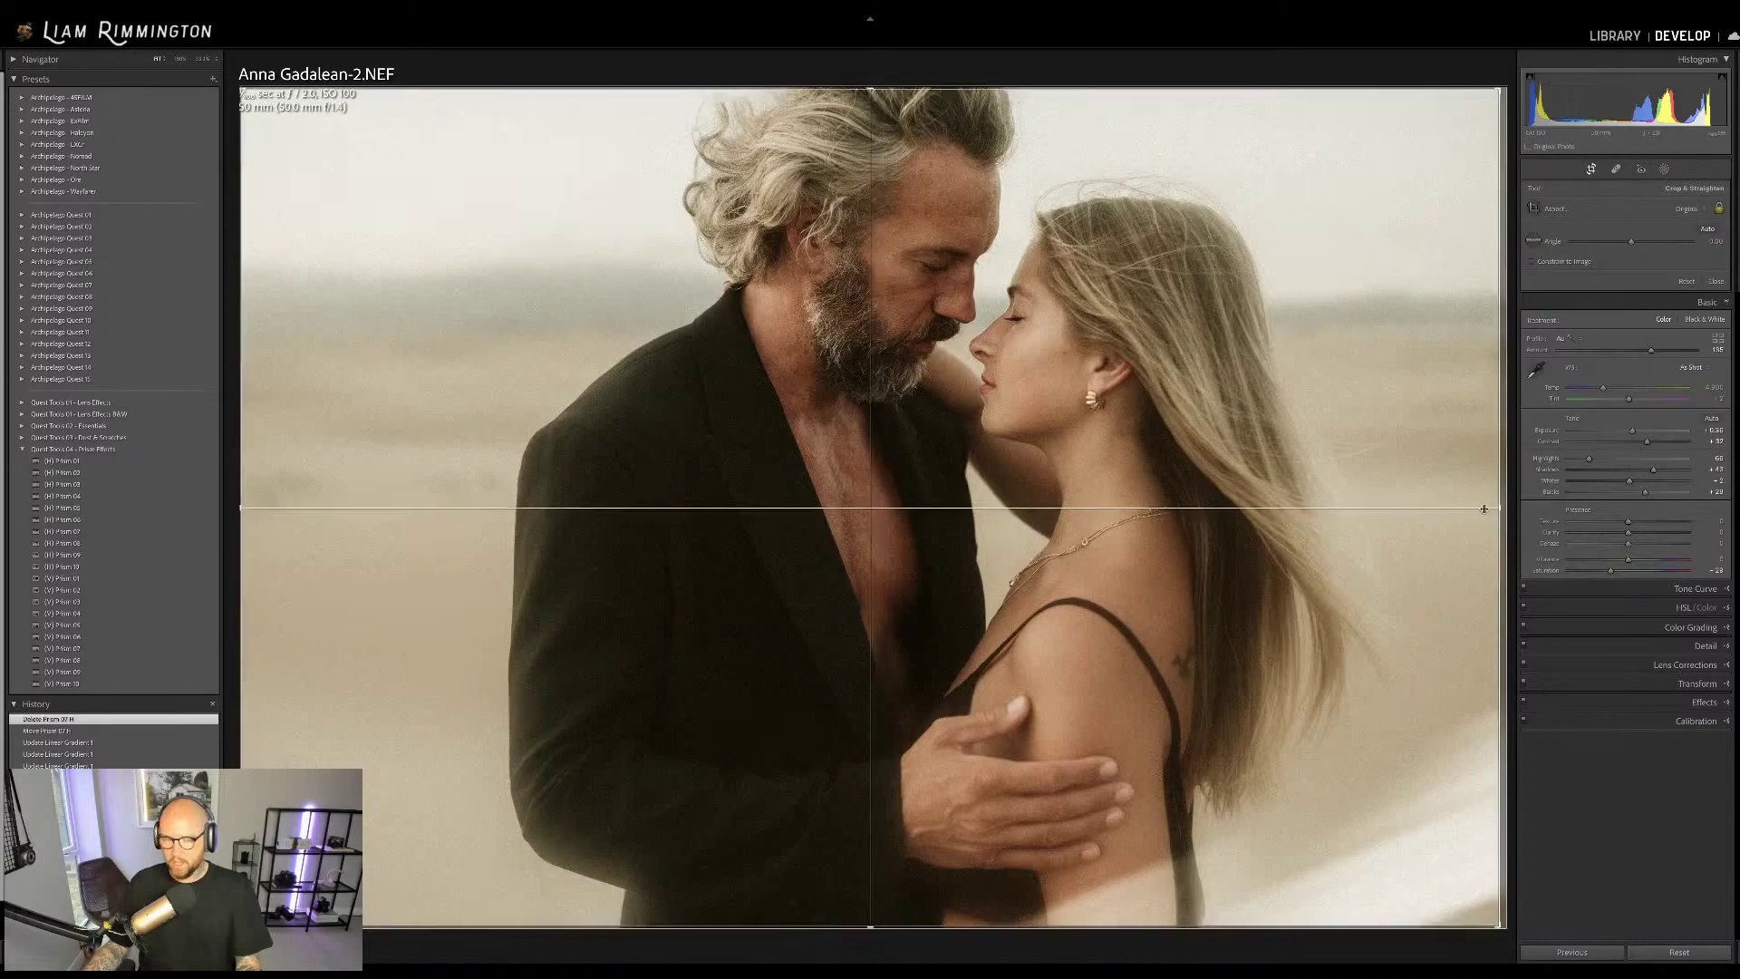
left_click_drag(1485, 505, 1245, 530)
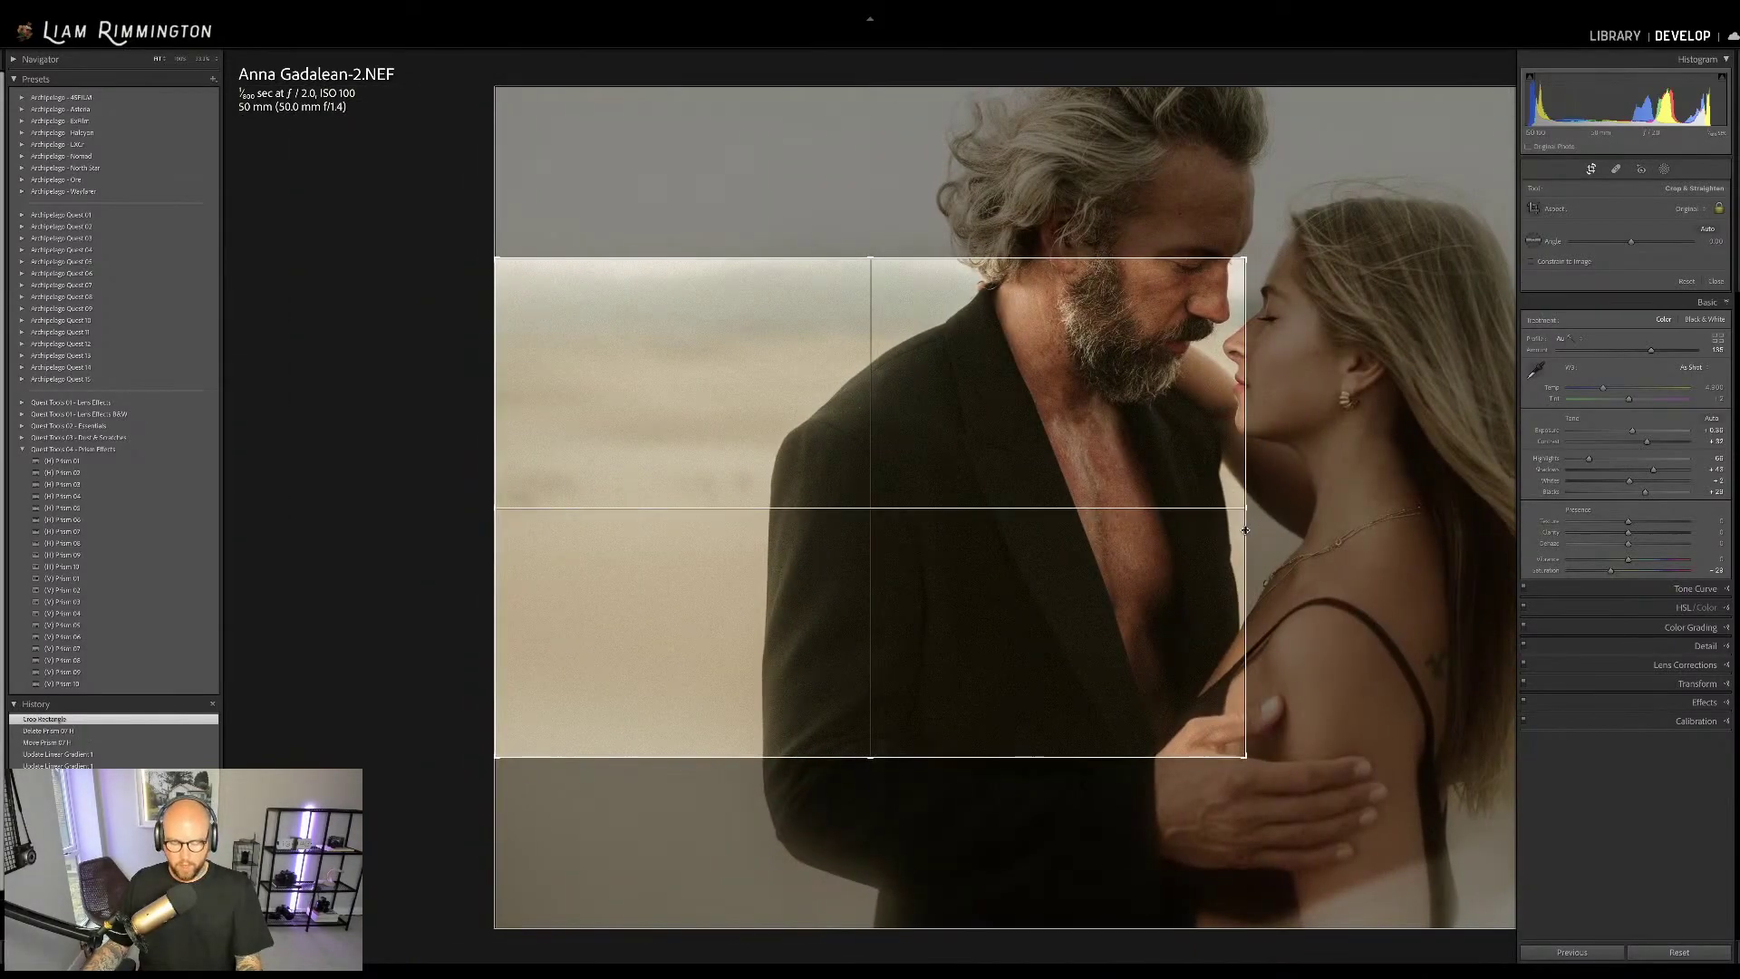
key("Return")
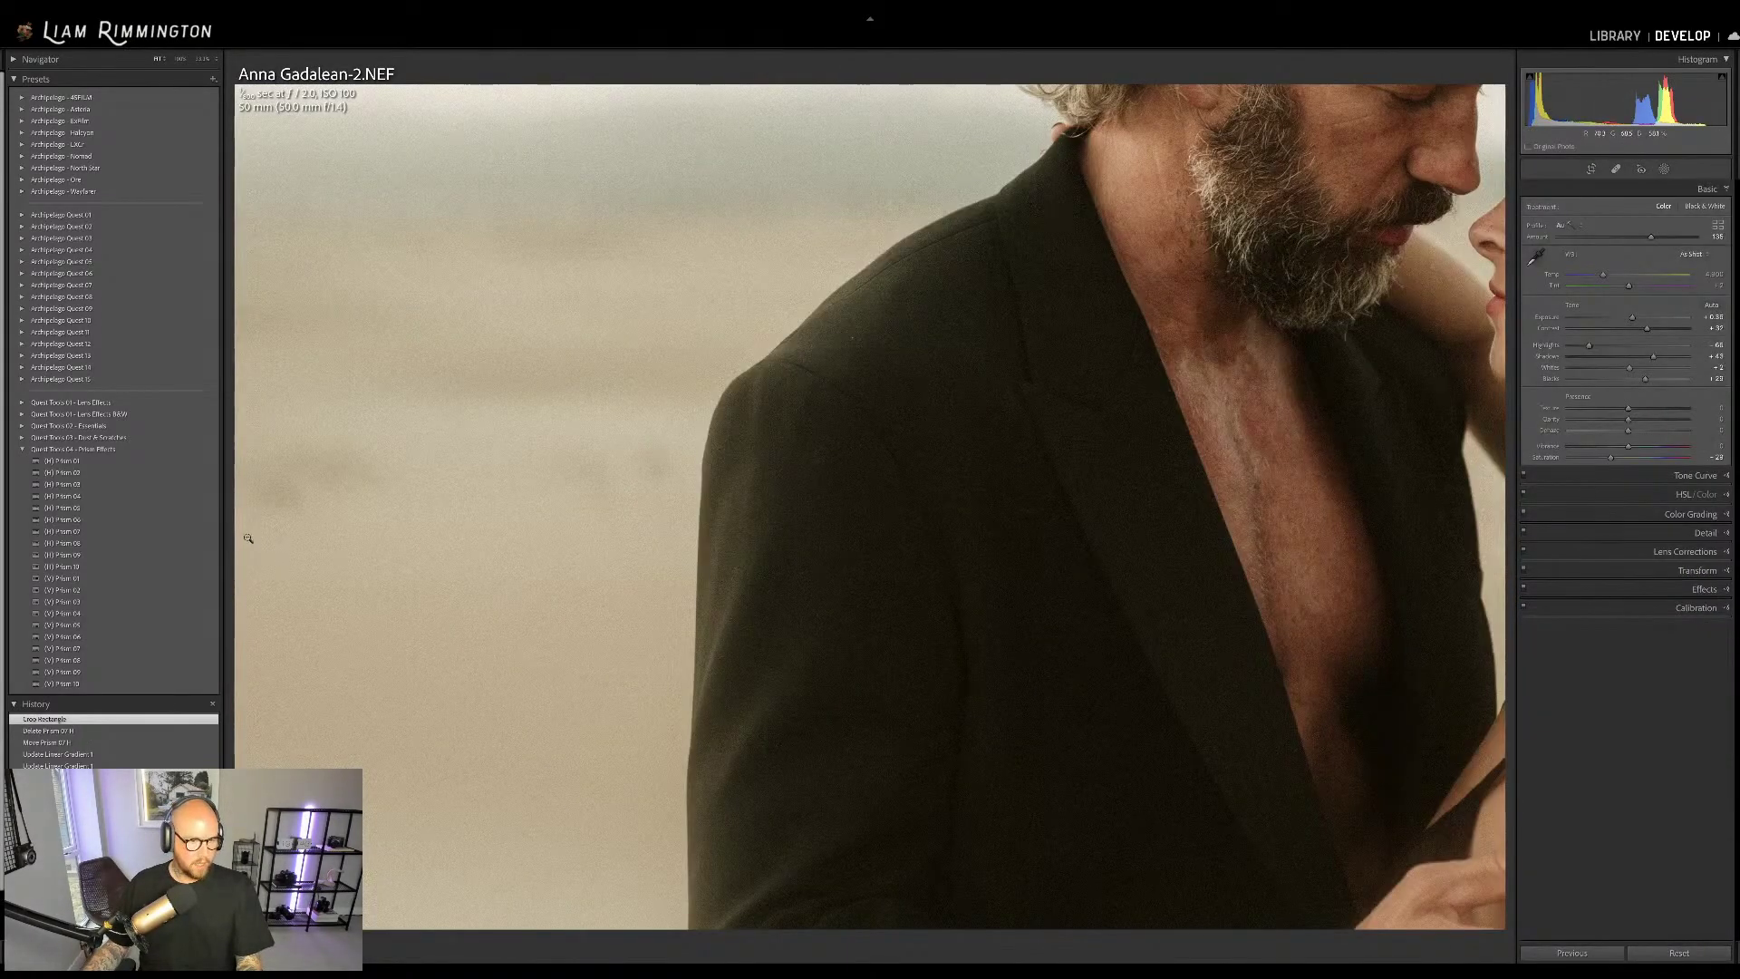
left_click(190, 531)
key("r")
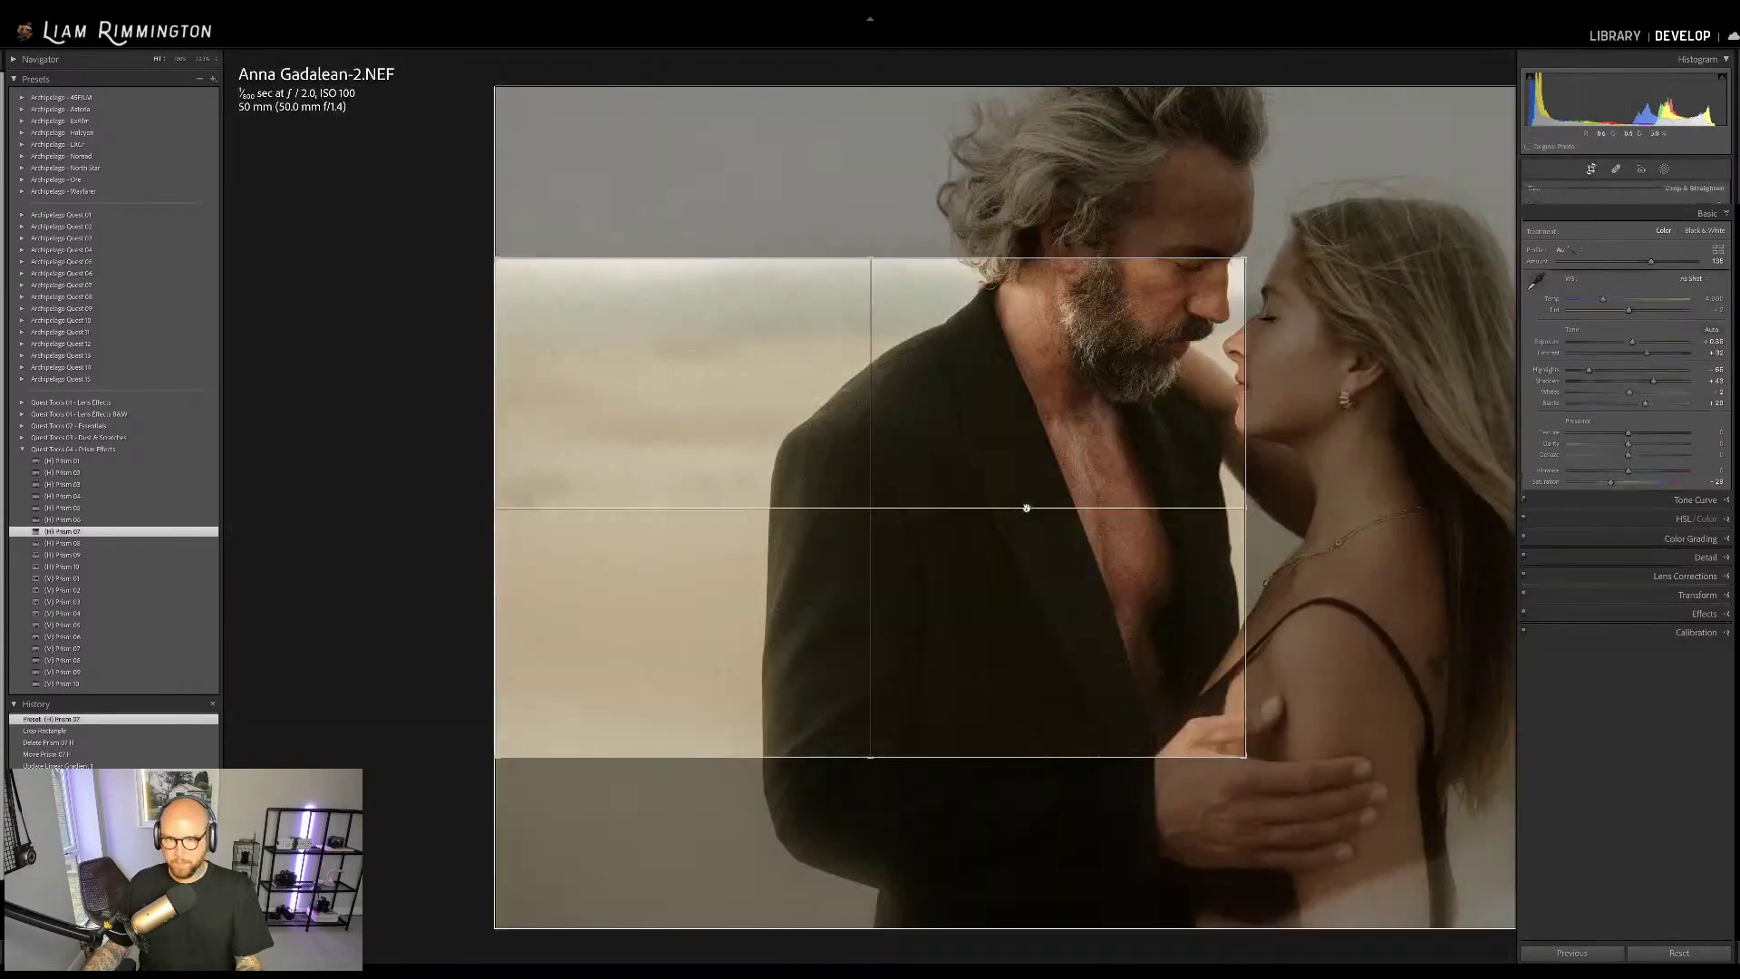
left_click(1686, 281)
key("r")
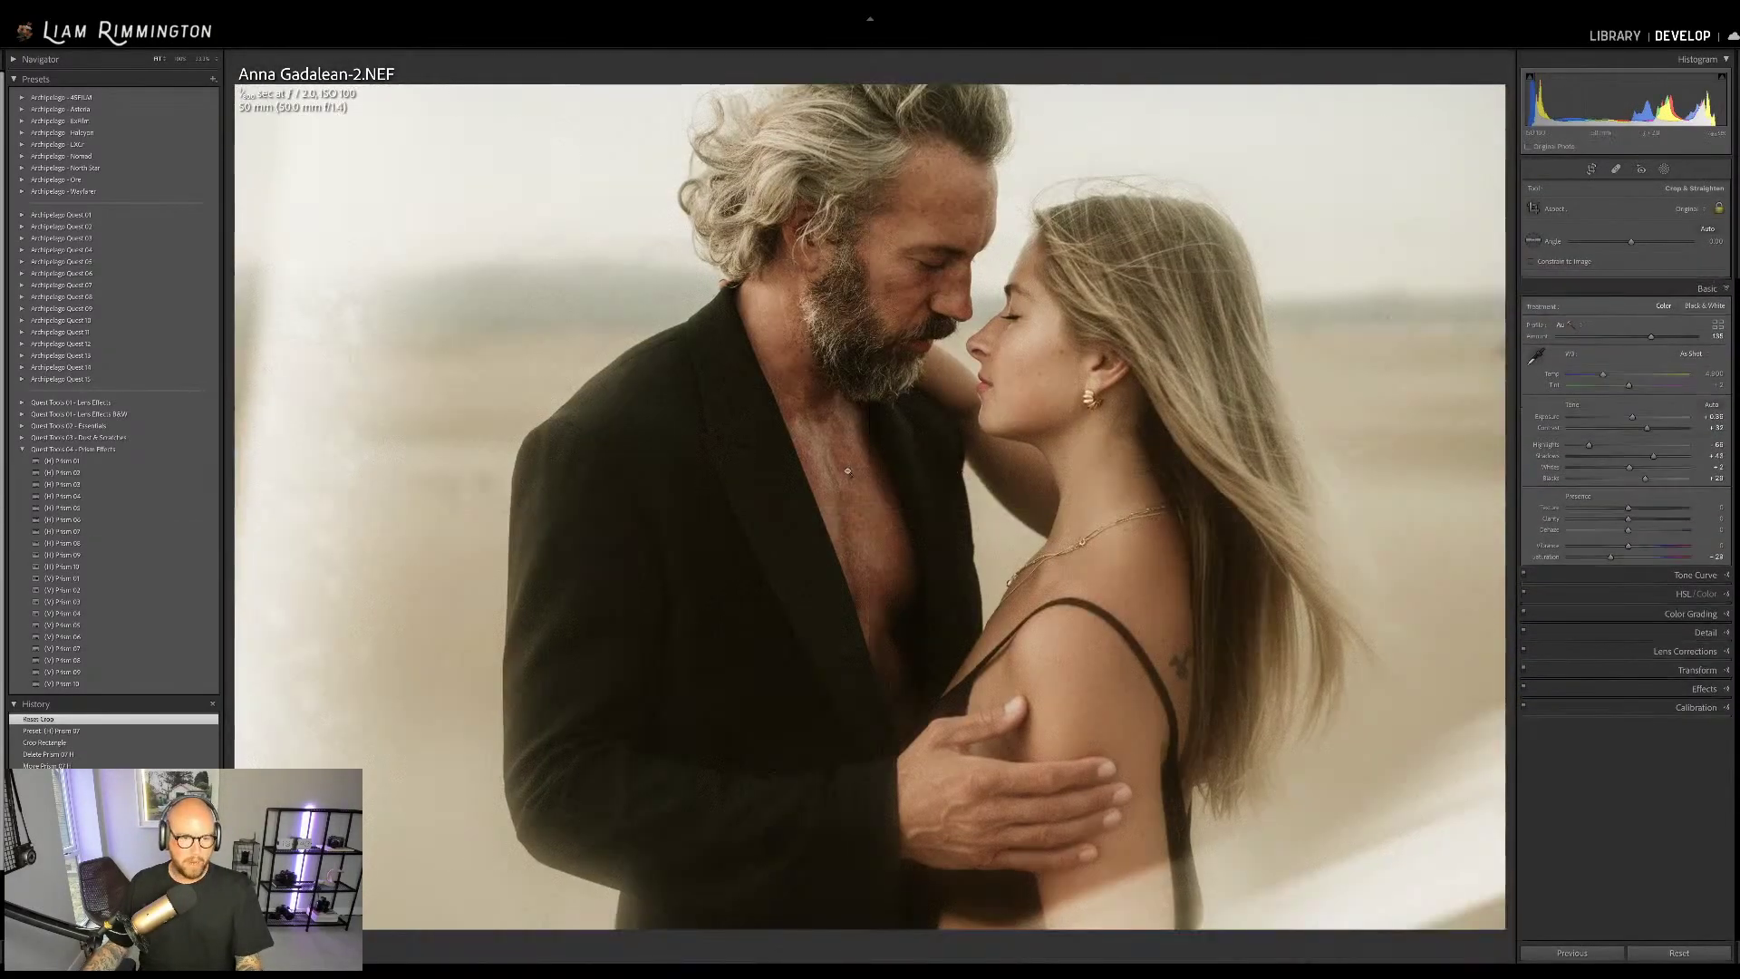
Move the reapplied, smaller Prism 07 H mask down to the photo's lower-left area and close masking
left_click(1665, 170)
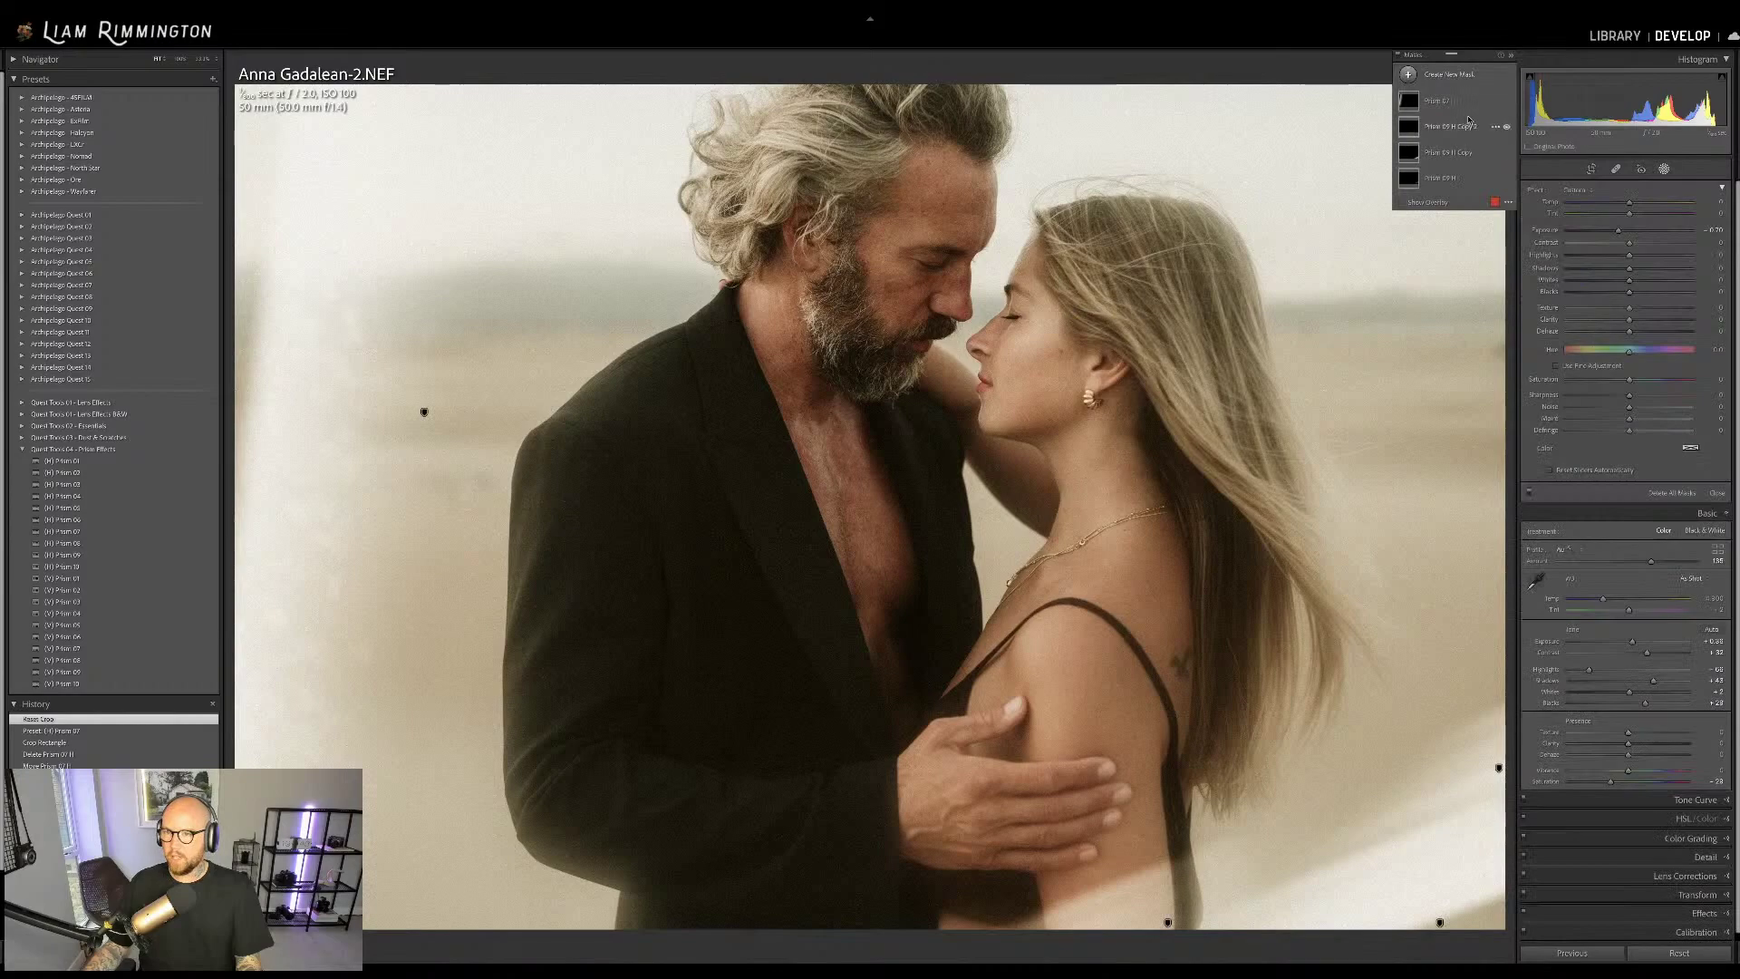
left_click(1445, 105)
key("k")
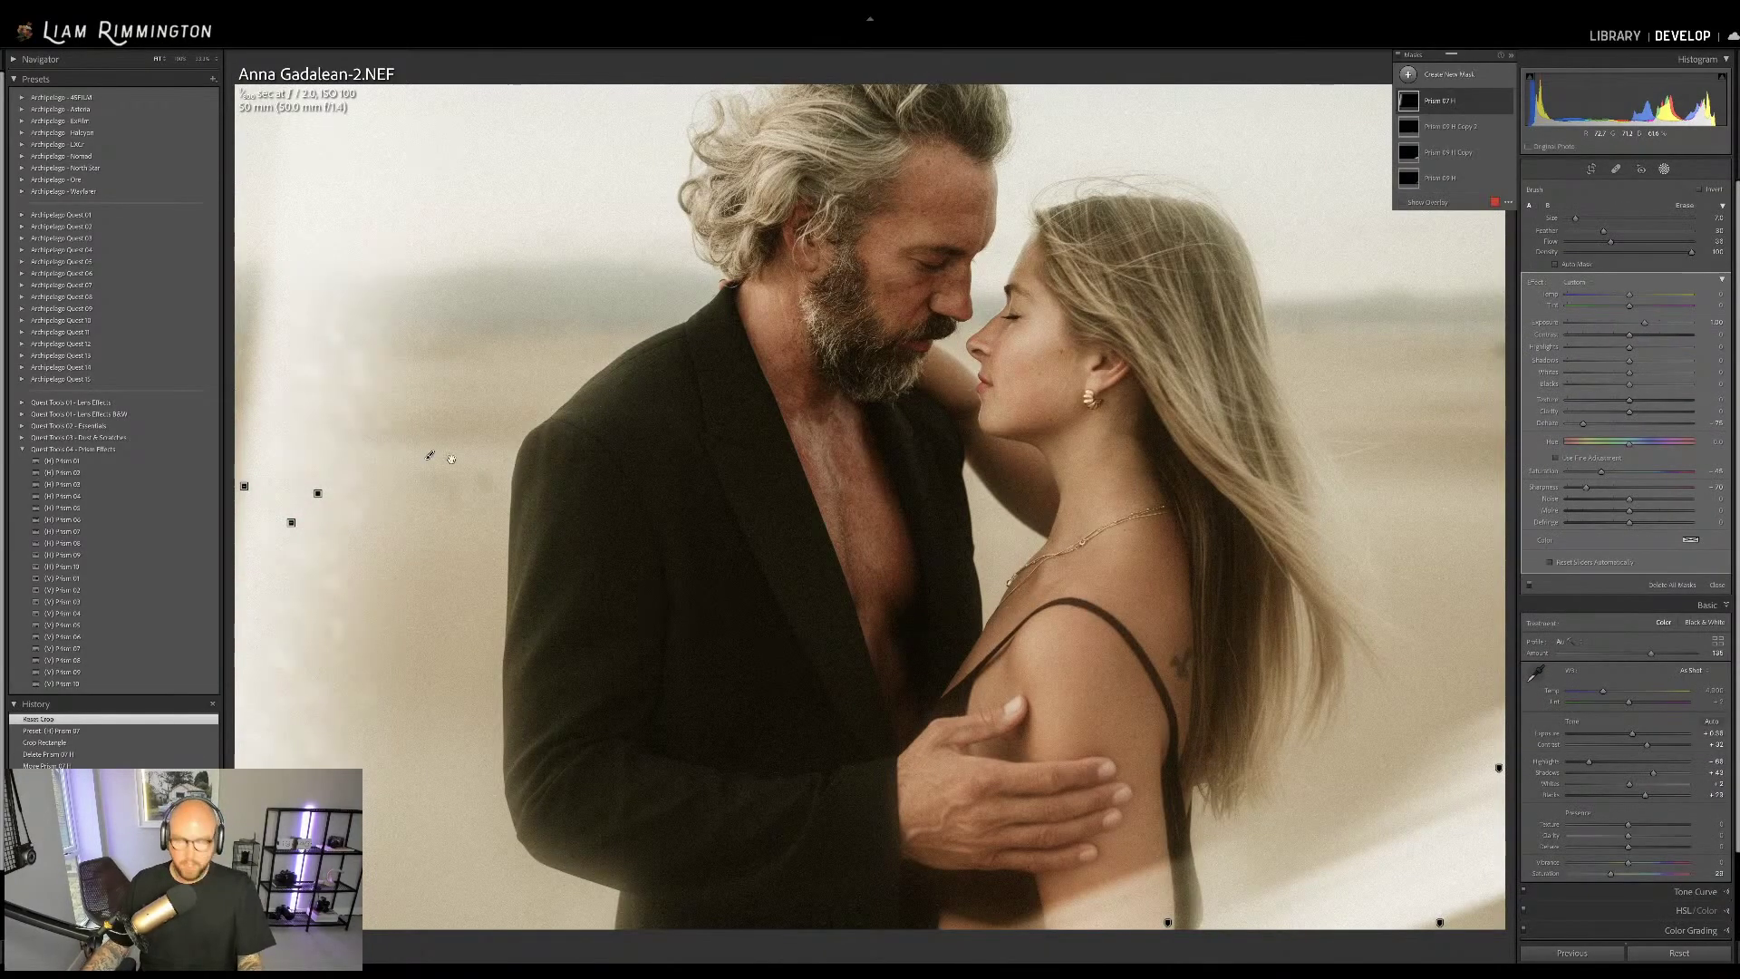
key("ctrl+z")
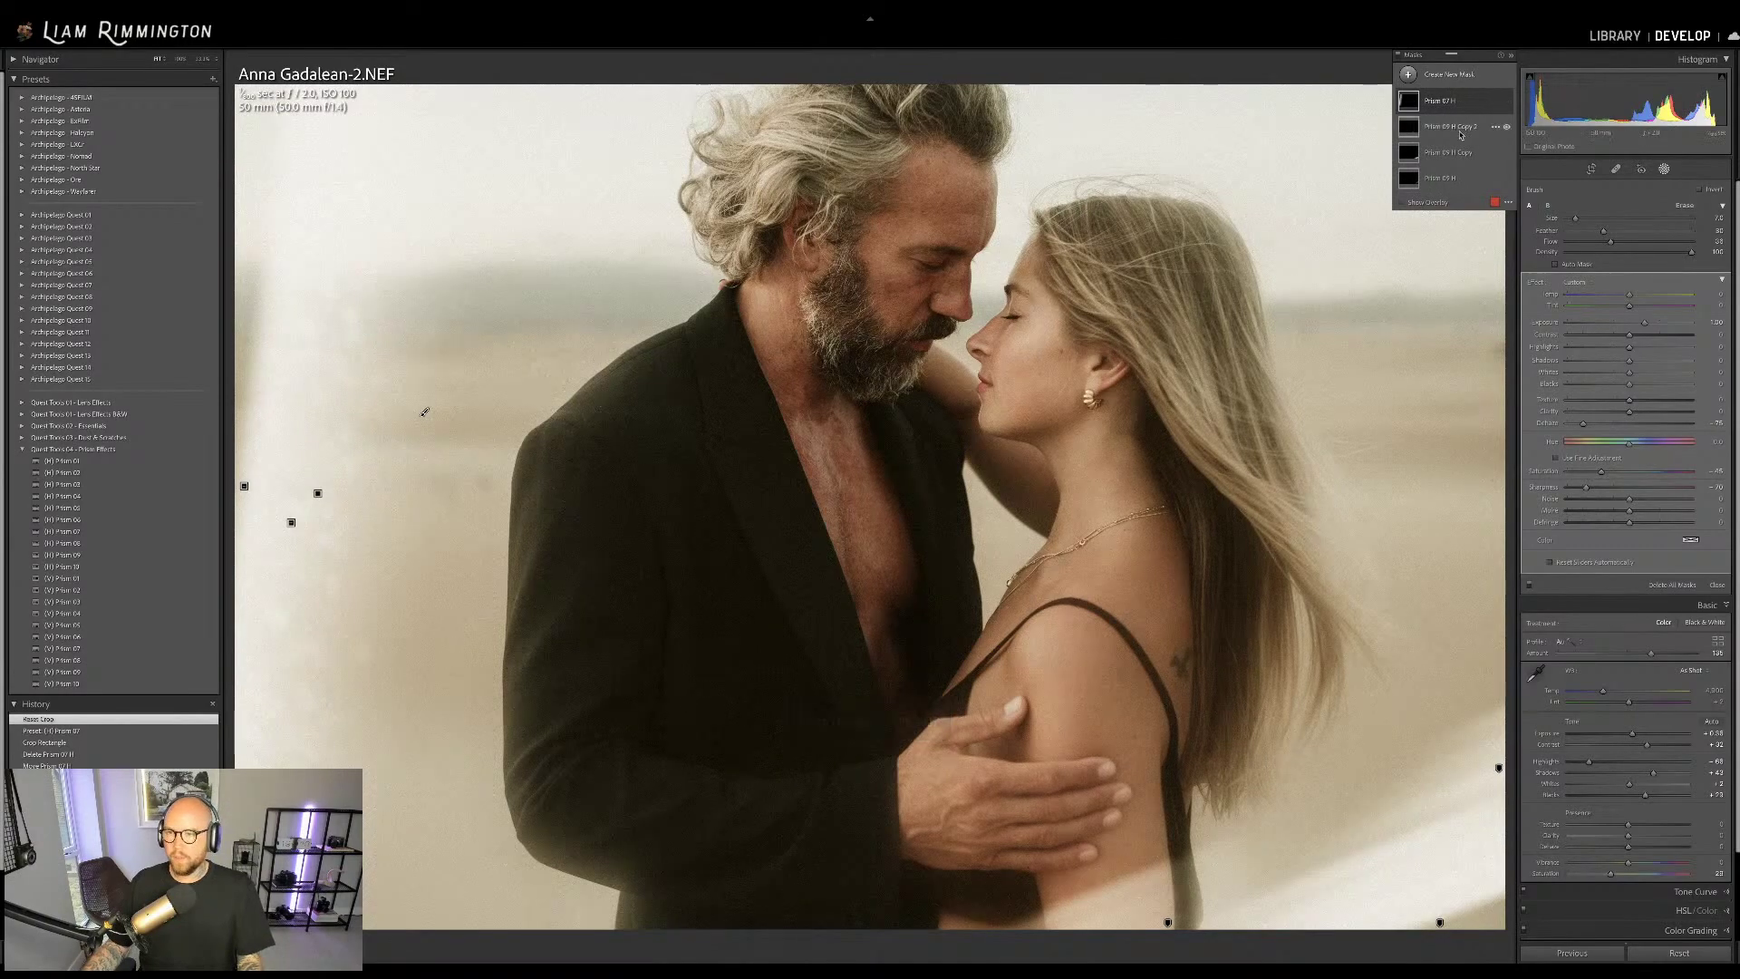
mouse_move(426, 413)
left_mouse_down()
mouse_move(342, 574)
mouse_move(445, 848)
mouse_move(368, 827)
left_mouse_up()
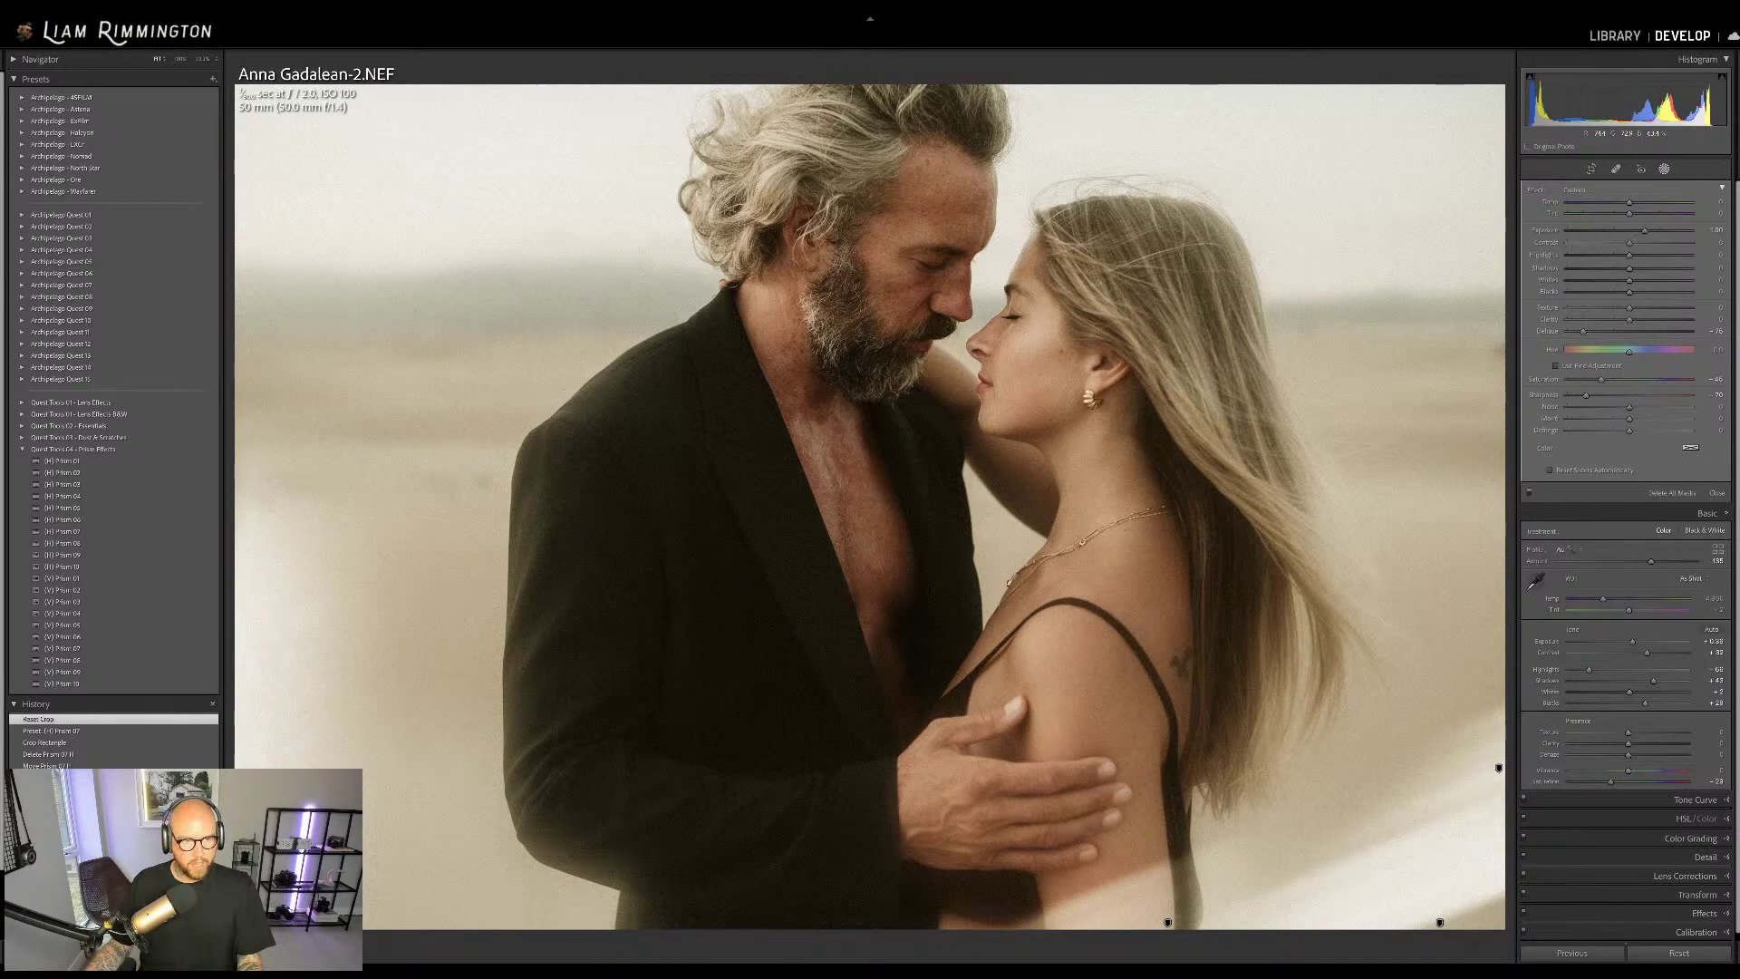
left_click_drag(368, 827, 368, 827)
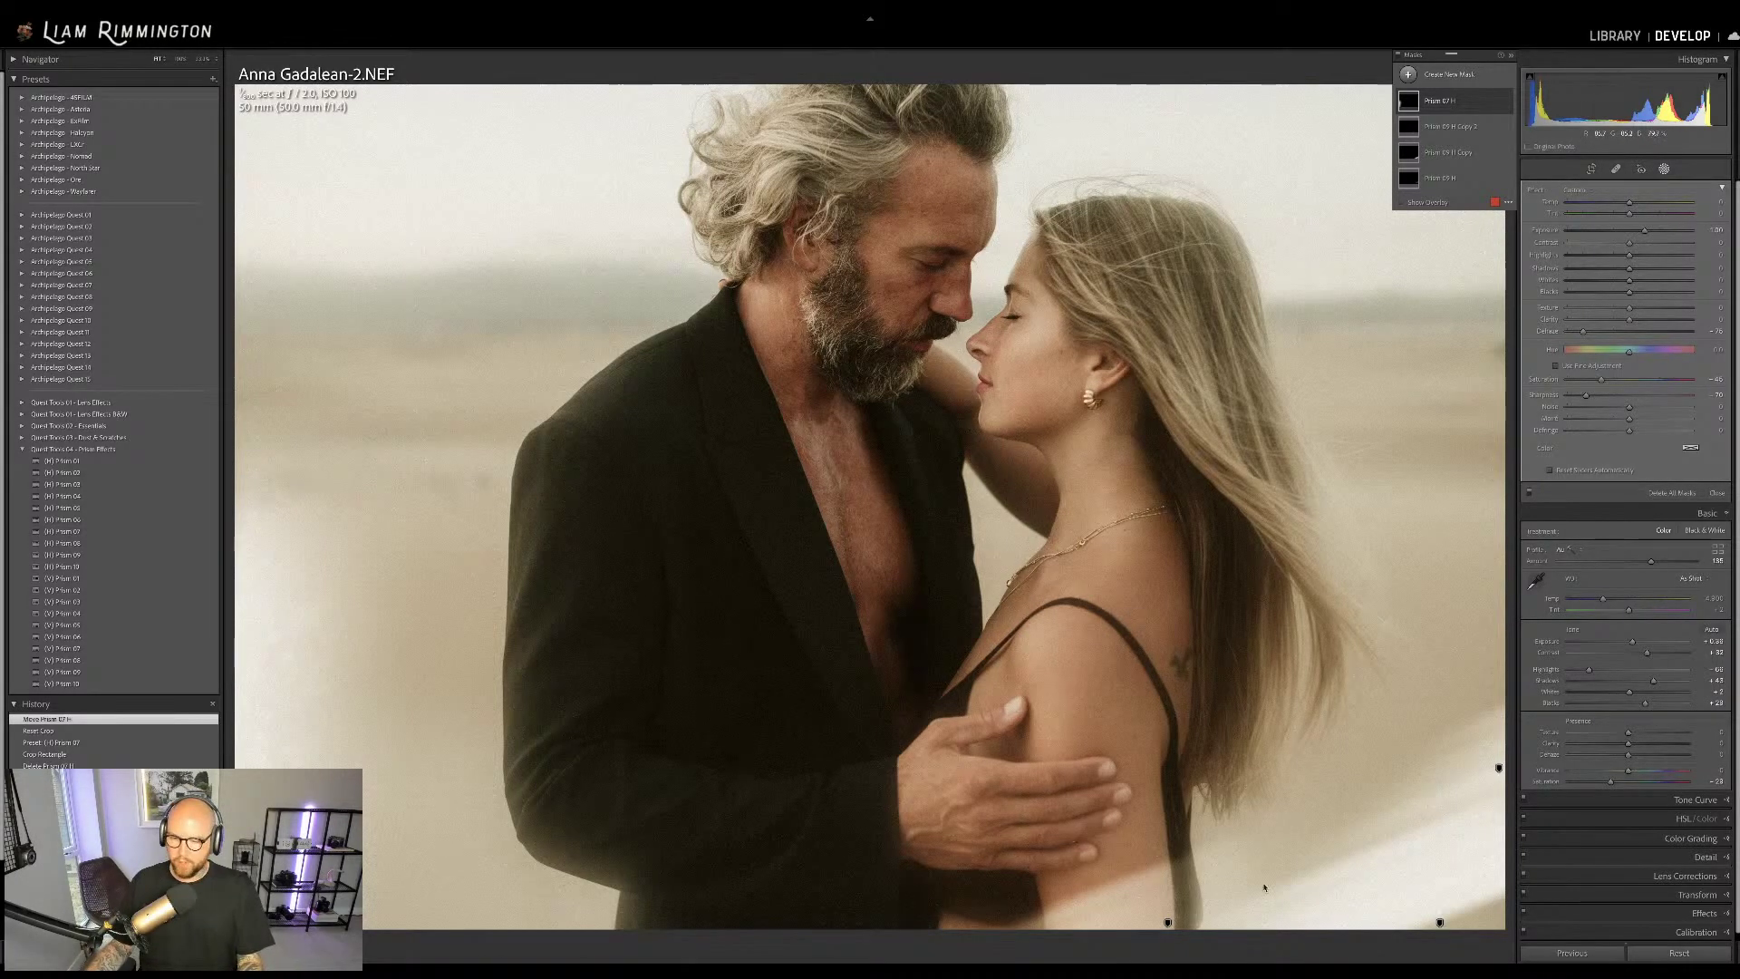
left_click(1149, 637)
key("shift+w")
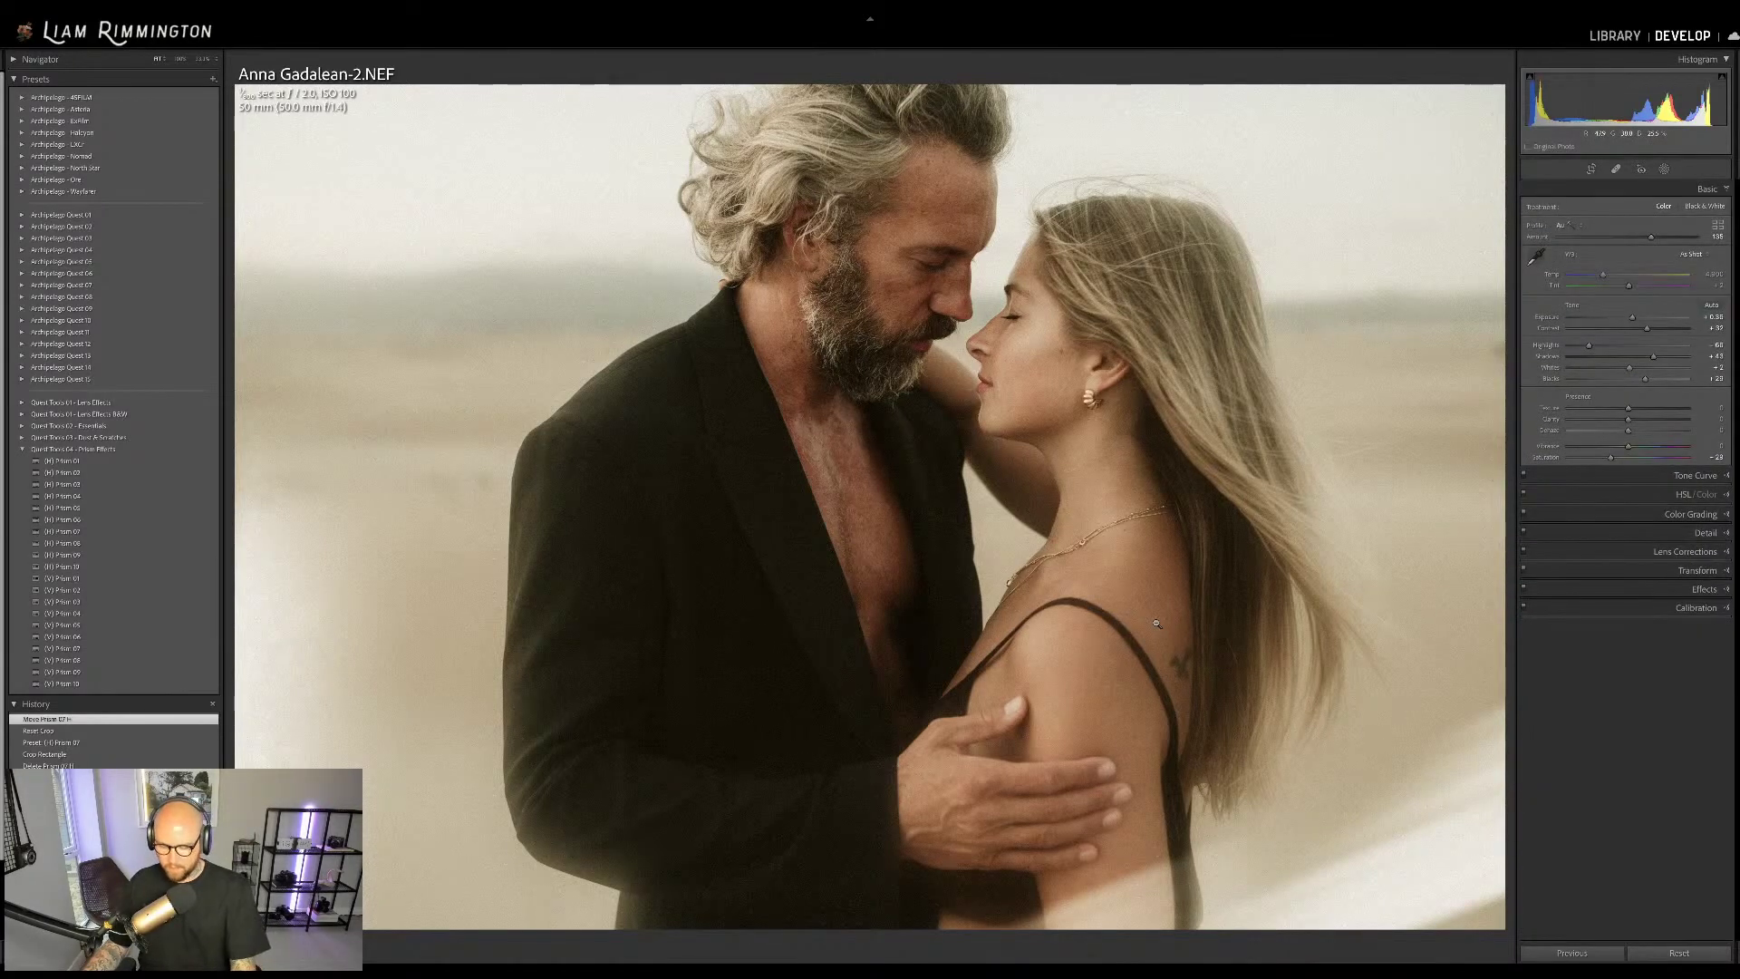
Compare the couple photo before and after editing, and set its profile amount to 127
key("backslash")
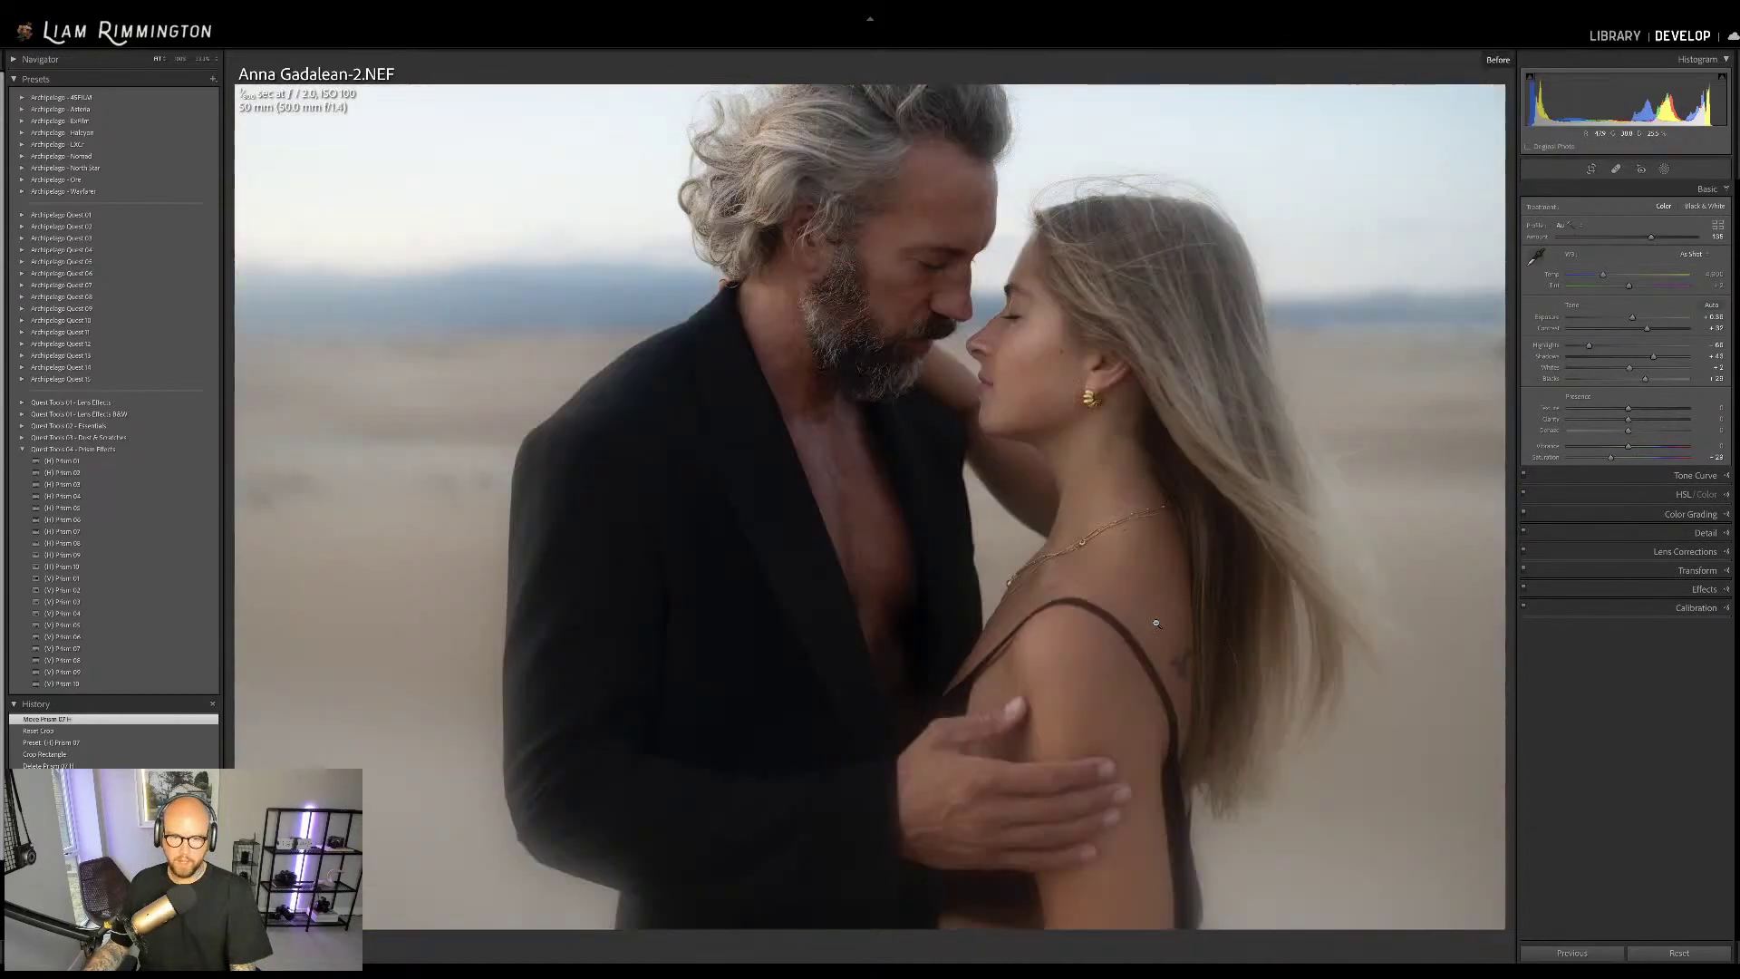
key("backslash")
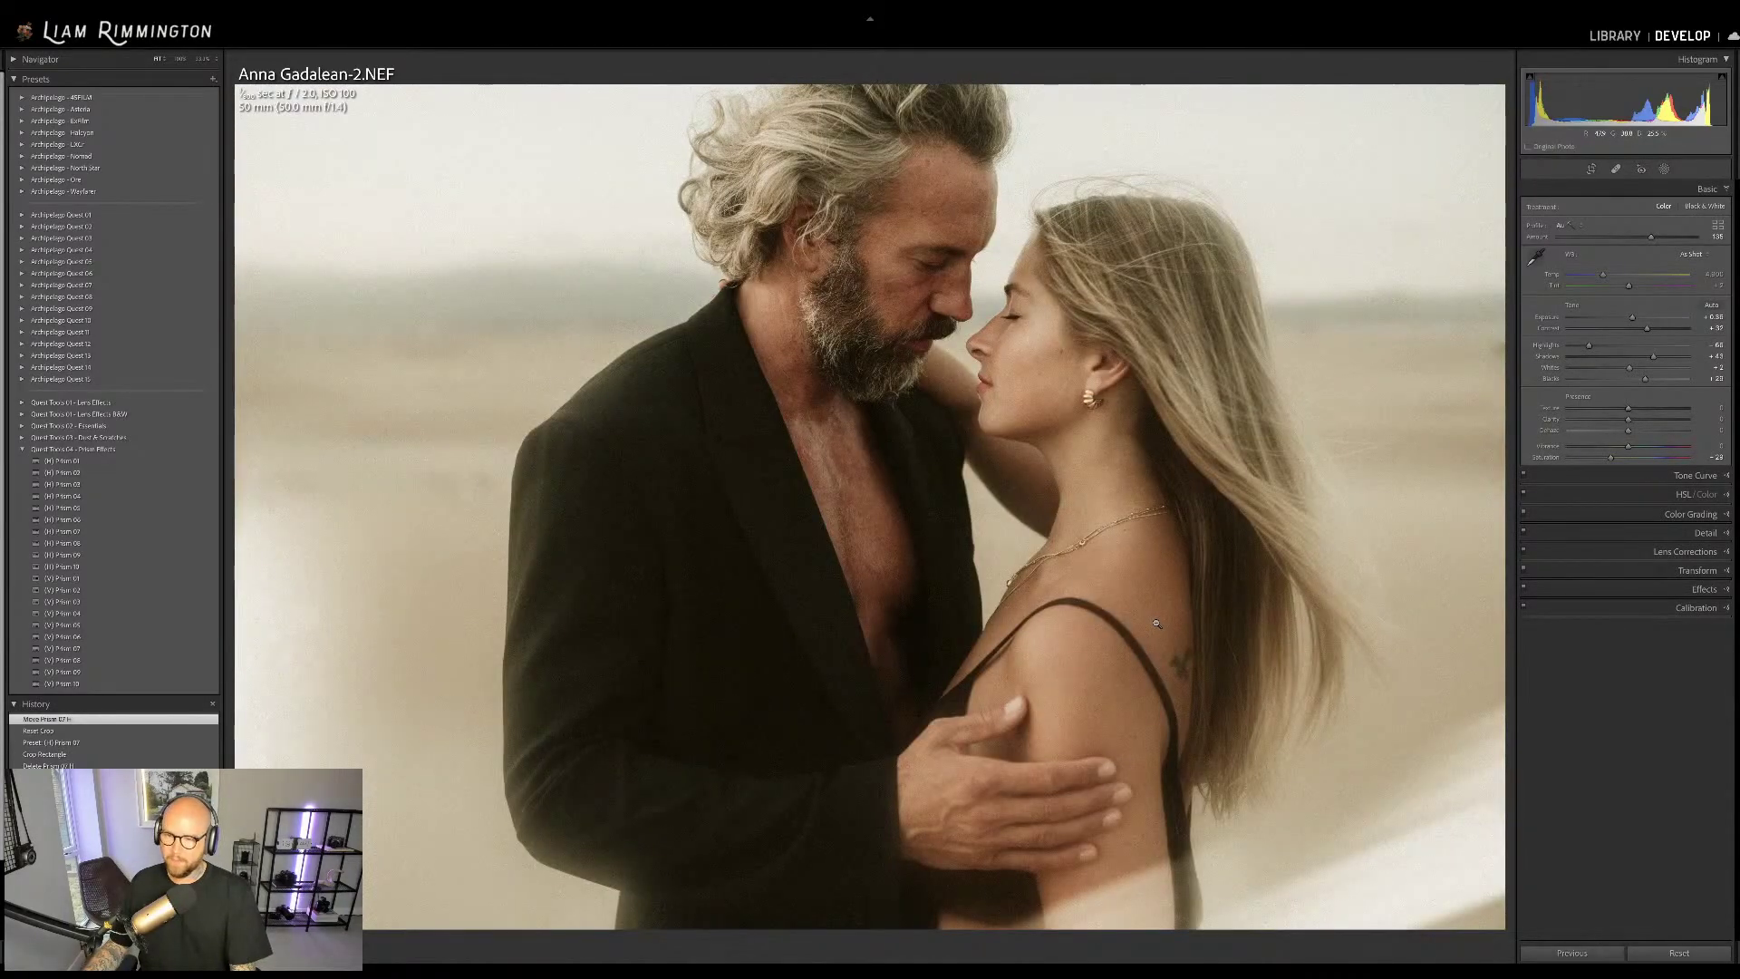
key("backslash")
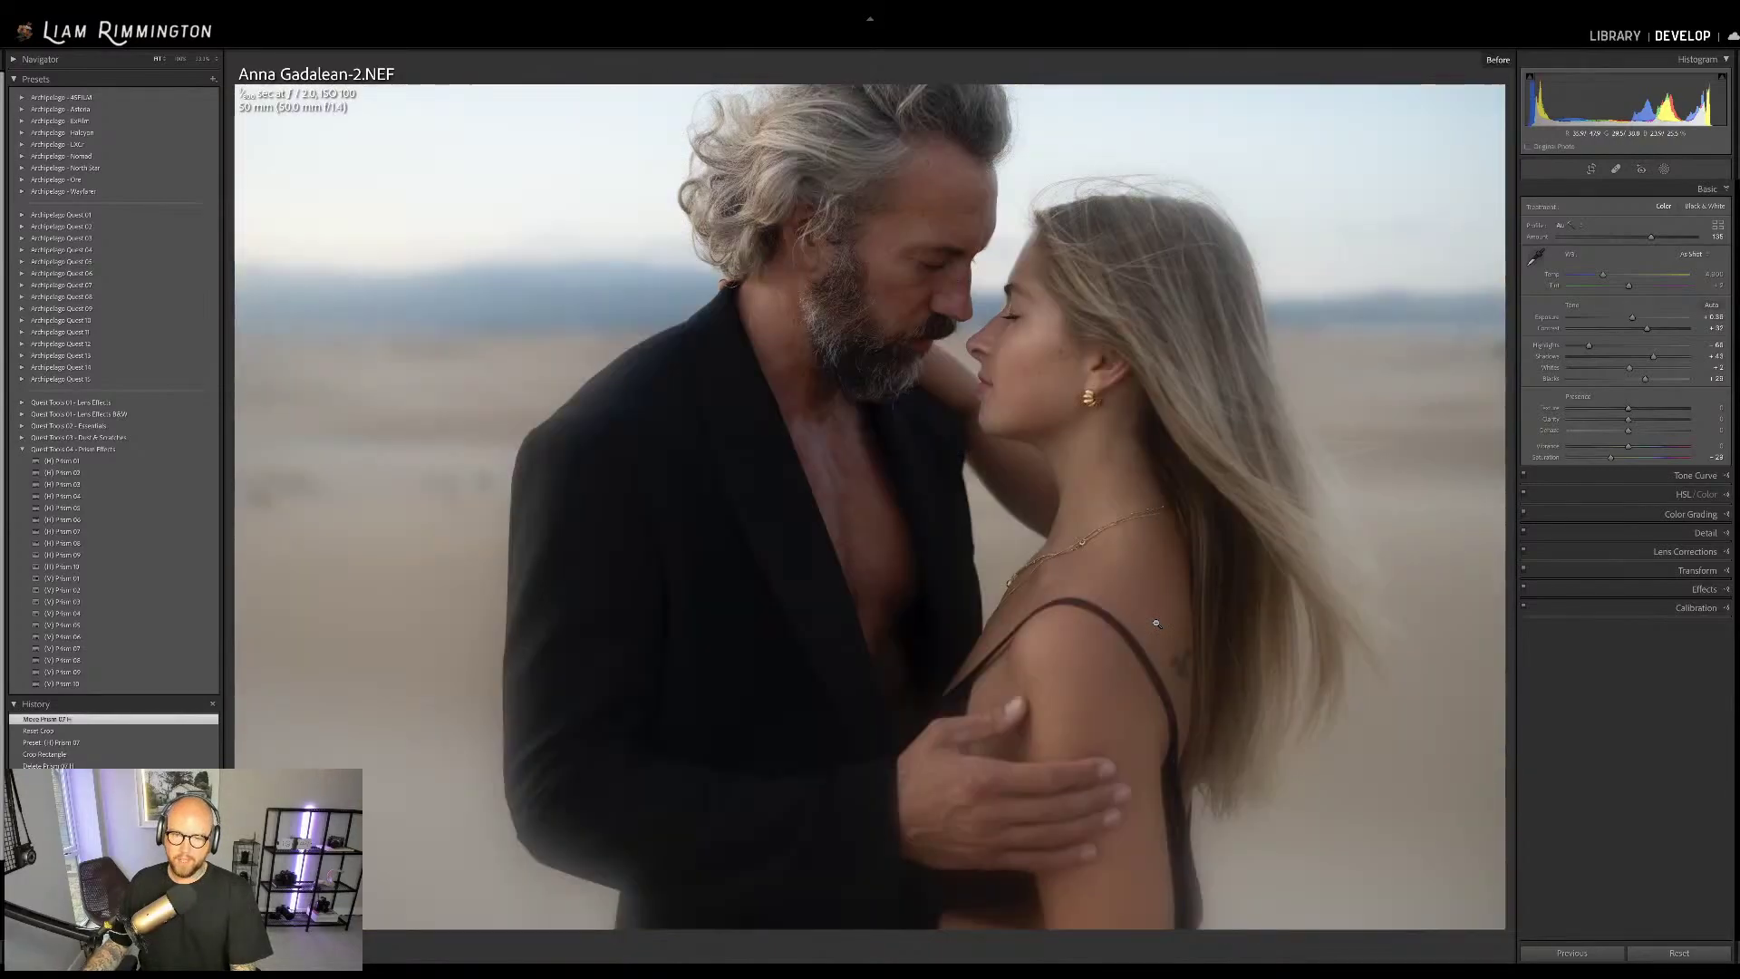
key("backslash")
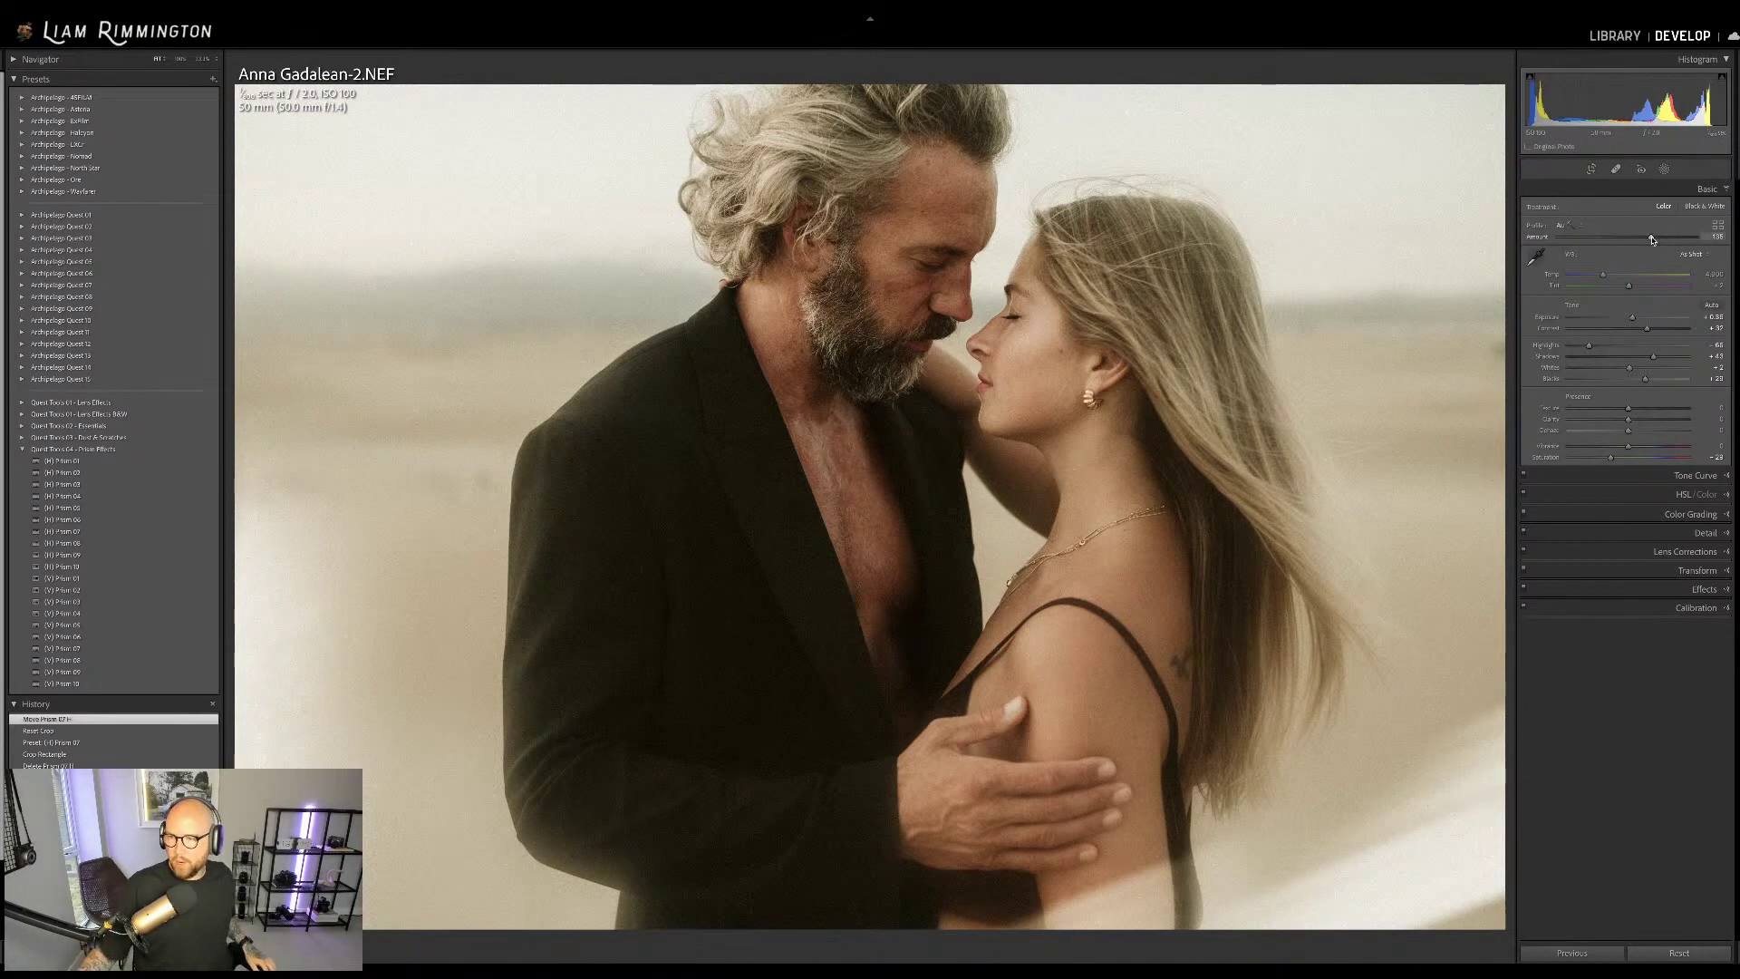
left_click_drag(1652, 238, 1518, 255)
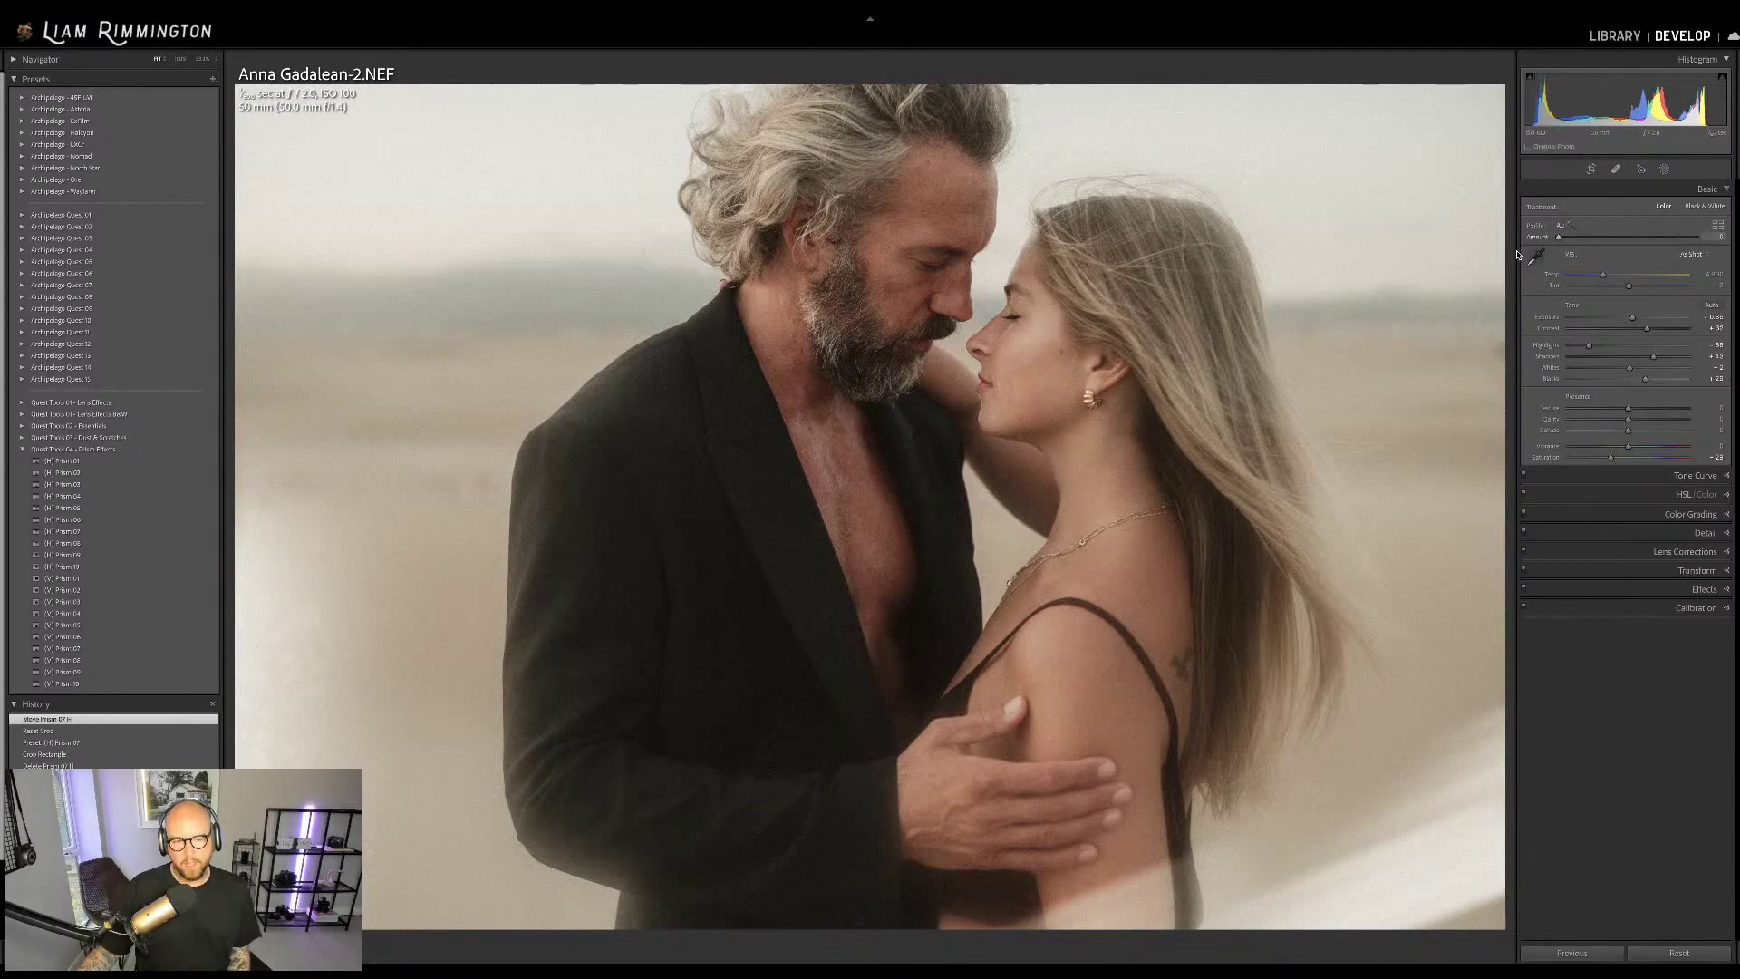
left_click_drag(1518, 255, 1655, 256)
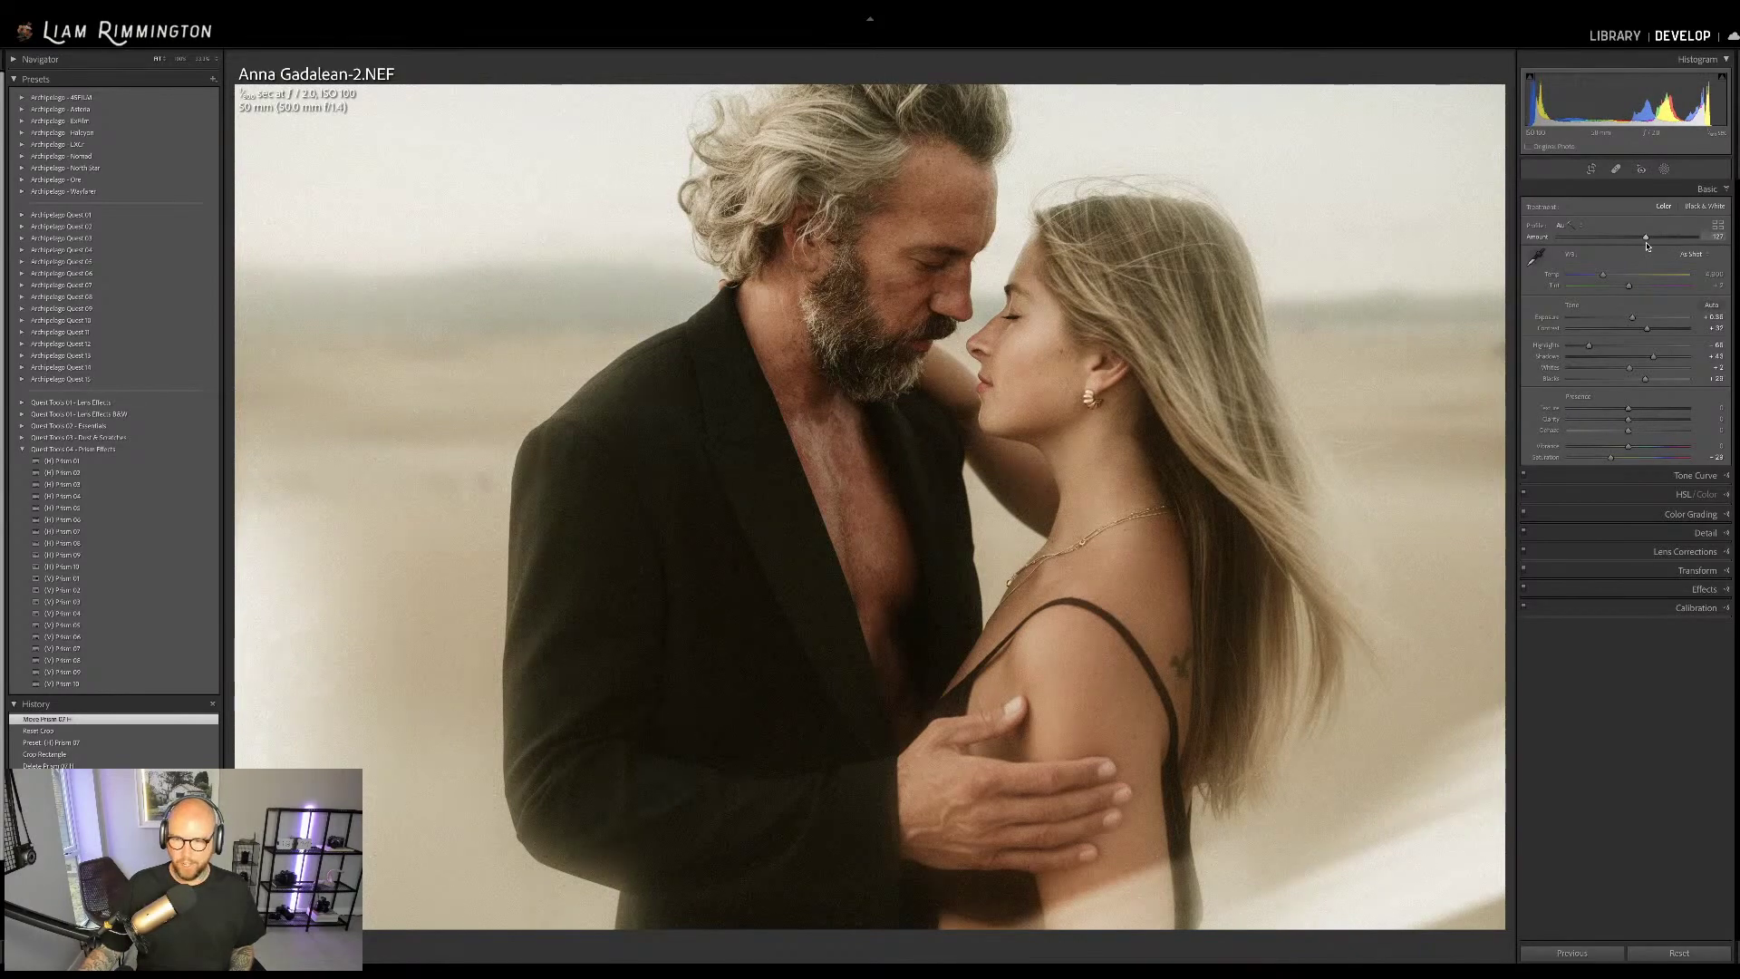
left_click(1647, 243)
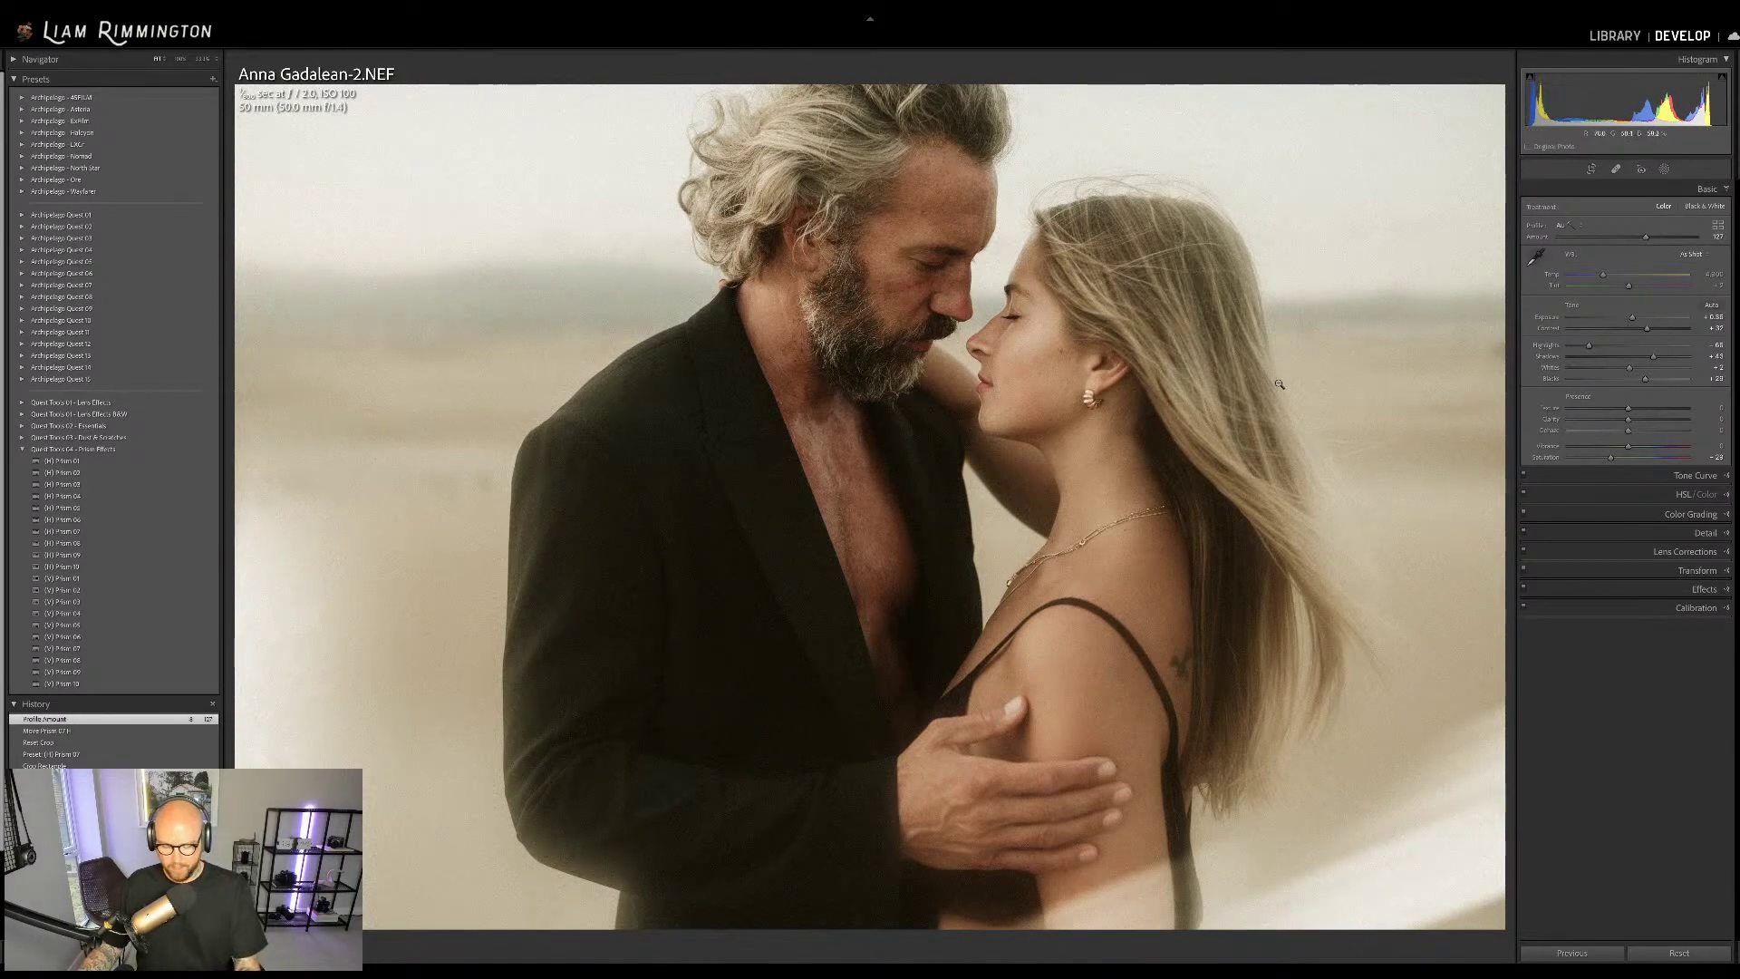
key("y")
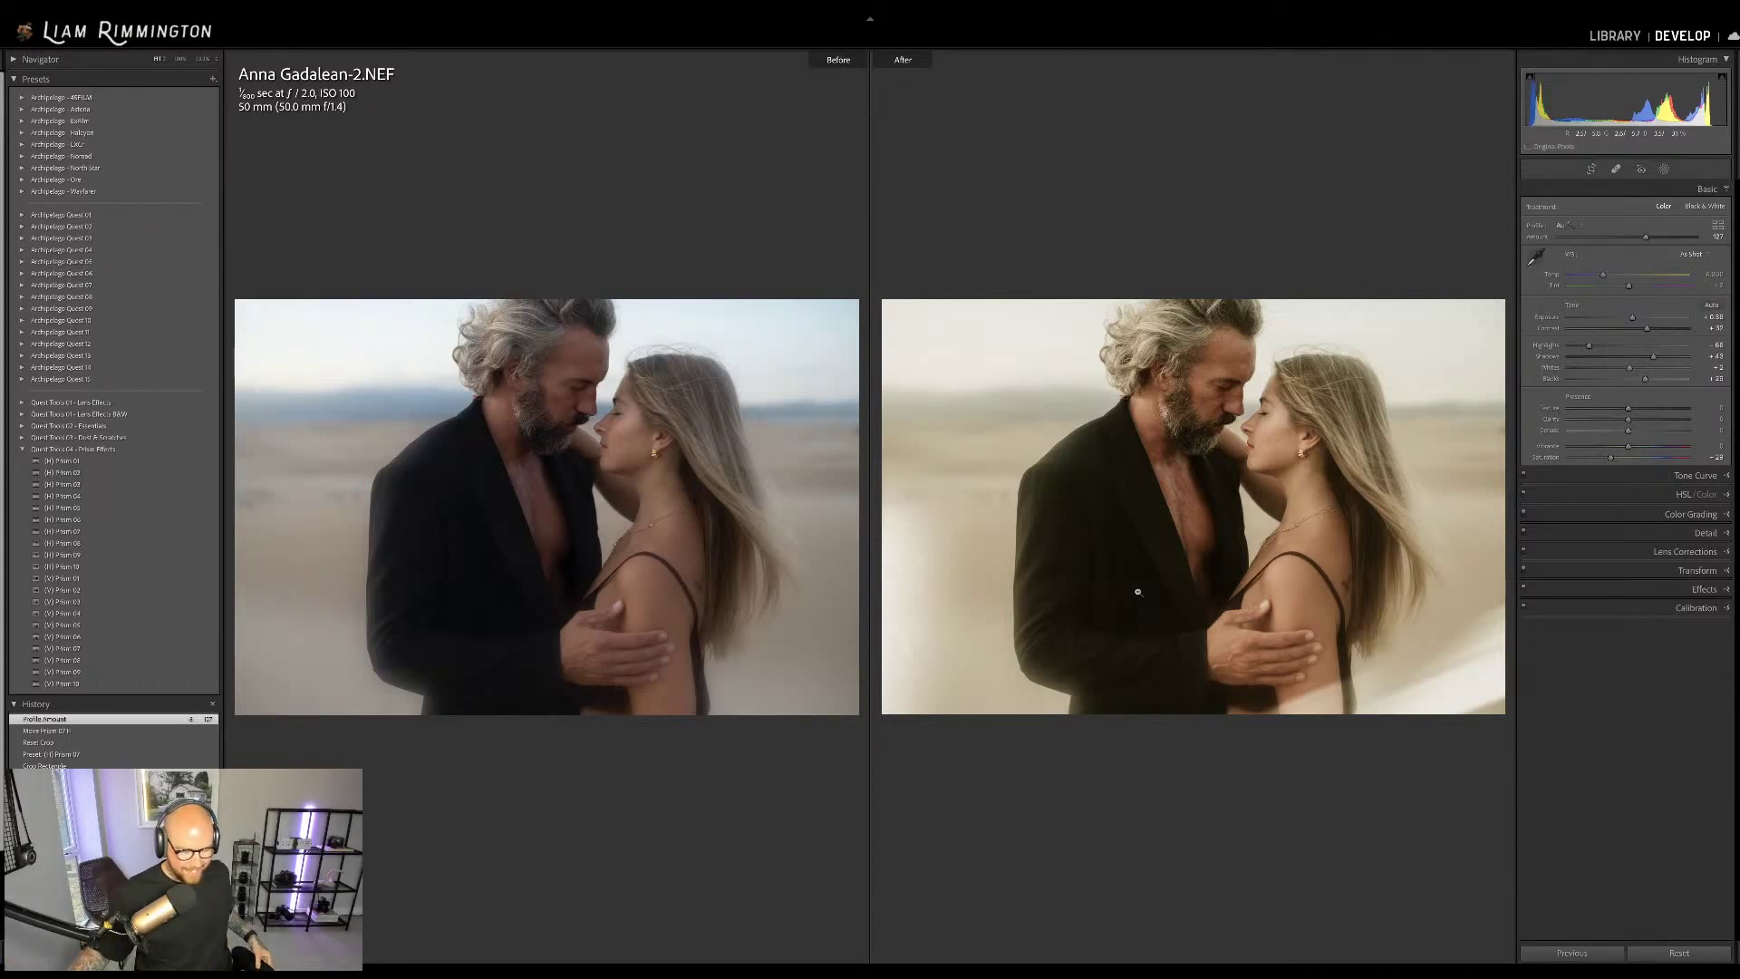
key("y")
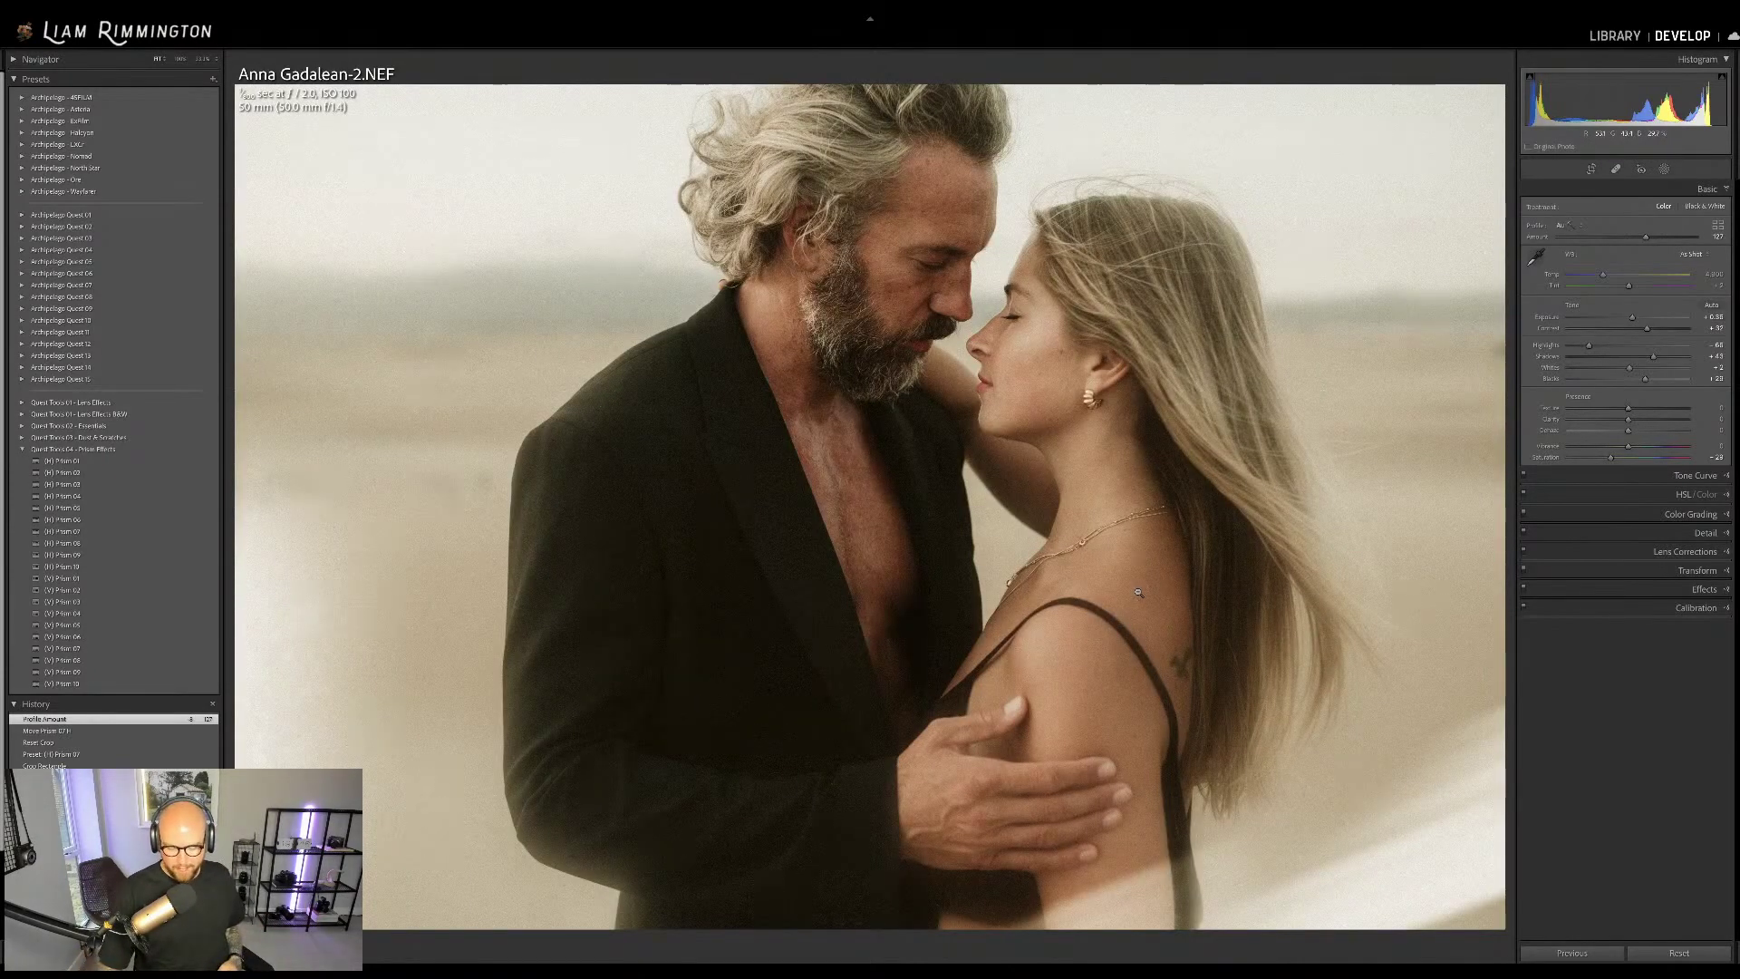
Open the photo of the woman in the white hat for editing and set its profile amount to about 23
key("g")
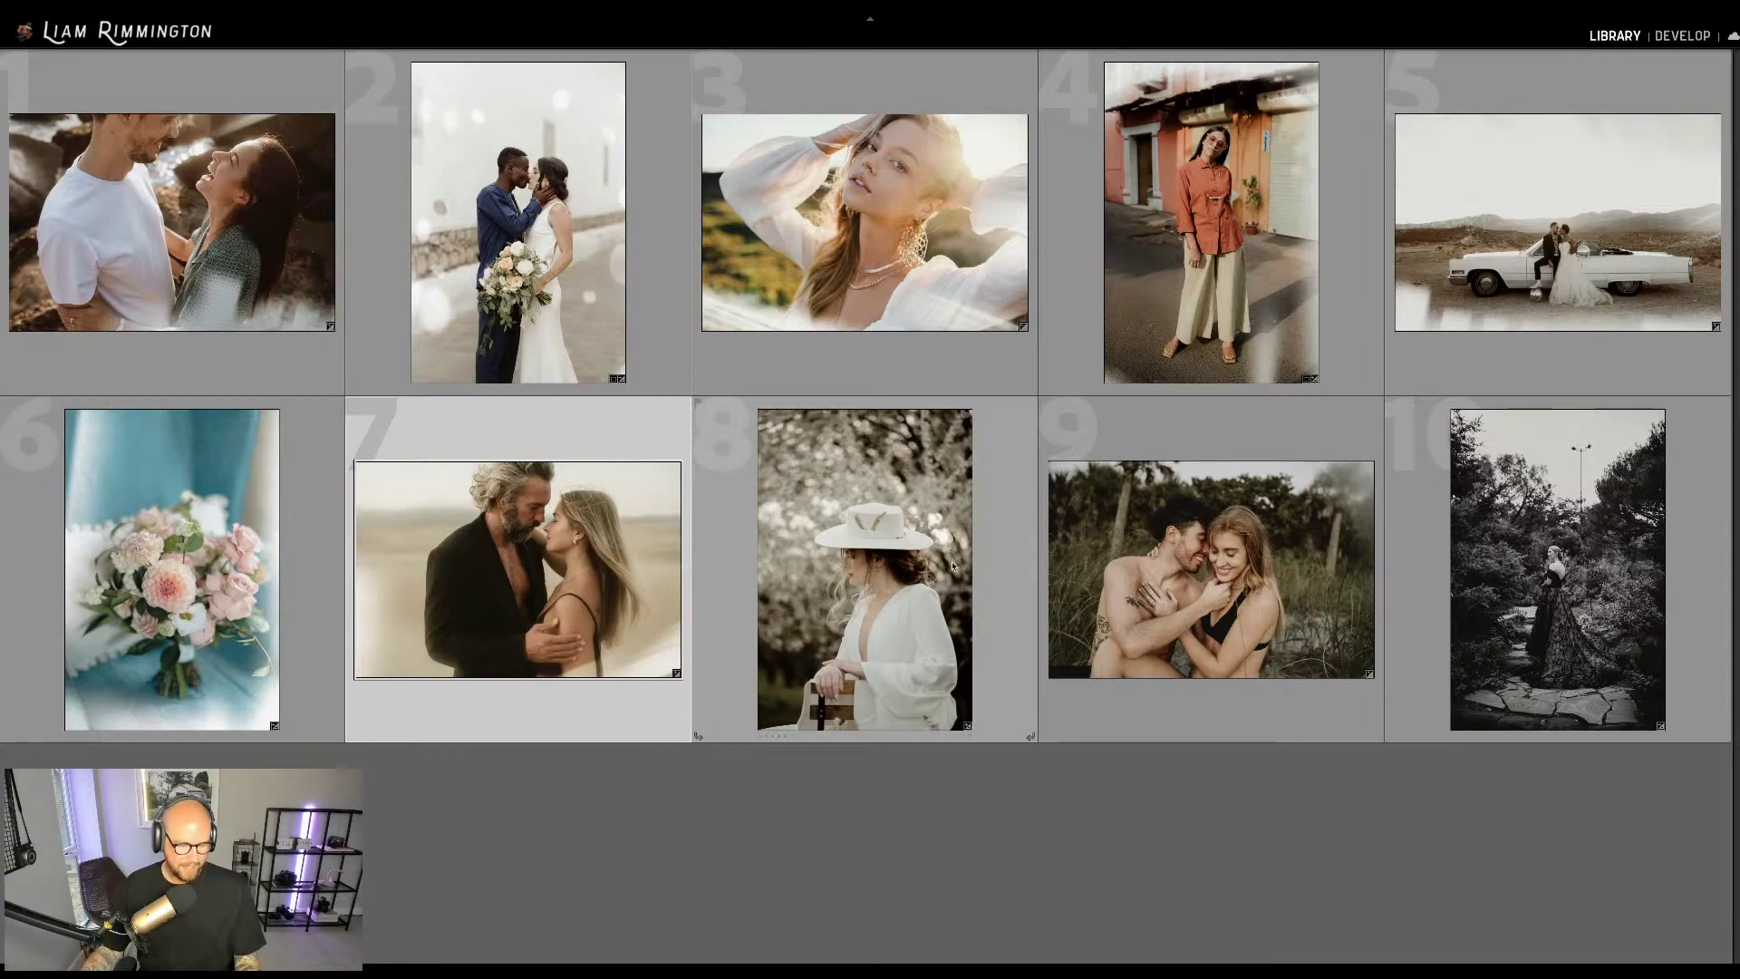
left_click(837, 613)
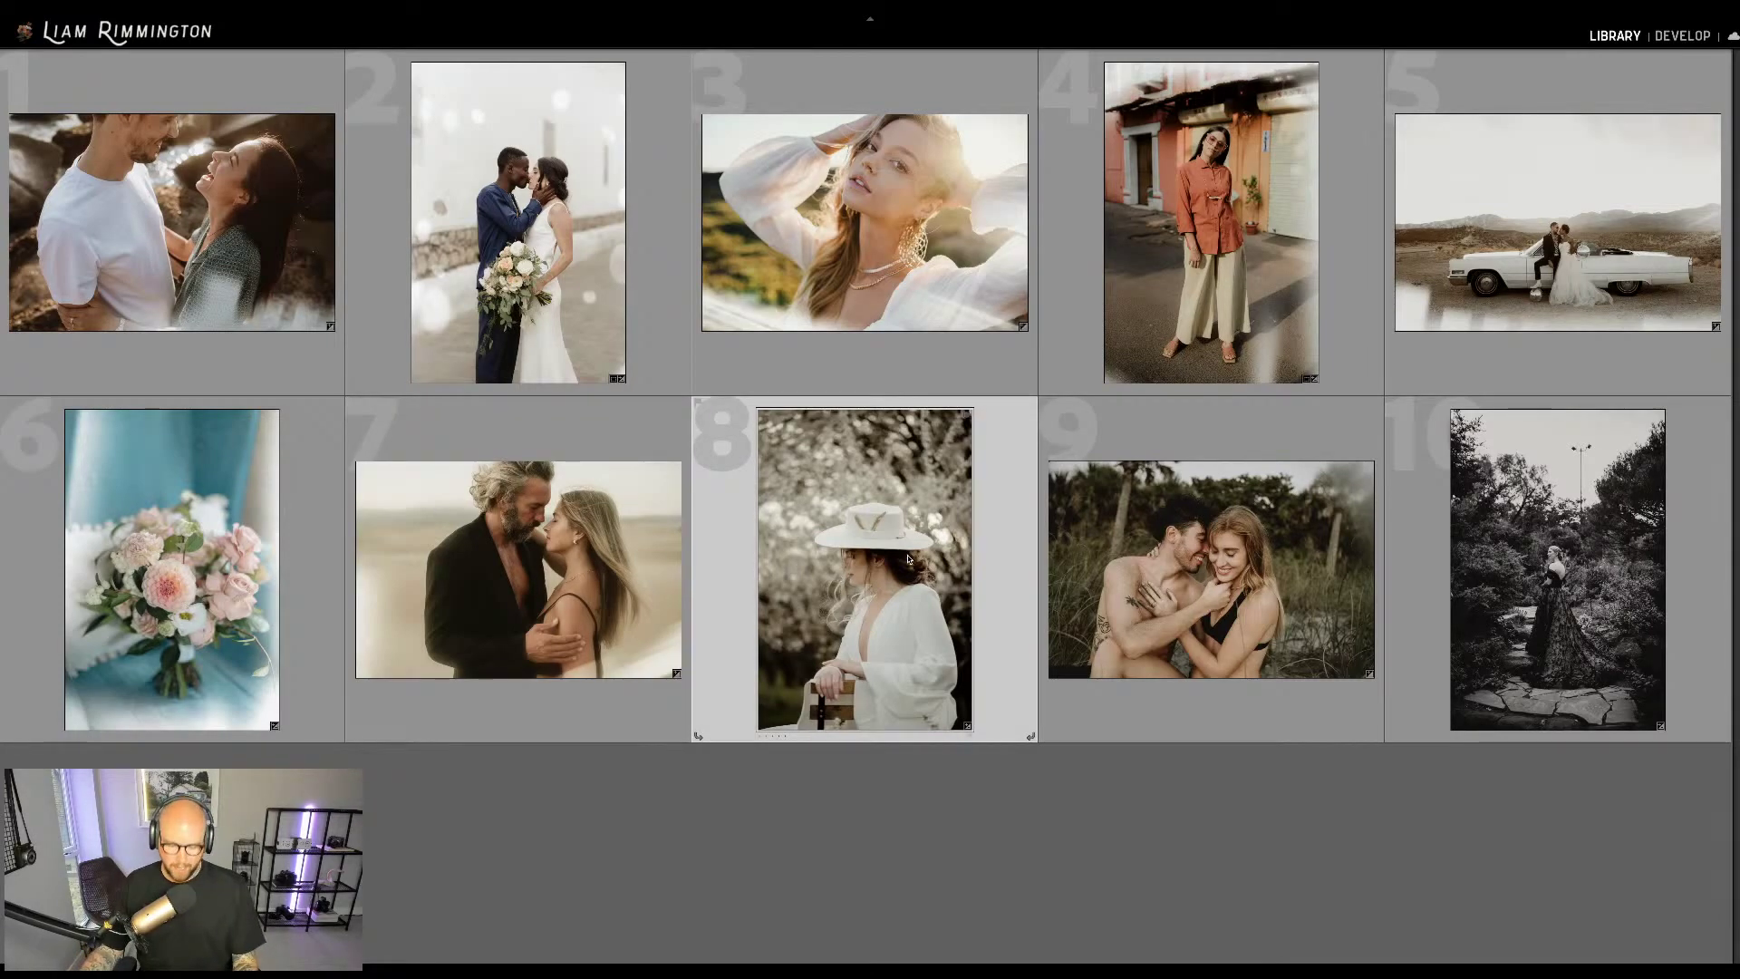
key("d")
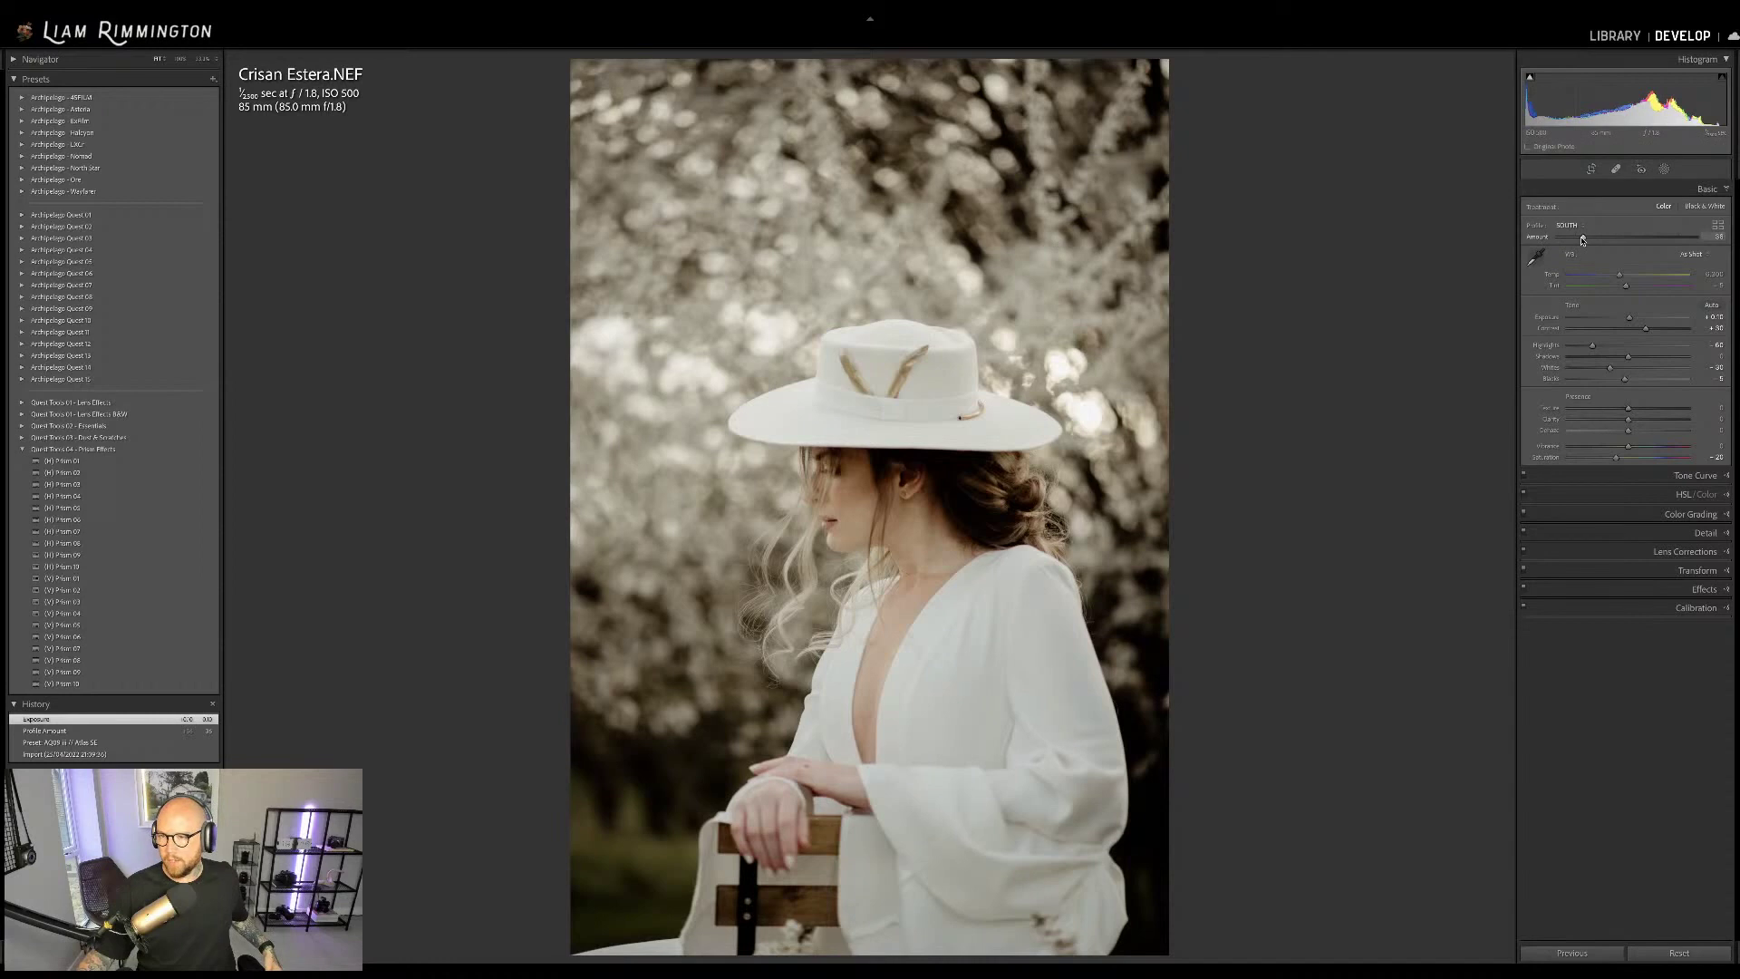
mouse_move(1584, 239)
left_mouse_down()
mouse_move(1654, 239)
mouse_move(1576, 243)
left_mouse_up()
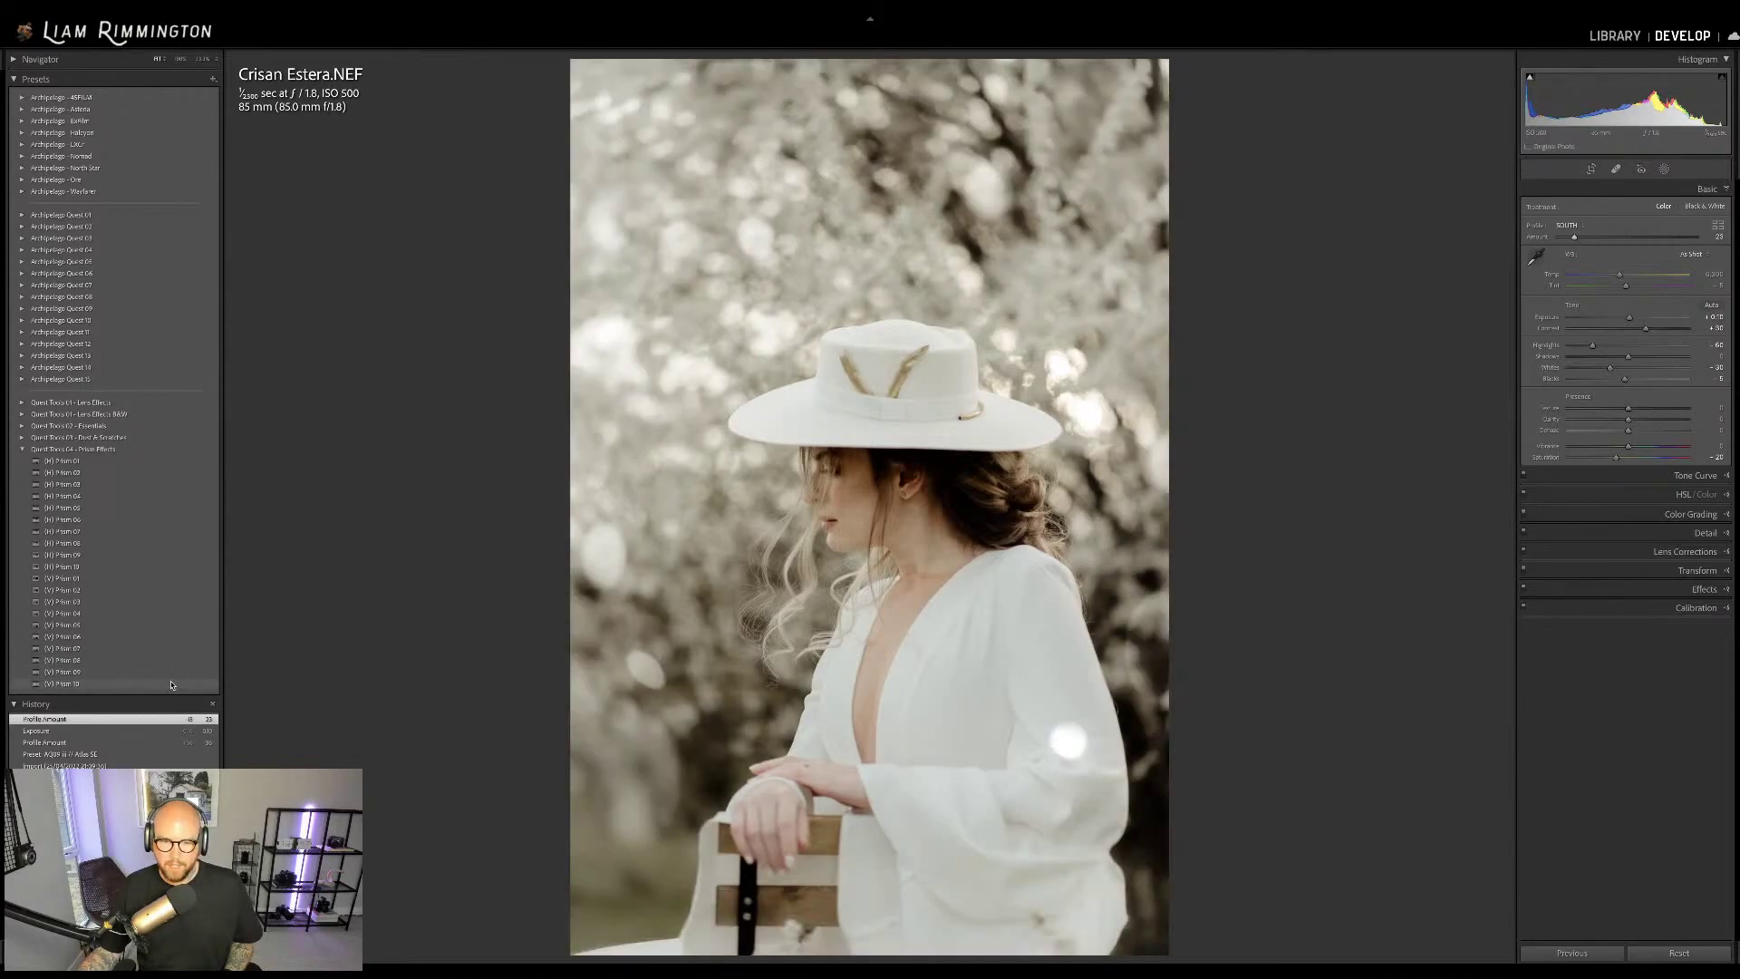
Apply the (V) Prism 10 preset and raise its mask's exposure to about 1.77
left_click(173, 685)
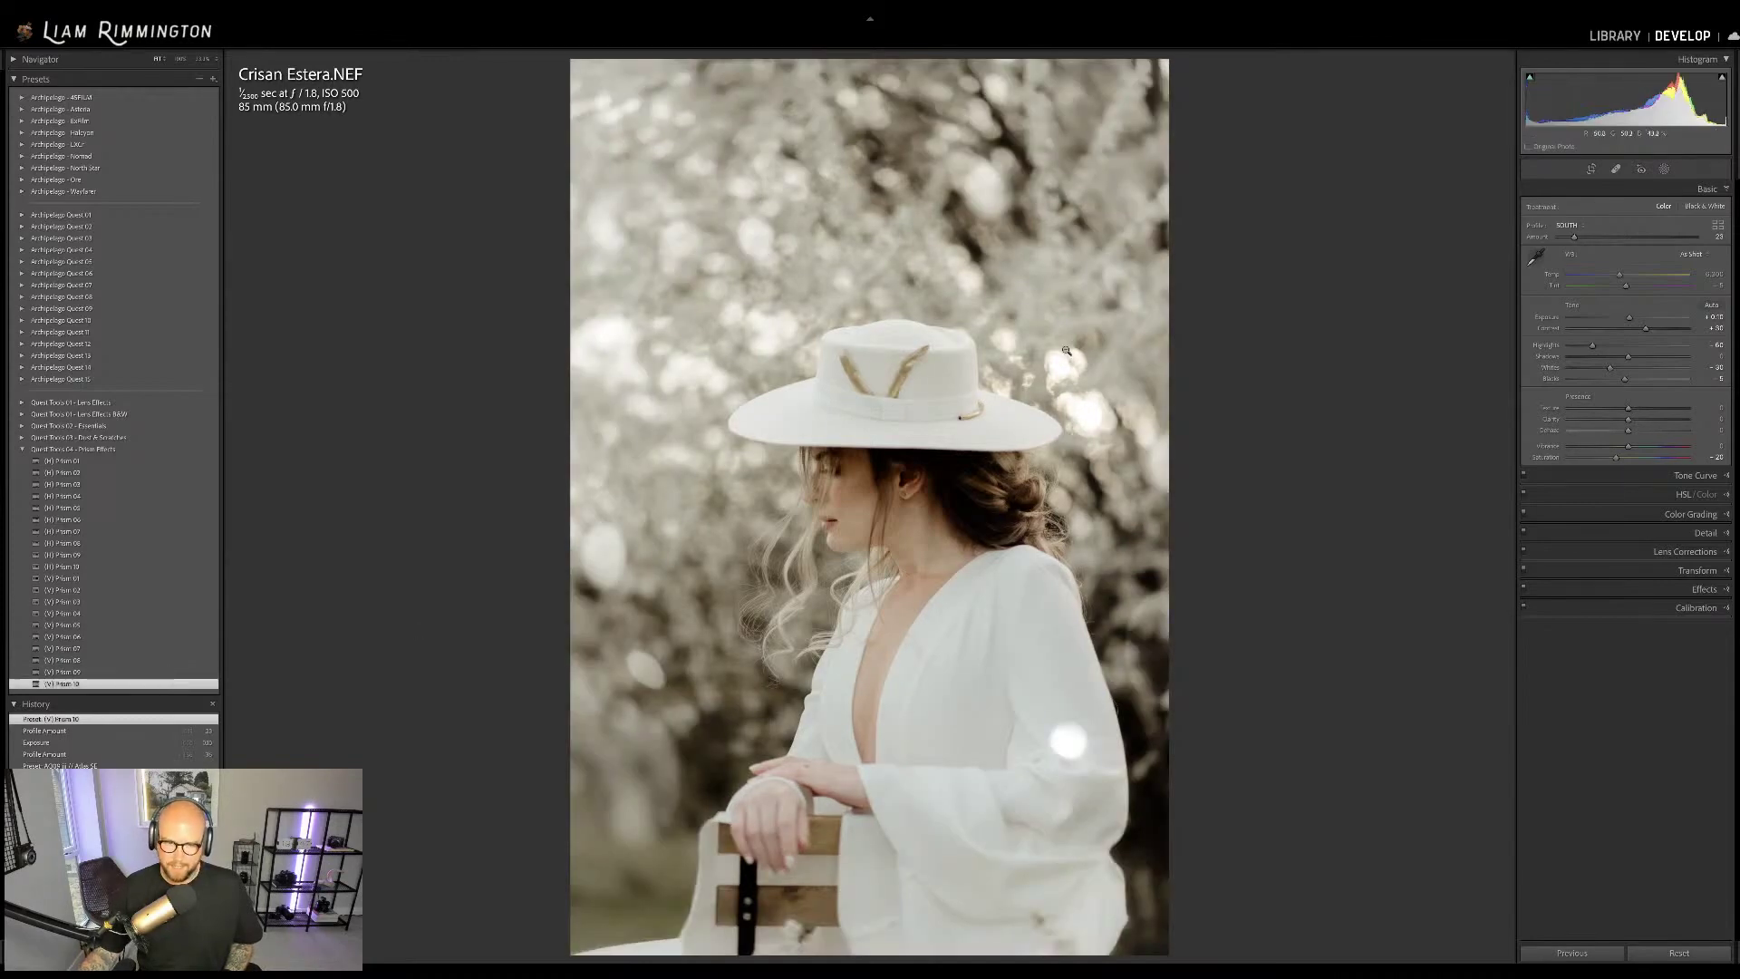
left_click(1665, 170)
left_click(1449, 100)
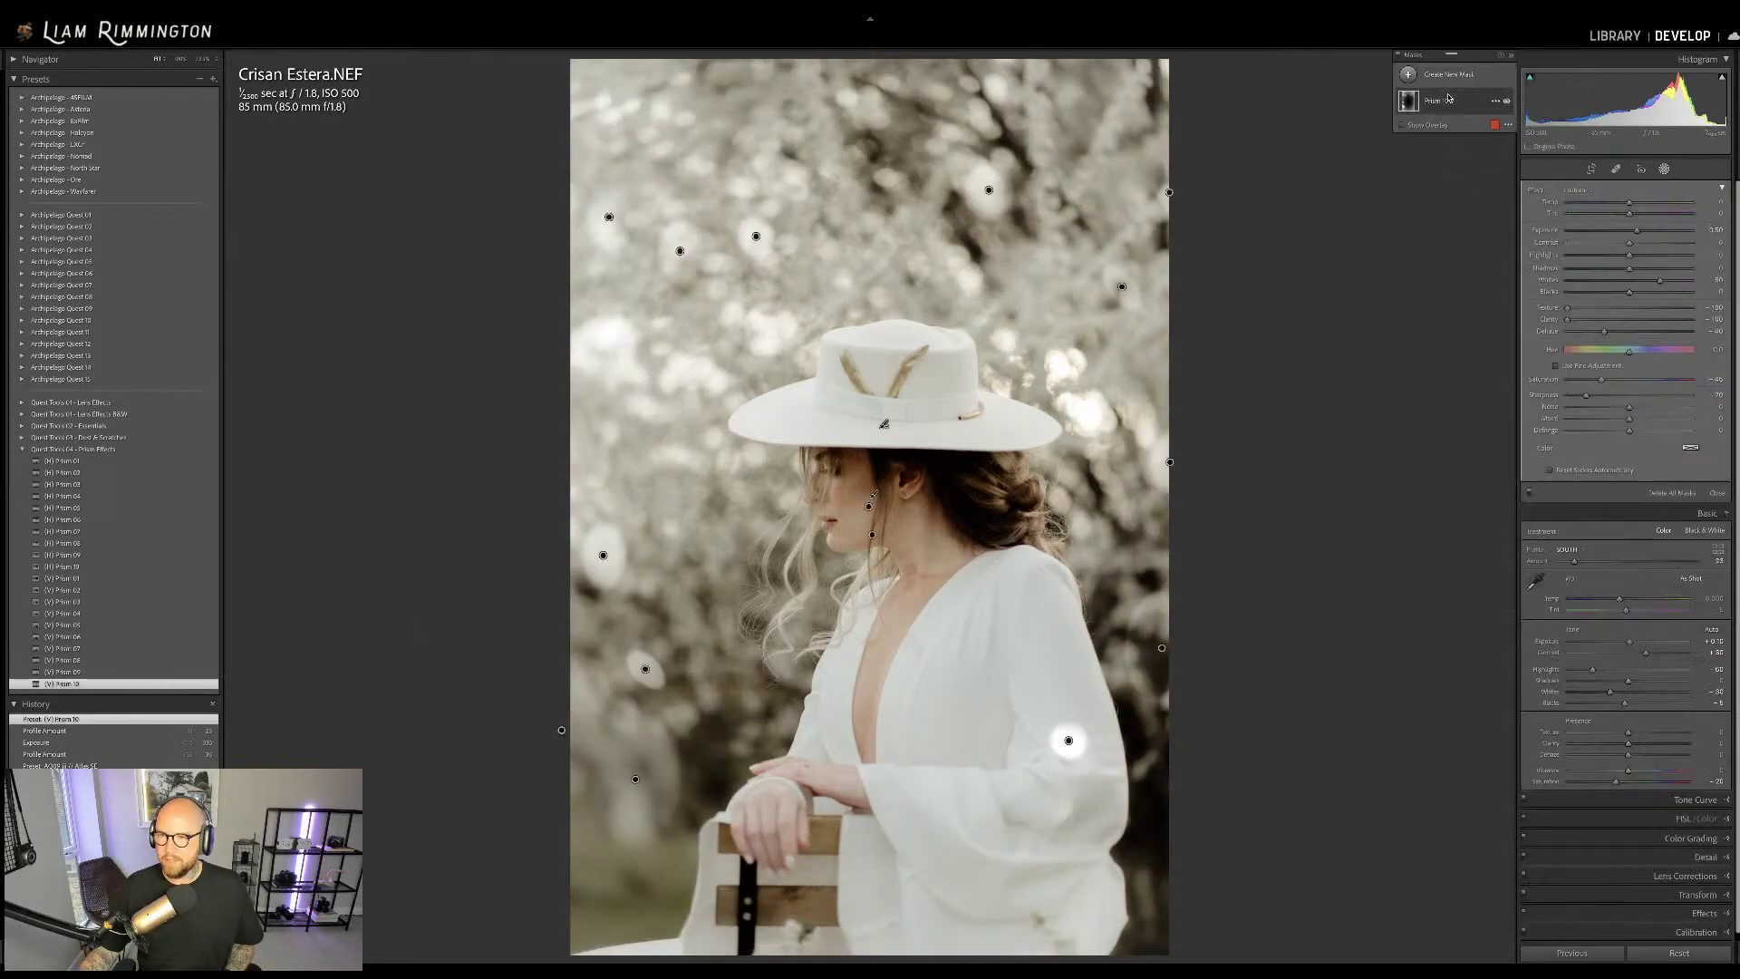
left_click_drag(1630, 230, 1659, 240)
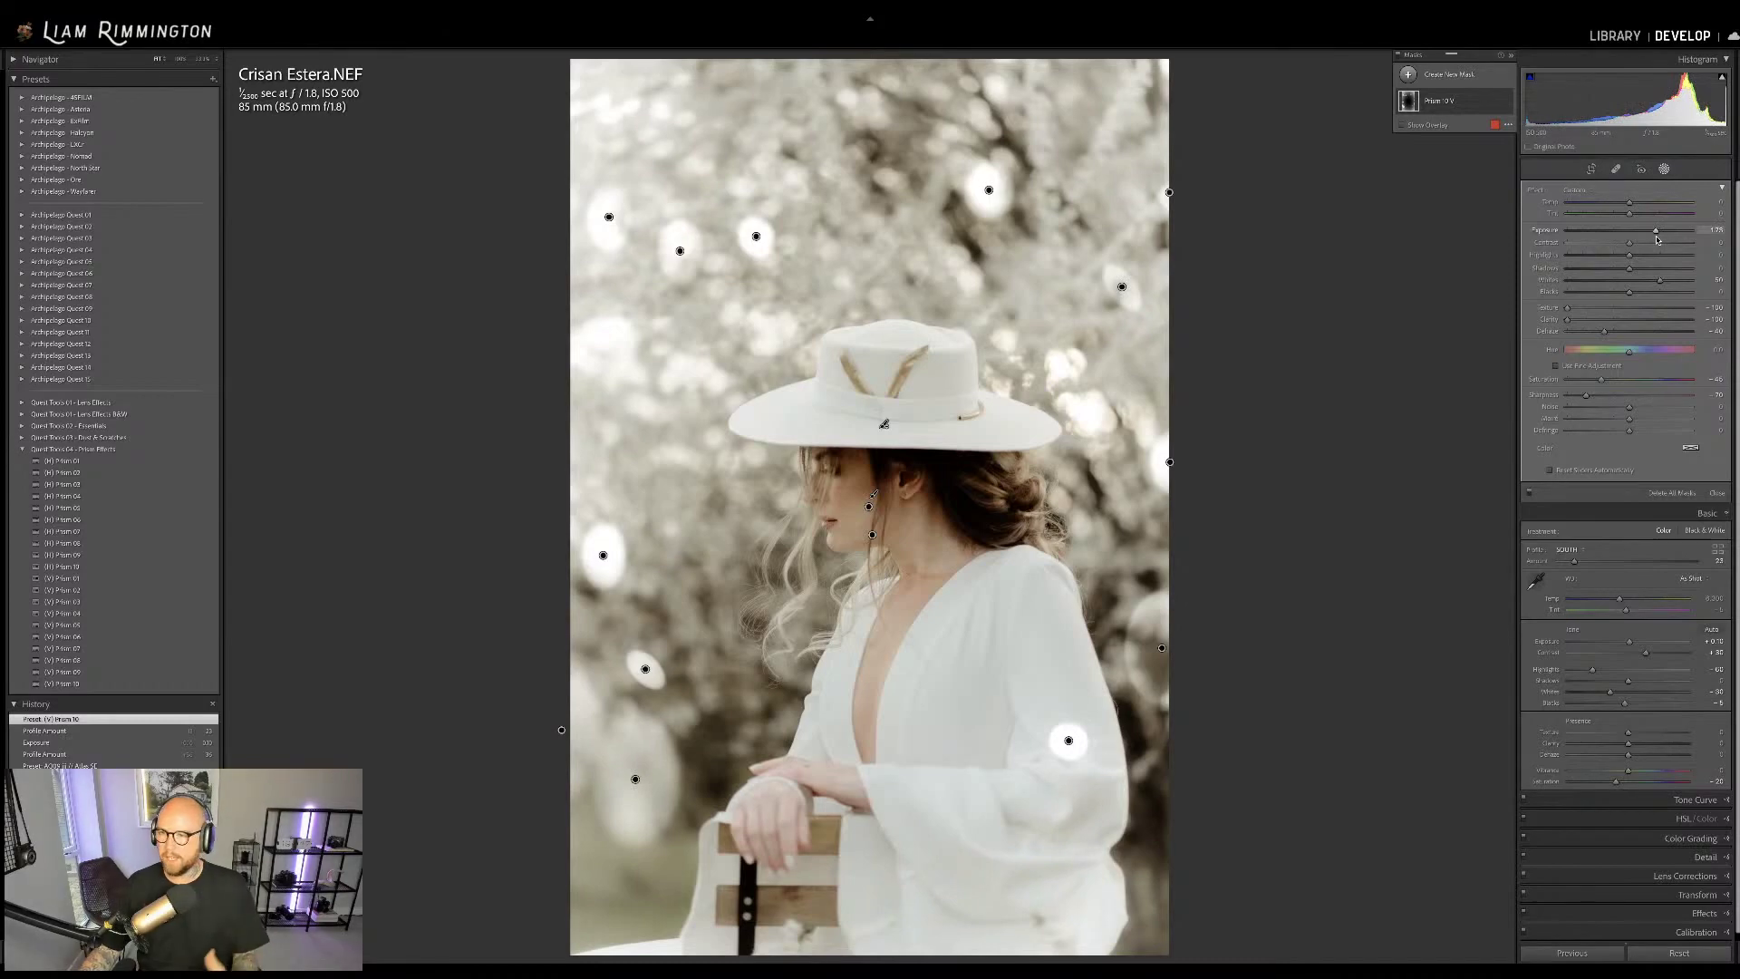
Lower the Prism 10 mask's exposure, set its whites to about 34, and move its Subject Mask gradient down over the woman's torso
left_click_drag(1658, 239, 1659, 240)
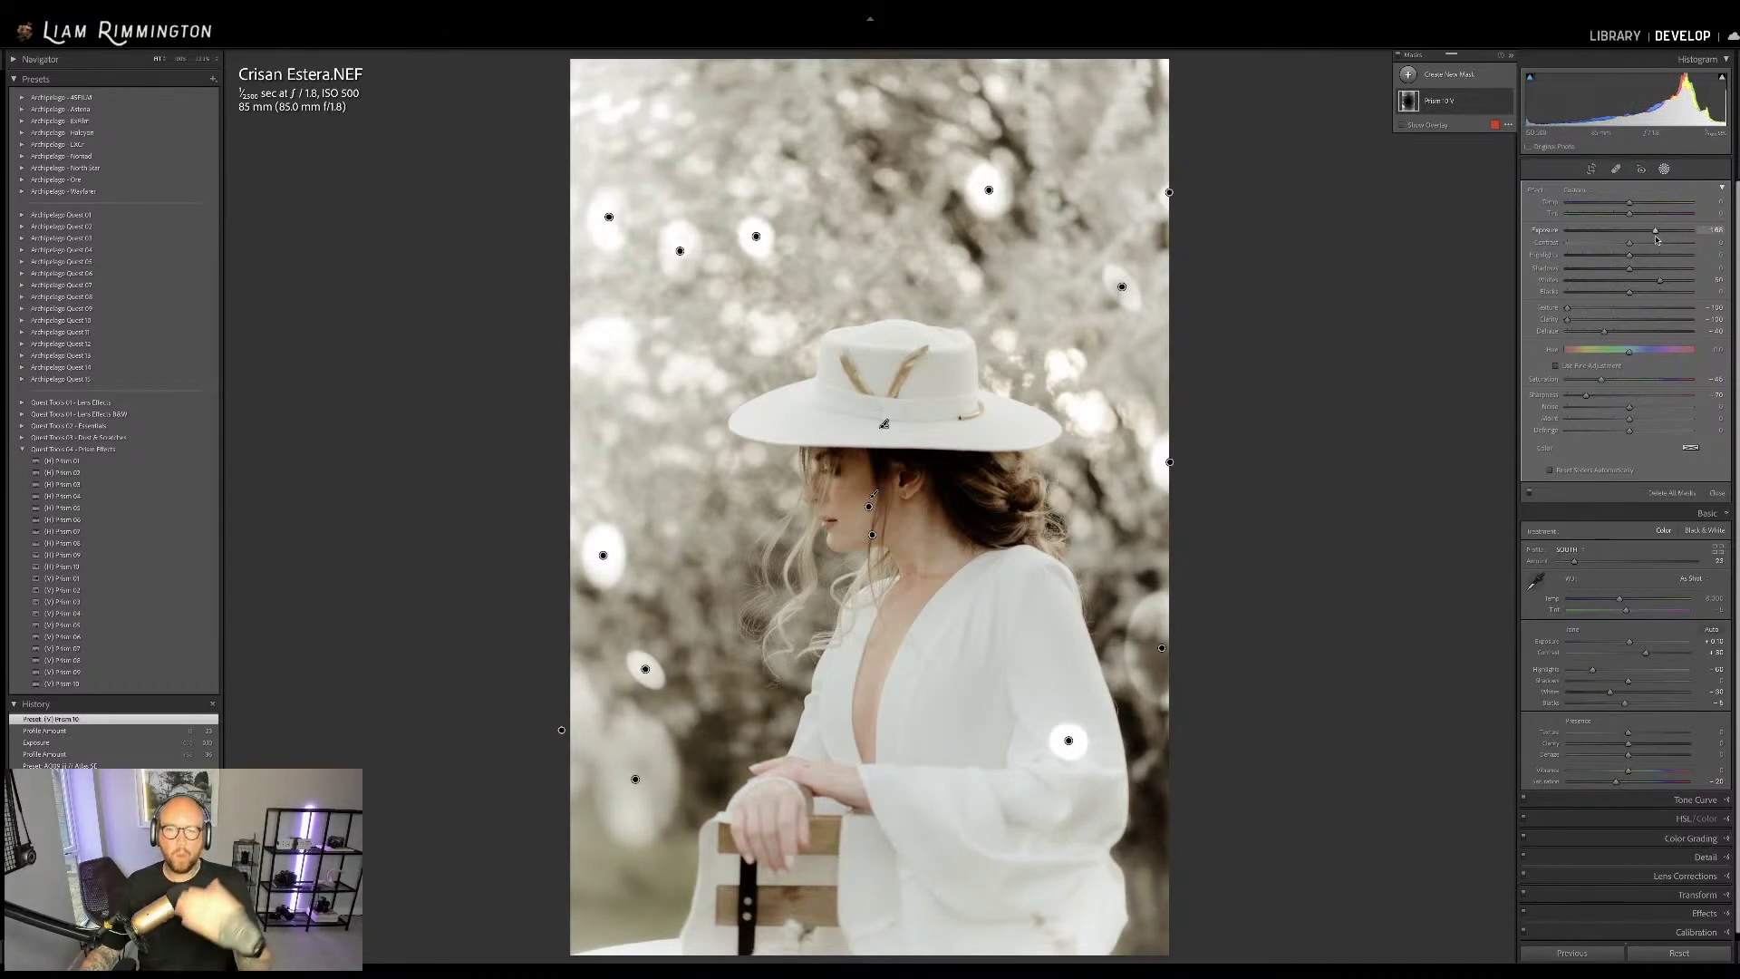
left_click_drag(1658, 239, 1650, 282)
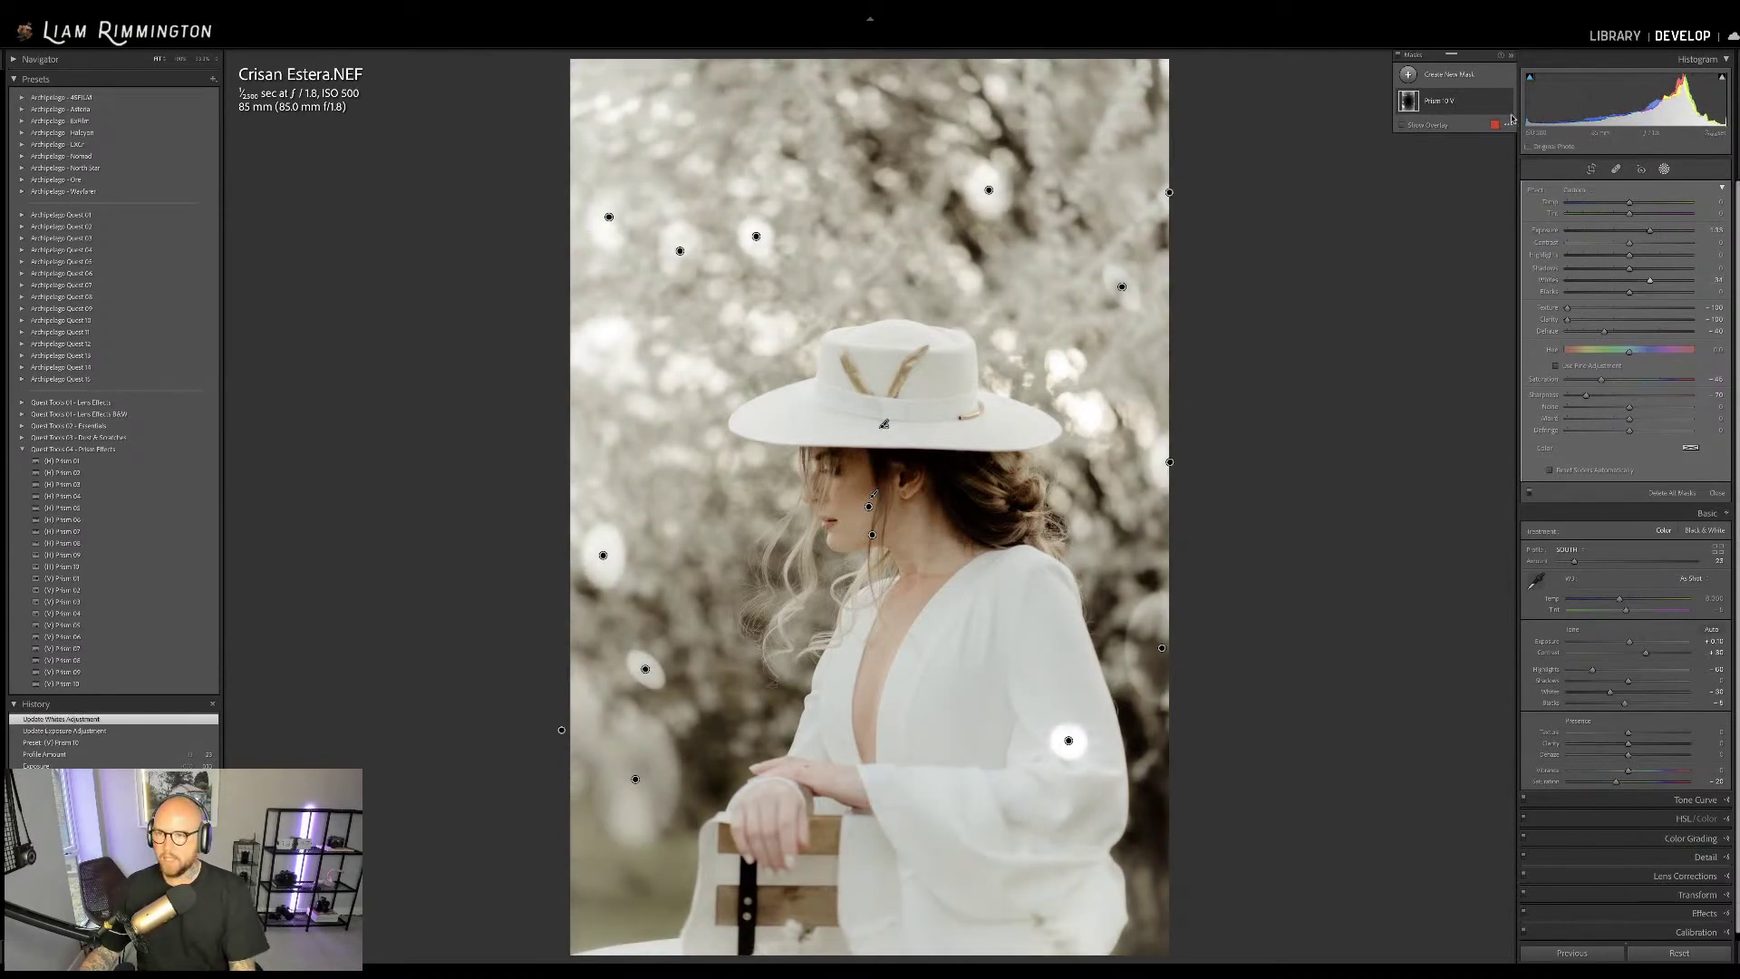
left_click(1428, 102)
left_click(1432, 137)
left_click_drag(975, 487, 988, 759)
left_click_drag(864, 373, 905, 624)
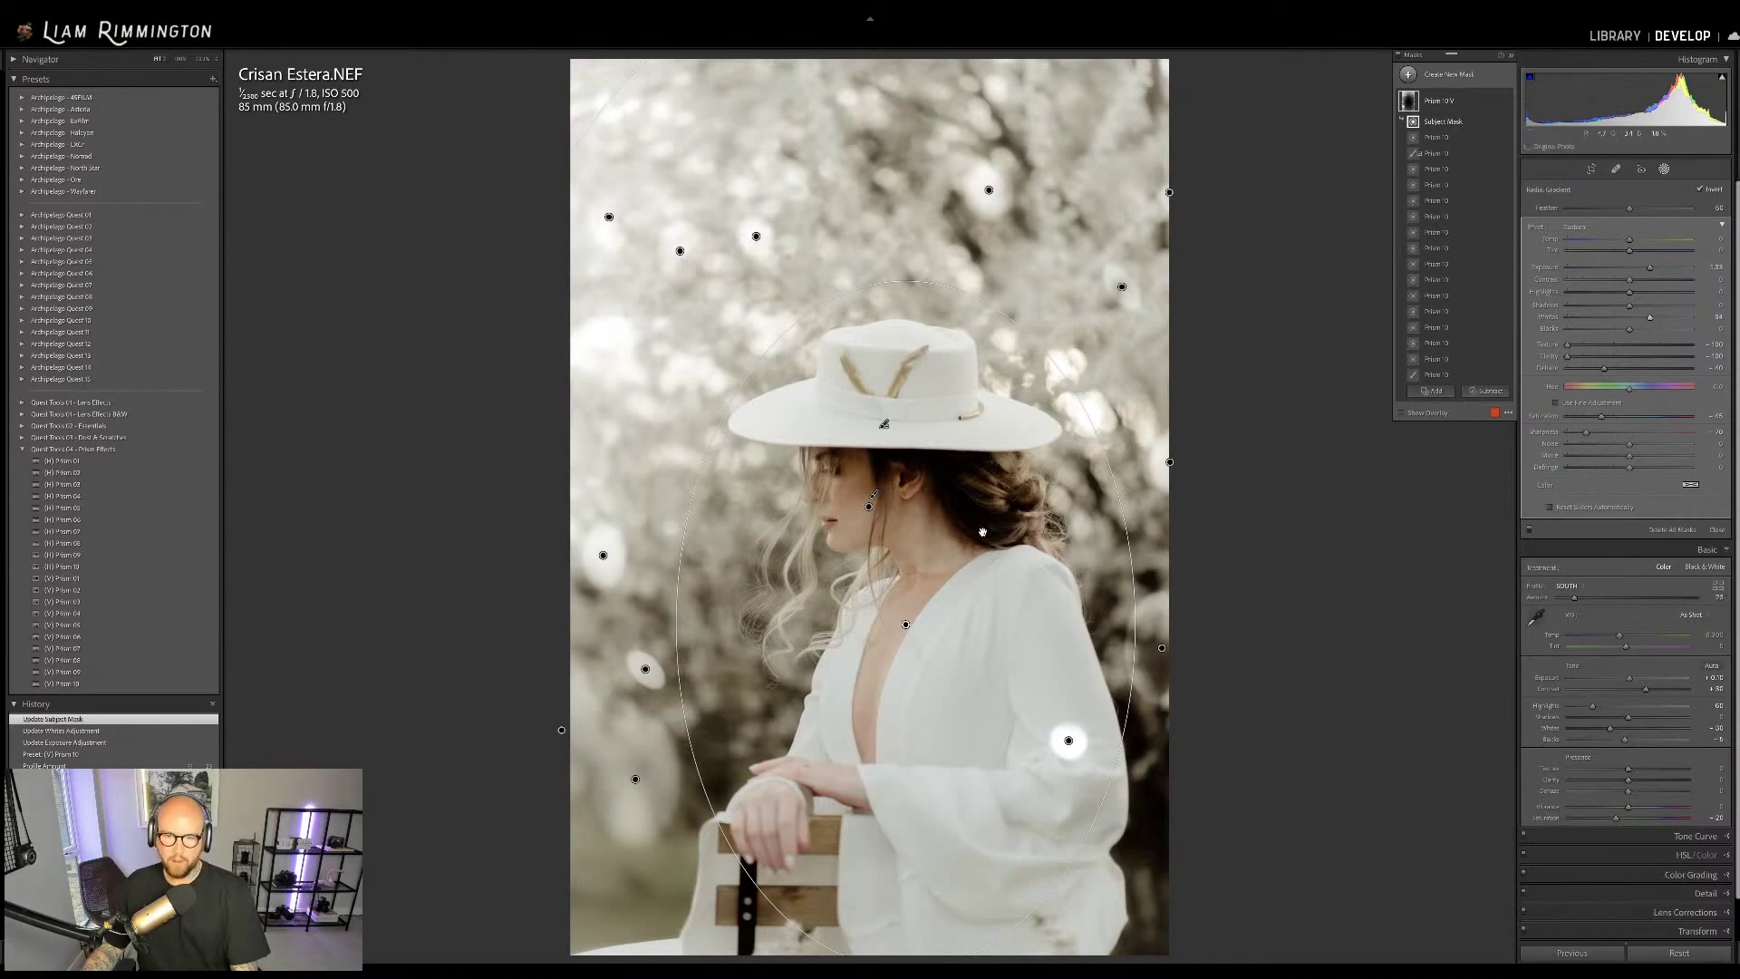
left_click(265, 529)
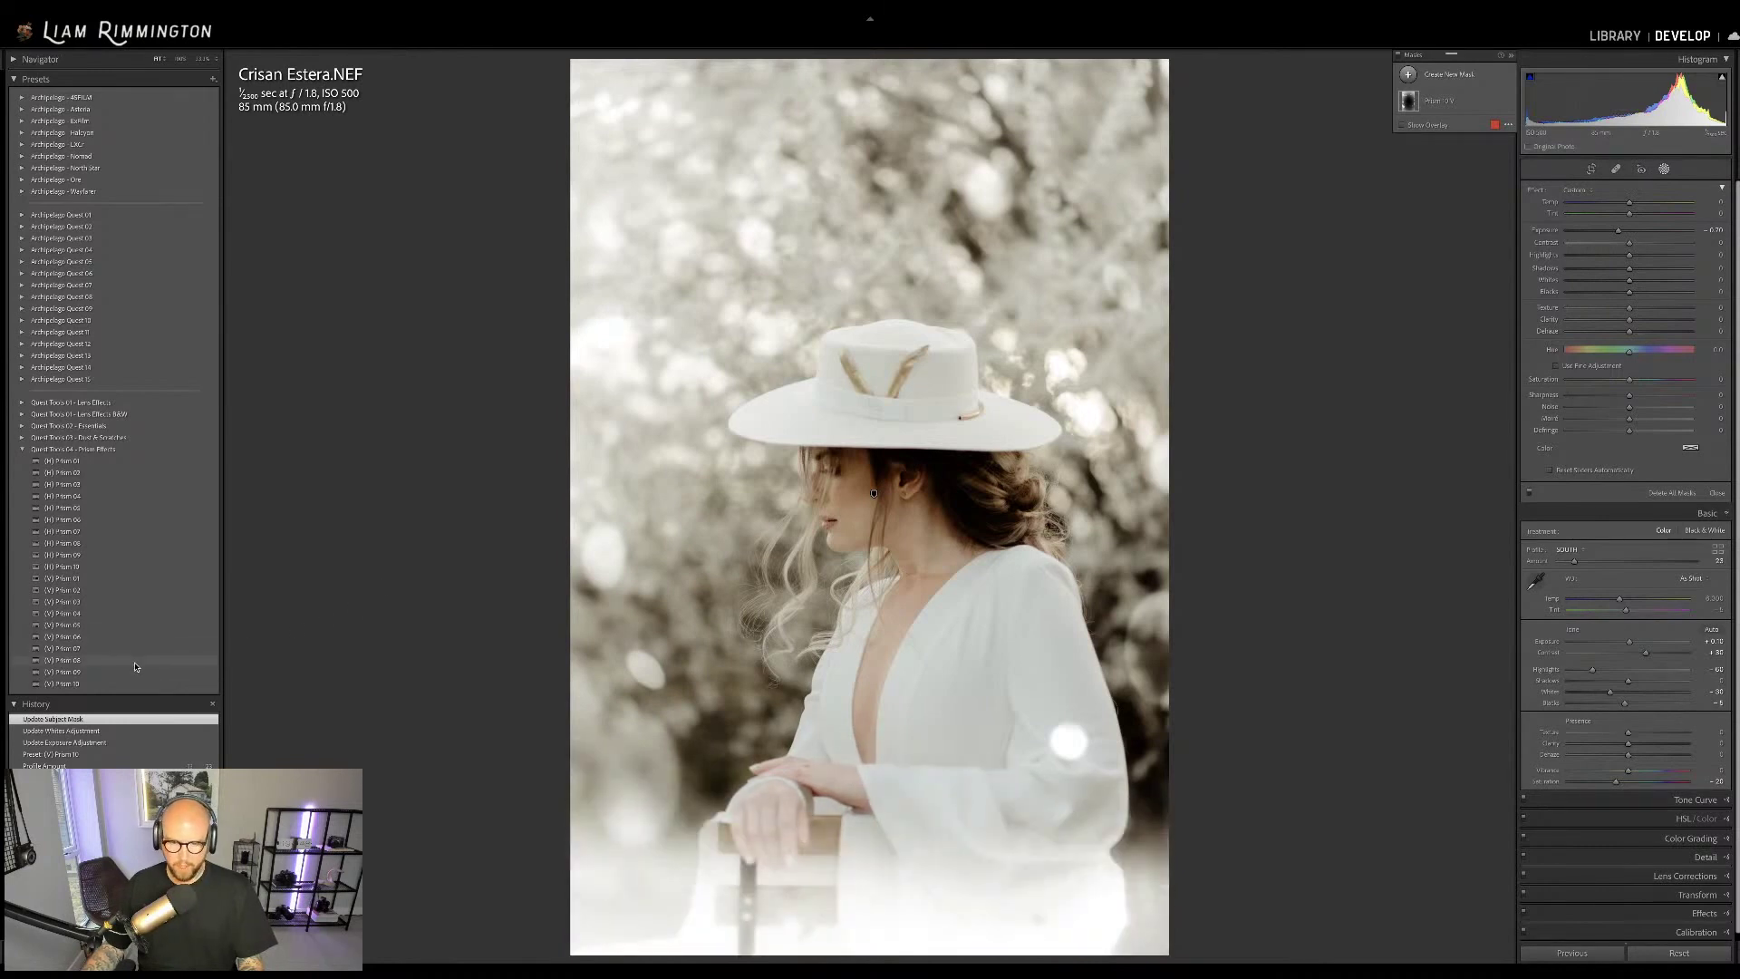
Add the (V) Prism 08 effect lower in the photo, with its mask exposure near zero, dehaze about -40 and sharpness adjusted
left_click(135, 664)
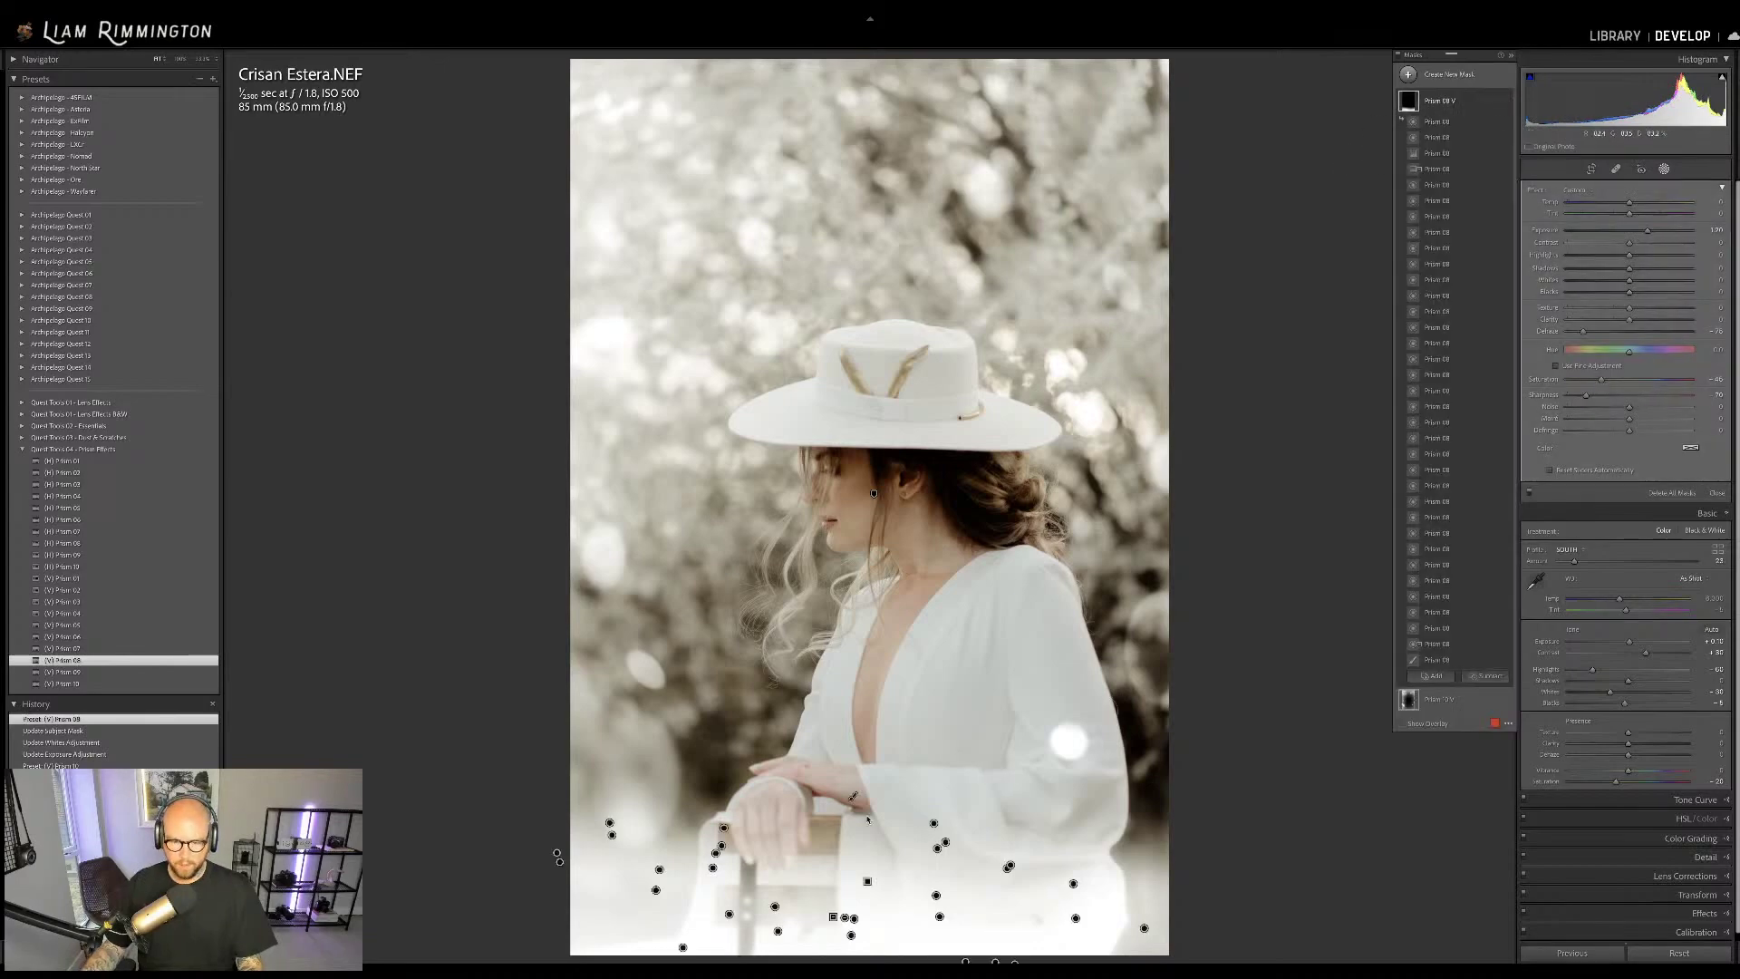
left_click_drag(856, 795, 862, 837)
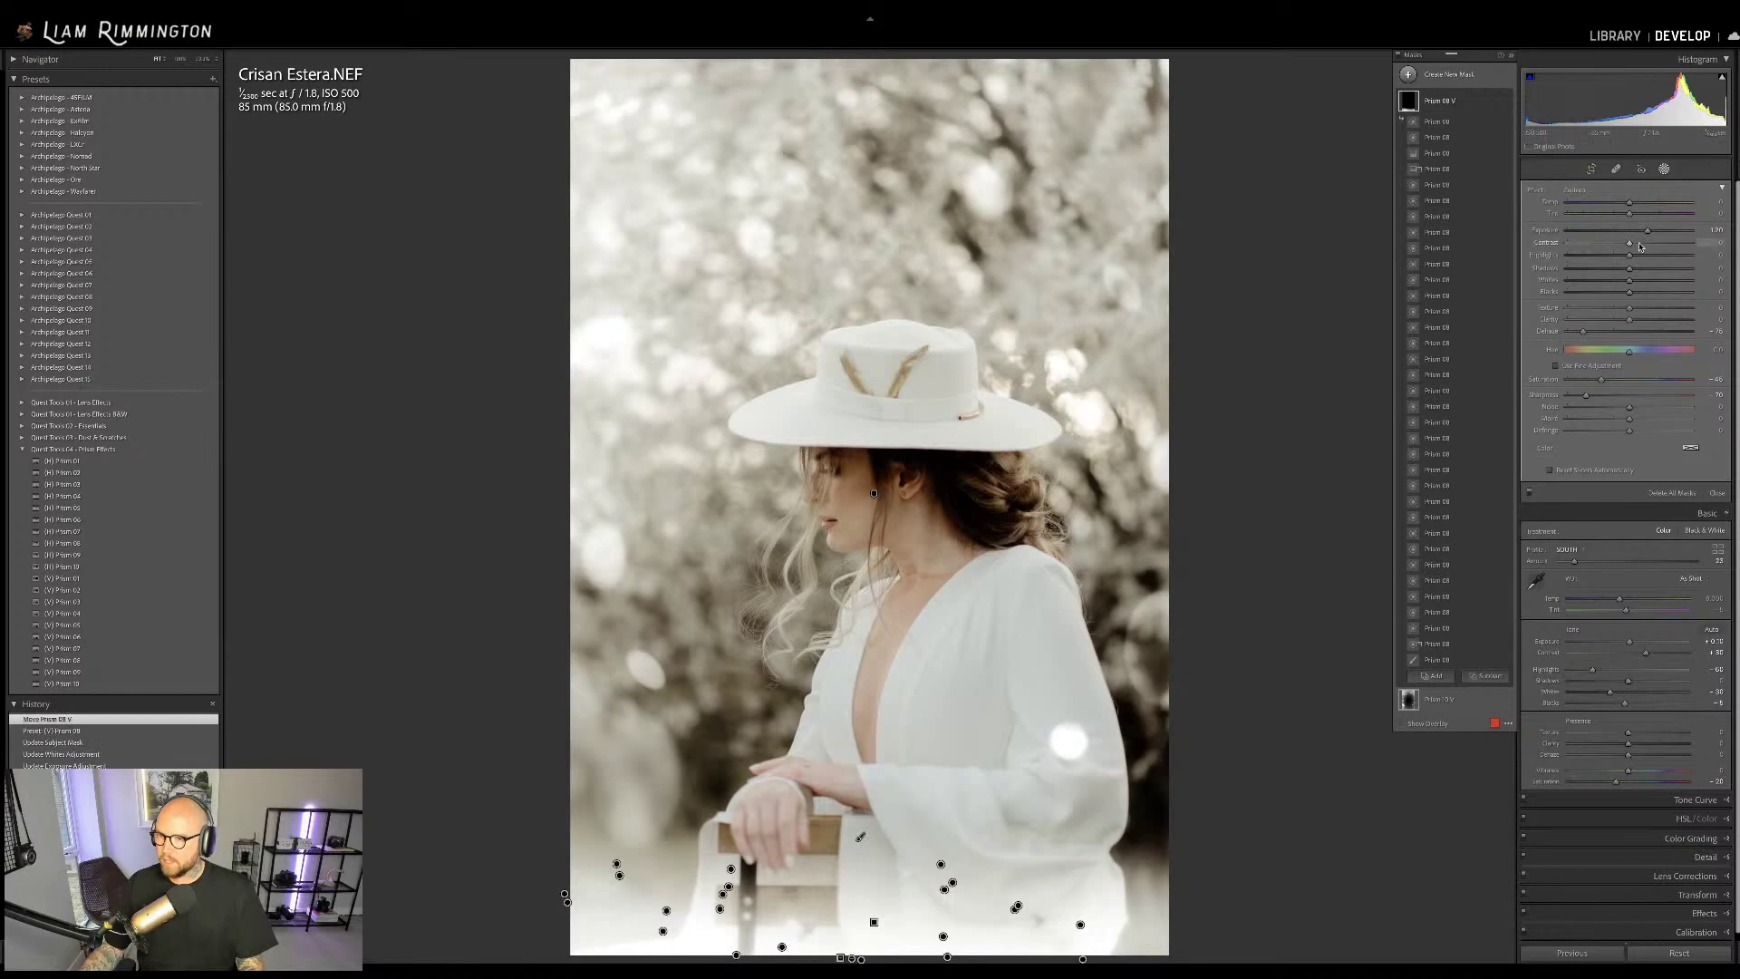
left_click_drag(1648, 233, 1610, 233)
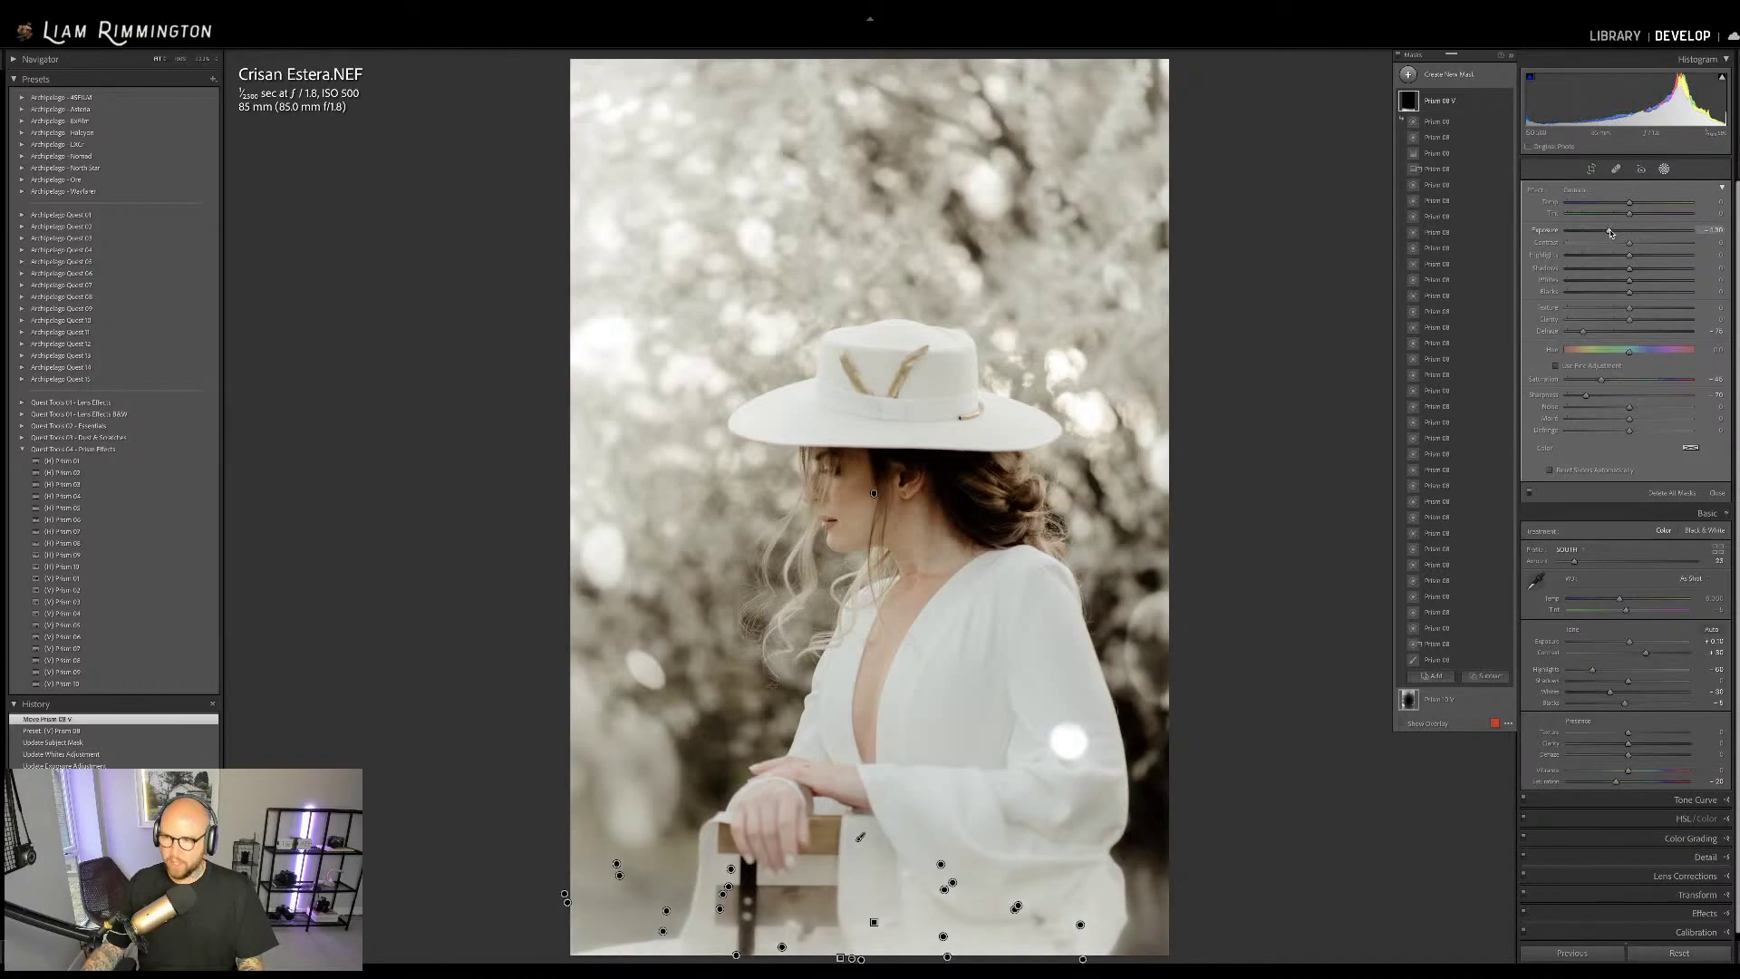
left_click_drag(1611, 233, 1631, 239)
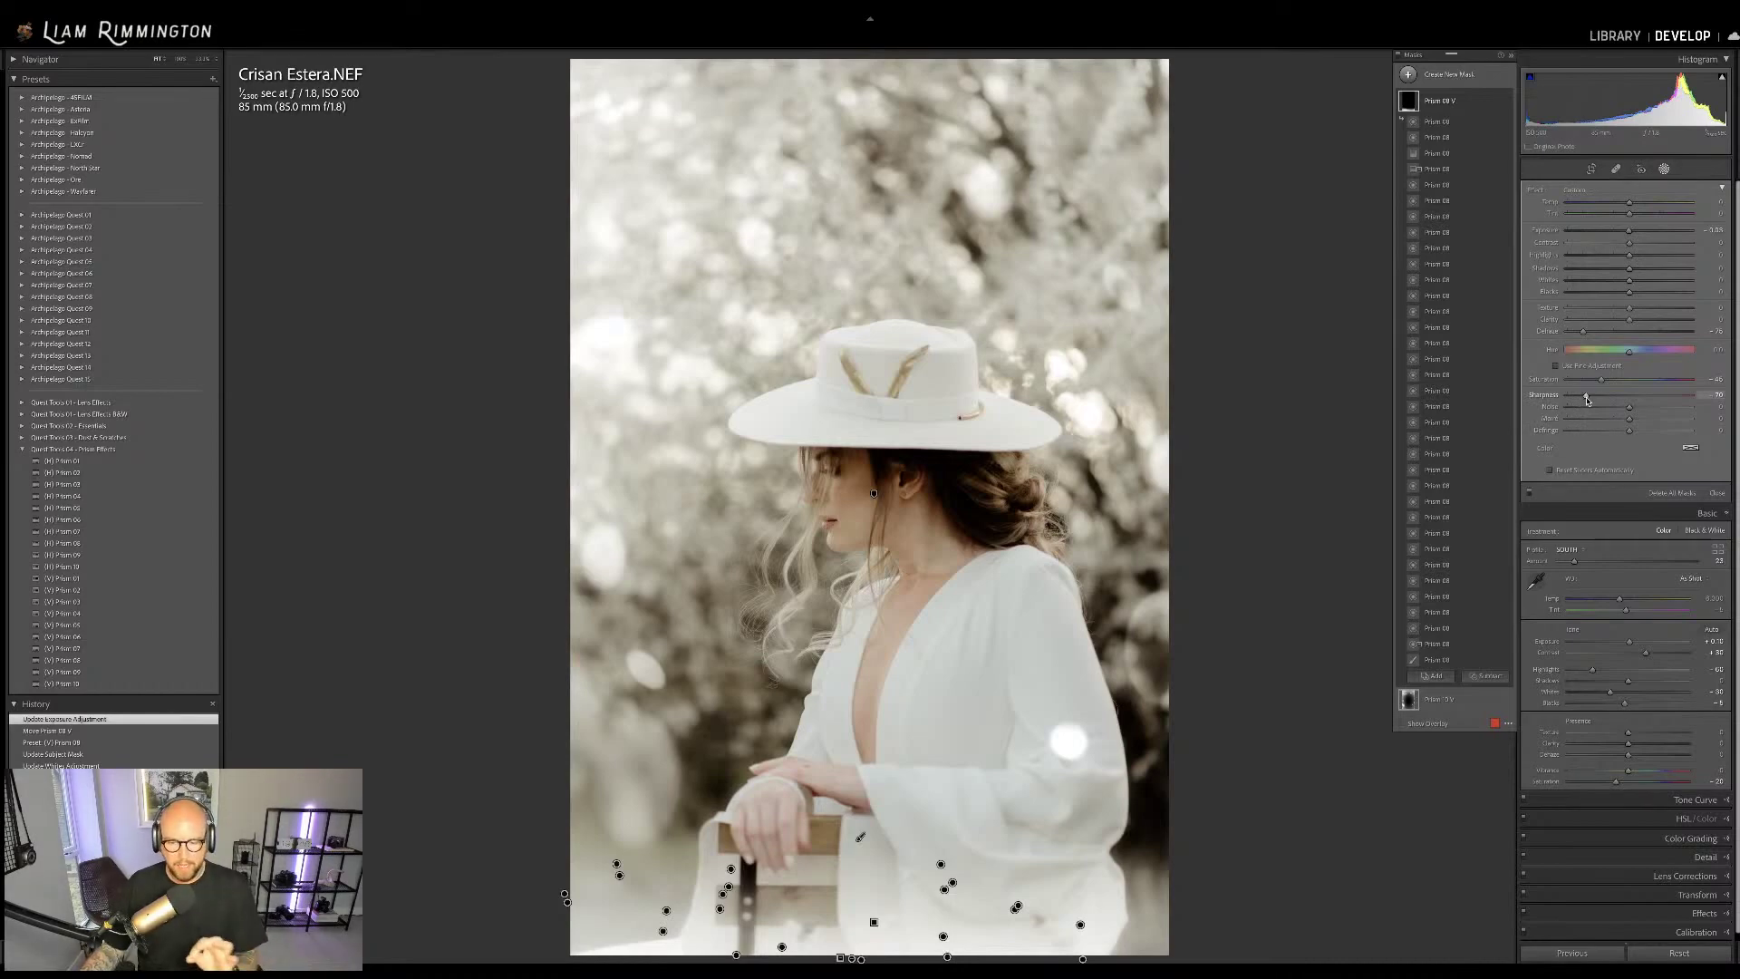
left_click_drag(1584, 331, 1603, 334)
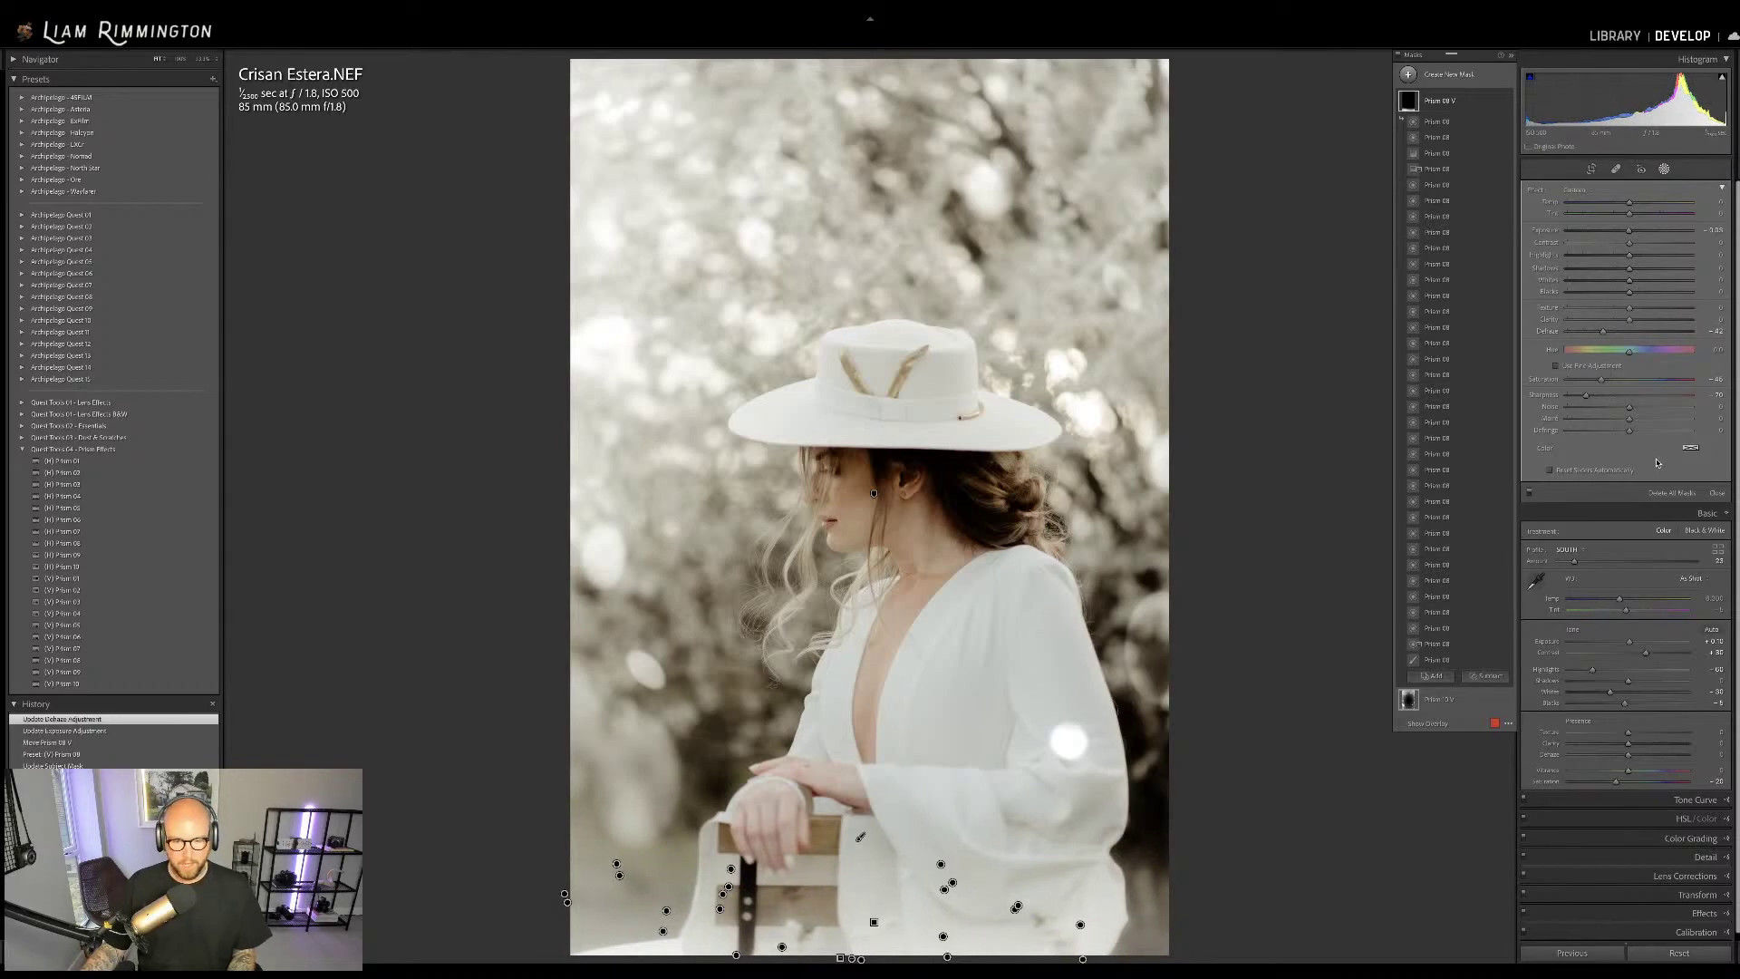
mouse_move(1587, 395)
left_mouse_down()
mouse_move(1571, 403)
mouse_move(1588, 398)
left_mouse_up()
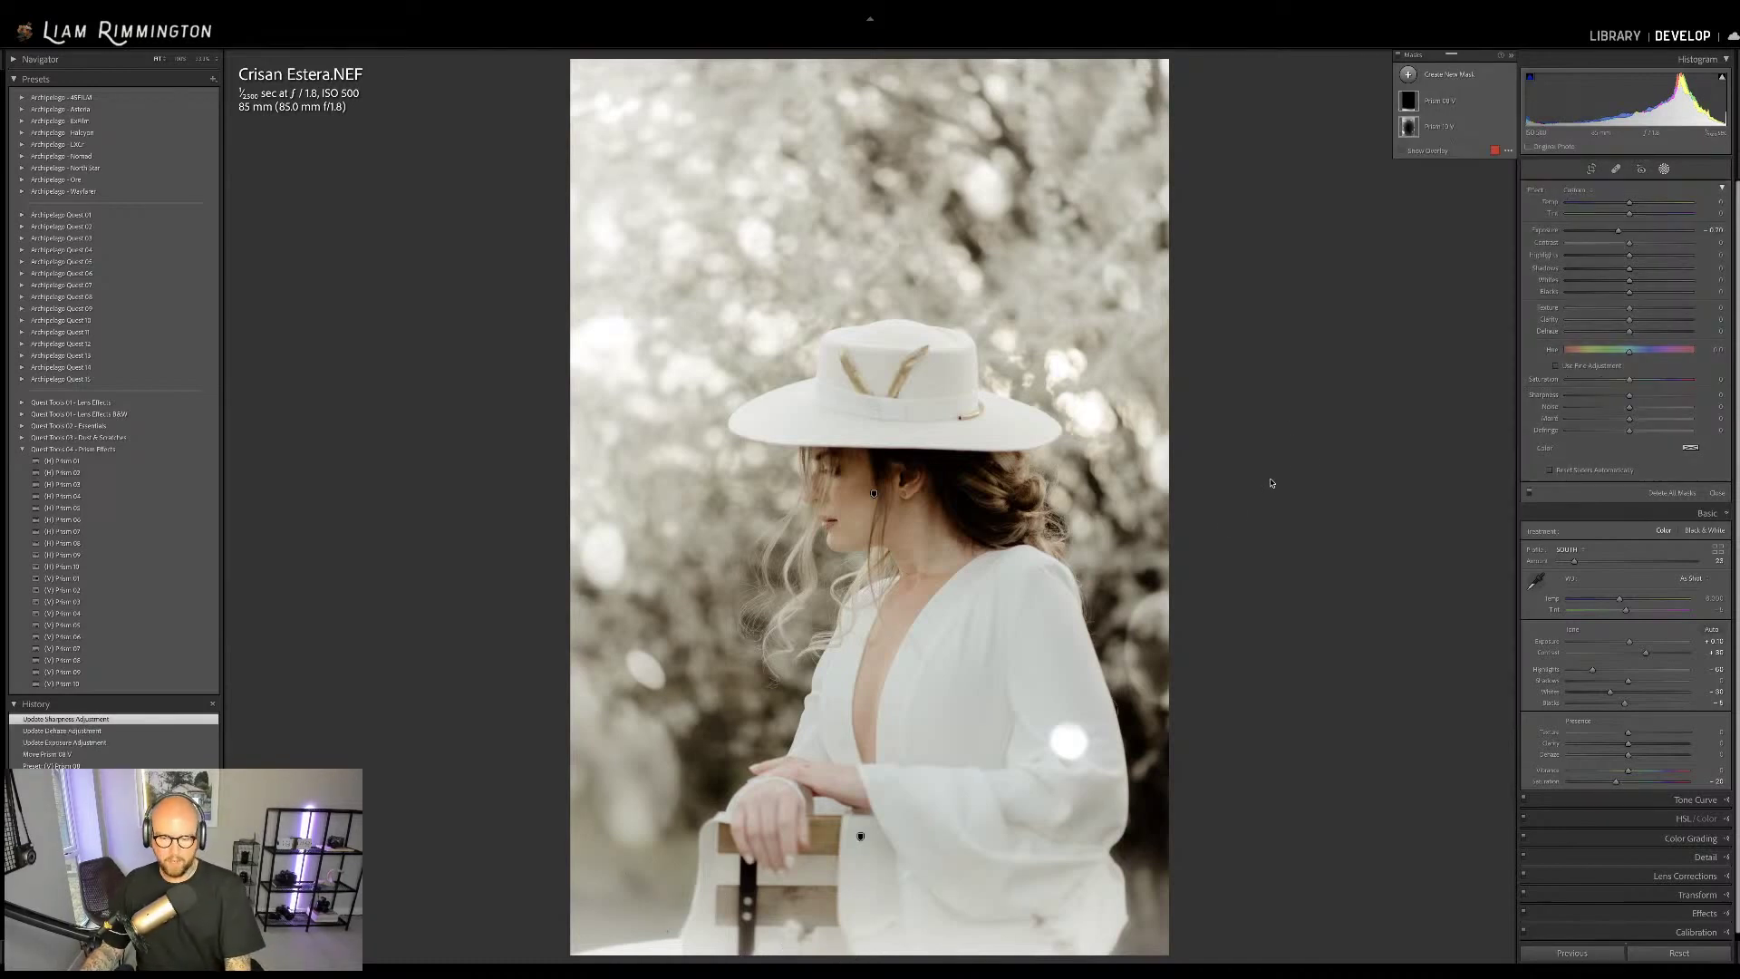
key("shift+w")
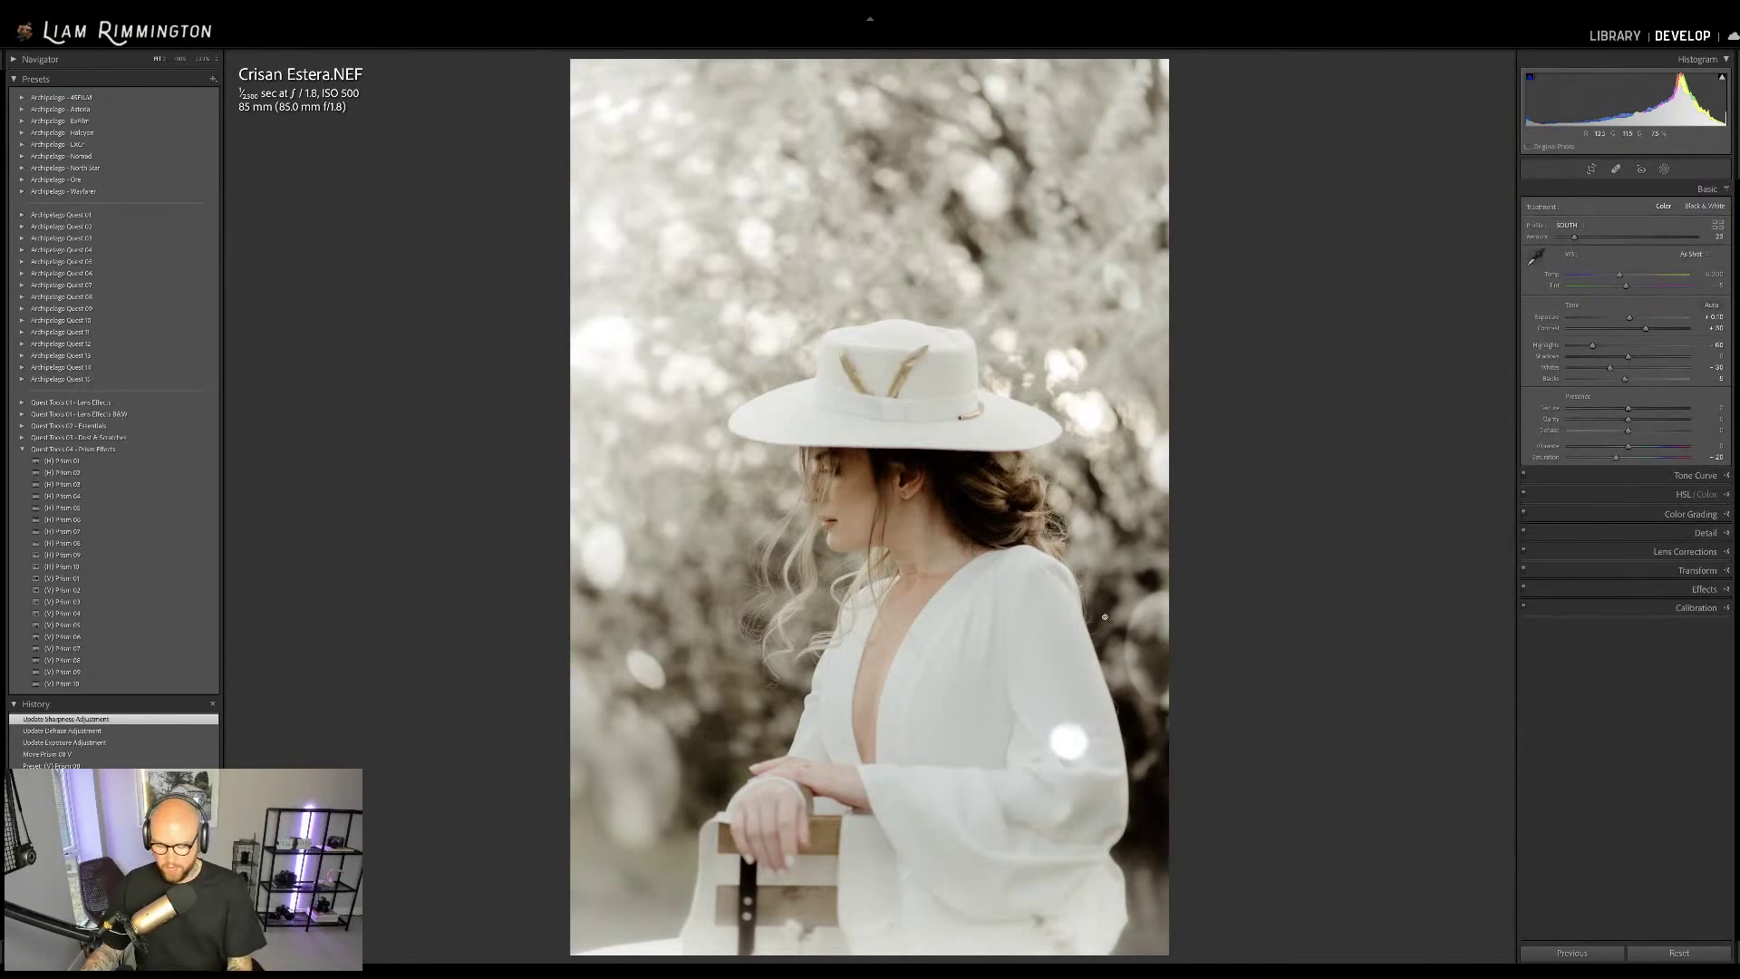
Compare the photo of the woman in the white hat before and after editing
key("backslash")
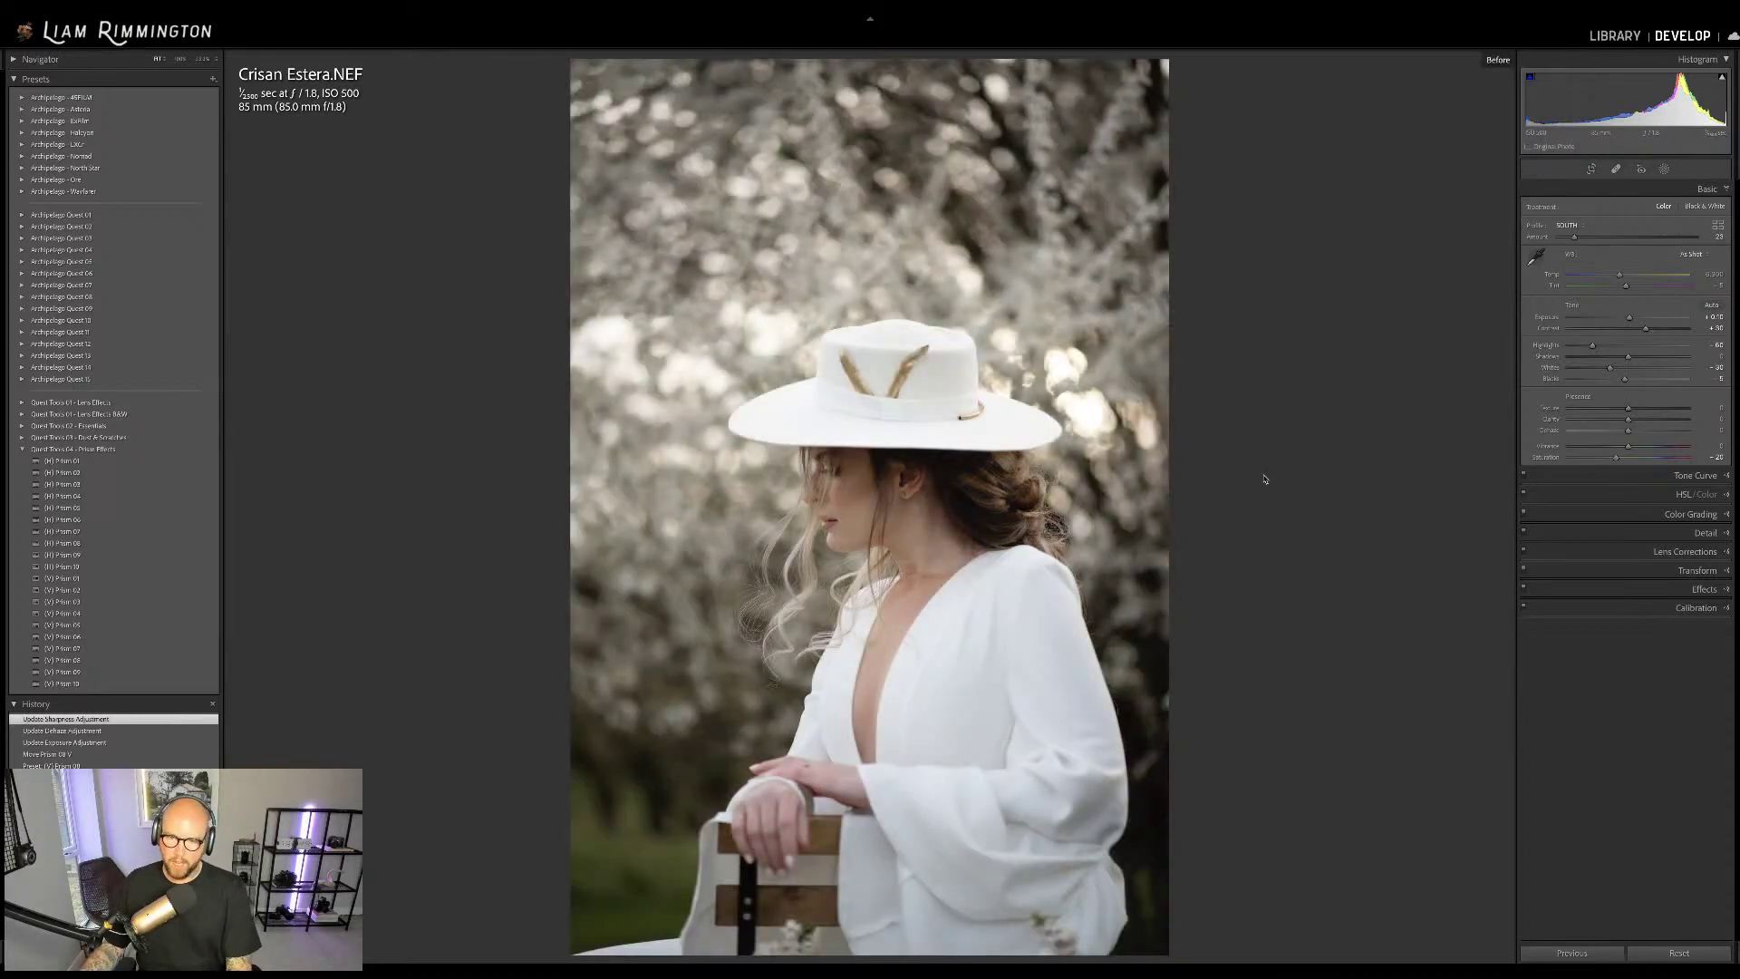
key("backslash")
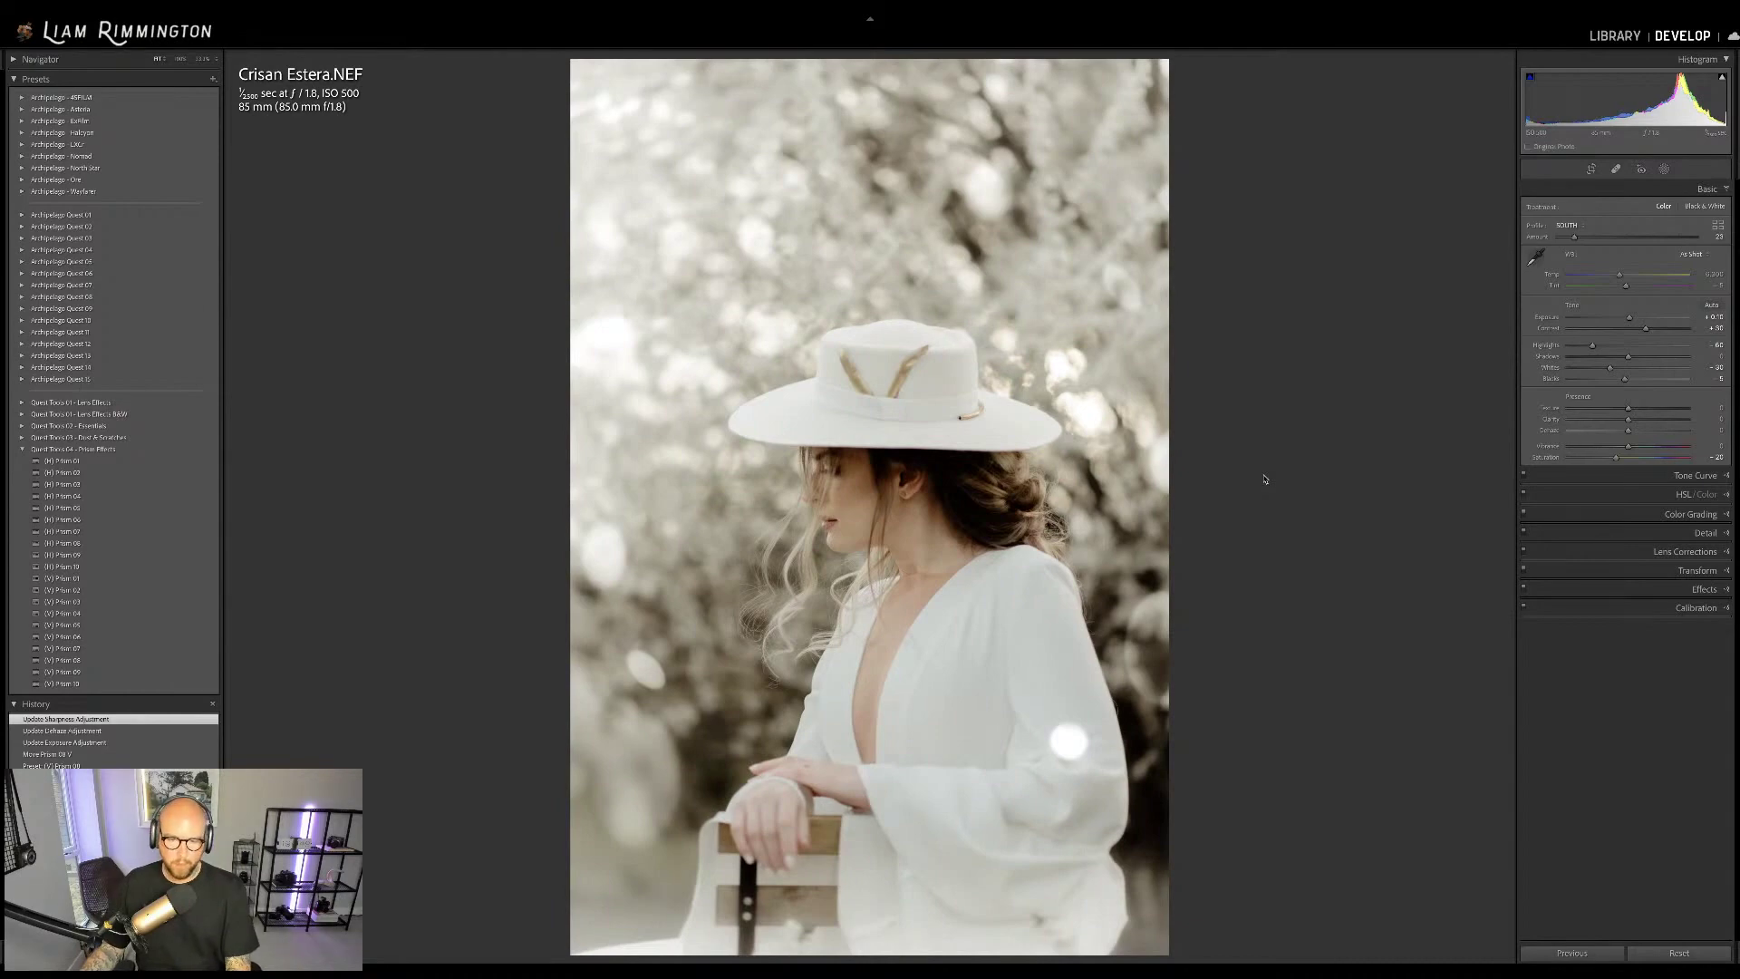
key("backslash")
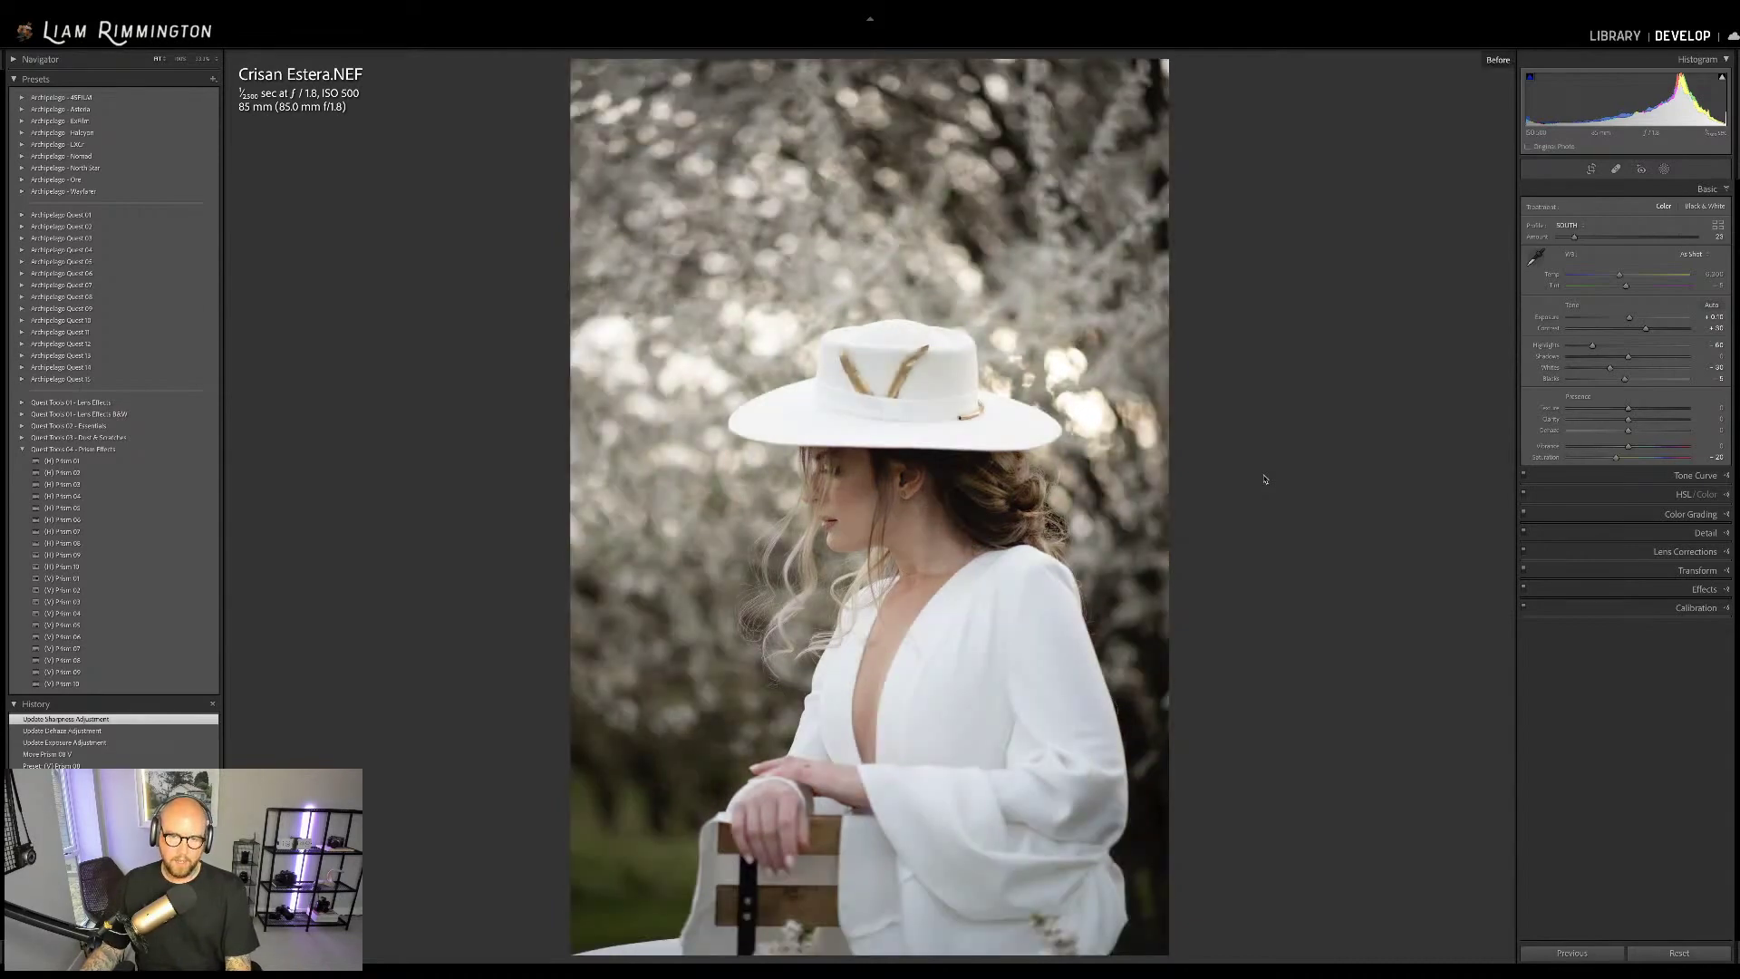
key("backslash")
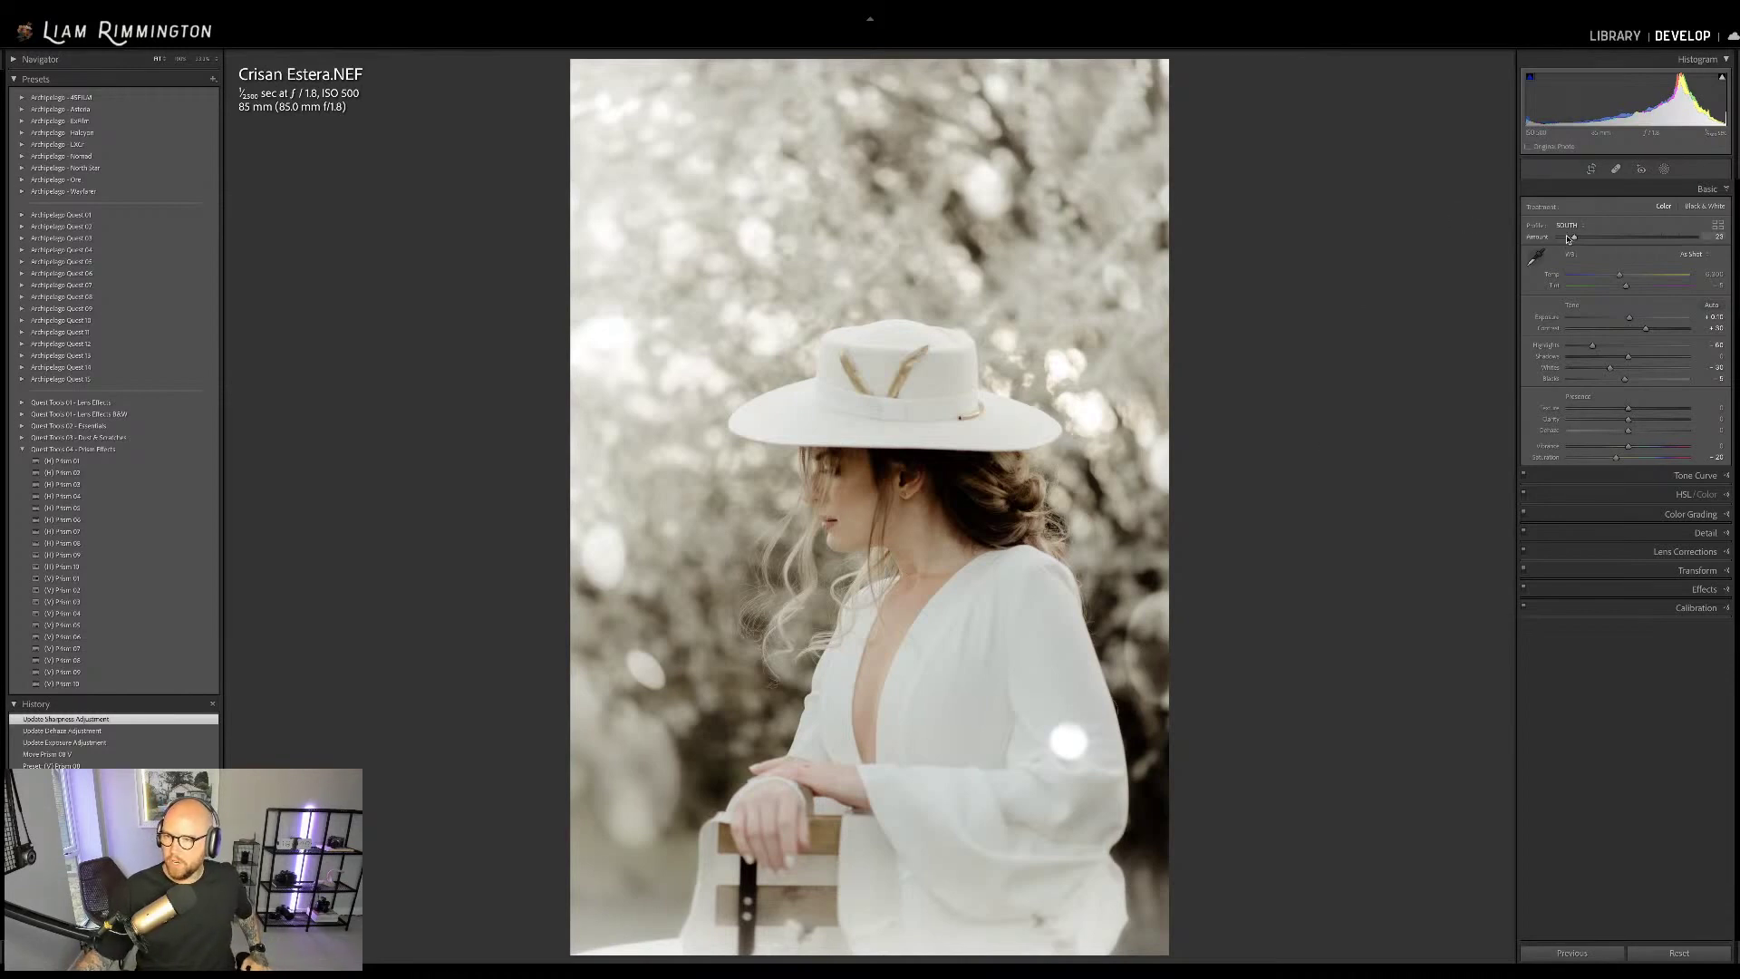
Raise the profile amount to about two-thirds of its range and show the before and after versions side by side
left_click_drag(1574, 236, 1552, 271)
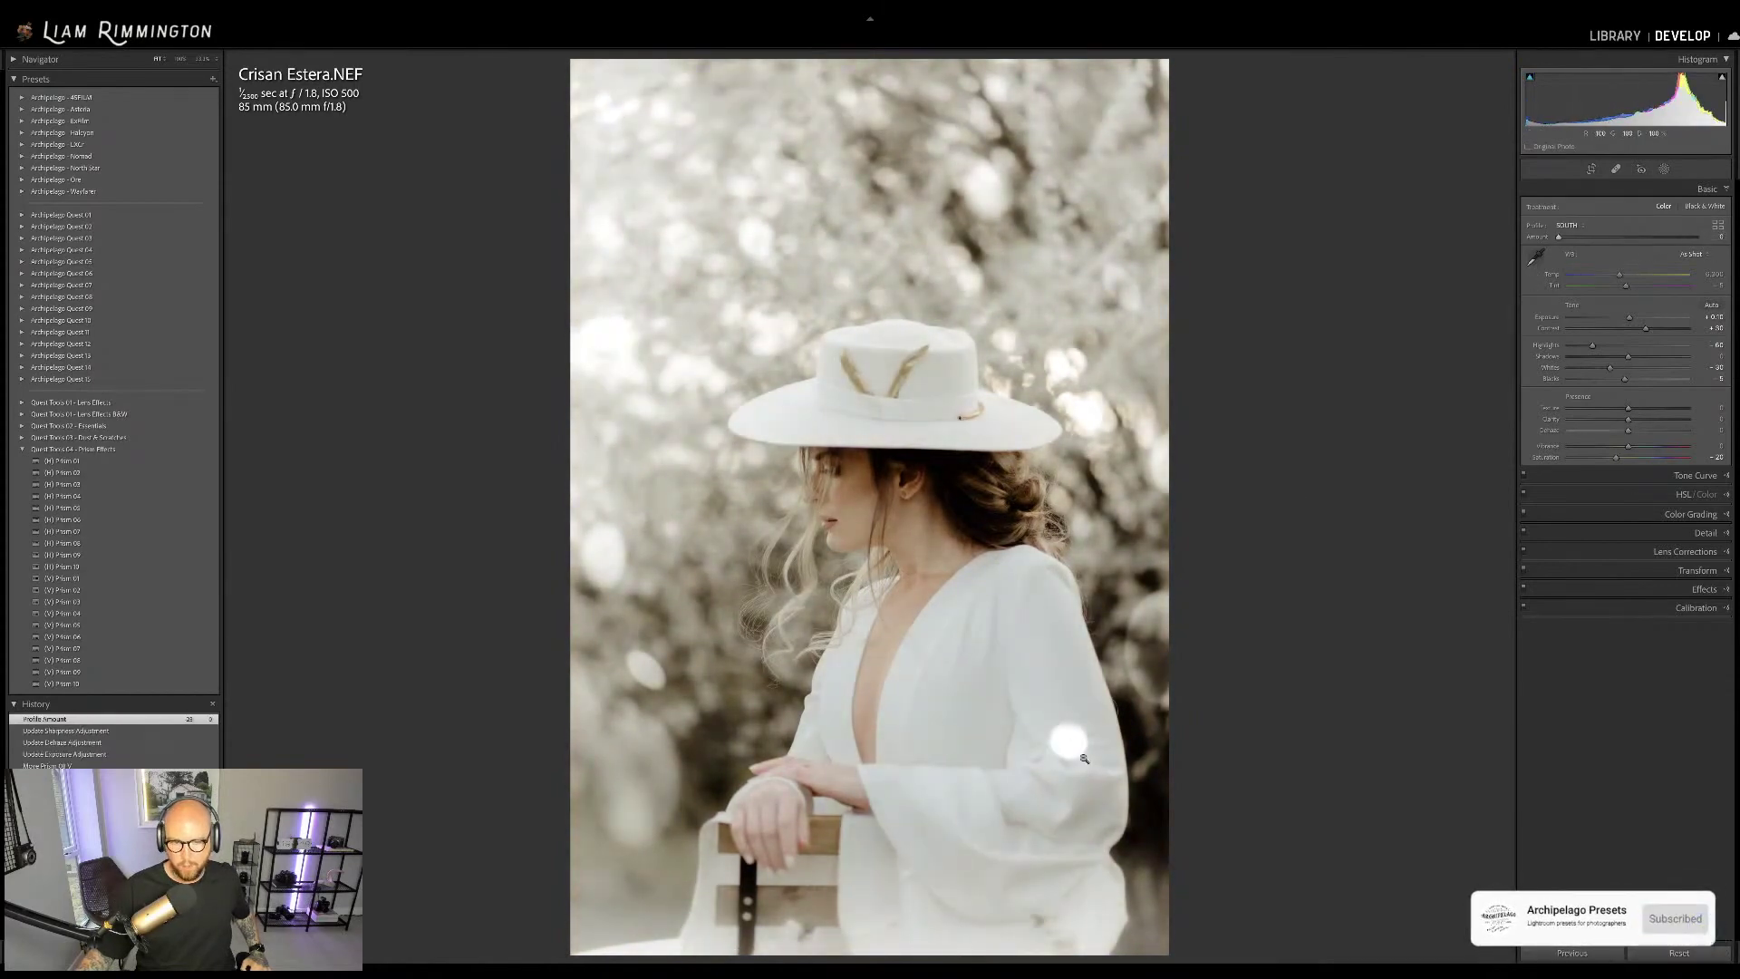
left_click_drag(1559, 238, 1697, 238)
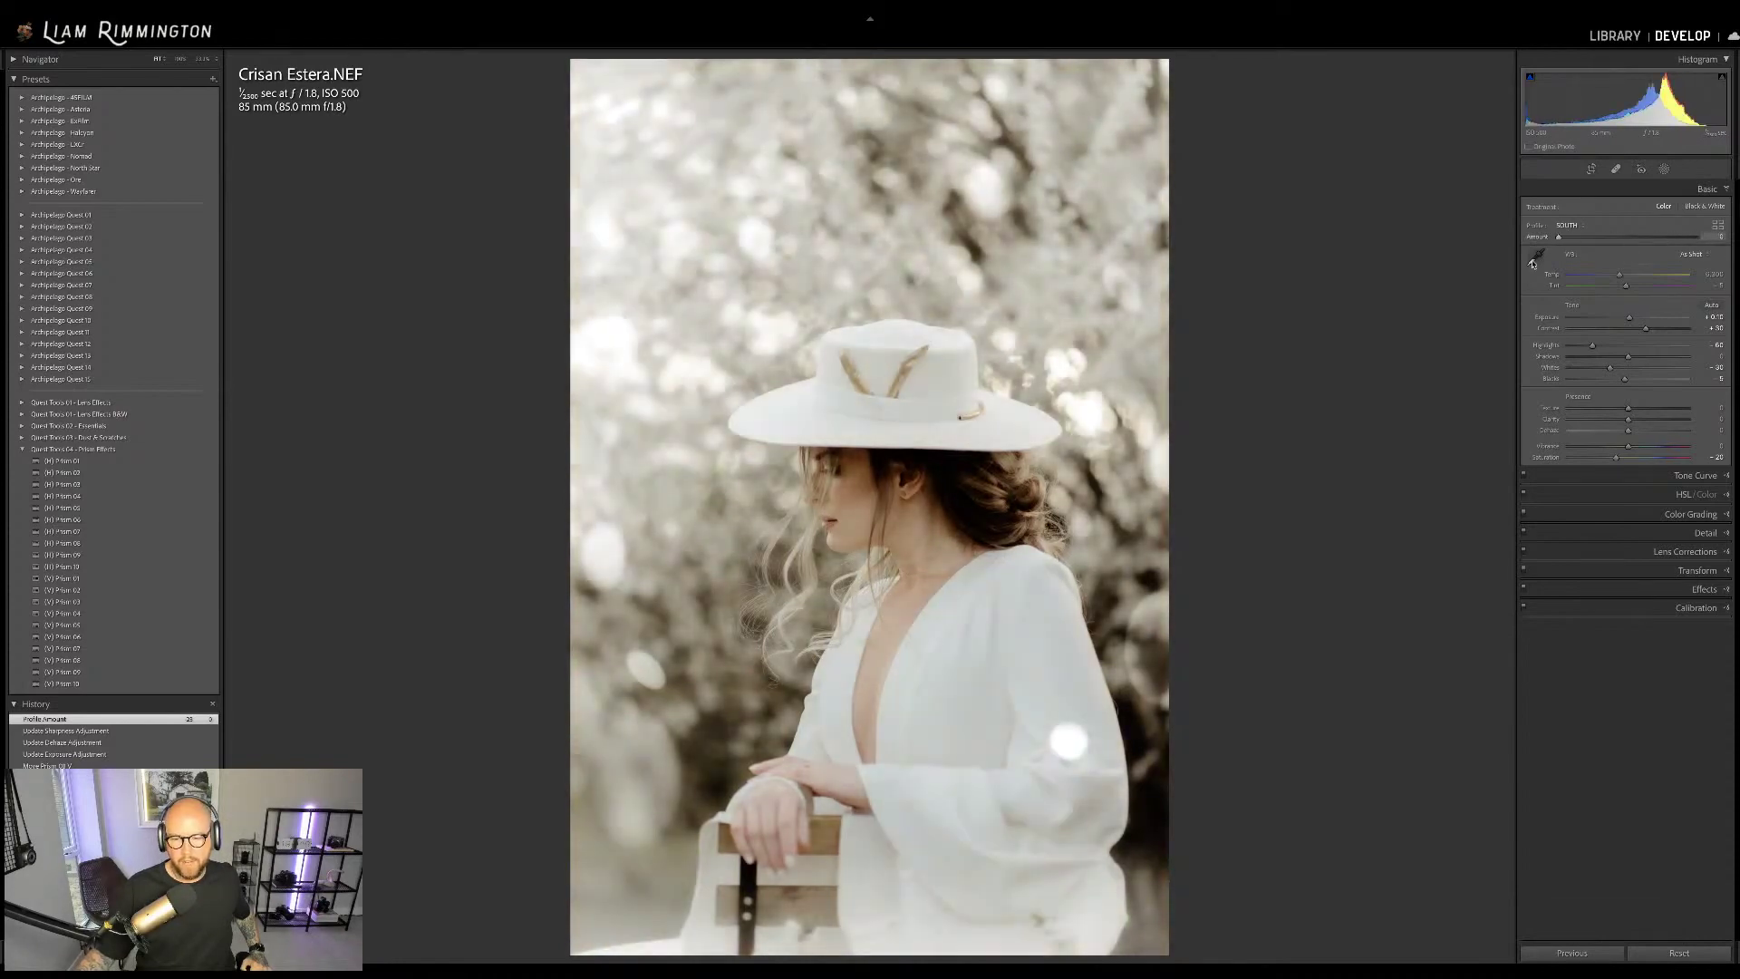
left_click_drag(1688, 259, 1650, 241)
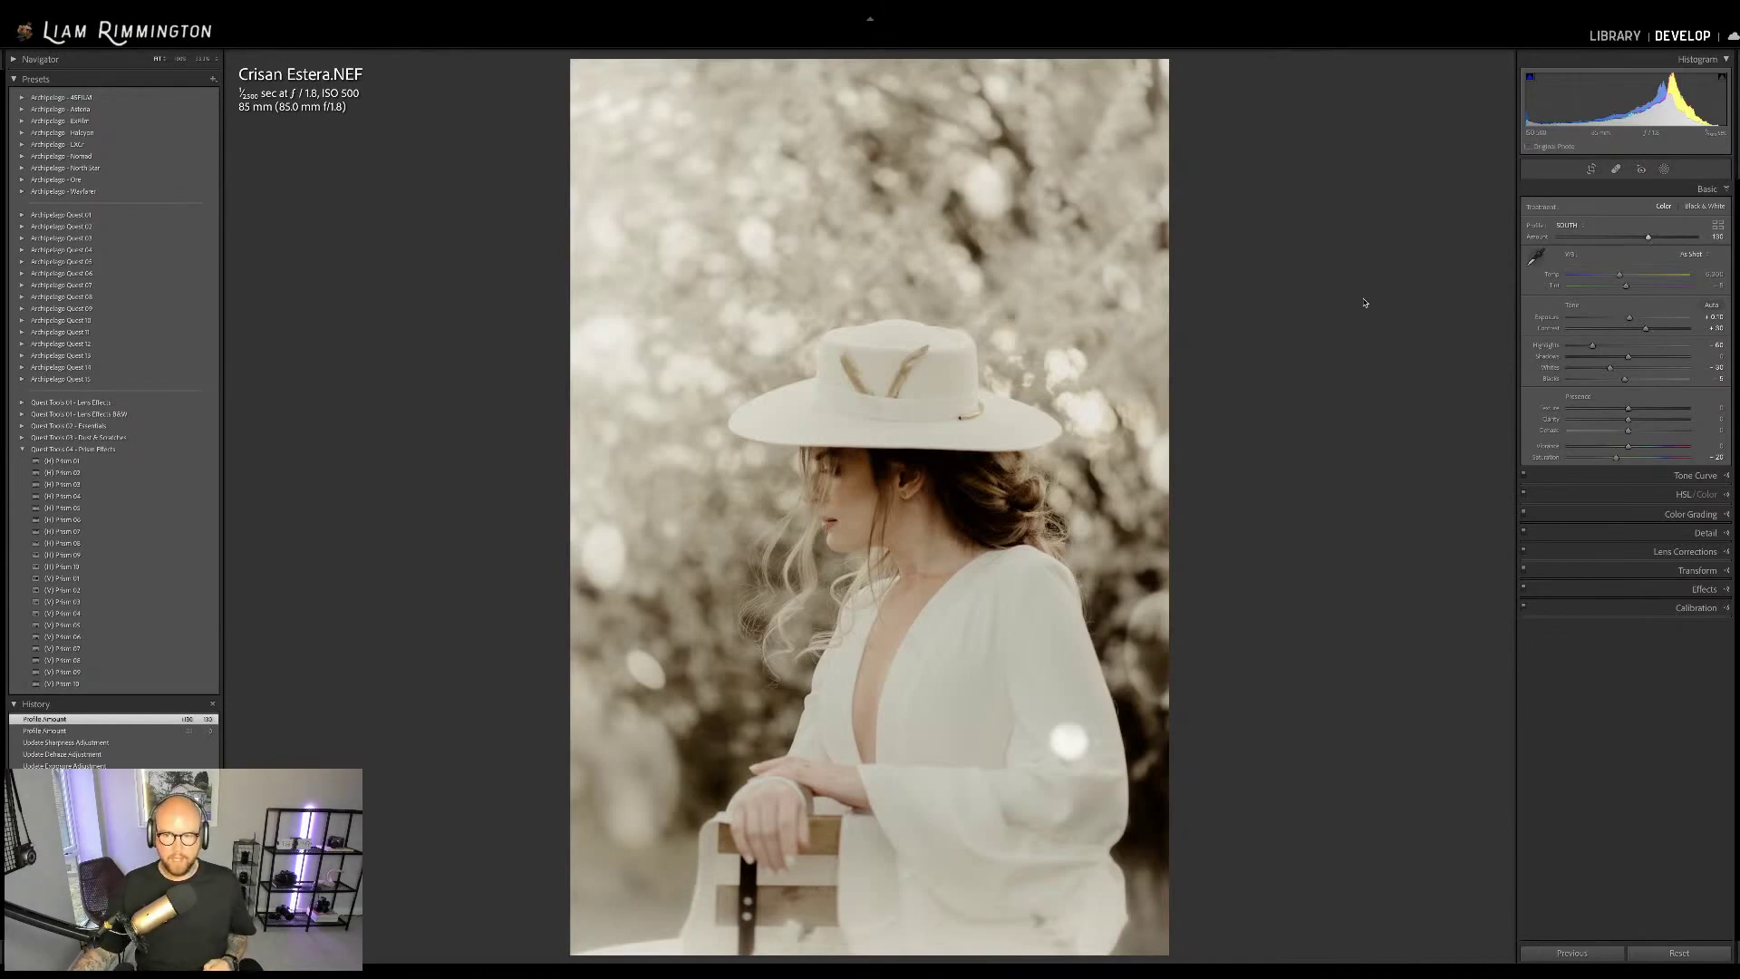
key("y")
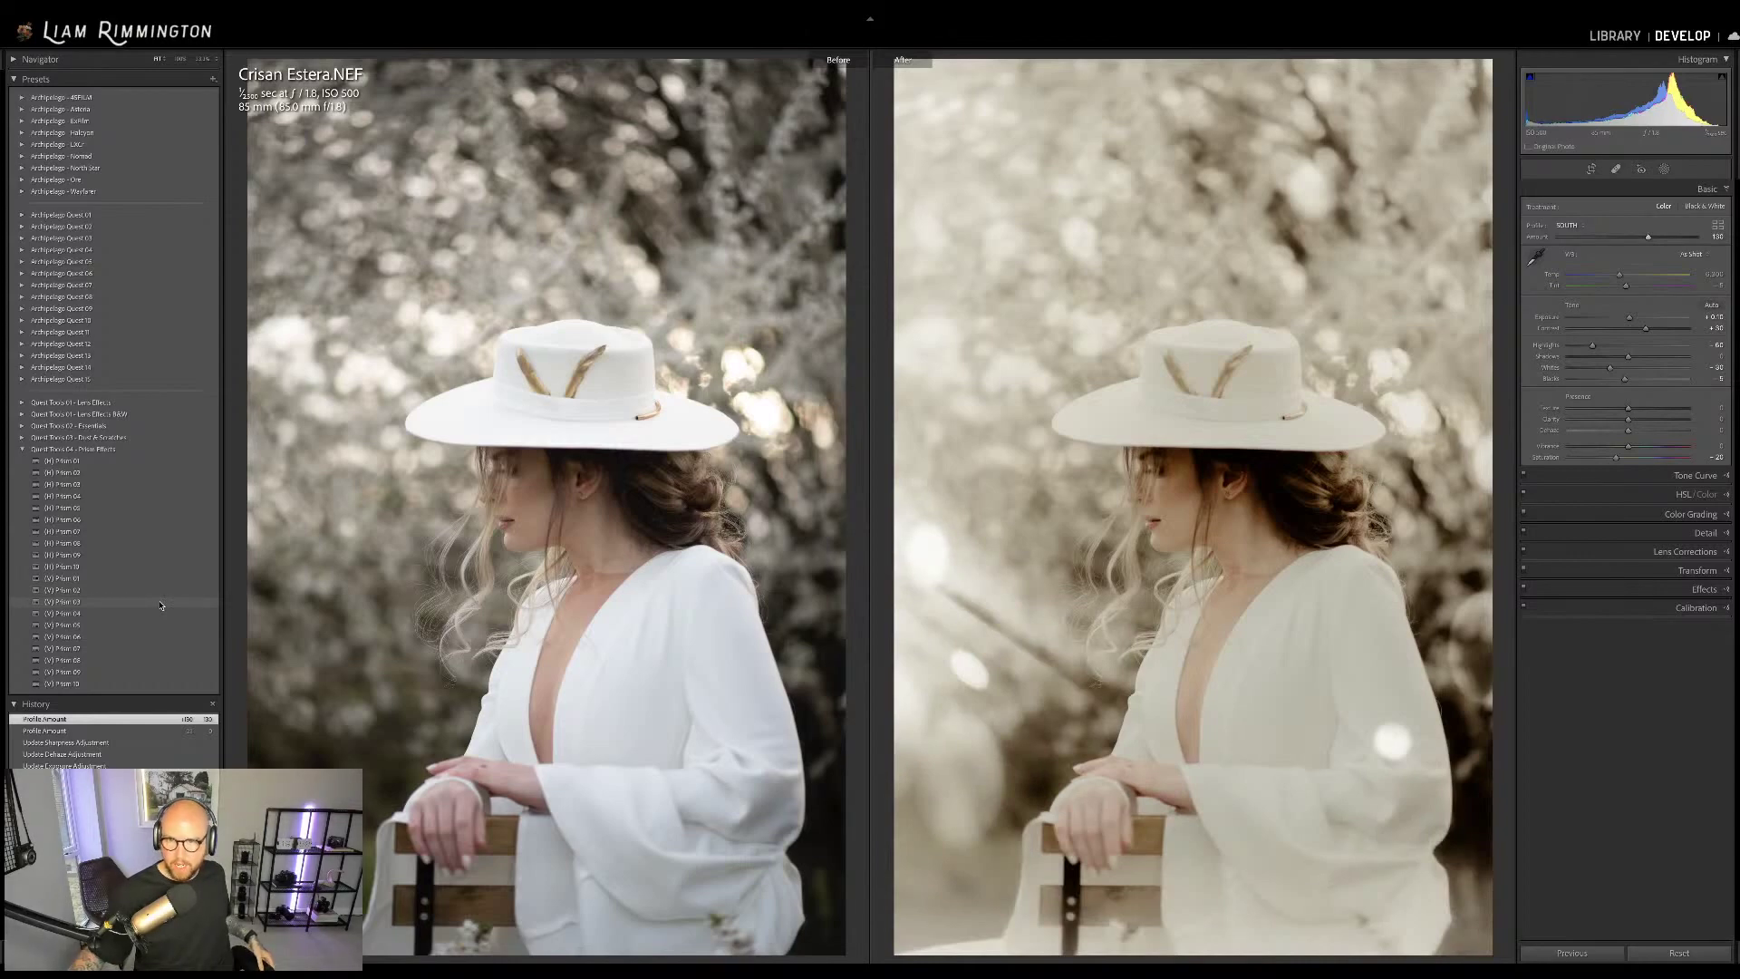
Place the (V) Prism 03 effect at the top edge of the photo, with reduced mask exposure and dehaze about -50, and close masking
left_click(161, 603)
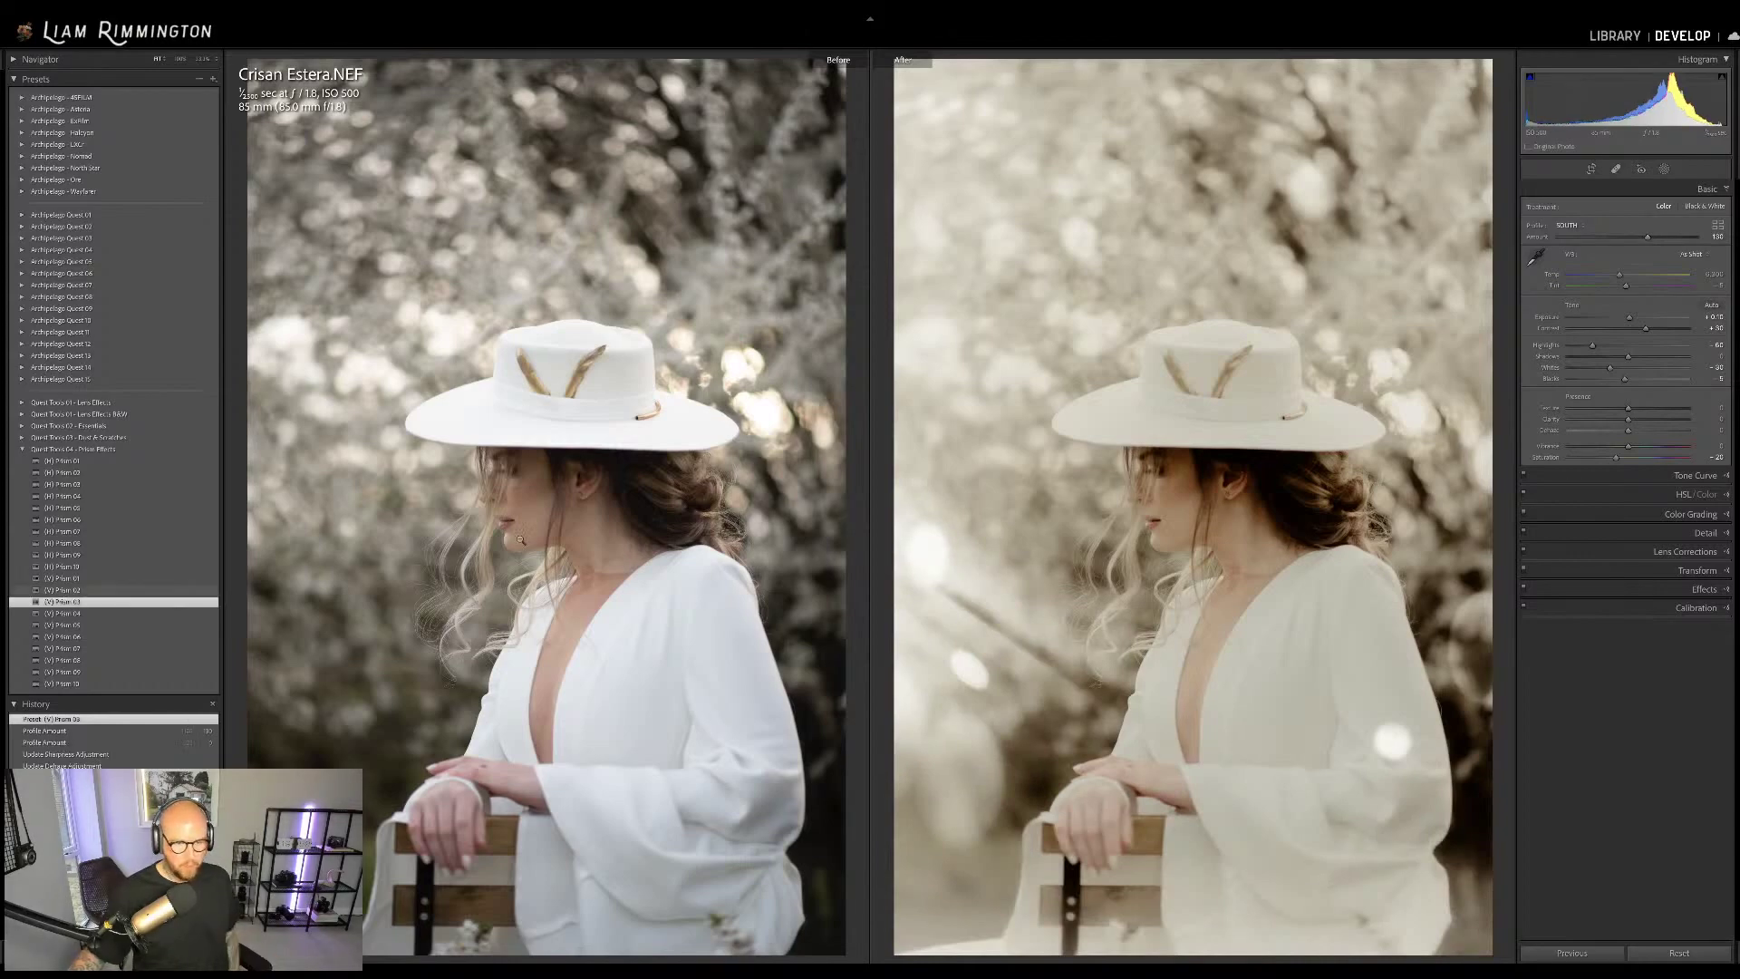
left_click(1664, 170)
left_click(973, 490)
left_click_drag(973, 490, 1100, 65)
left_click_drag(1646, 234, 1639, 234)
mouse_move(1585, 332)
left_mouse_down()
mouse_move(1609, 333)
mouse_move(1595, 334)
left_mouse_up()
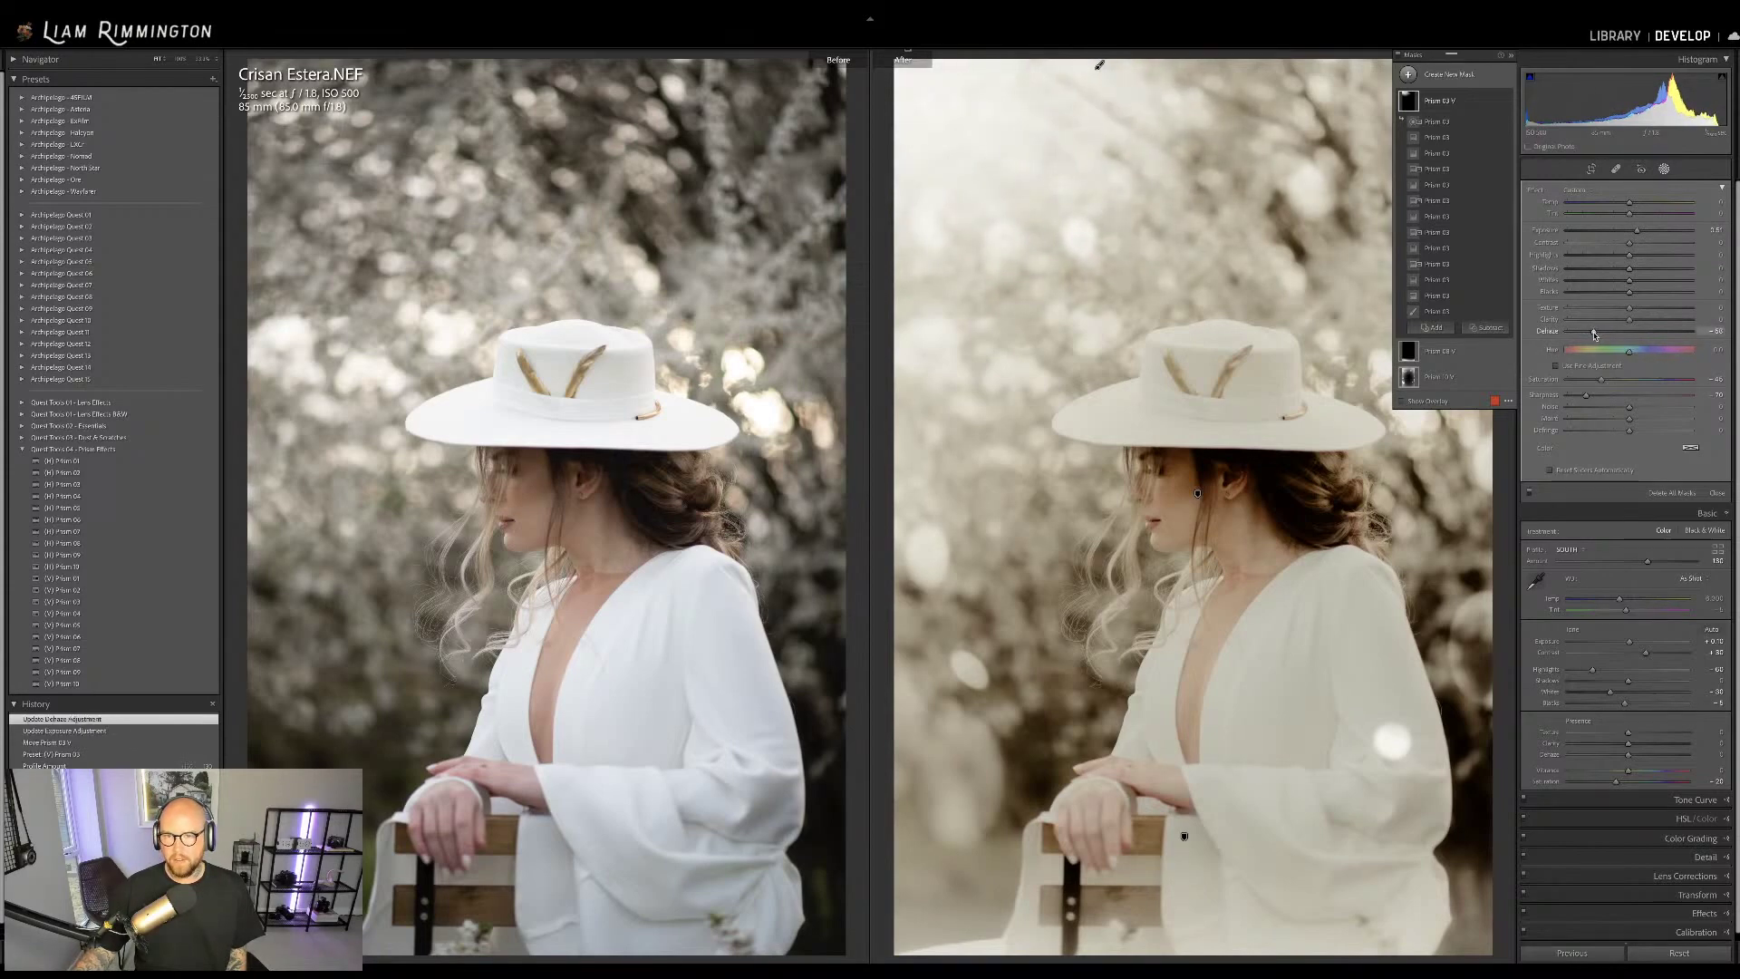
key("shift+w")
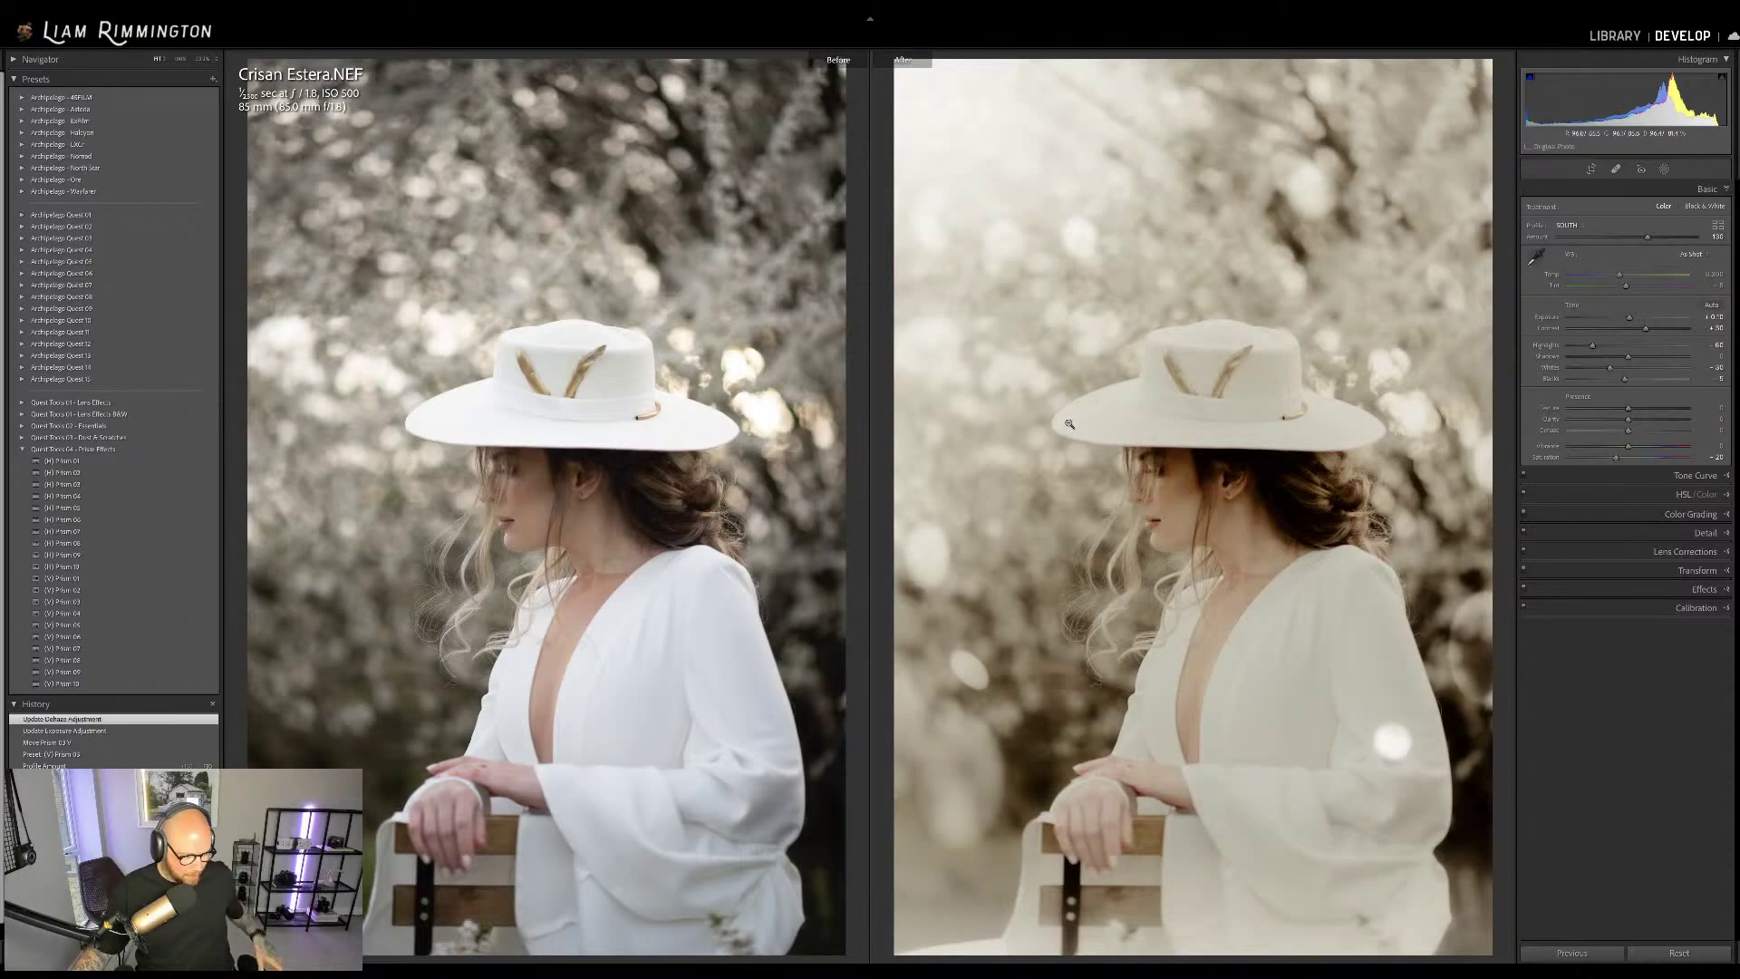
Open the photo of the couple in the tall grass and place the (H) Prism 01 effect's mask at its upper-right corner
key("g")
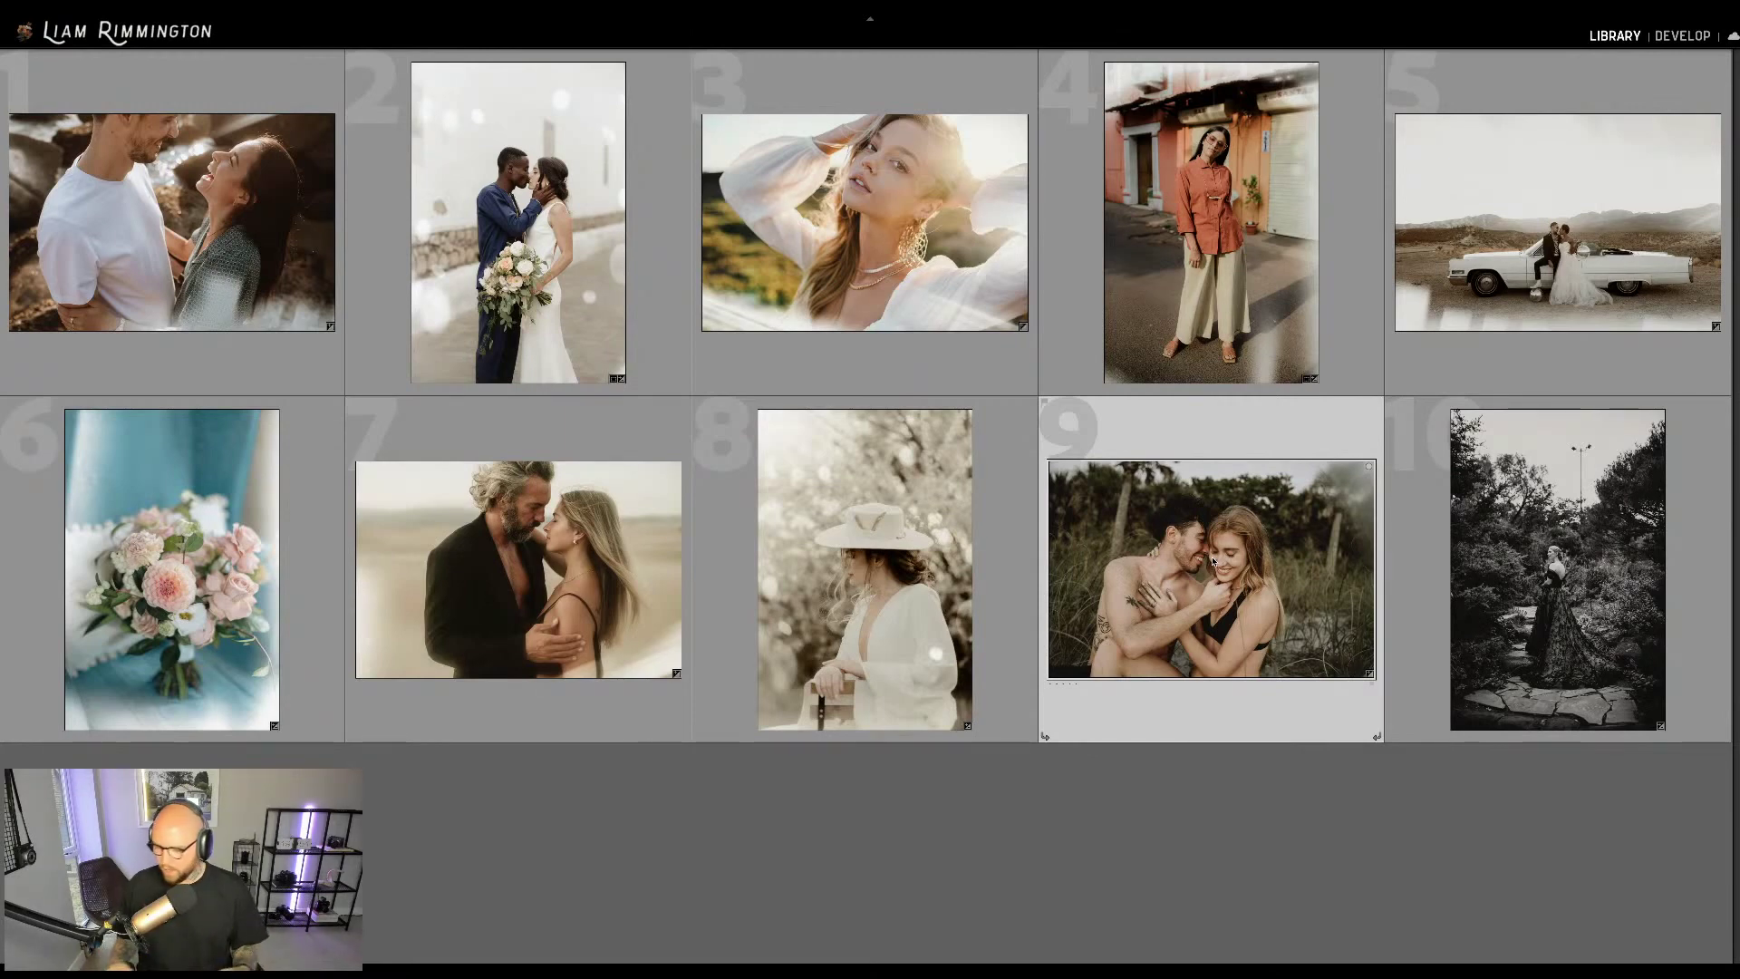
key("d")
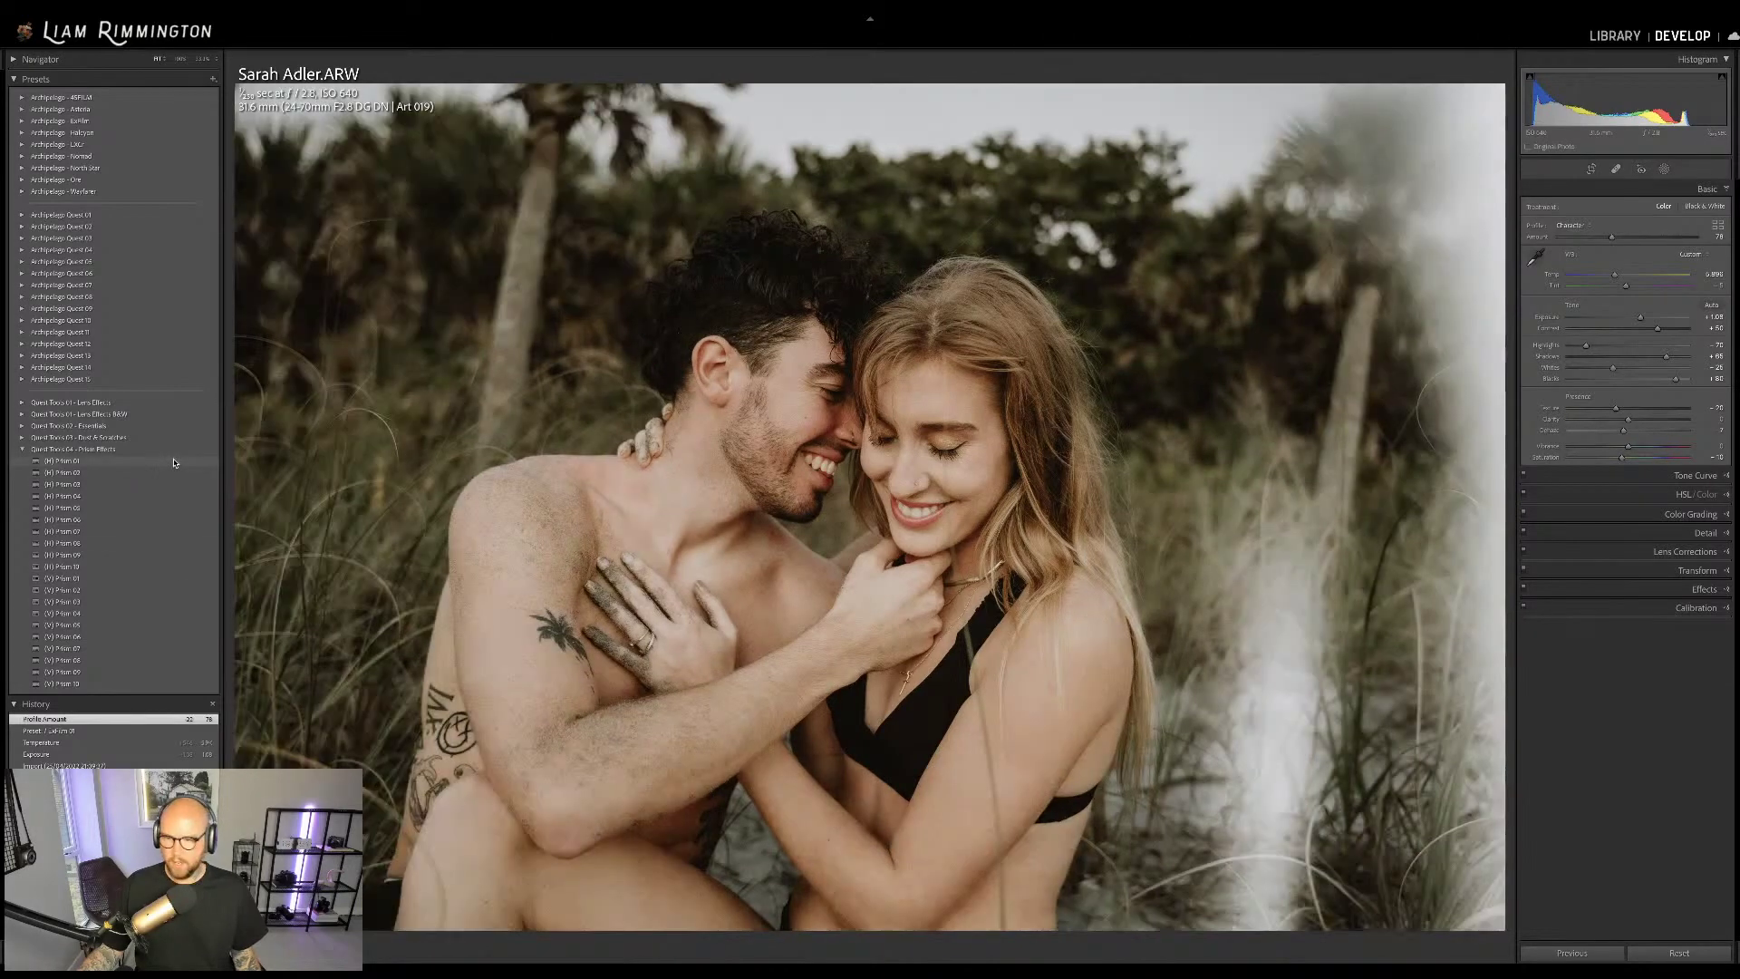
left_click(175, 463)
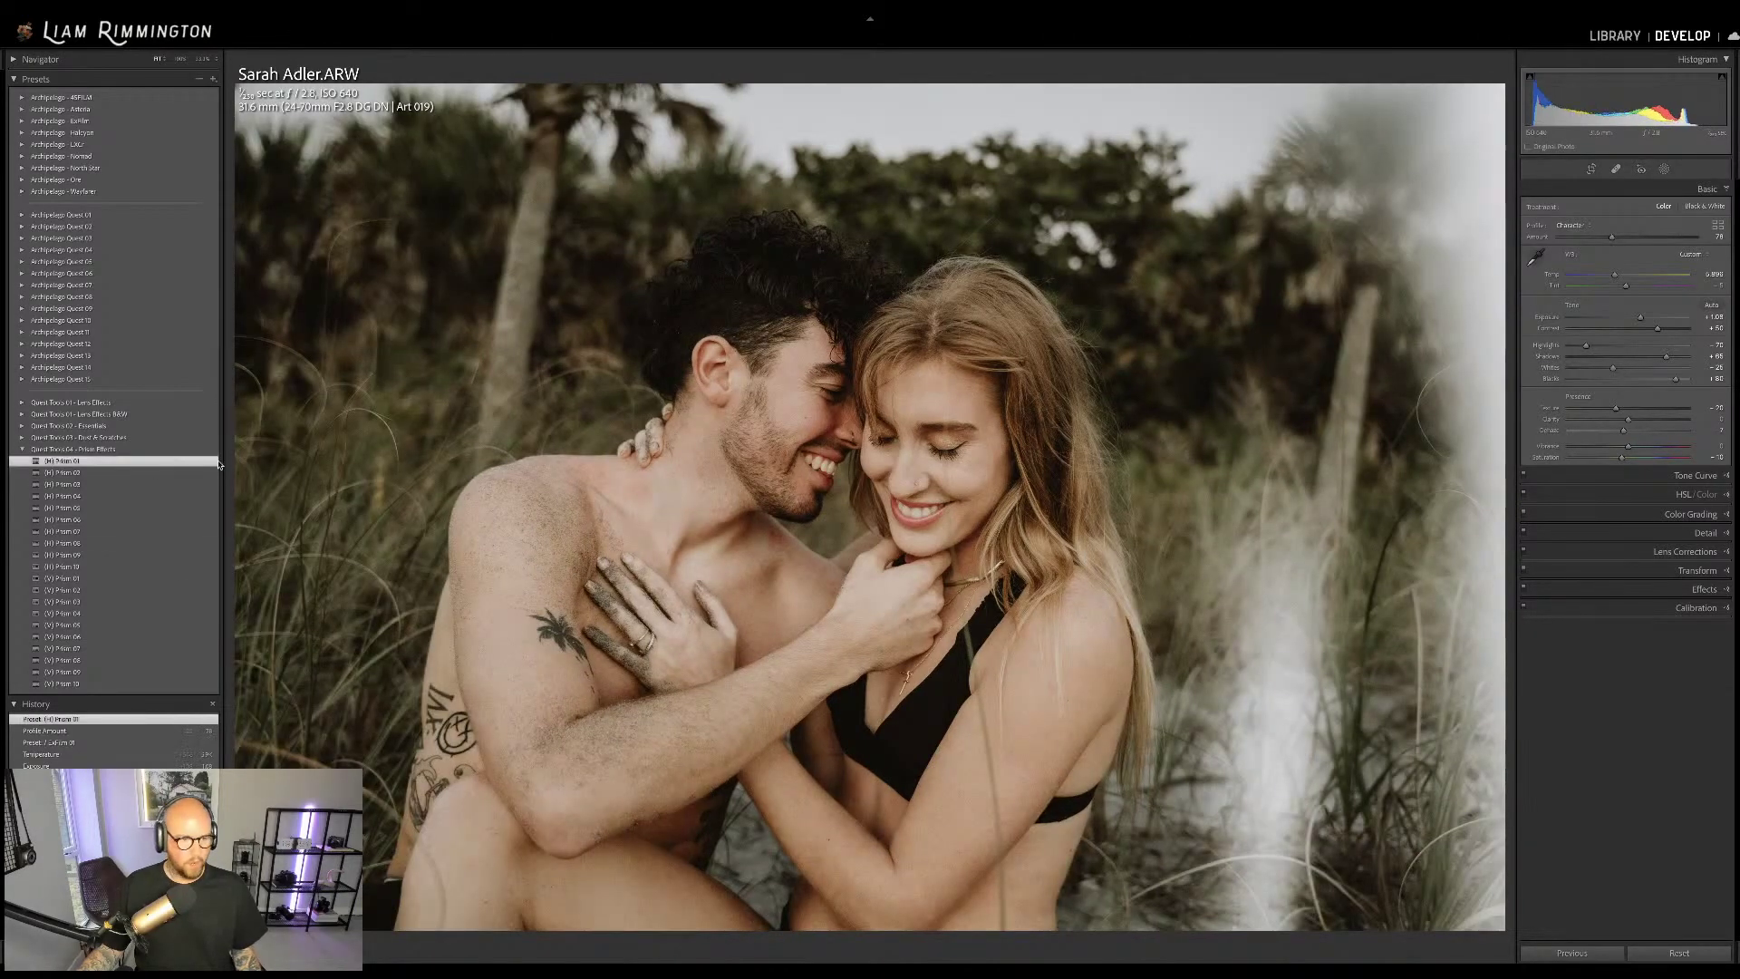
left_click(1664, 169)
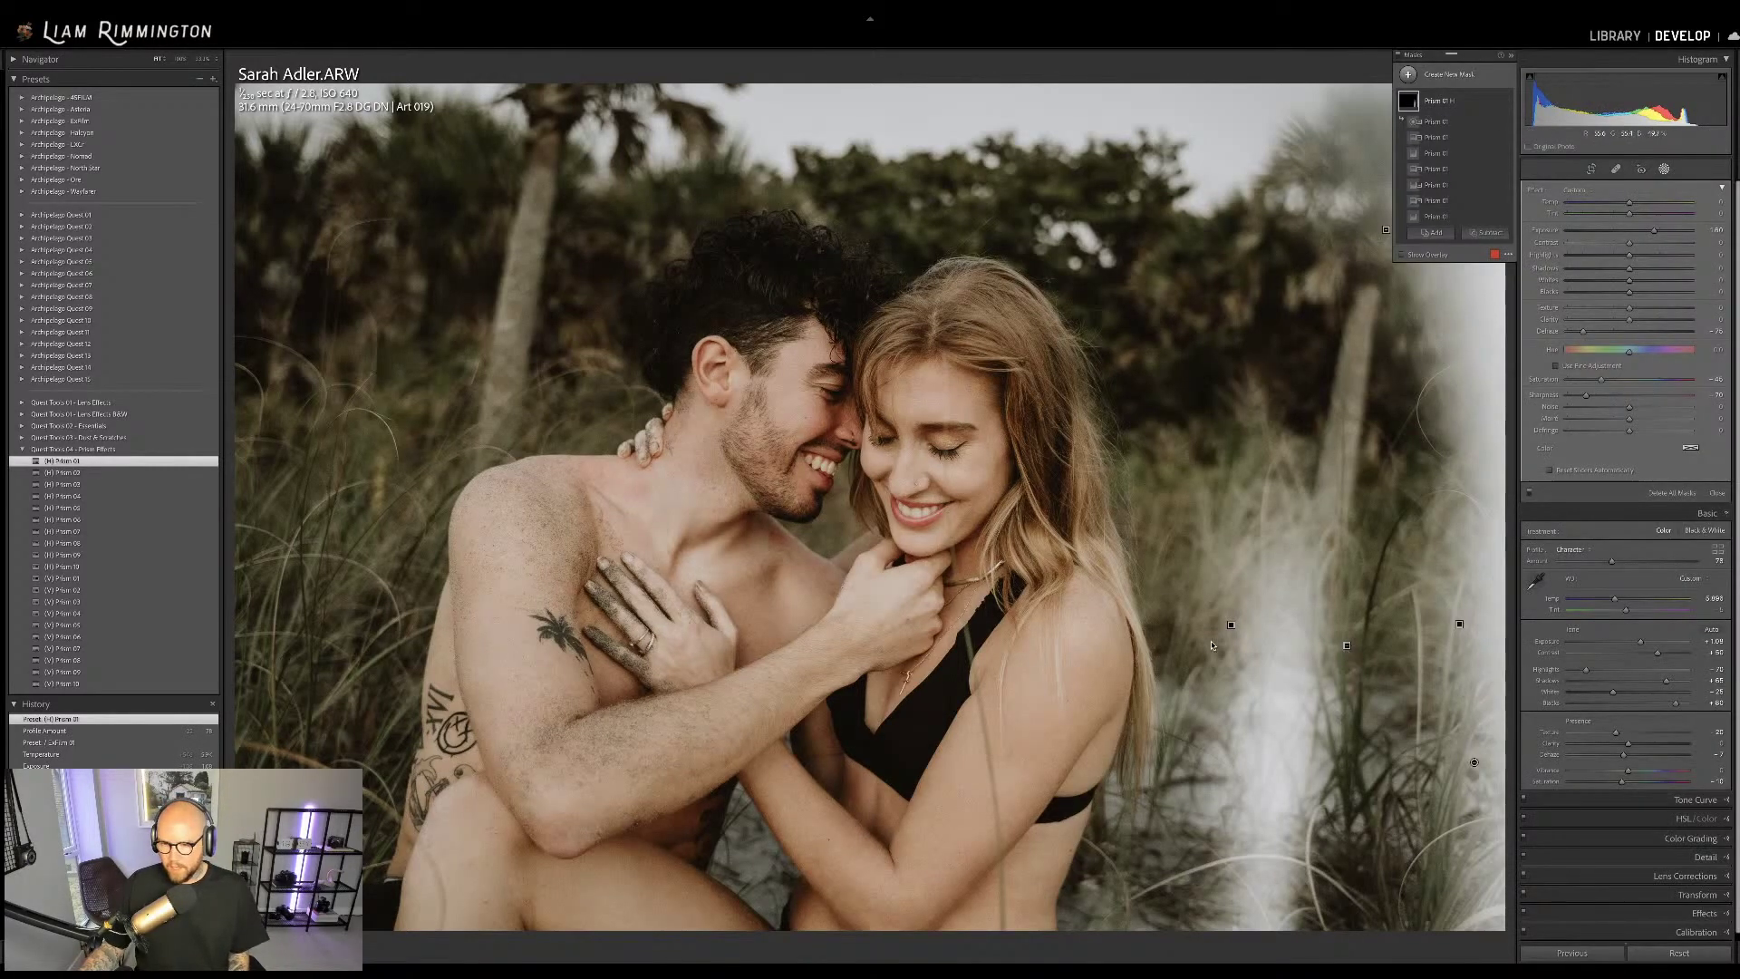
left_click_drag(1232, 626, 1482, 123)
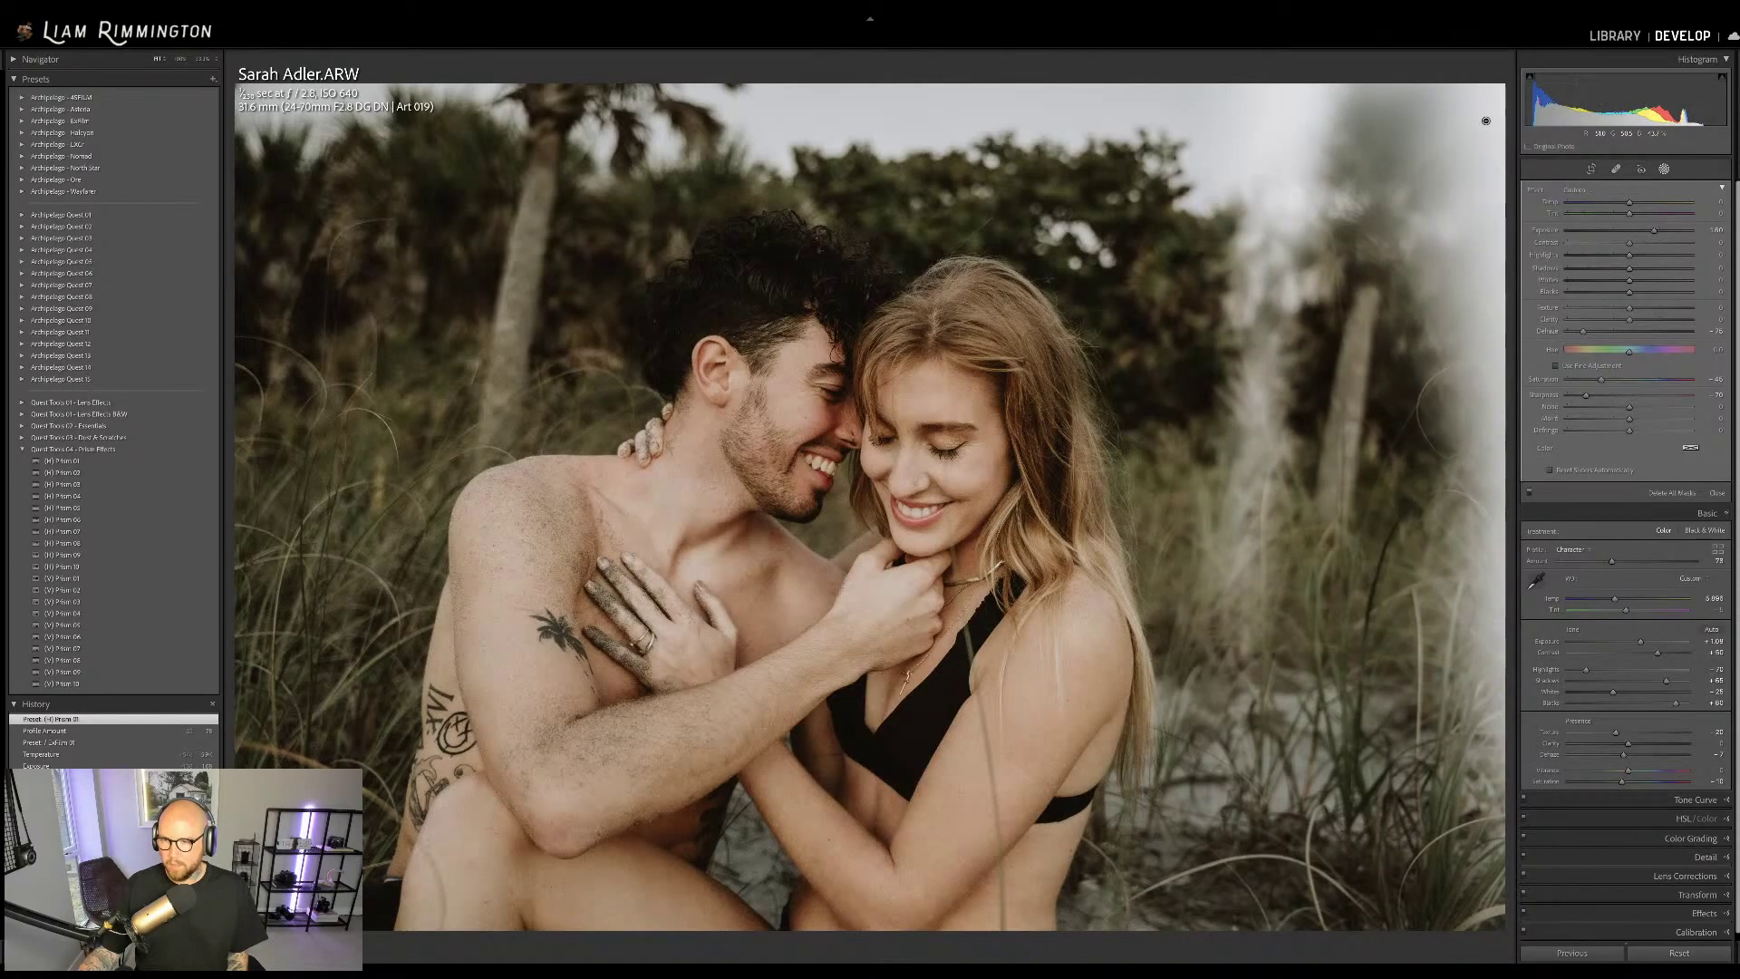
mouse_move(1482, 158)
left_mouse_down()
mouse_move(1269, 272)
mouse_move(1366, 294)
mouse_move(1383, 263)
mouse_move(1371, 557)
mouse_move(1358, 468)
left_mouse_up()
mouse_move(1116, 332)
left_mouse_down()
mouse_move(1189, 300)
mouse_move(1213, 101)
mouse_move(1488, 118)
left_mouse_up()
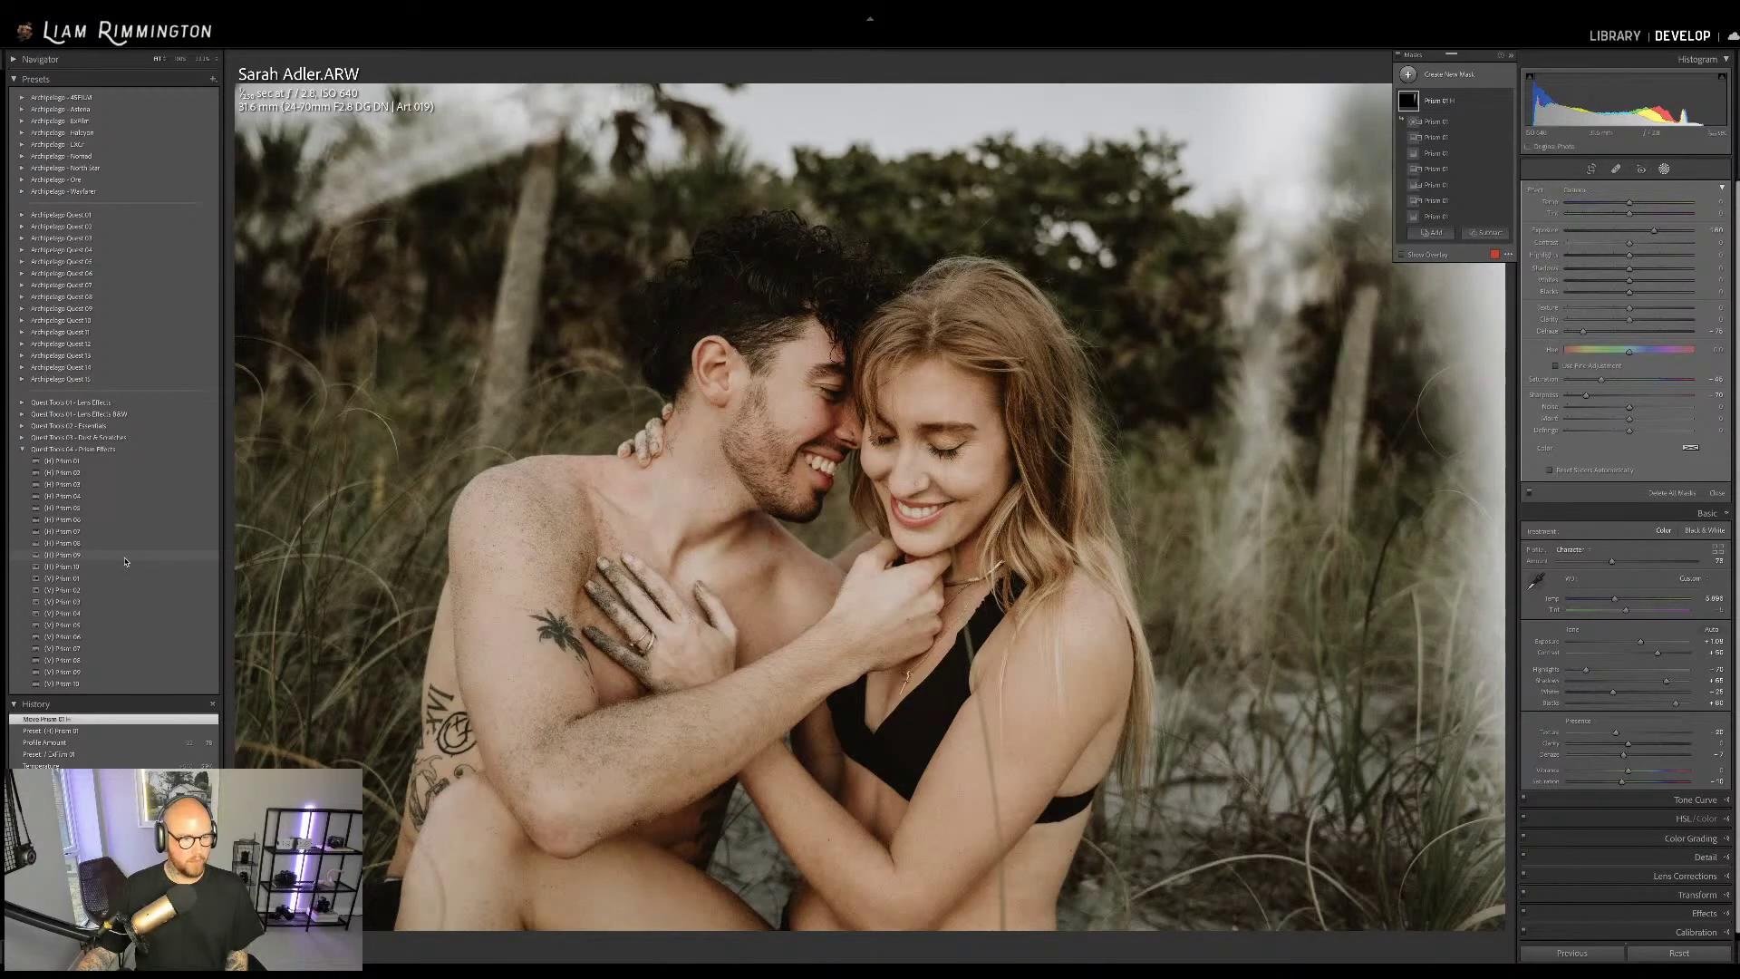
Apply the (H) Prism 09 preset, shift its mask slightly right and up near the palm trunk, and close masking
left_click(125, 561)
left_click(530, 189)
left_click_drag(530, 189, 602, 175)
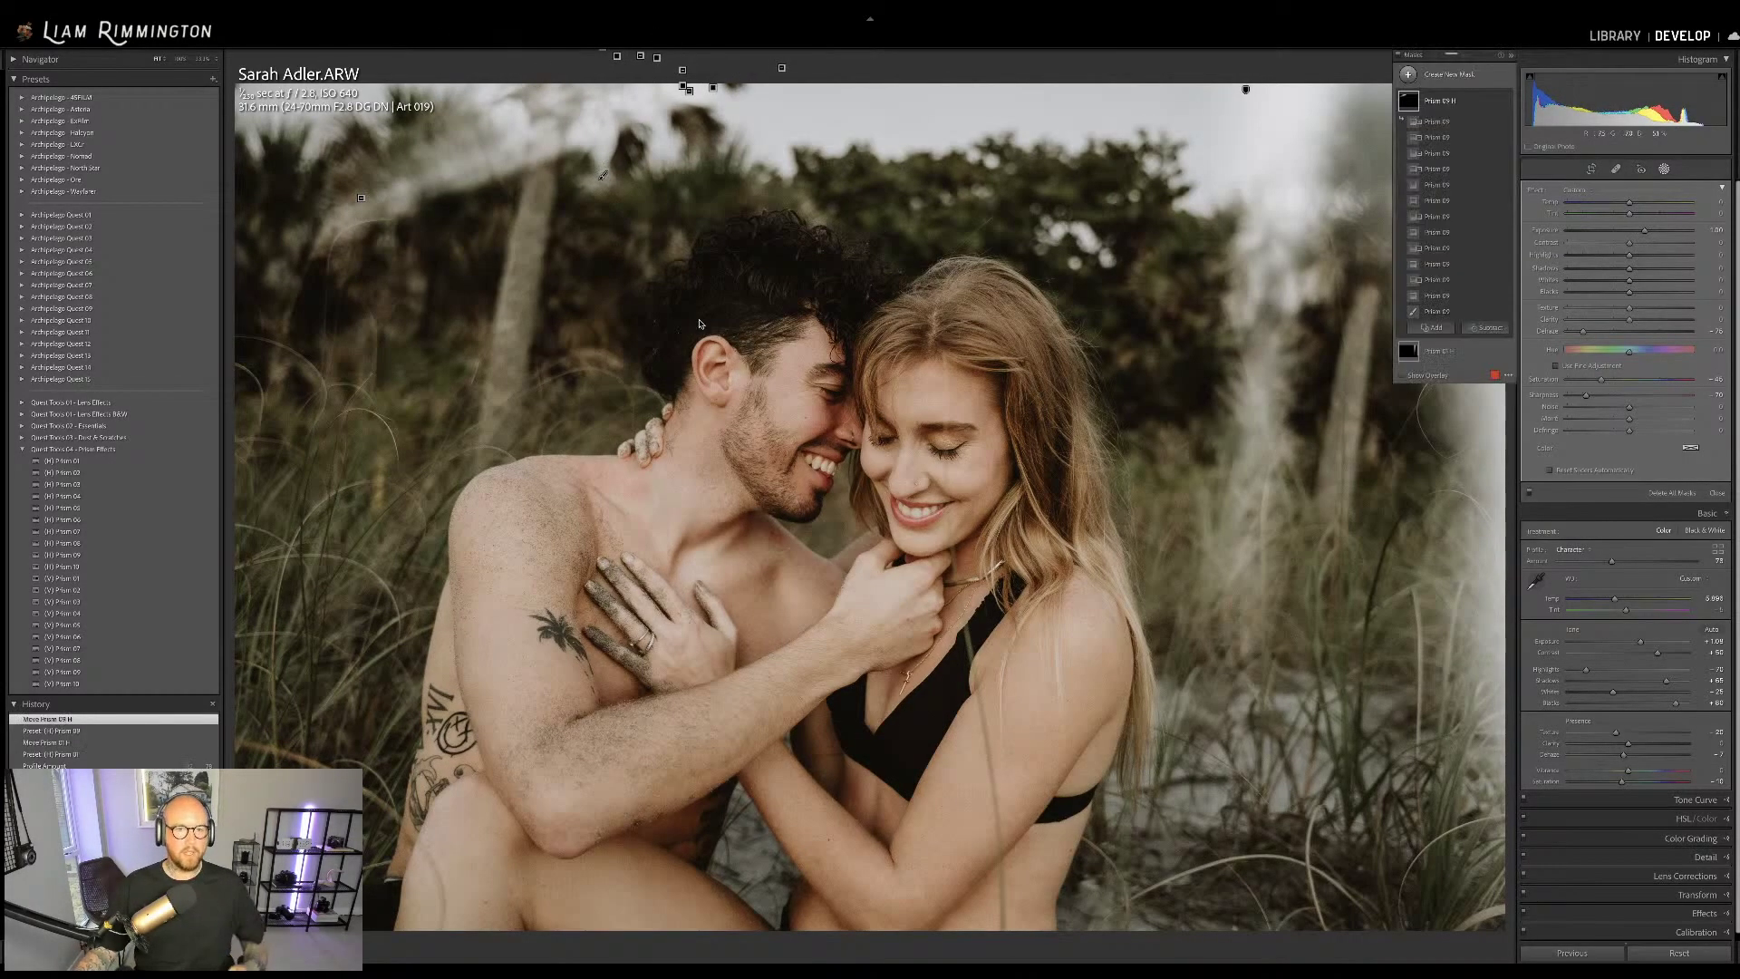
key("shift+w")
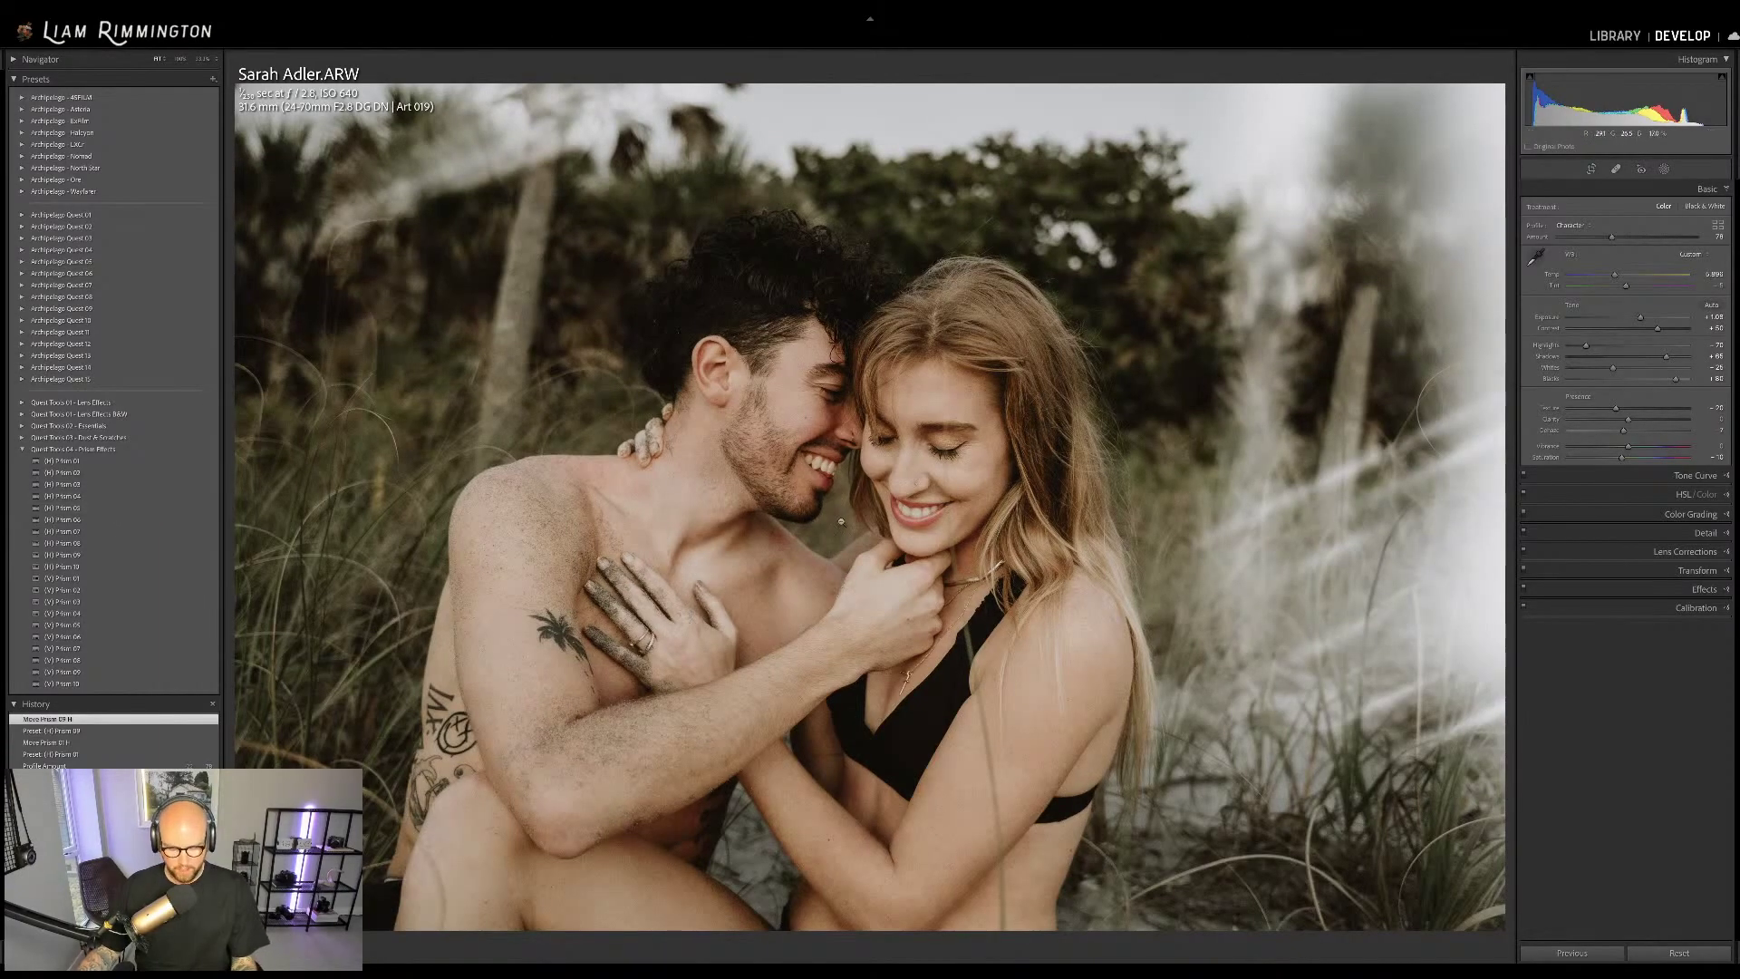
Crop the couple photo tightly around the man's shoulder and apply the (H) Prism 05 preset to the cropped area
key("r")
left_click_drag(1501, 507, 1151, 561)
key("Return")
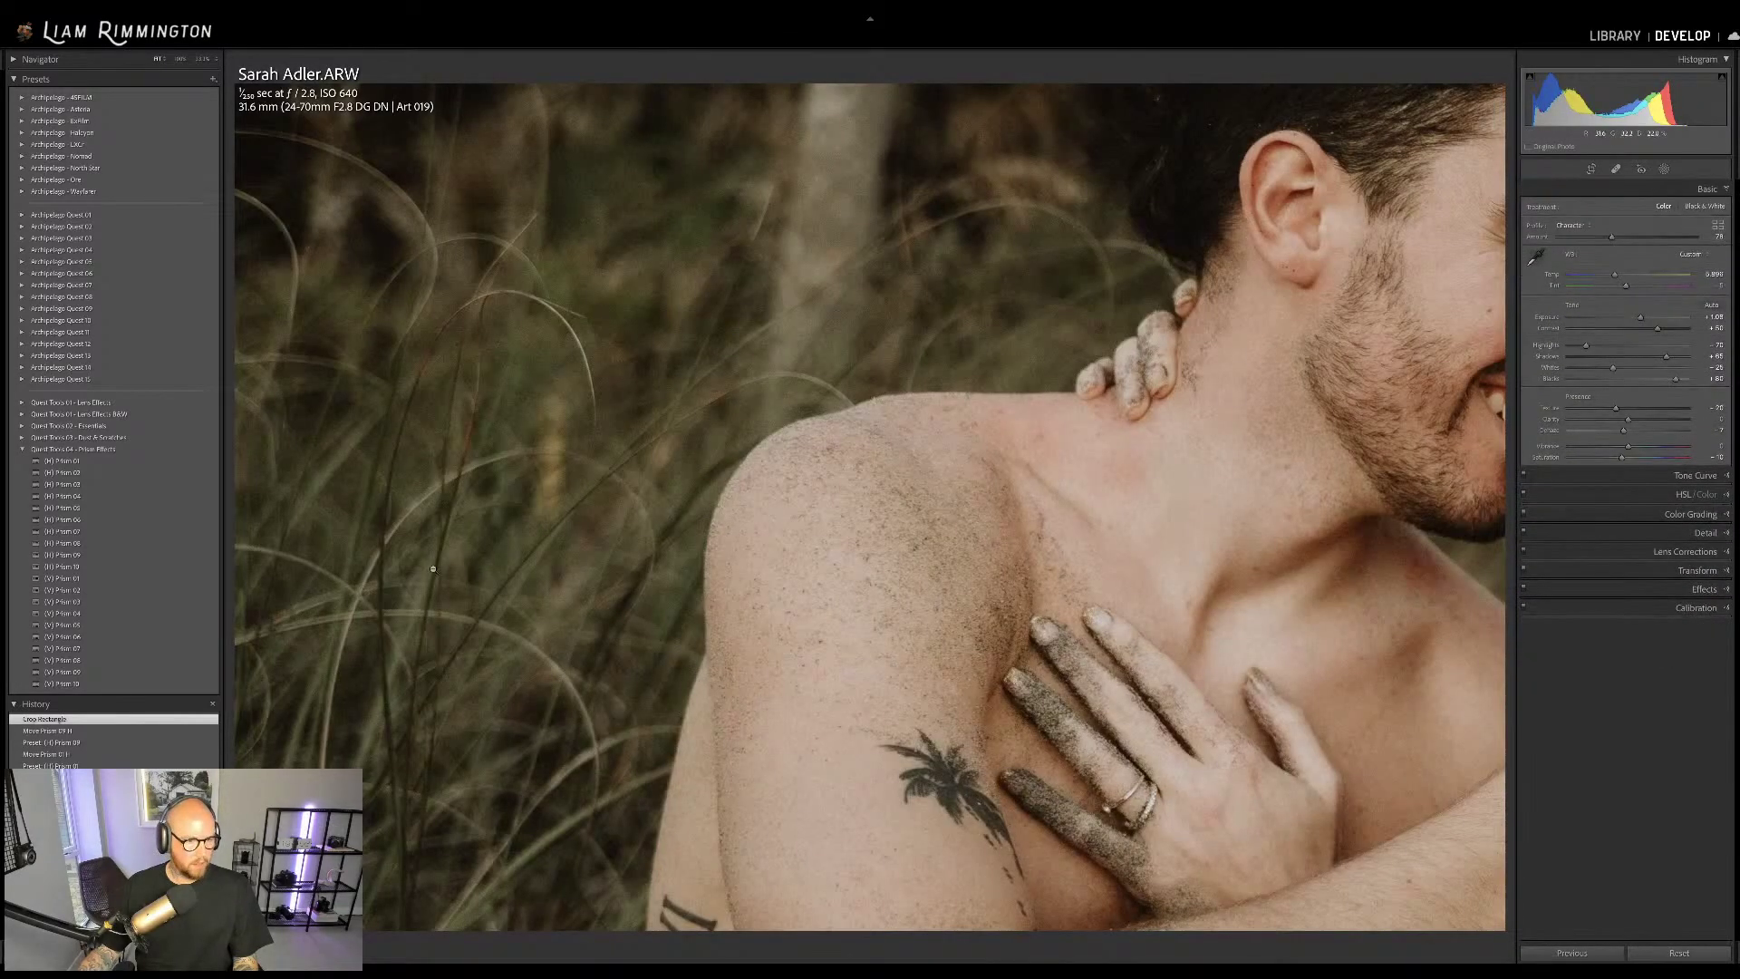
left_click(151, 513)
Reset the crop to the full photo and open its masks
key("r")
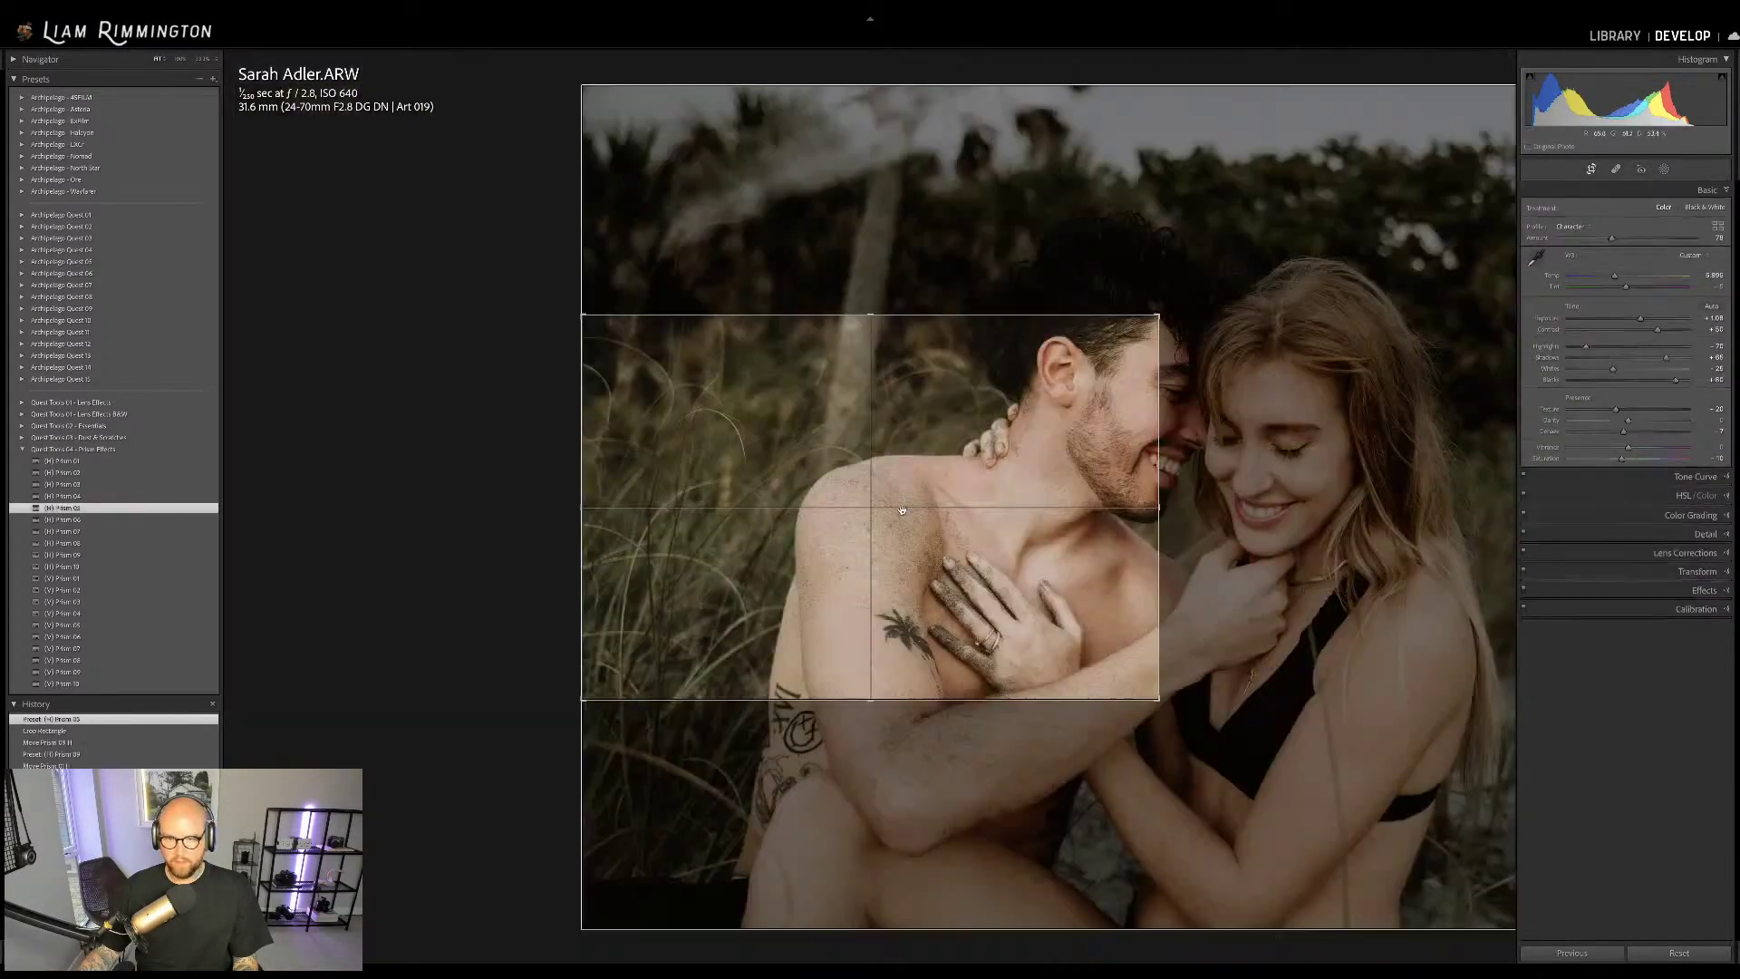
left_click(1687, 281)
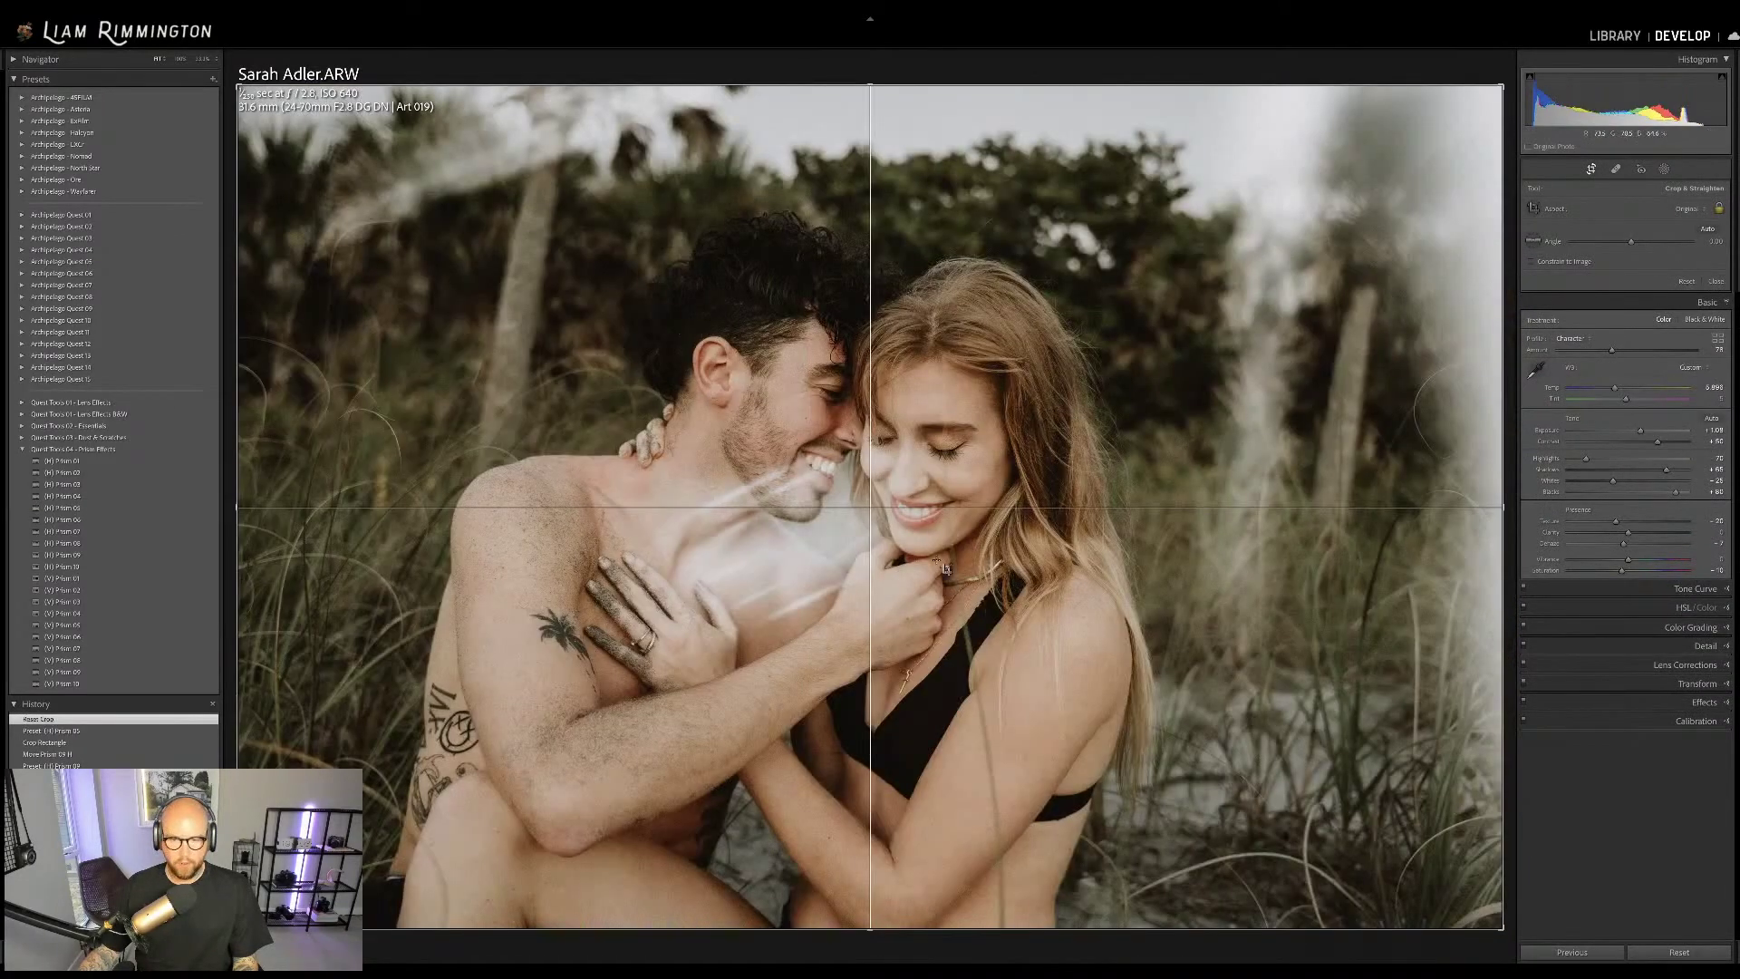
key("Return")
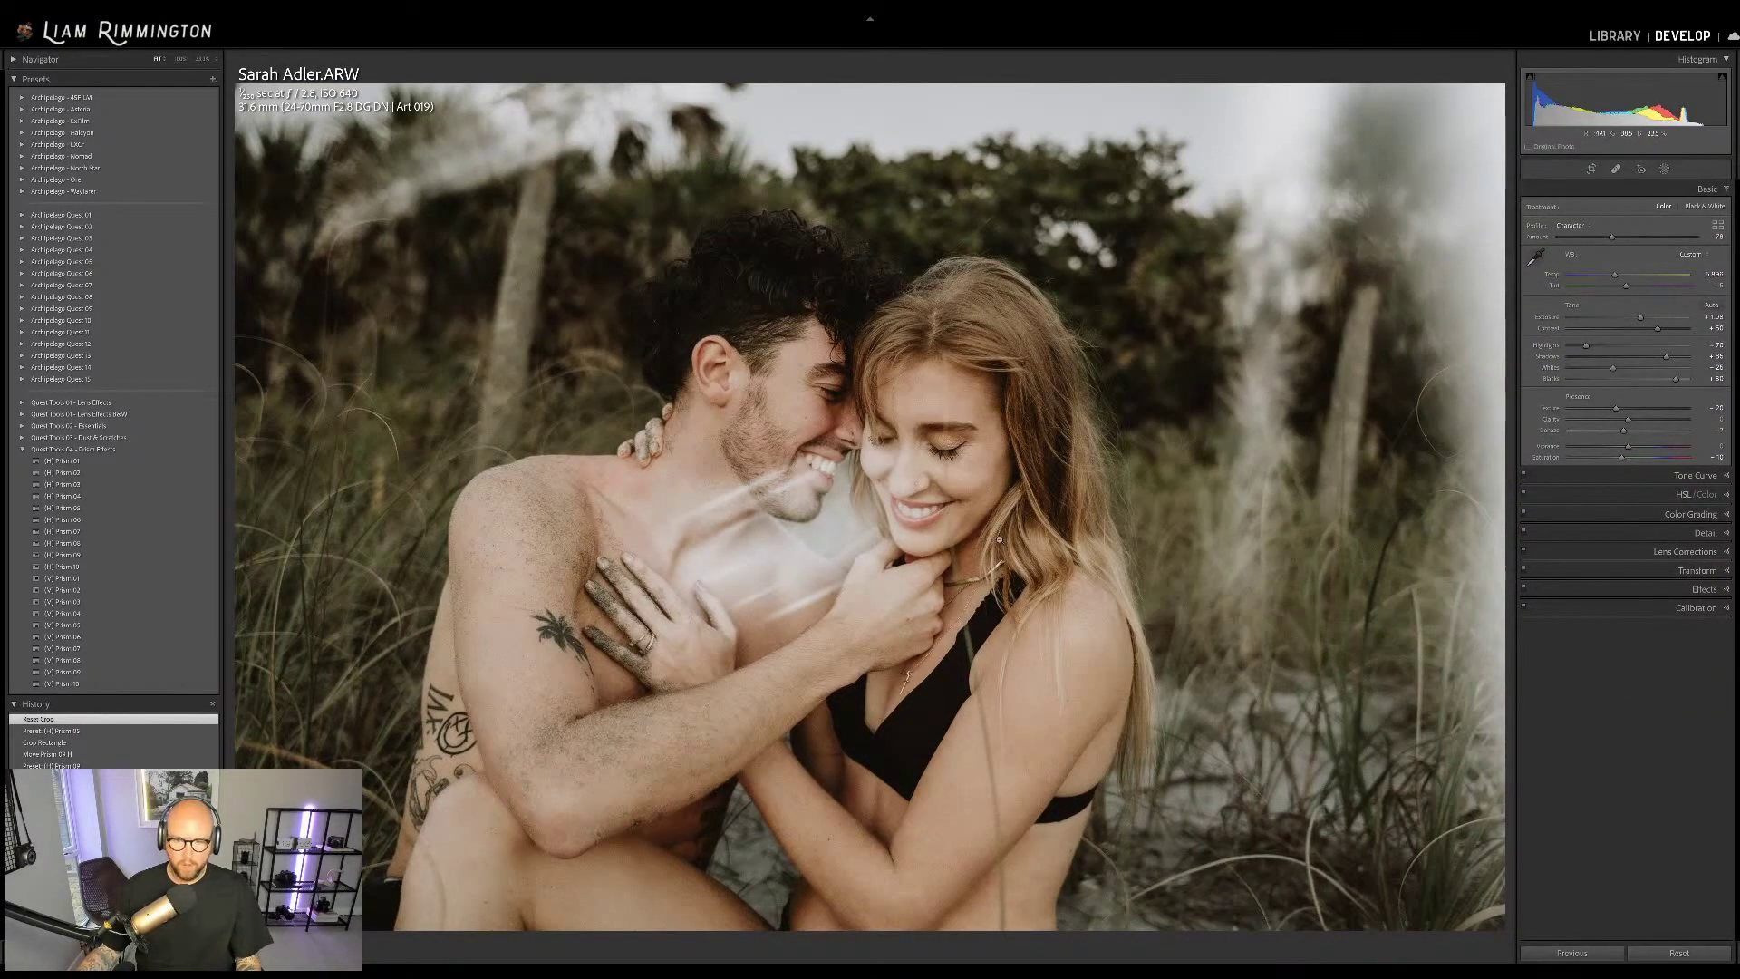
left_click(1665, 168)
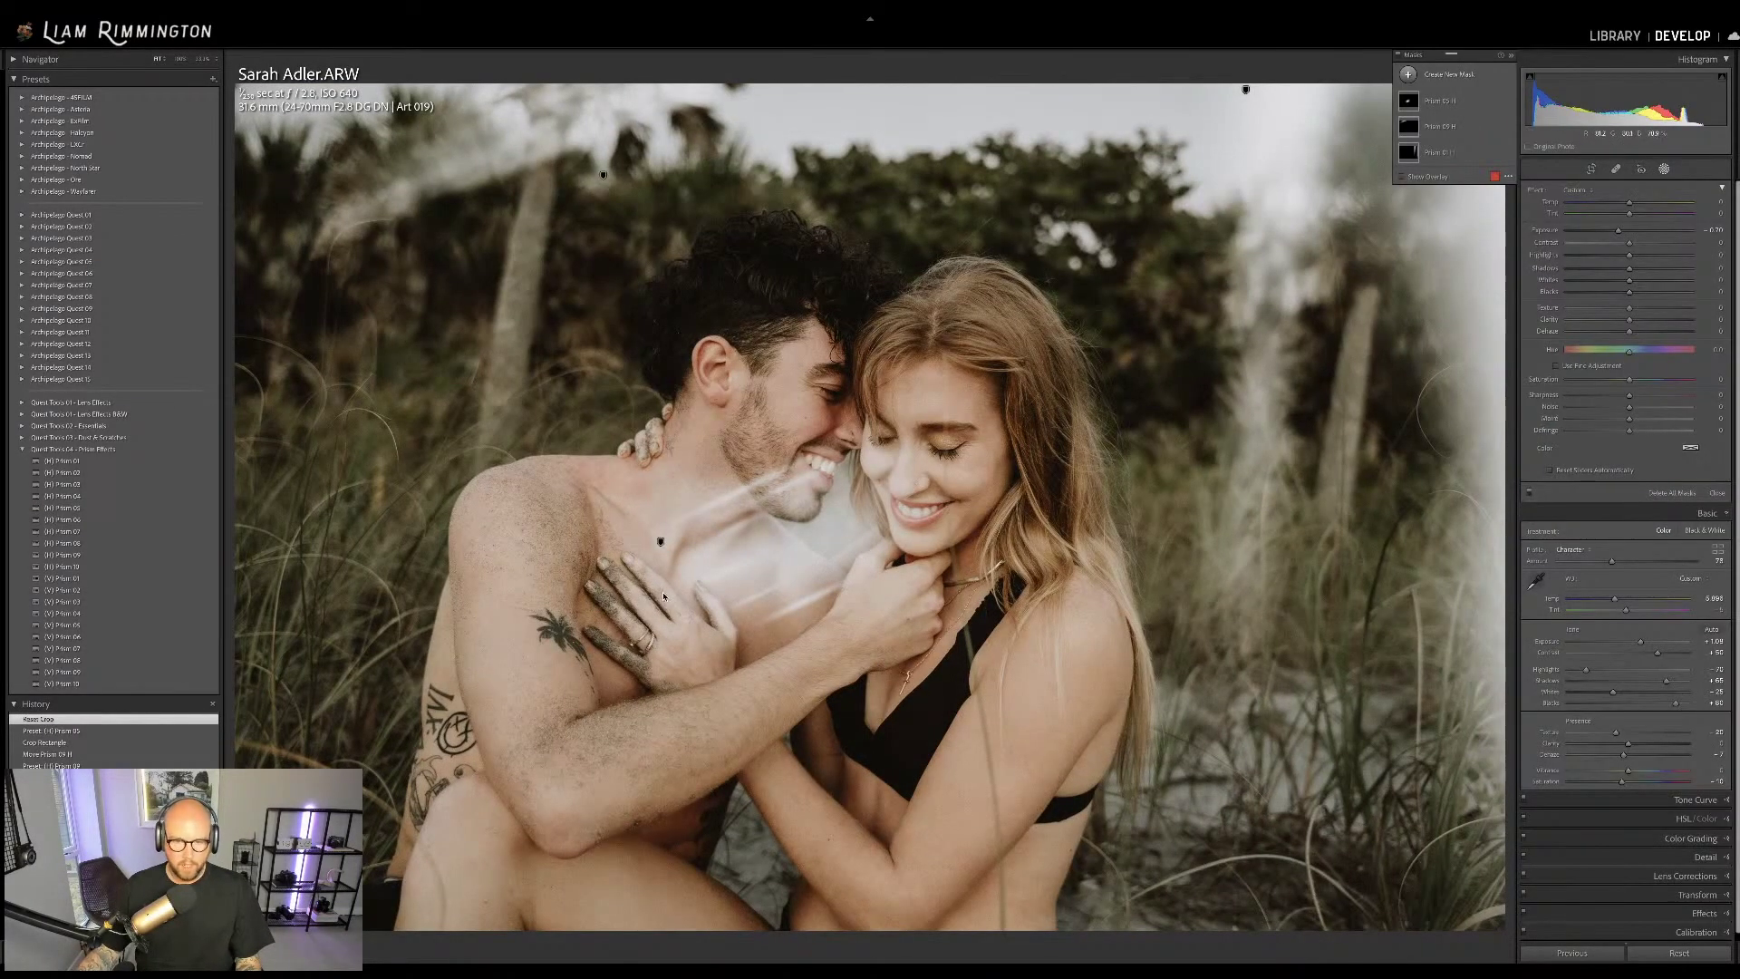
Move the (H) Prism 05 mask from the couple's chests to the grass in the lower-right corner, and lower the profile amount to about 55
left_click(660, 541)
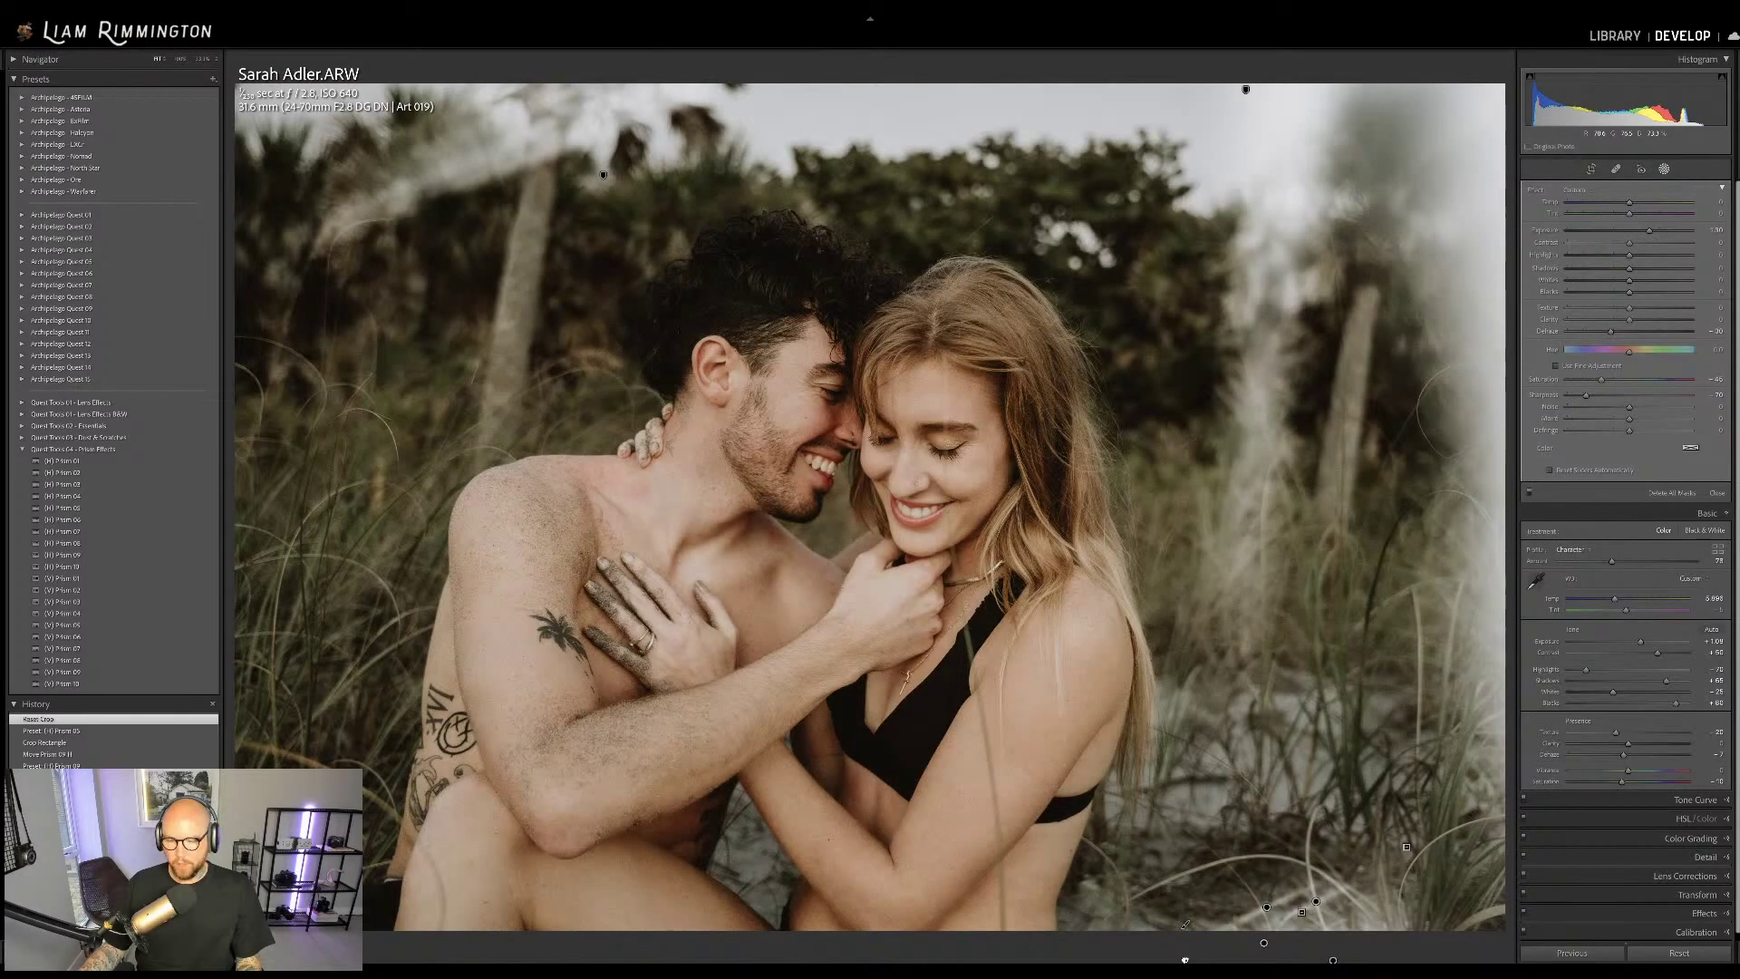
left_click_drag(1183, 958, 1186, 959)
key("shift+w")
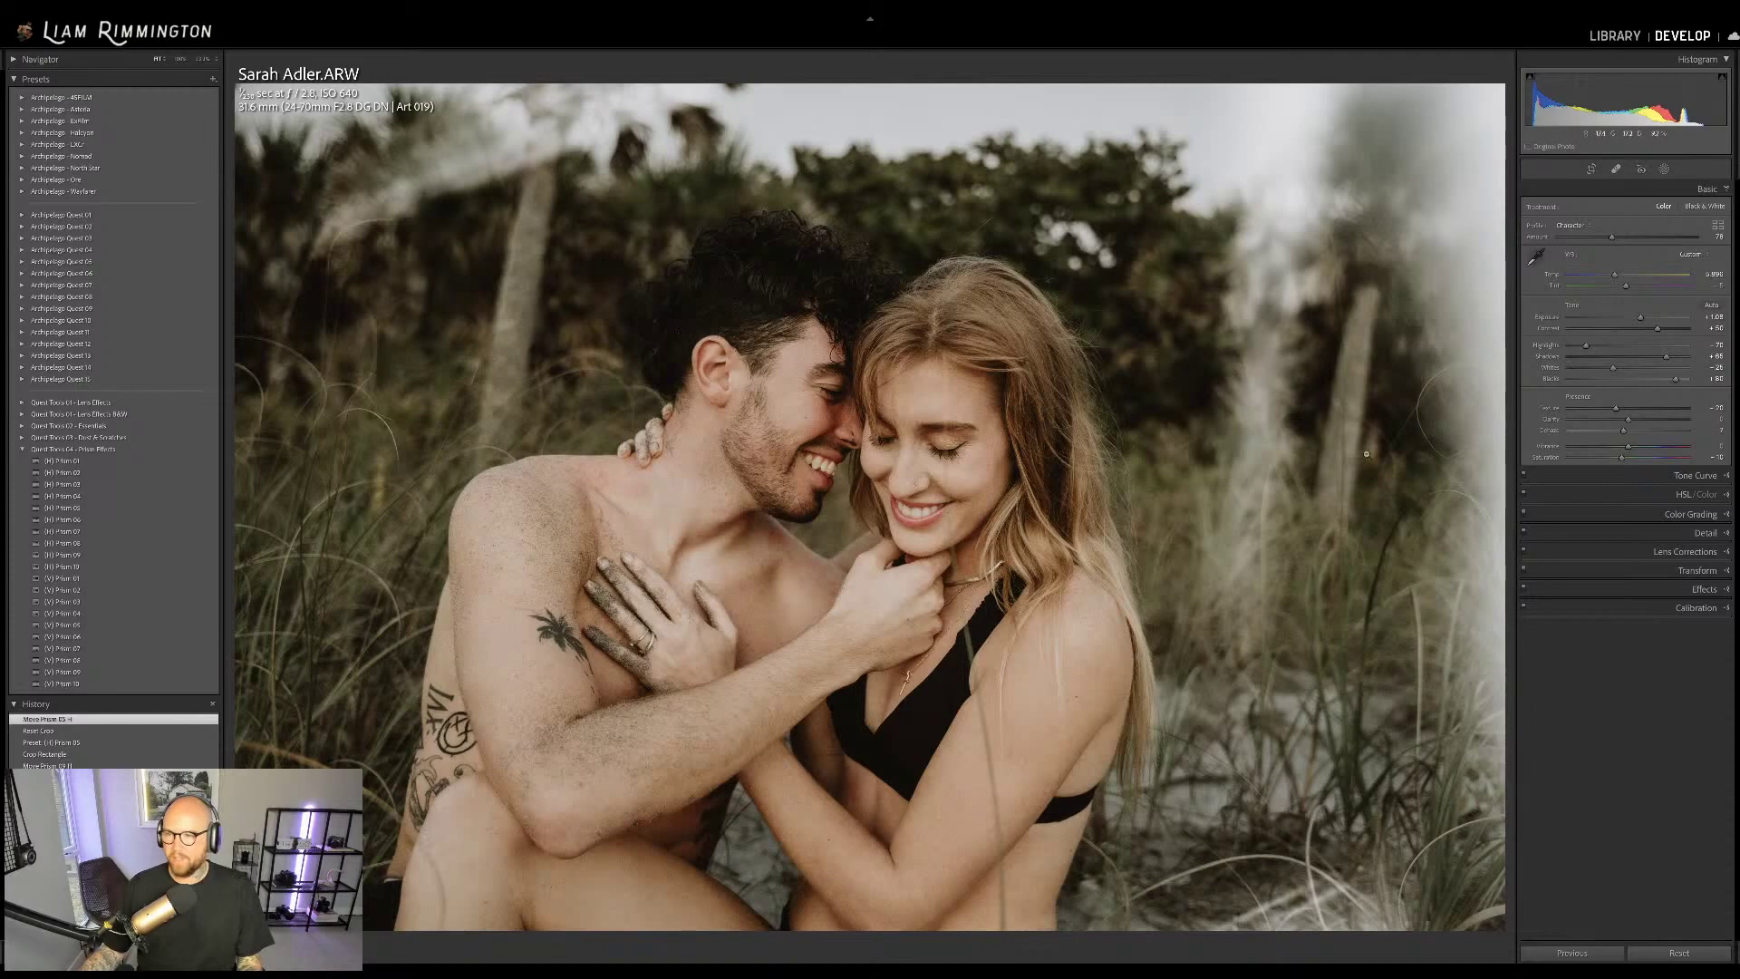
left_click_drag(1612, 236, 1732, 269)
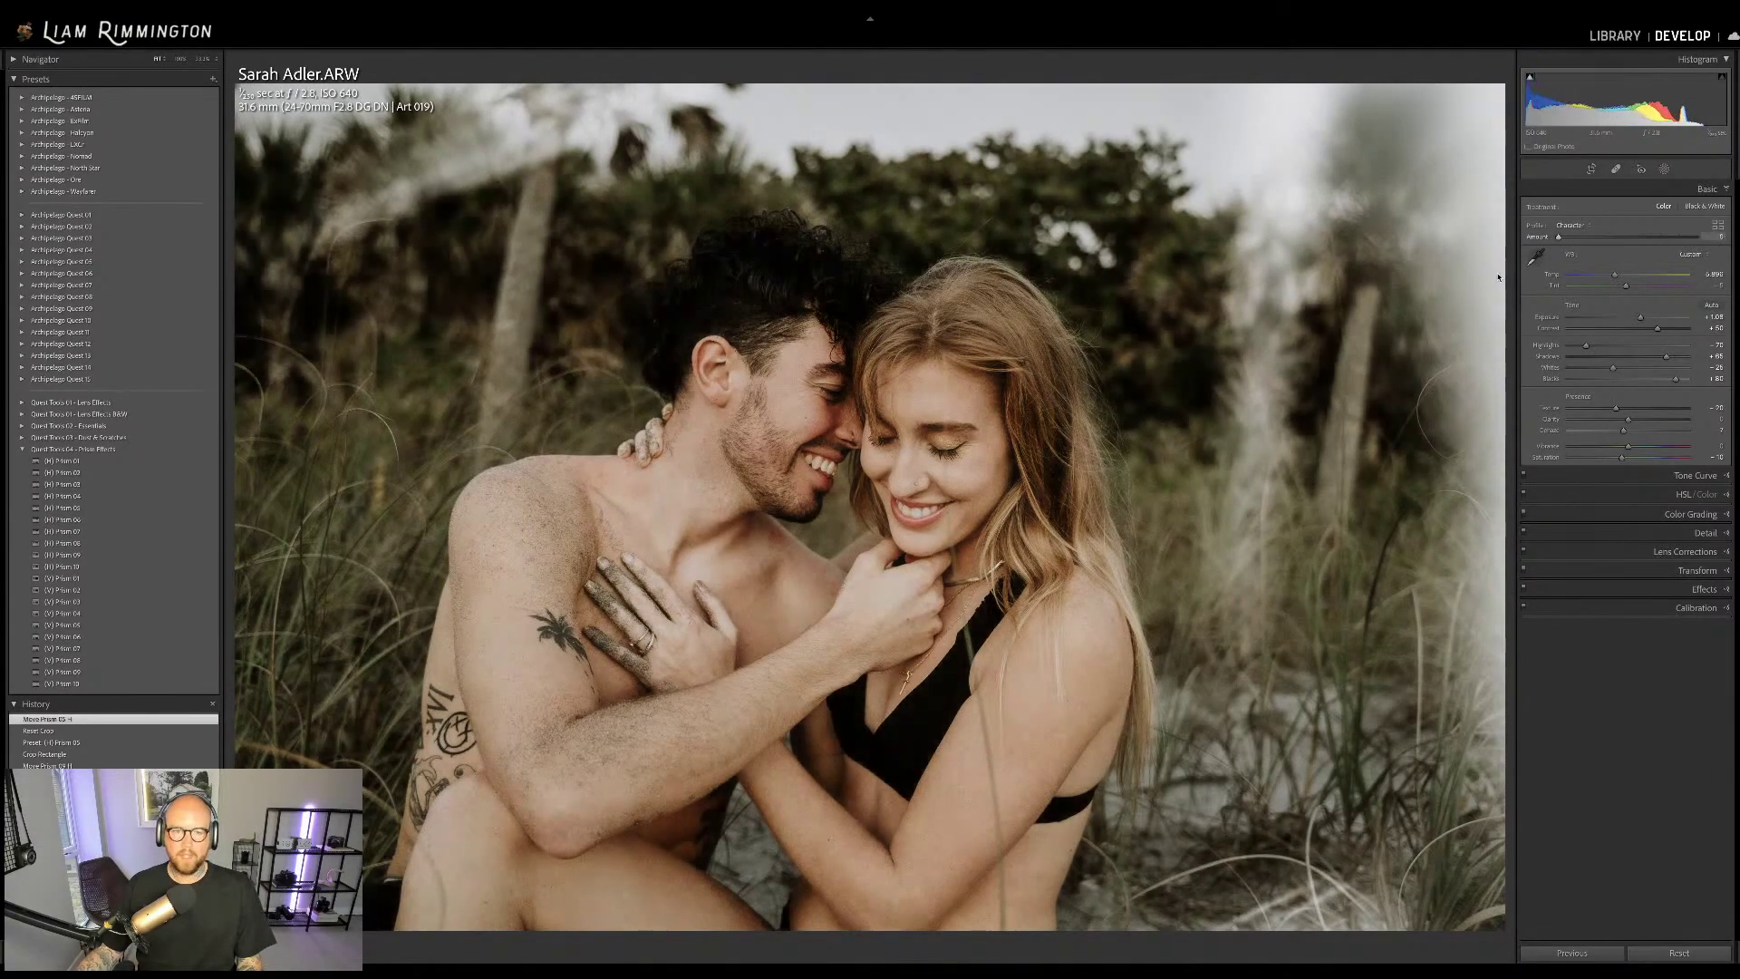
left_click_drag(1696, 236, 1598, 263)
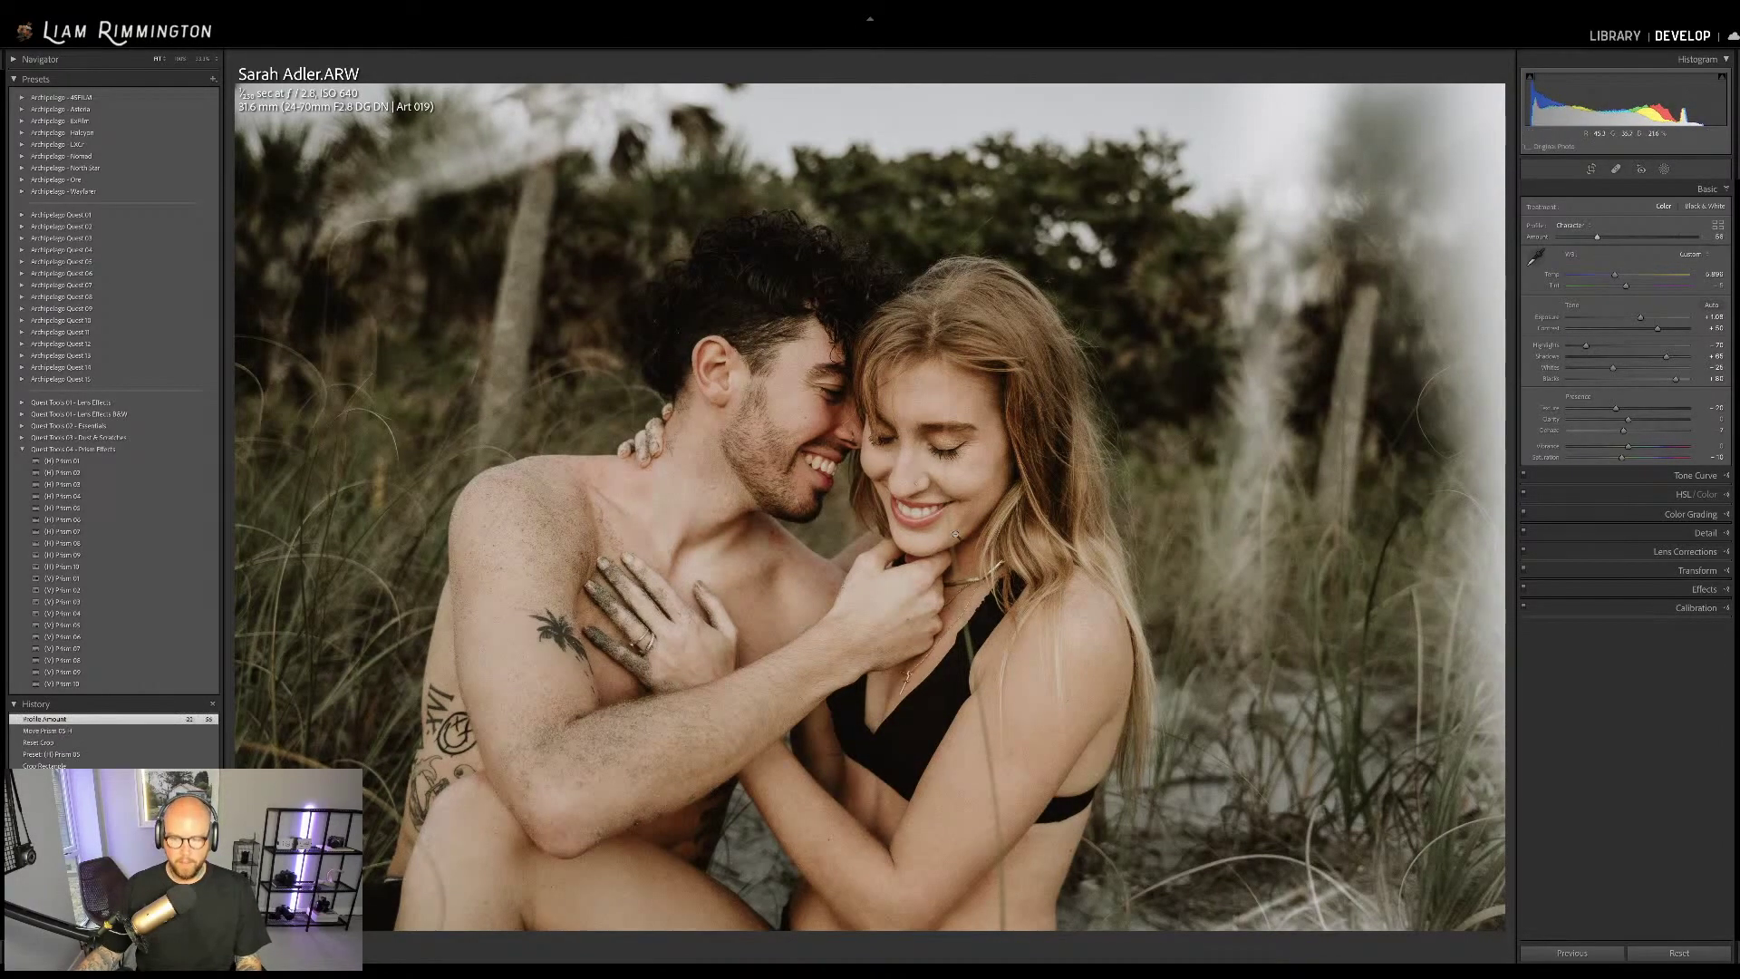
Compare the couple photo with its original version, both by toggling and side by side
key("backslash")
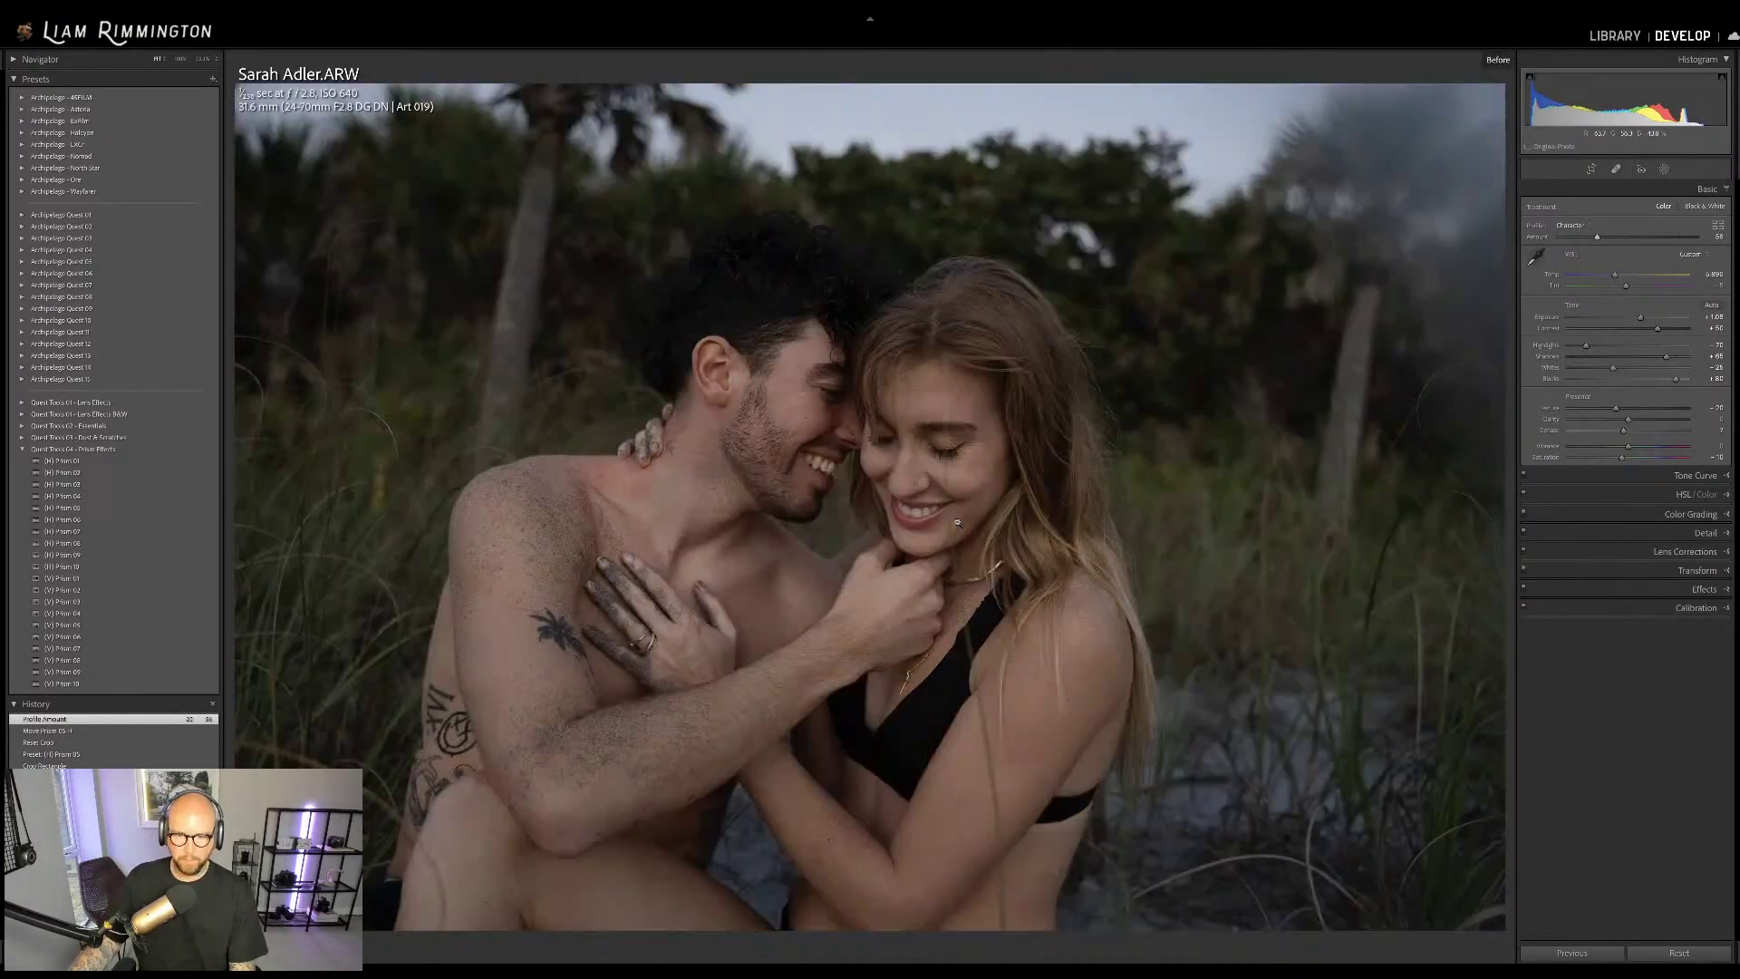
key("backslash")
key("backslash")
key("backslash")
key("backslash")
key("backslash")
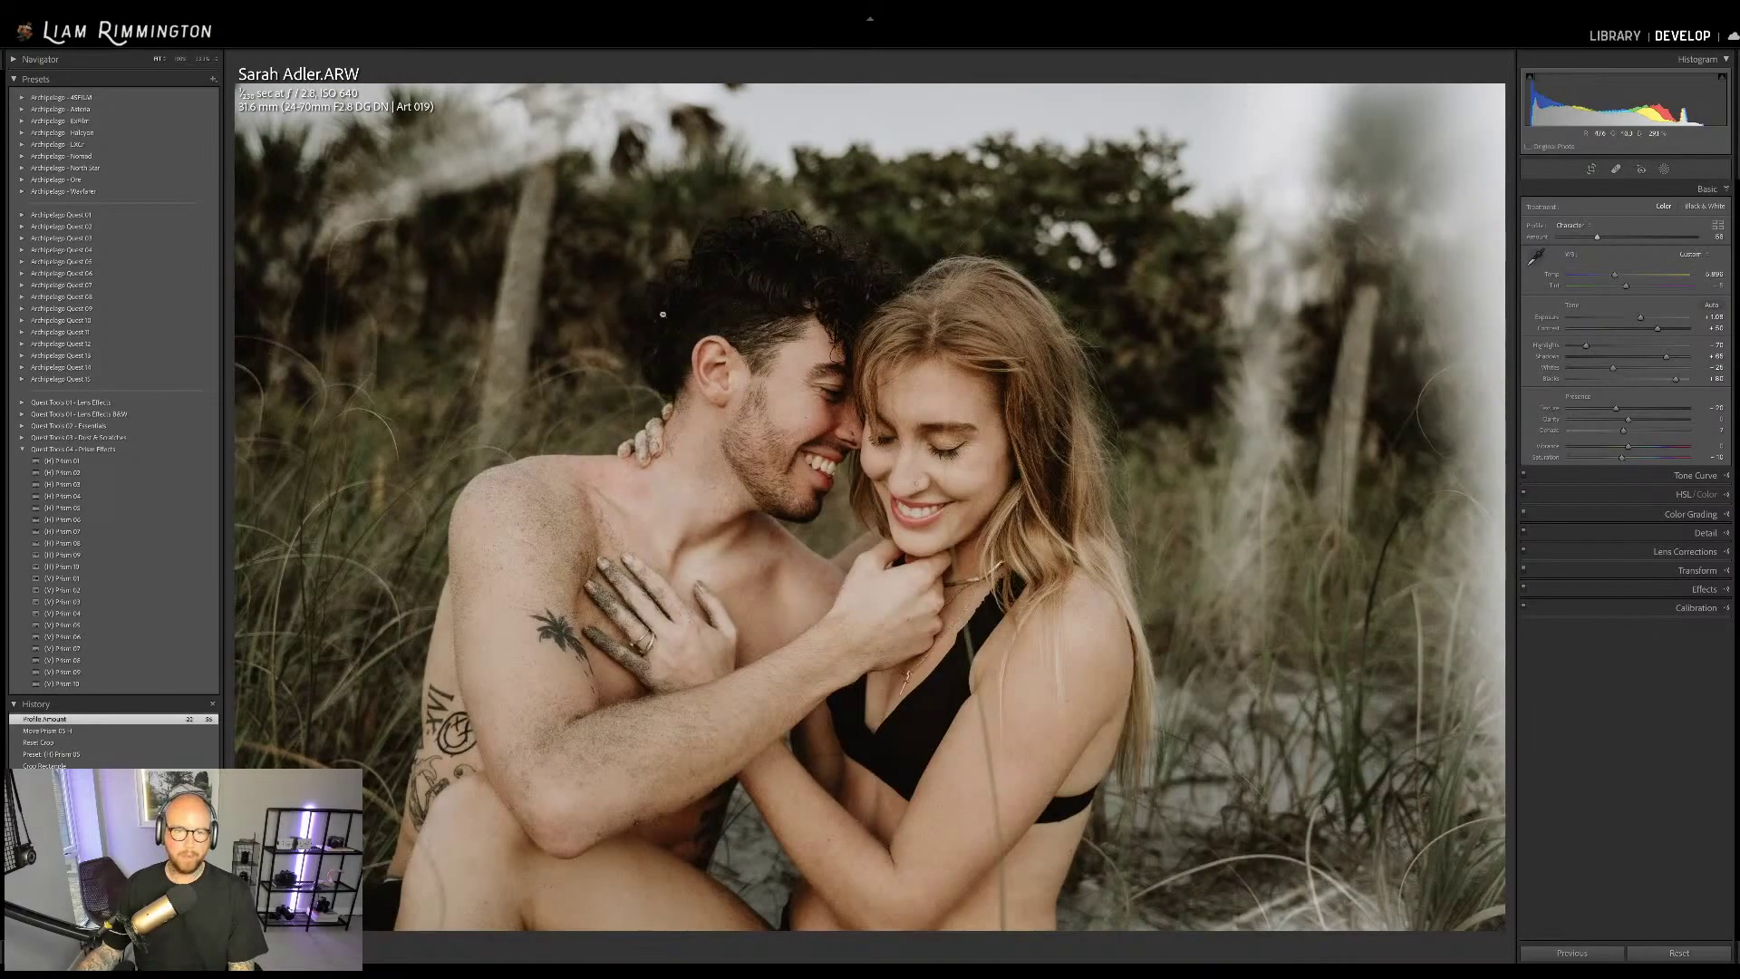
key("backslash")
key("backslash")
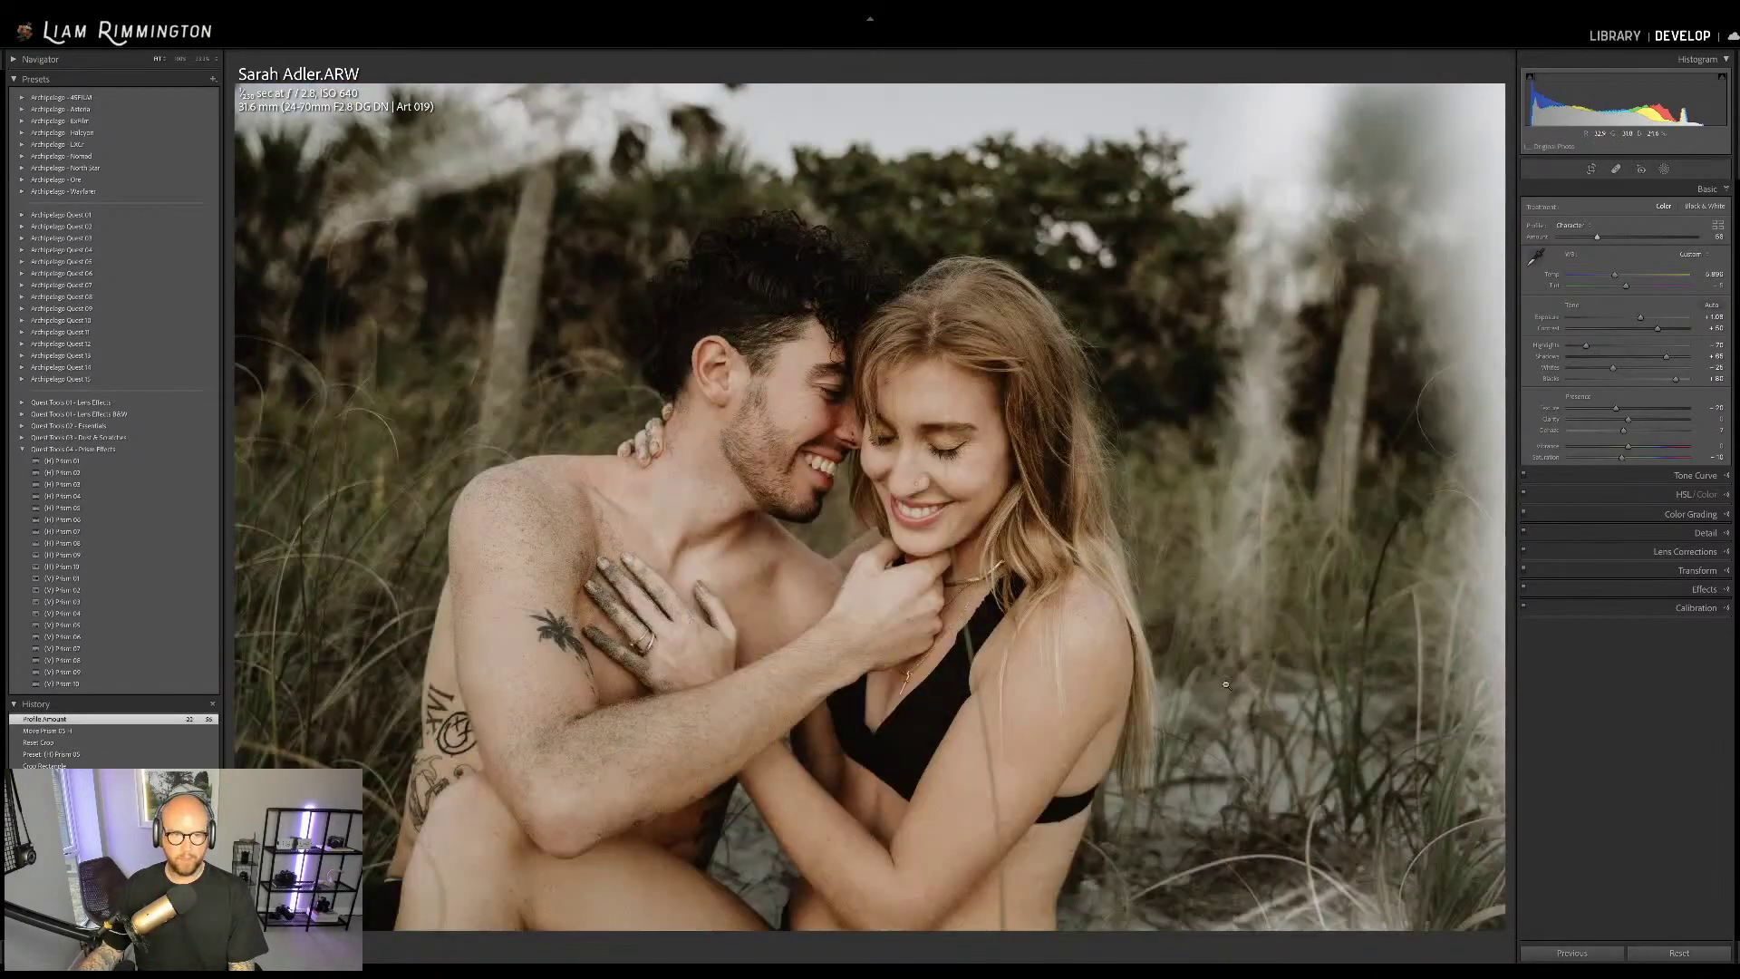
key("backslash")
key("backslash")
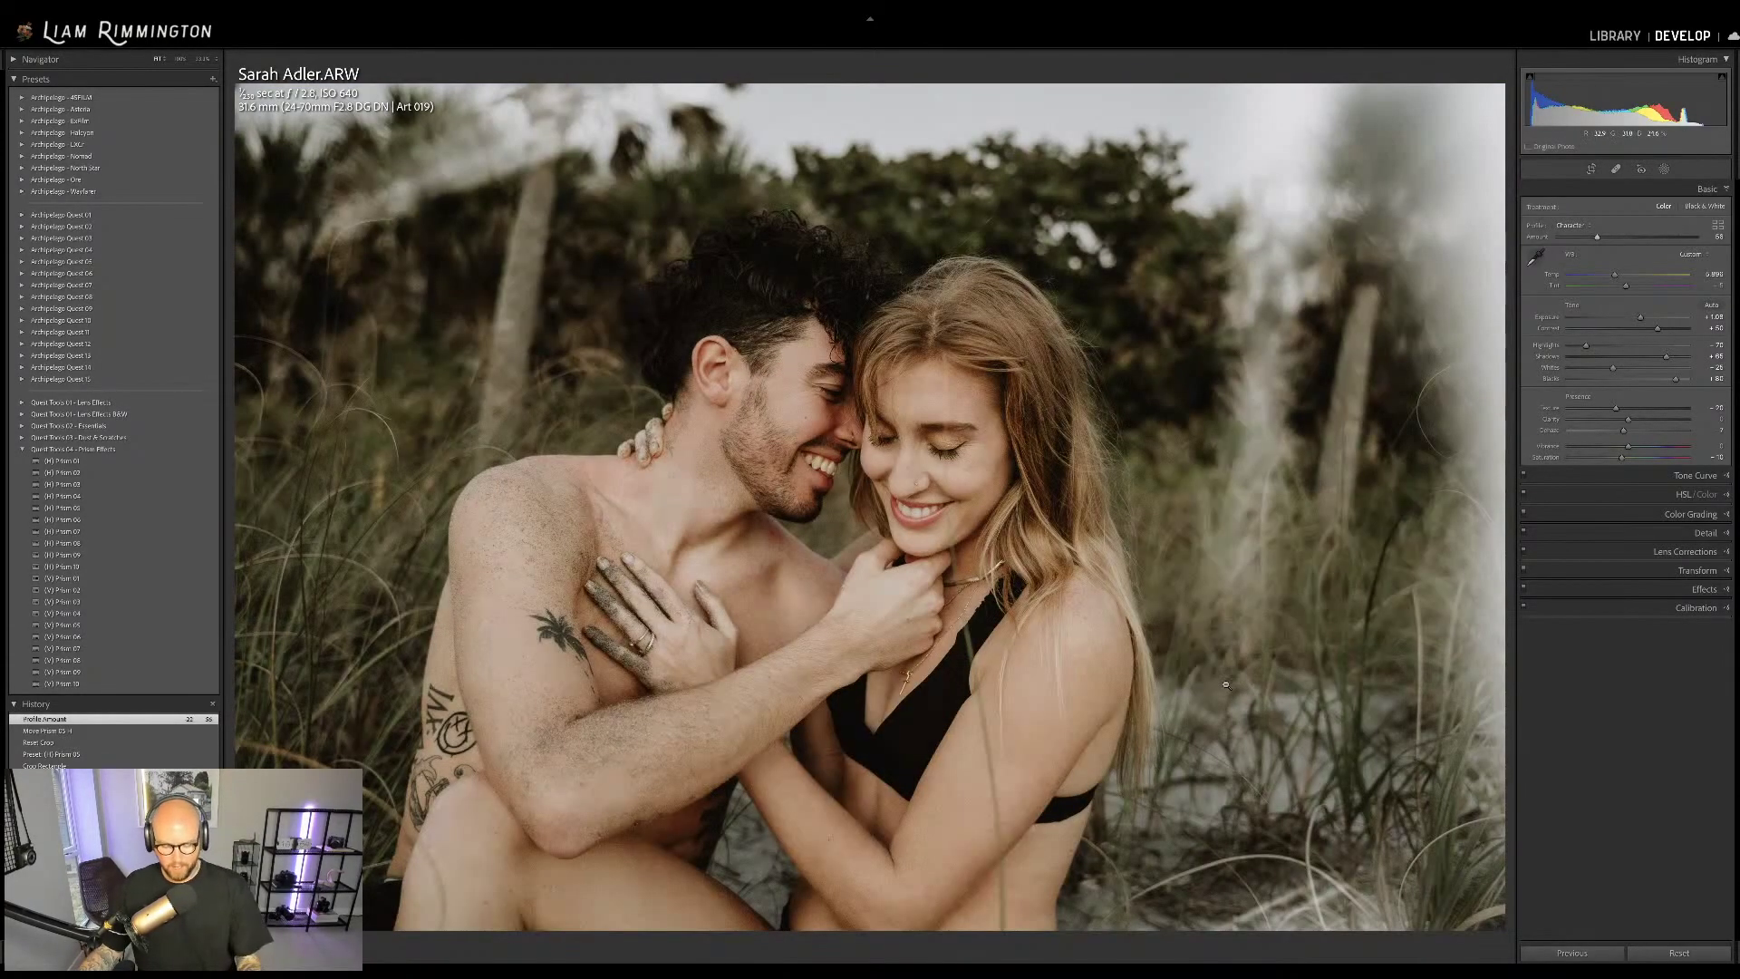
key("y")
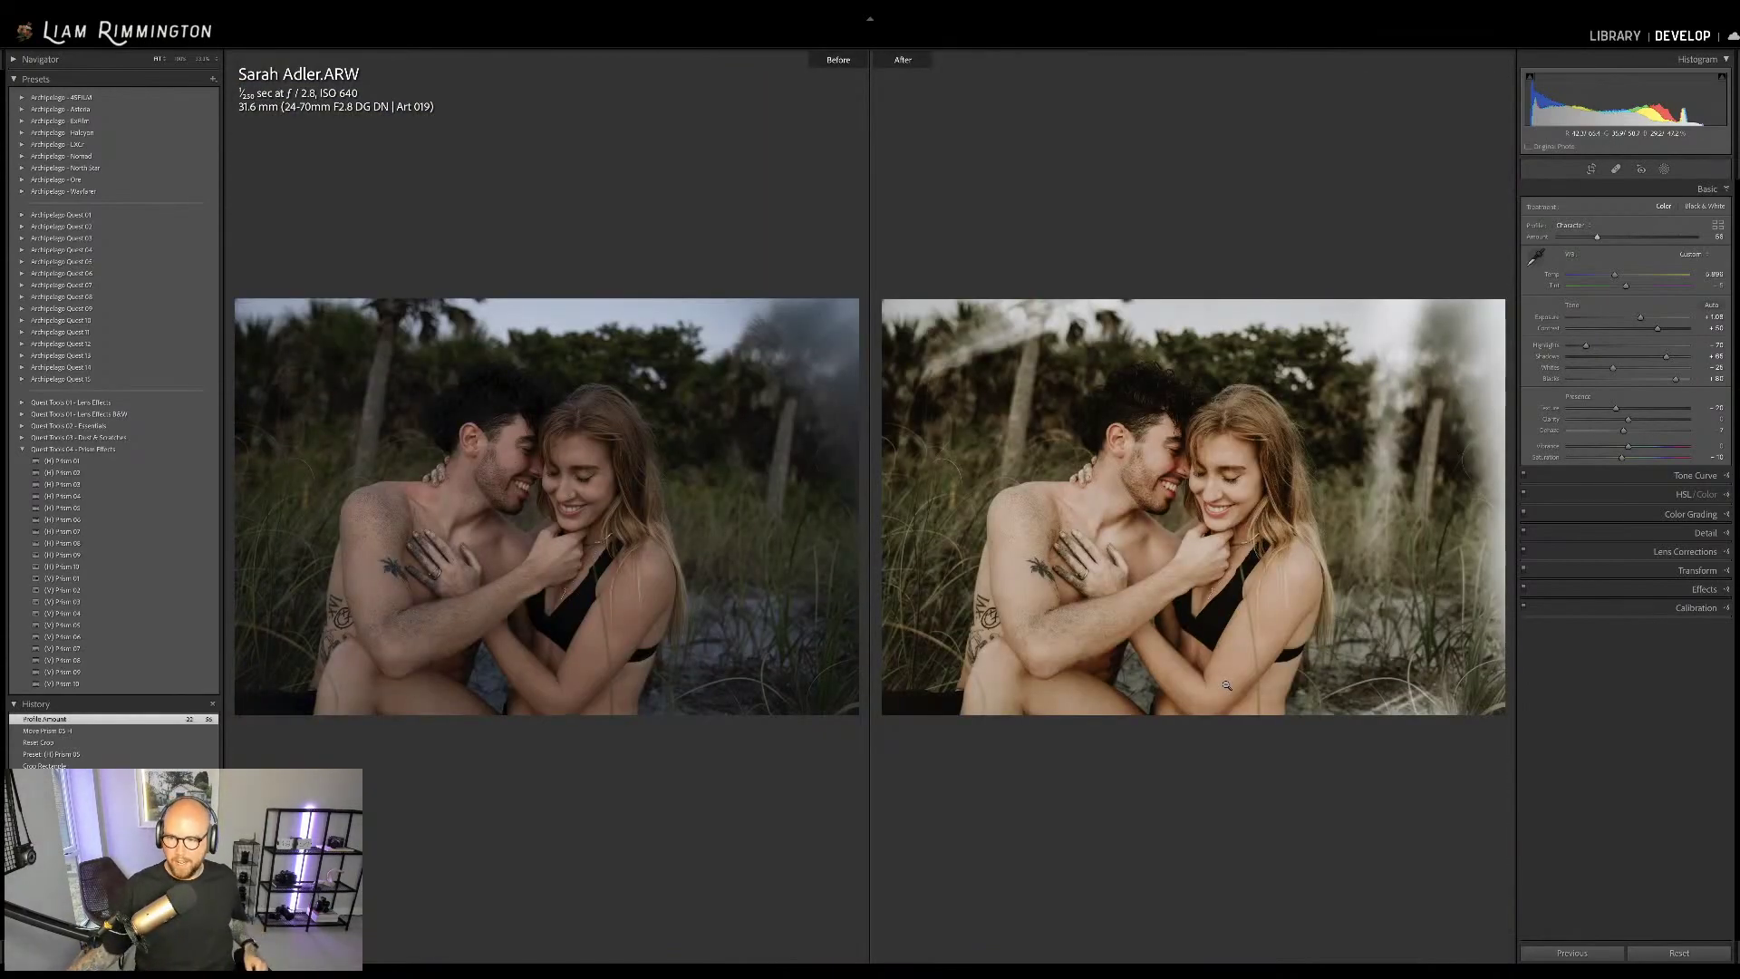
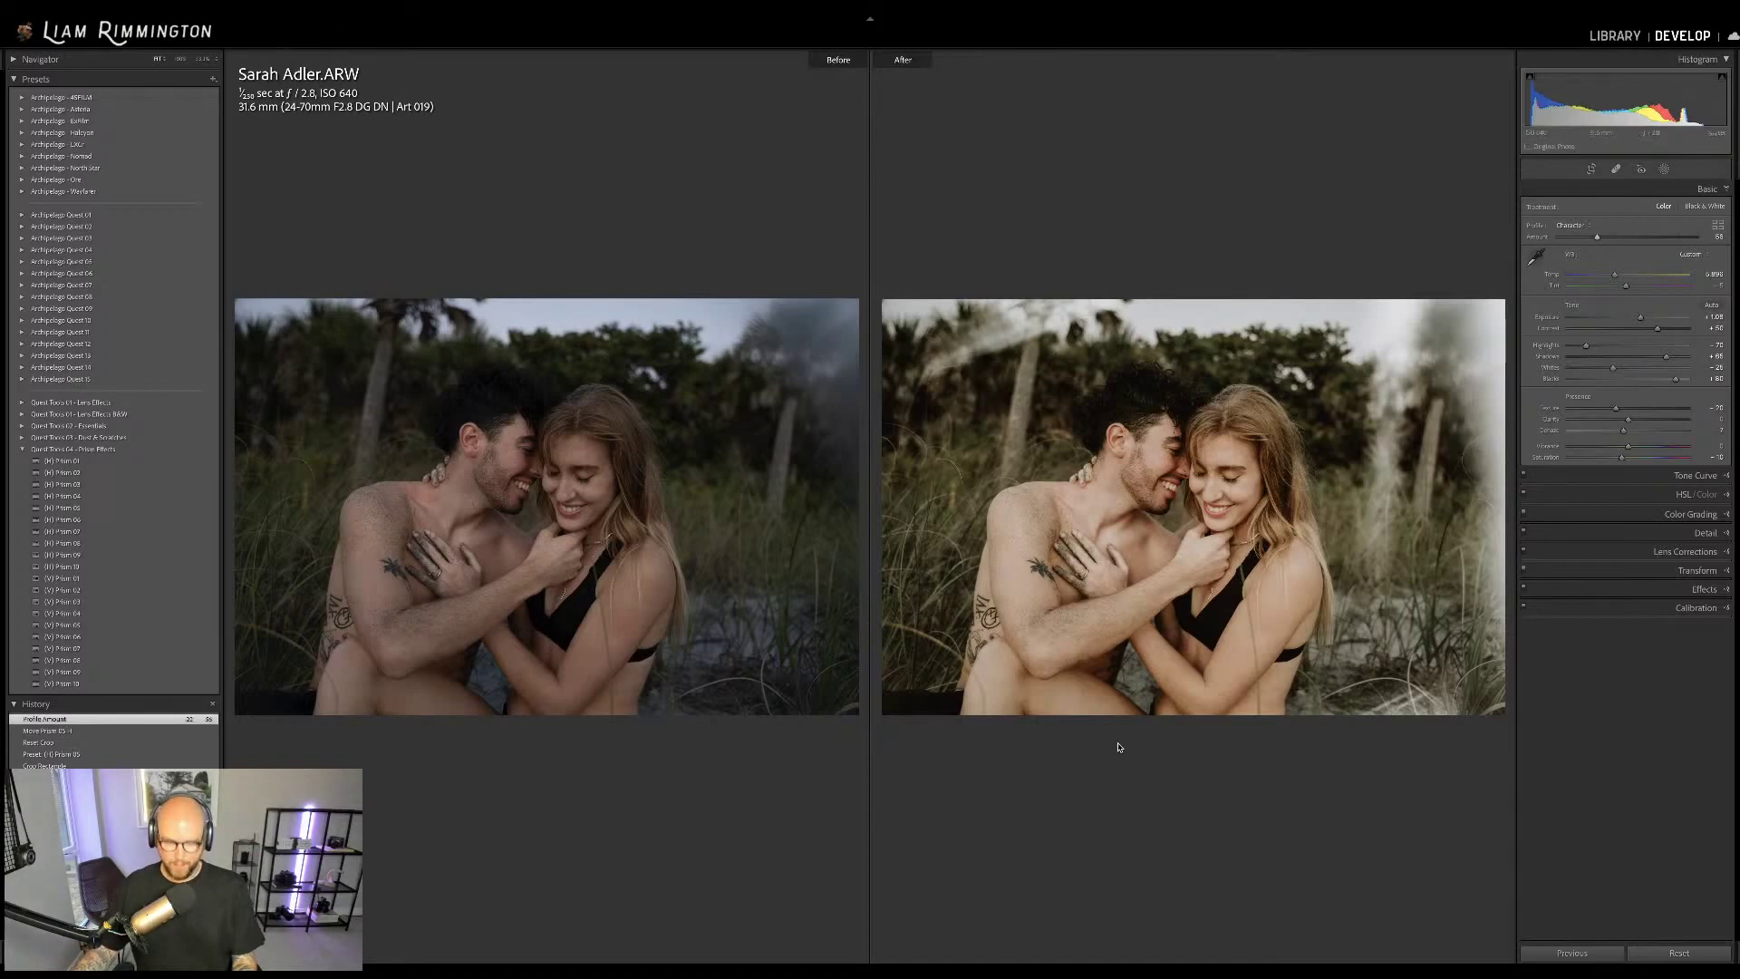
key("y")
Open the black-and-white photo of the woman in the lace gown, apply the (V) Prism 07 preset and move its mask to the lower-left edge
key("Right")
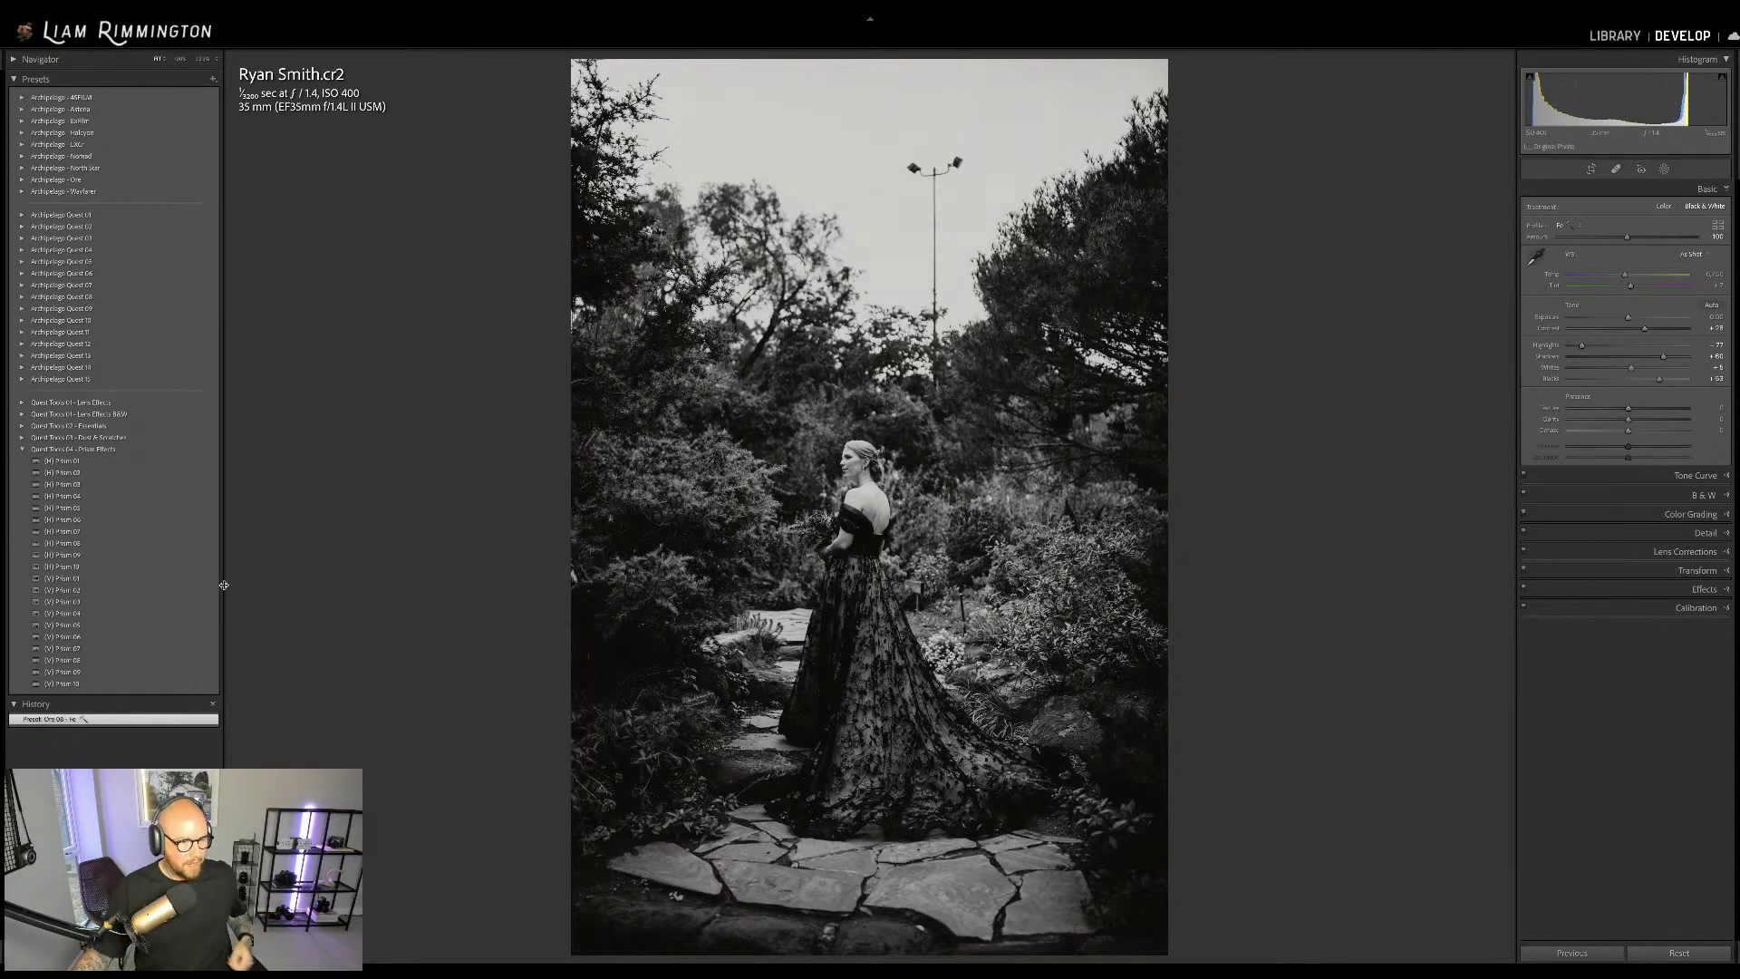
mouse_move(189, 582)
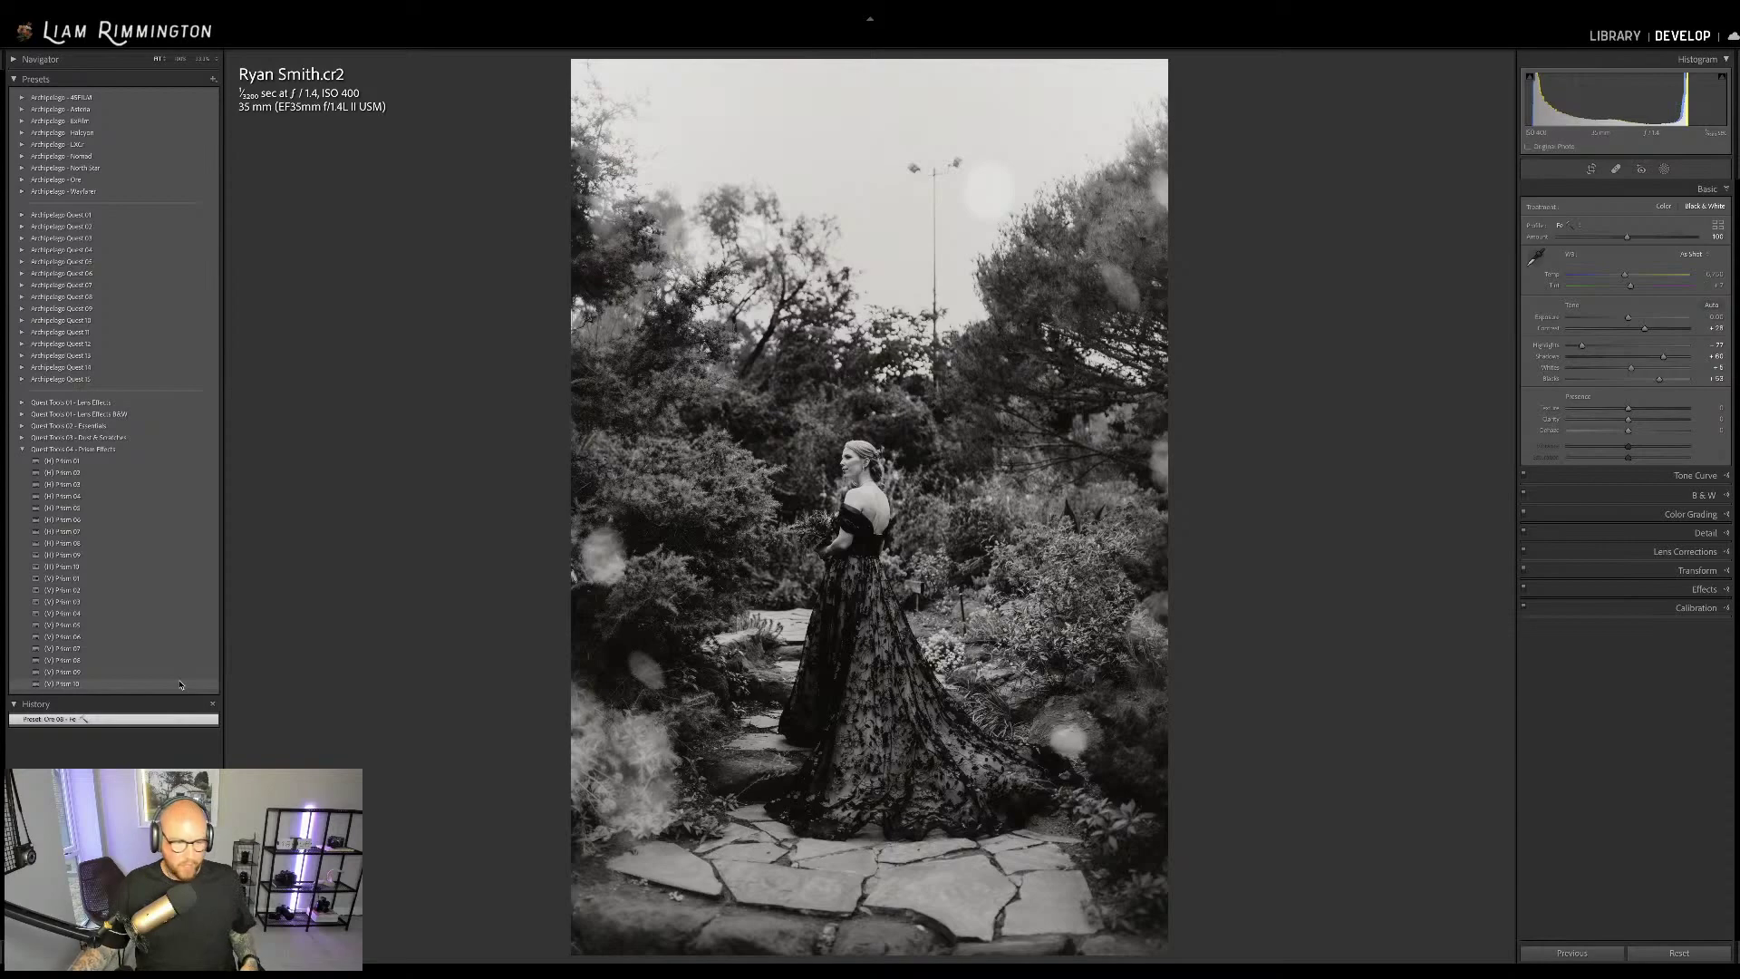
left_click(168, 653)
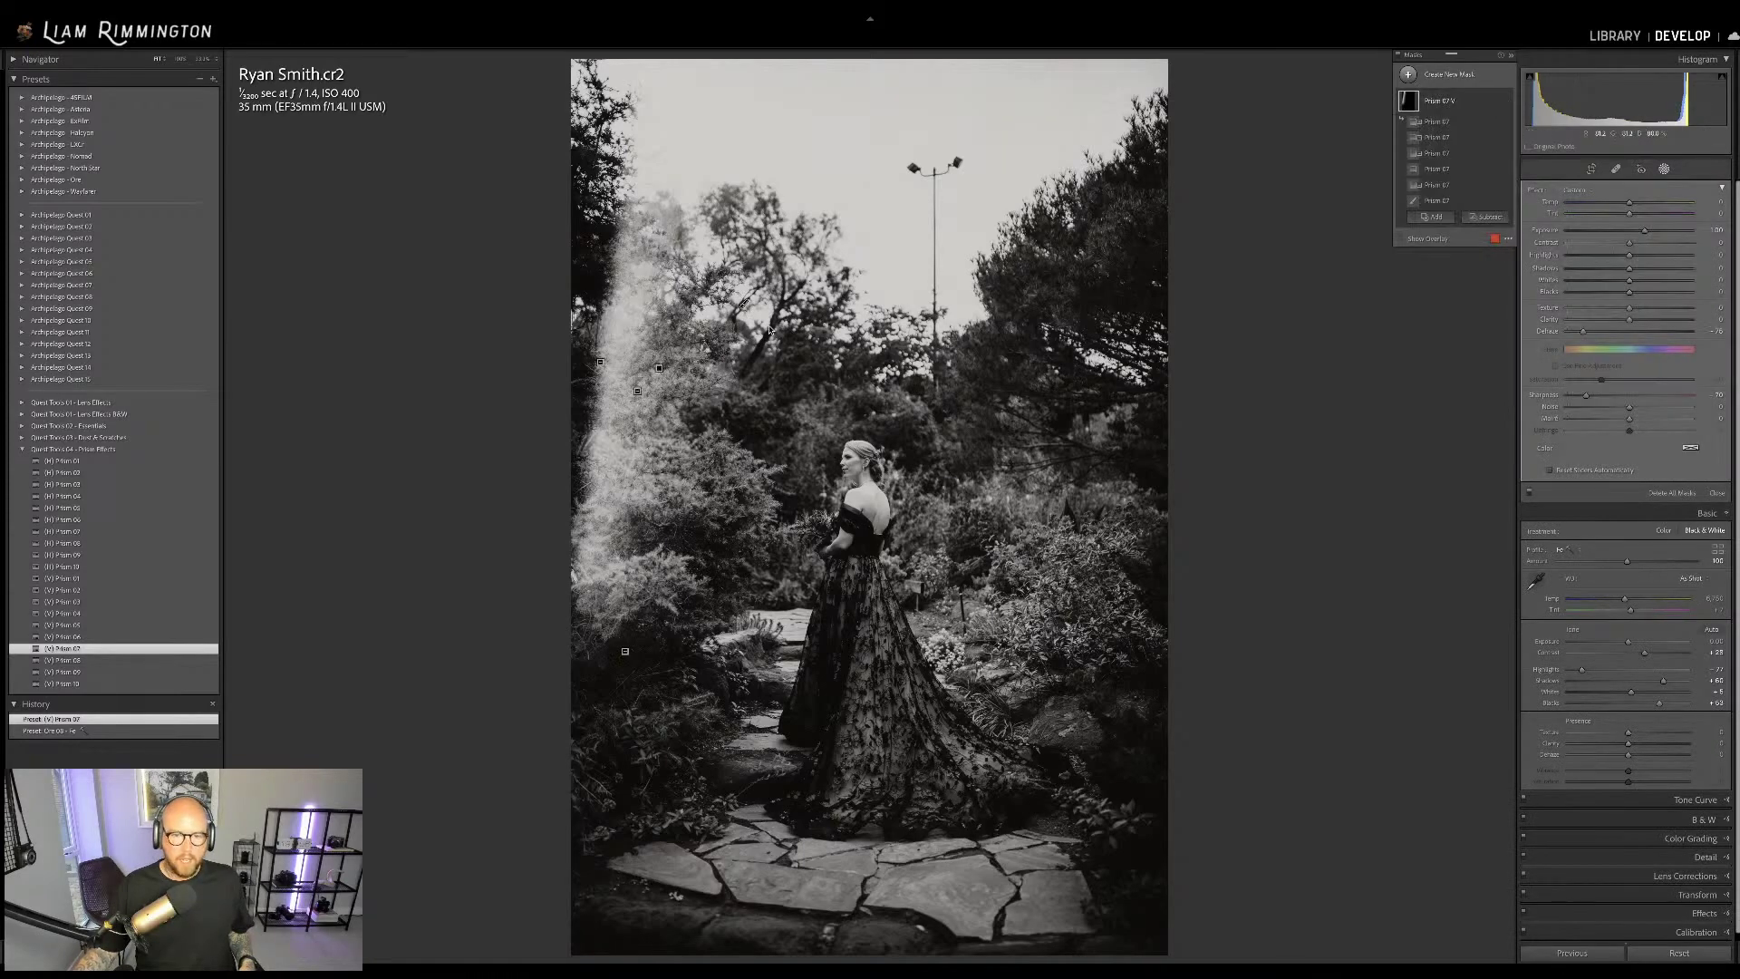
left_click_drag(665, 386, 635, 854)
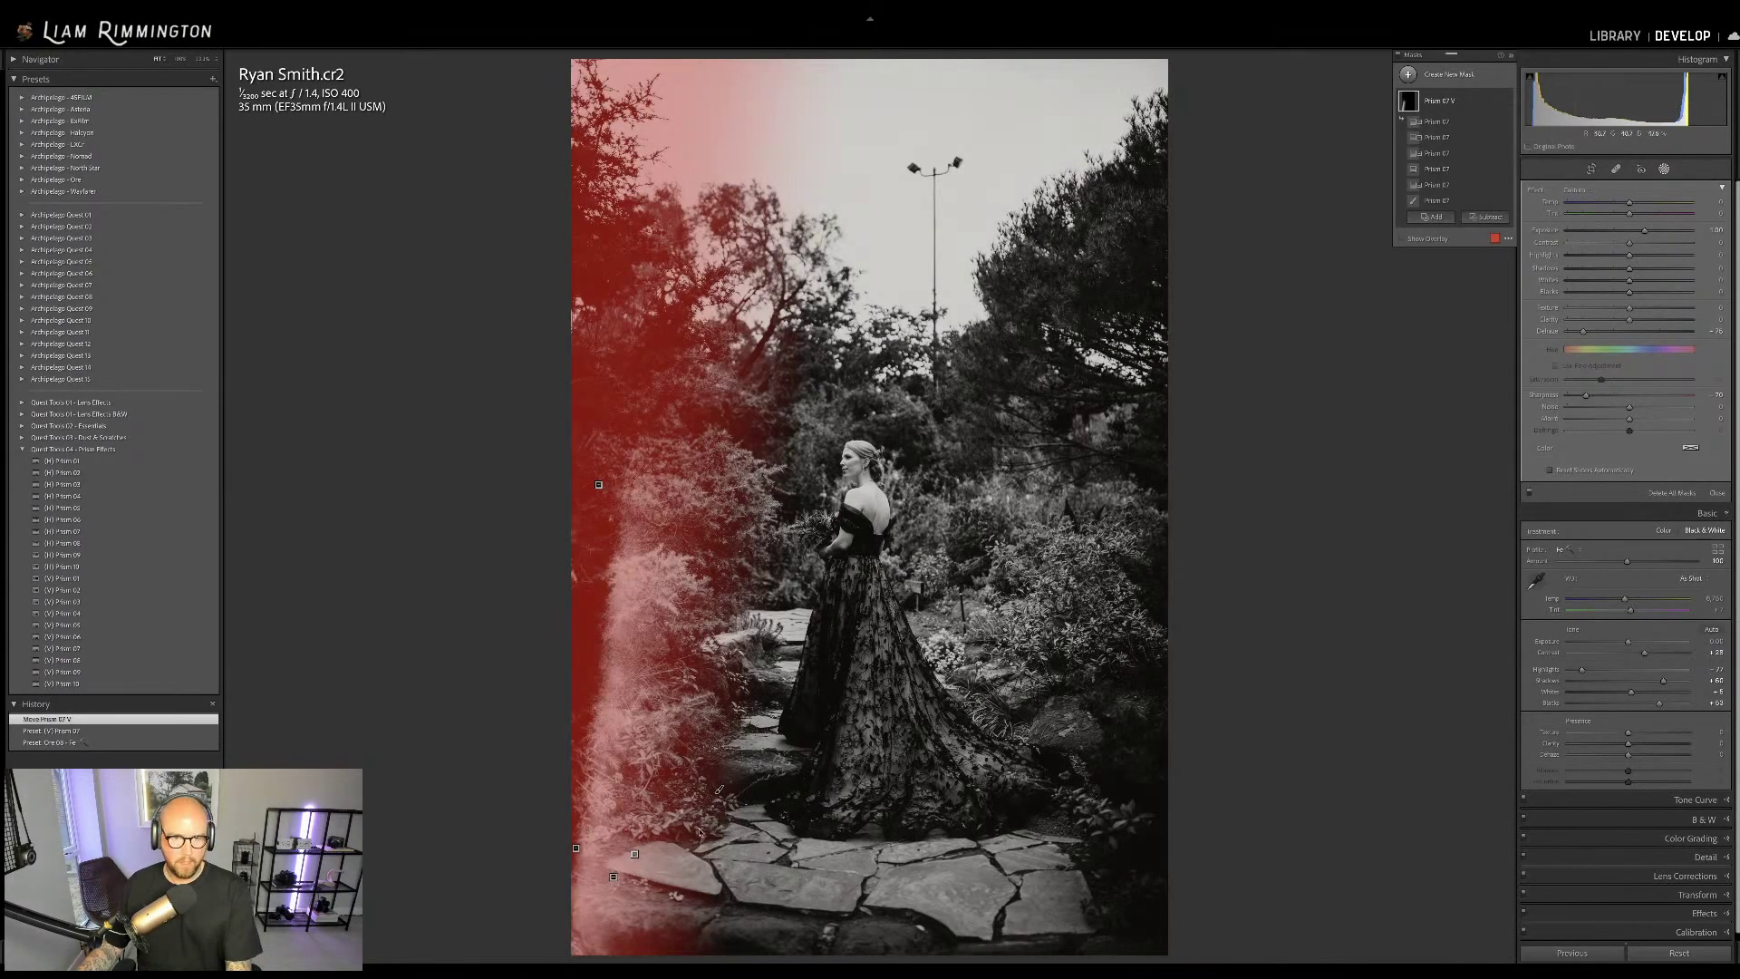
left_click(754, 428)
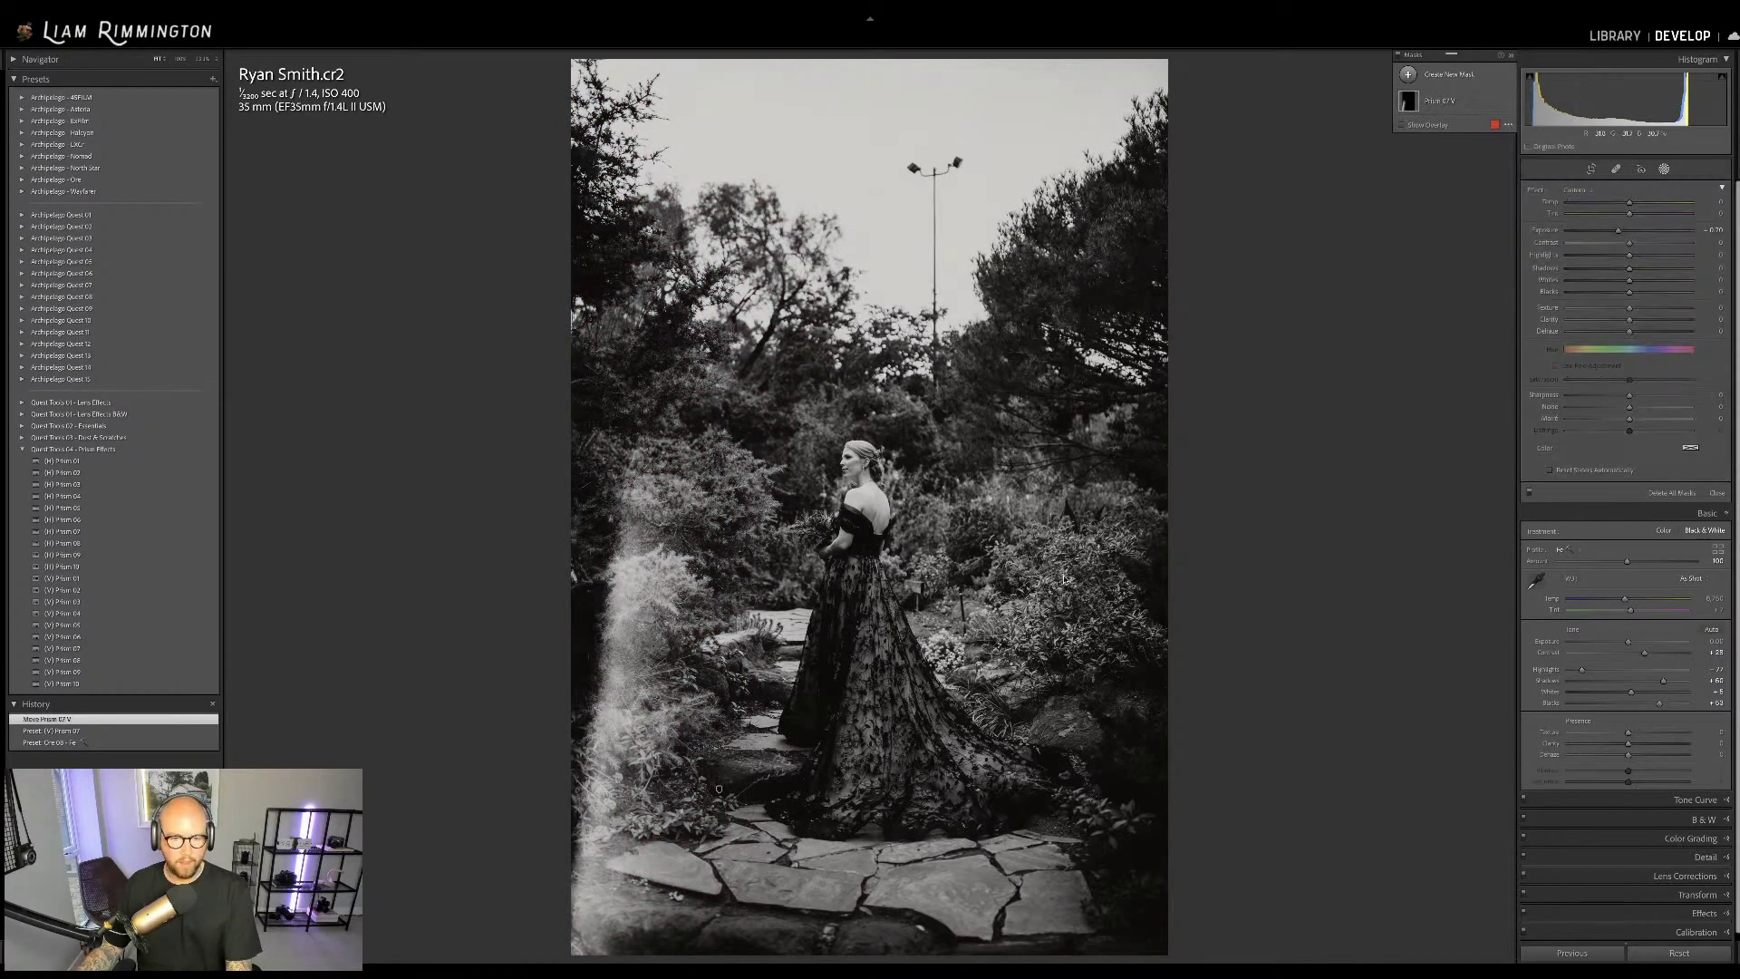
Apply the (V) Prism 10 preset and adjust the exposure of its mask
left_click(186, 687)
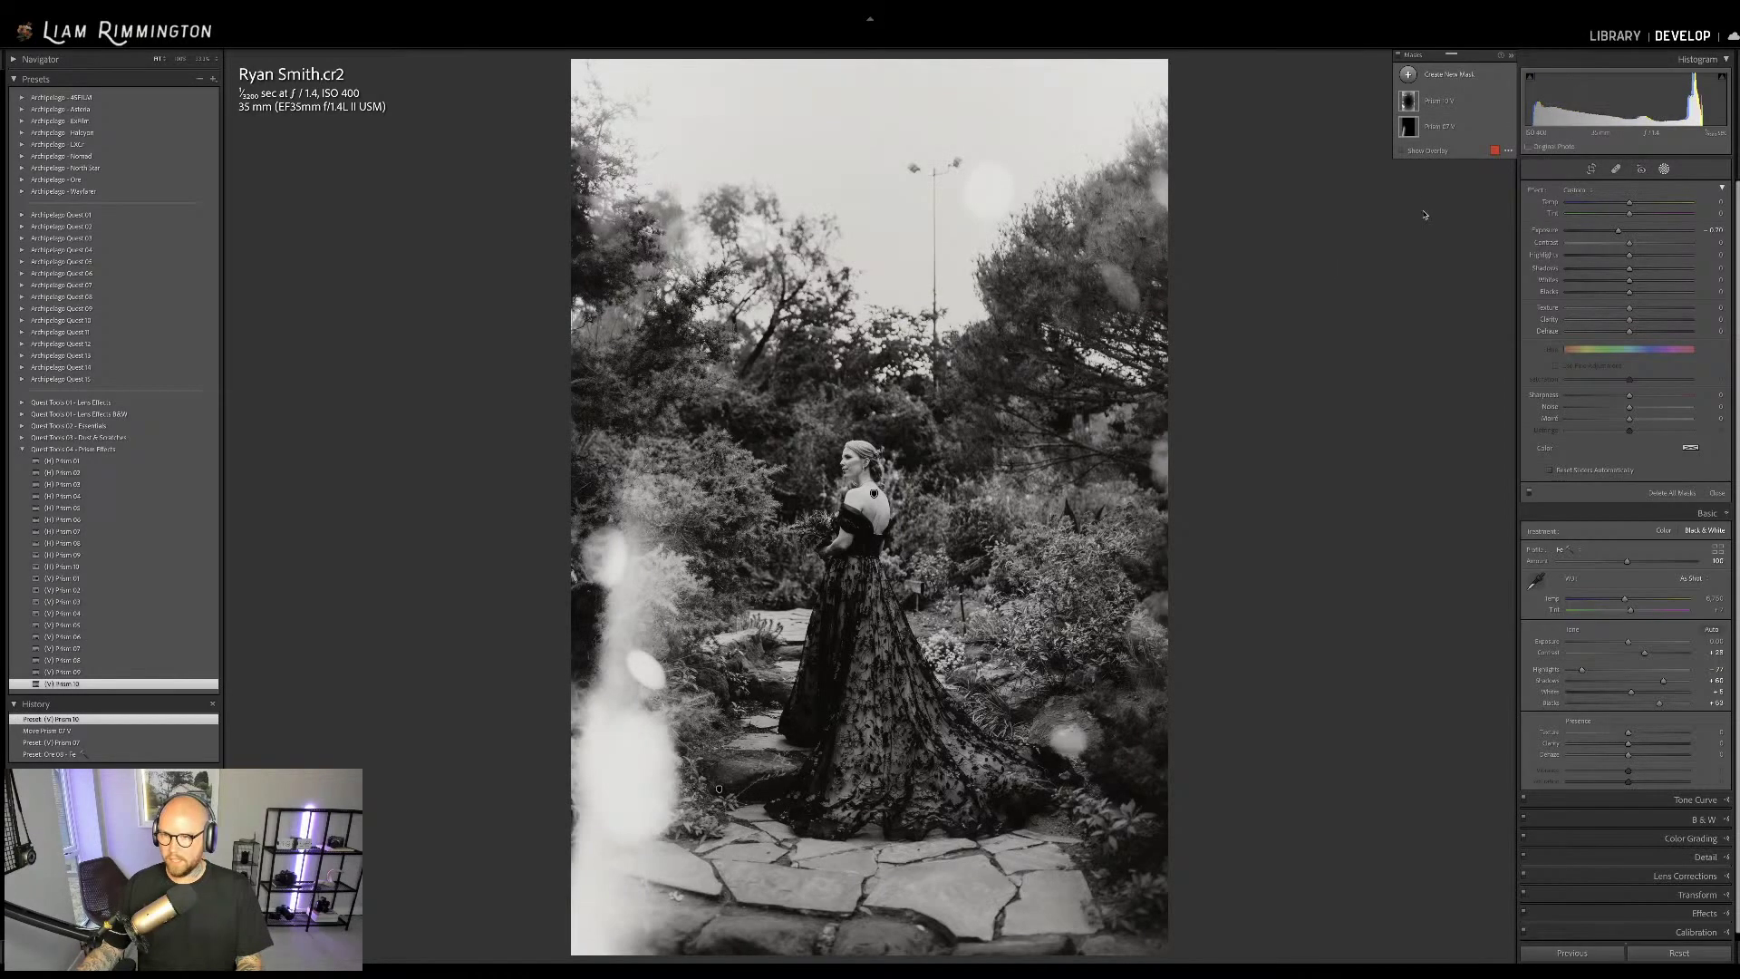
left_click(1448, 108)
mouse_move(1631, 234)
left_mouse_down()
mouse_move(1662, 234)
mouse_move(1646, 234)
left_mouse_up()
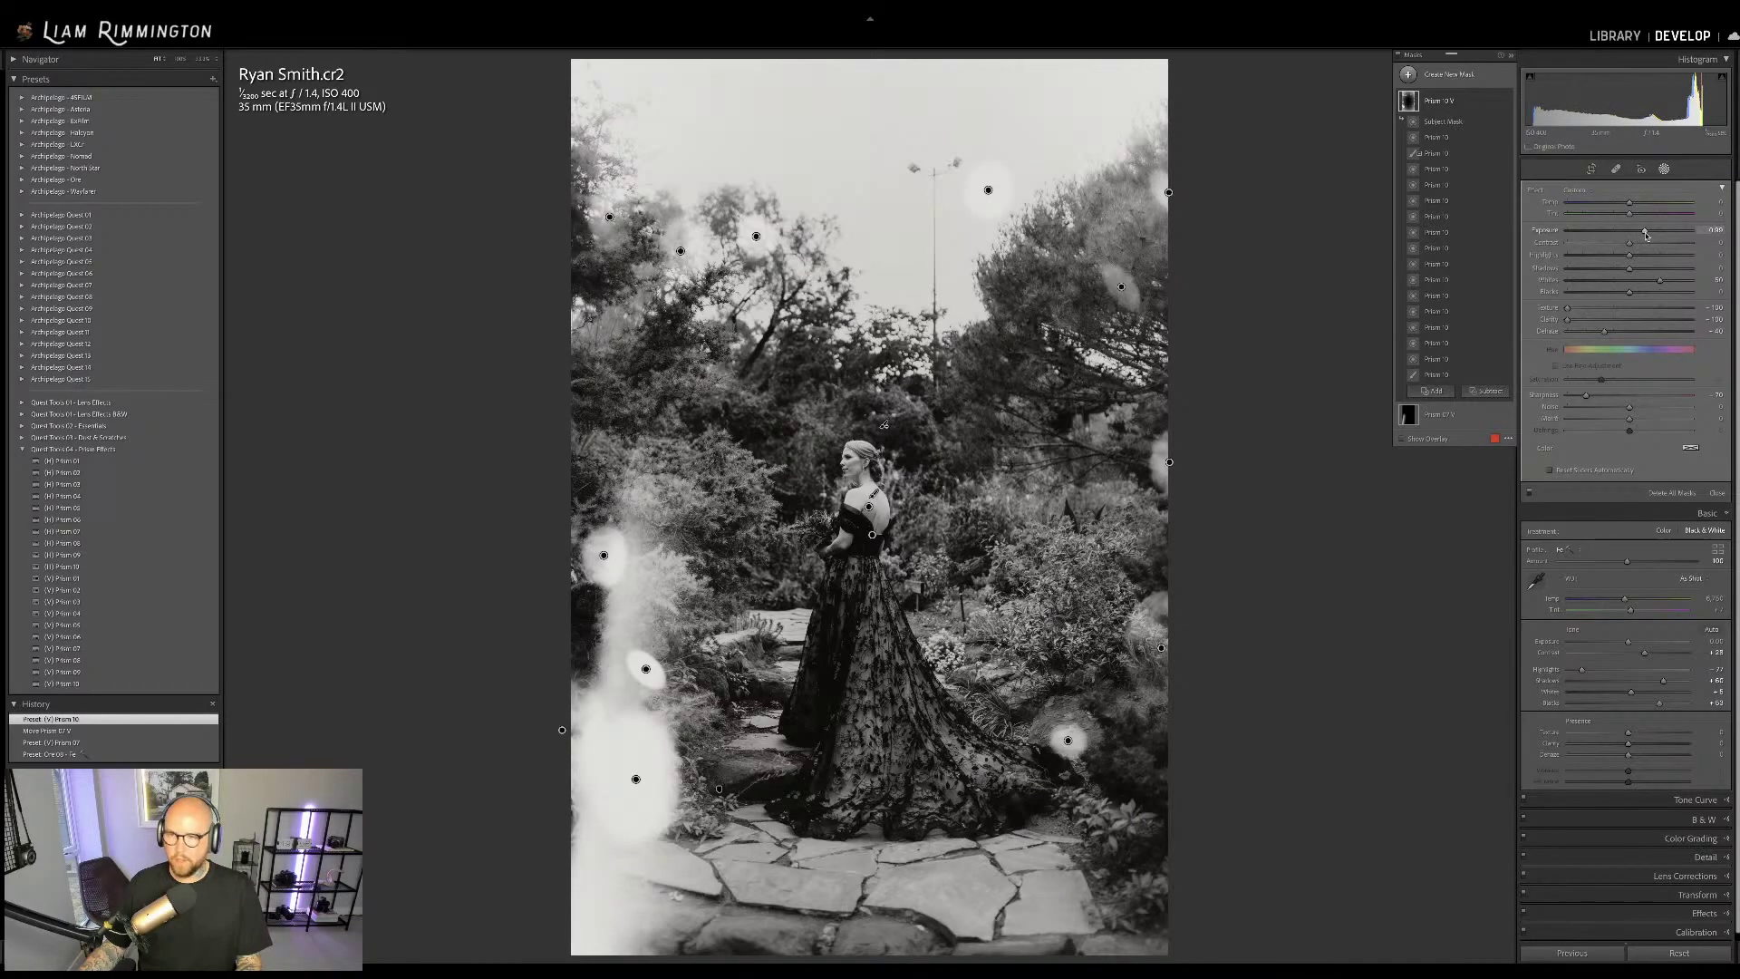
Reposition the Prism 10 mask's Subject Mask gradient so that it surrounds the woman and her gown
left_click(1450, 122)
left_click_drag(942, 470, 962, 506)
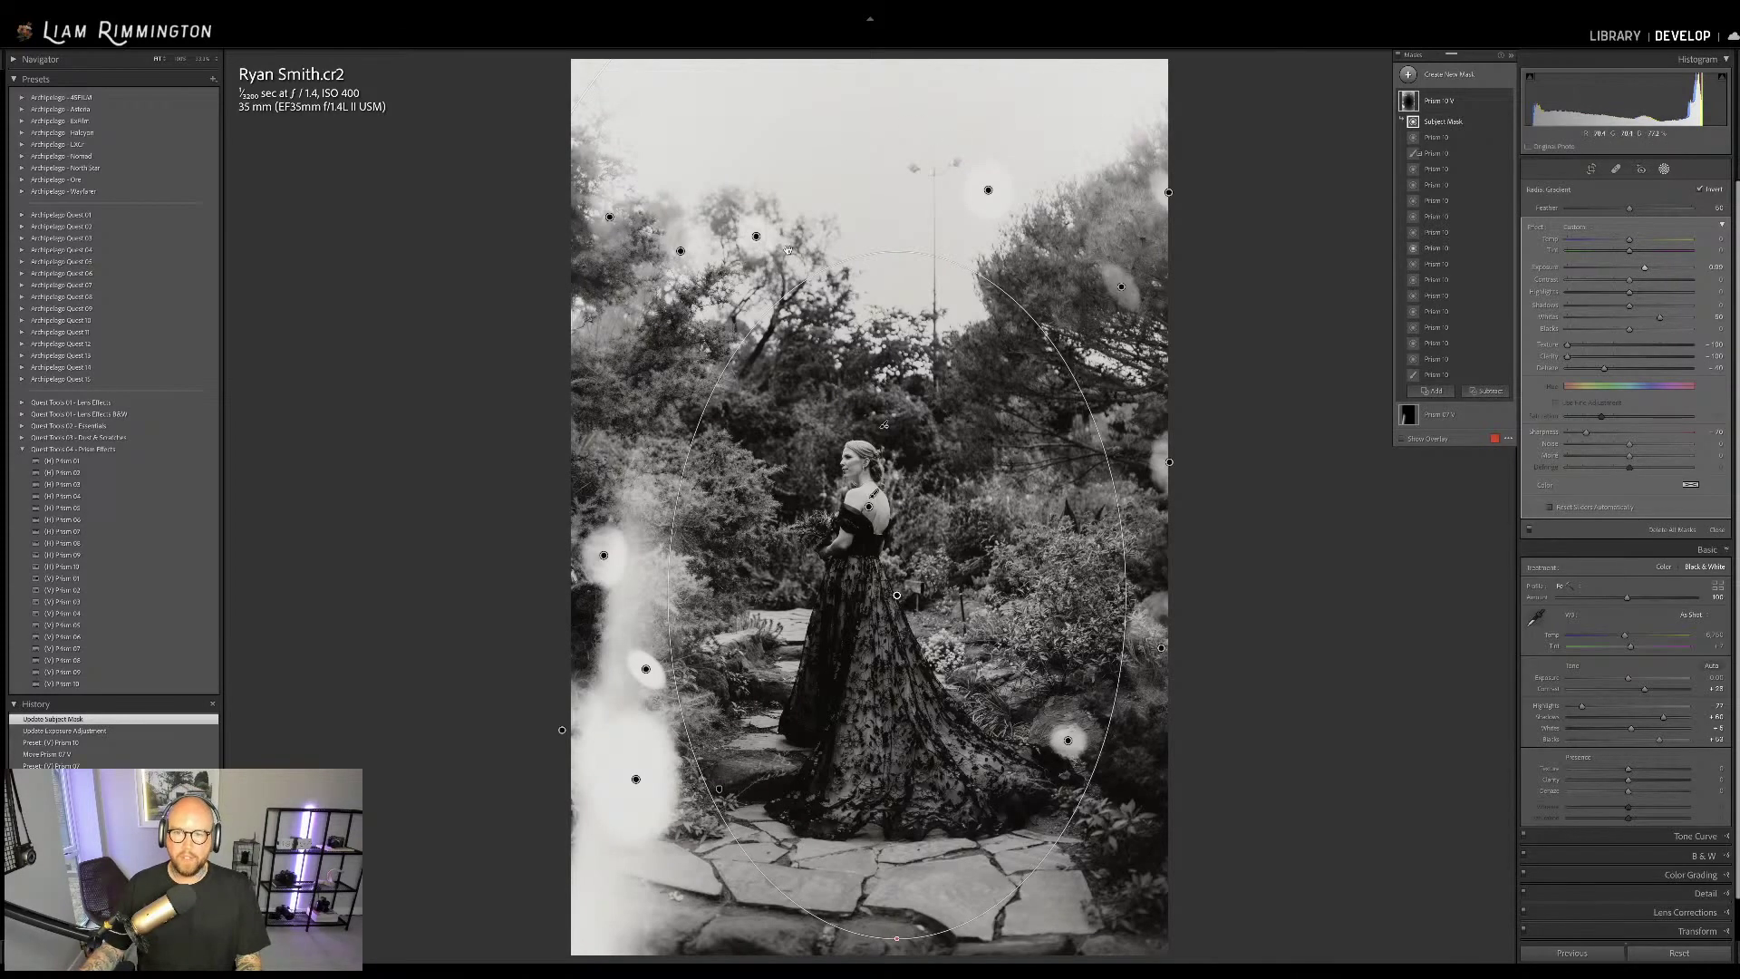
mouse_move(957, 345)
left_mouse_down()
mouse_move(954, 366)
mouse_move(955, 348)
left_mouse_up()
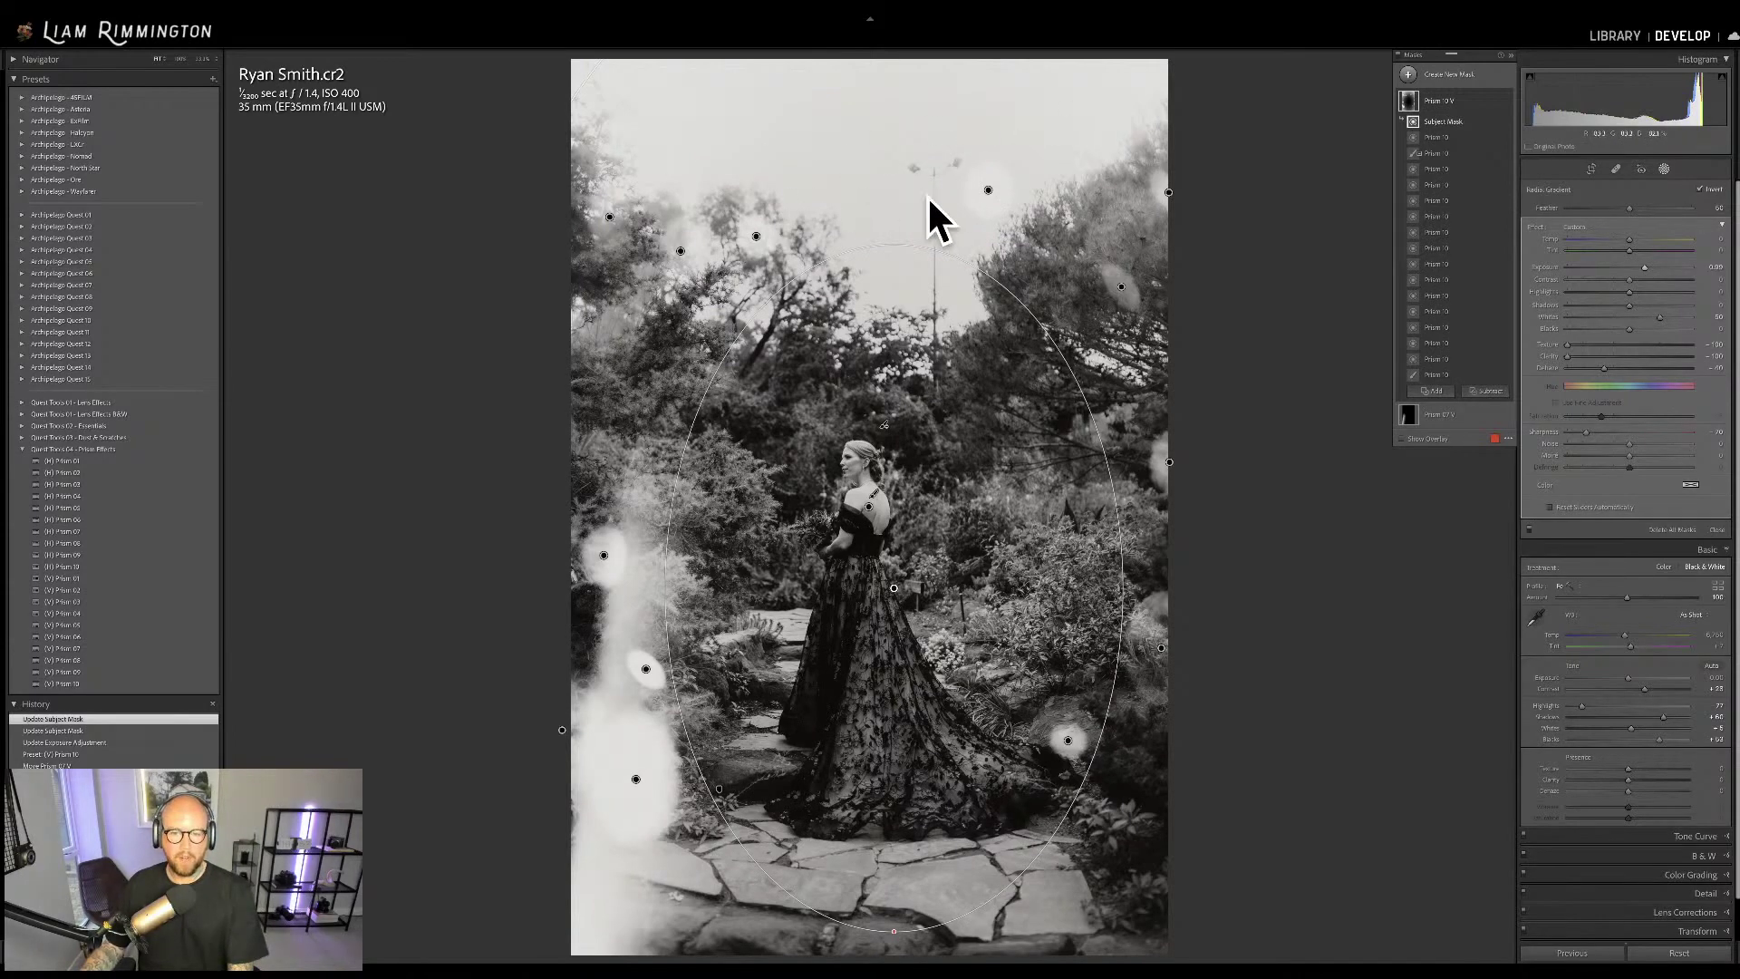
left_click(1066, 458)
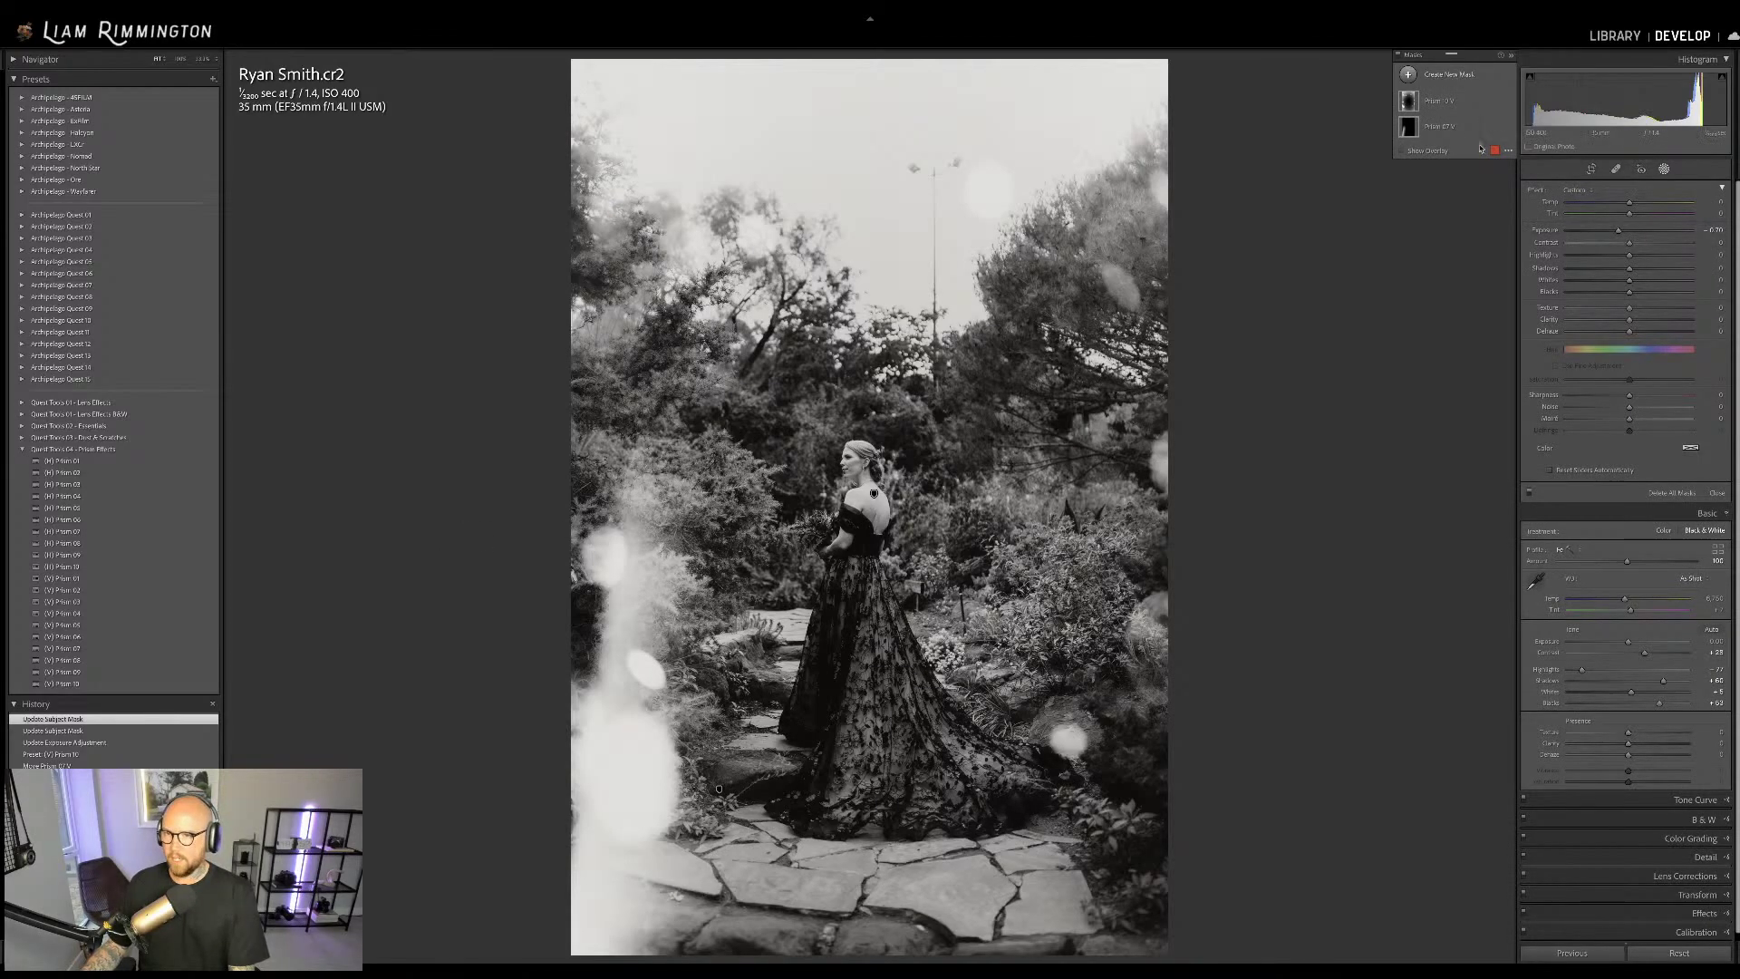
Move two of the left-side Prism 10 light spots to the bottom and lower-right edges, and delete the spot beside the left bushes
left_click(1447, 101)
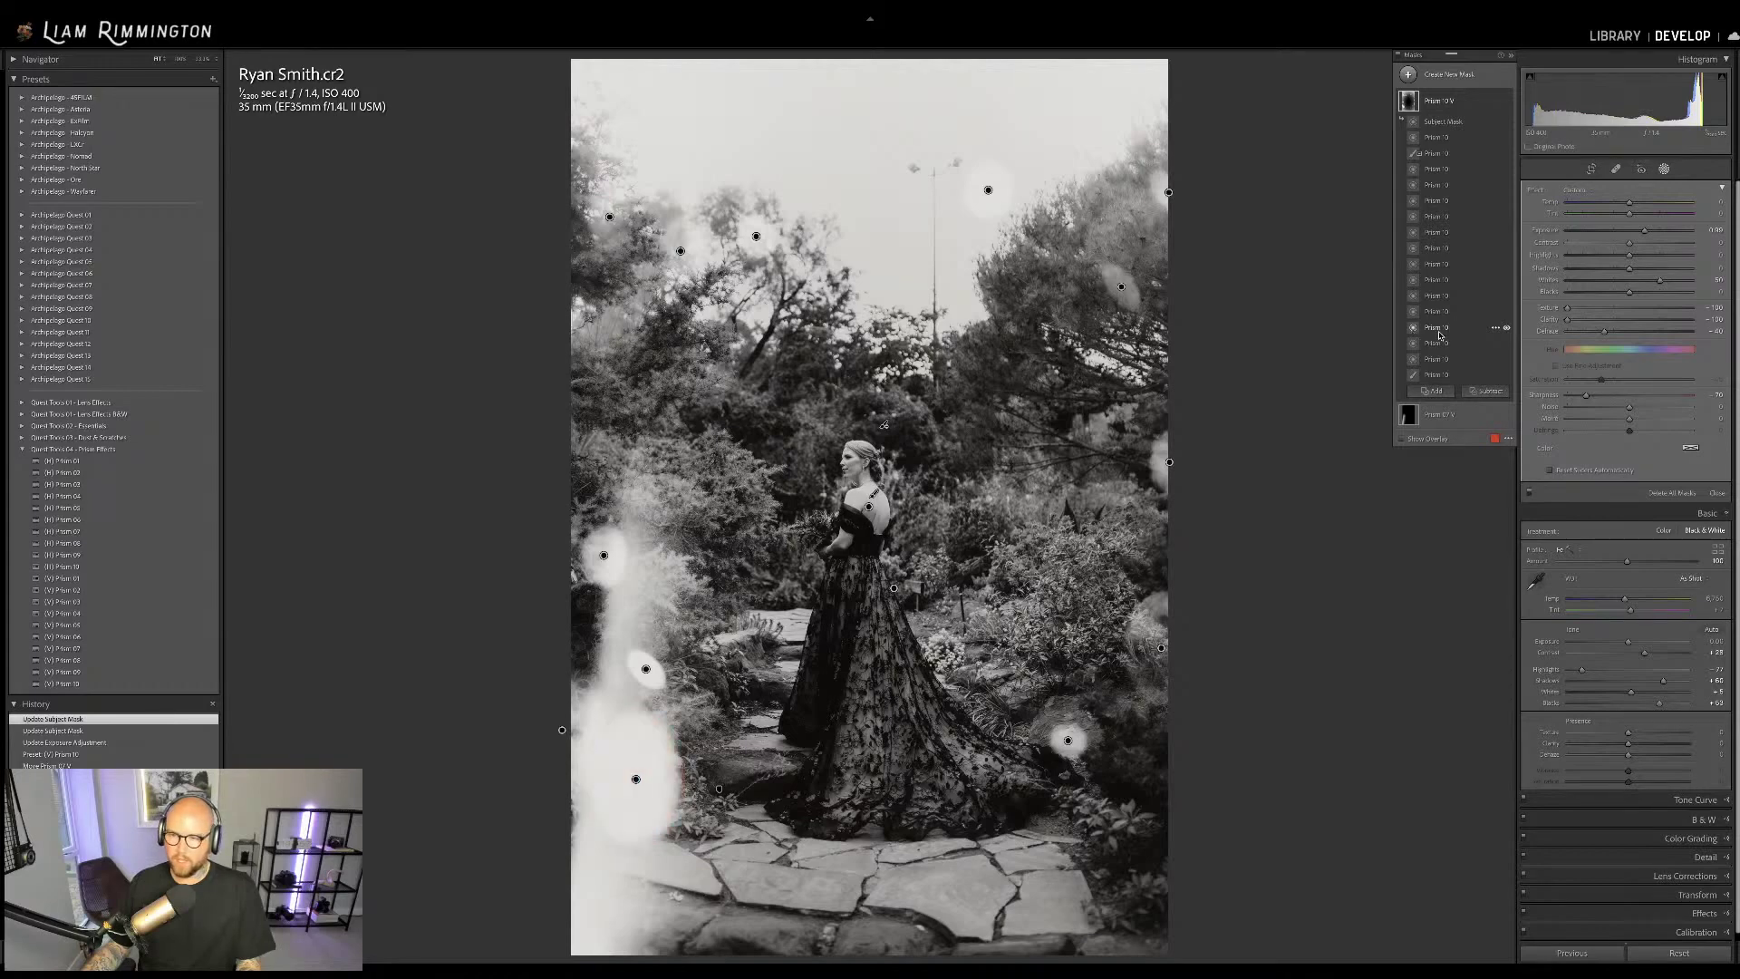
left_click(1441, 329)
left_click_drag(654, 778, 728, 952)
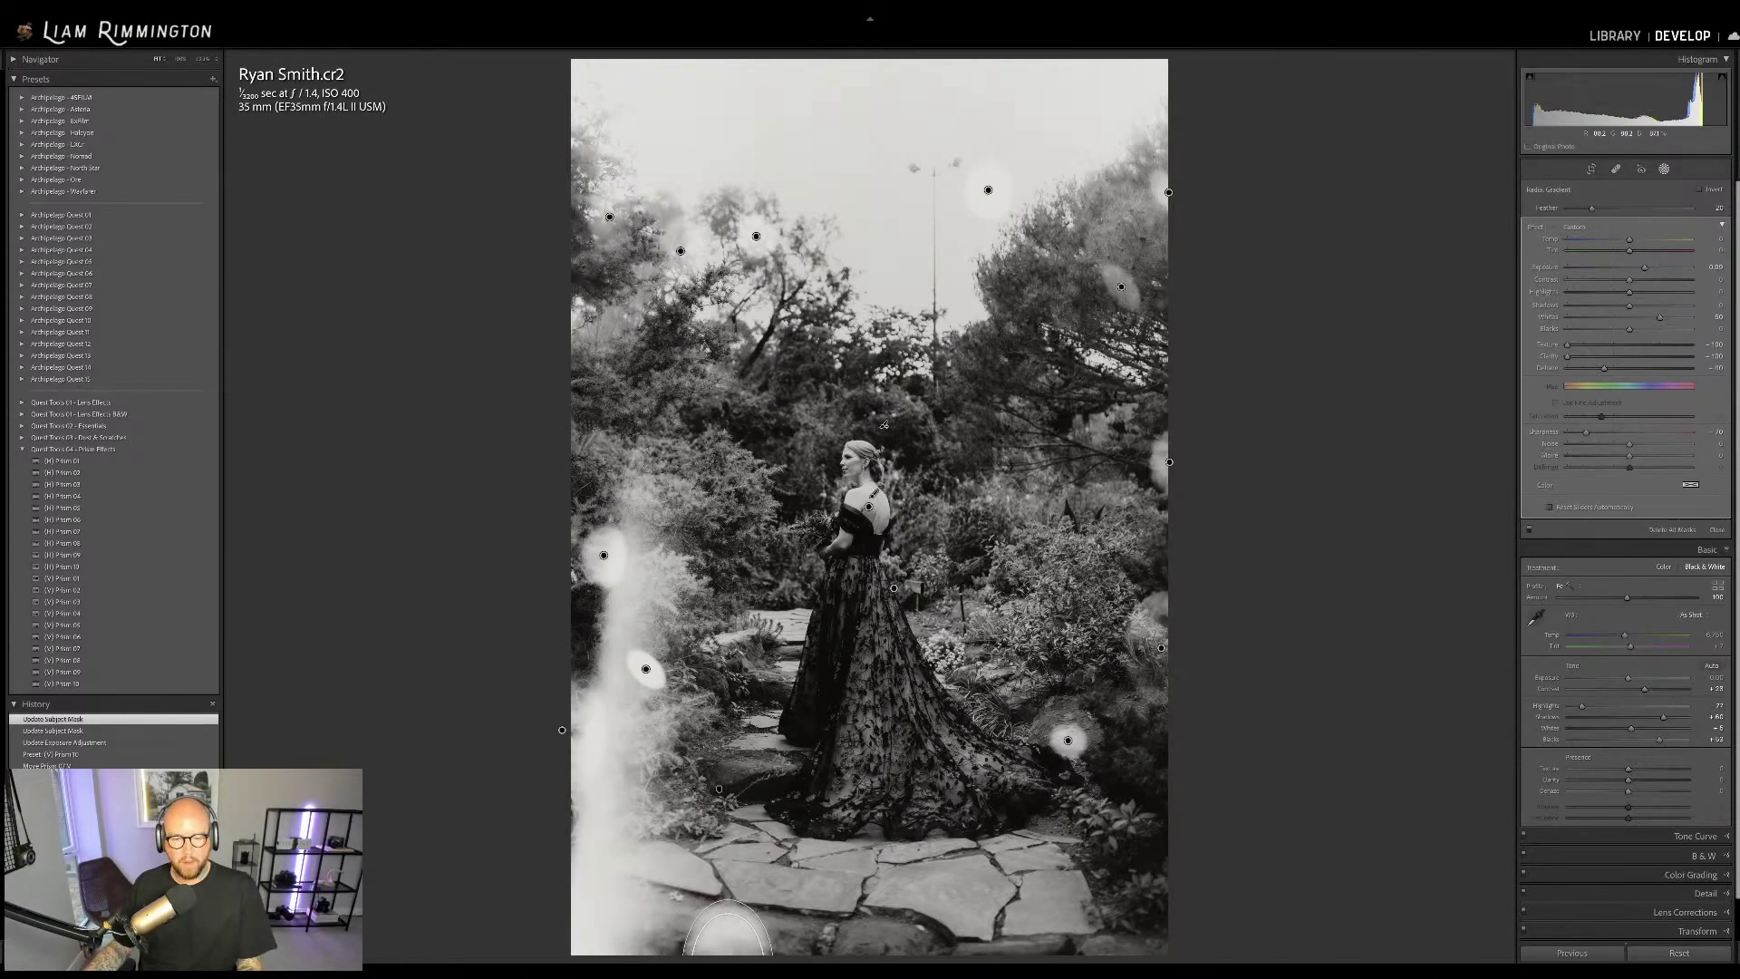
left_click_drag(647, 668, 1168, 892)
left_click_drag(603, 555, 574, 451)
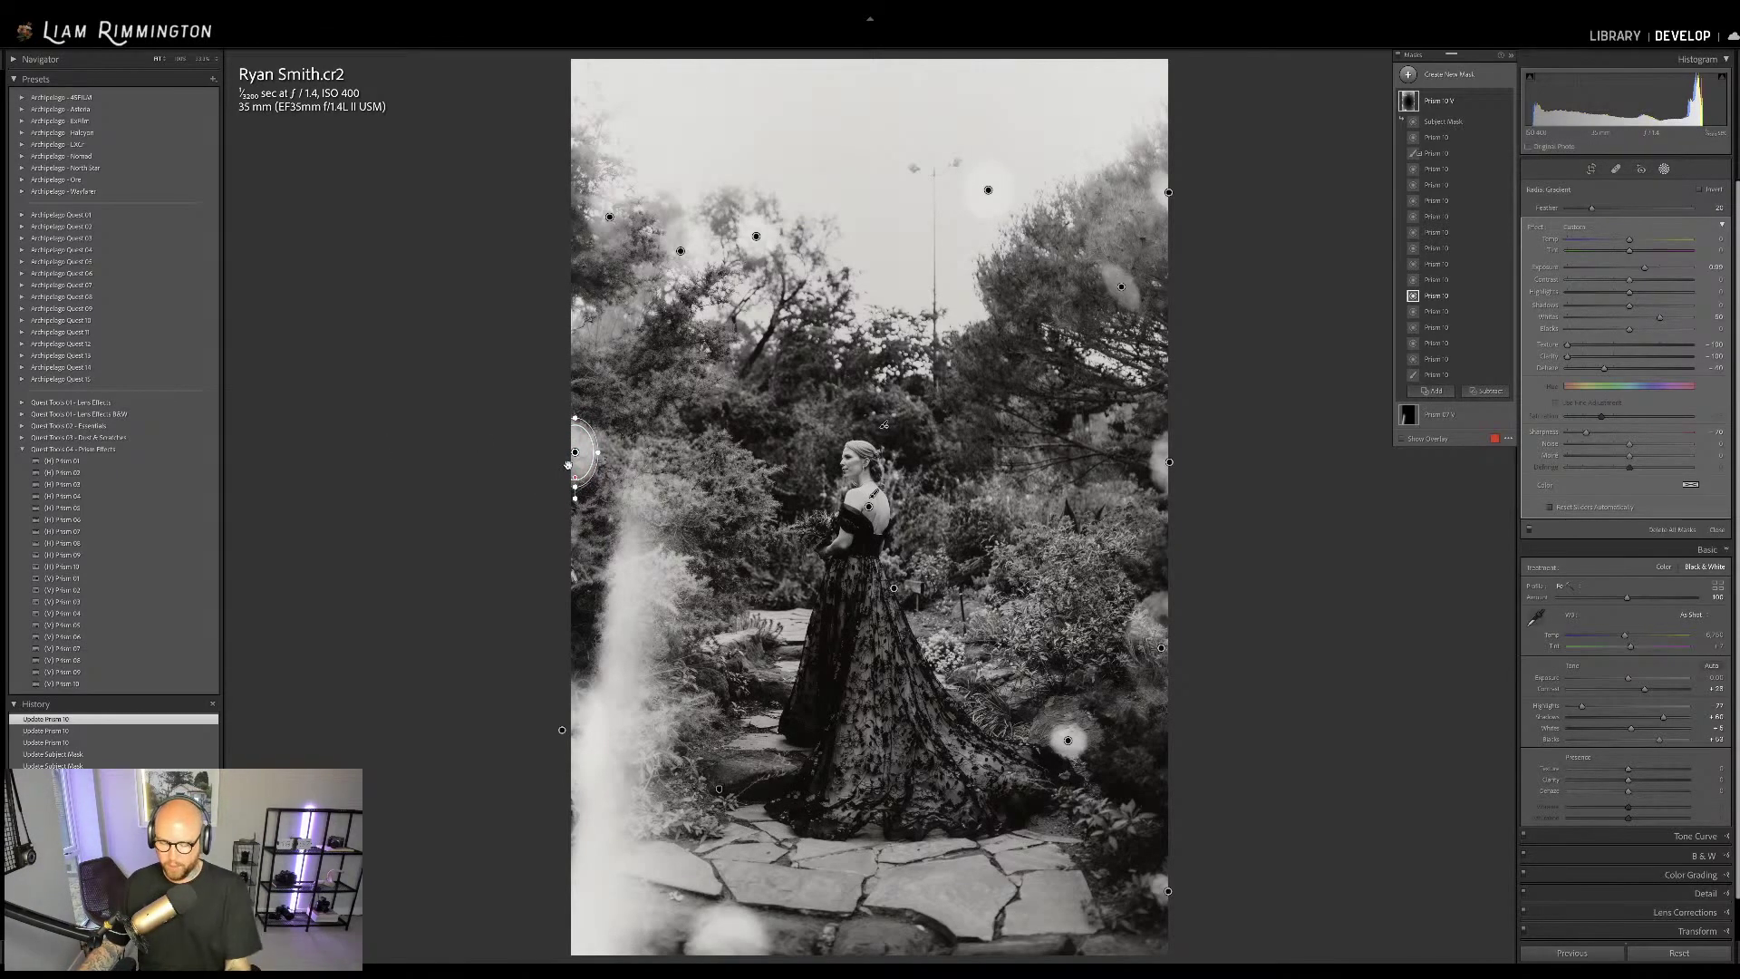
key("Delete")
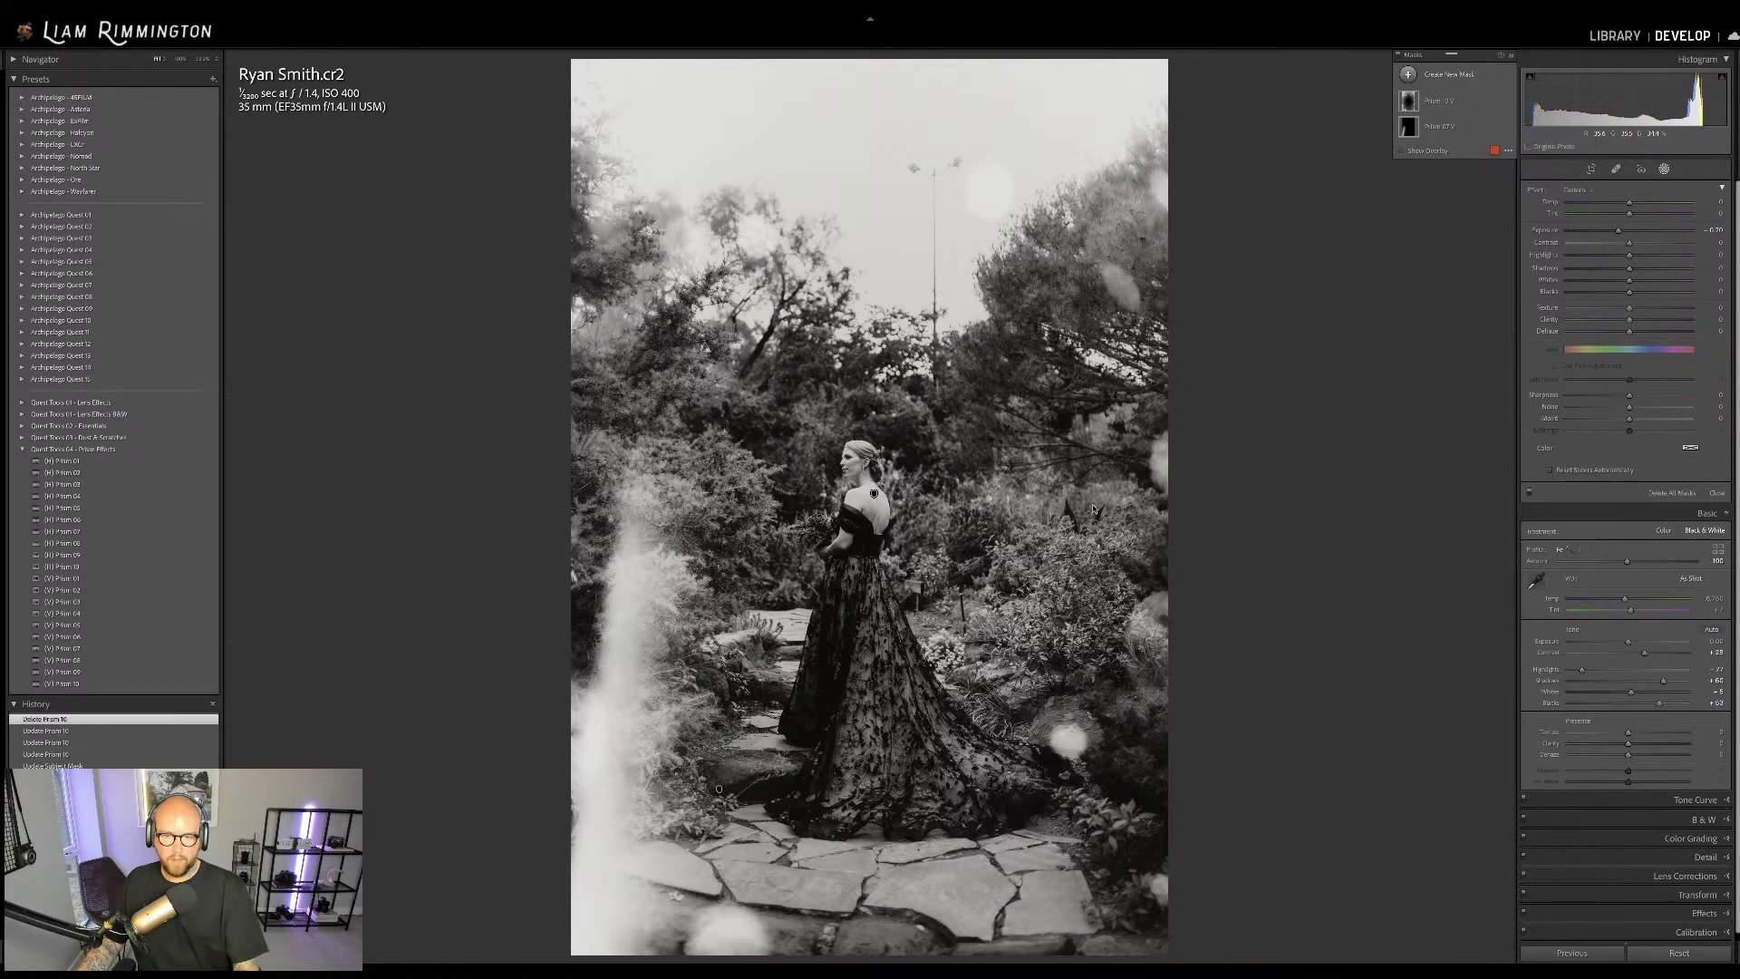
Review the Prism 10 and Prism 07 masks, compare the photo with its original version, and close masking
left_click(1432, 102)
left_click(1438, 101)
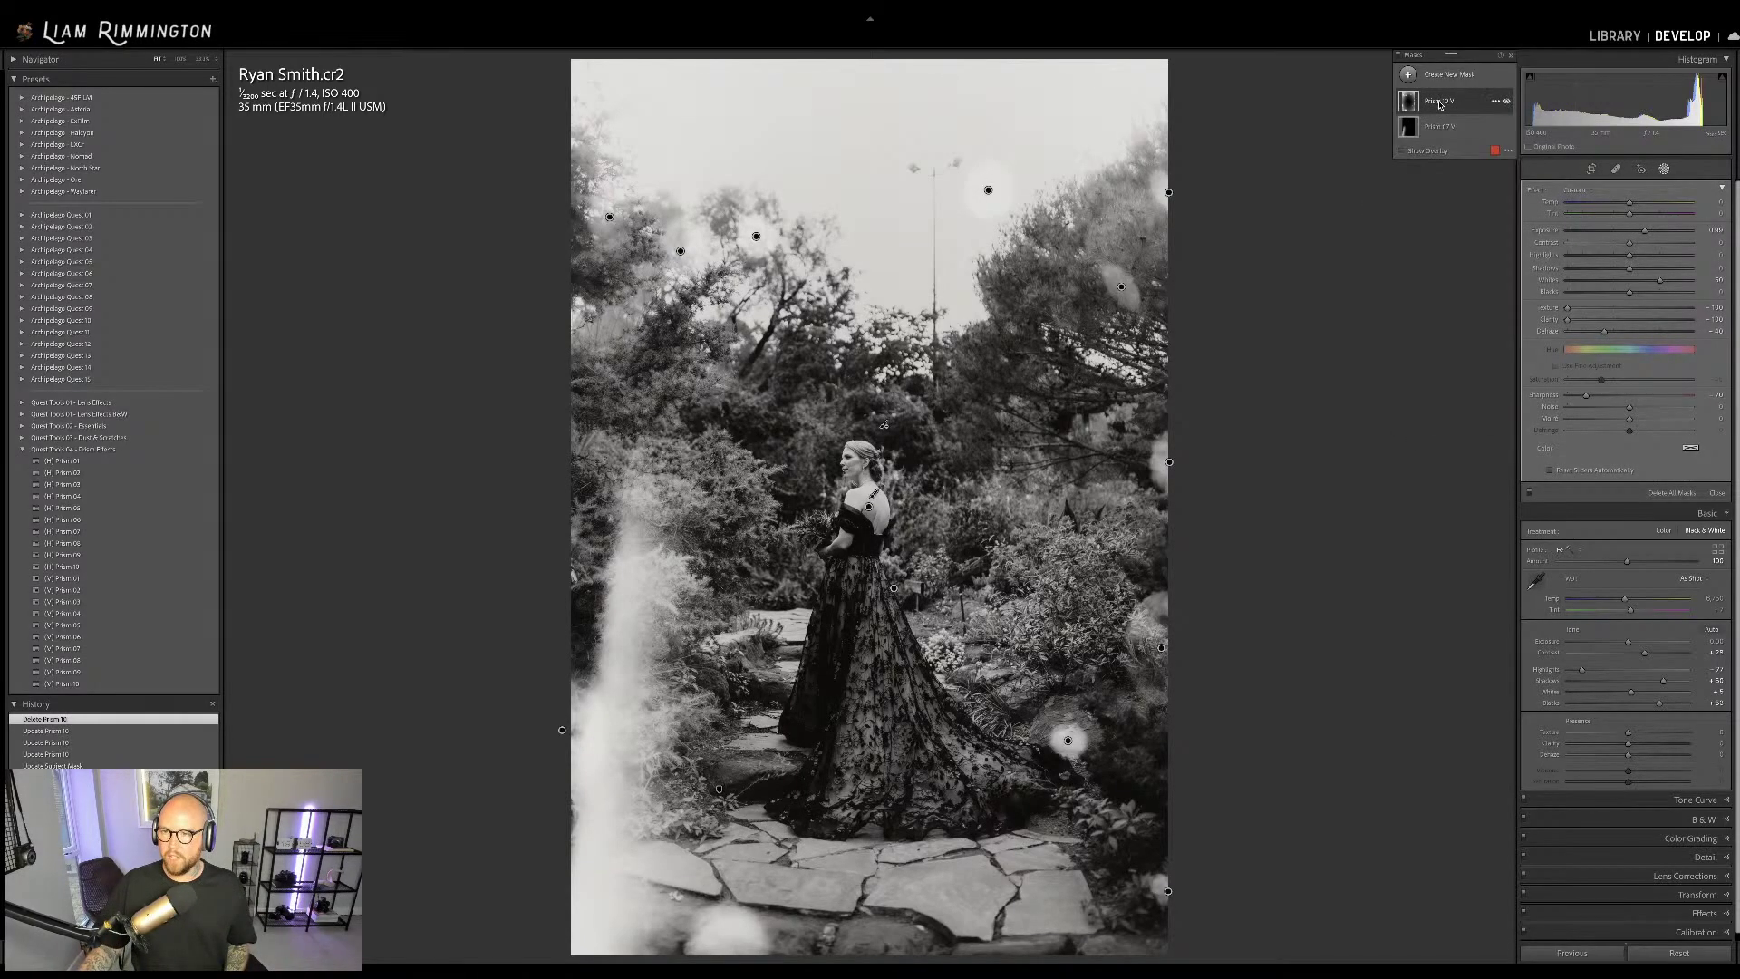
left_click(1435, 128)
left_click(1448, 128)
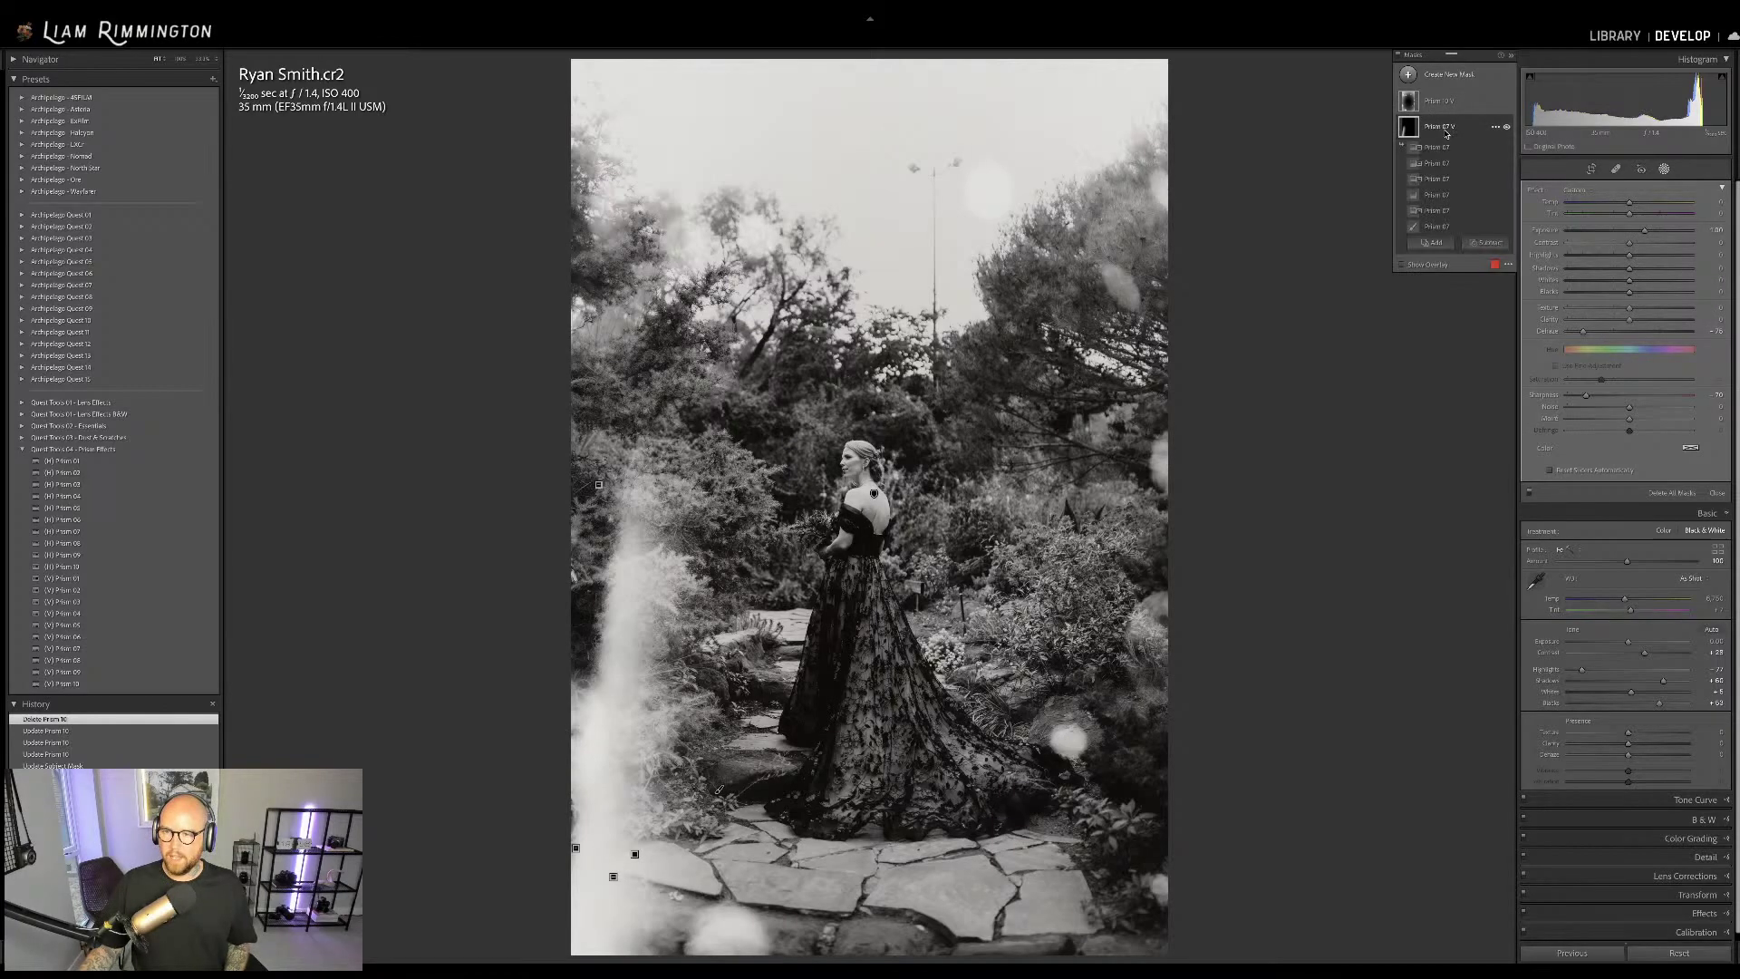
left_click(1448, 129)
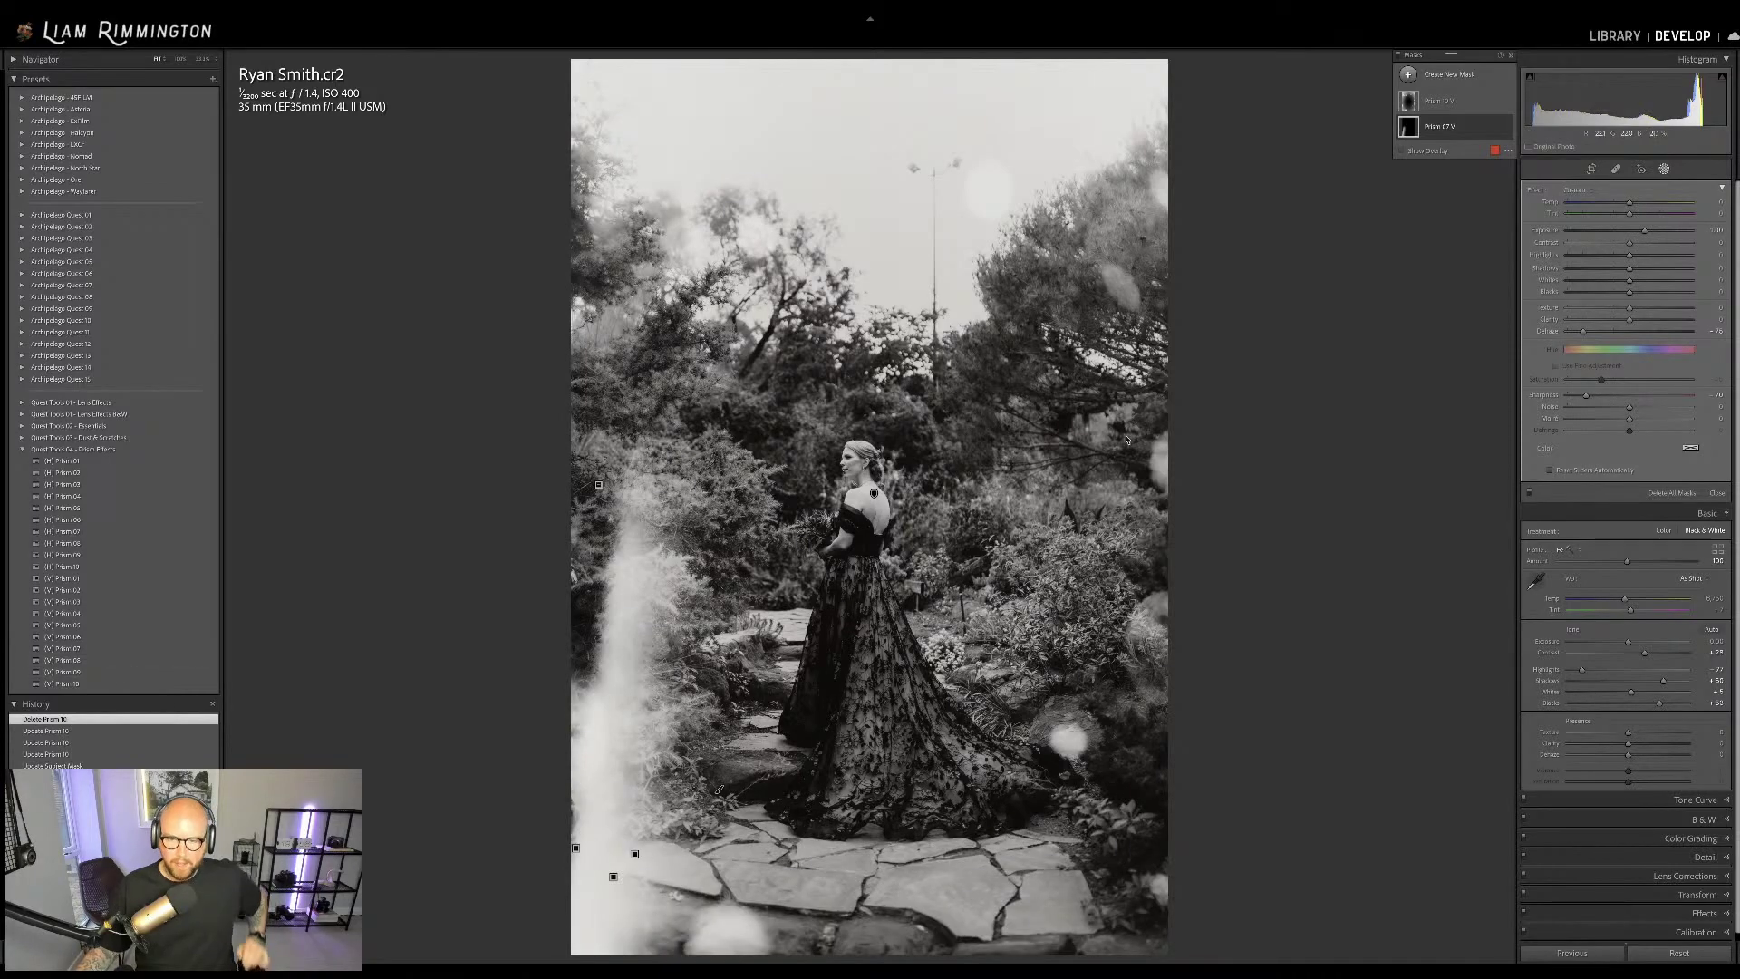
key("backslash")
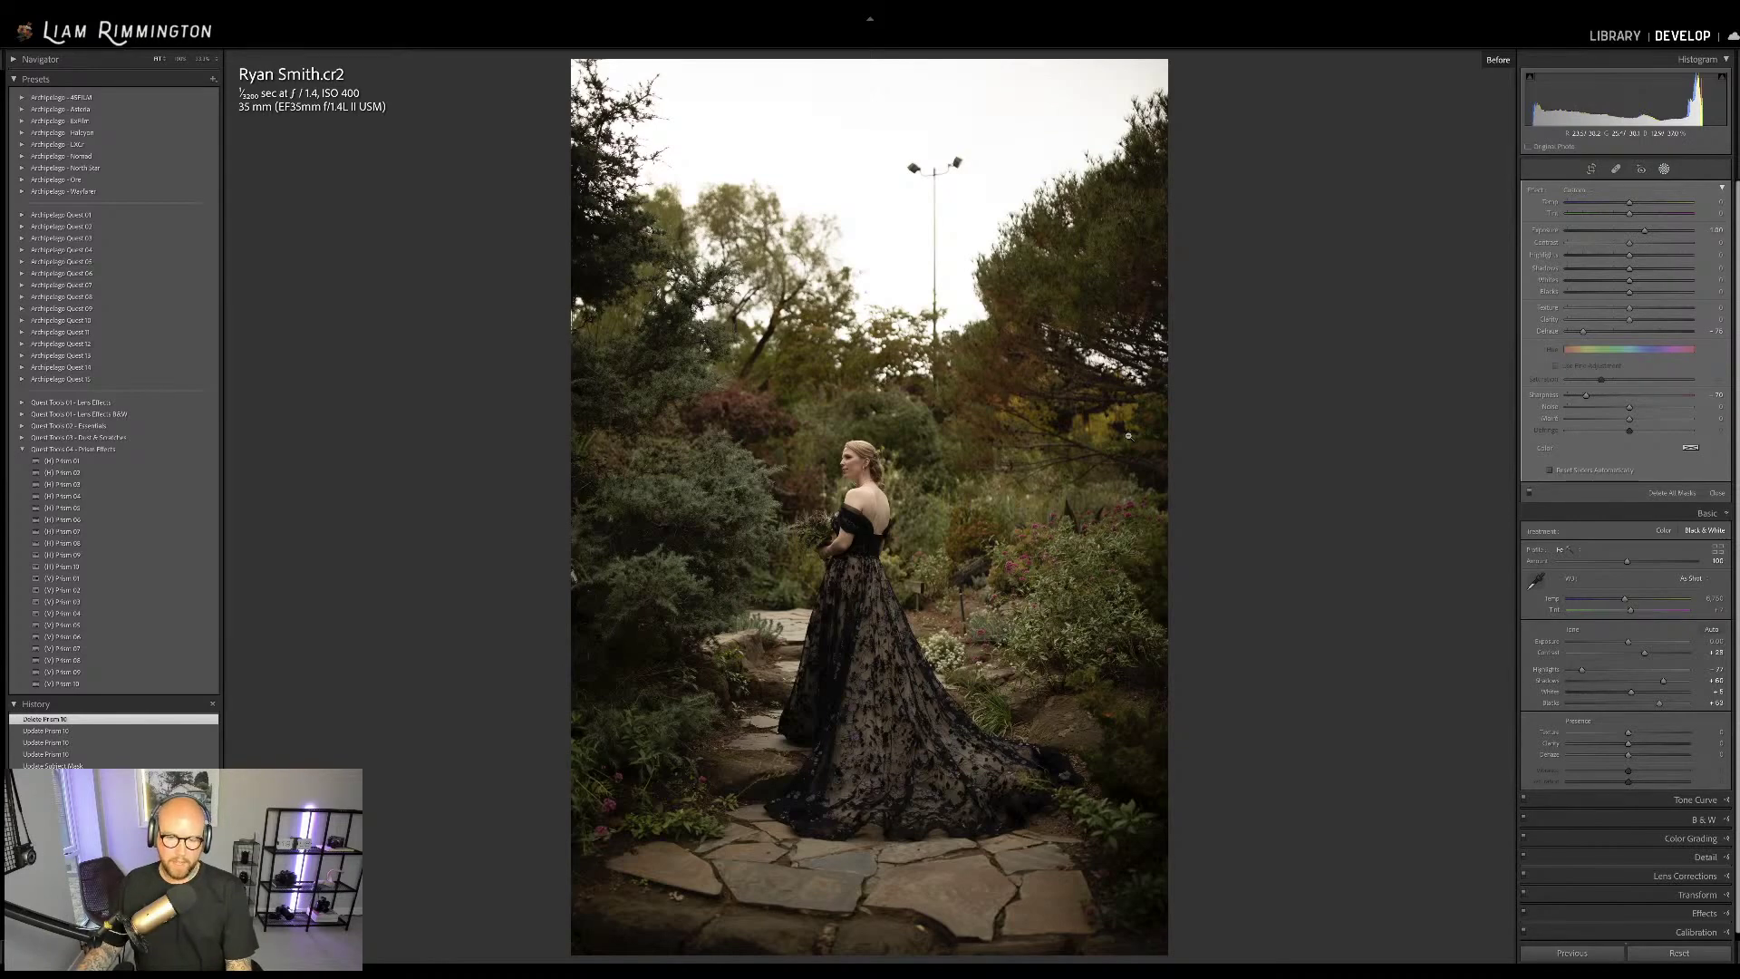
key("backslash")
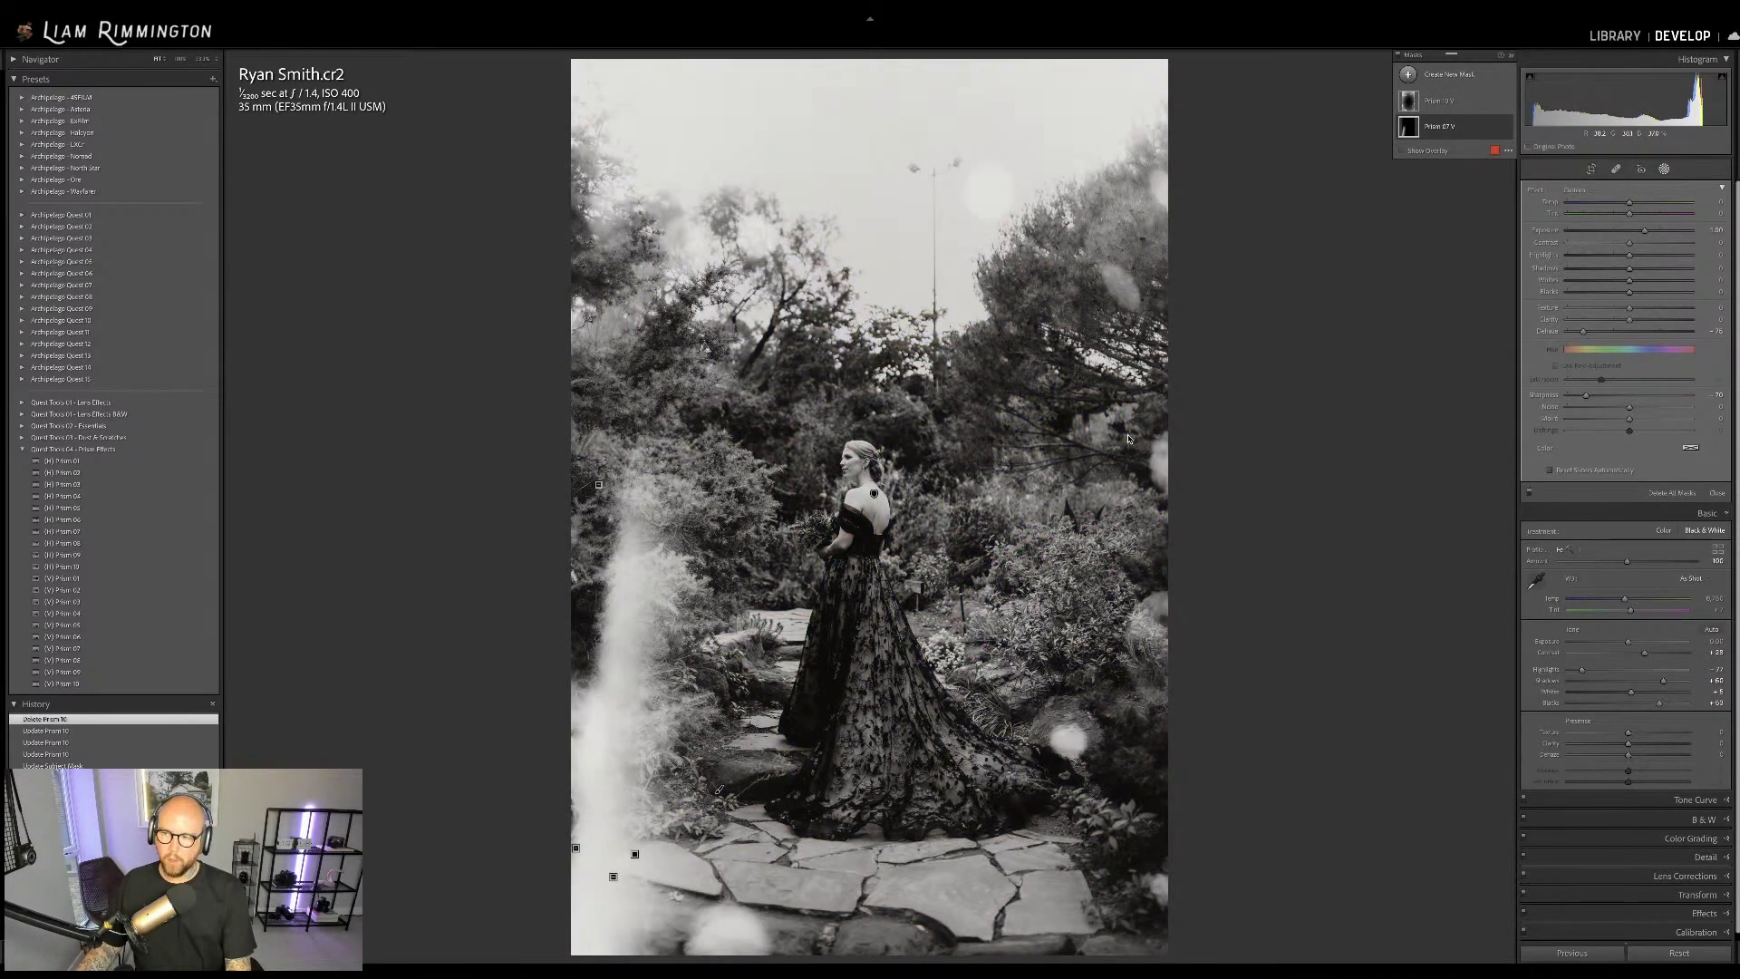
key("shift+w")
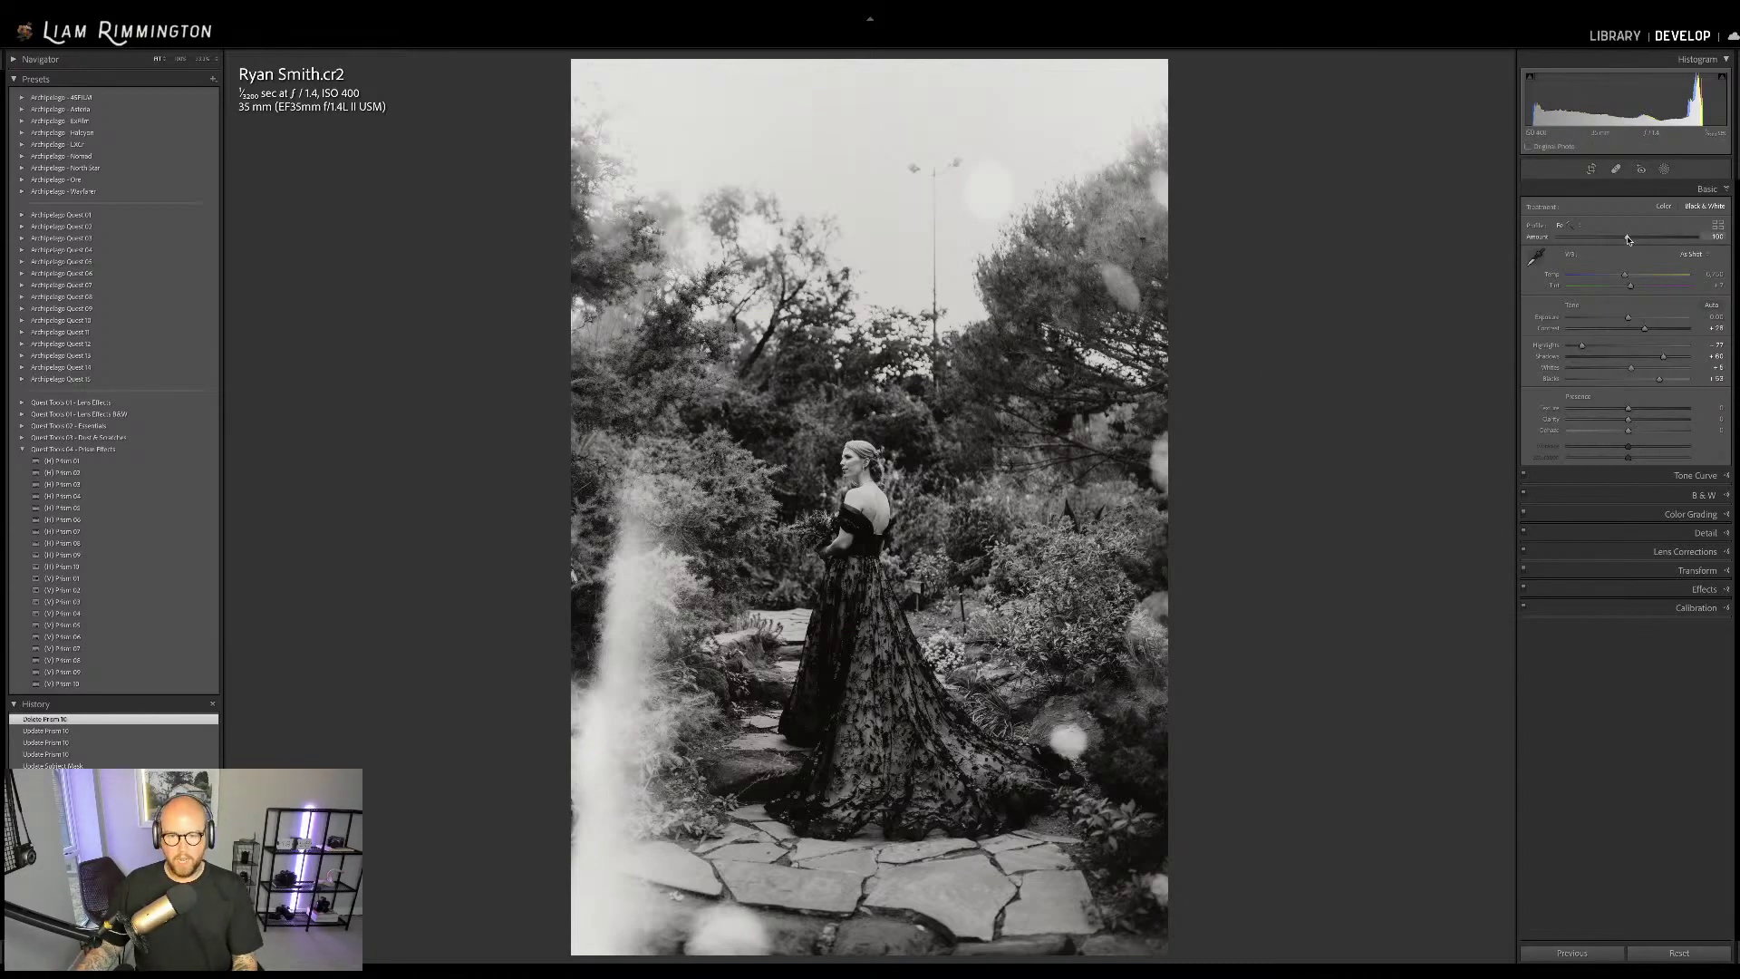
Try the profile amount at its minimum, and raise it to about 160
left_click_drag(1628, 237, 1559, 238)
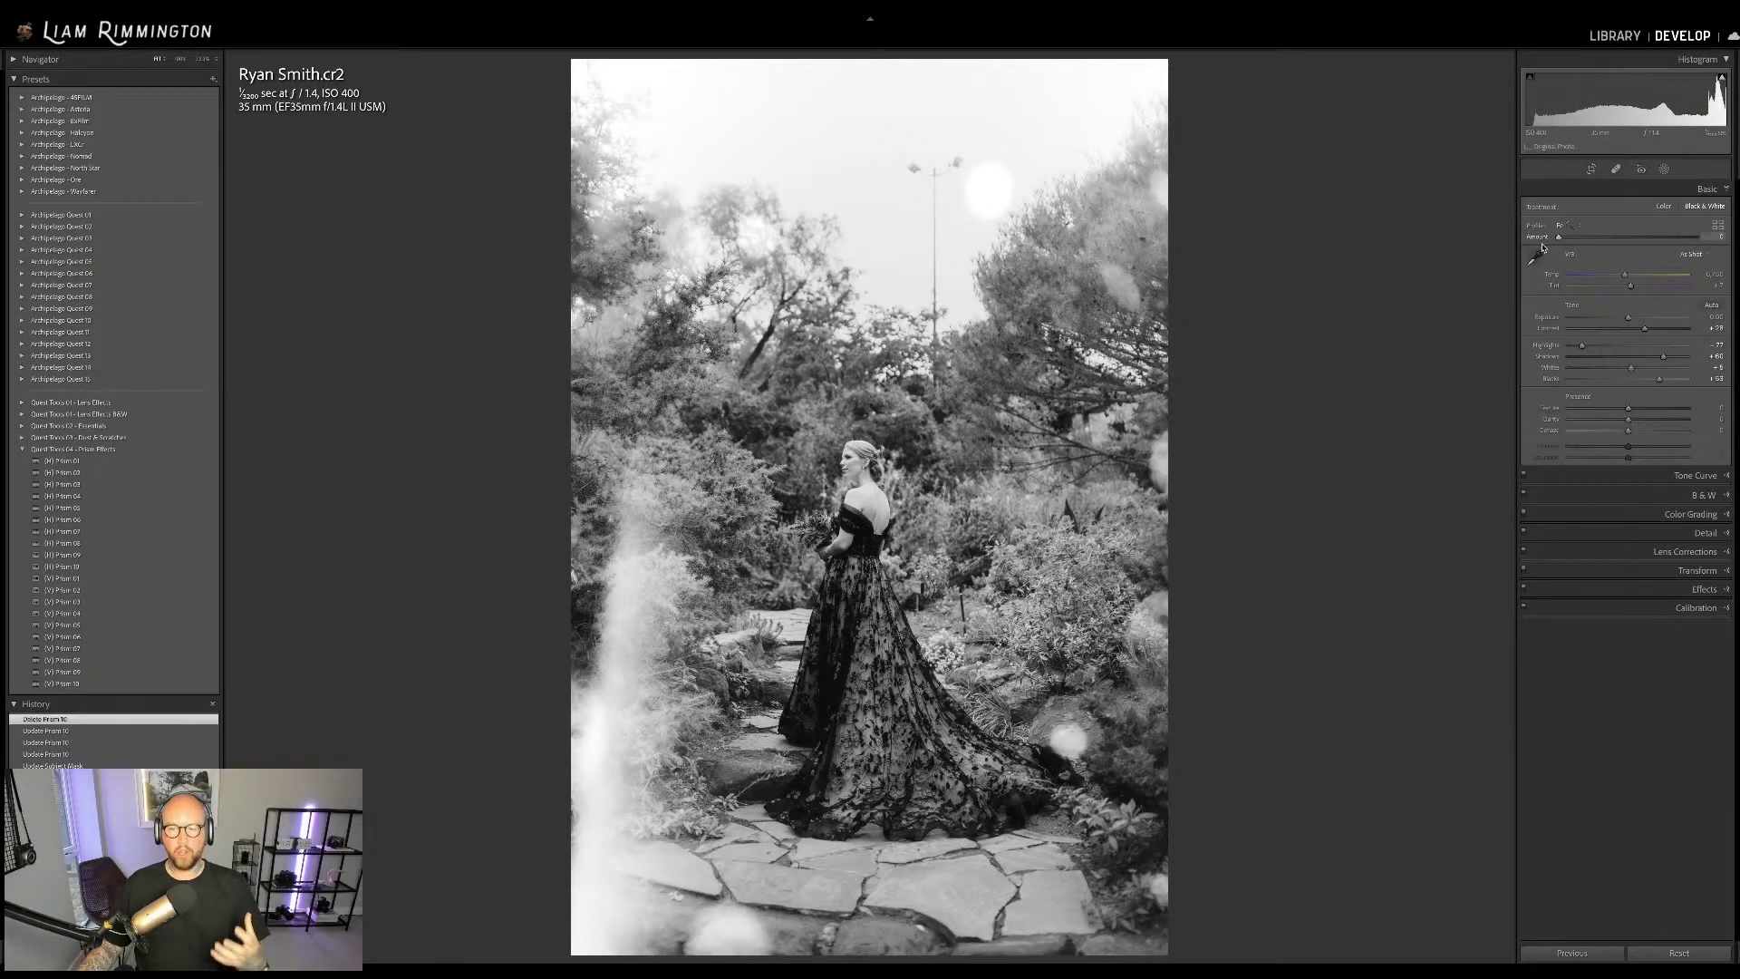
left_click_drag(1559, 237, 1633, 248)
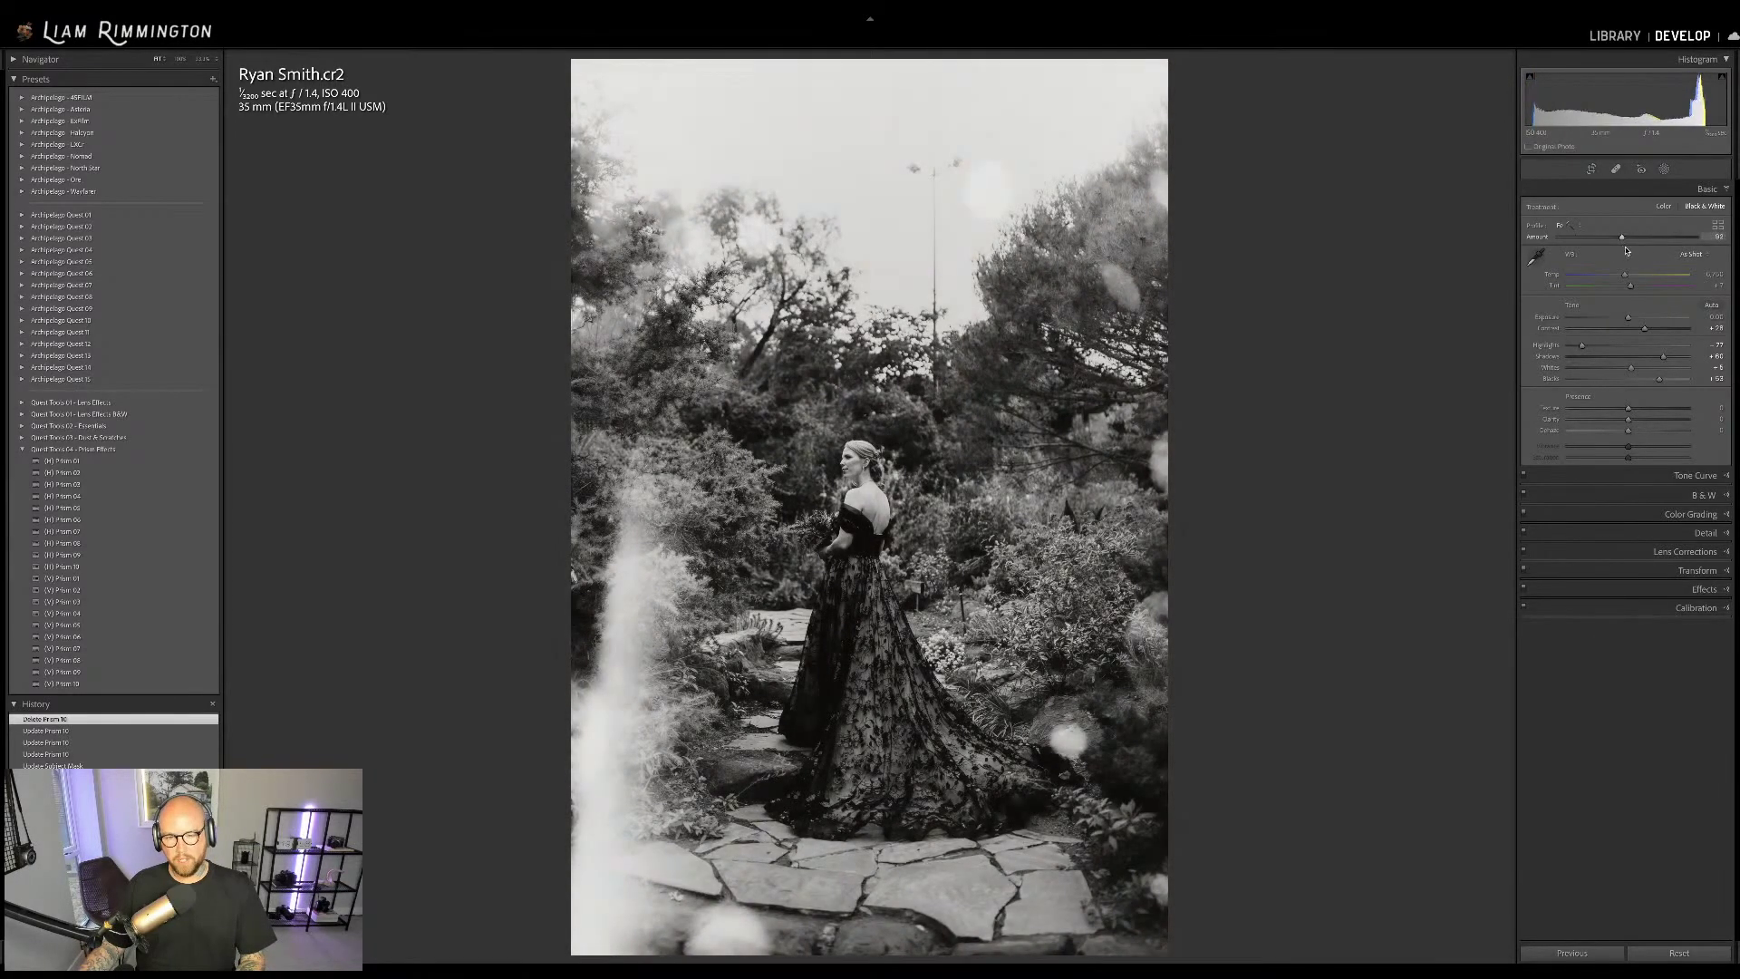
left_click_drag(1633, 250, 1674, 246)
Compare the gown photo with its original version, including side by side, and return to the library grid of all photos
key("backslash")
key("backslash")
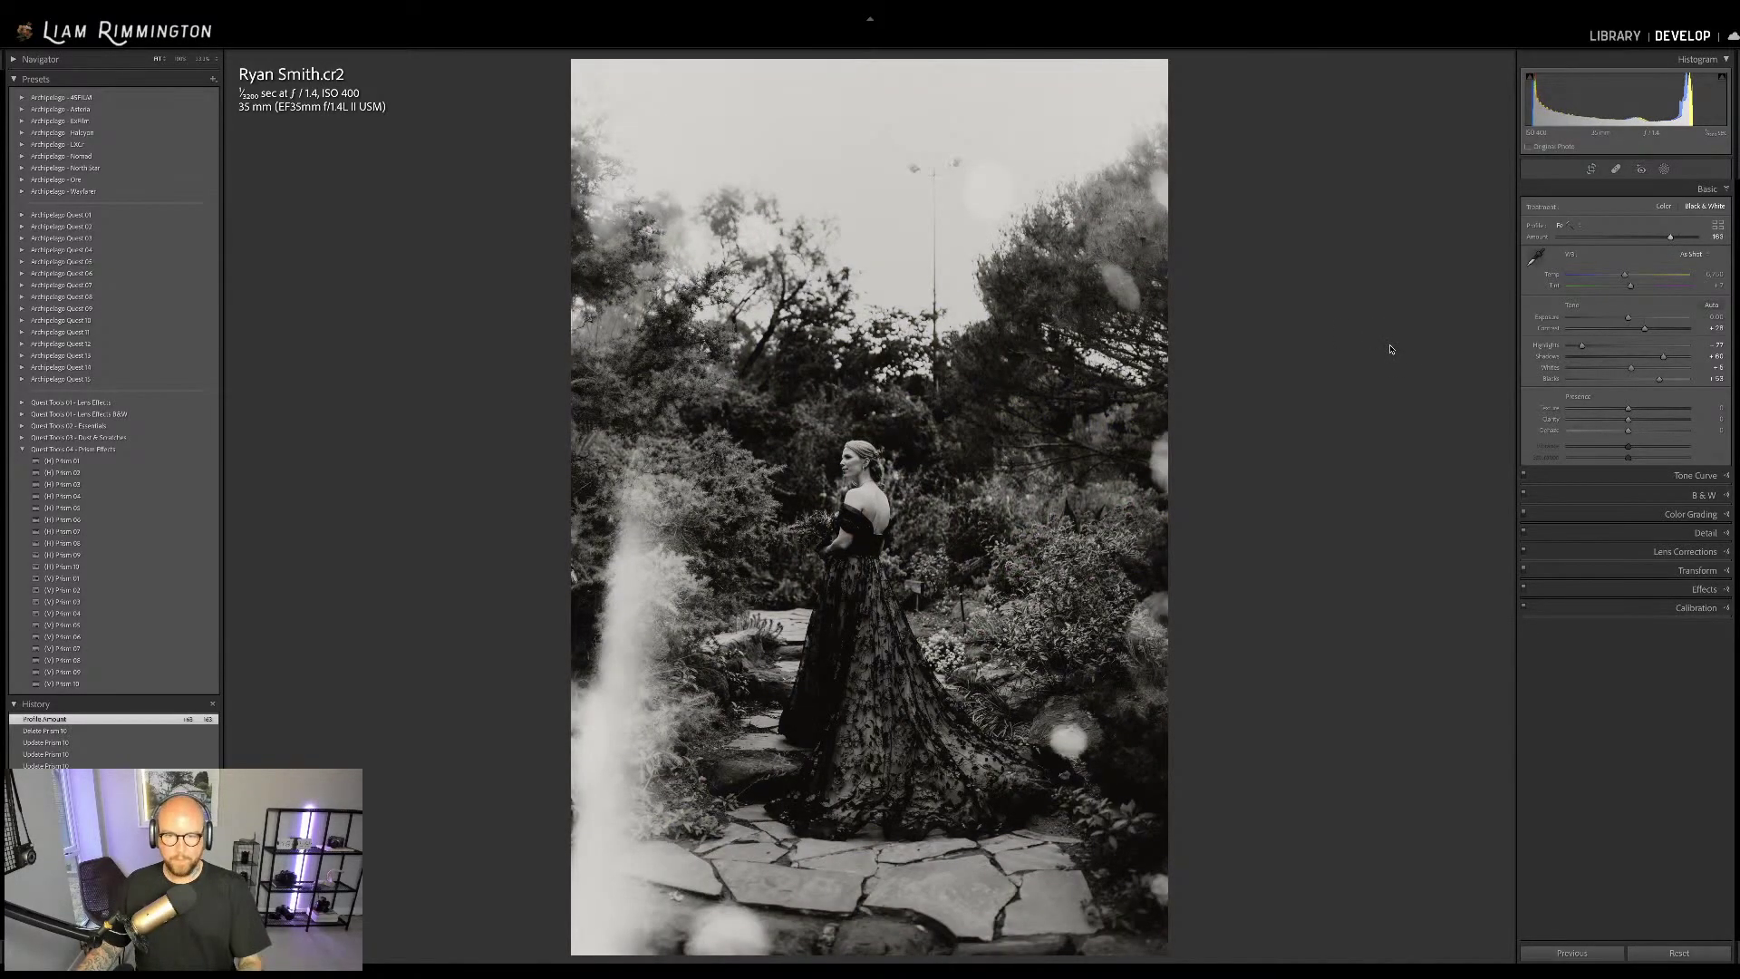
key("y")
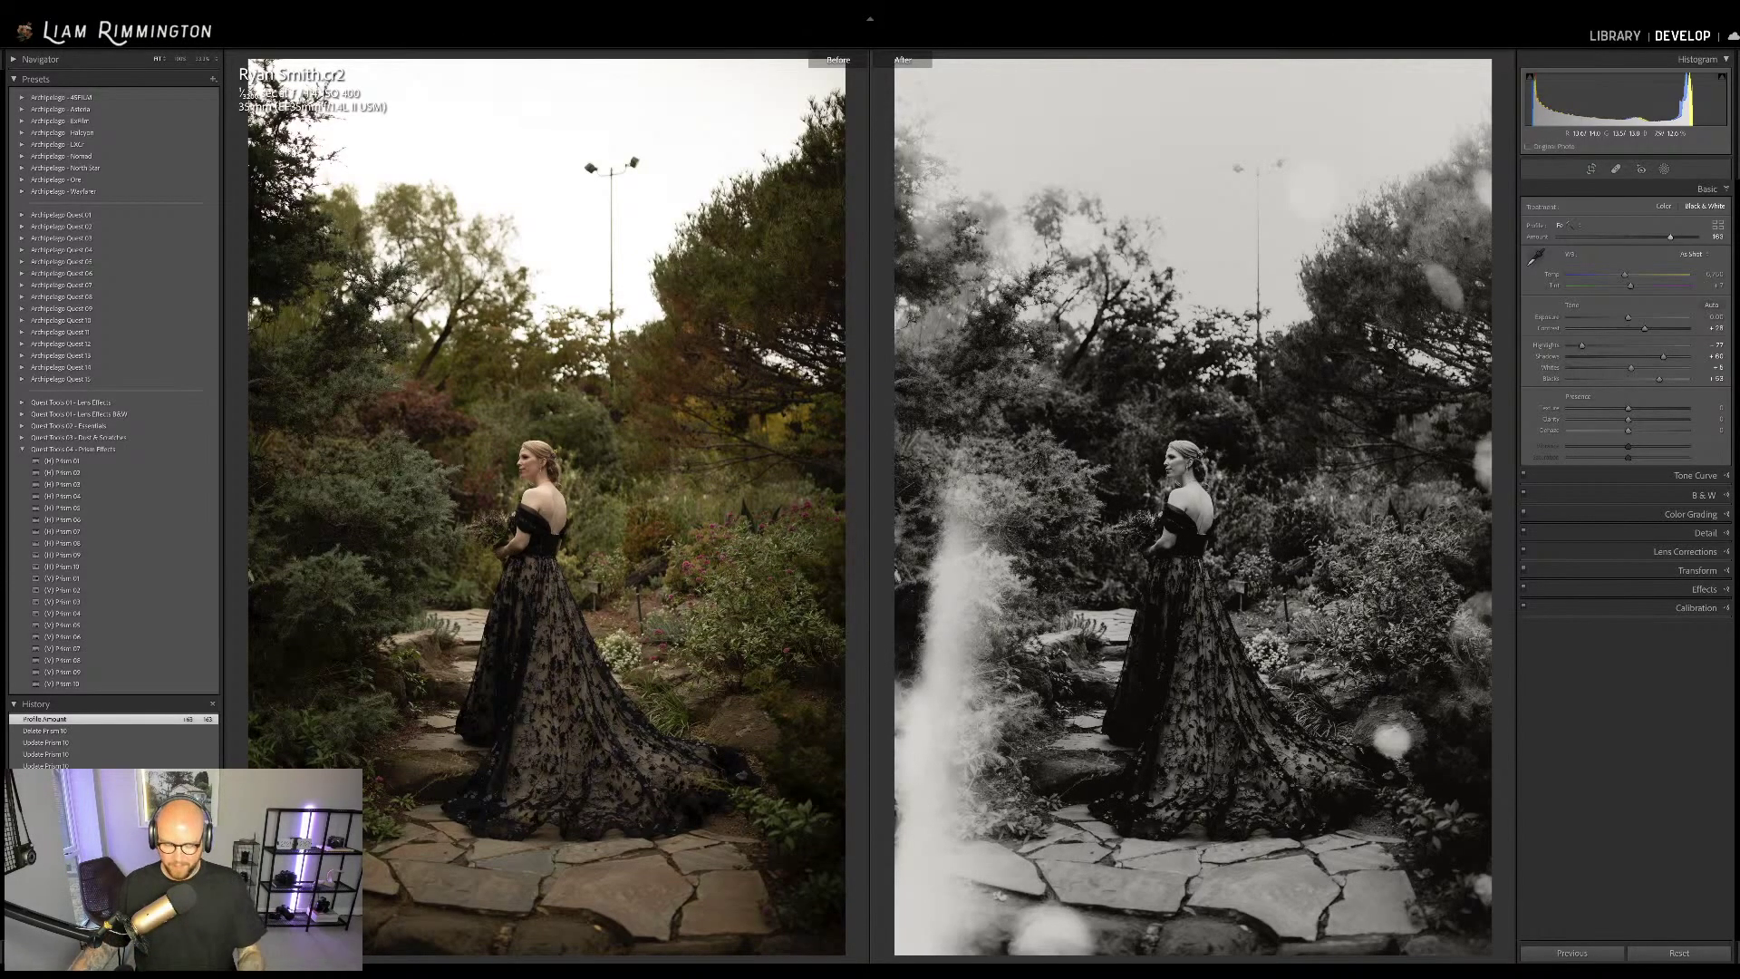
key("g")
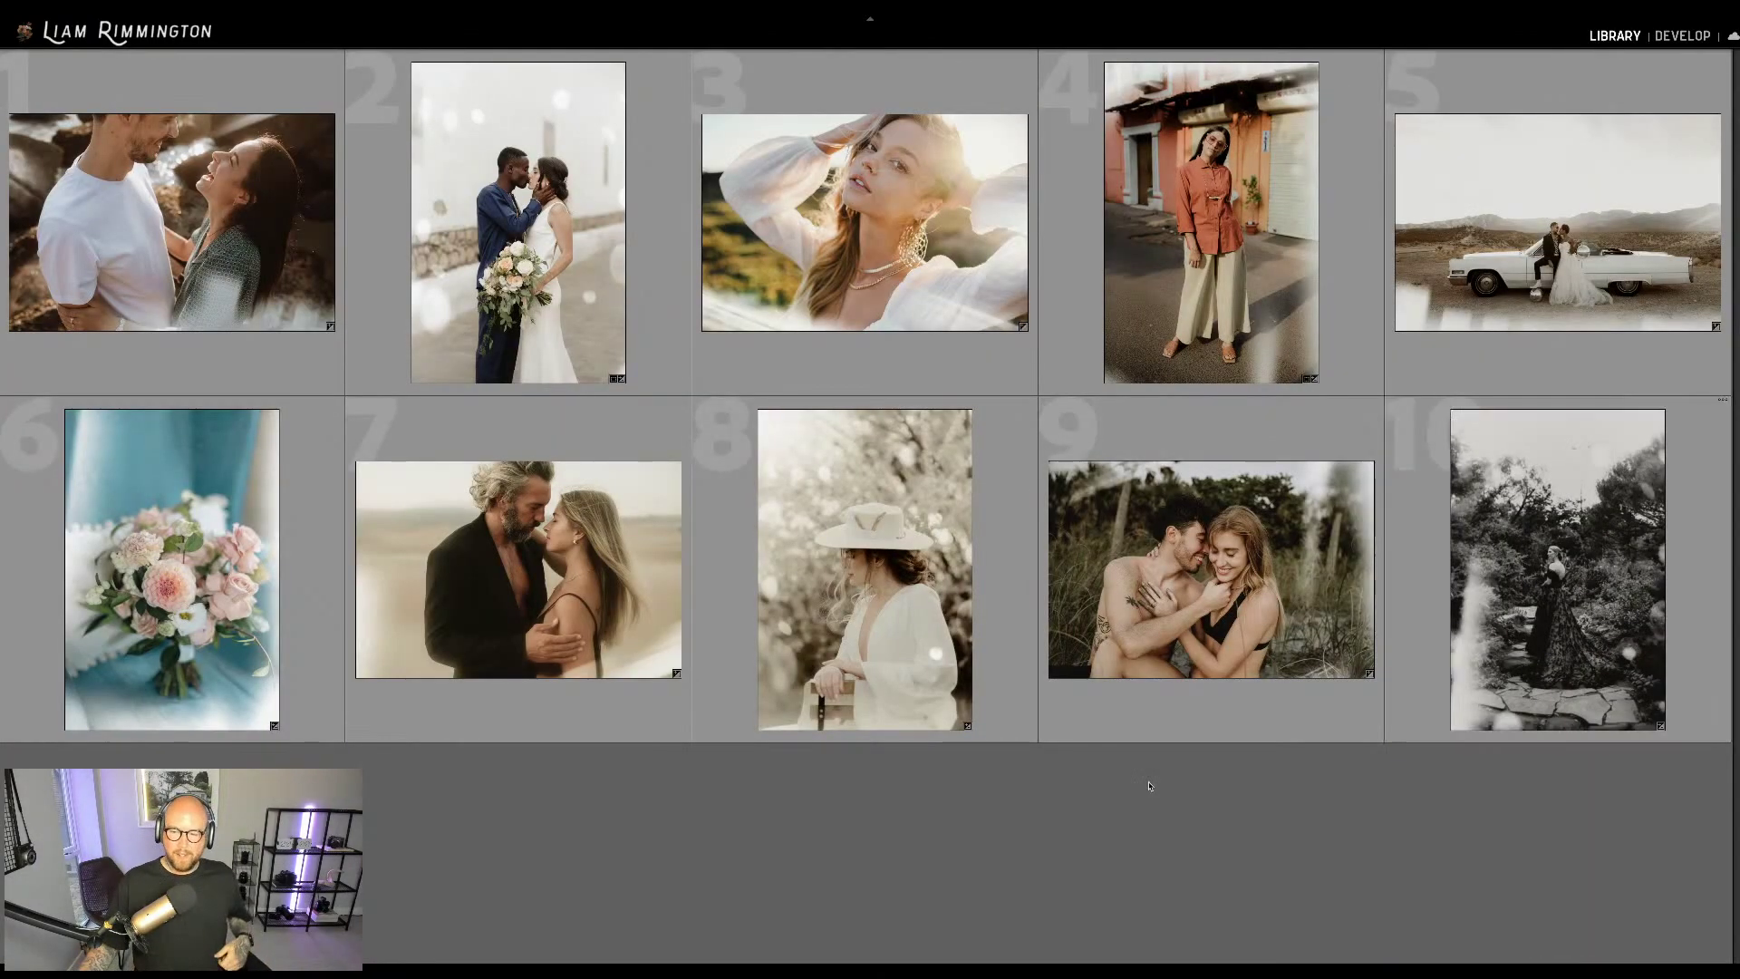